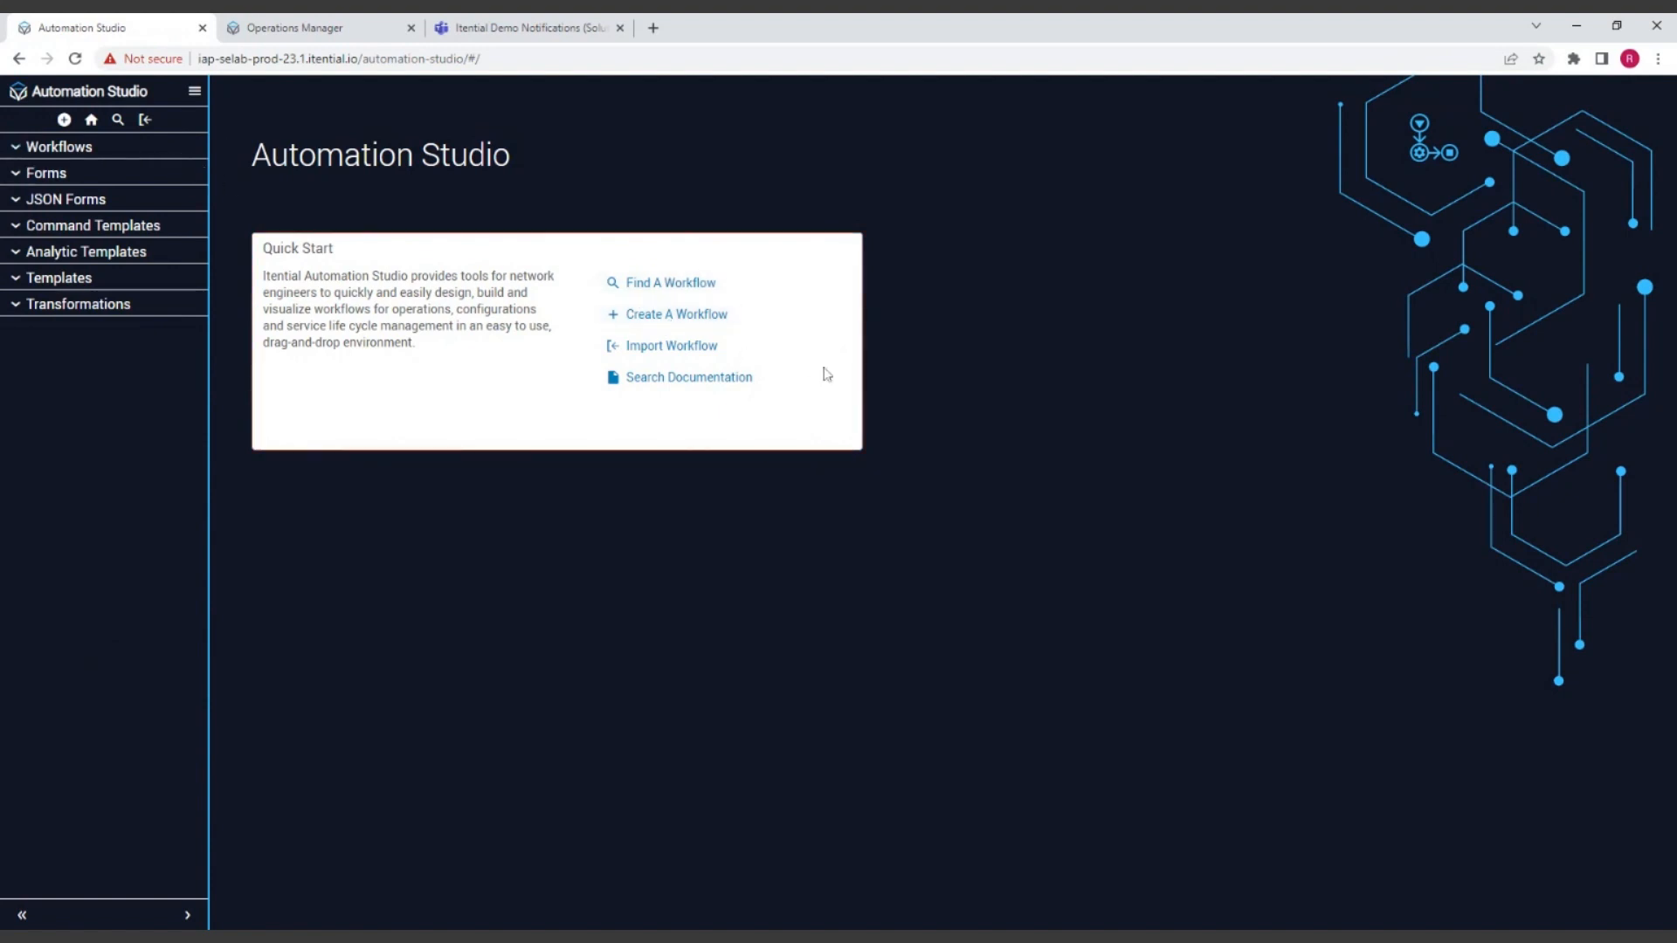
Step: Create a new workflow named "Webinar Modern Workflow"
{"action": "left_click", "coordinate": [63, 120]}
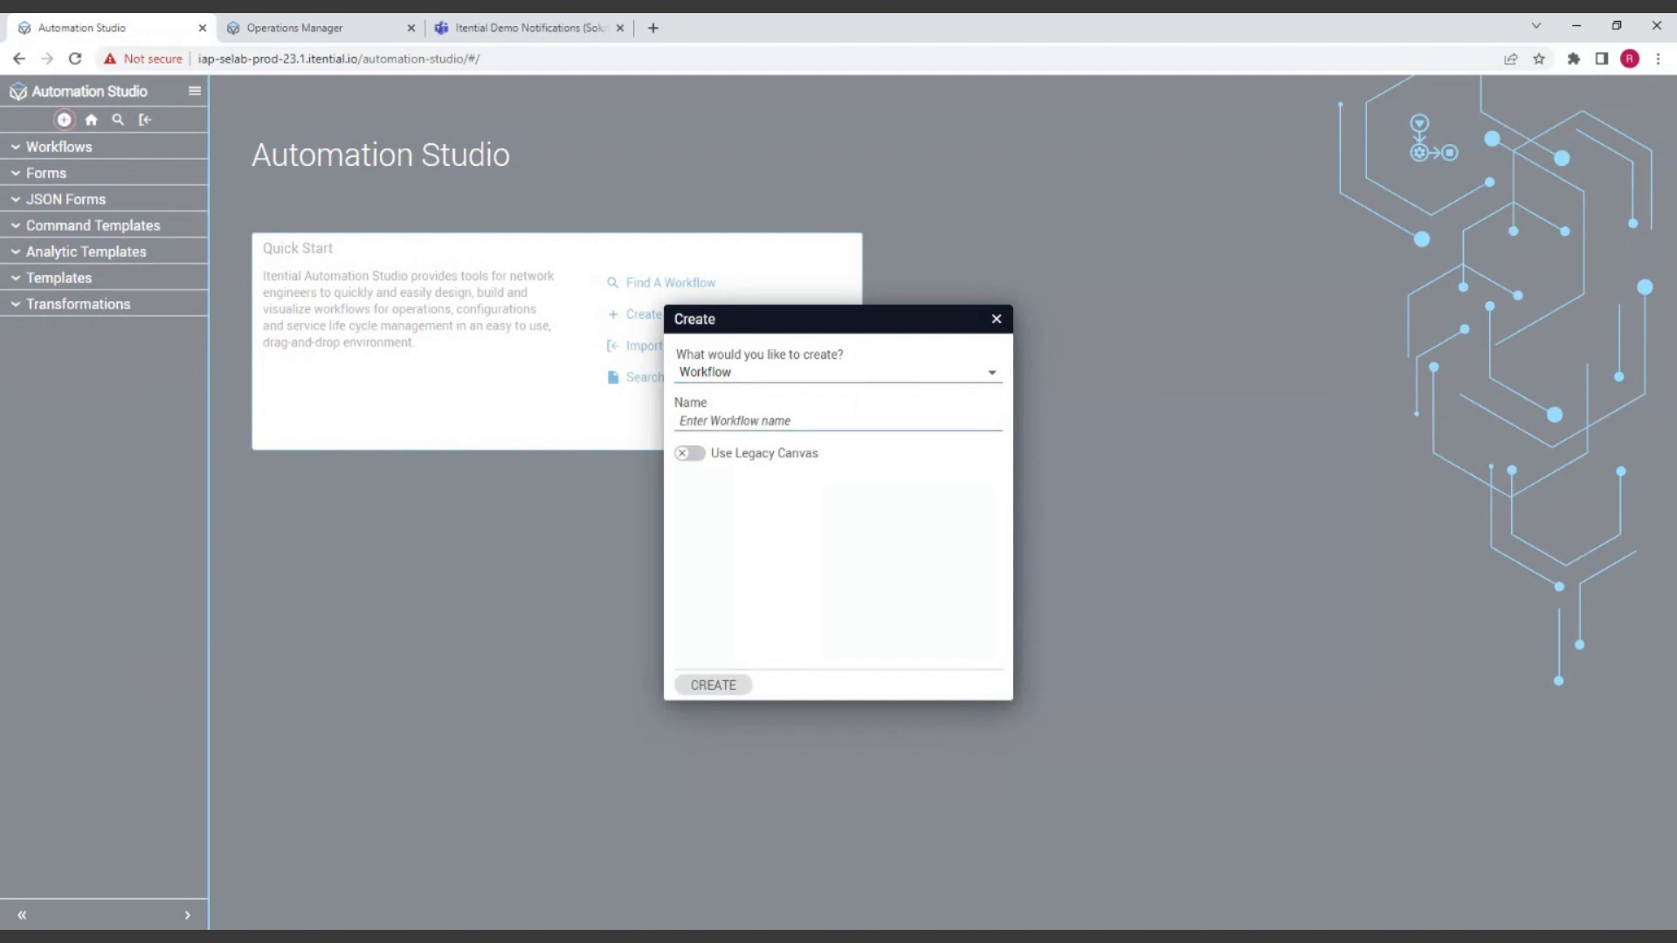
{"action": "type", "text": "Webinar WM"}
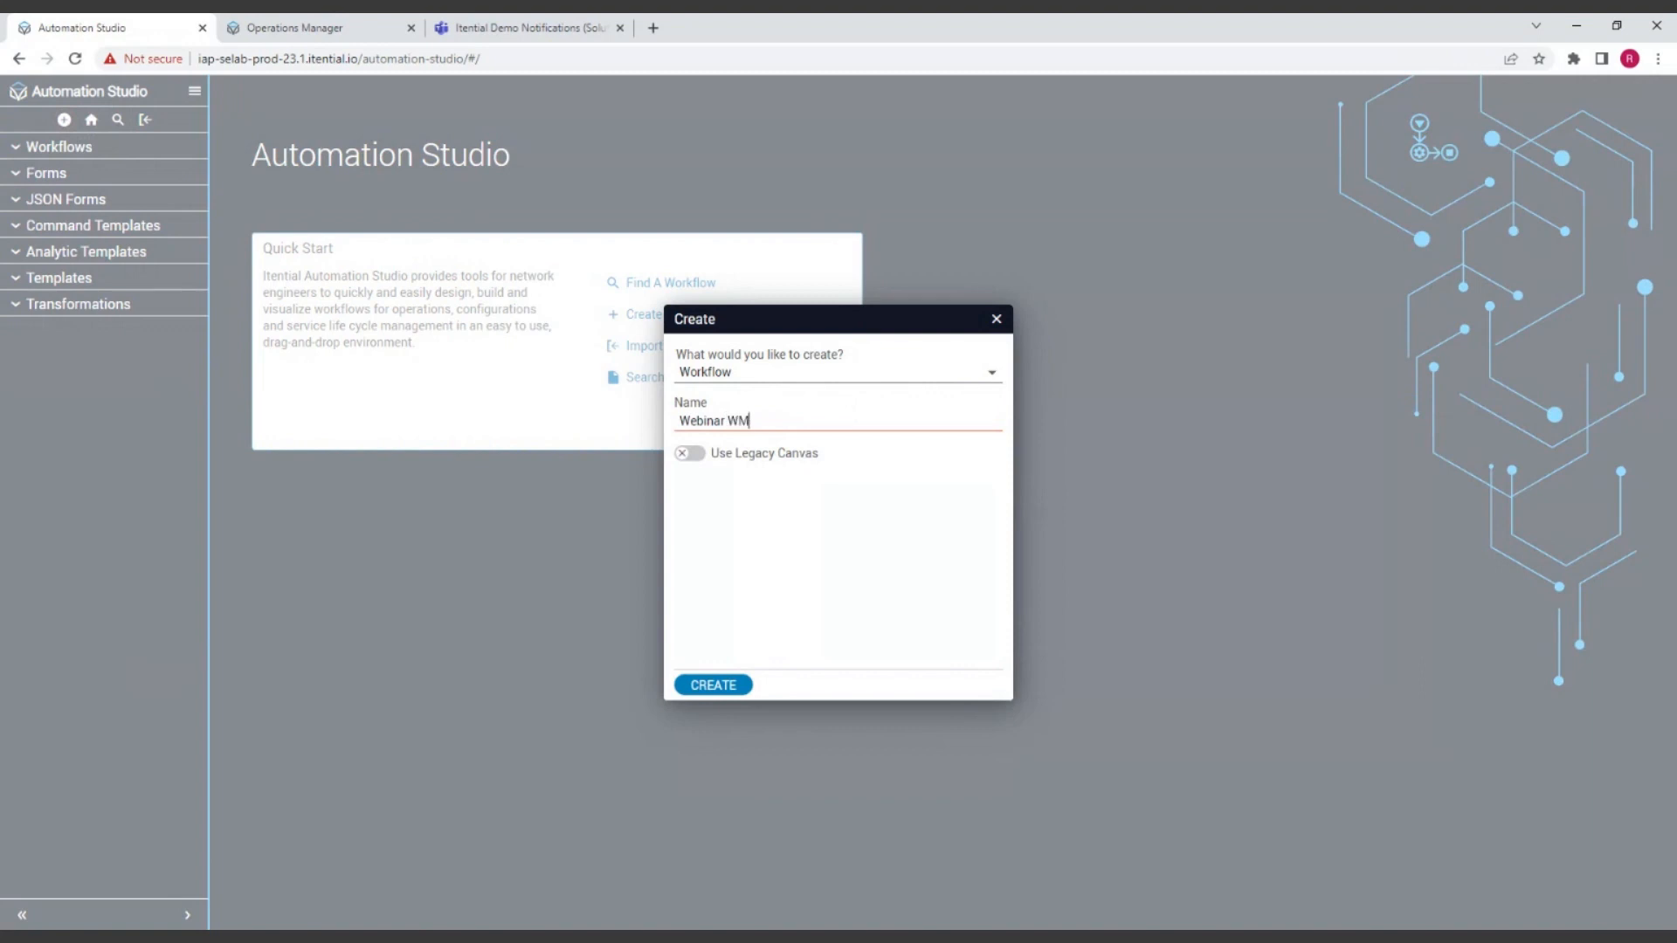
{"action": "key", "text": "BackSpace"}
{"action": "key", "text": "BackSpace"}
{"action": "type", "text": "Modern Workflow"}
{"action": "left_click", "coordinate": [720, 688]}
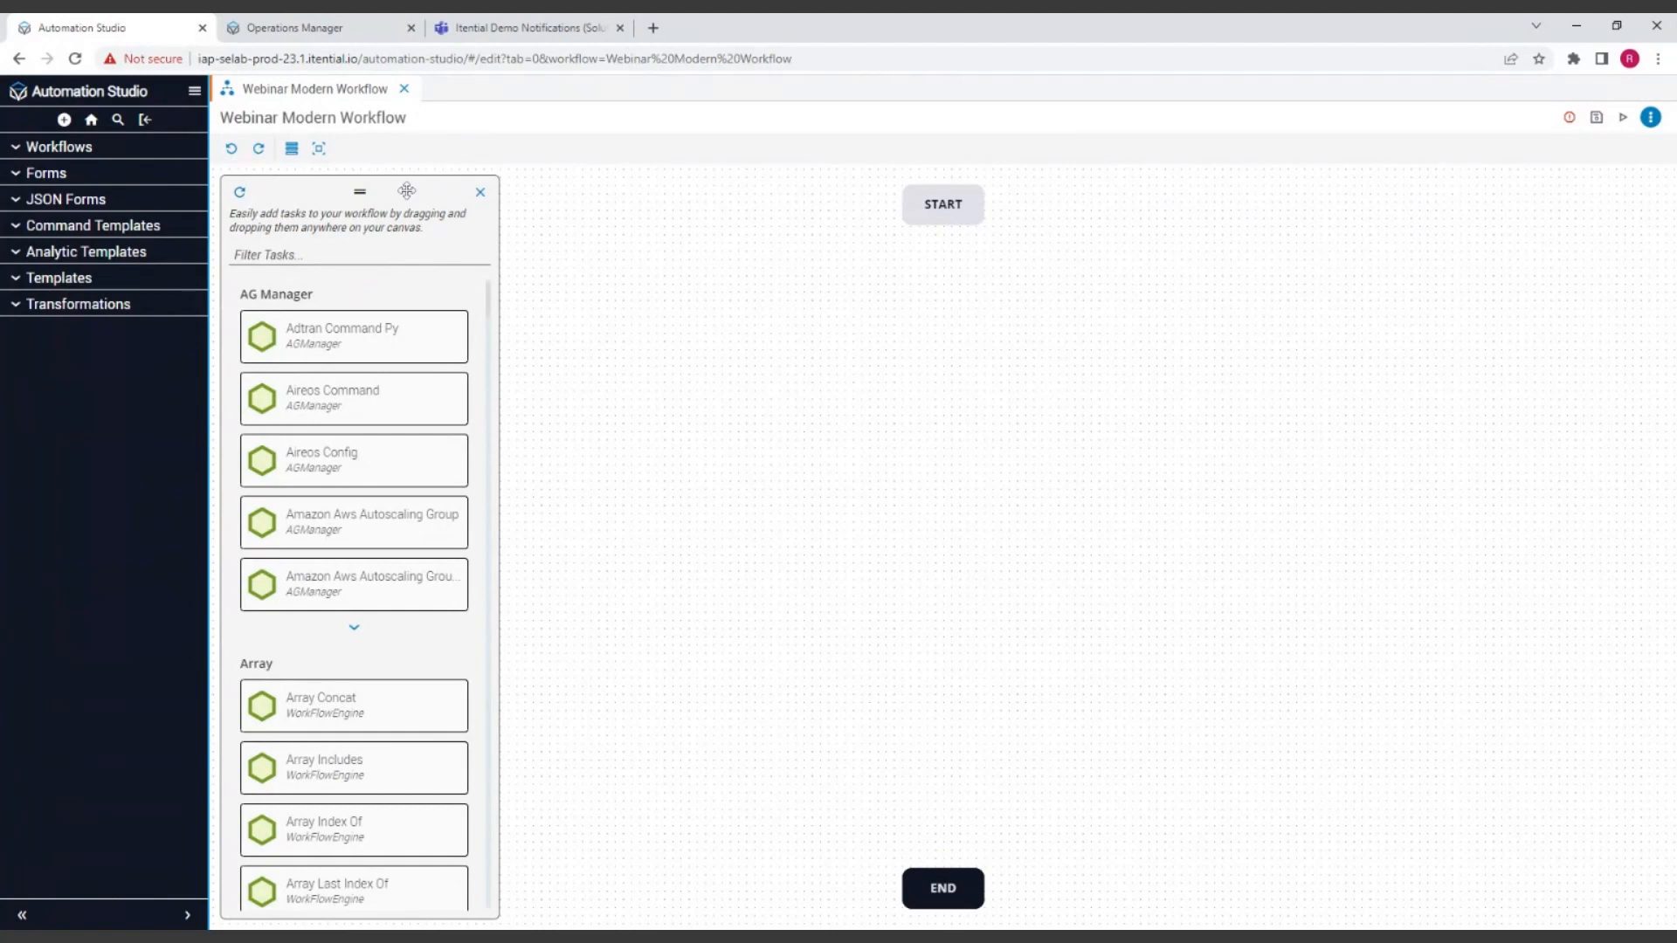
Step: Move the task palette across the canvas and back, and close and reopen it
{"action": "left_click_drag", "start_coordinate": [406, 190], "coordinate": [1292, 379]}
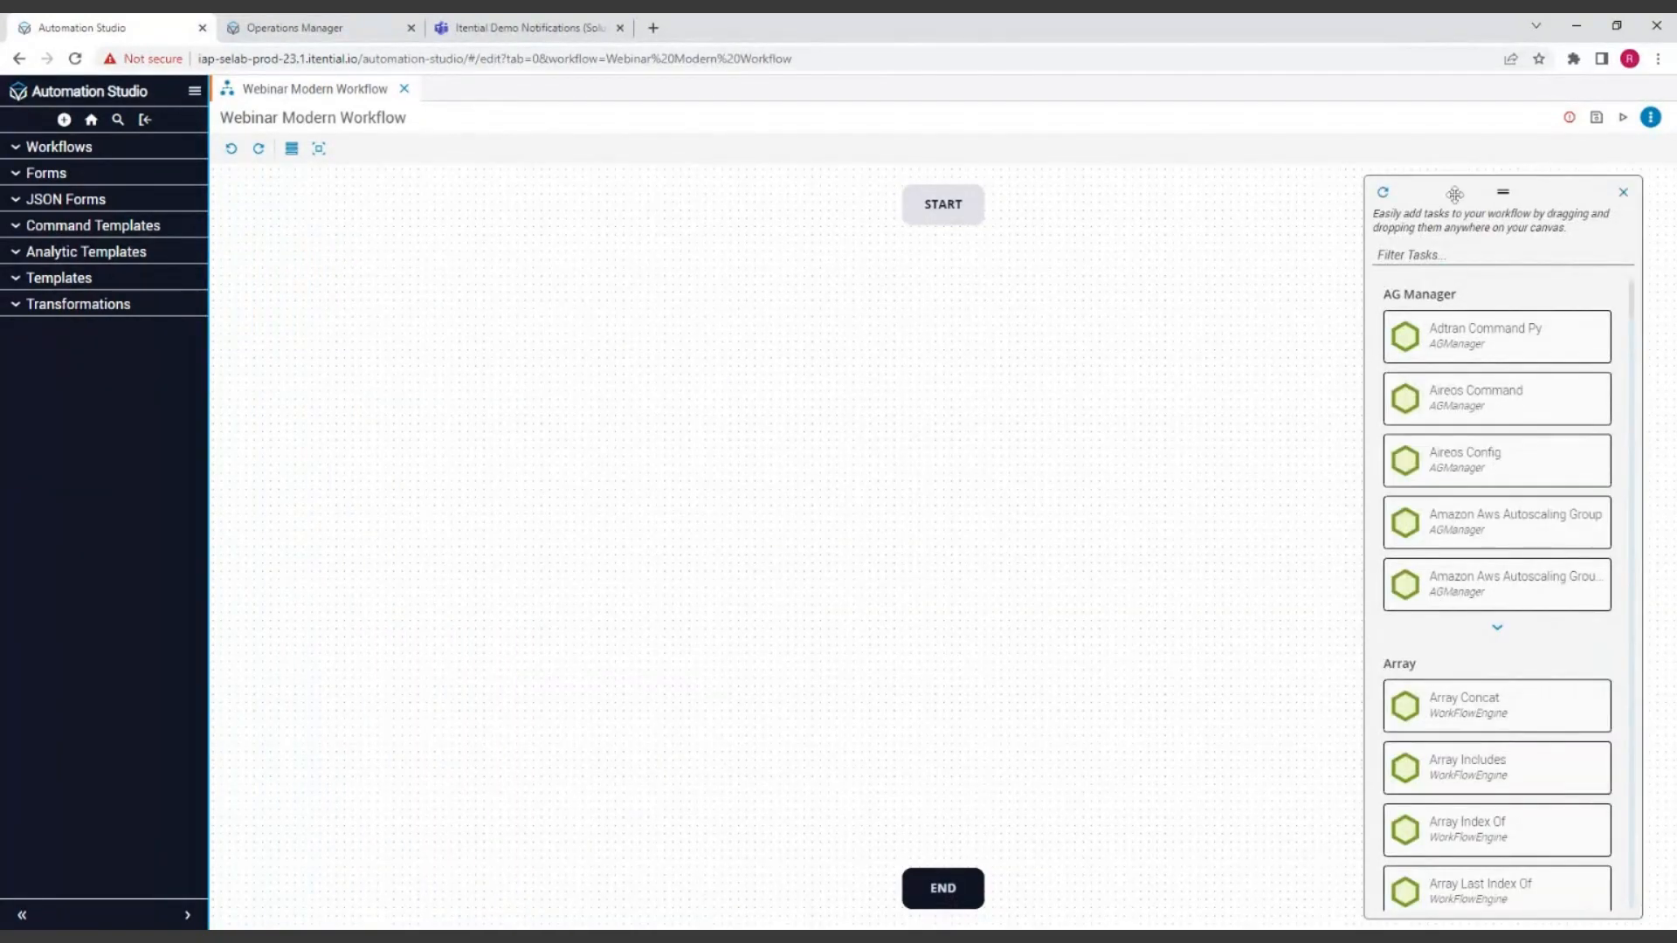
{"action": "left_click_drag", "start_coordinate": [1454, 194], "coordinate": [311, 194]}
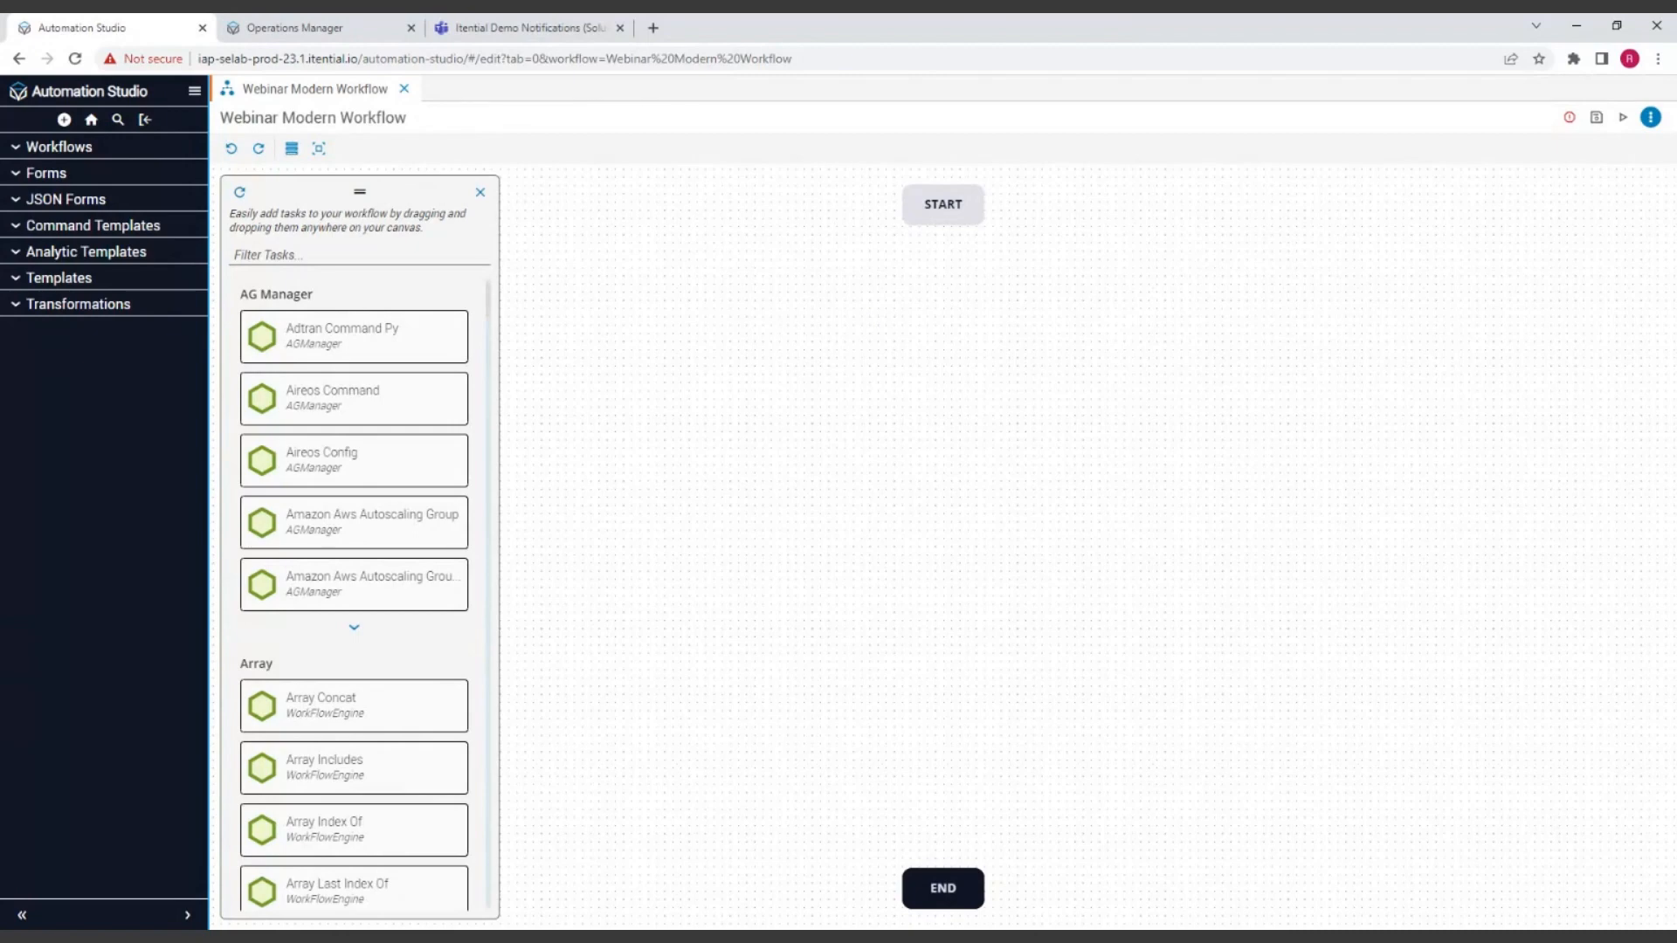
{"action": "left_click", "coordinate": [292, 149]}
{"action": "left_click", "coordinate": [481, 194]}
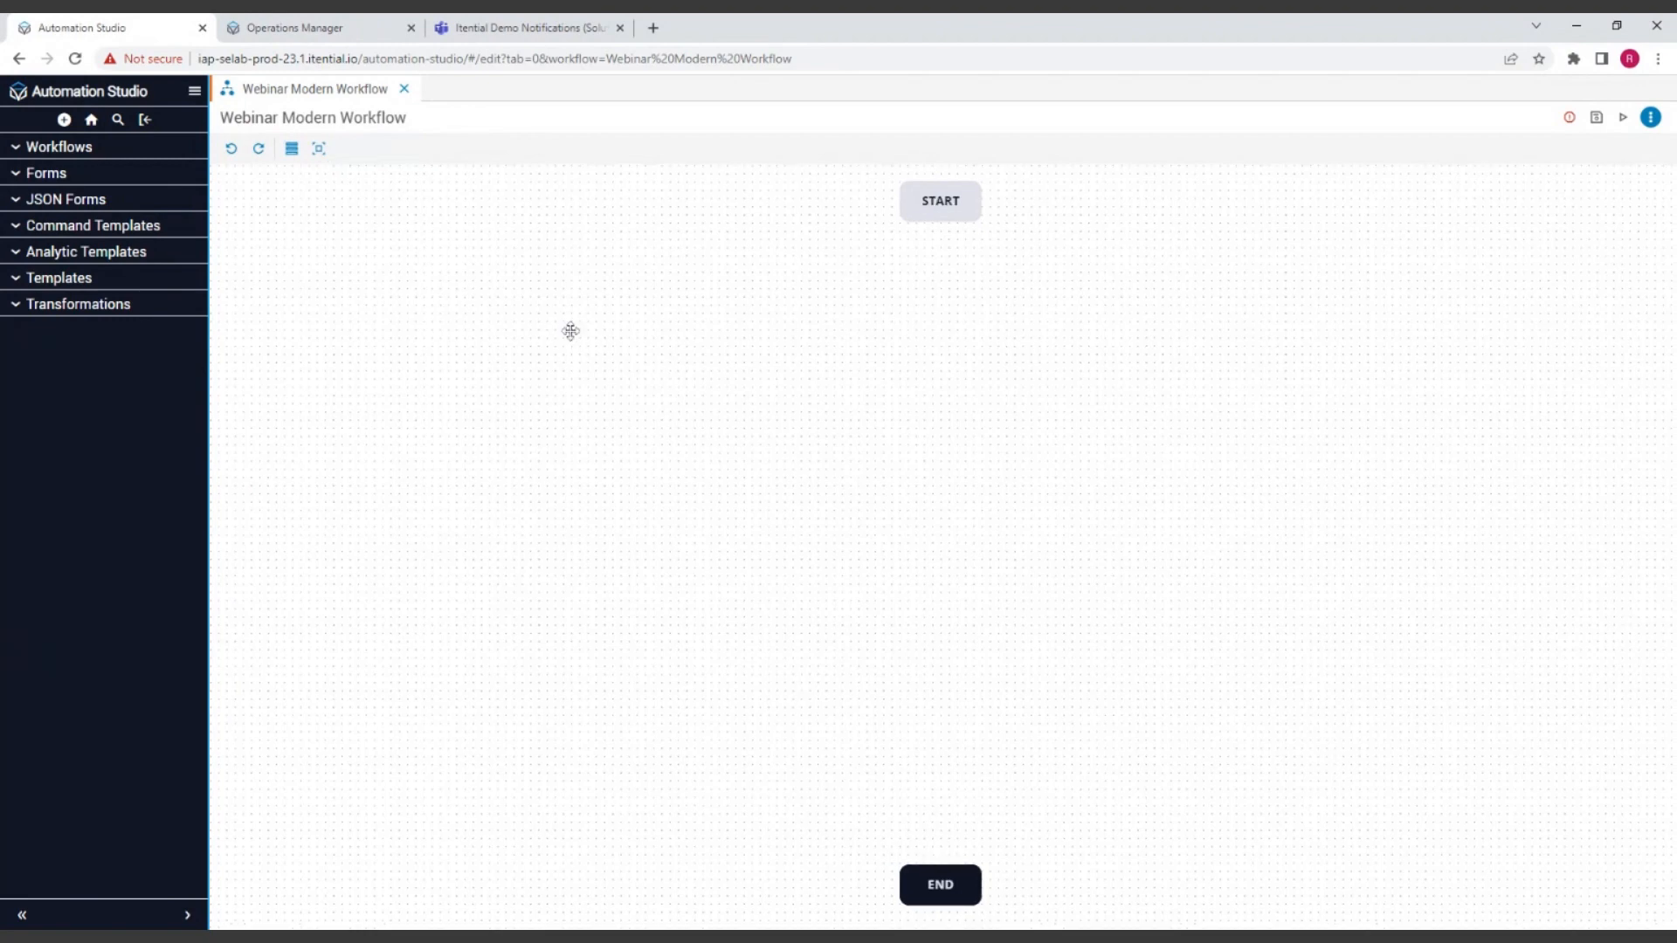
{"action": "key", "text": "shift+t"}
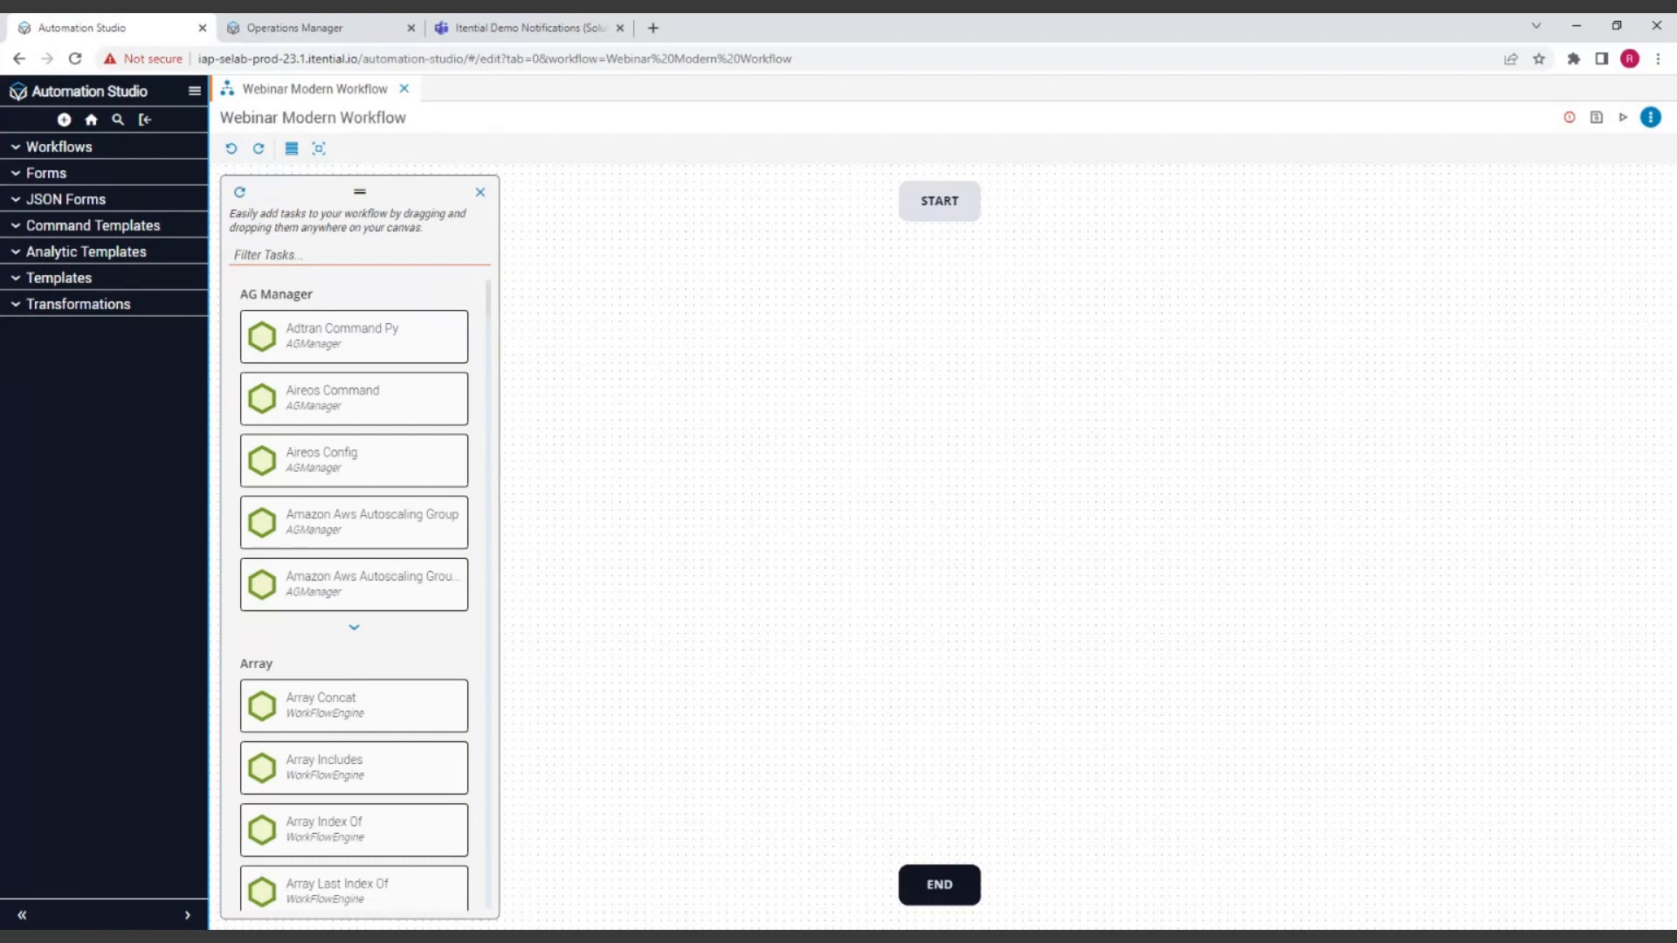
Step: Filter the task palette for "ServiceNow"
{"action": "type", "text": "Serv"}
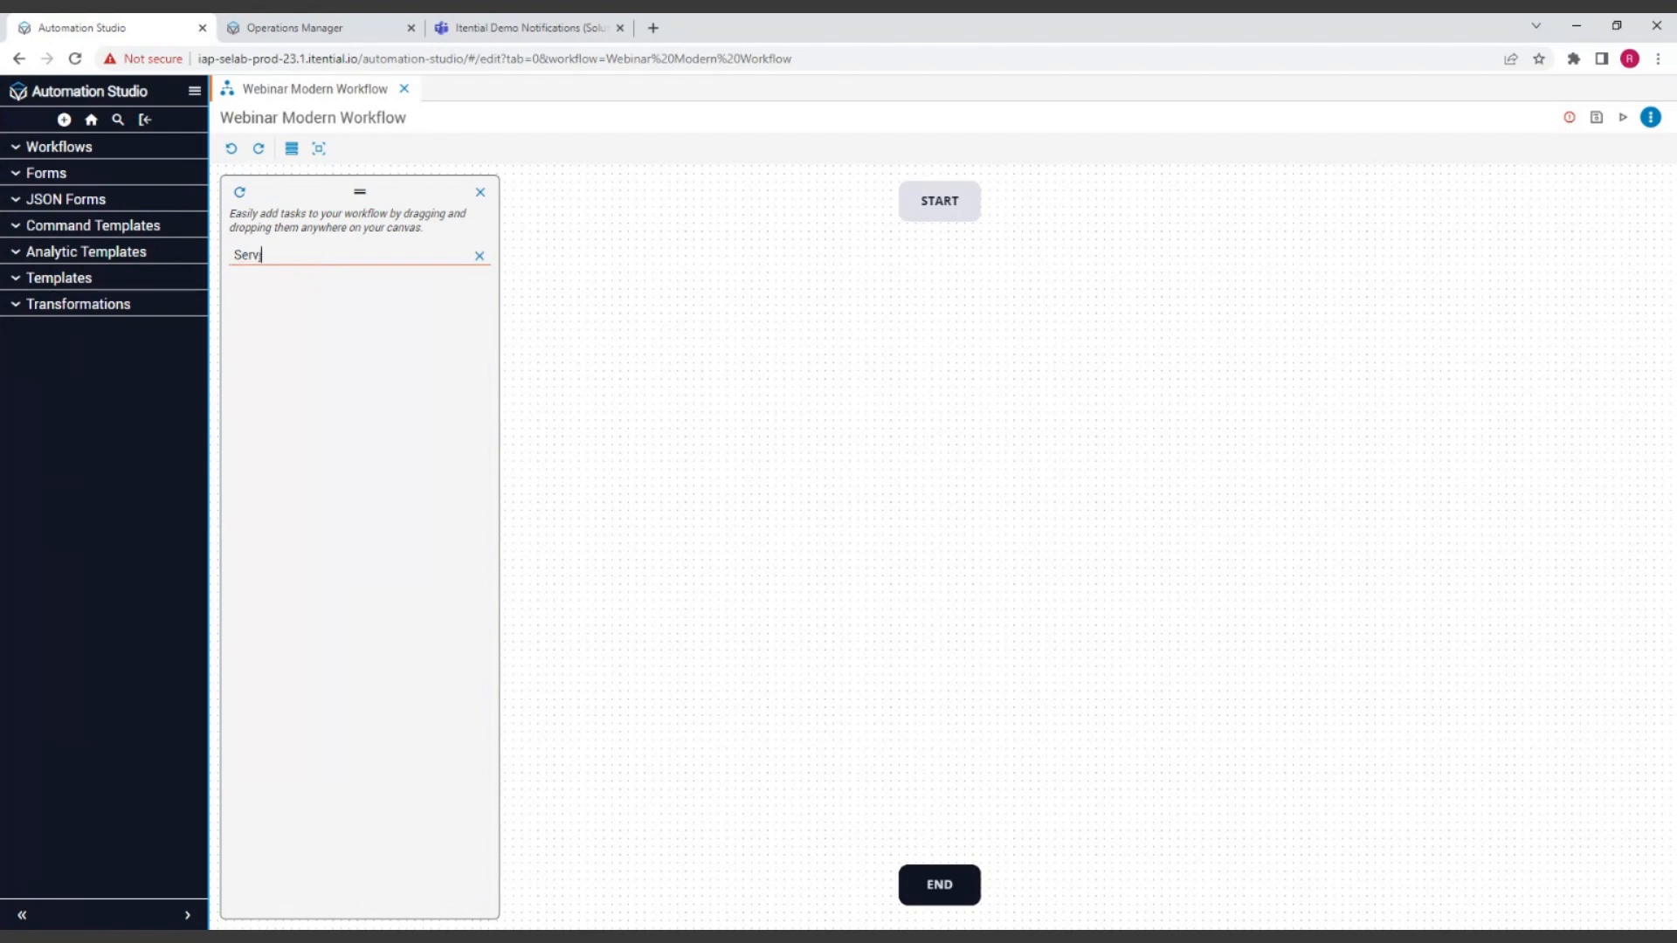
{"action": "type", "text": "u"}
{"action": "key", "text": "BackSpace"}
{"action": "type", "text": "iceNo"}
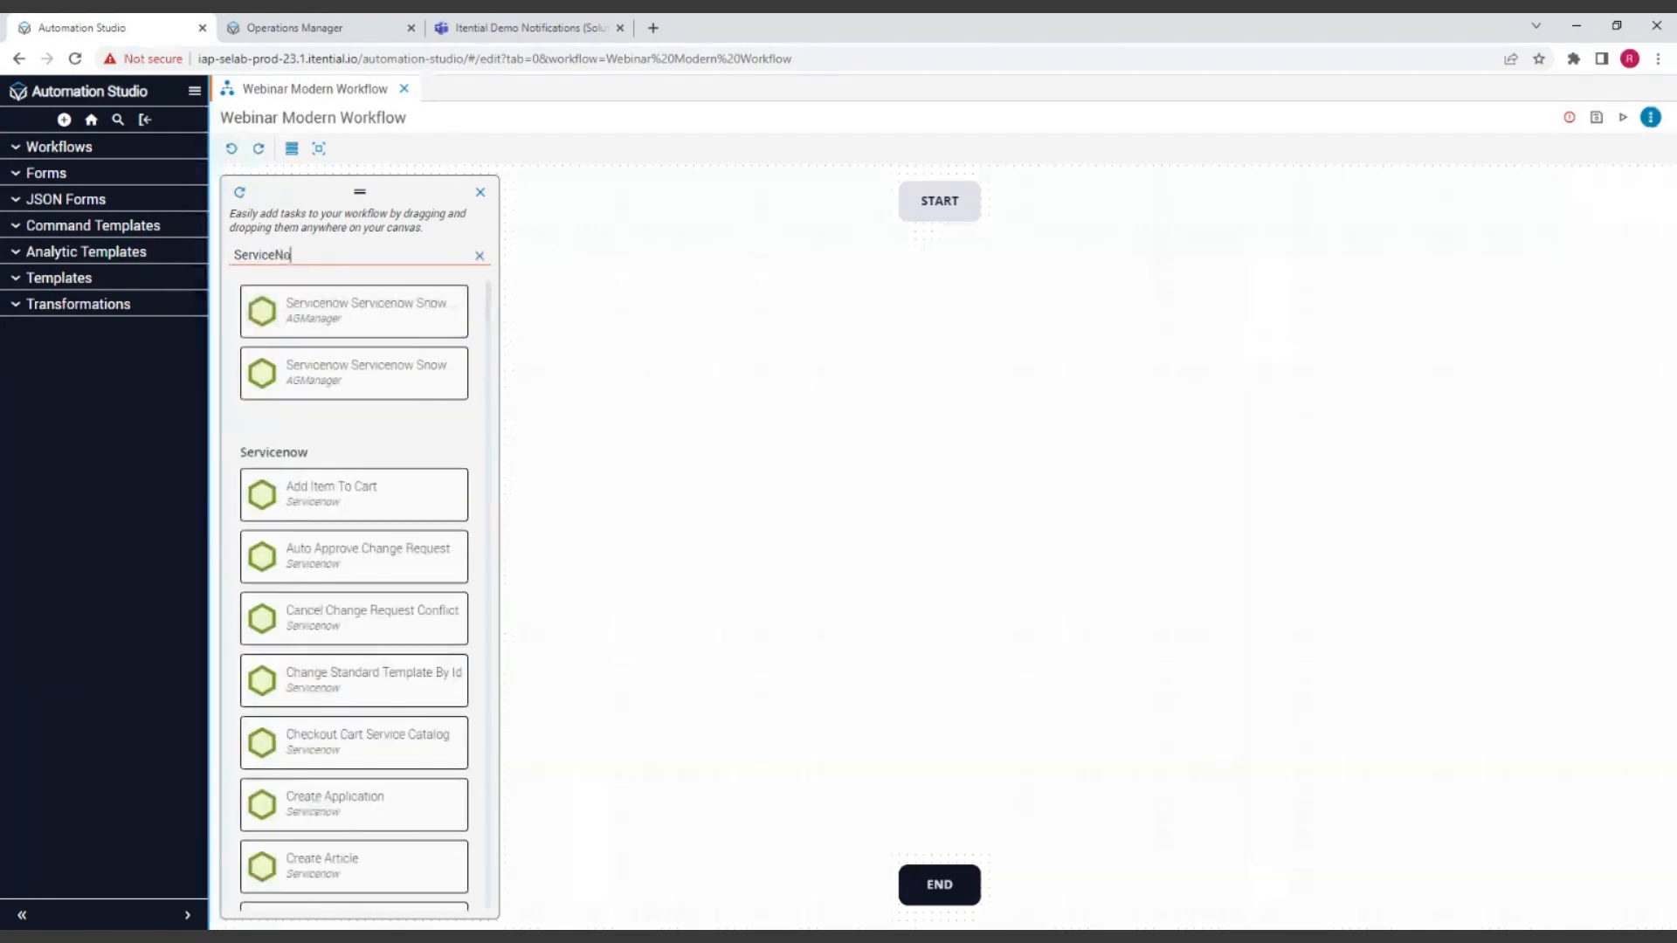
{"action": "type", "text": "w"}
Step: Look through the filtered ServiceNow tasks to see which operations are available
{"action": "scroll", "coordinate": [349, 475], "scroll_direction": "down", "scroll_amount": 2}
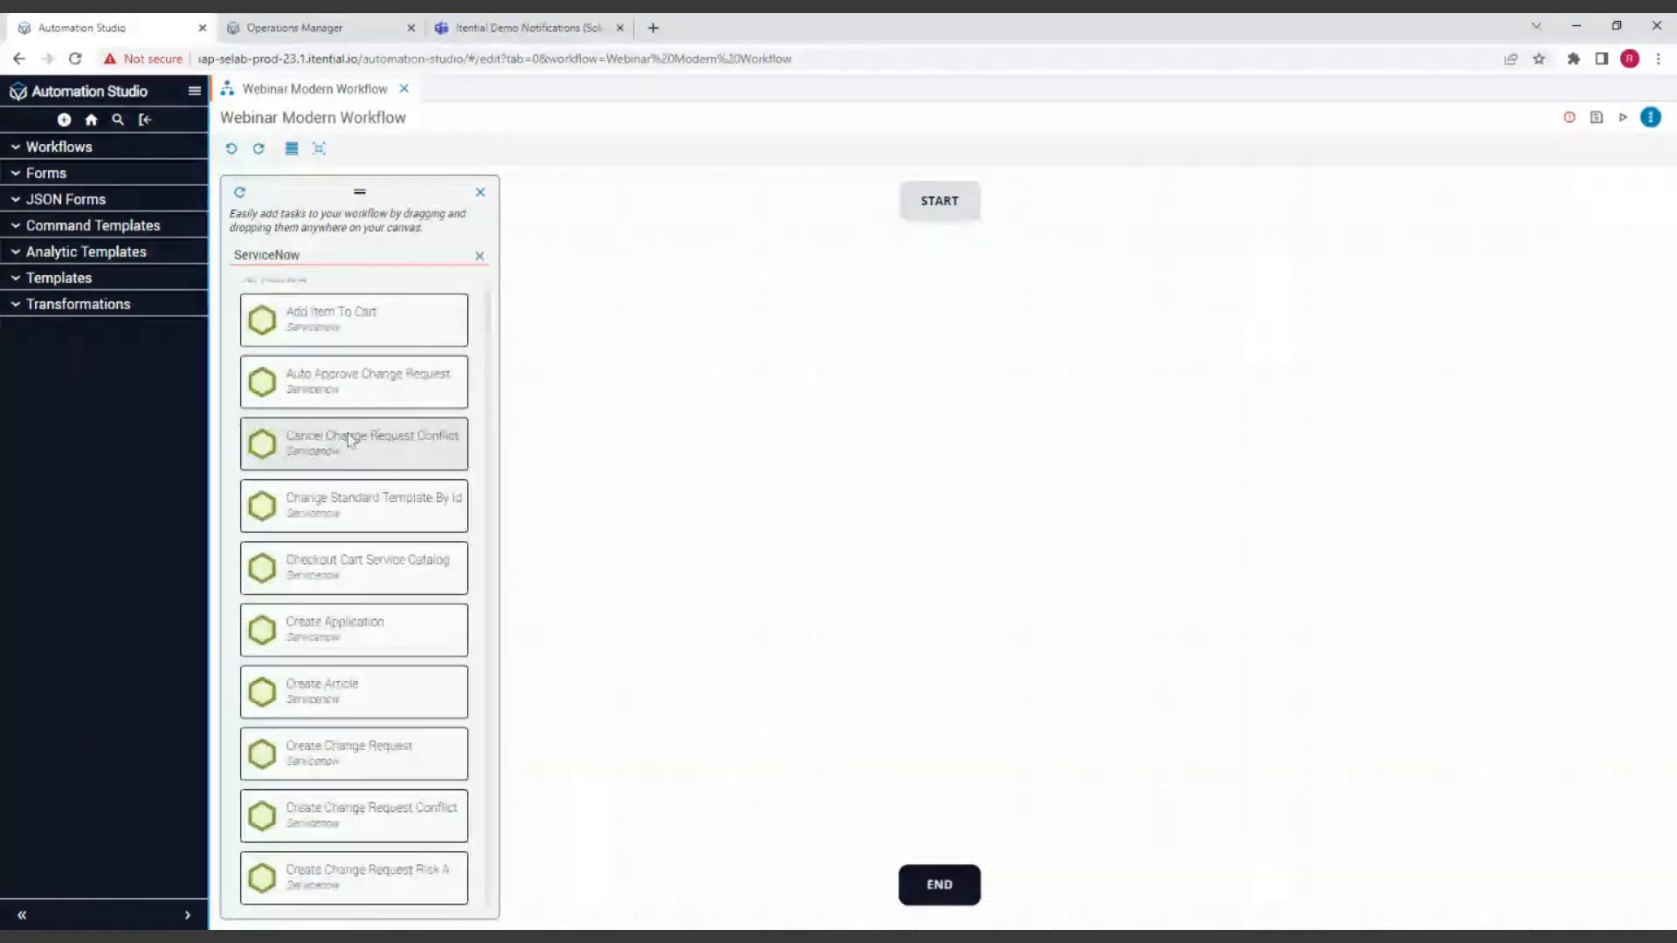
{"action": "scroll", "coordinate": [354, 437], "scroll_direction": "up", "scroll_amount": 2}
{"action": "scroll", "coordinate": [347, 432], "scroll_direction": "down", "scroll_amount": 15}
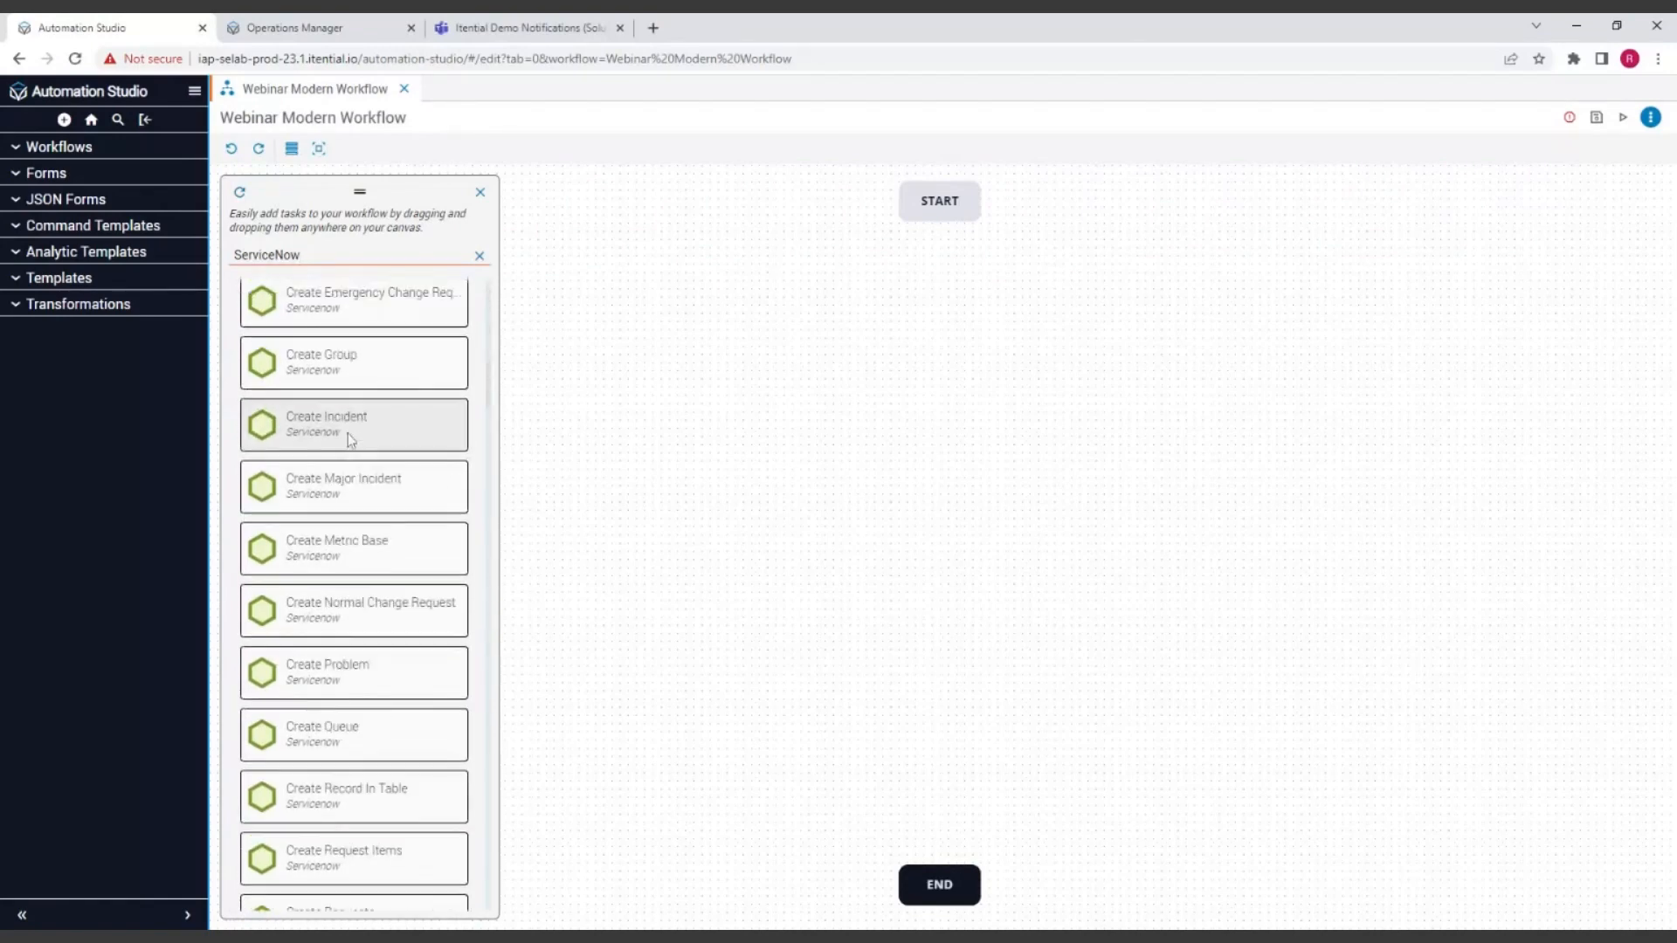
{"action": "scroll", "coordinate": [355, 438], "scroll_direction": "down", "scroll_amount": 7}
{"action": "scroll", "coordinate": [363, 444], "scroll_direction": "up", "scroll_amount": 10}
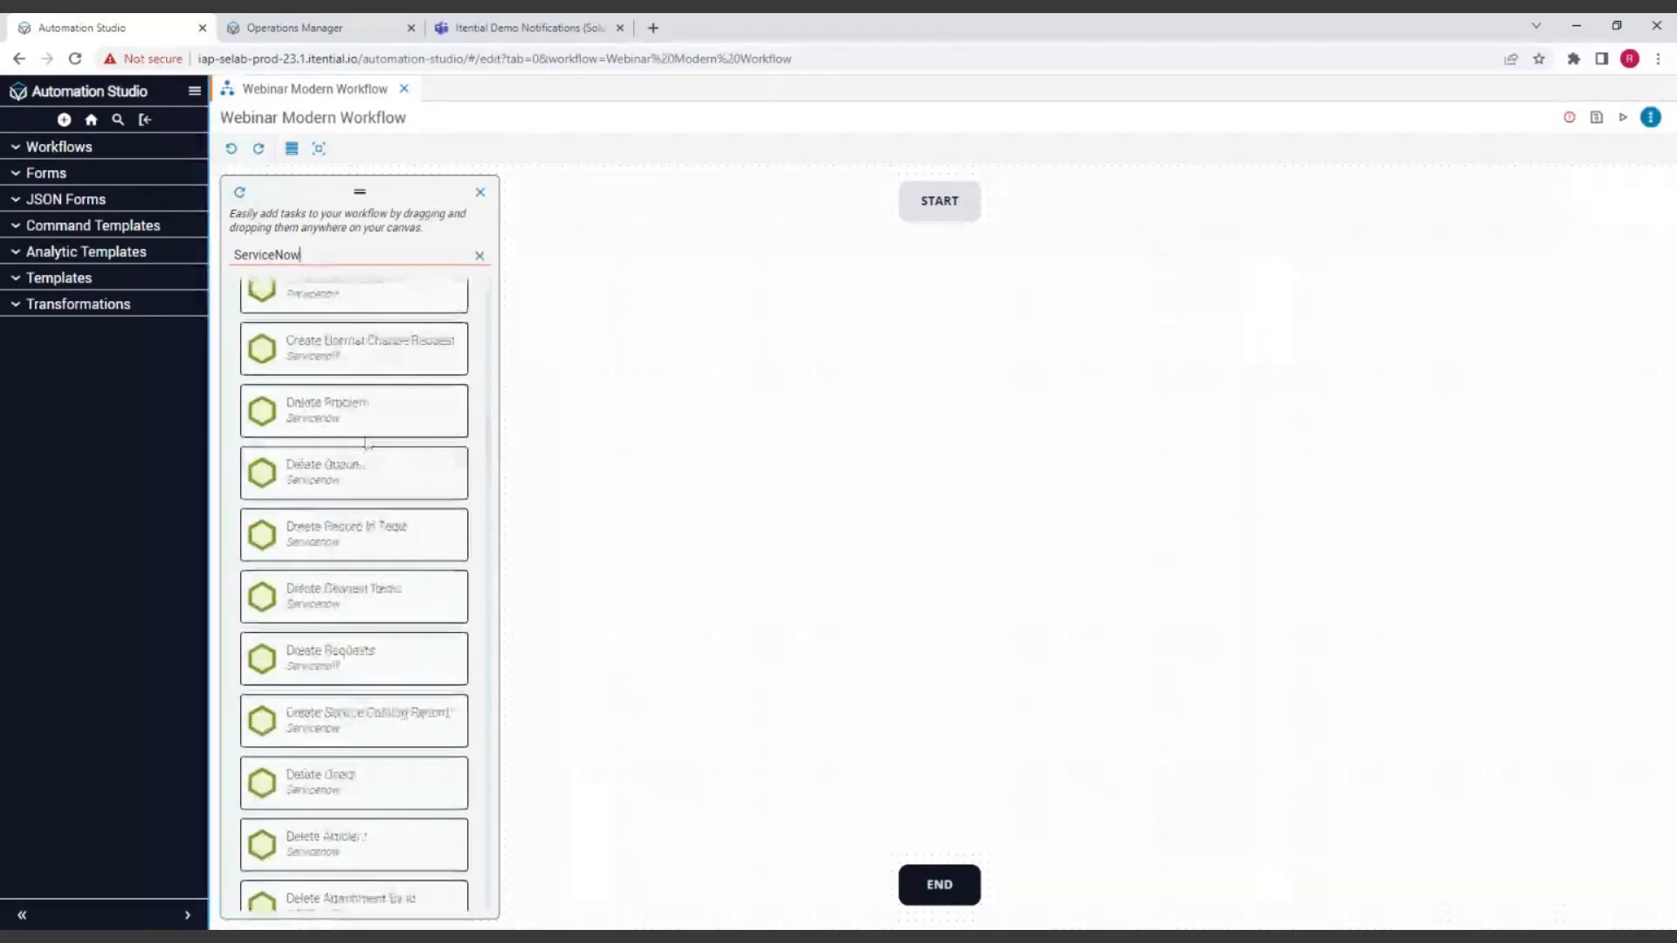
{"action": "scroll", "coordinate": [366, 442], "scroll_direction": "up", "scroll_amount": 6}
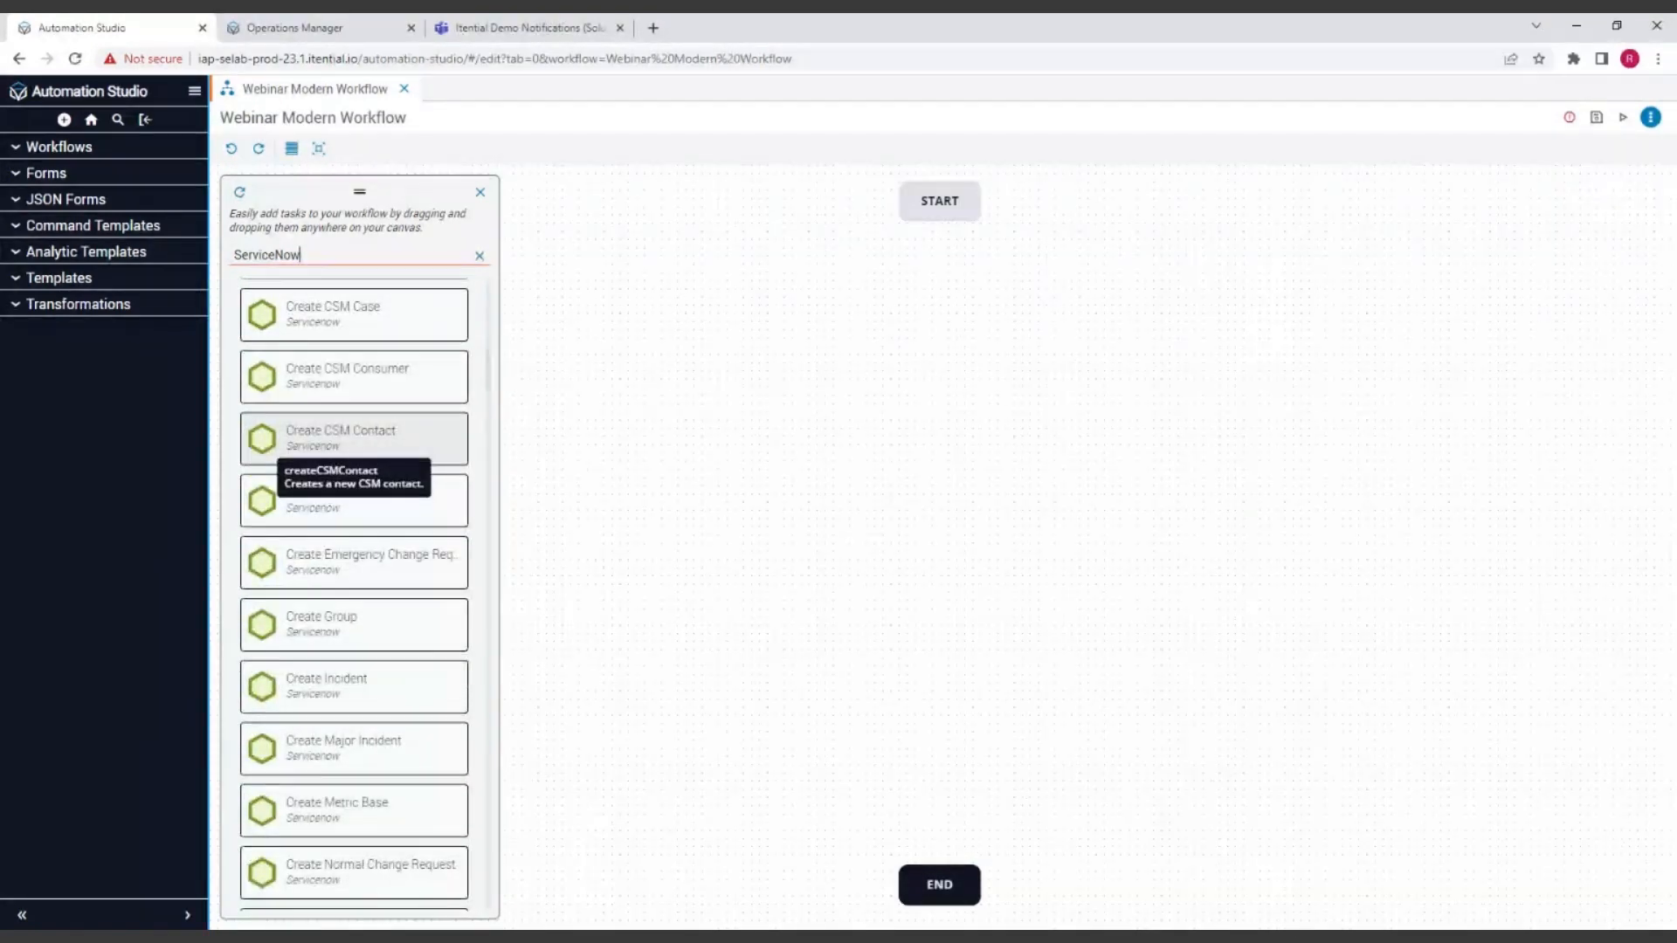
{"action": "scroll", "coordinate": [364, 429], "scroll_direction": "up", "scroll_amount": 10}
{"action": "scroll", "coordinate": [381, 407], "scroll_direction": "up", "scroll_amount": 4}
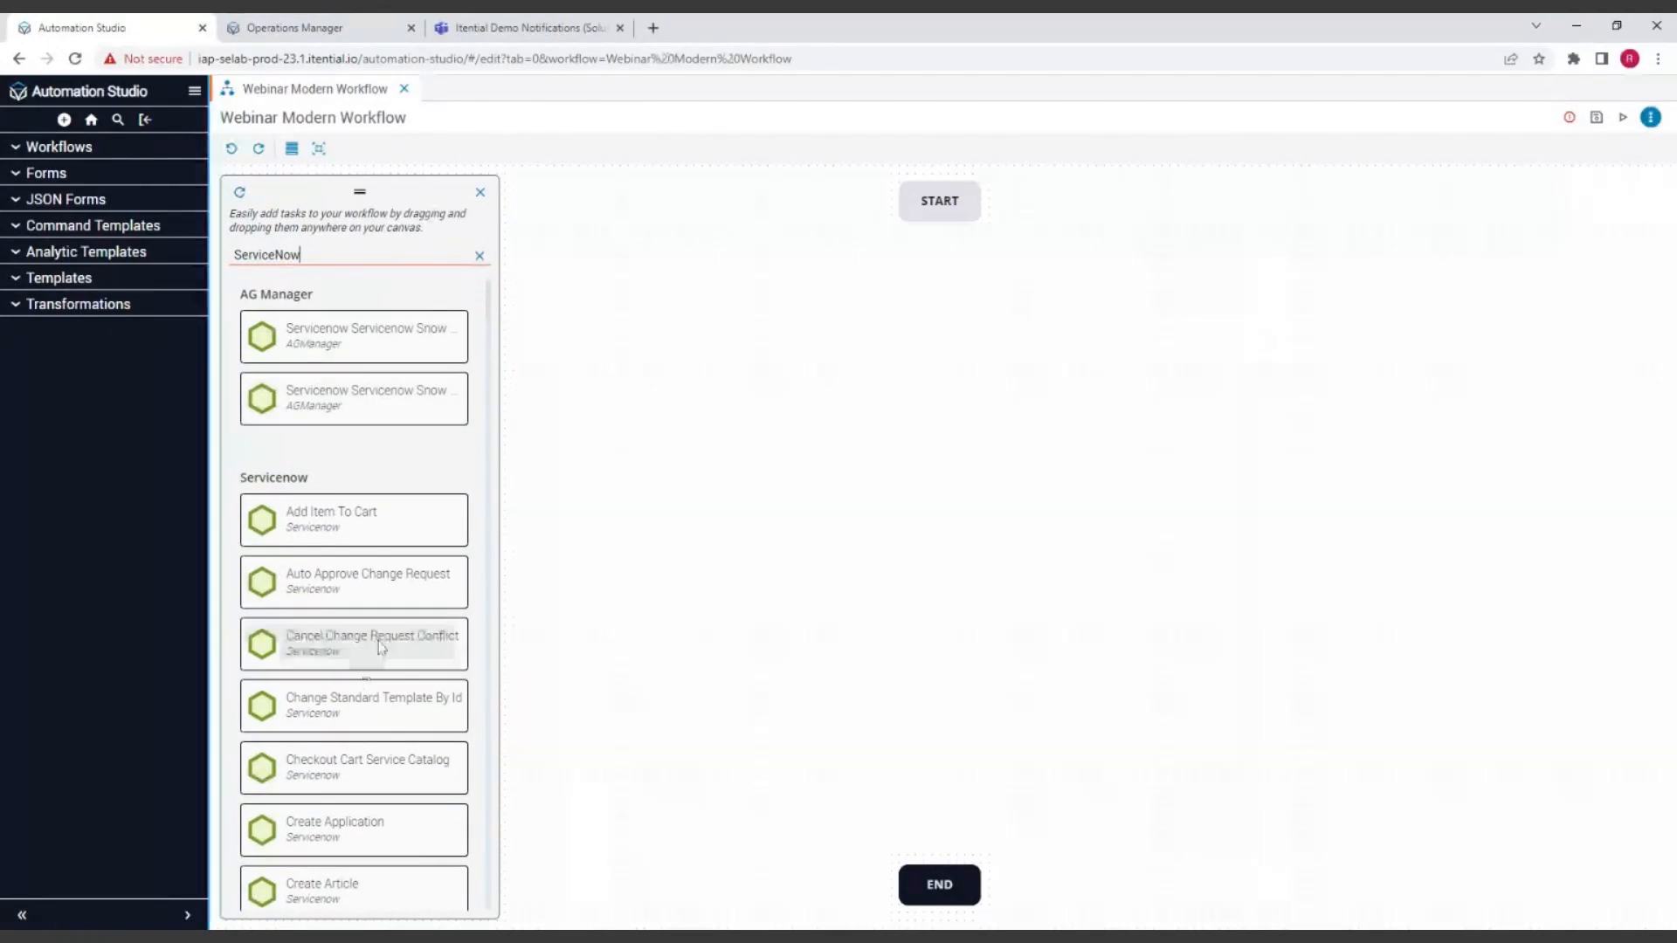
Step: Add the Servicenow Create Change Request task to the canvas just below START
{"action": "left_click_drag", "start_coordinate": [374, 644], "coordinate": [394, 587]}
{"action": "scroll", "coordinate": [394, 588], "scroll_direction": "down", "scroll_amount": 5}
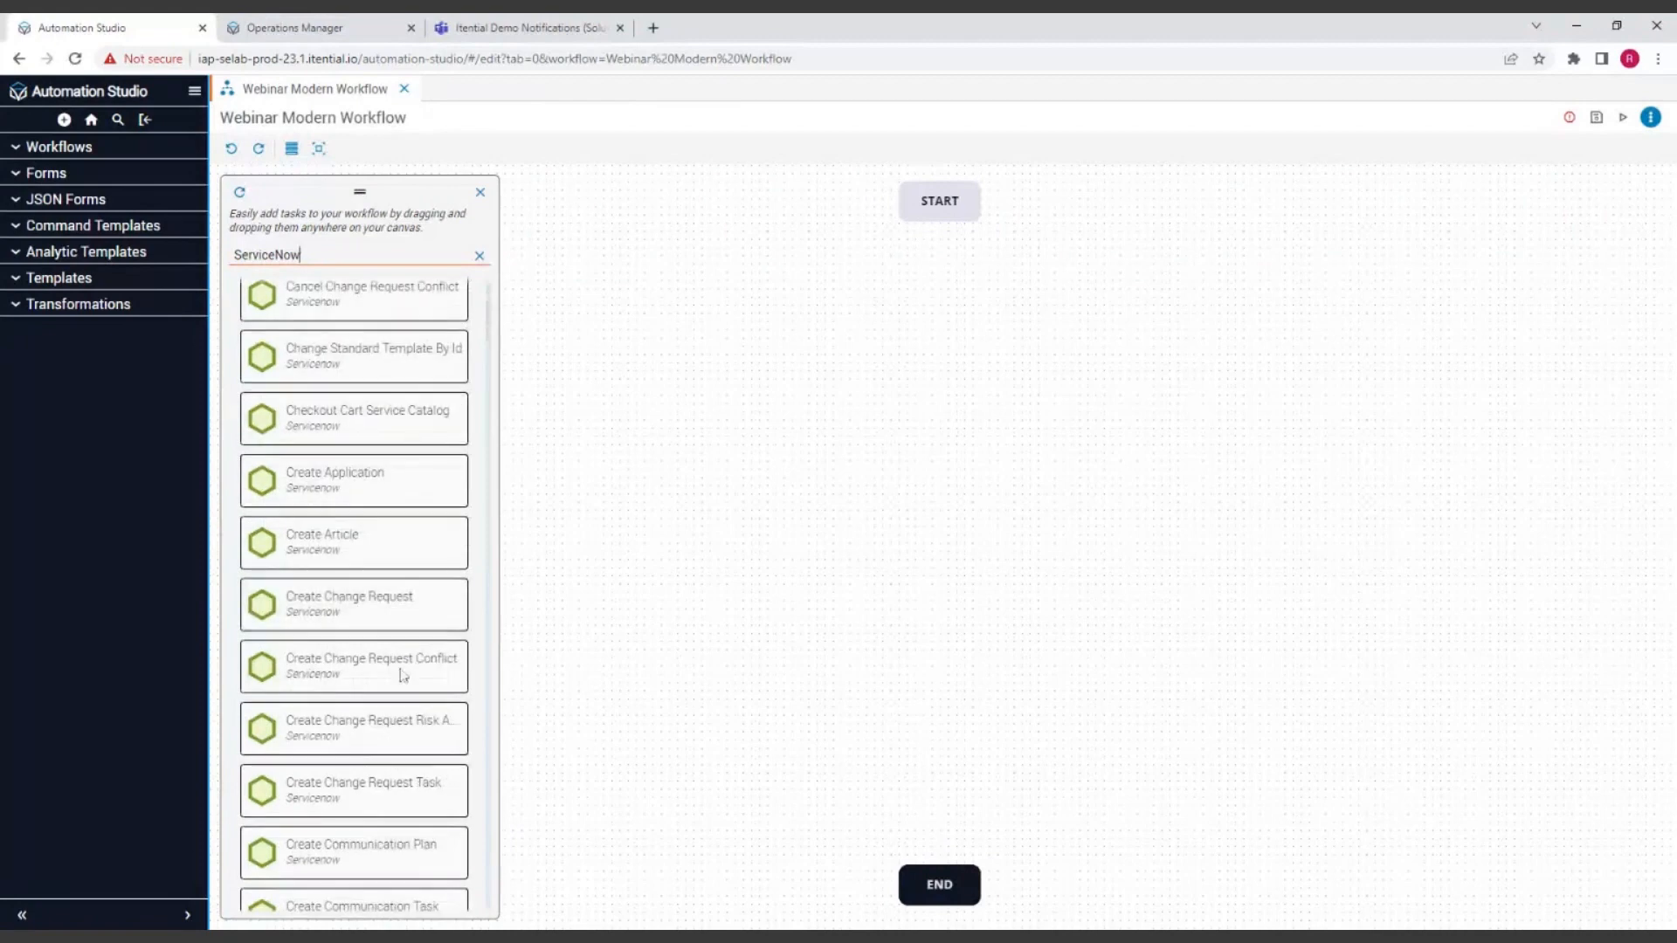
{"action": "scroll", "coordinate": [398, 653], "scroll_direction": "down", "scroll_amount": 2}
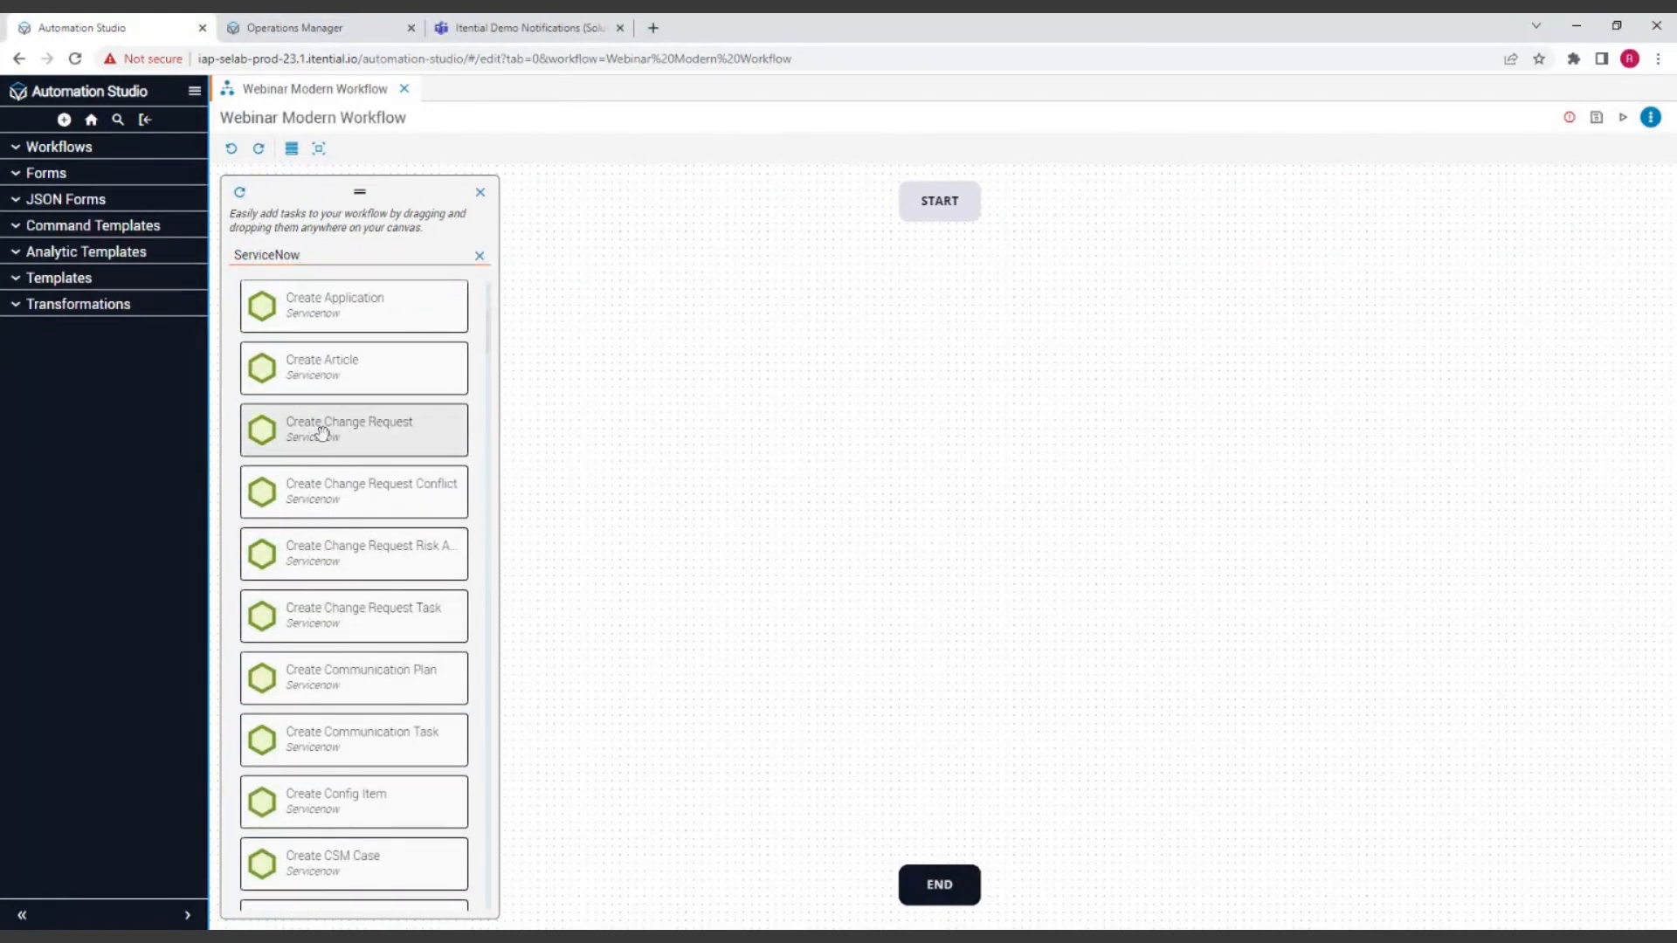
{"action": "left_click_drag", "start_coordinate": [322, 429], "coordinate": [933, 282]}
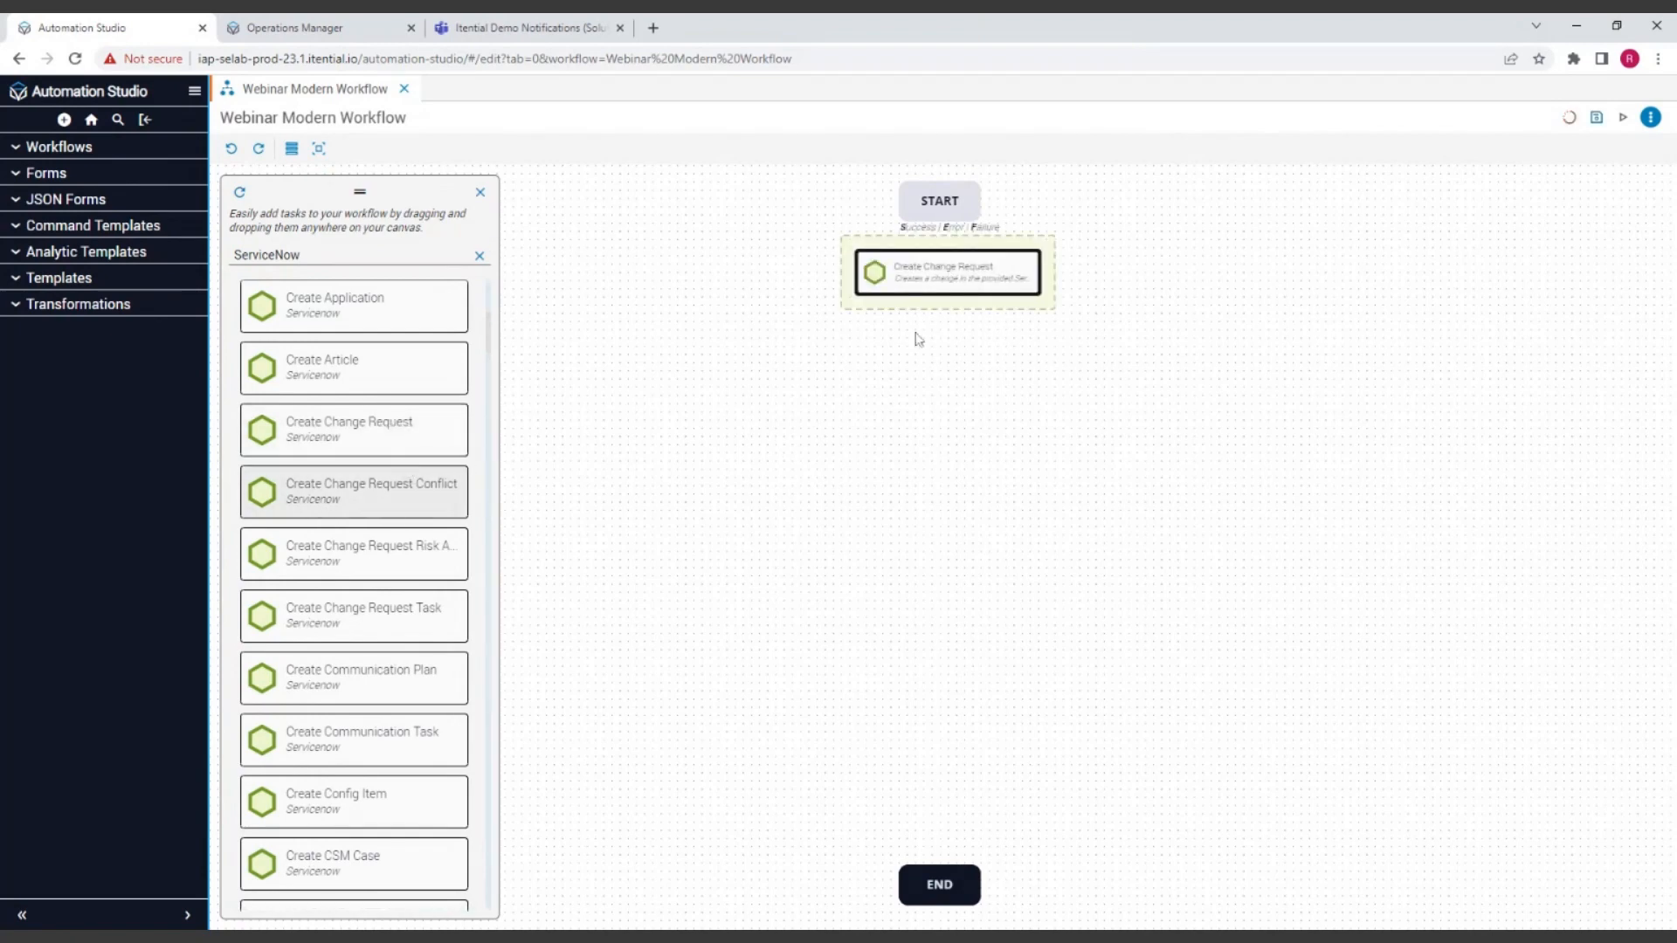
{"action": "mouse_move", "coordinate": [961, 278]}
{"action": "left_mouse_down"}
{"action": "mouse_move", "coordinate": [962, 306]}
{"action": "mouse_move", "coordinate": [962, 286]}
{"action": "left_mouse_up"}
Step: Add the Servicenow Update Change Request task to the canvas just above END
{"action": "scroll", "coordinate": [384, 476], "scroll_direction": "down", "scroll_amount": 6}
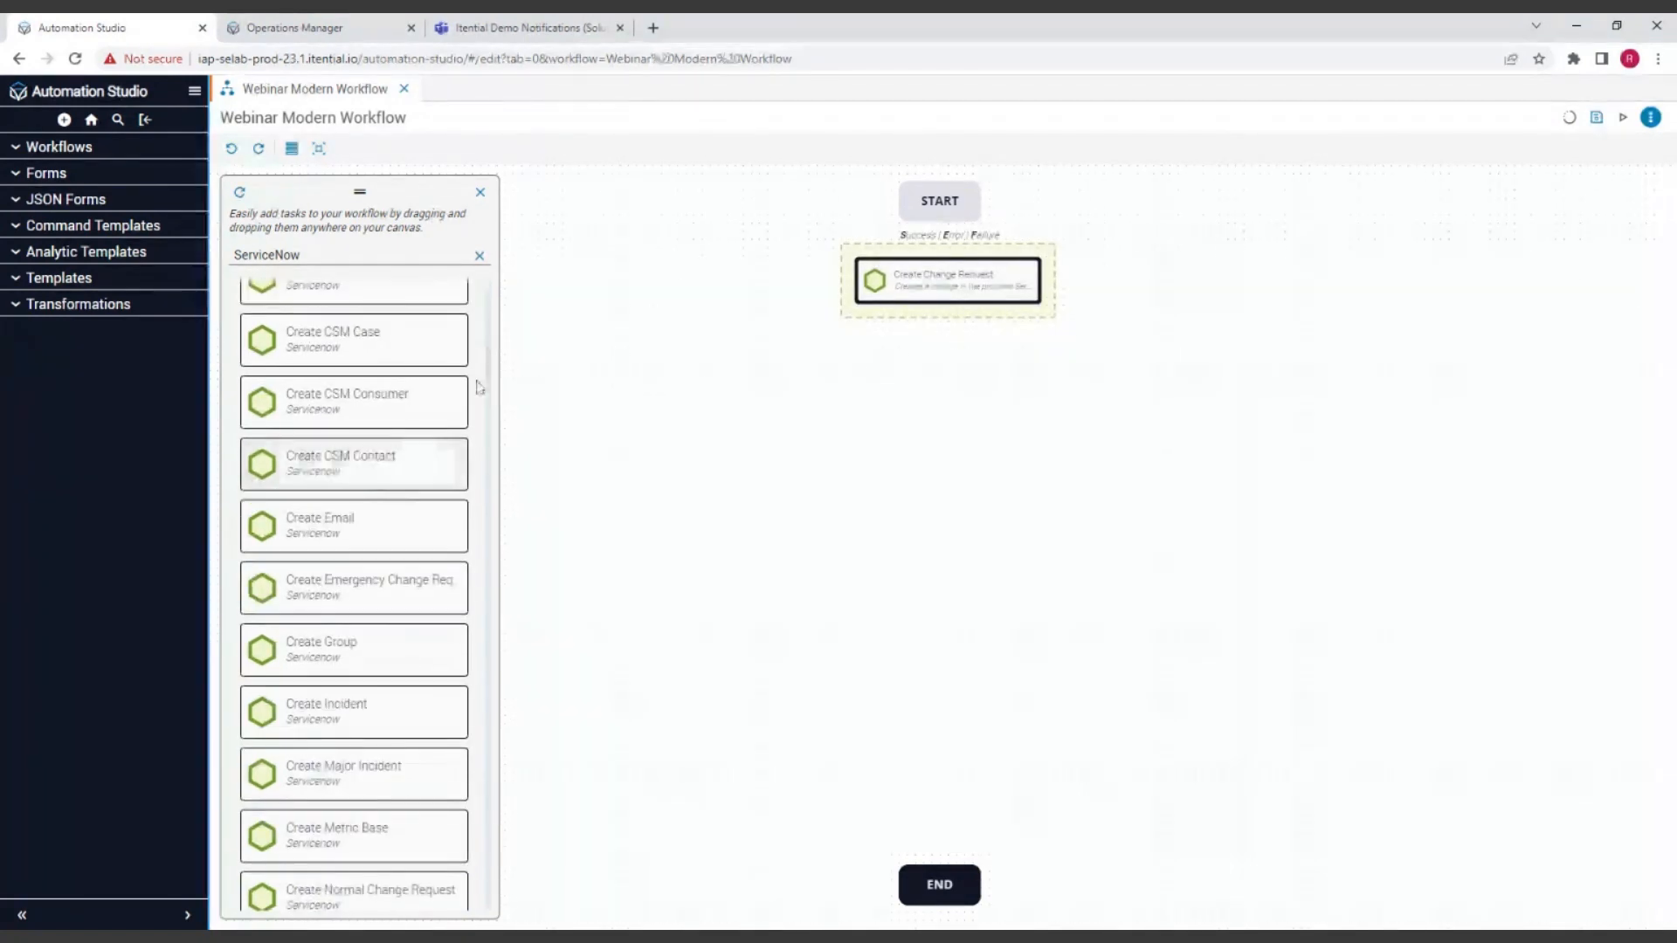
{"action": "left_click_drag", "start_coordinate": [486, 389], "coordinate": [490, 854]}
{"action": "left_click_drag", "start_coordinate": [324, 690], "coordinate": [747, 741]}
{"action": "left_click_drag", "start_coordinate": [978, 802], "coordinate": [940, 795]}
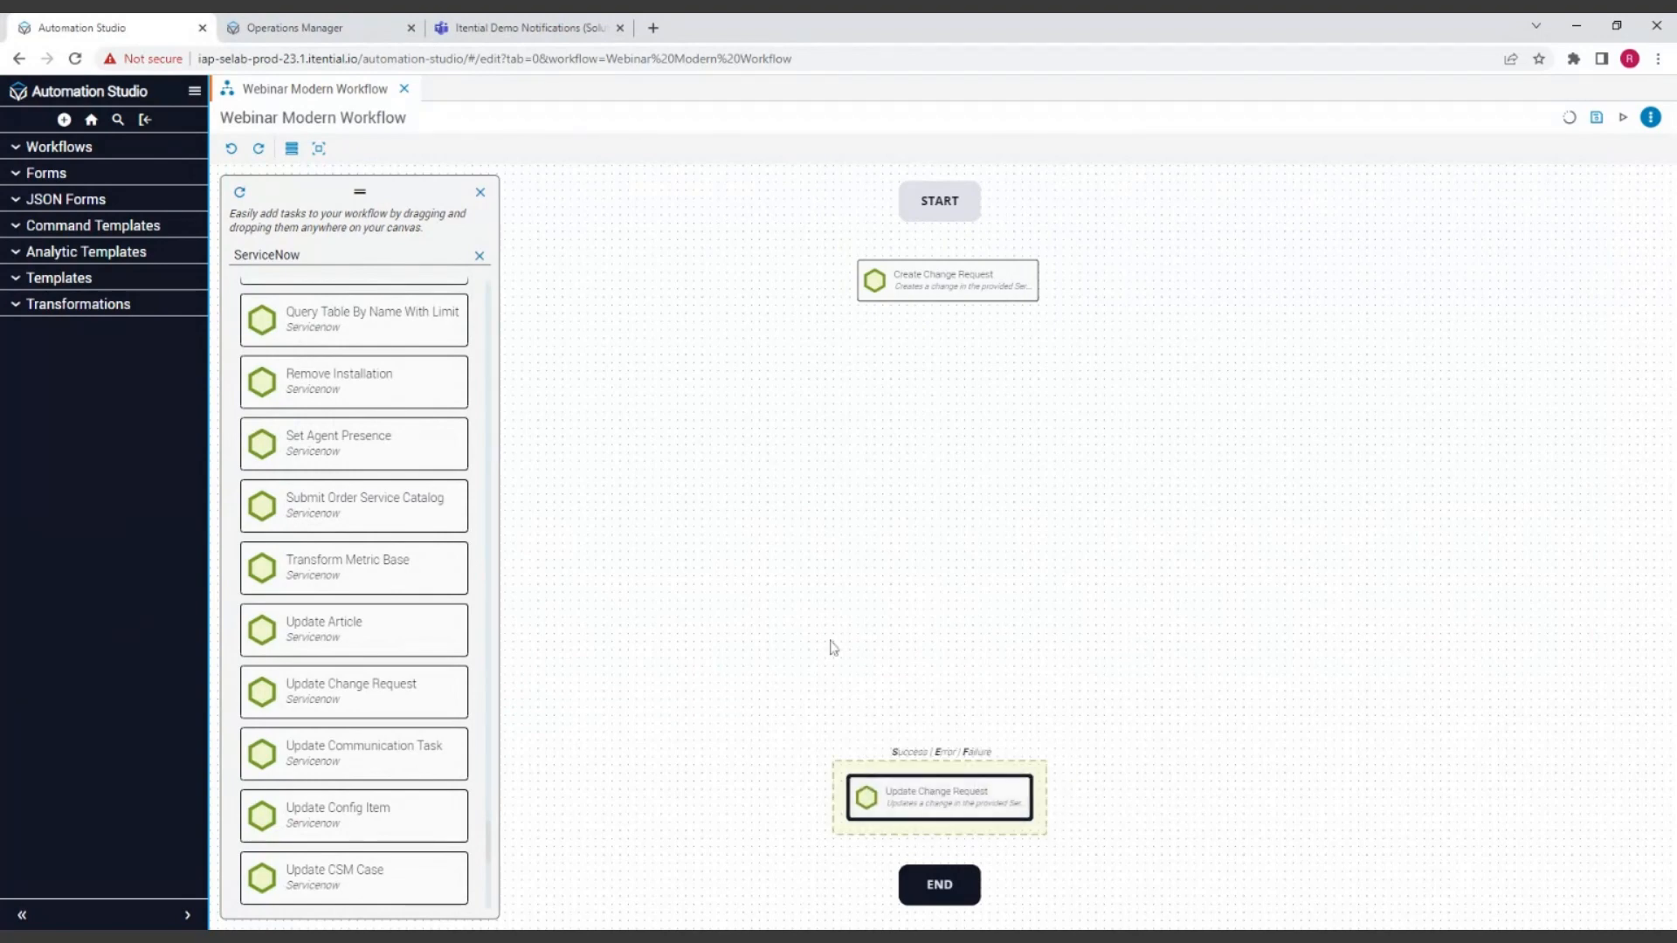
Step: Clear the task filter and browse the palette's task categories
{"action": "left_click", "coordinate": [480, 257]}
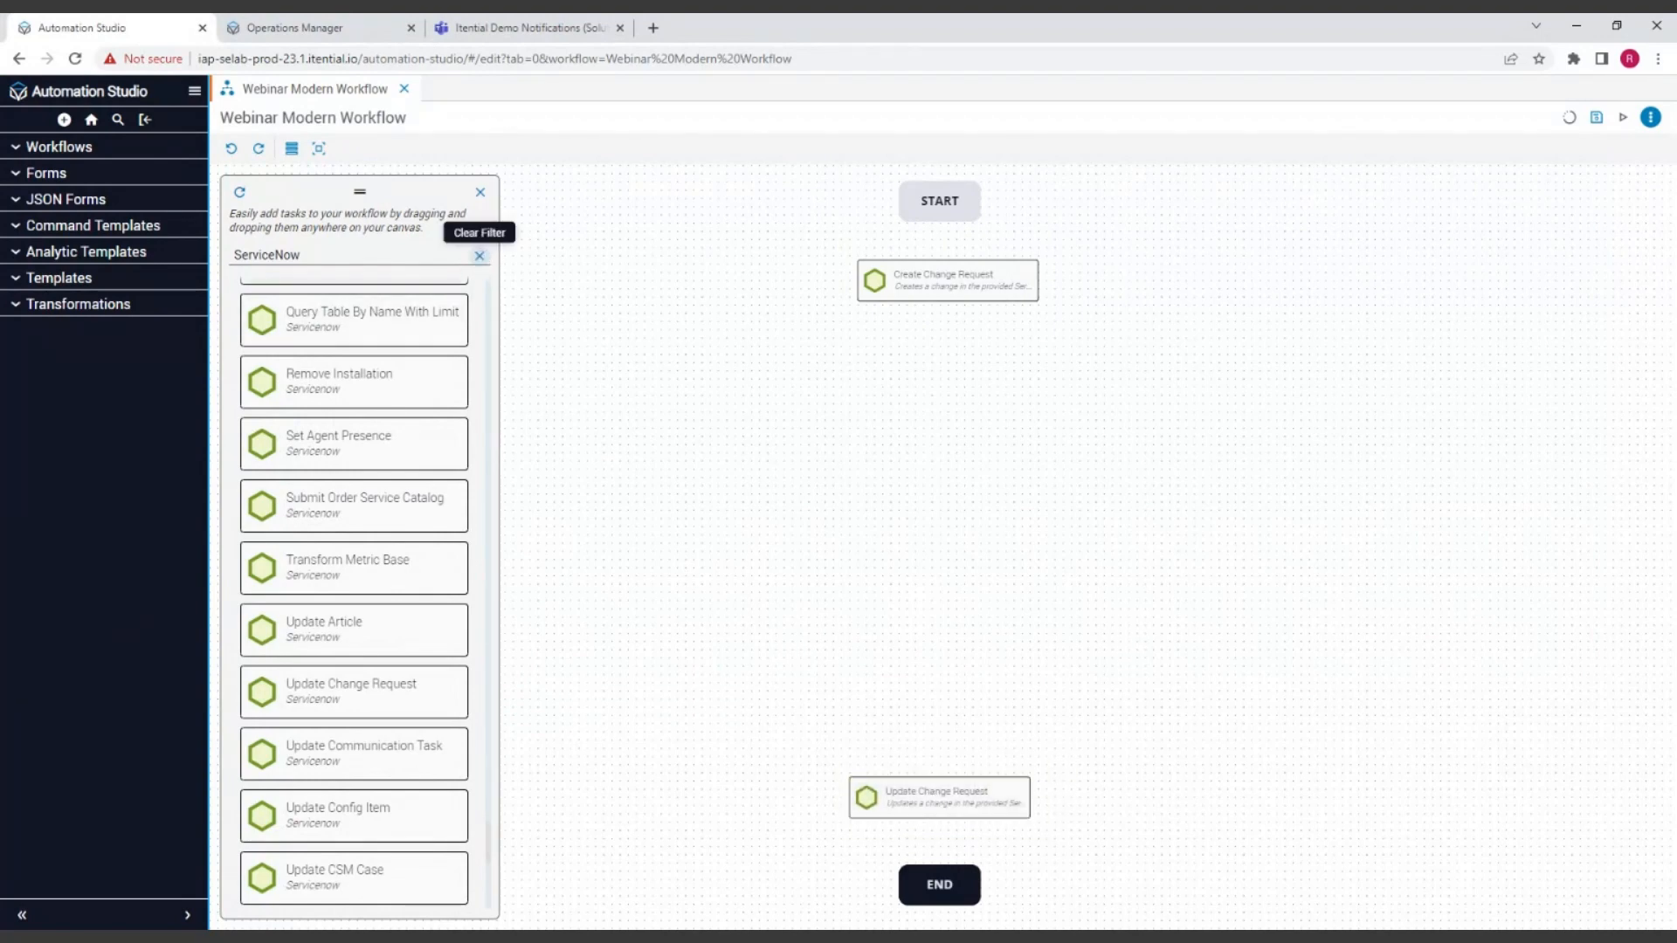
{"action": "scroll", "coordinate": [400, 349], "scroll_direction": "down", "scroll_amount": 7}
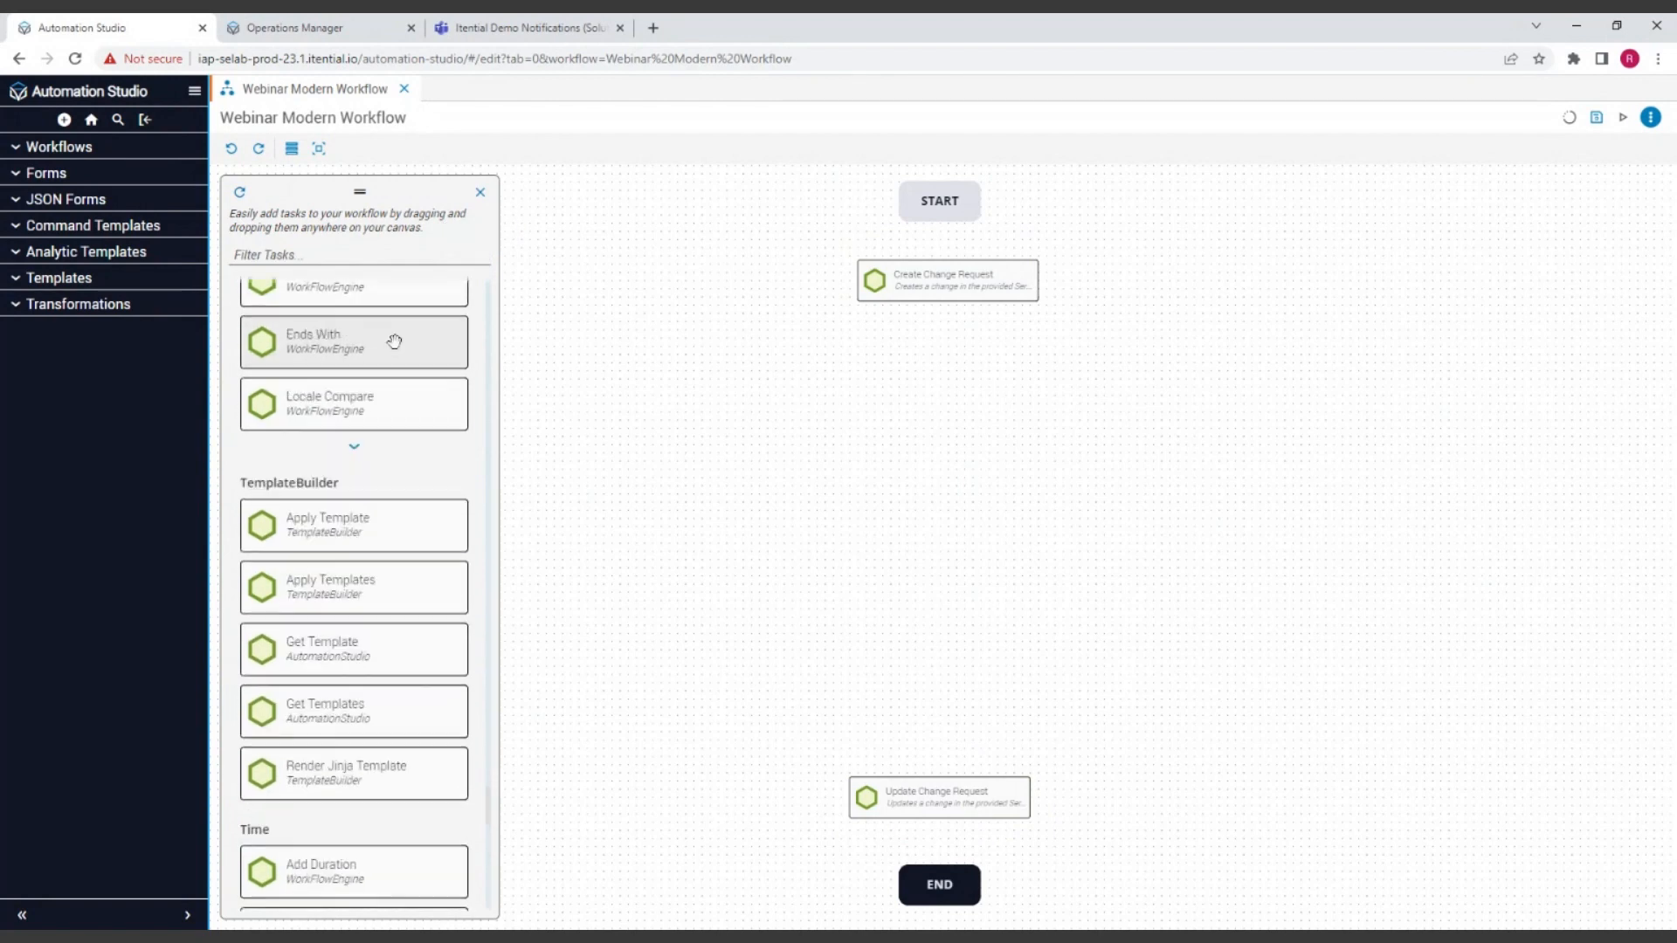
{"action": "scroll", "coordinate": [400, 350], "scroll_direction": "down", "scroll_amount": 3}
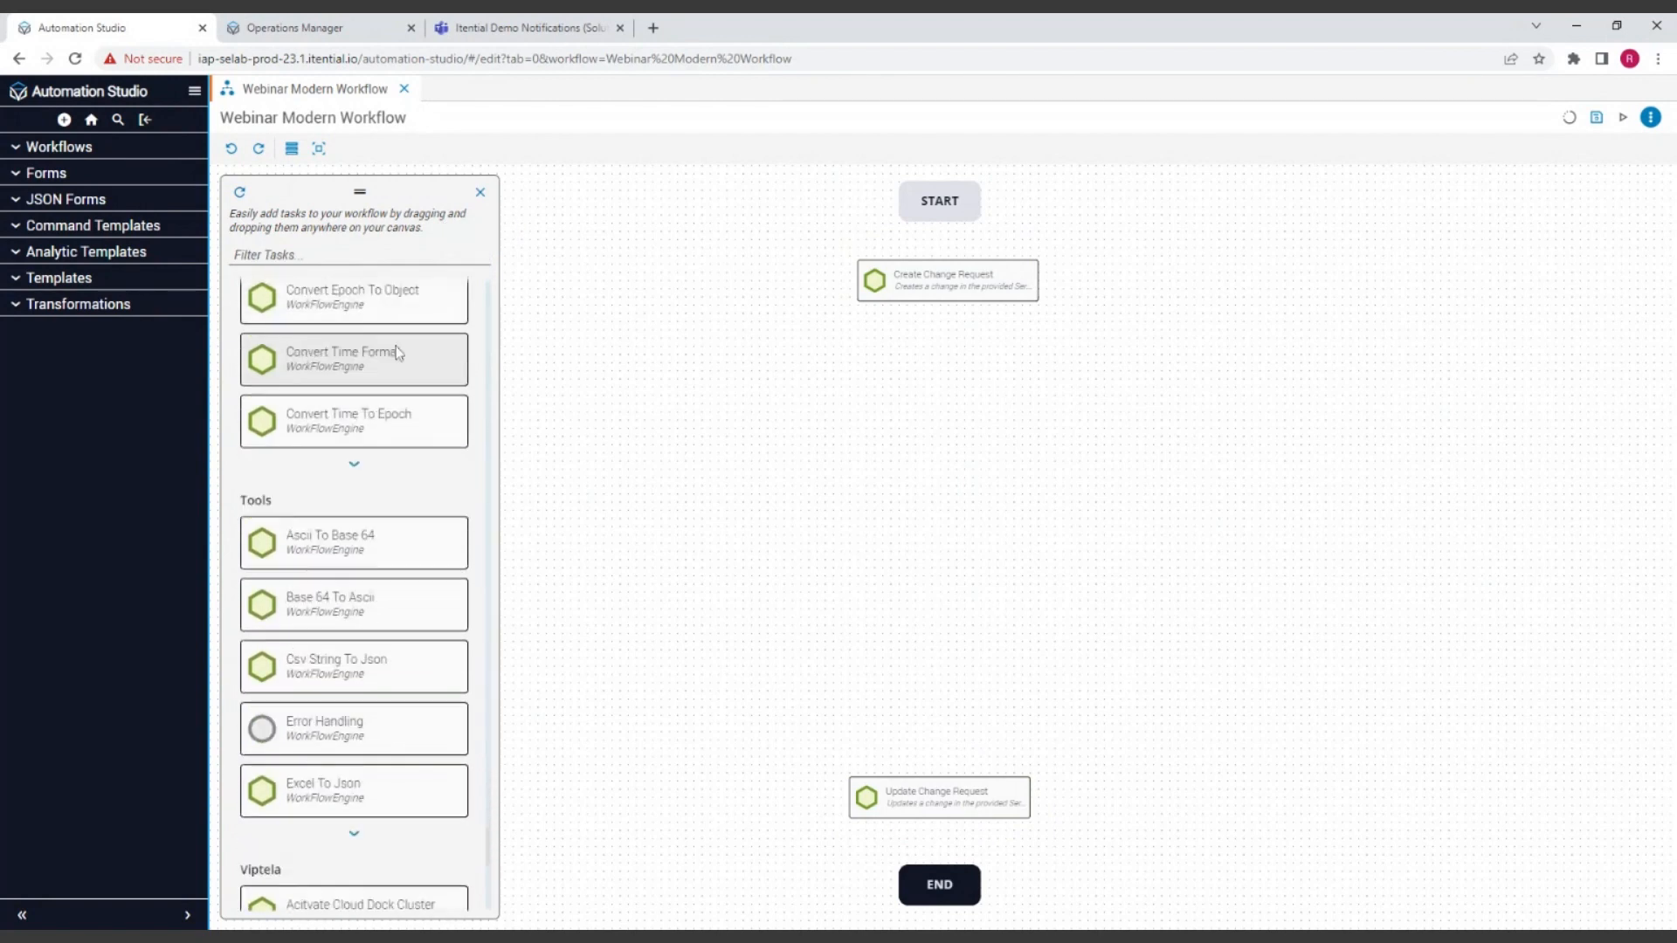
{"action": "scroll", "coordinate": [391, 354], "scroll_direction": "down", "scroll_amount": 6}
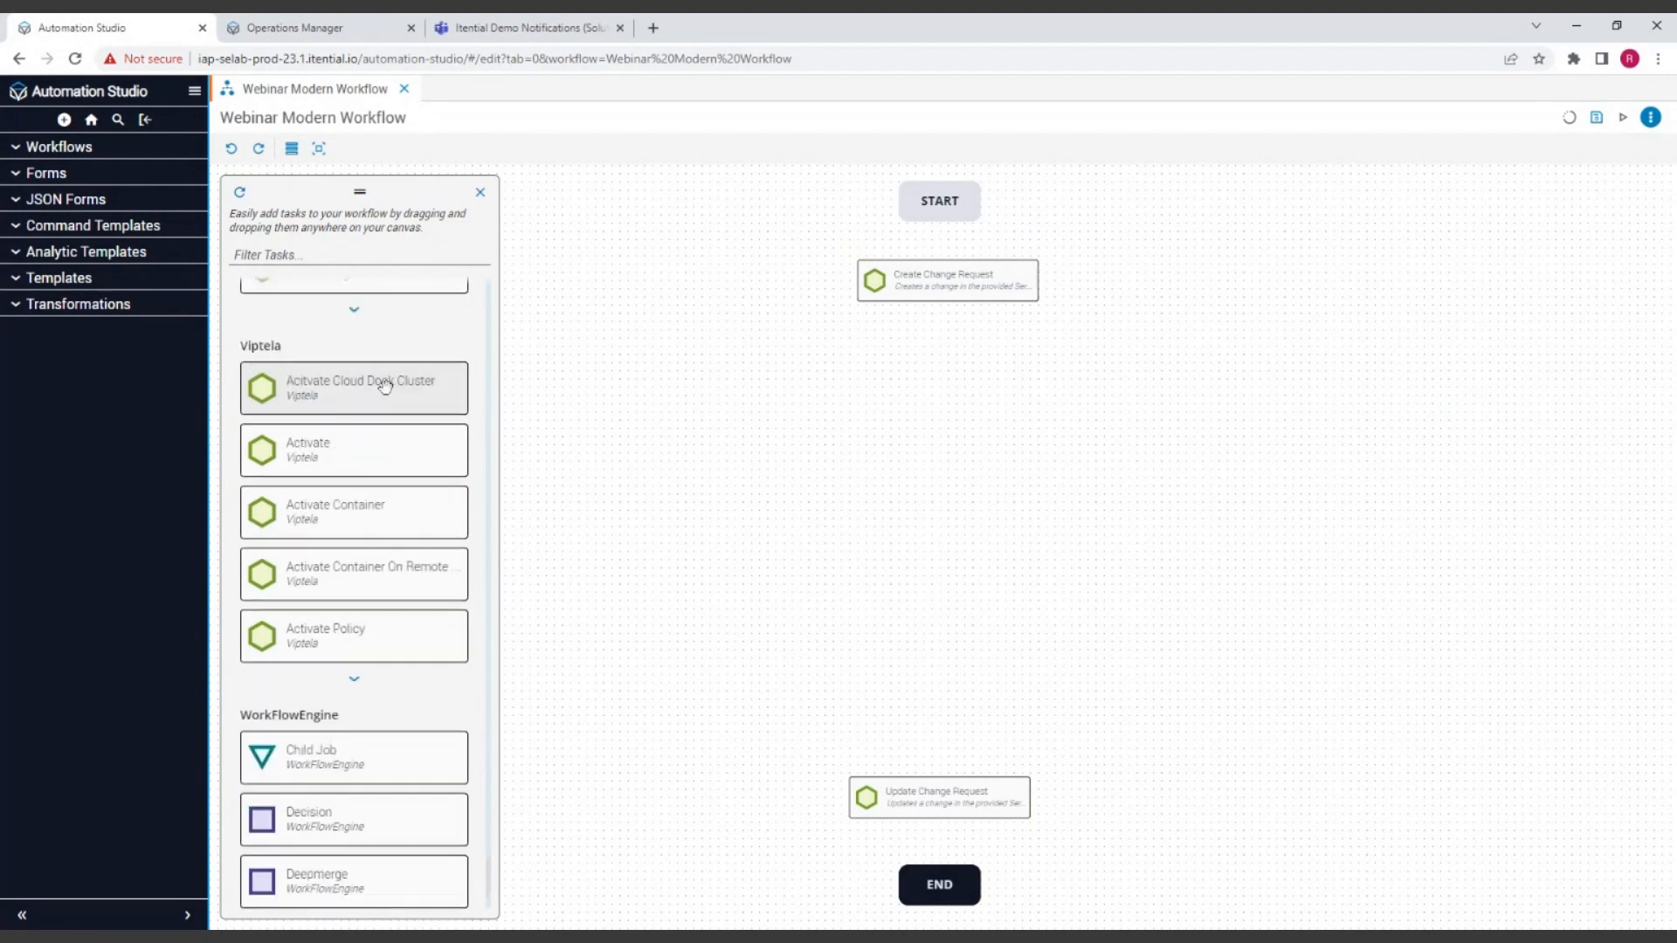
{"action": "scroll", "coordinate": [367, 524], "scroll_direction": "down", "scroll_amount": 2}
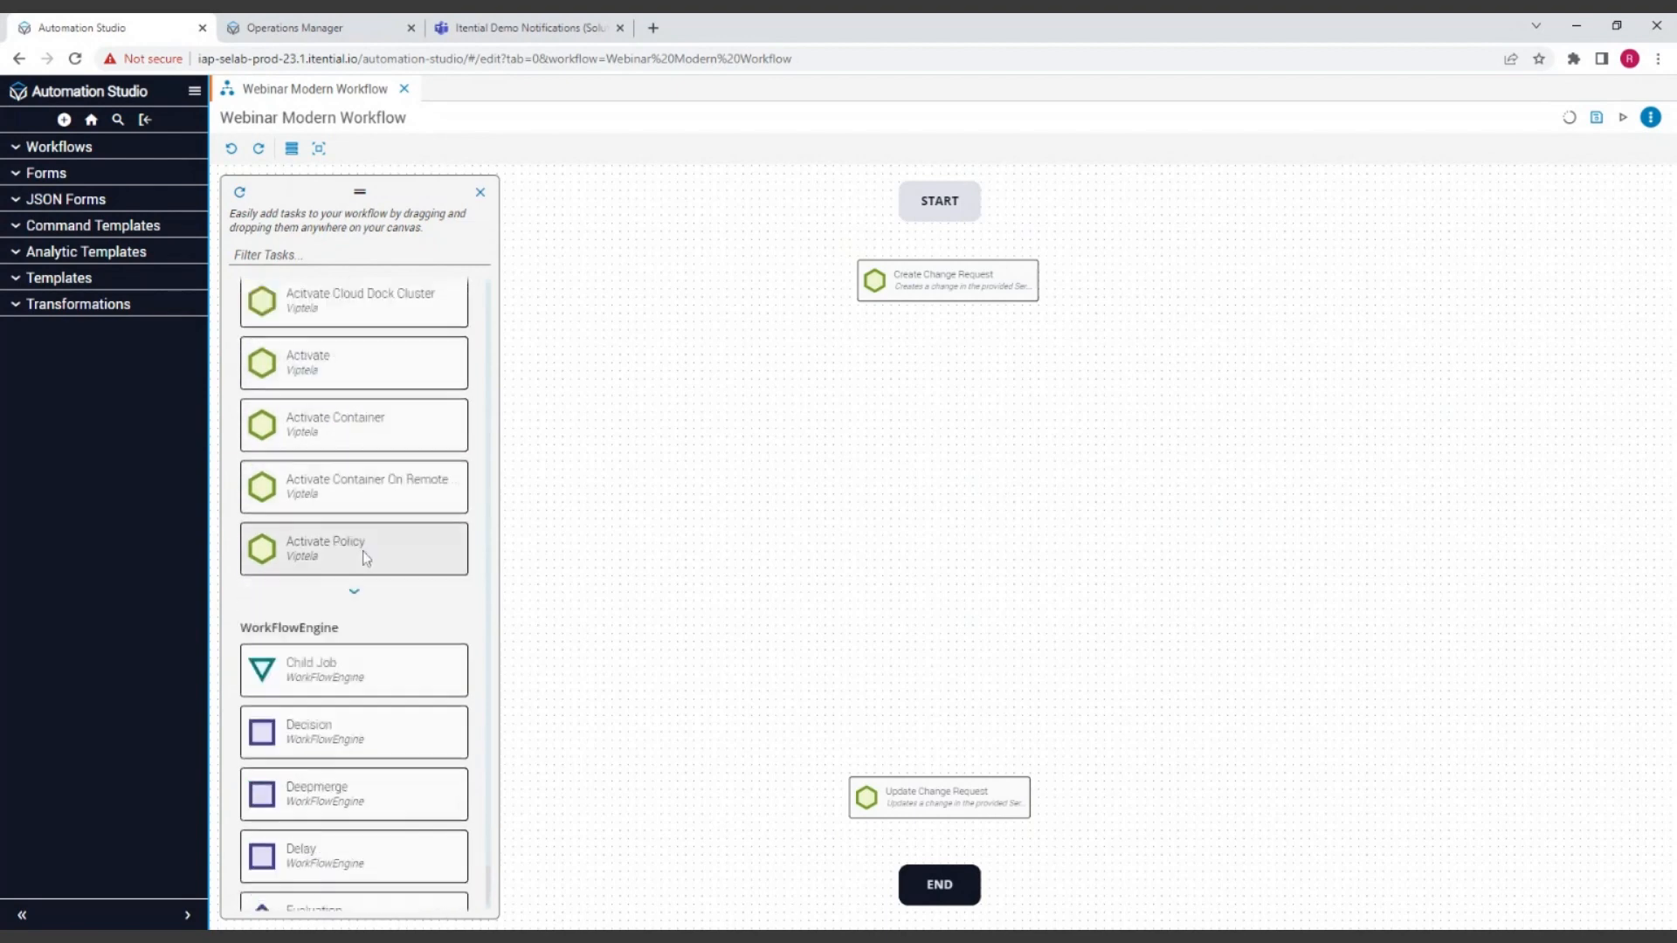
{"action": "scroll", "coordinate": [370, 550], "scroll_direction": "up", "scroll_amount": 5}
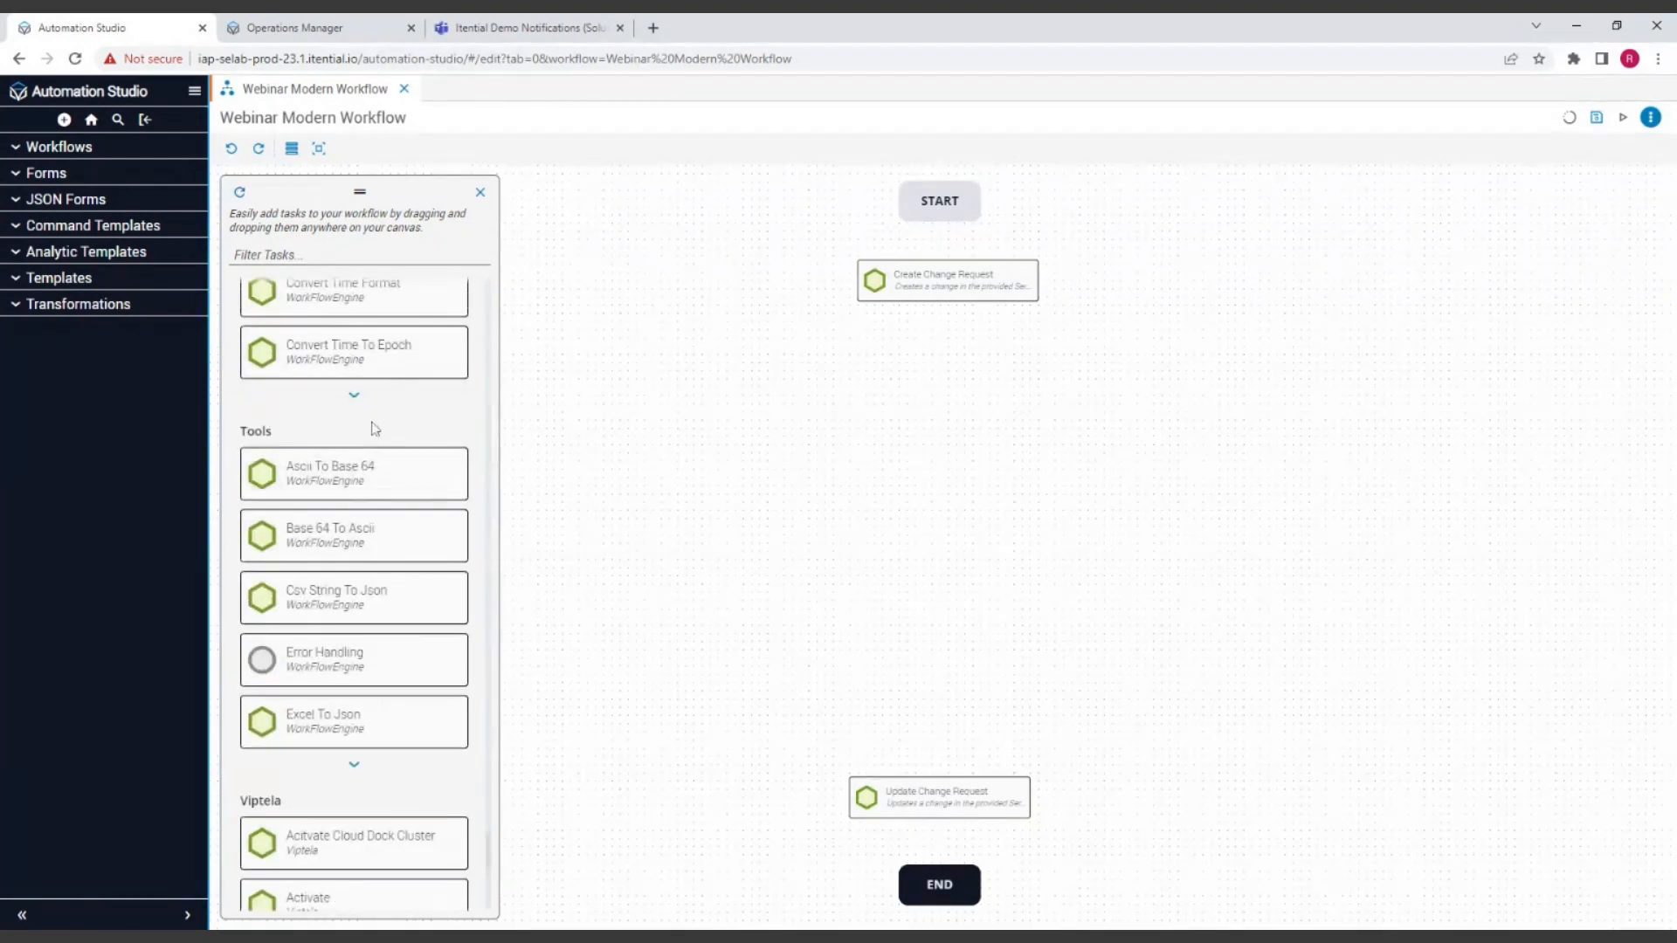
{"action": "scroll", "coordinate": [368, 416], "scroll_direction": "up", "scroll_amount": 1}
{"action": "scroll", "coordinate": [350, 536], "scroll_direction": "up", "scroll_amount": 6}
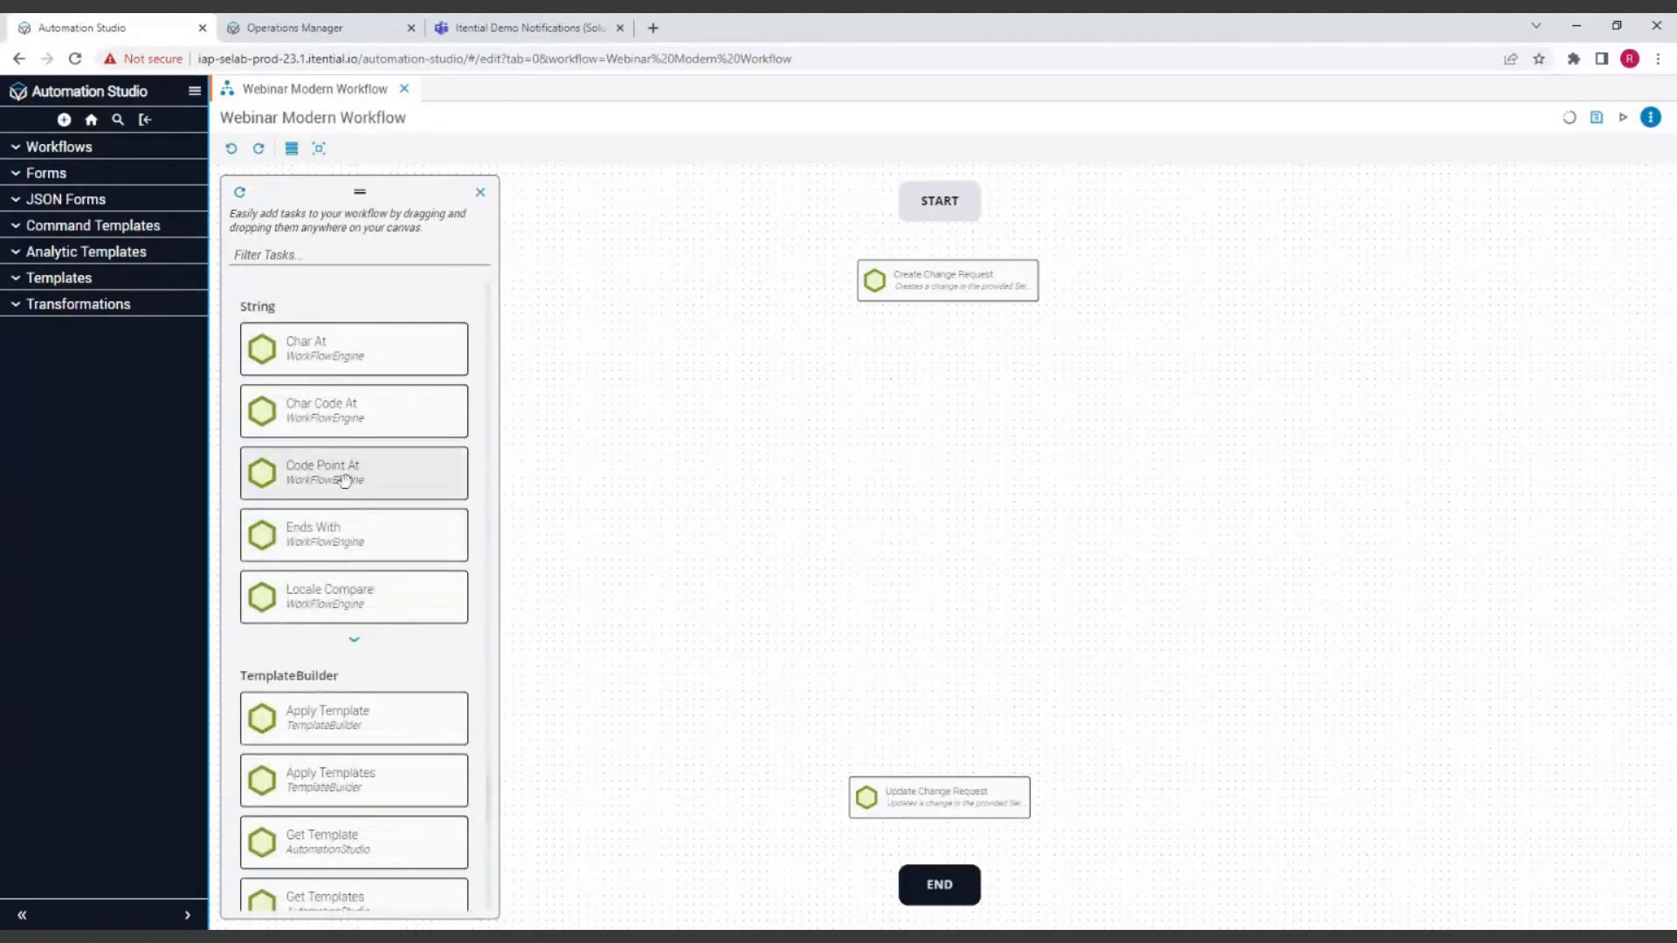
{"action": "scroll", "coordinate": [372, 572], "scroll_direction": "down", "scroll_amount": 4}
{"action": "scroll", "coordinate": [360, 477], "scroll_direction": "up", "scroll_amount": 5}
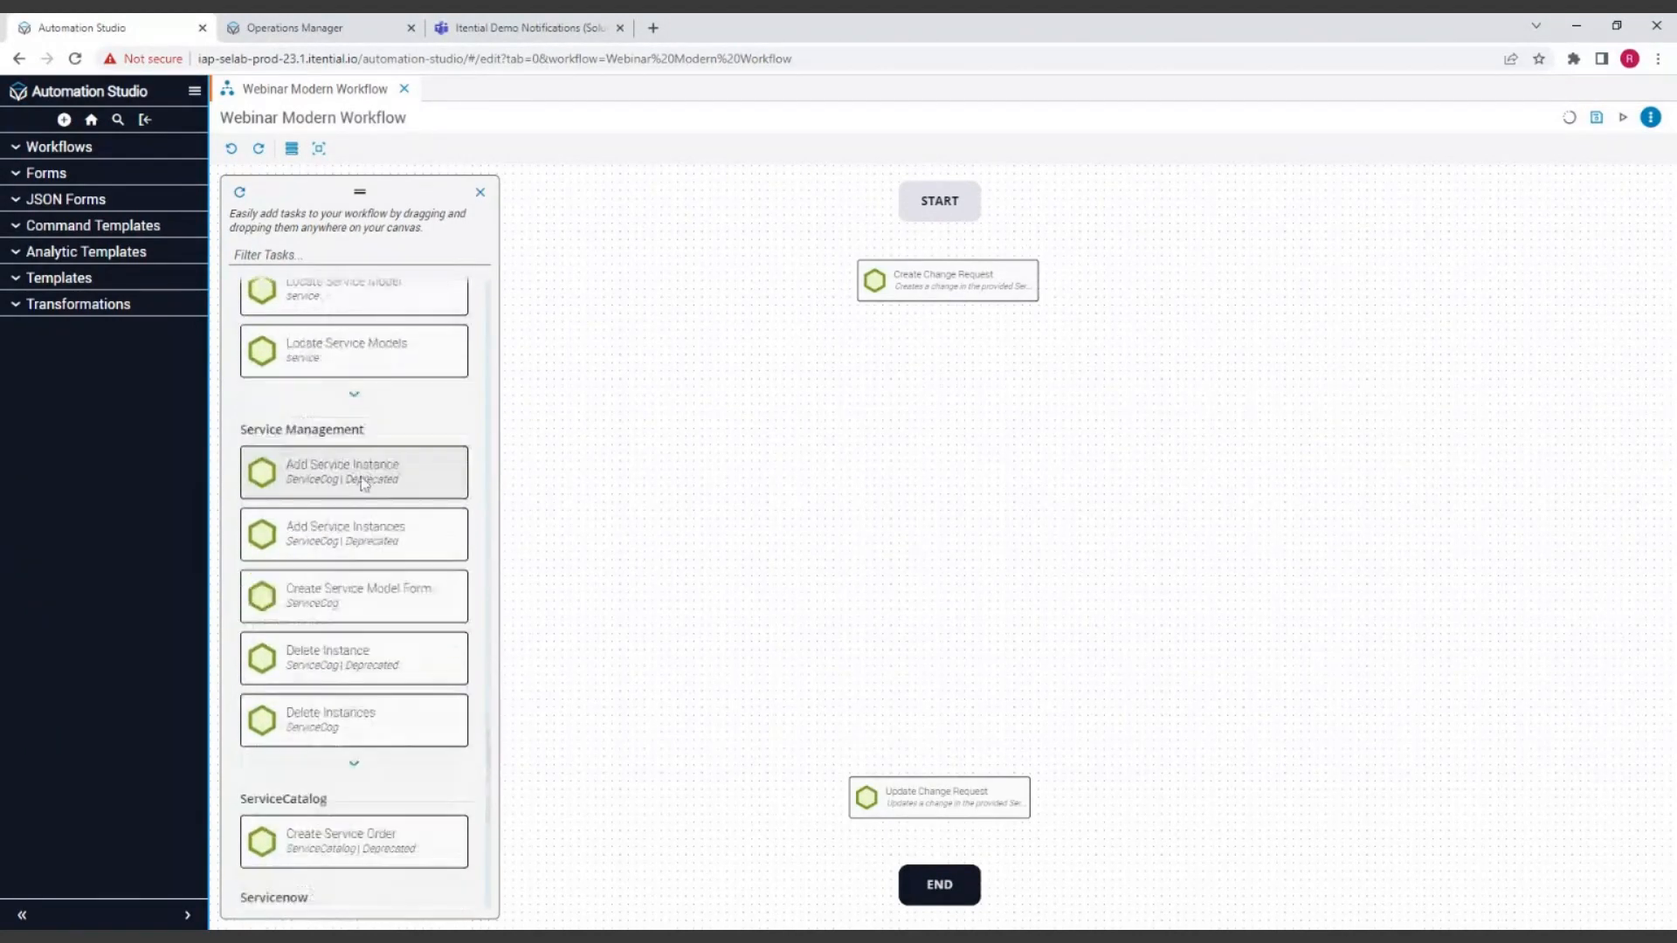
{"action": "scroll", "coordinate": [354, 568], "scroll_direction": "down", "scroll_amount": 2}
{"action": "scroll", "coordinate": [347, 655], "scroll_direction": "down", "scroll_amount": 4}
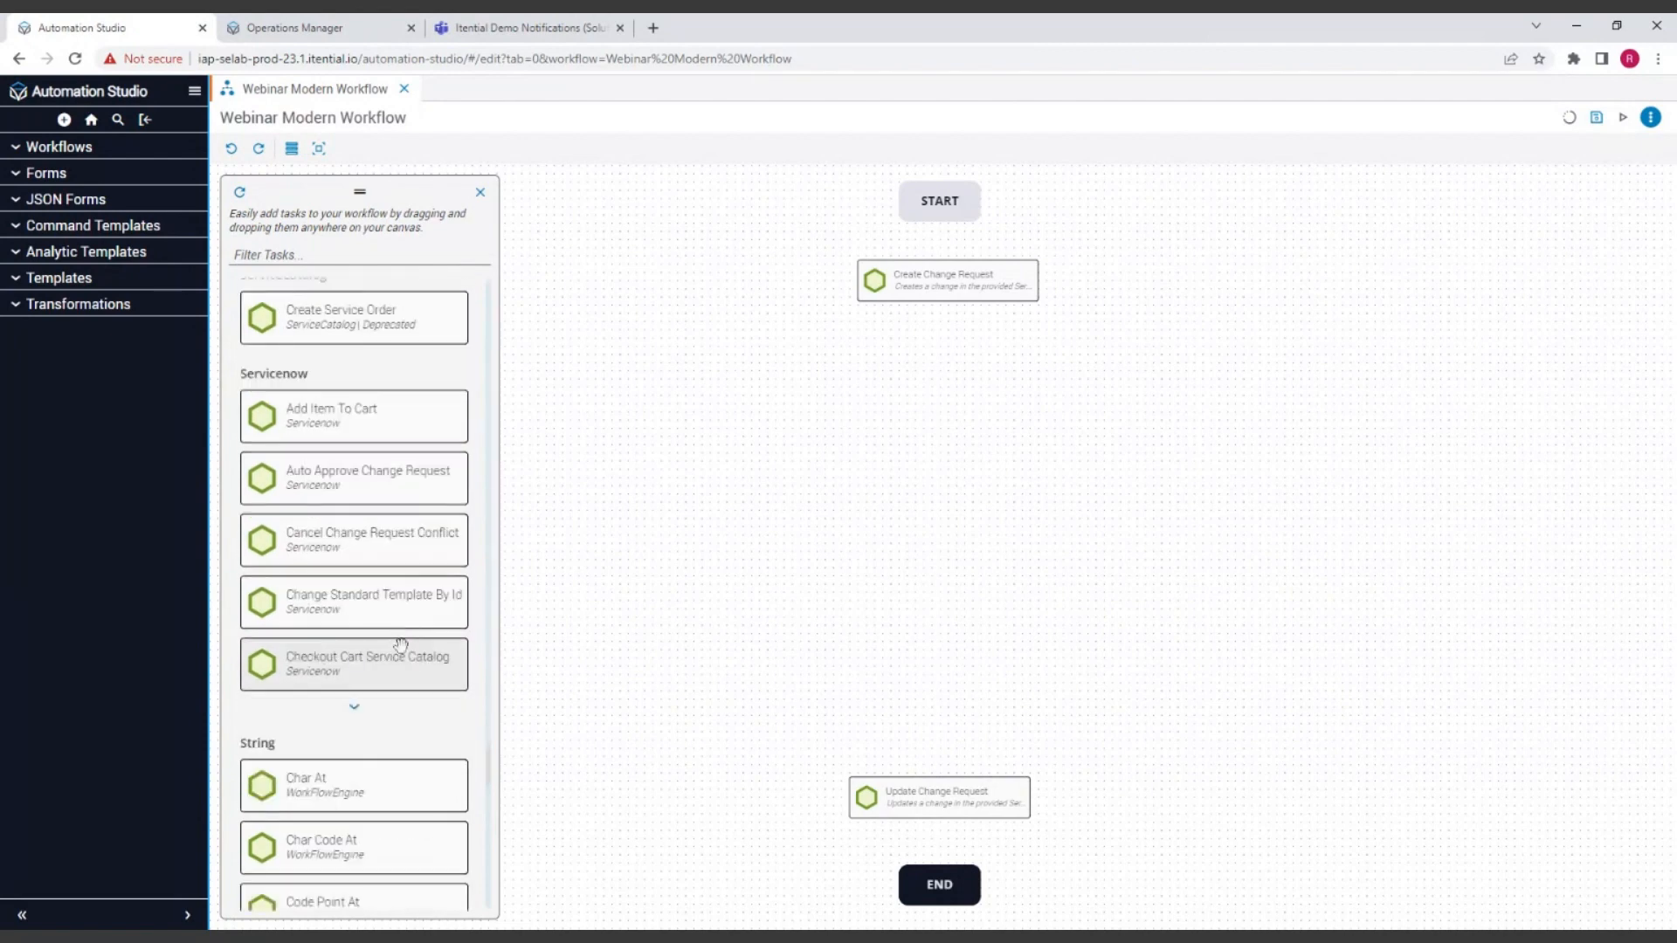
Step: Expand the Servicenow category in the palette and look through its additional tasks
{"action": "left_click", "coordinate": [367, 723]}
{"action": "scroll", "coordinate": [376, 612], "scroll_direction": "down", "scroll_amount": 3}
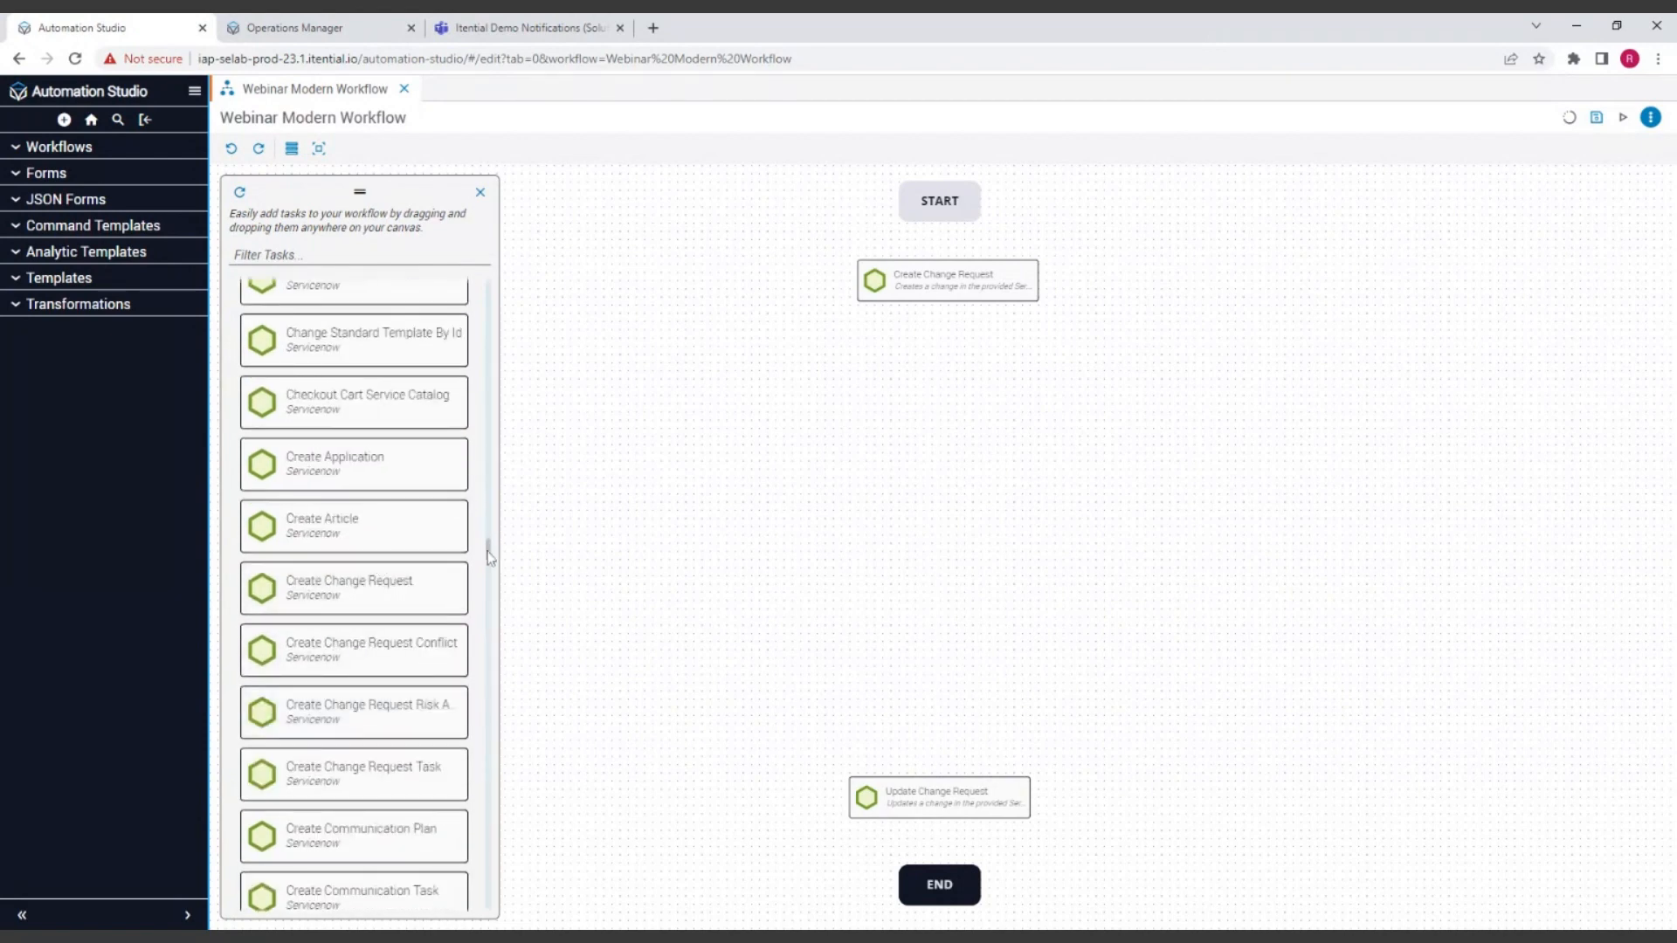
{"action": "mouse_move", "coordinate": [488, 552]}
{"action": "left_mouse_down"}
{"action": "mouse_move", "coordinate": [487, 593]}
{"action": "mouse_move", "coordinate": [488, 545]}
{"action": "left_mouse_up"}
{"action": "left_click", "coordinate": [431, 599]}
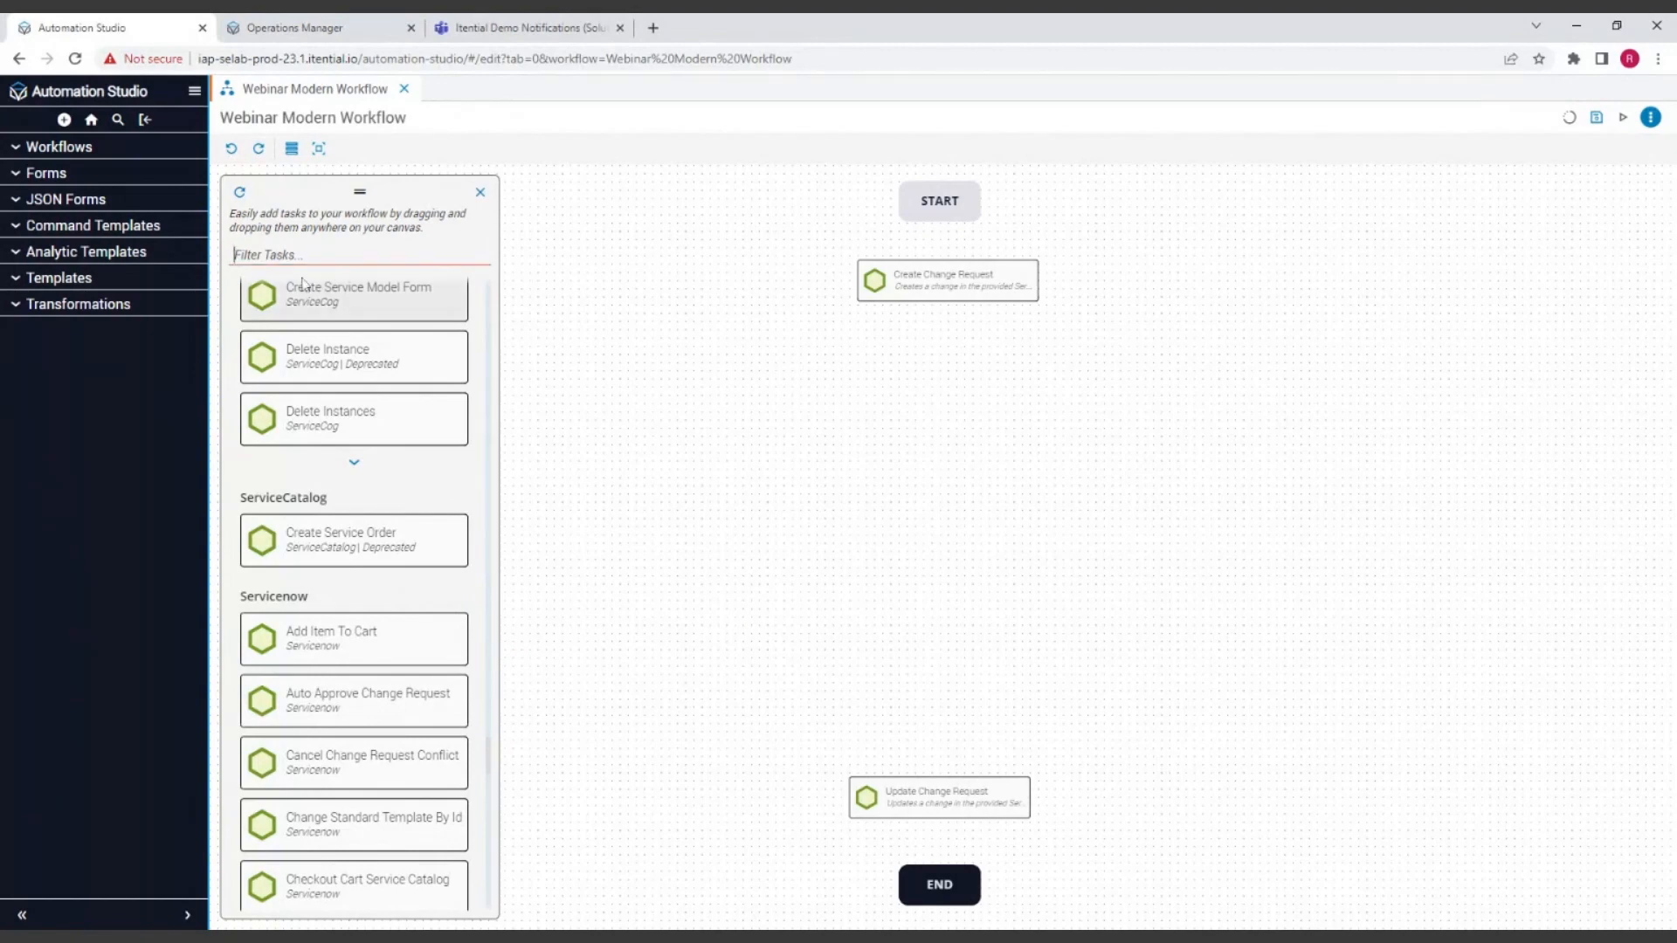
Step: Filter the tasks for "stub", place the Stub task midway between the two change request tasks, and close the task palette
{"action": "type", "text": "stub"}
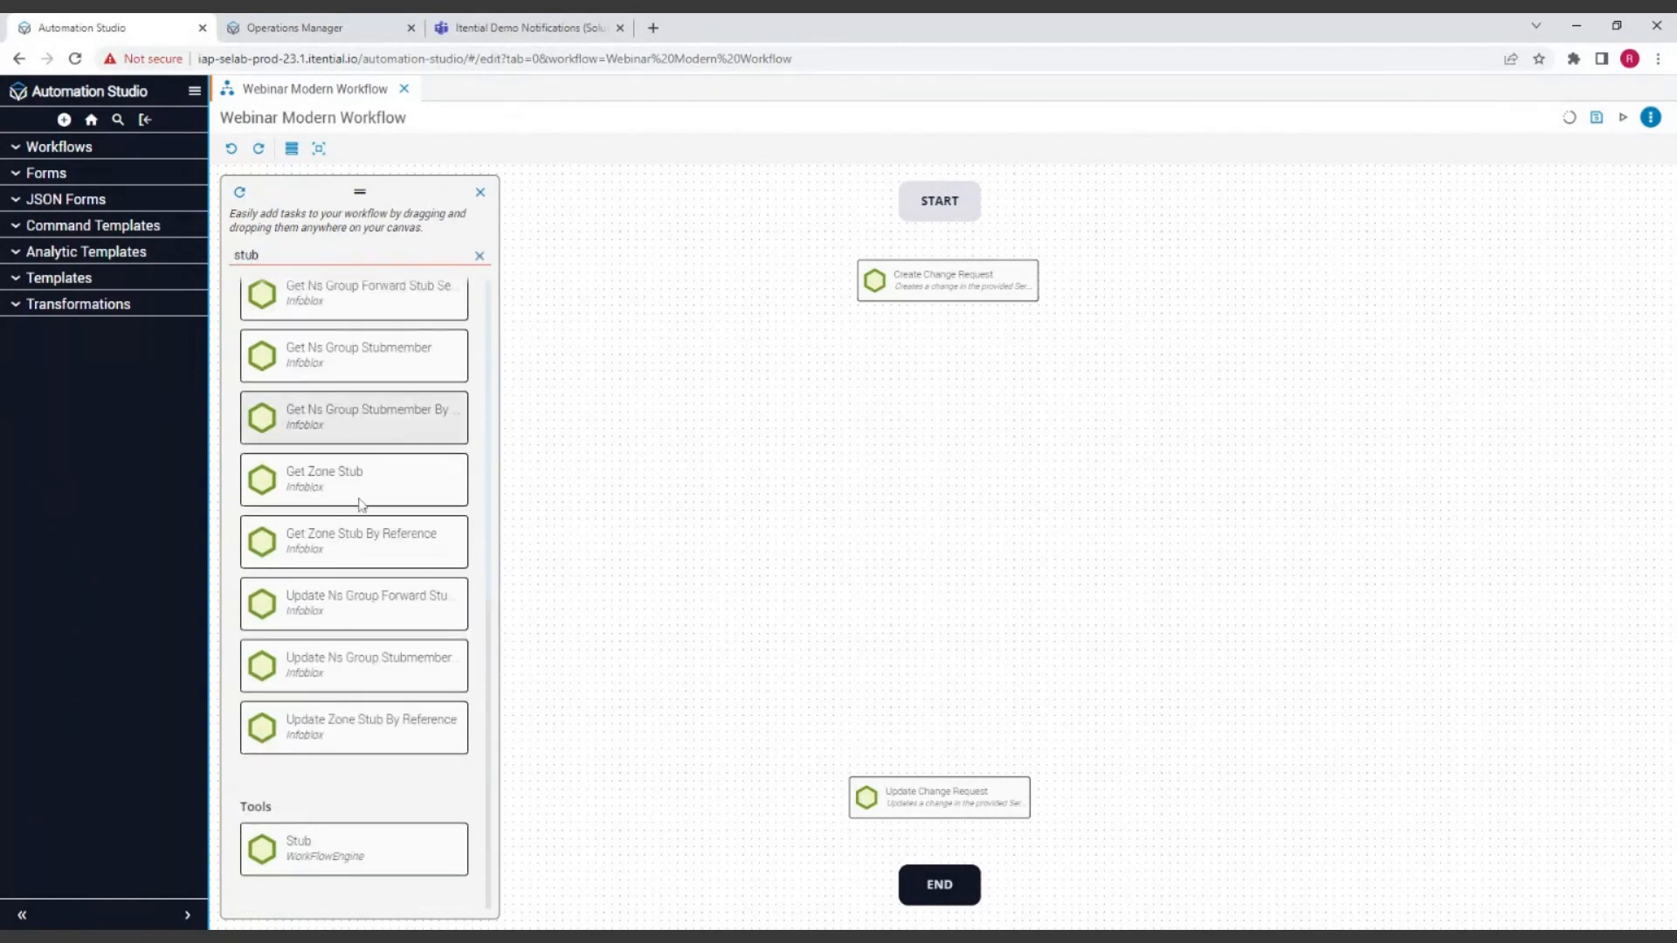
{"action": "left_click_drag", "start_coordinate": [281, 846], "coordinate": [632, 724]}
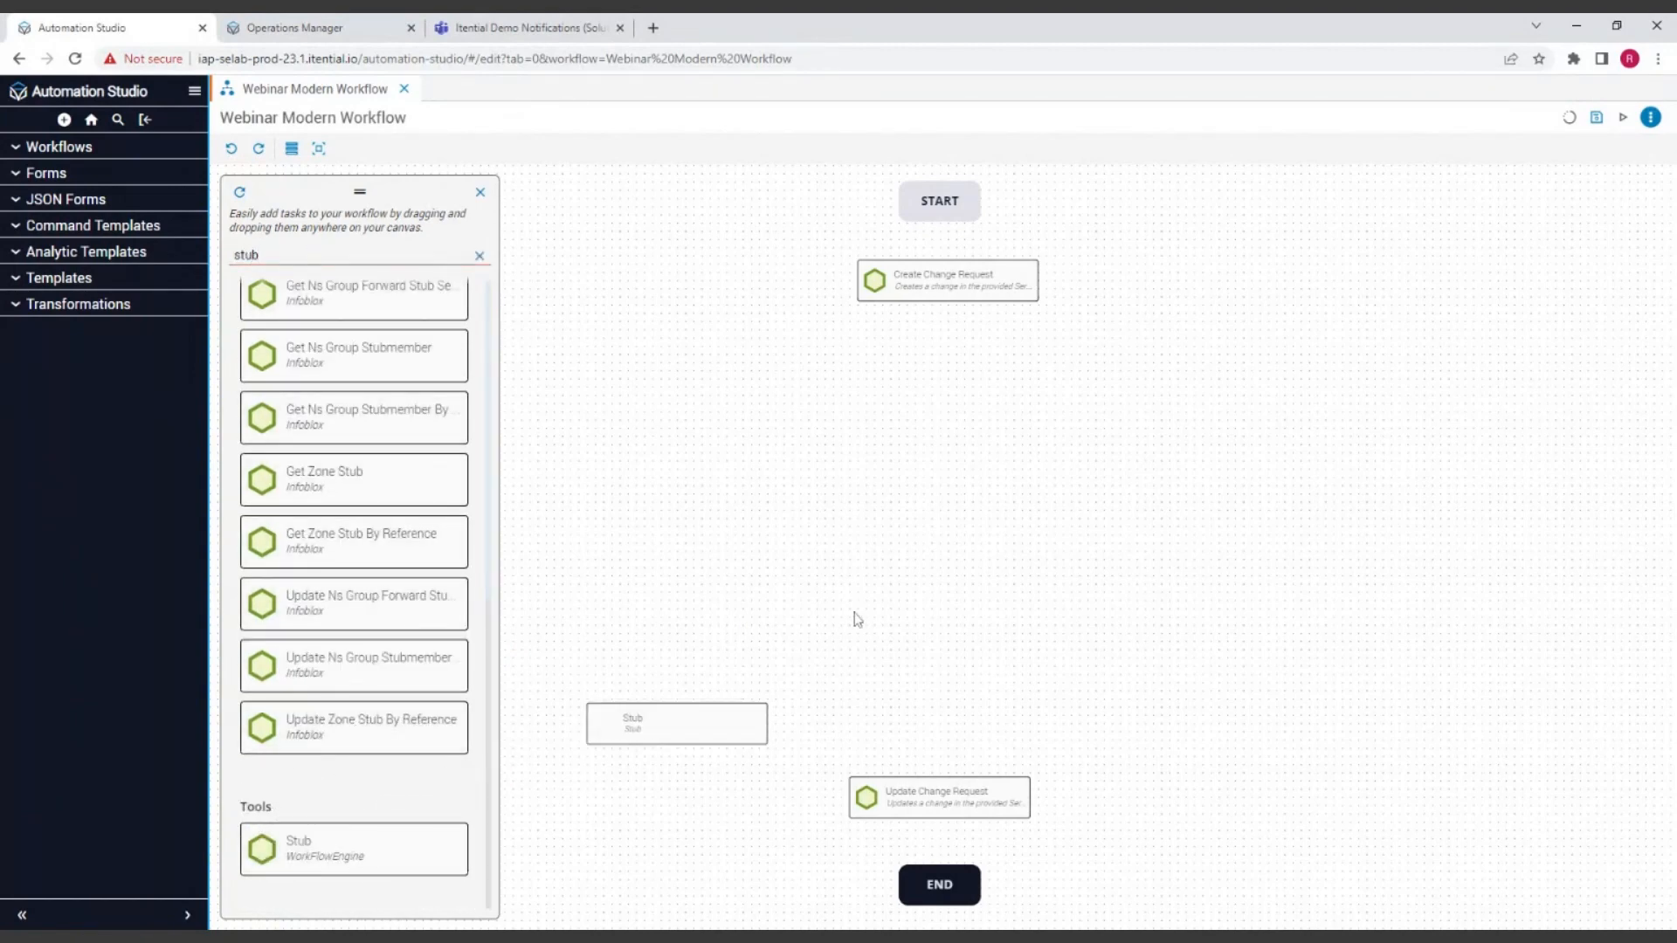
{"action": "left_click_drag", "start_coordinate": [927, 557], "coordinate": [942, 549]}
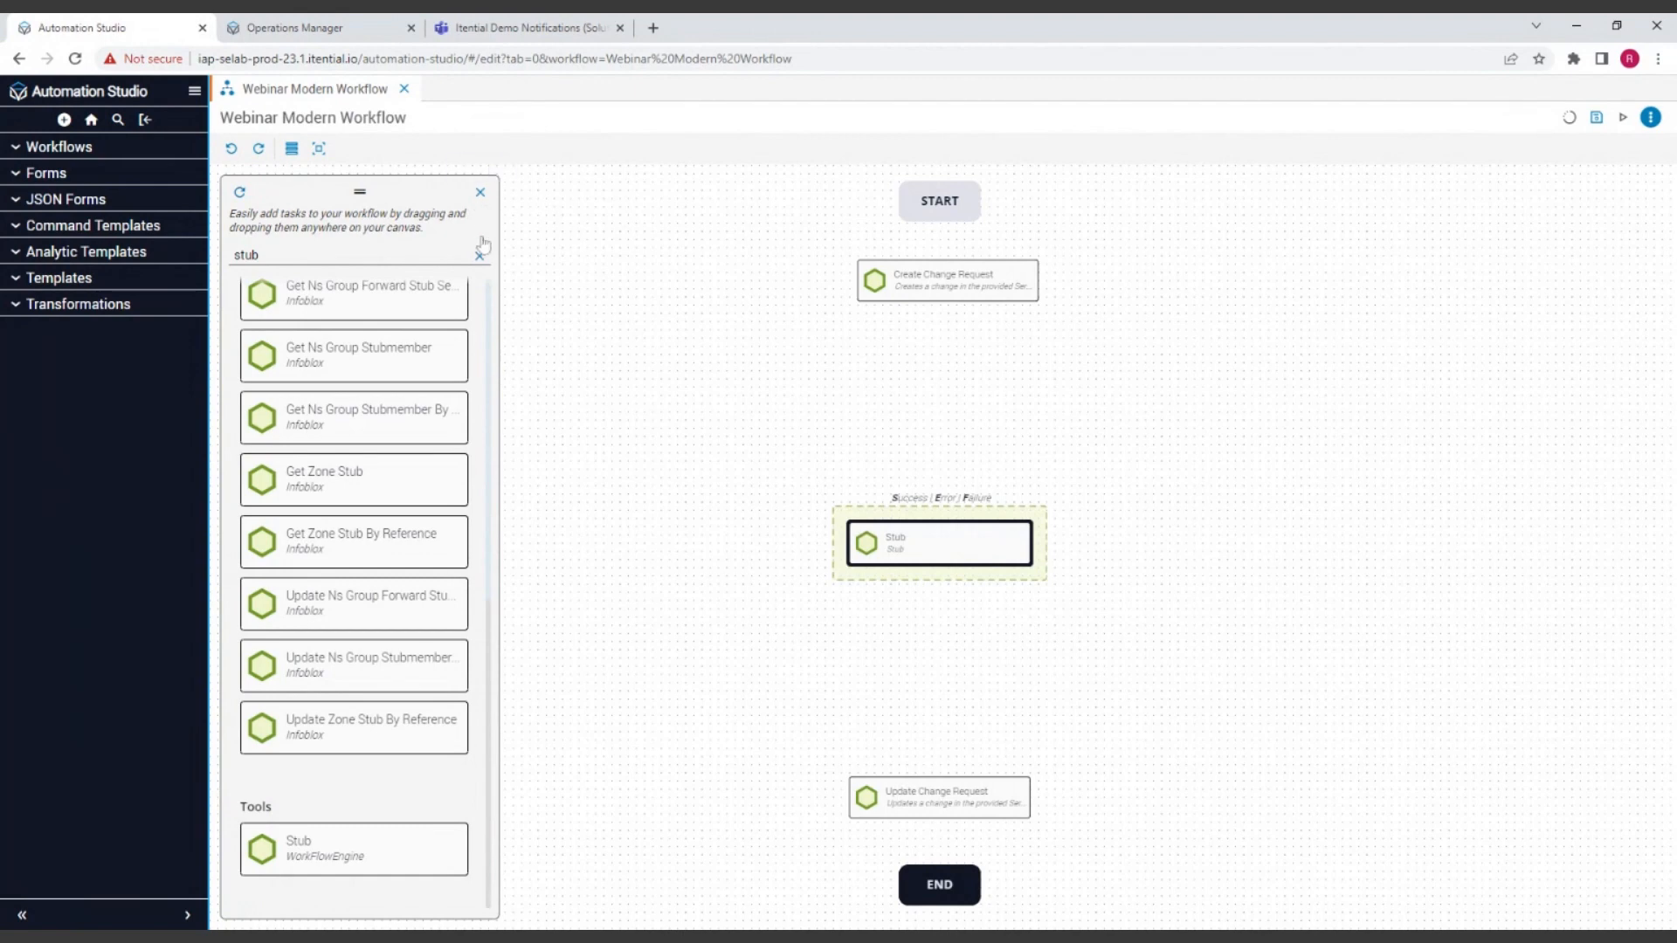
{"action": "left_click", "coordinate": [478, 196]}
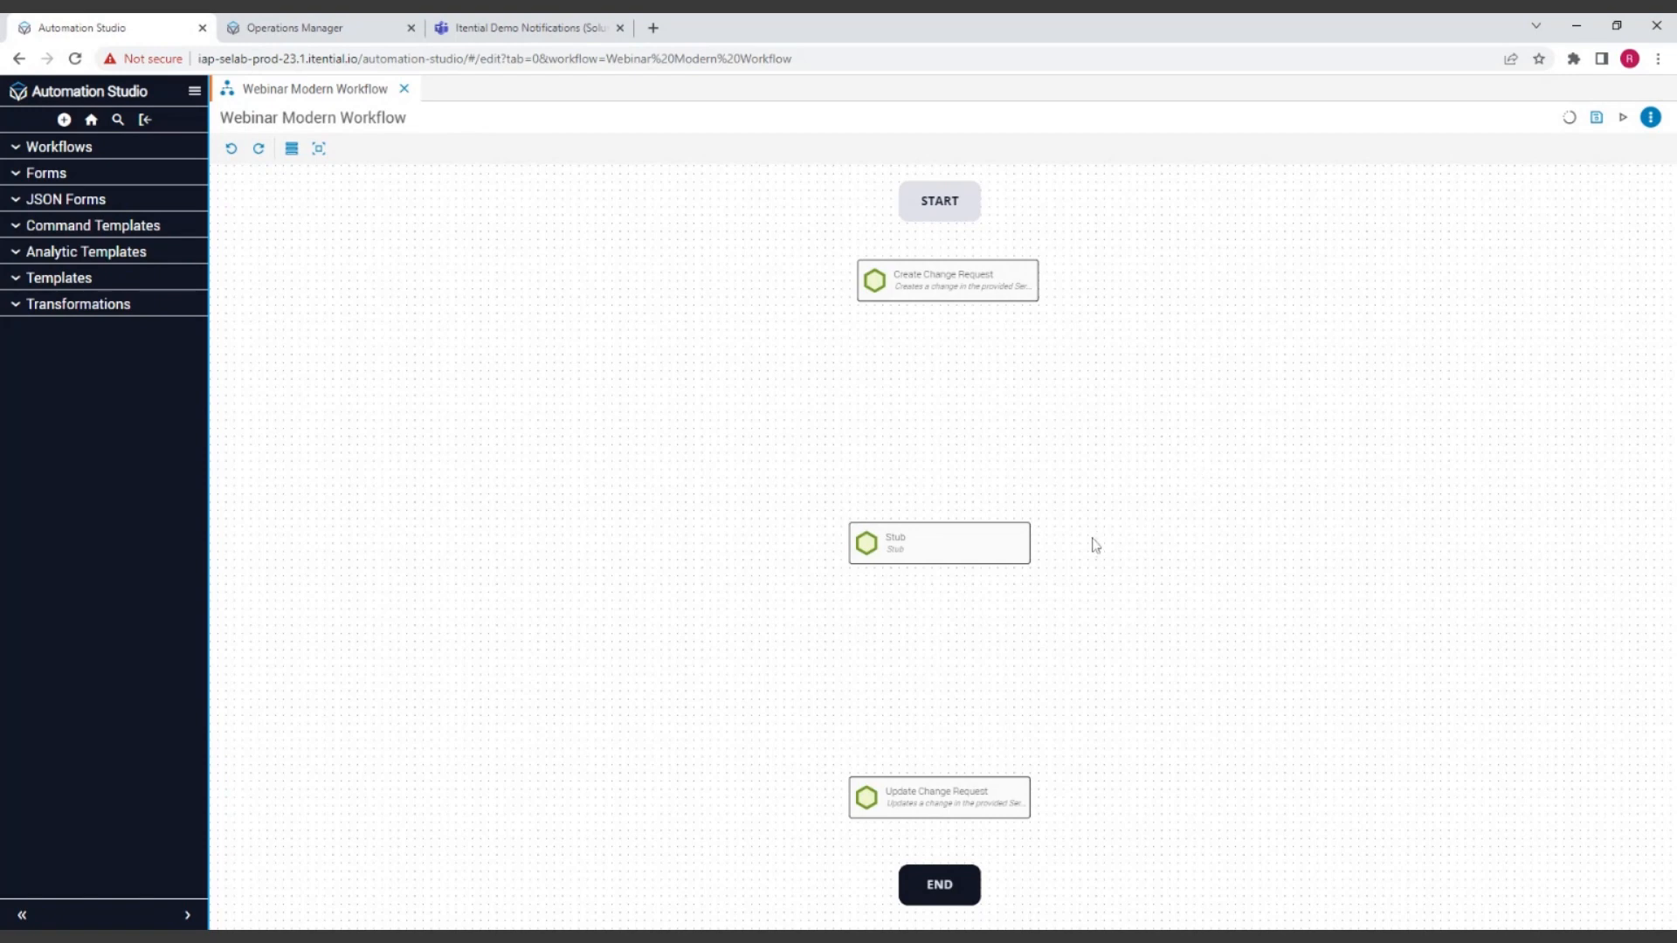
{"action": "mouse_move", "coordinate": [986, 543]}
{"action": "left_mouse_down"}
{"action": "mouse_move", "coordinate": [987, 340]}
{"action": "mouse_move", "coordinate": [985, 520]}
{"action": "left_mouse_up"}
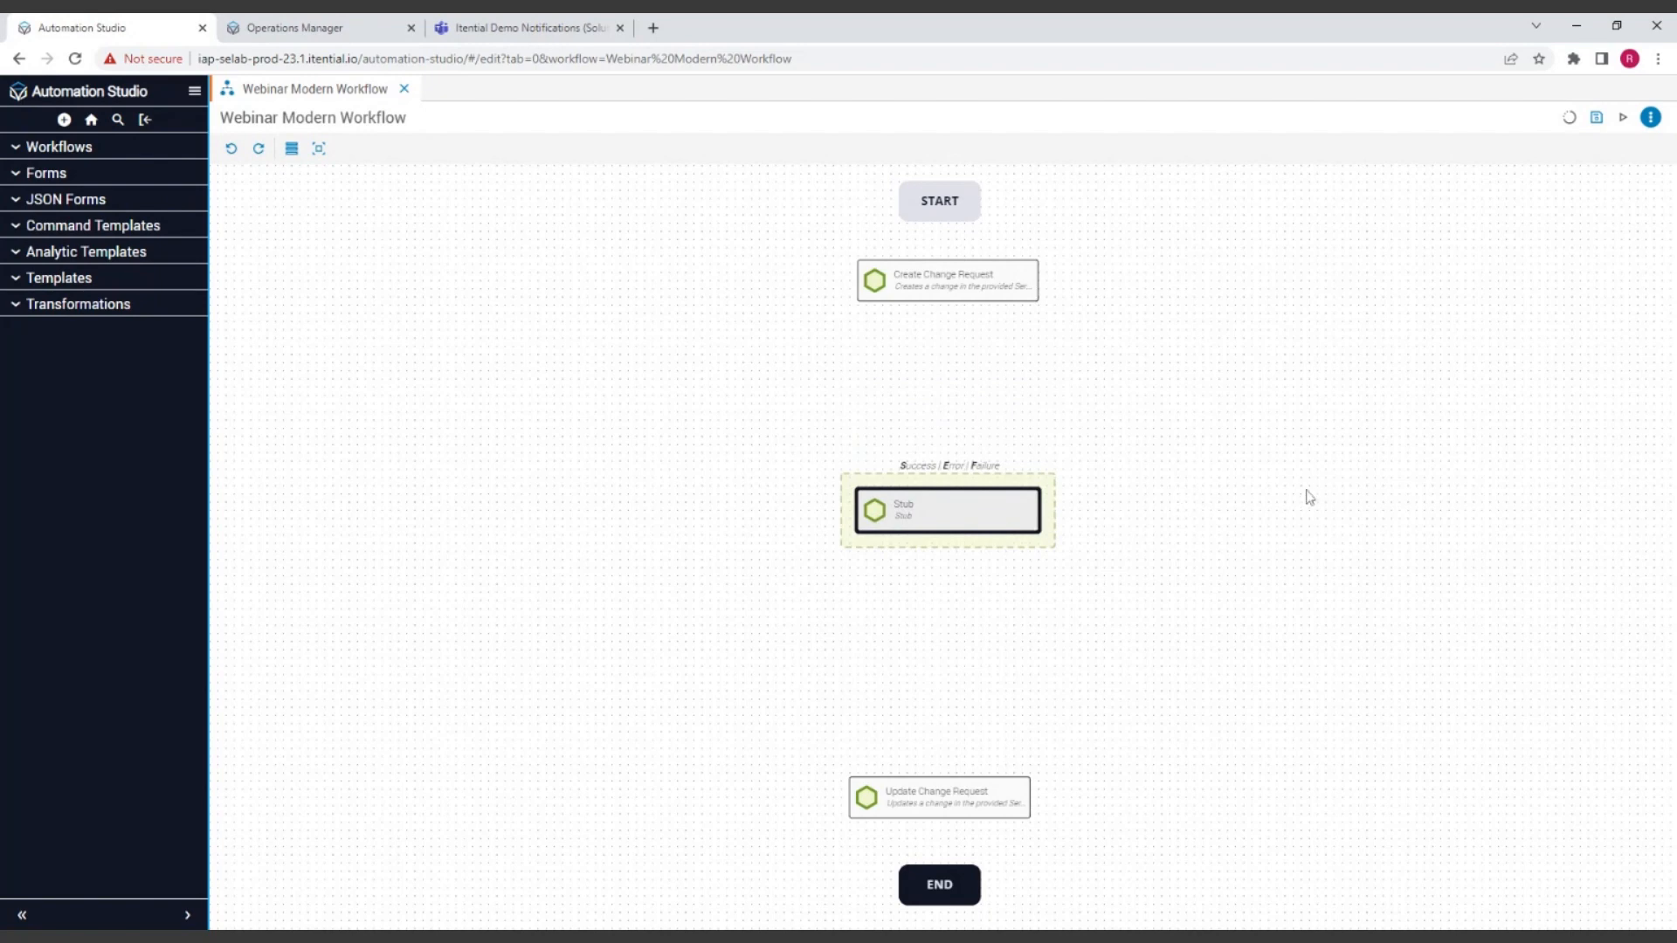
Step: Hide the canvas grid, shift the Stub task slightly downward, and show the grid again
{"action": "left_click", "coordinate": [1270, 516]}
{"action": "right_click", "coordinate": [1231, 466]}
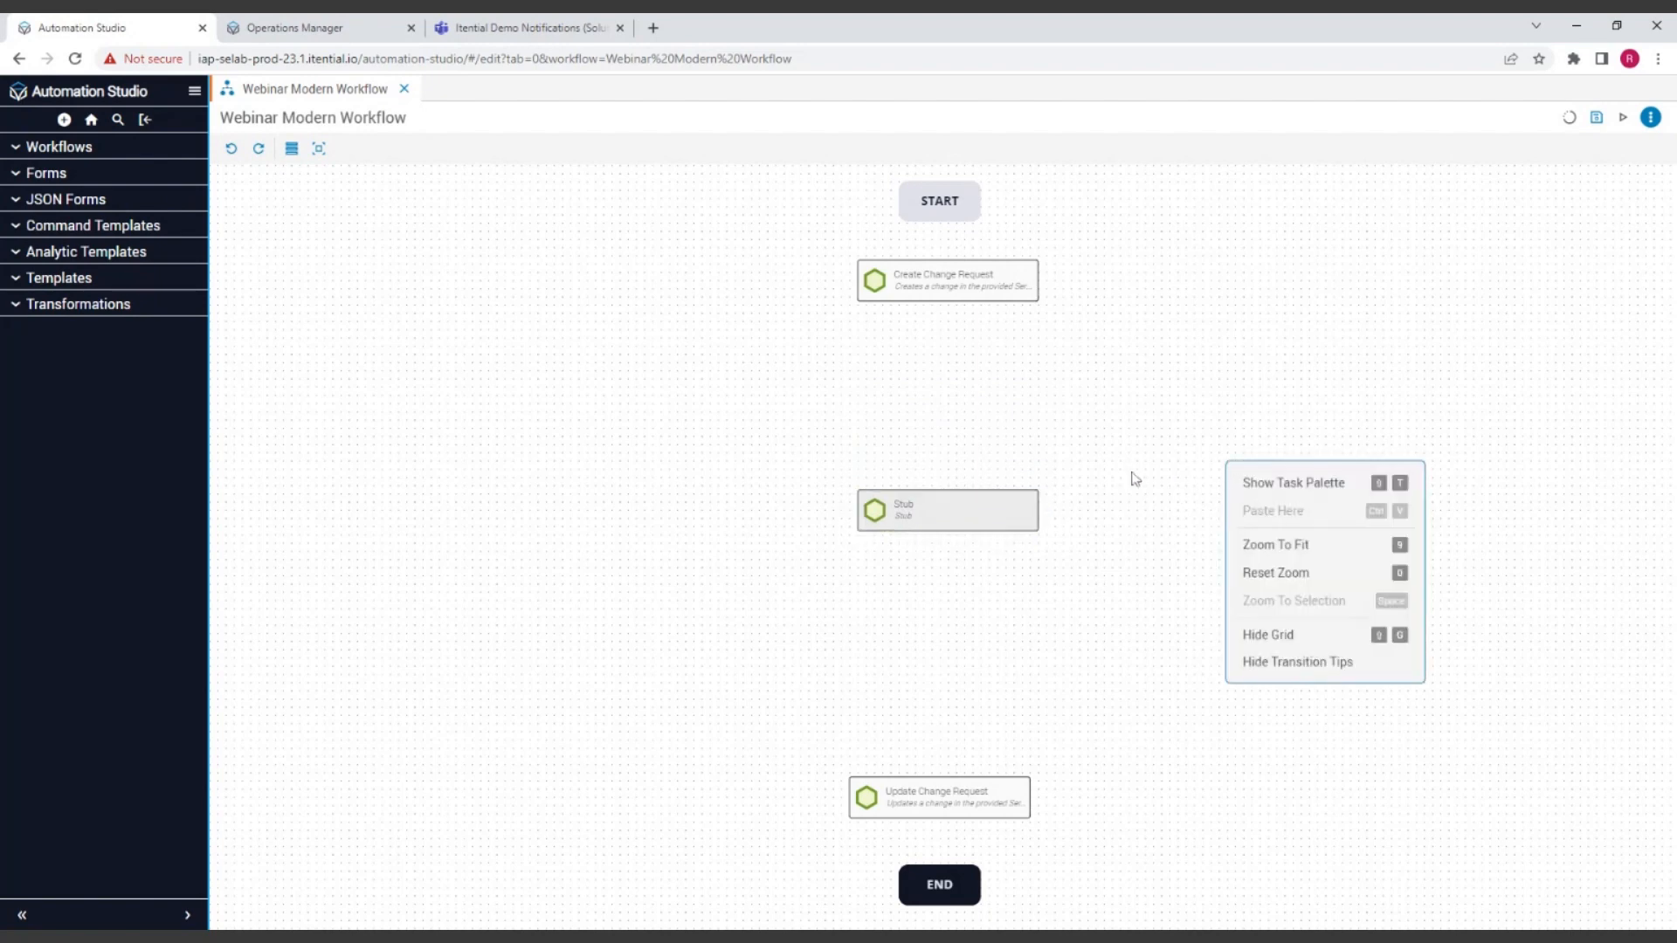
{"action": "left_click", "coordinate": [1268, 638]}
{"action": "mouse_move", "coordinate": [992, 516]}
{"action": "left_mouse_down"}
{"action": "mouse_move", "coordinate": [1000, 423]}
{"action": "mouse_move", "coordinate": [996, 538]}
{"action": "left_mouse_up"}
{"action": "right_click", "coordinate": [1222, 517]}
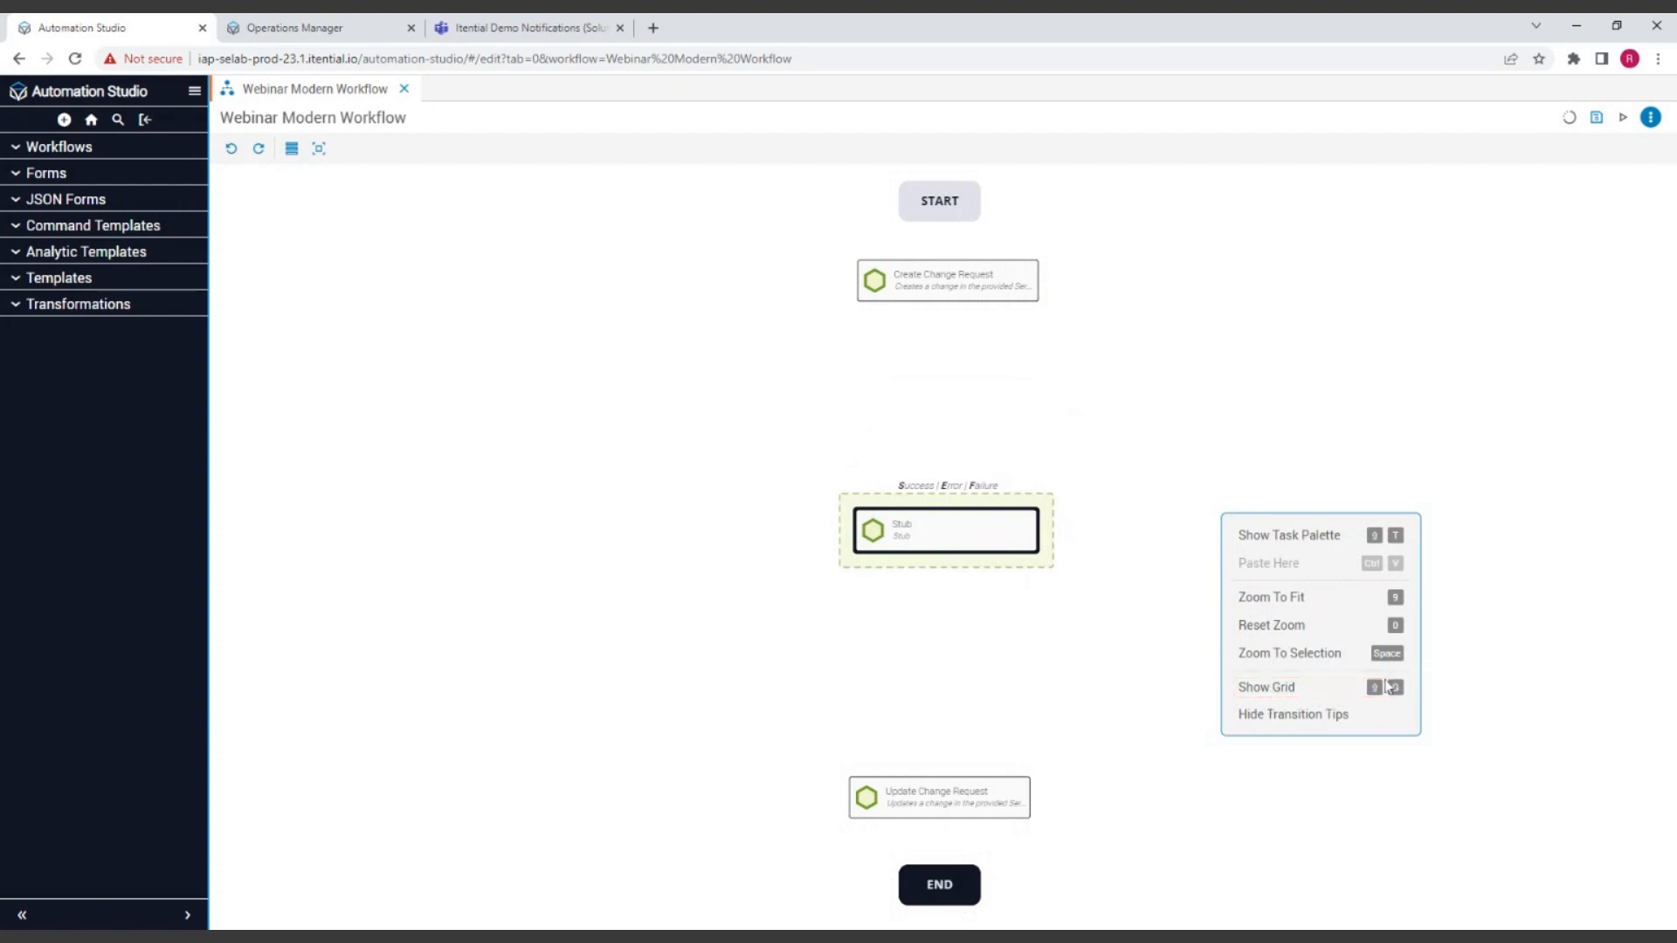
{"action": "left_click", "coordinate": [1275, 689]}
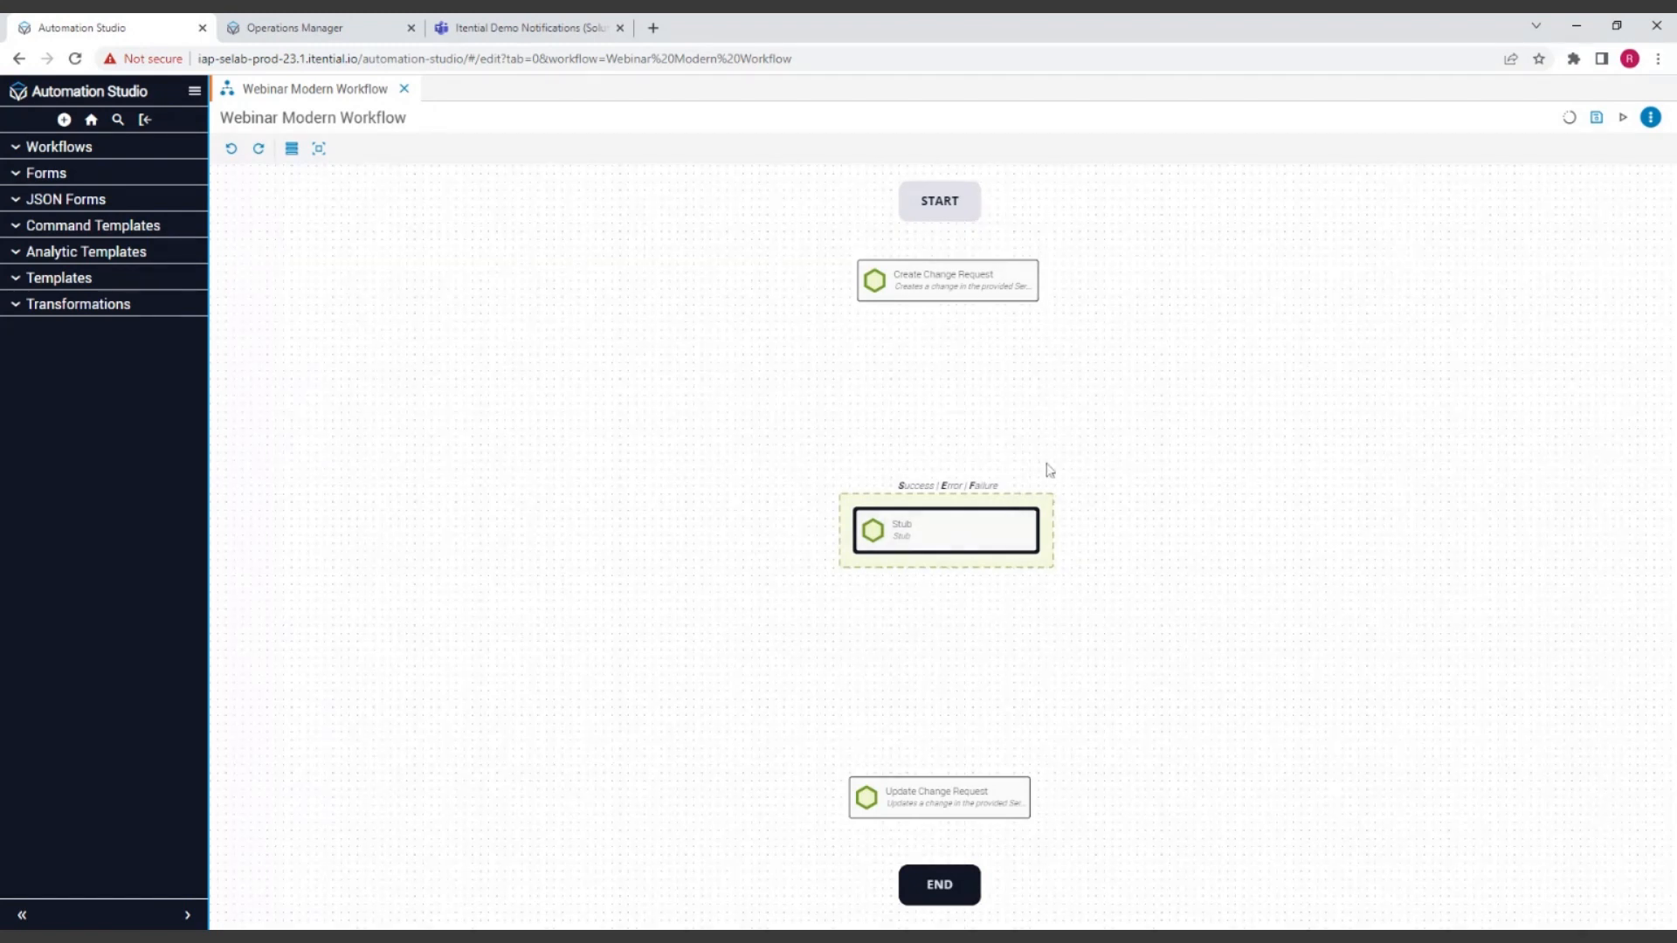
Step: Align the Stub and Update Change Request tasks vertically with the Create Change Request task using the grid
{"action": "left_click_drag", "start_coordinate": [979, 535], "coordinate": [971, 555]}
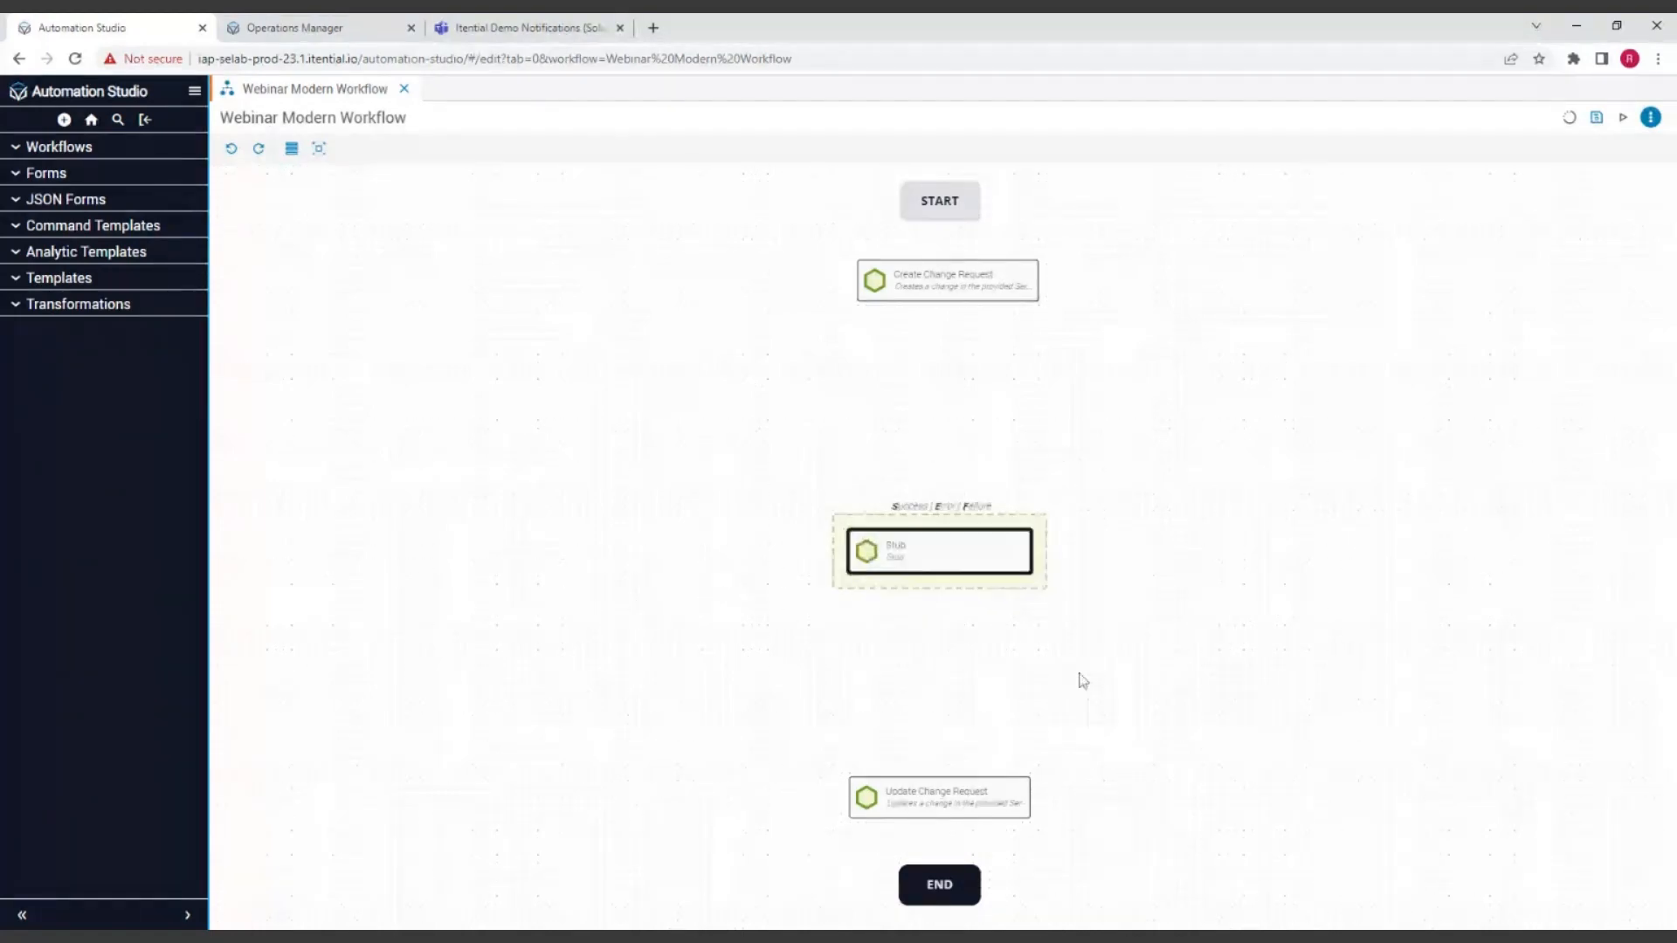
{"action": "left_click_drag", "start_coordinate": [962, 562], "coordinate": [969, 569]}
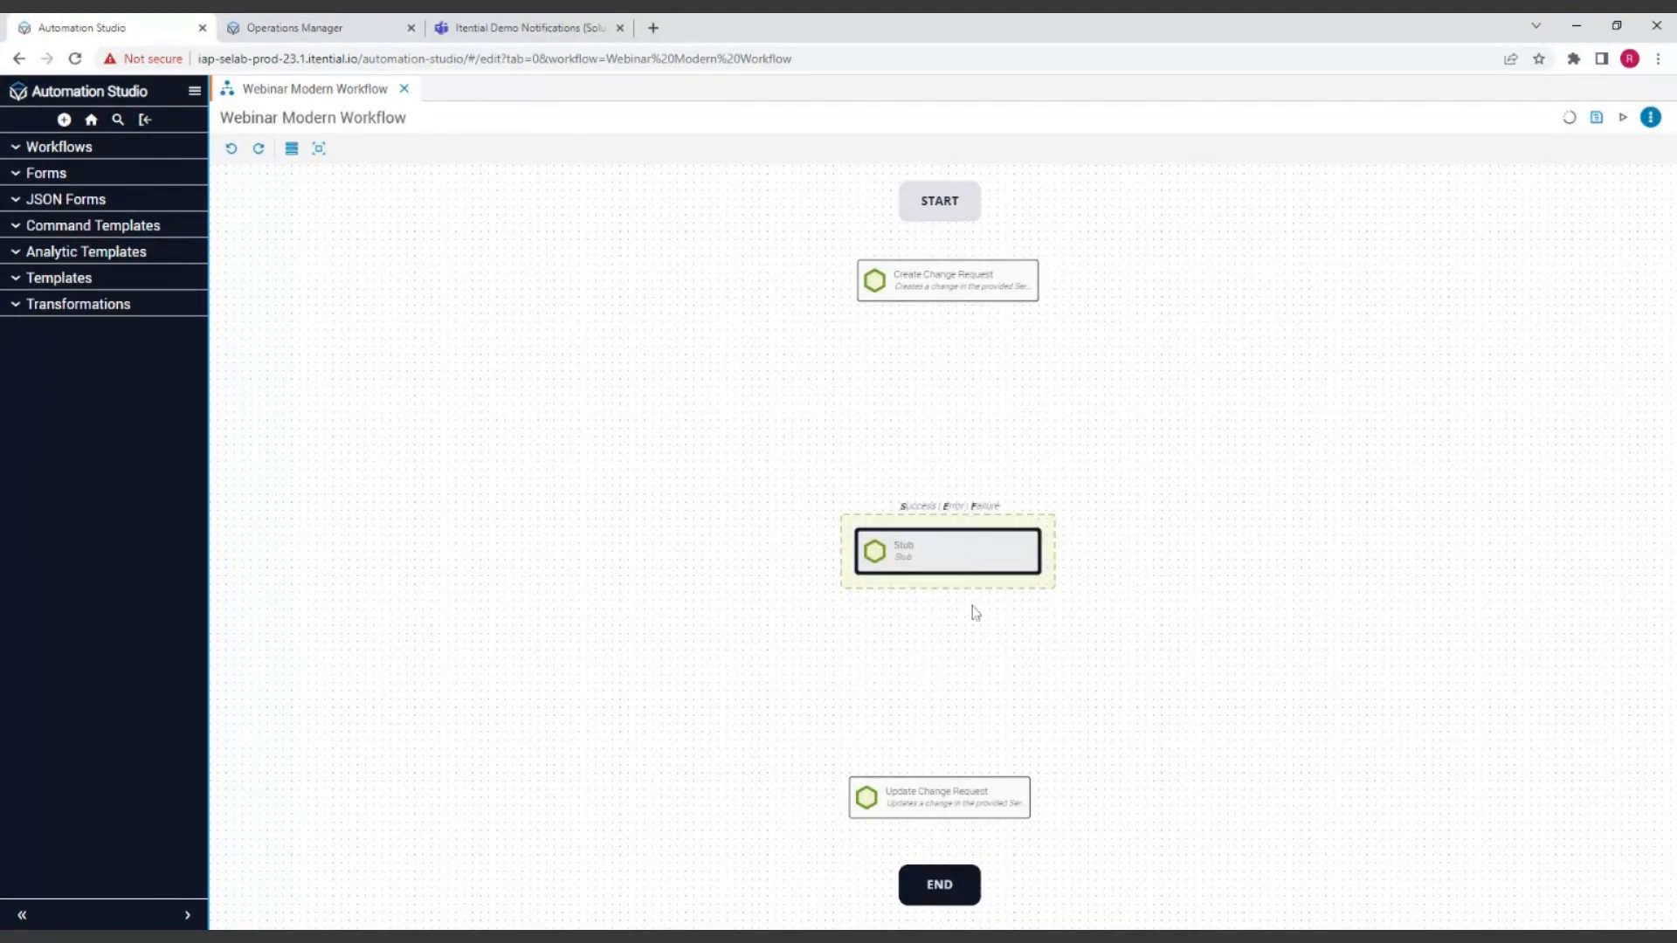
{"action": "left_click_drag", "start_coordinate": [963, 795], "coordinate": [968, 786]}
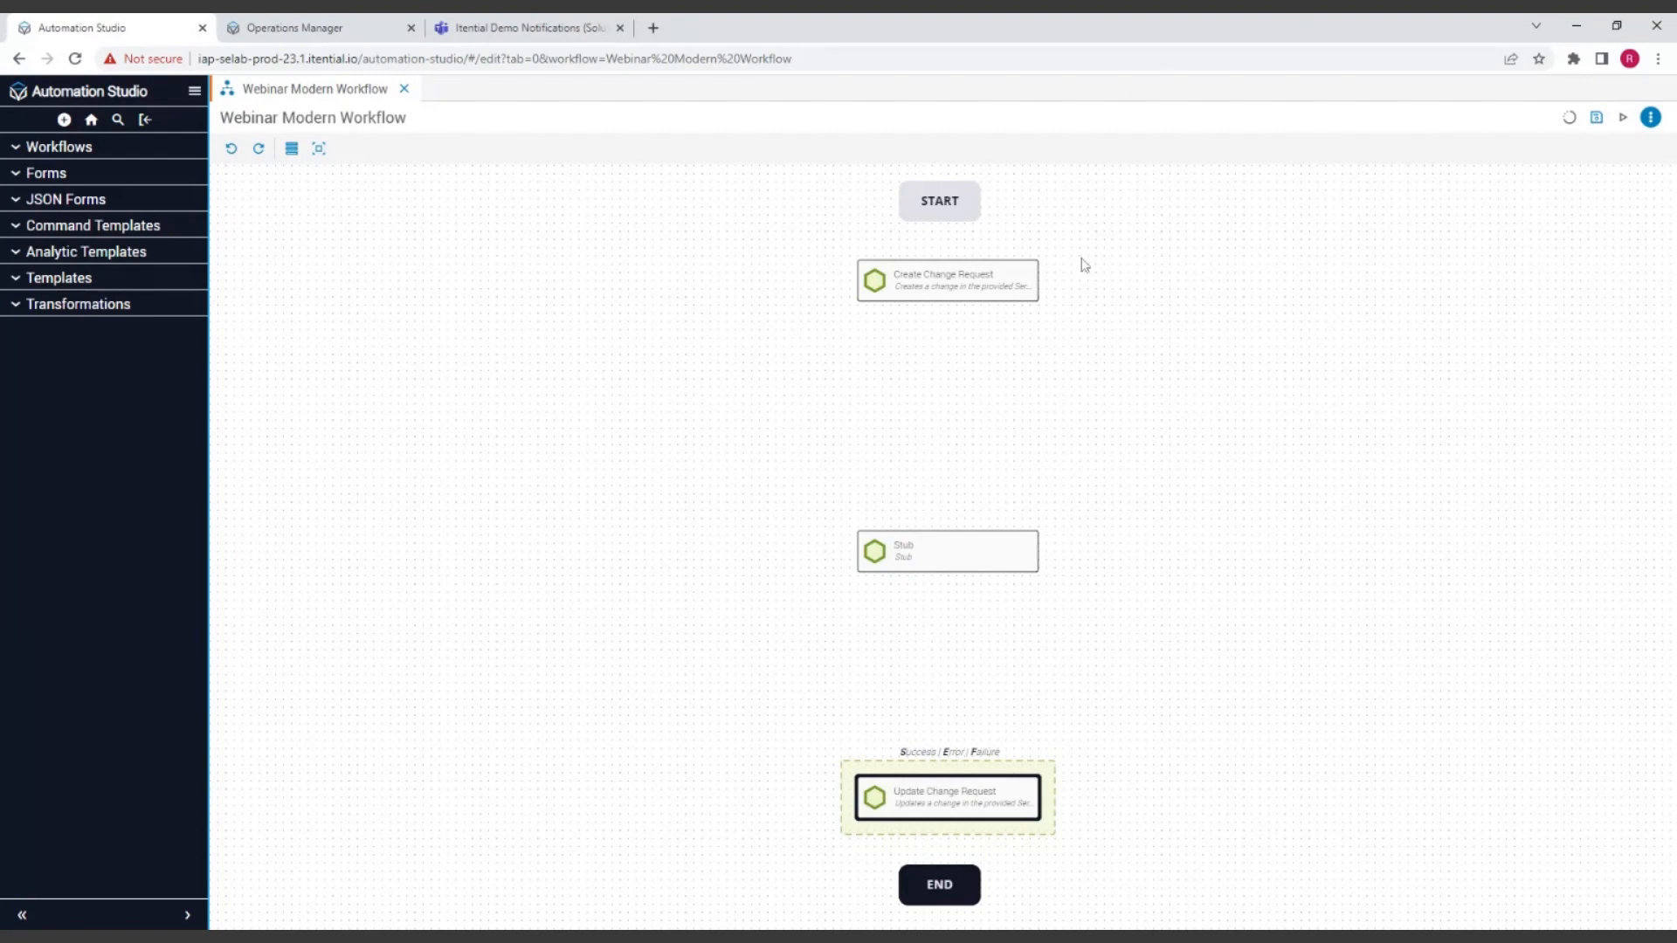
Step: Rearrange the workflow into a horizontal row: START, Create Change Request, Stub, Update Change Request, END
{"action": "left_click_drag", "start_coordinate": [943, 203], "coordinate": [310, 500]}
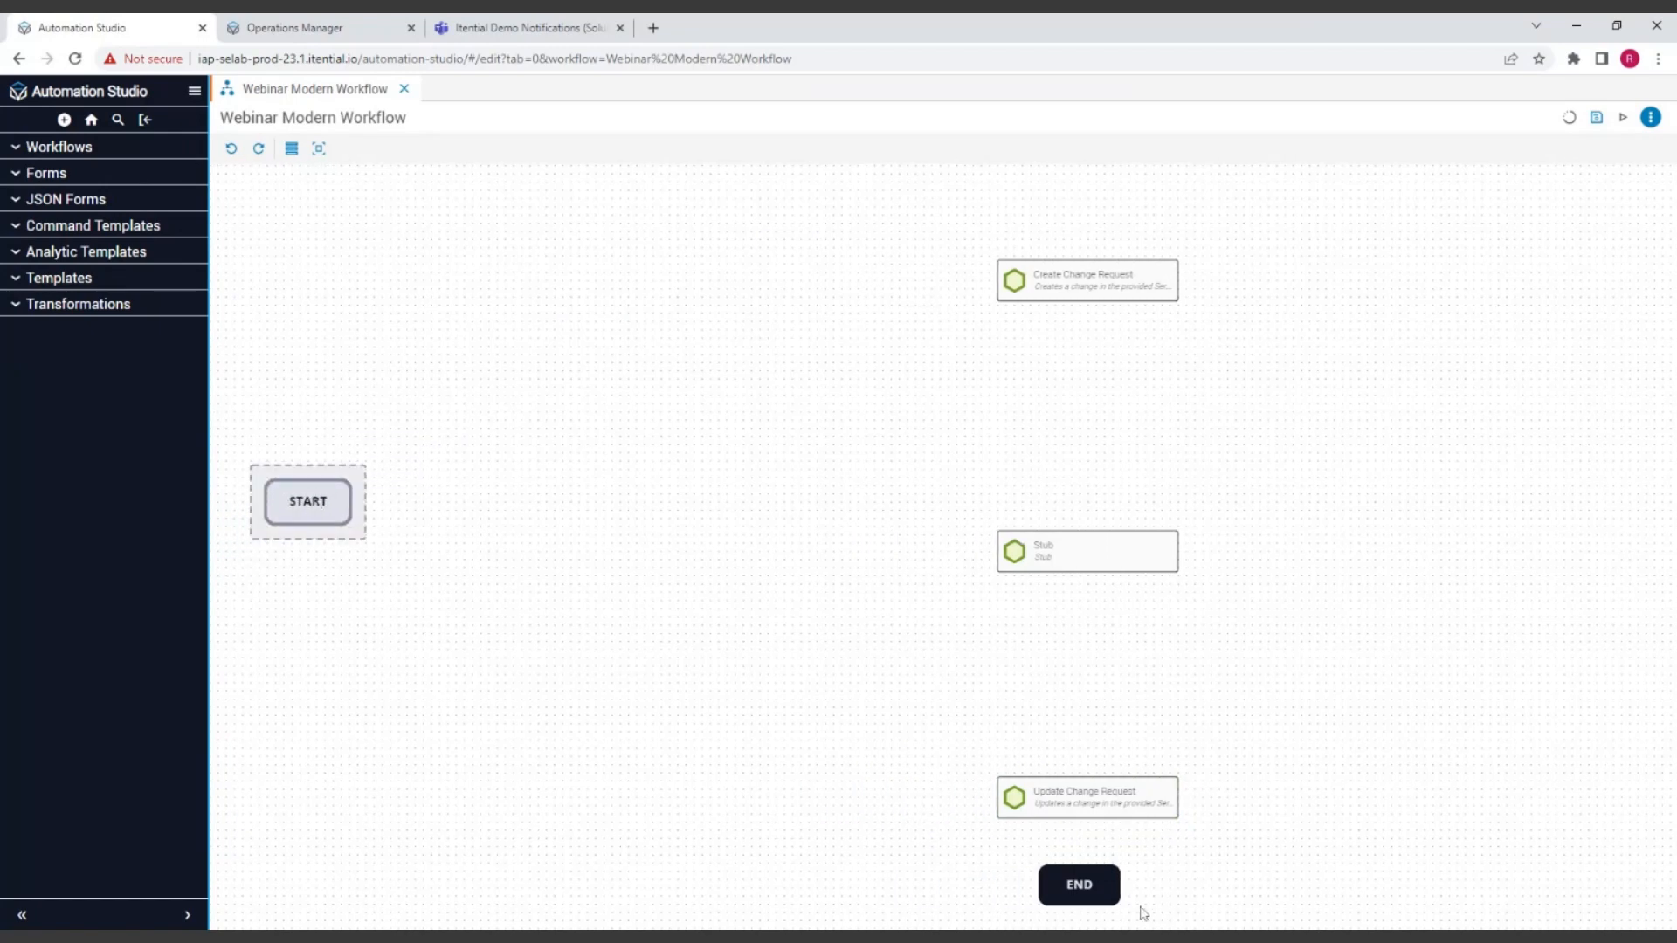
{"action": "left_click_drag", "start_coordinate": [1088, 887], "coordinate": [1551, 493]}
{"action": "left_click_drag", "start_coordinate": [1070, 277], "coordinate": [513, 497]}
{"action": "left_click_drag", "start_coordinate": [1044, 552], "coordinate": [811, 509]}
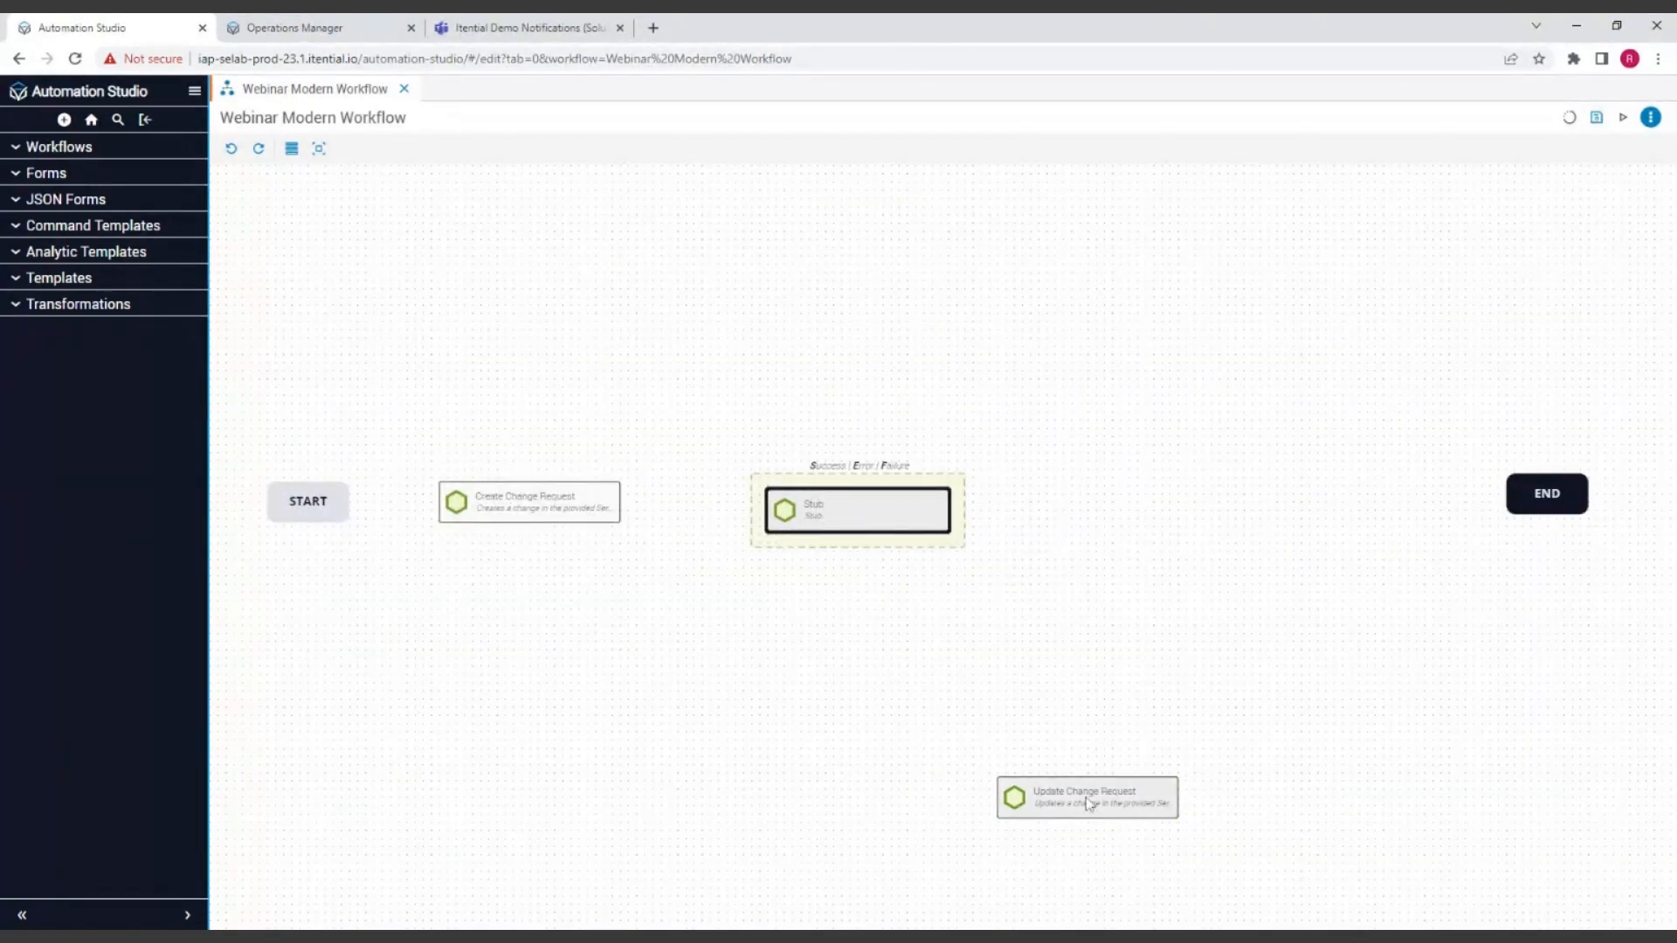
{"action": "left_click_drag", "start_coordinate": [1088, 804], "coordinate": [1121, 509]}
Step: Open the task palette, stretch it to nearly the full canvas height, and close it
{"action": "left_click", "coordinate": [291, 148]}
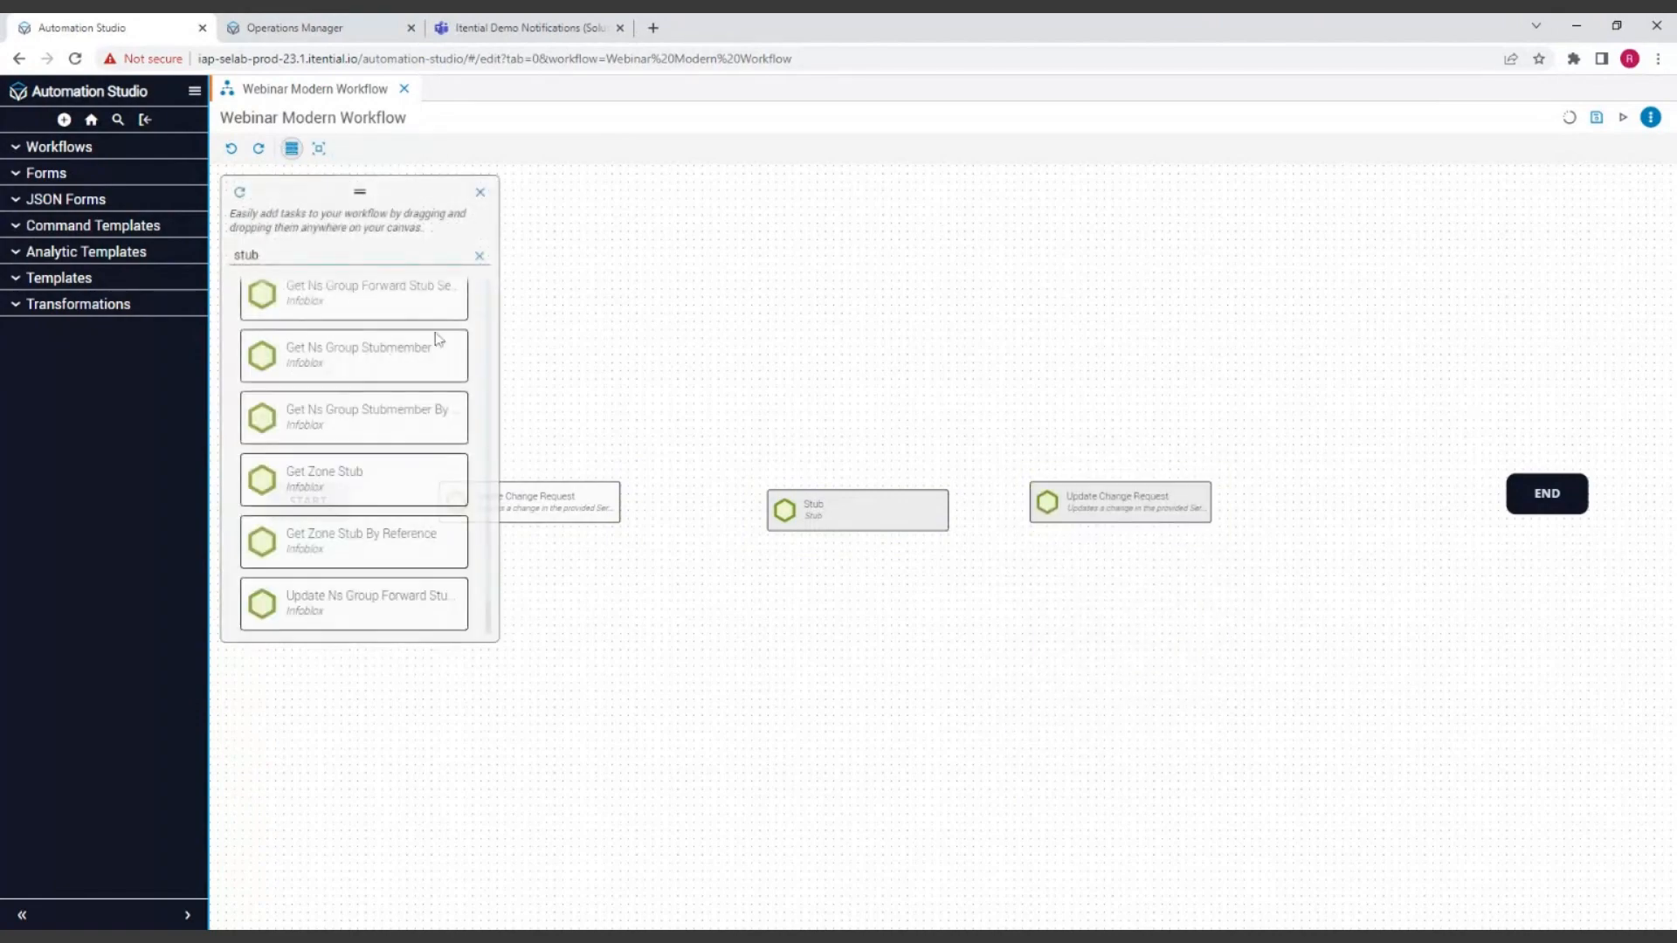
{"action": "mouse_move", "coordinate": [314, 192]}
{"action": "left_mouse_down"}
{"action": "mouse_move", "coordinate": [1465, 185]}
{"action": "mouse_move", "coordinate": [288, 185]}
{"action": "mouse_move", "coordinate": [1232, 188]}
{"action": "mouse_move", "coordinate": [316, 183]}
{"action": "left_mouse_up"}
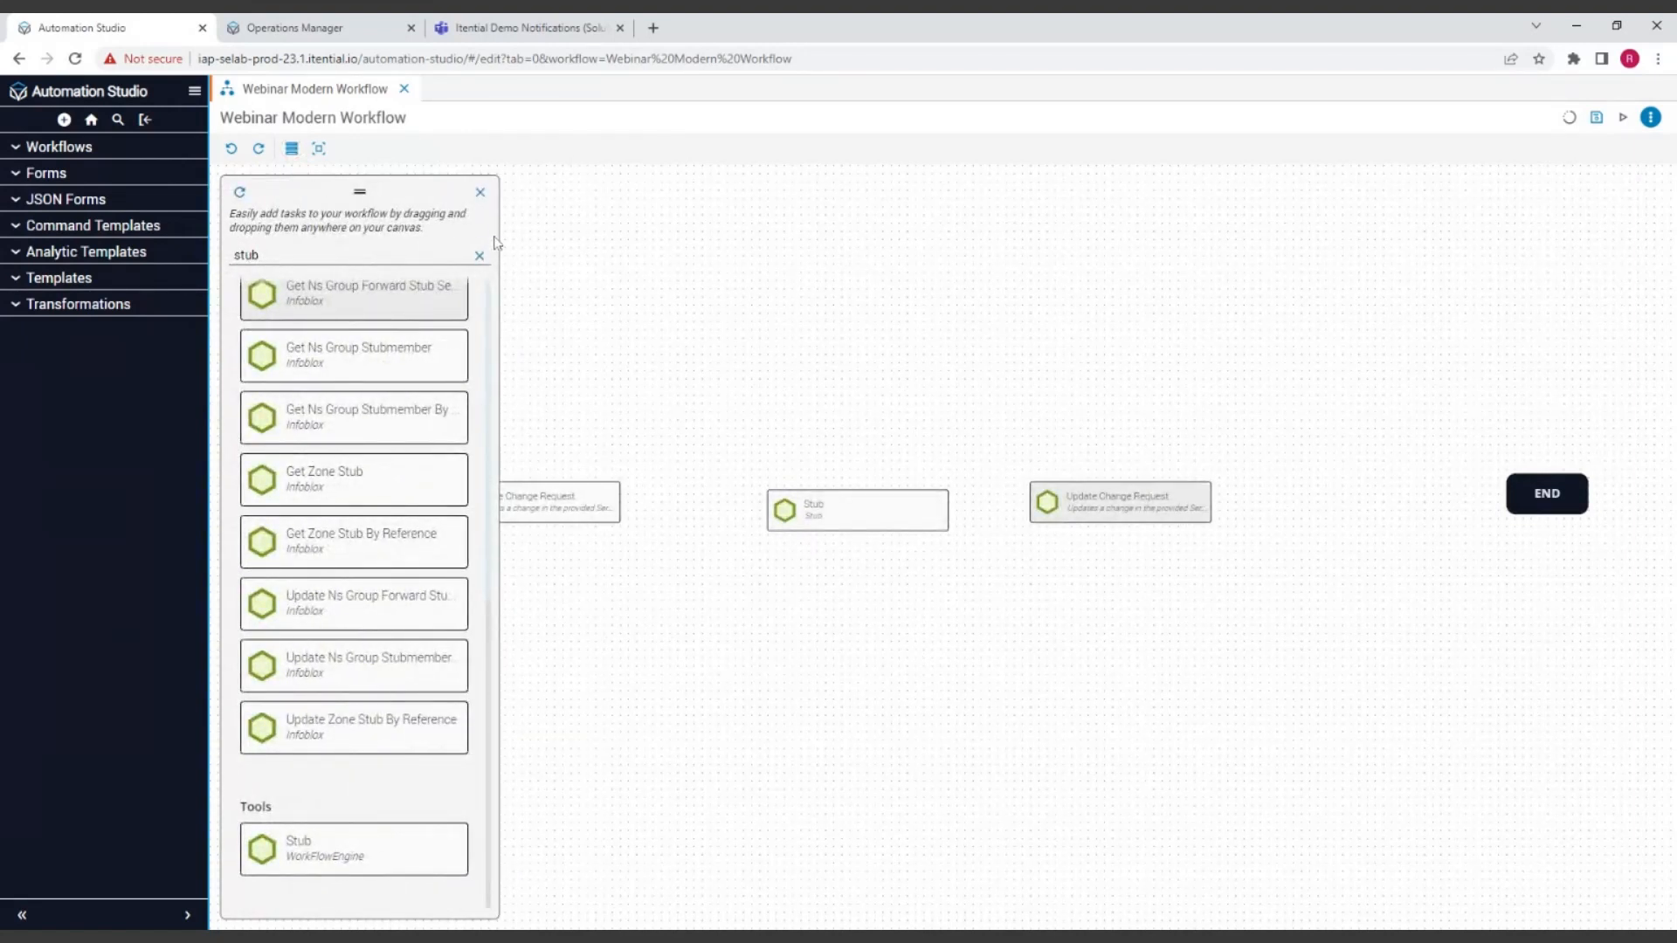
{"action": "left_click", "coordinate": [480, 193]}
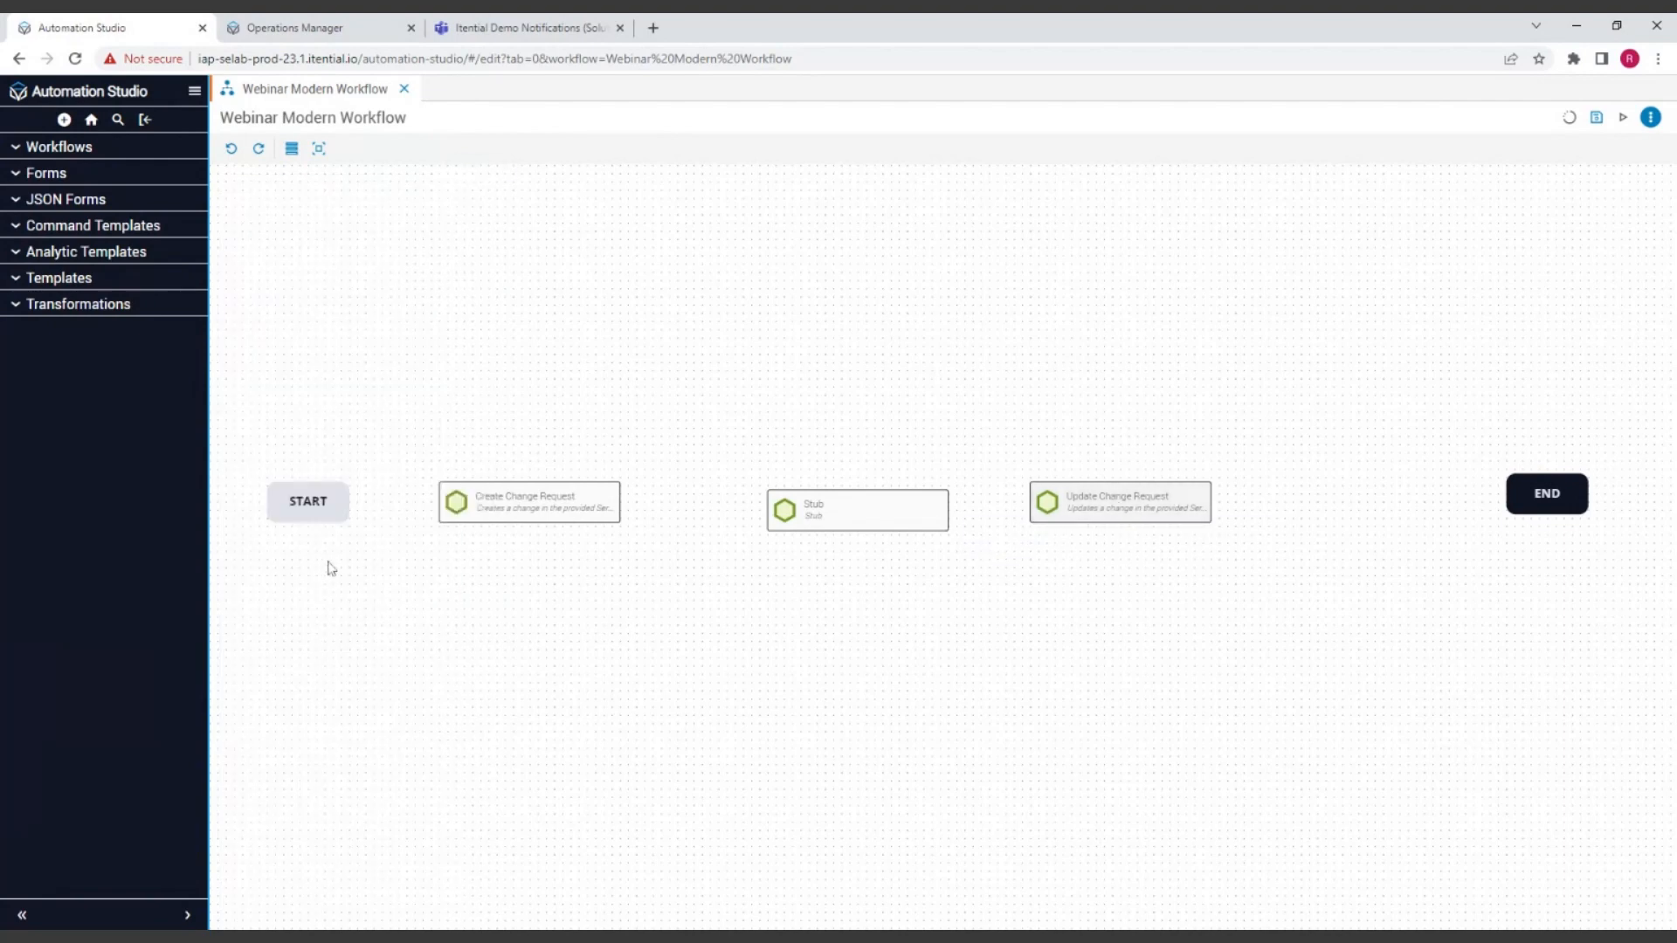
Step: Rearrange the workflow into a vertical column: START, Create Change Request, Stub, and Update Change Request just above END
{"action": "left_click_drag", "start_coordinate": [307, 502], "coordinate": [911, 217]}
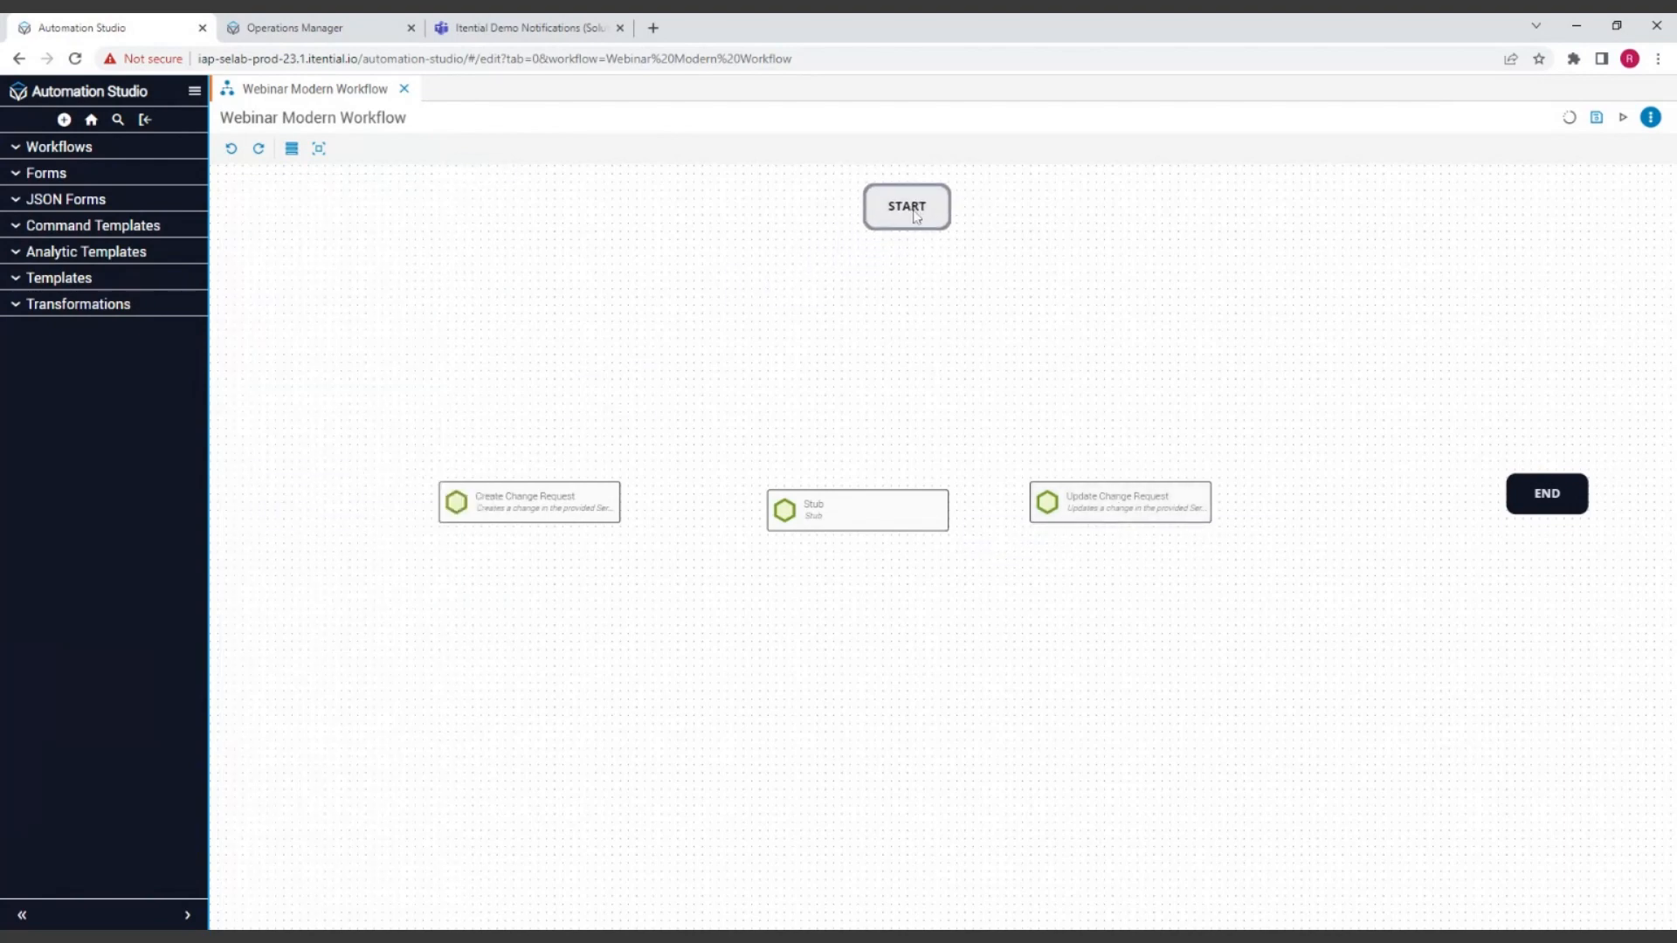
{"action": "left_click_drag", "start_coordinate": [535, 496], "coordinate": [915, 313]}
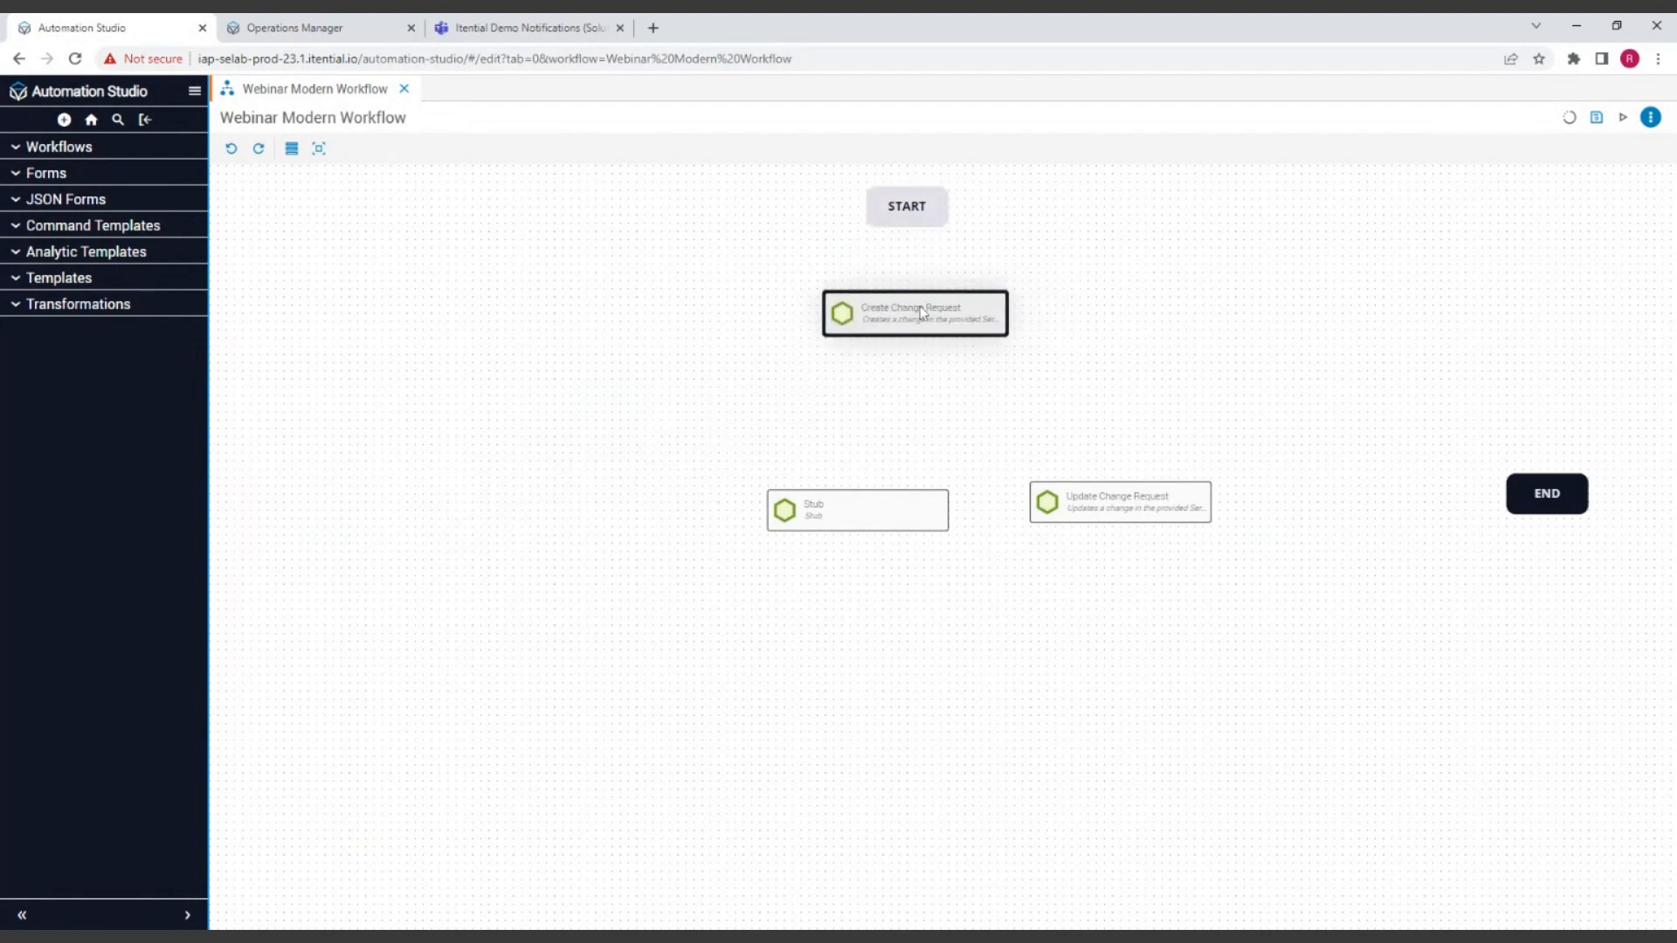
{"action": "left_click_drag", "start_coordinate": [873, 505], "coordinate": [909, 461]}
{"action": "left_click_drag", "start_coordinate": [1100, 515], "coordinate": [902, 605]}
{"action": "left_click_drag", "start_coordinate": [1556, 498], "coordinate": [928, 874]}
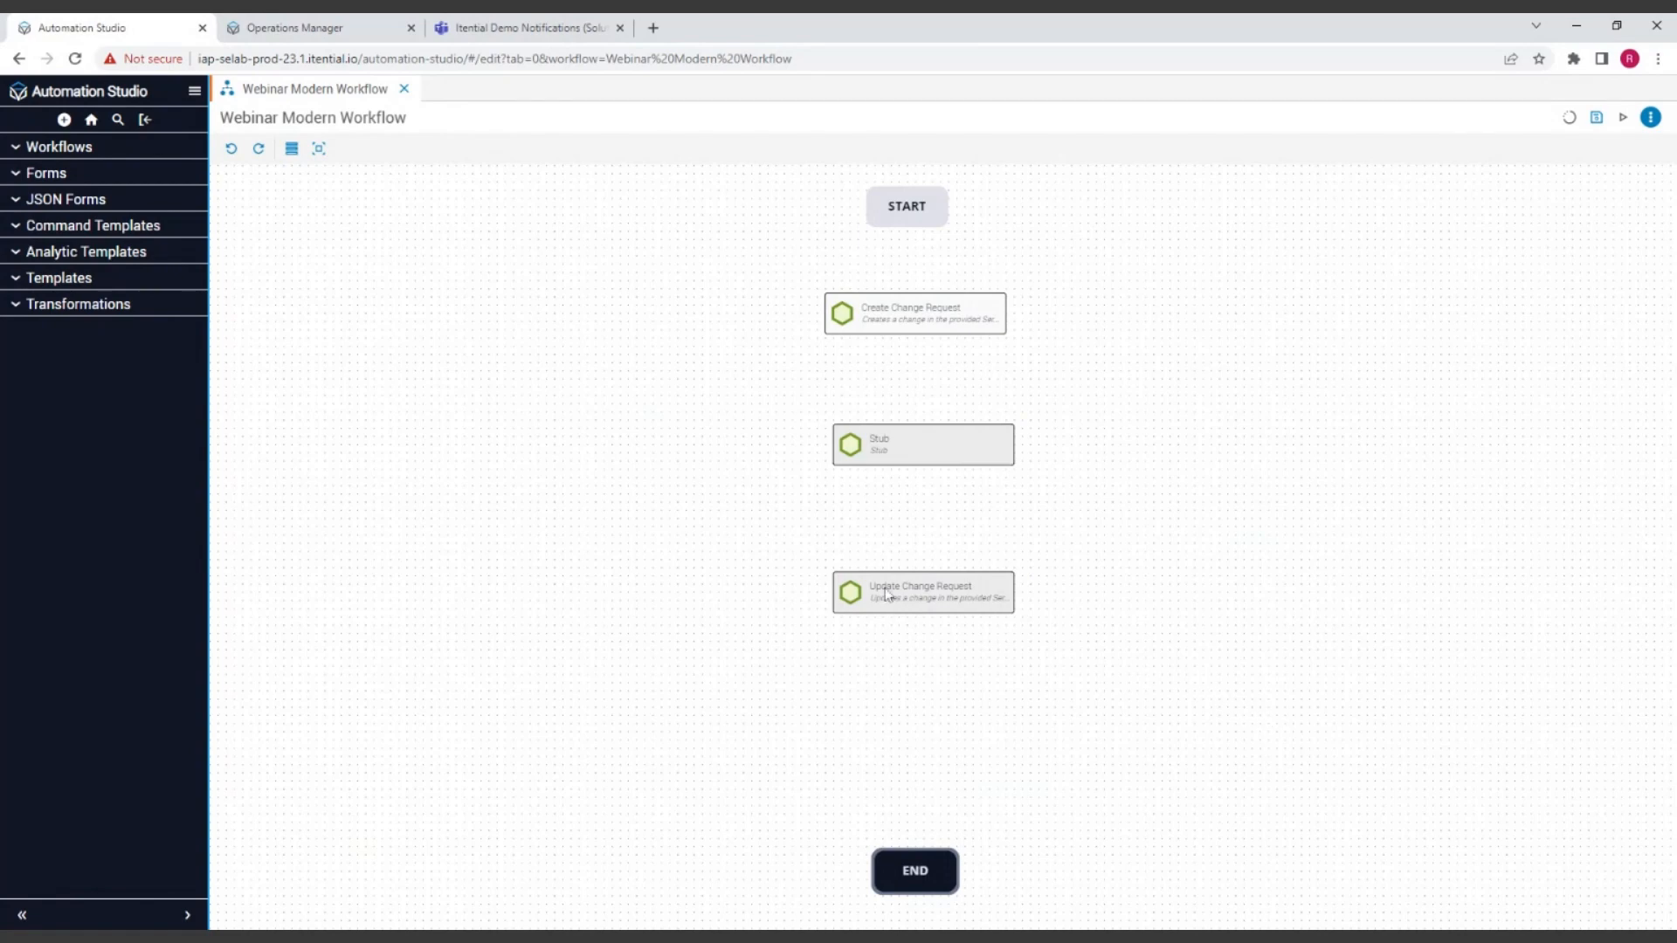
{"action": "left_click_drag", "start_coordinate": [892, 595], "coordinate": [900, 795]}
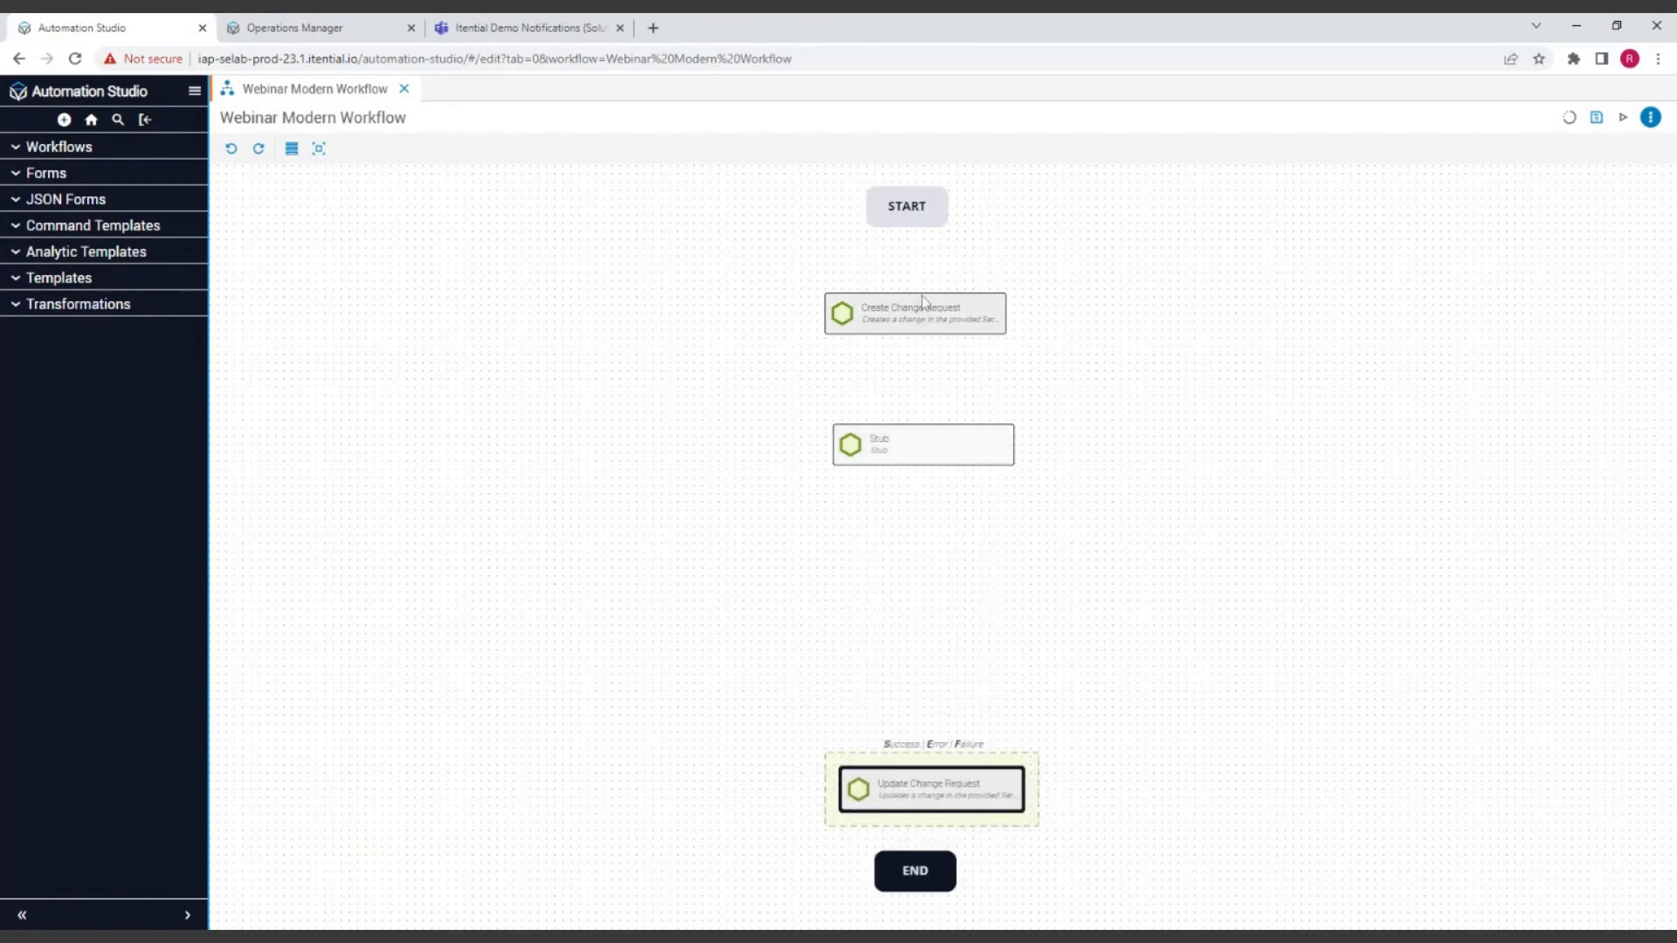
Step: Move Create Change Request up beneath START, center Stub between the two change request tasks, and line up the column
{"action": "left_click_drag", "start_coordinate": [923, 304], "coordinate": [929, 216]}
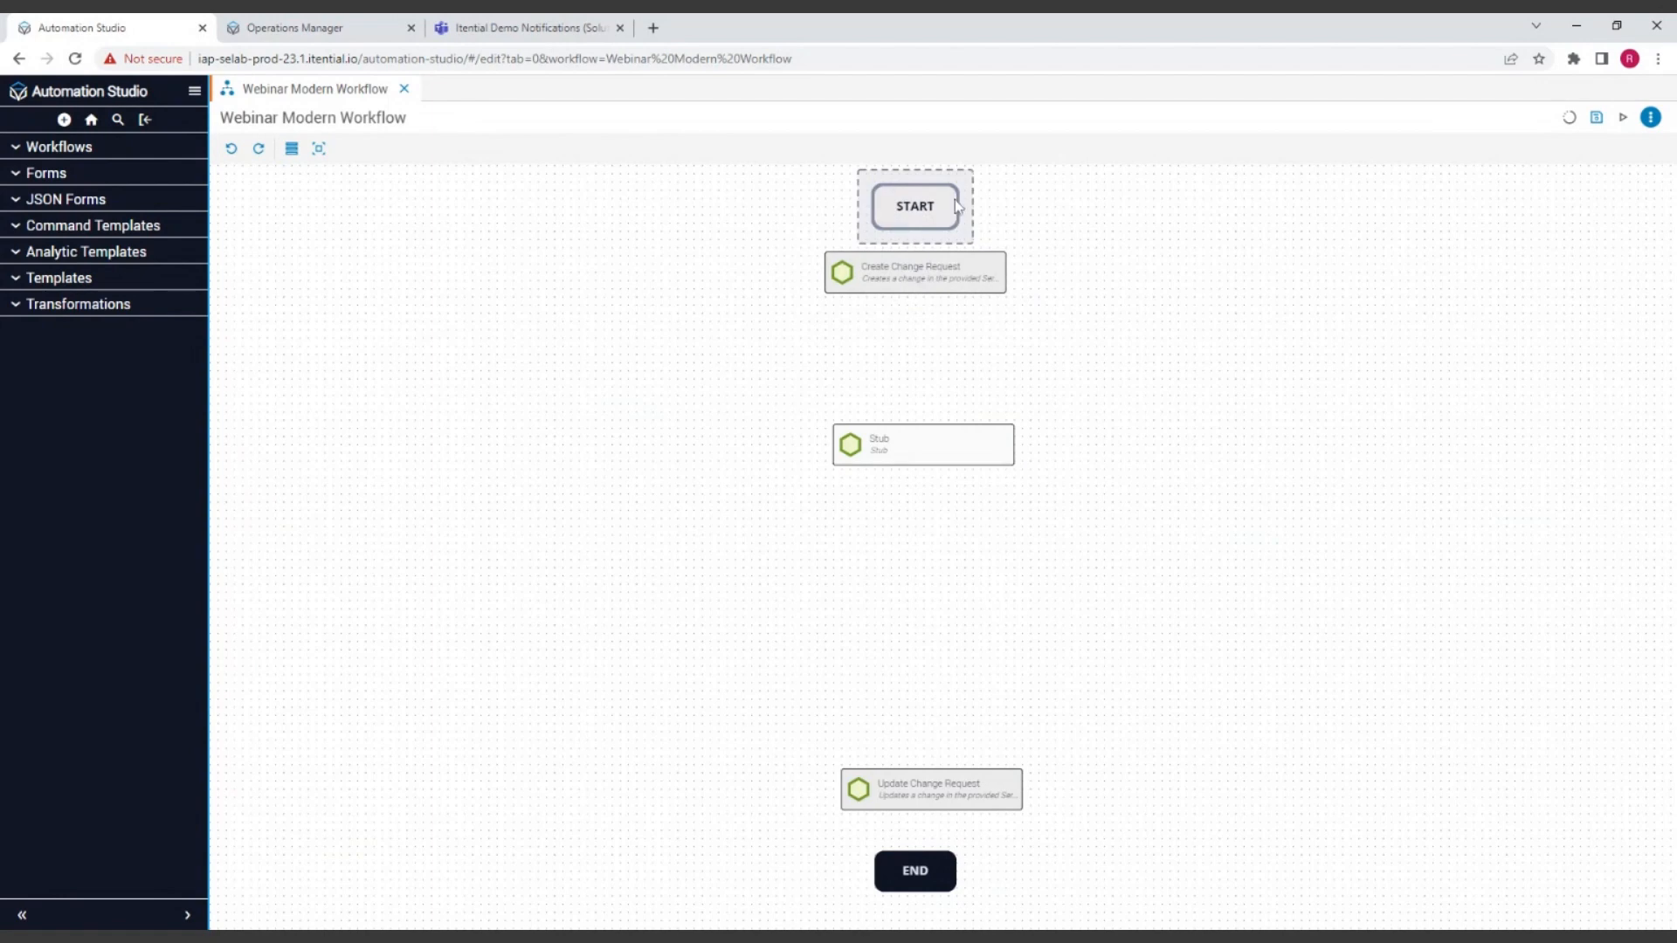
{"action": "left_click_drag", "start_coordinate": [946, 456], "coordinate": [942, 471]}
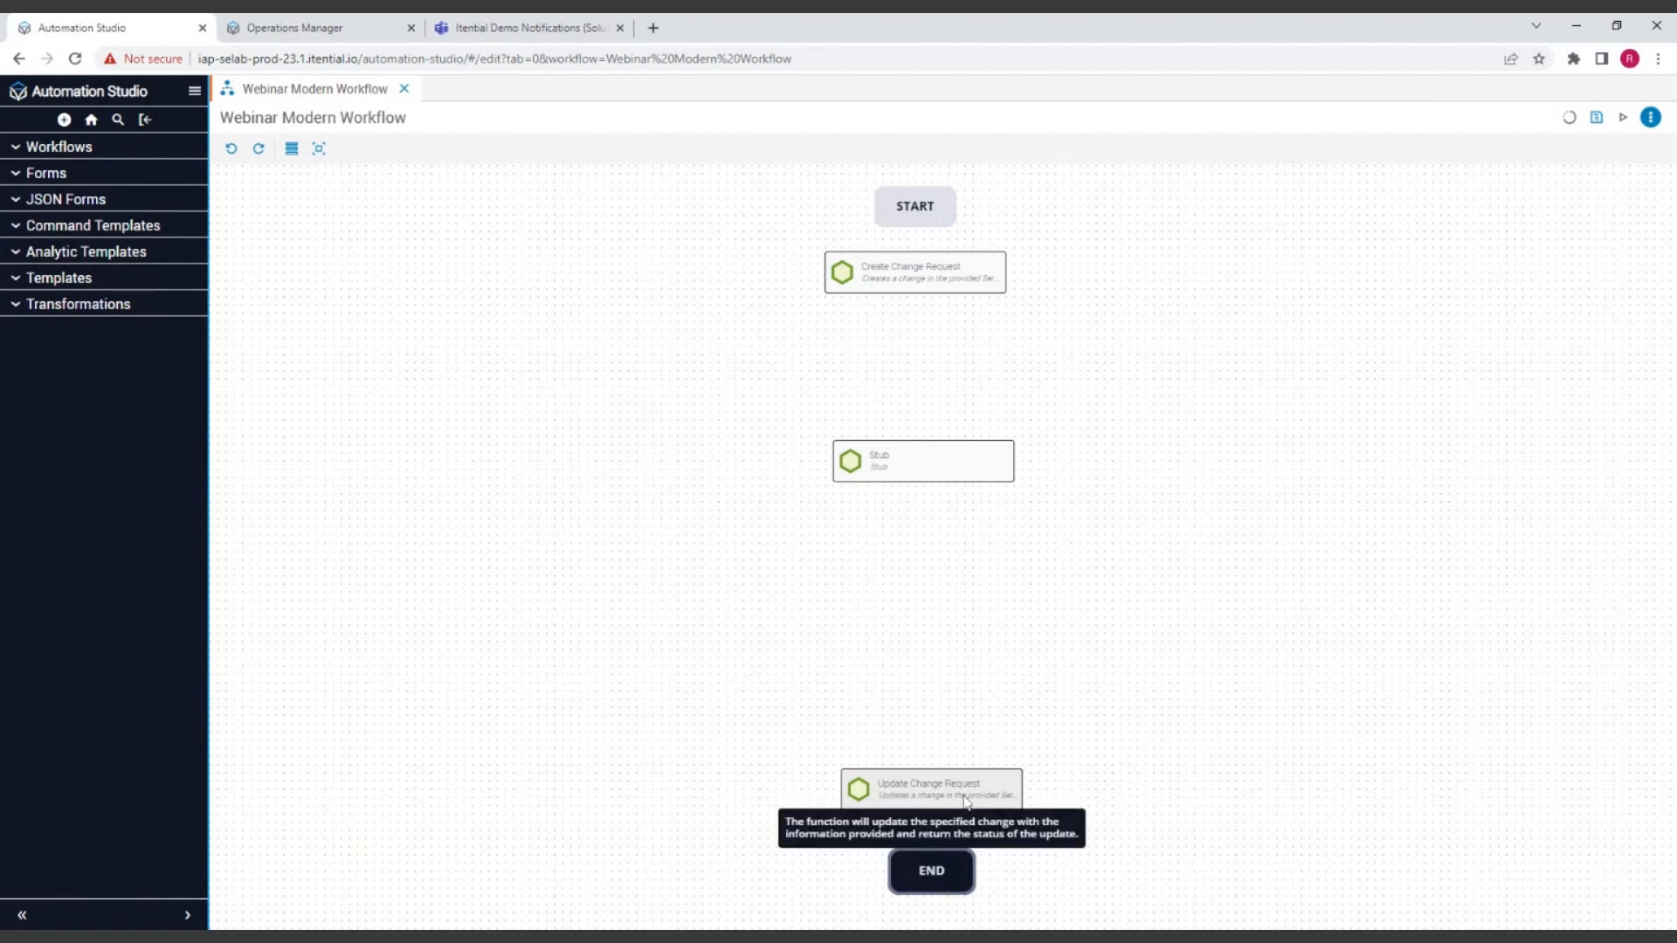
{"action": "left_click_drag", "start_coordinate": [943, 477], "coordinate": [940, 522]}
{"action": "left_click_drag", "start_coordinate": [913, 286], "coordinate": [929, 287]}
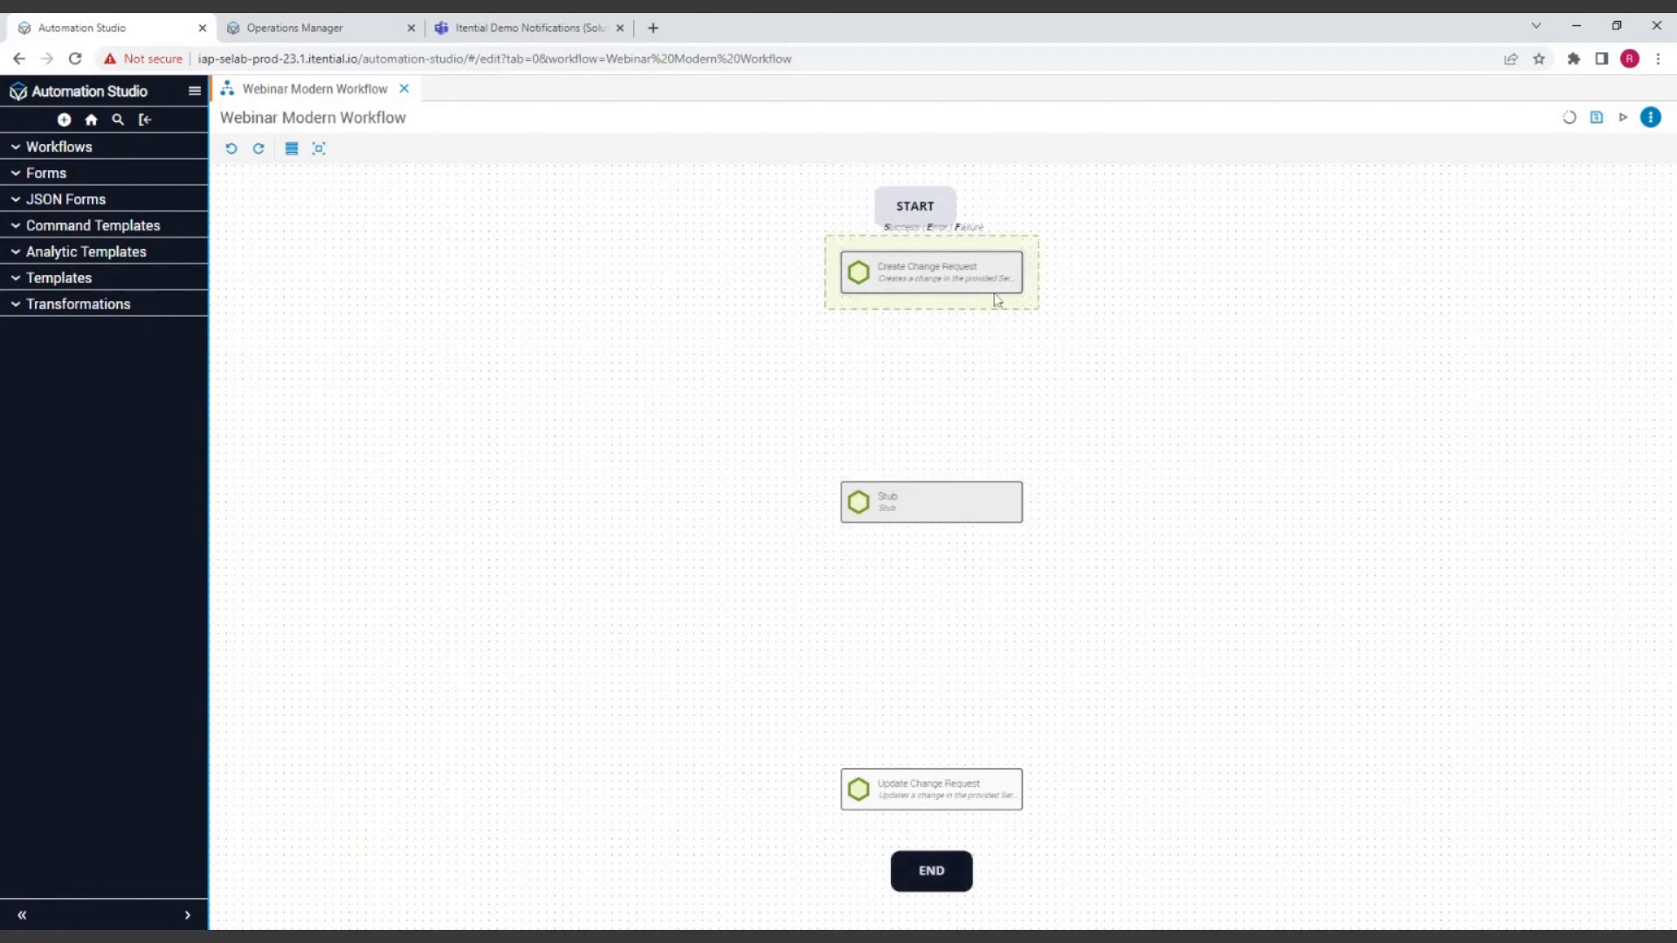
{"action": "left_click_drag", "start_coordinate": [916, 209], "coordinate": [924, 207]}
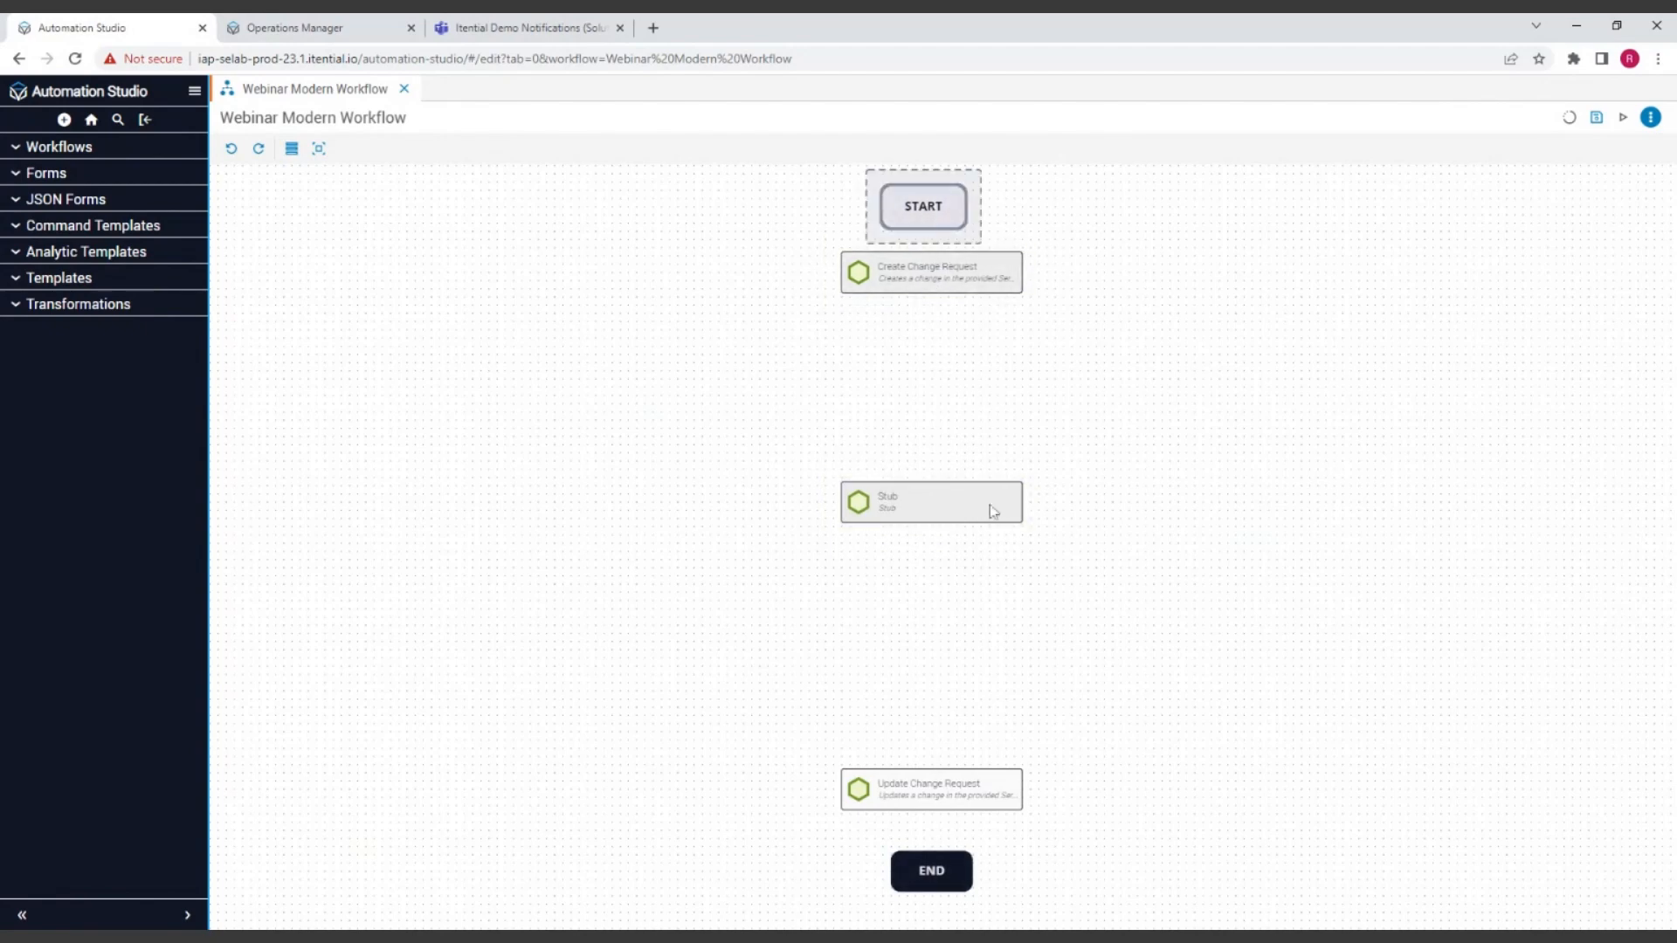
Step: Copy the Stub task, paste it on the canvas, and place the duplicate between Create Change Request and the original Stub
{"action": "left_click", "coordinate": [968, 513]}
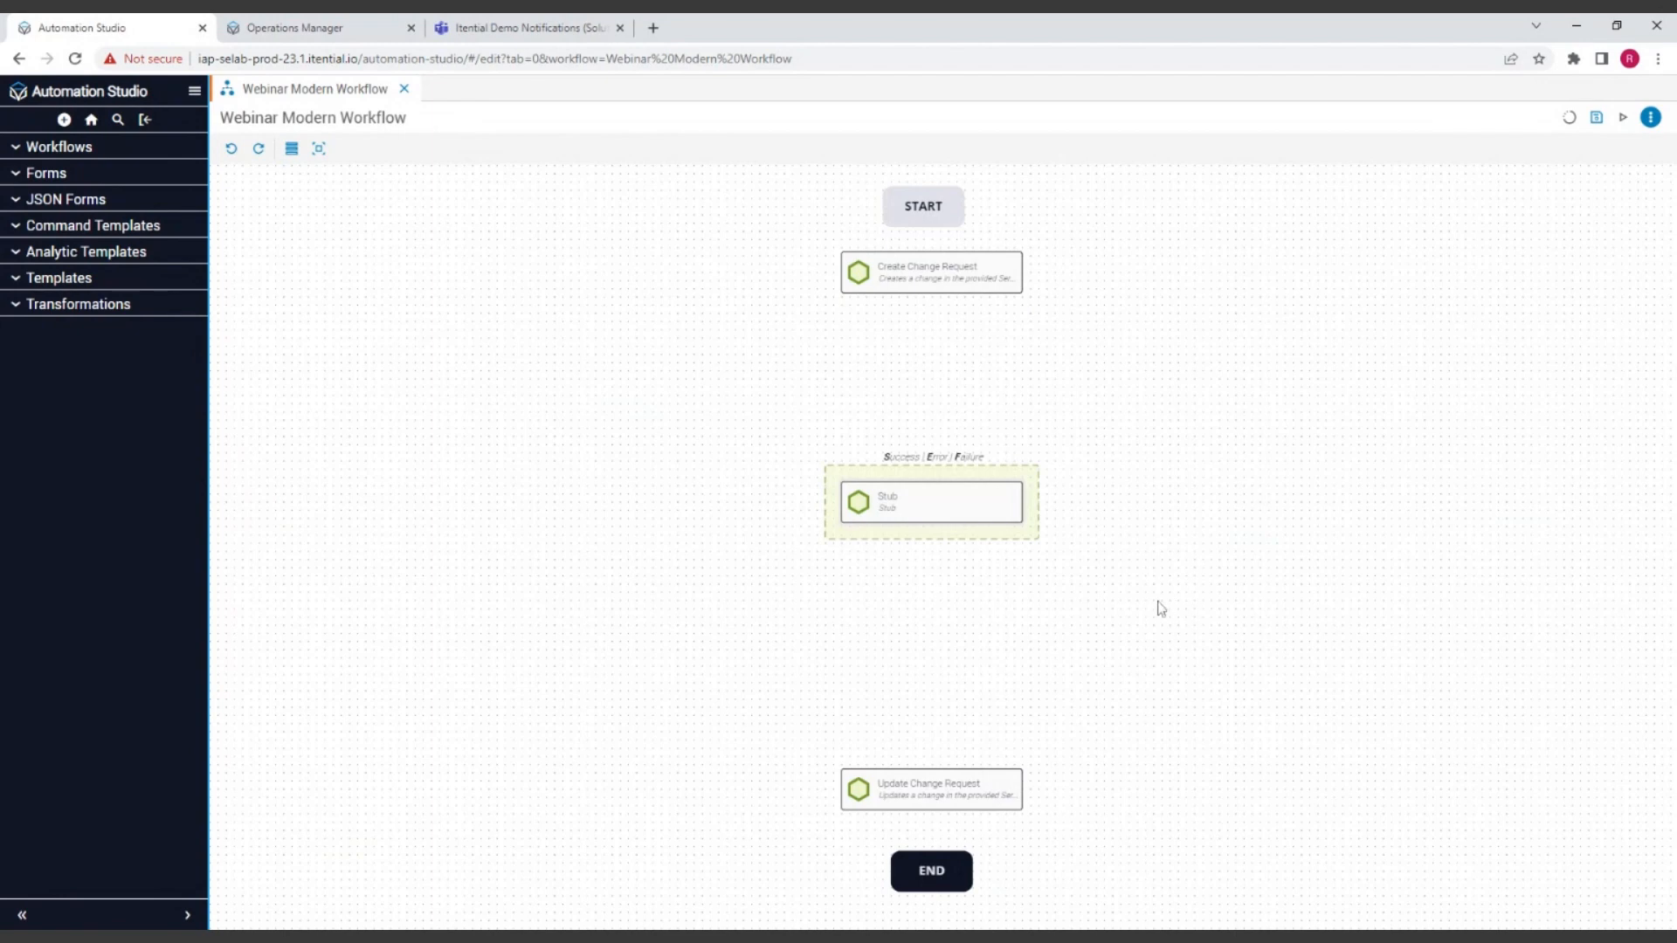
{"action": "left_click", "coordinate": [1002, 638]}
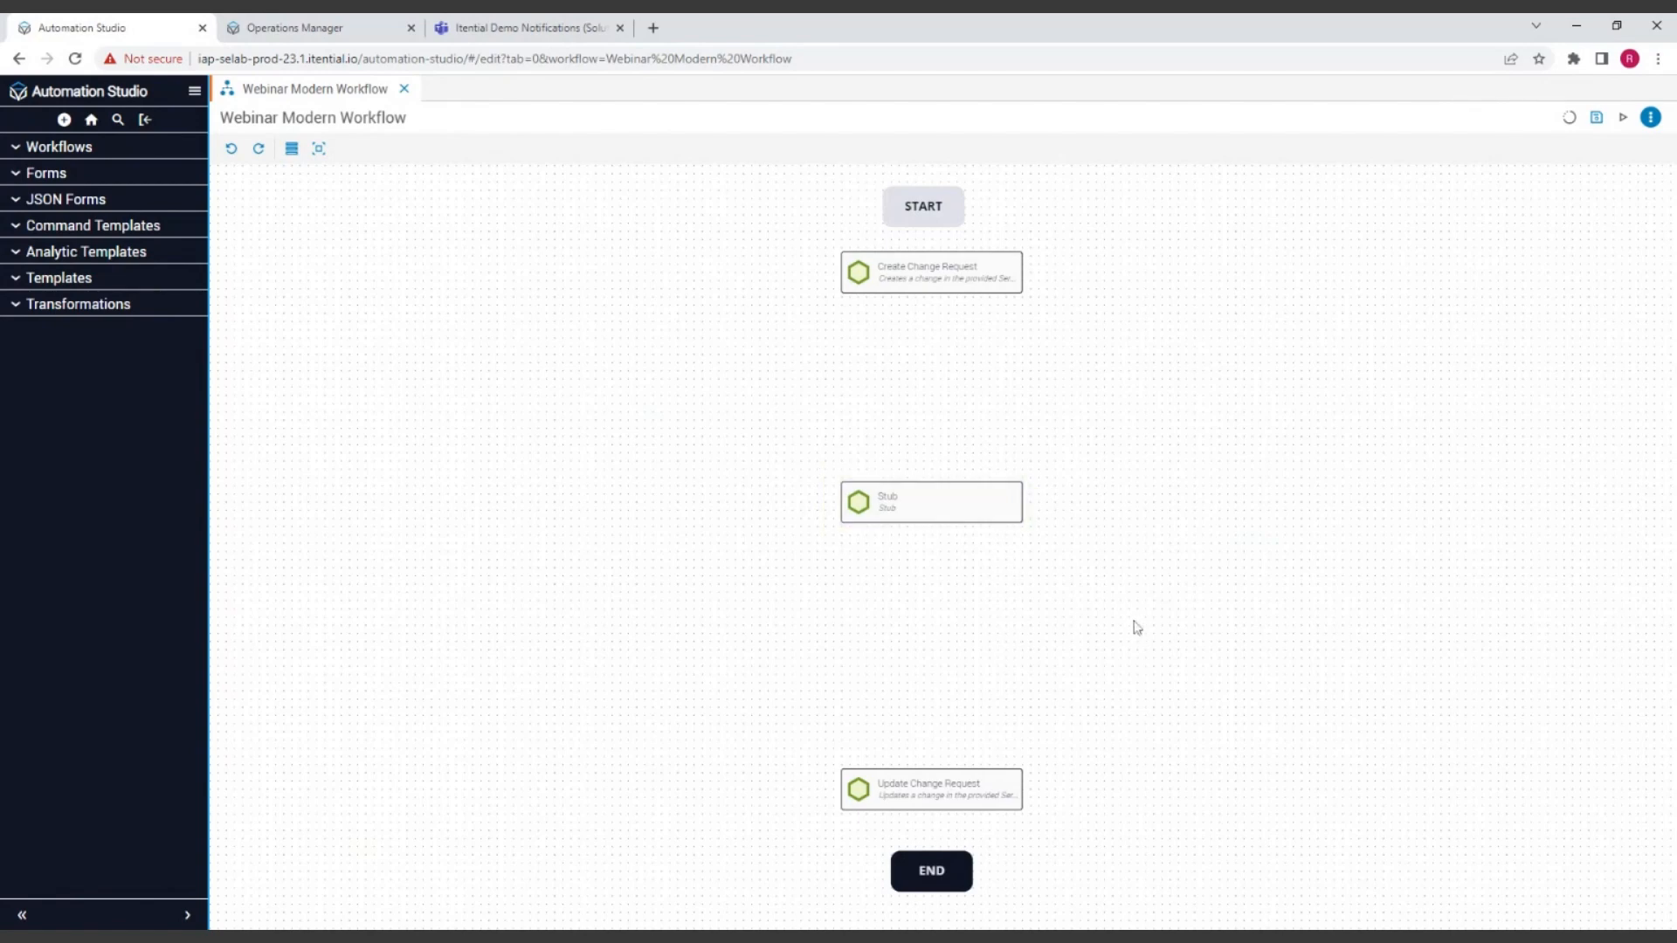
{"action": "left_click", "coordinate": [1009, 517]}
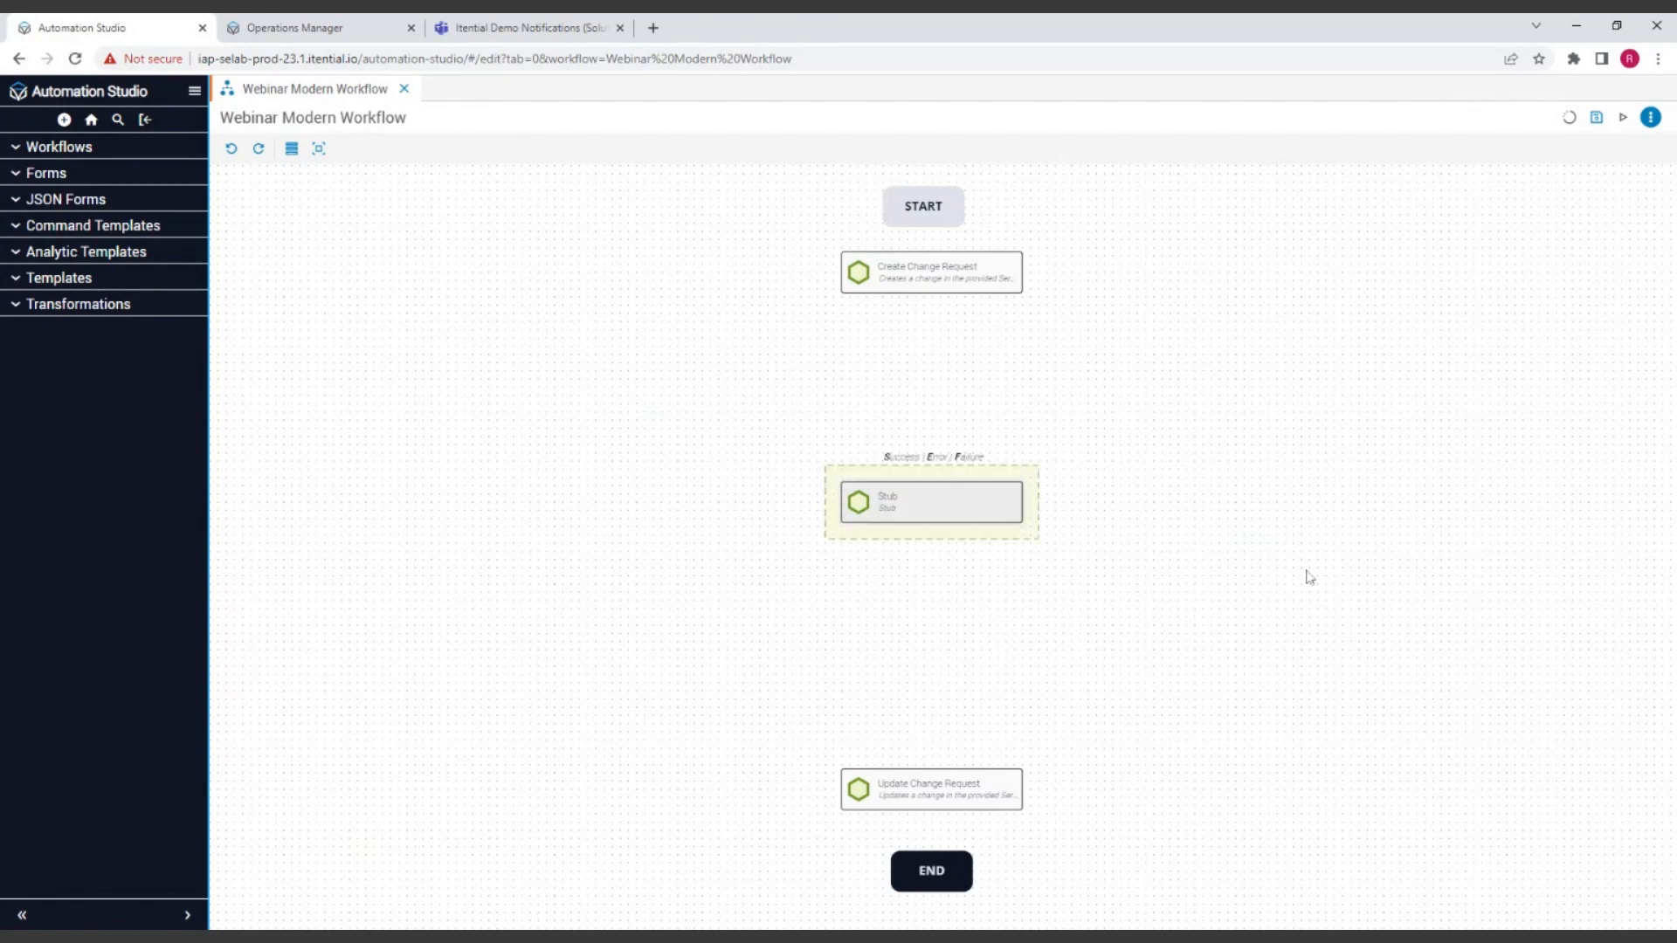
{"action": "right_click", "coordinate": [985, 512]}
{"action": "left_click", "coordinate": [1013, 527]}
{"action": "right_click", "coordinate": [1244, 485]}
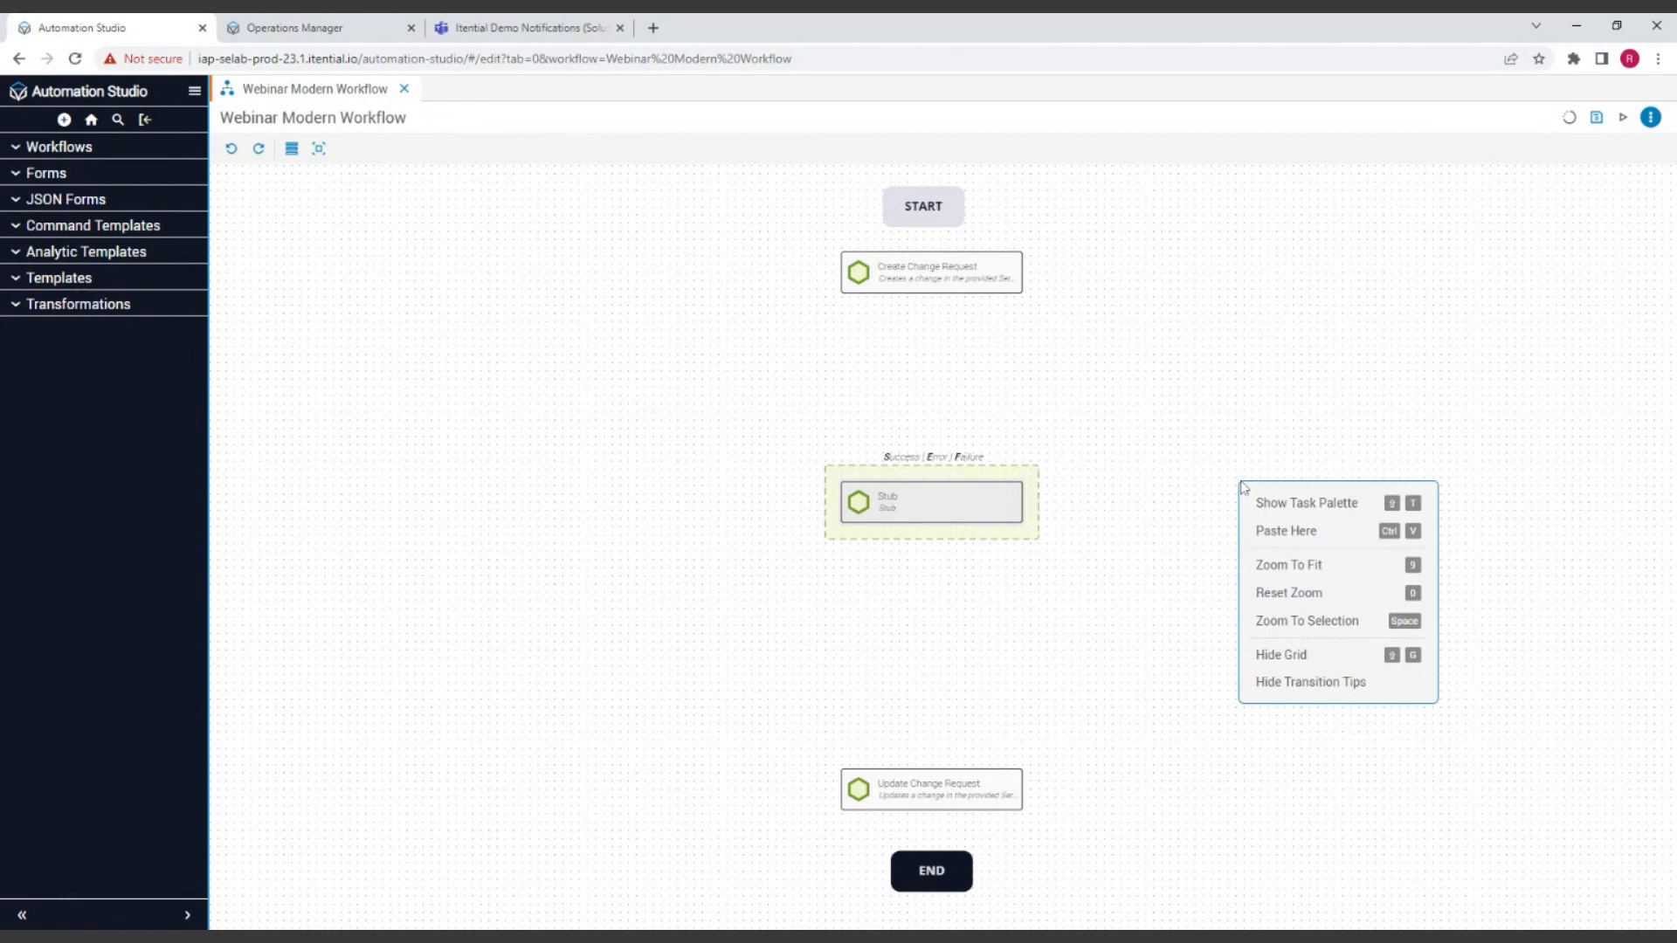
{"action": "left_click", "coordinate": [1281, 528]}
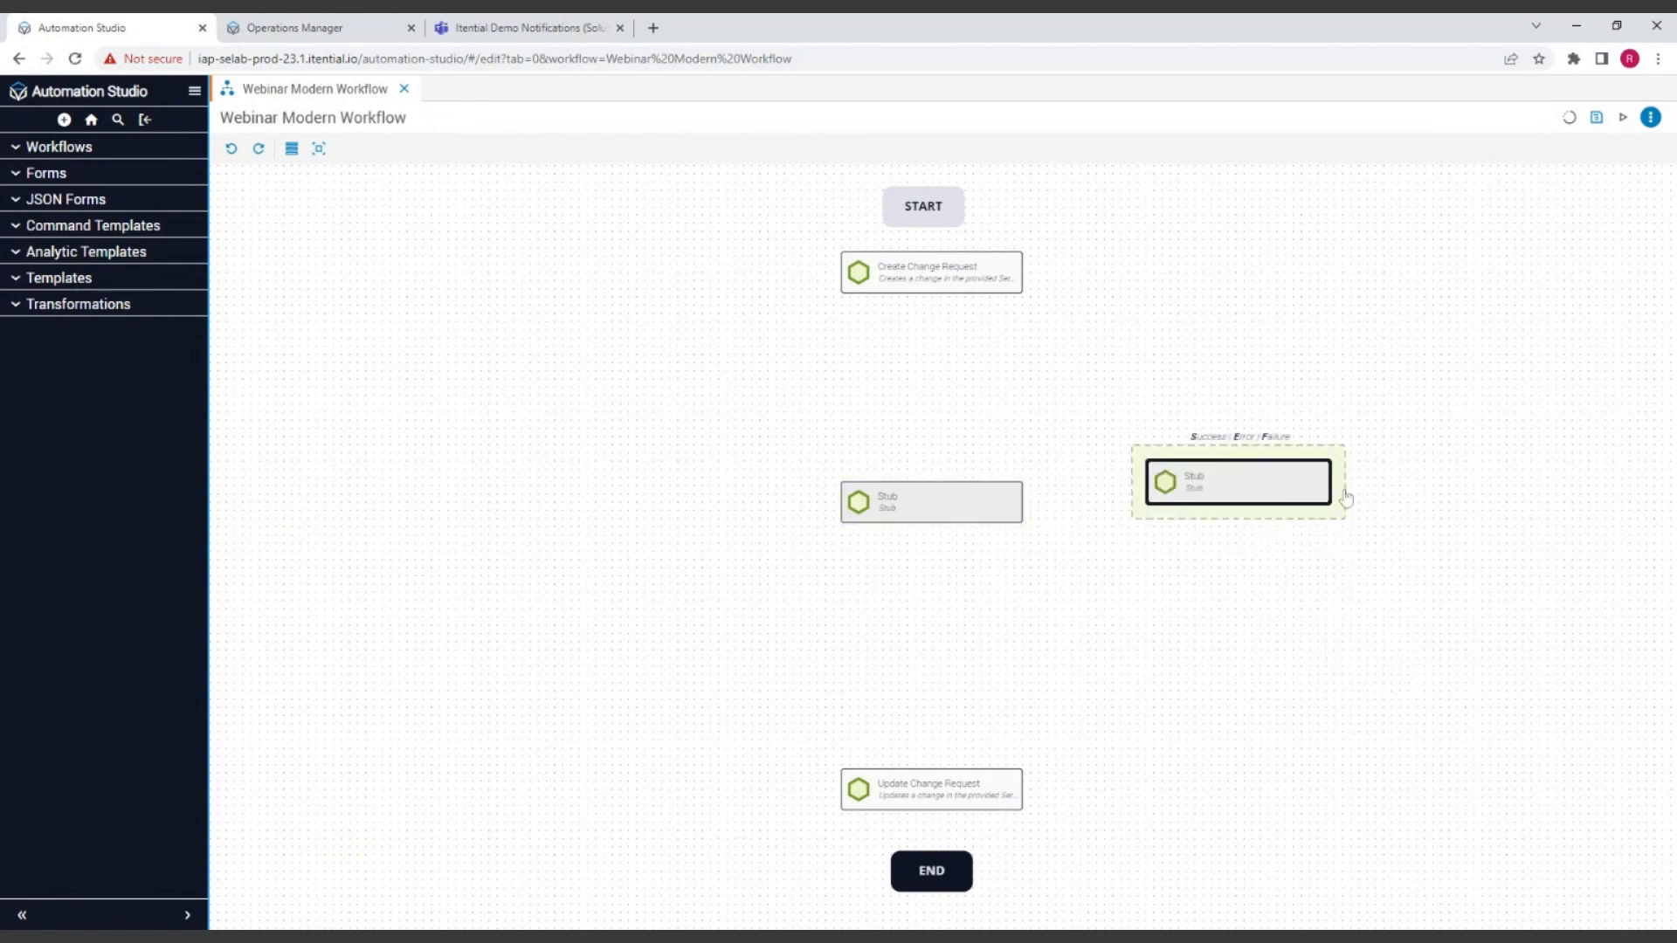
{"action": "left_click_drag", "start_coordinate": [1280, 482], "coordinate": [978, 422]}
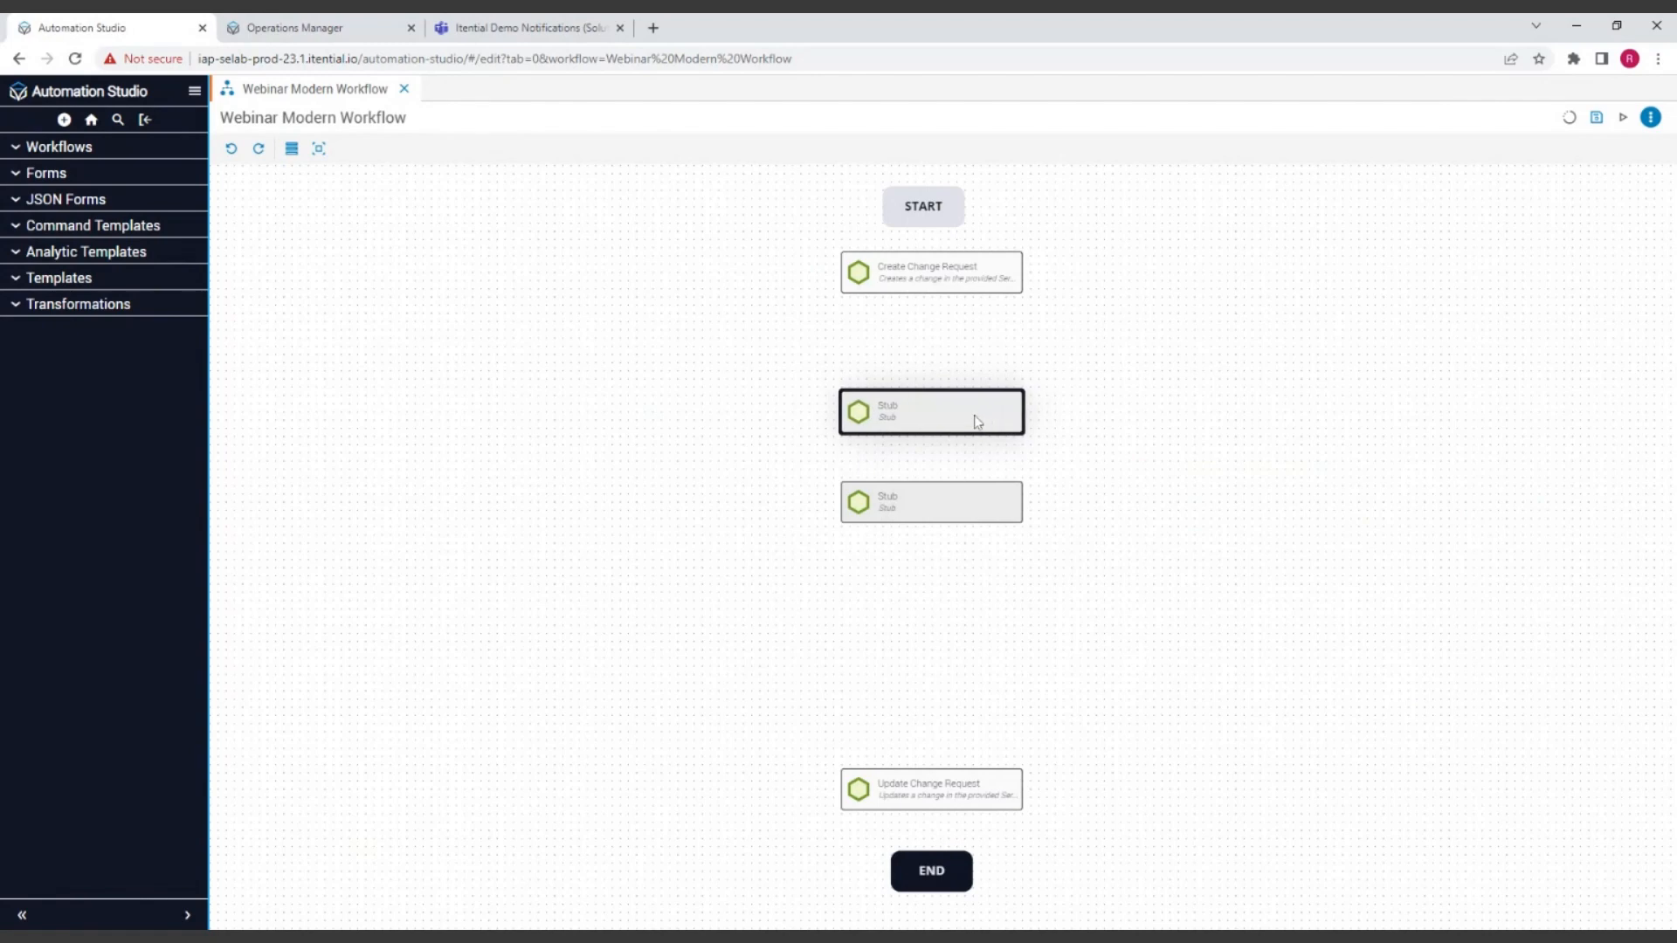
{"action": "left_click", "coordinate": [1161, 520]}
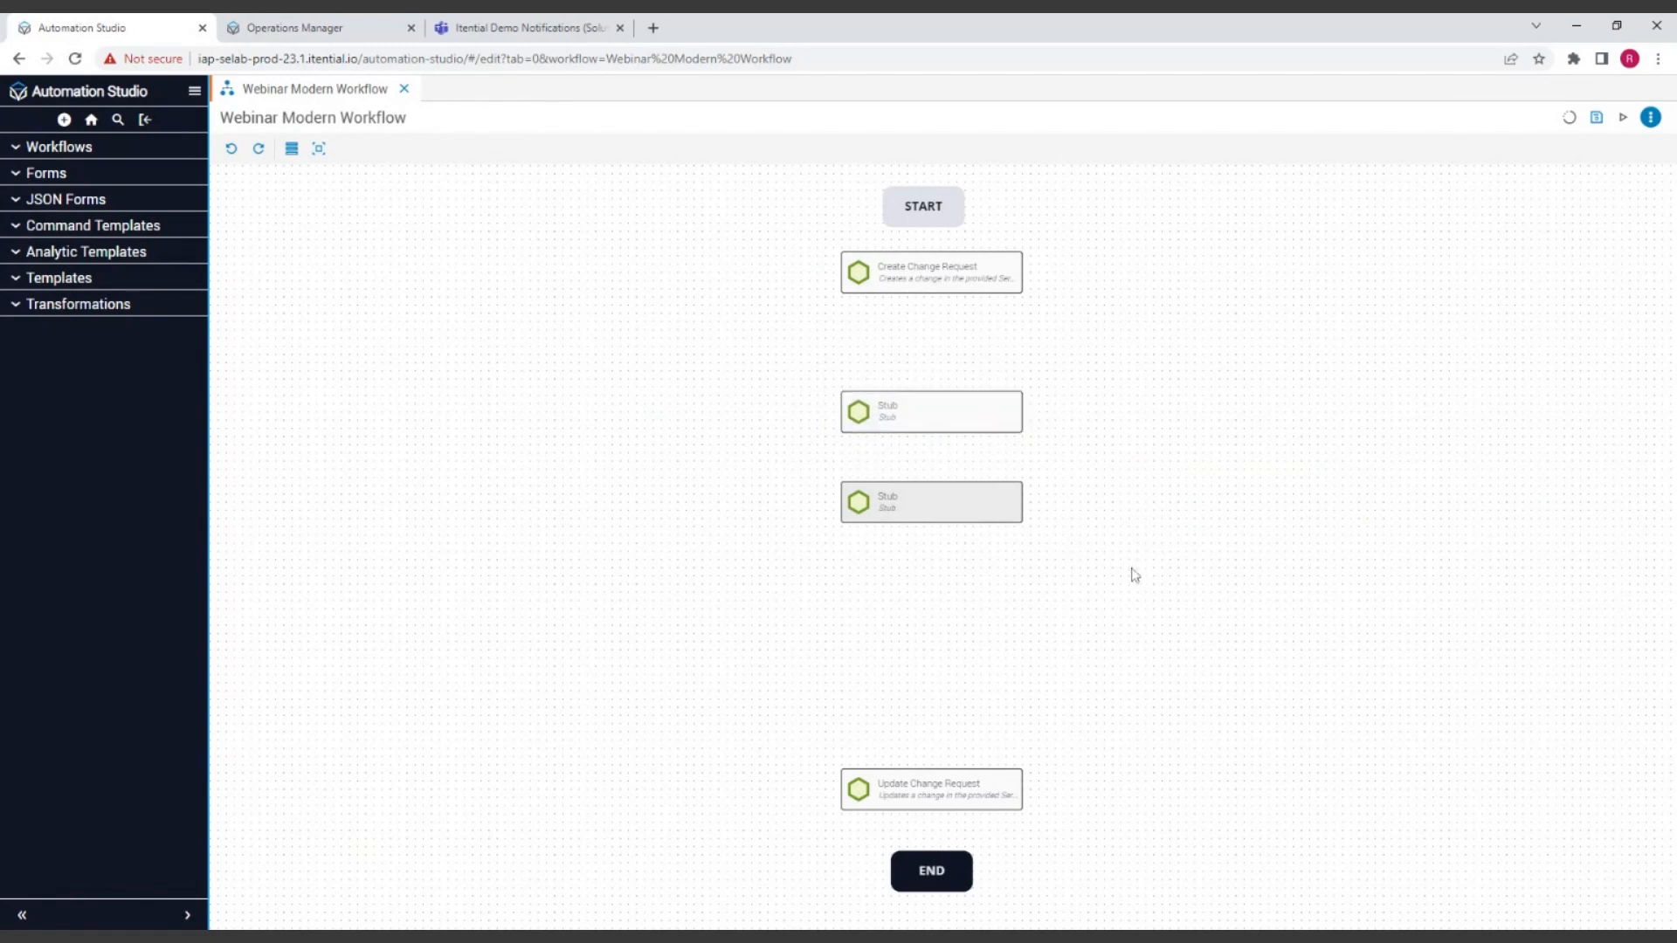
Step: Move Update Change Request up beneath the lower Stub, then copy both tasks together and paste the pair beside the column
{"action": "left_click_drag", "start_coordinate": [931, 783], "coordinate": [931, 590]}
{"action": "left_click_drag", "start_coordinate": [710, 500], "coordinate": [758, 517]}
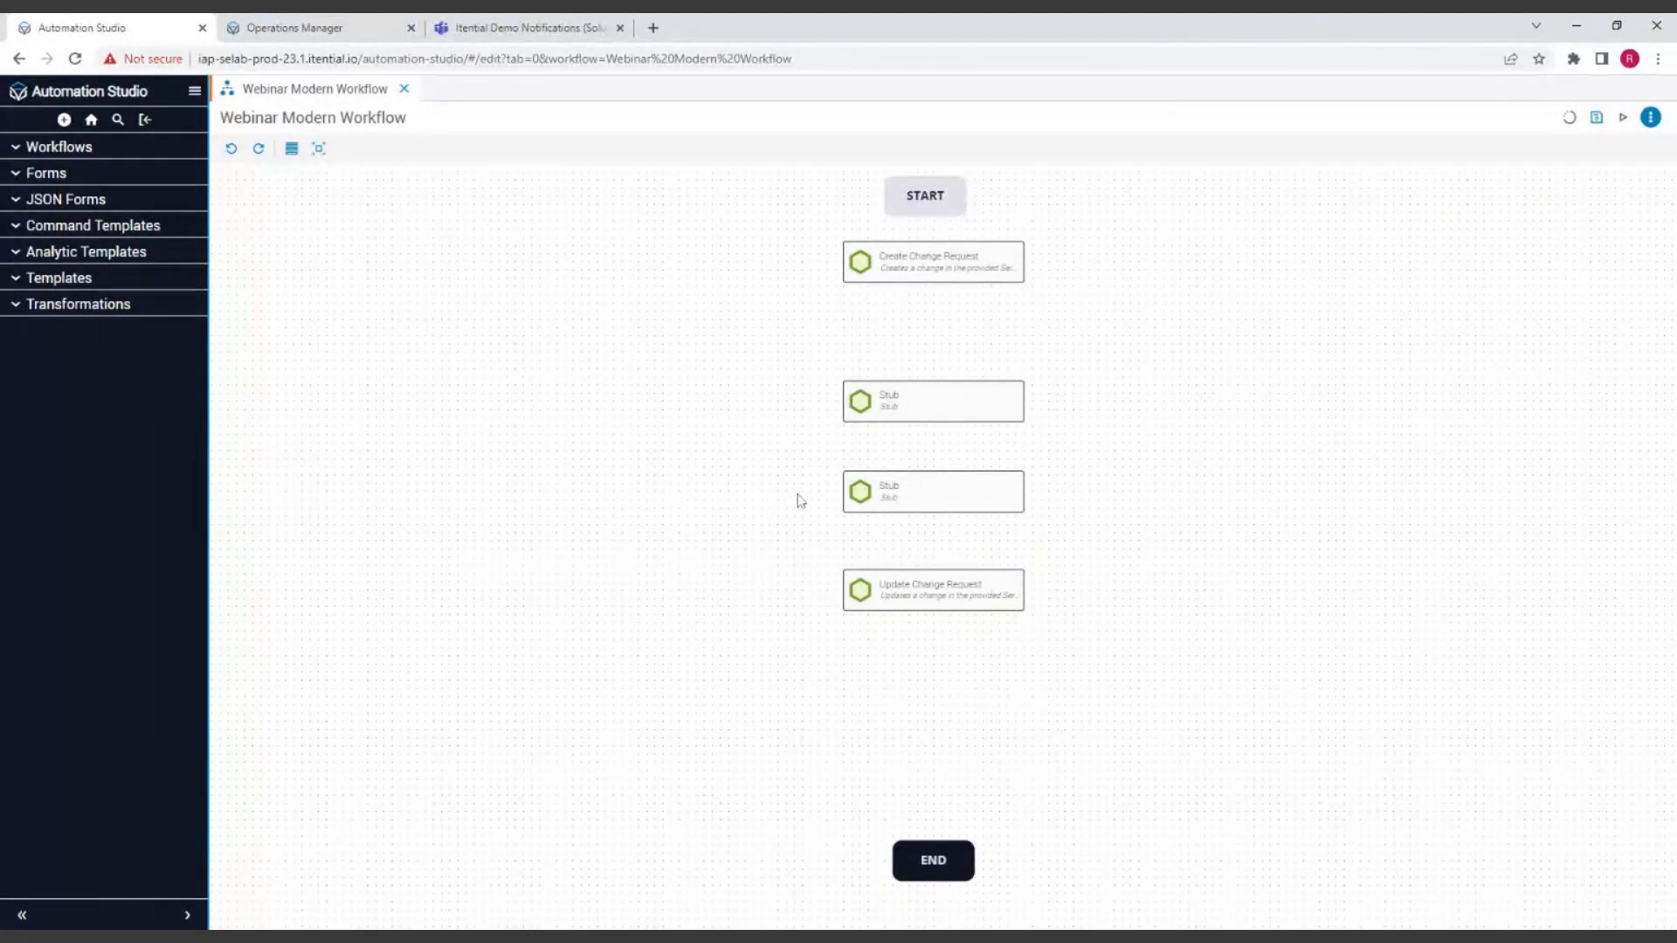
{"action": "left_click_drag", "start_coordinate": [785, 467], "coordinate": [1097, 669]}
{"action": "right_click", "coordinate": [990, 490]}
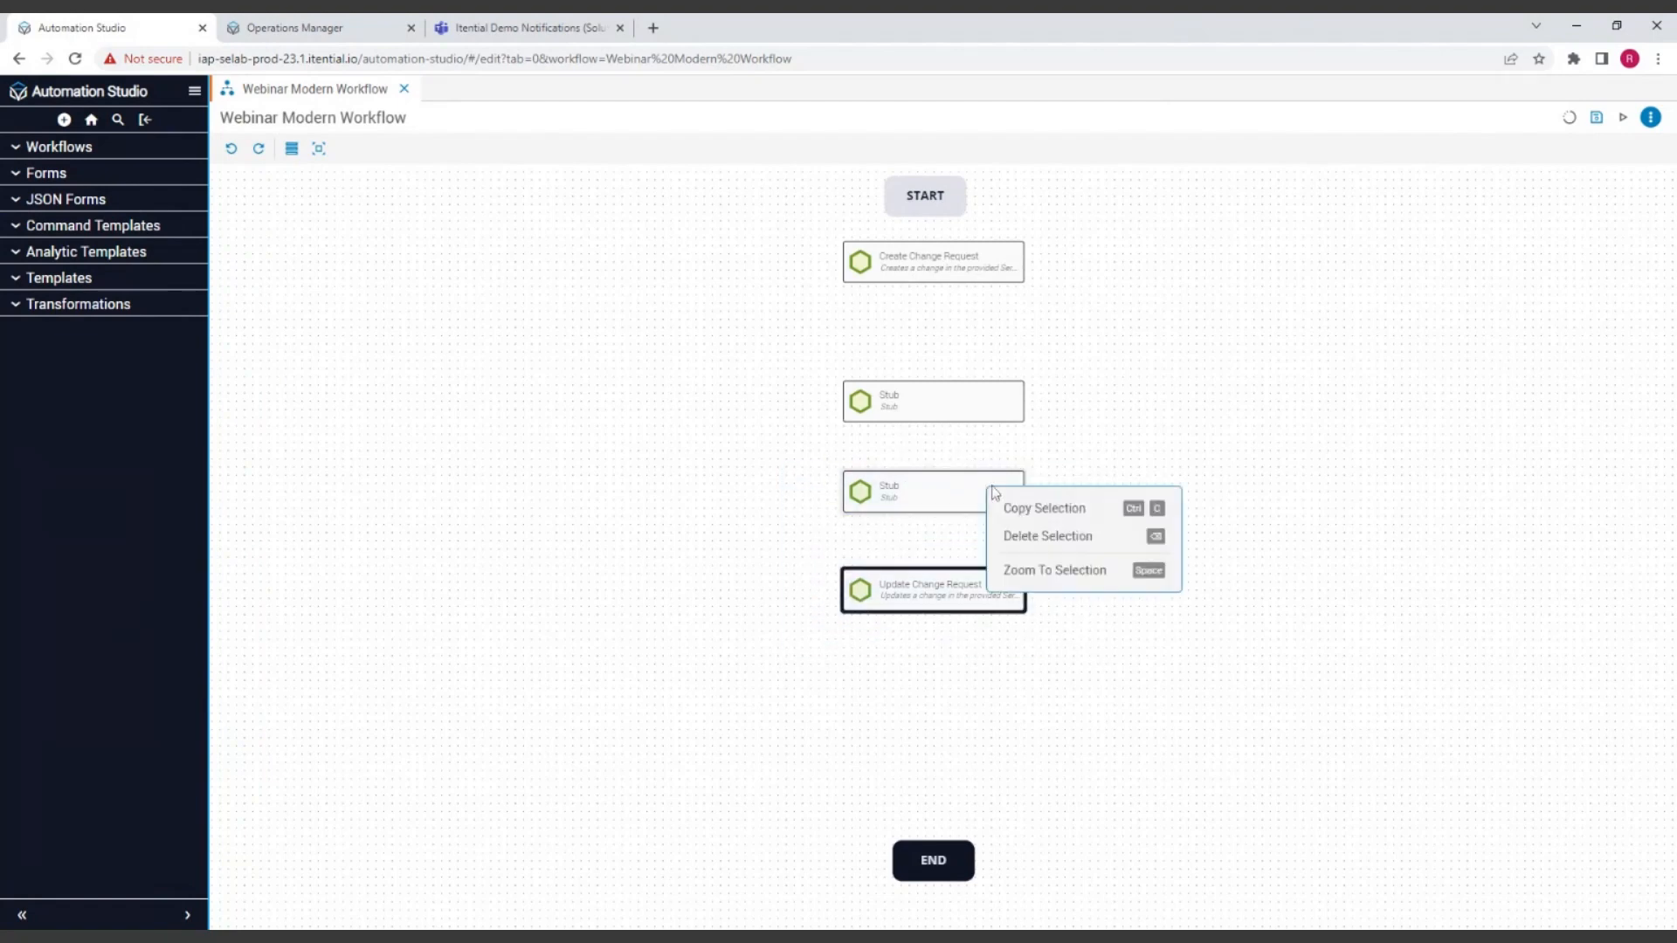
{"action": "left_click", "coordinate": [1064, 516]}
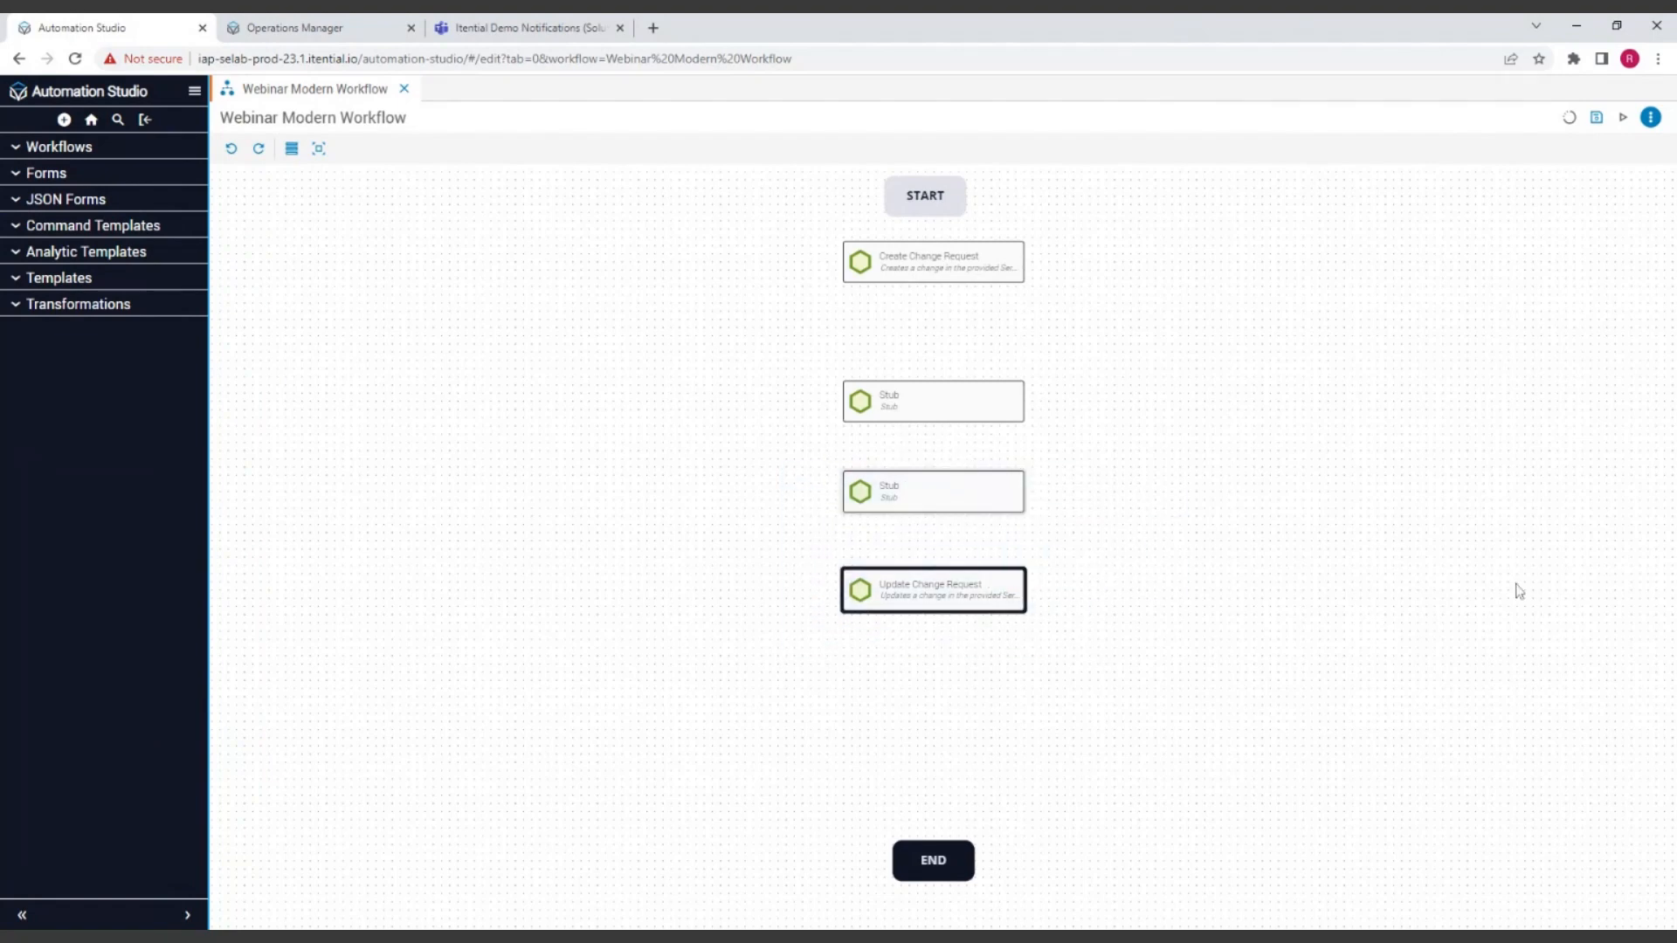
{"action": "right_click", "coordinate": [1244, 441]}
{"action": "left_click", "coordinate": [1299, 489]}
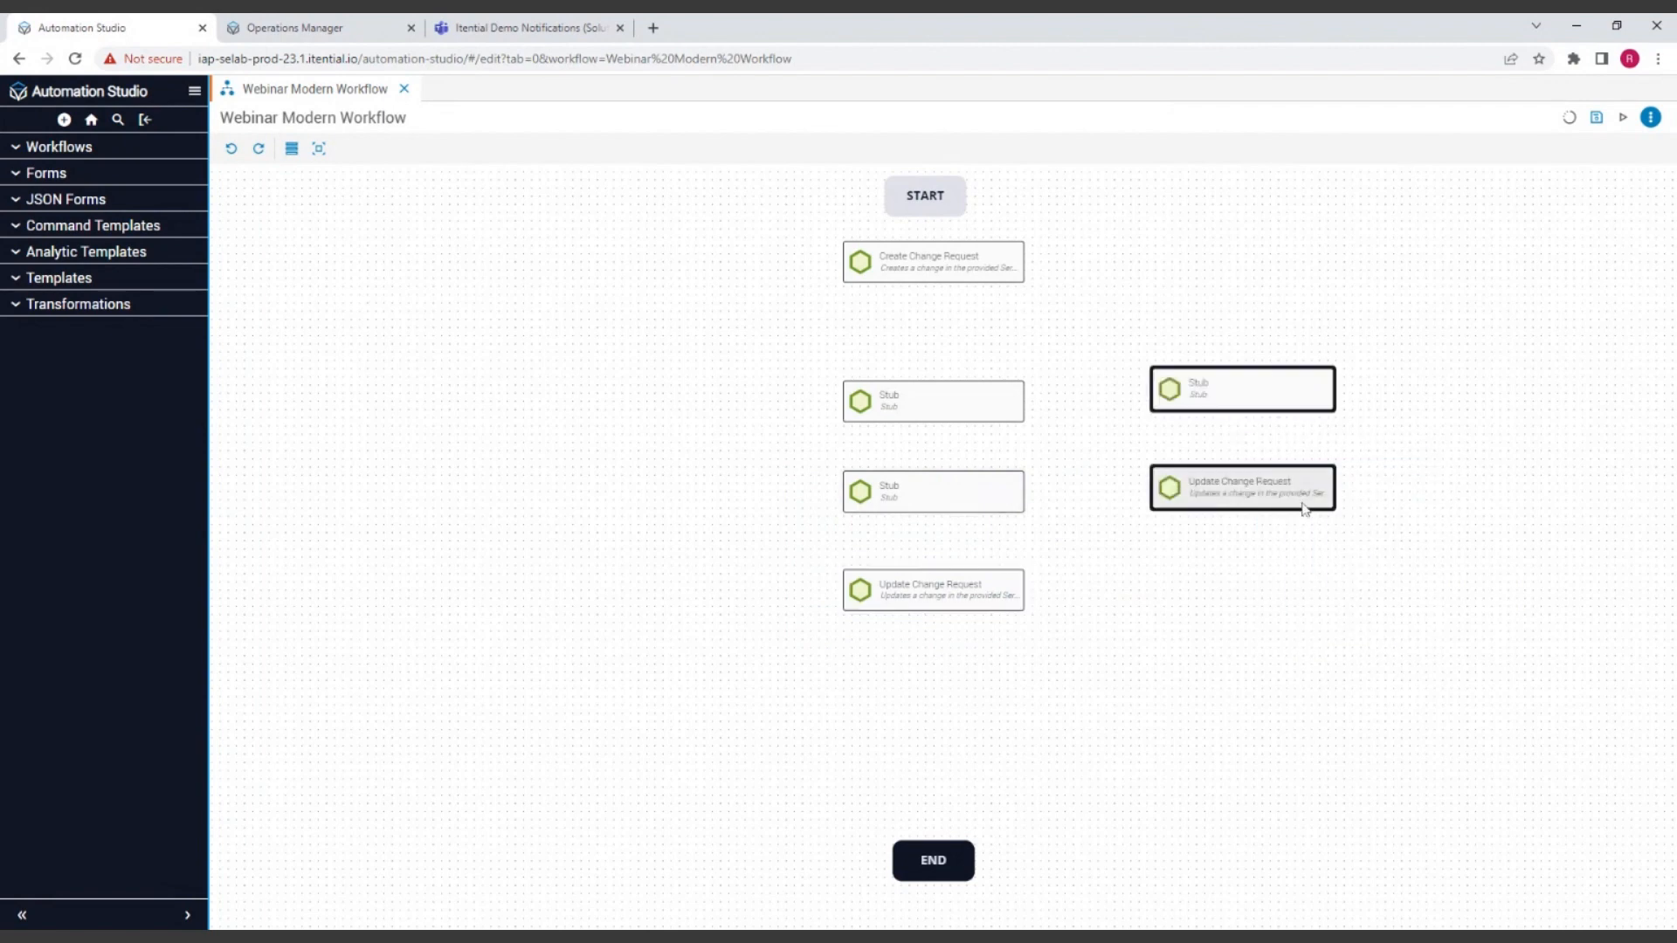
{"action": "left_click_drag", "start_coordinate": [1302, 506], "coordinate": [1287, 686]}
{"action": "left_click", "coordinate": [1387, 685]}
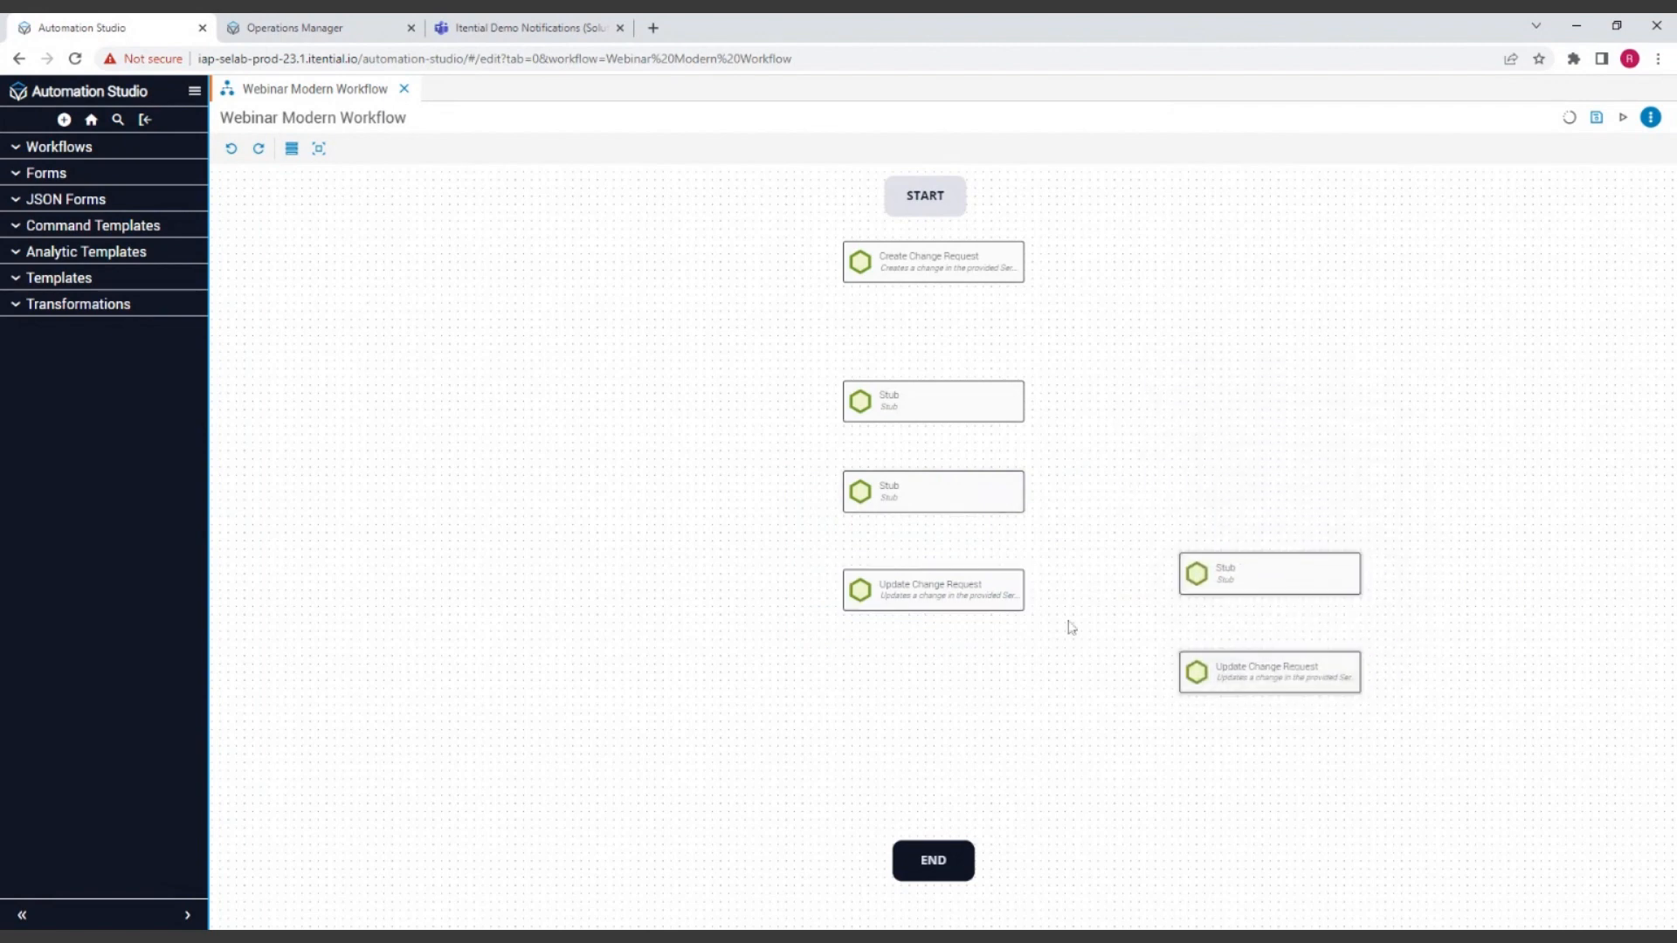
Step: Spread out the column's existing tasks and insert the pasted Stub and Update Change Request between its two Stub tasks
{"action": "left_click_drag", "start_coordinate": [959, 627], "coordinate": [967, 815]}
{"action": "left_click_drag", "start_coordinate": [976, 488], "coordinate": [962, 650]}
{"action": "left_click_drag", "start_coordinate": [933, 389], "coordinate": [932, 344]}
{"action": "left_click_drag", "start_coordinate": [1238, 575], "coordinate": [965, 444]}
{"action": "left_click_drag", "start_coordinate": [1302, 685], "coordinate": [959, 533]}
Step: Adjust the lower Stub, last Update Change Request, END and Create Change Request so the column's tasks are evenly spaced
{"action": "left_click_drag", "start_coordinate": [959, 627], "coordinate": [957, 605]}
{"action": "left_click", "coordinate": [957, 789]}
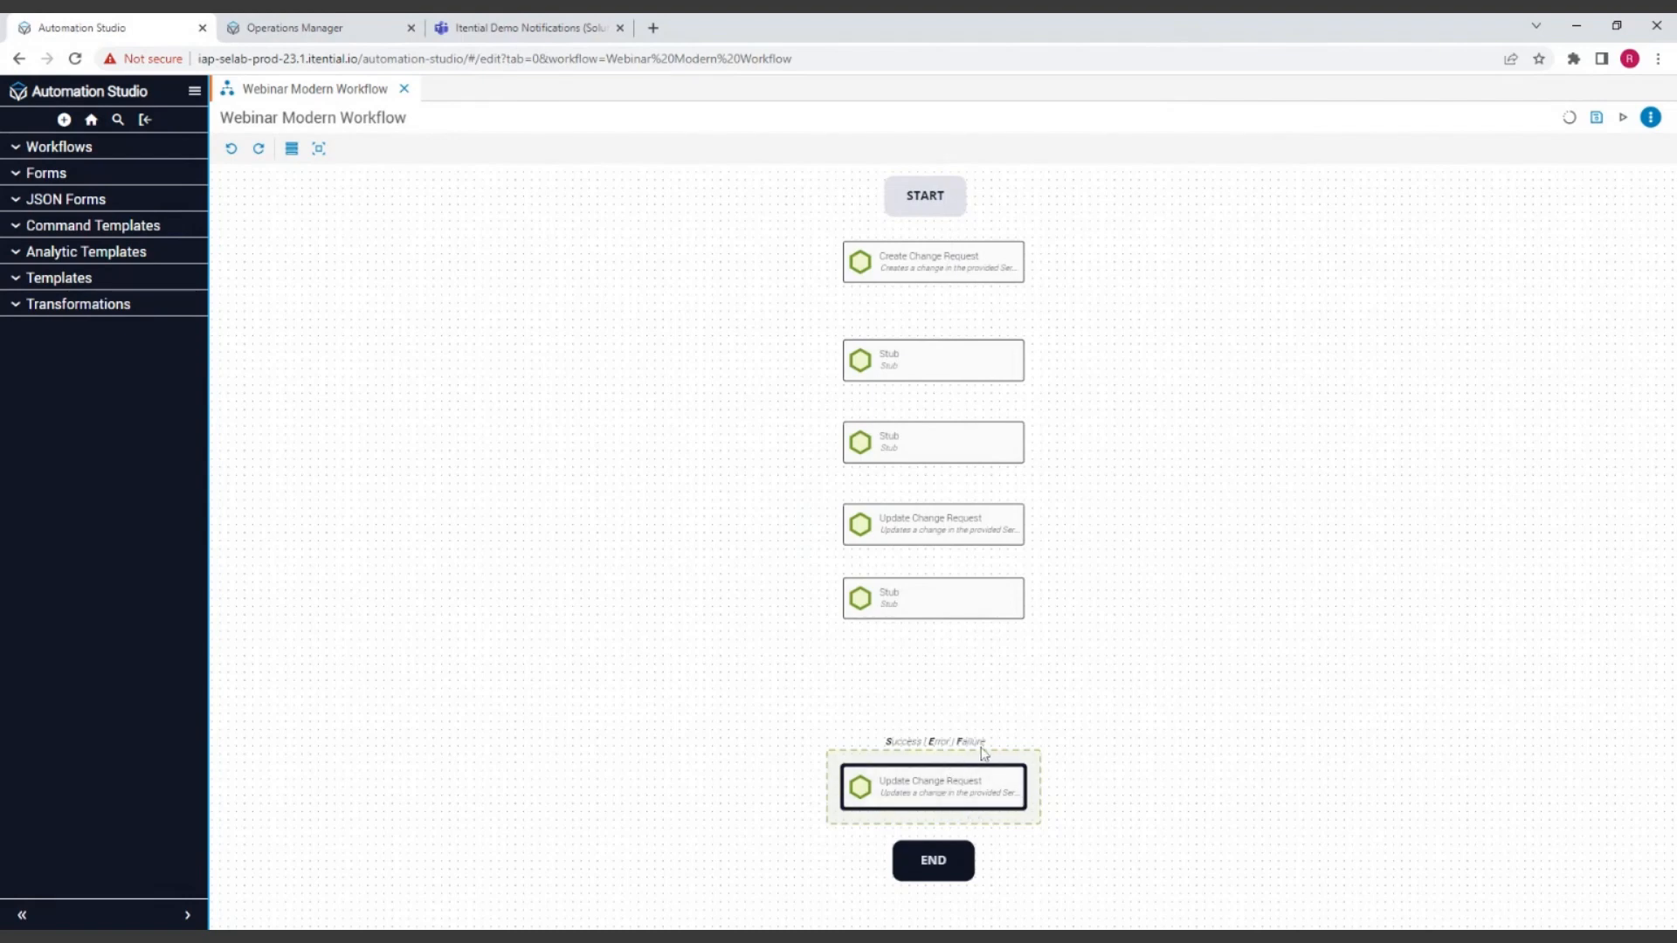
{"action": "left_click_drag", "start_coordinate": [947, 788], "coordinate": [943, 696]}
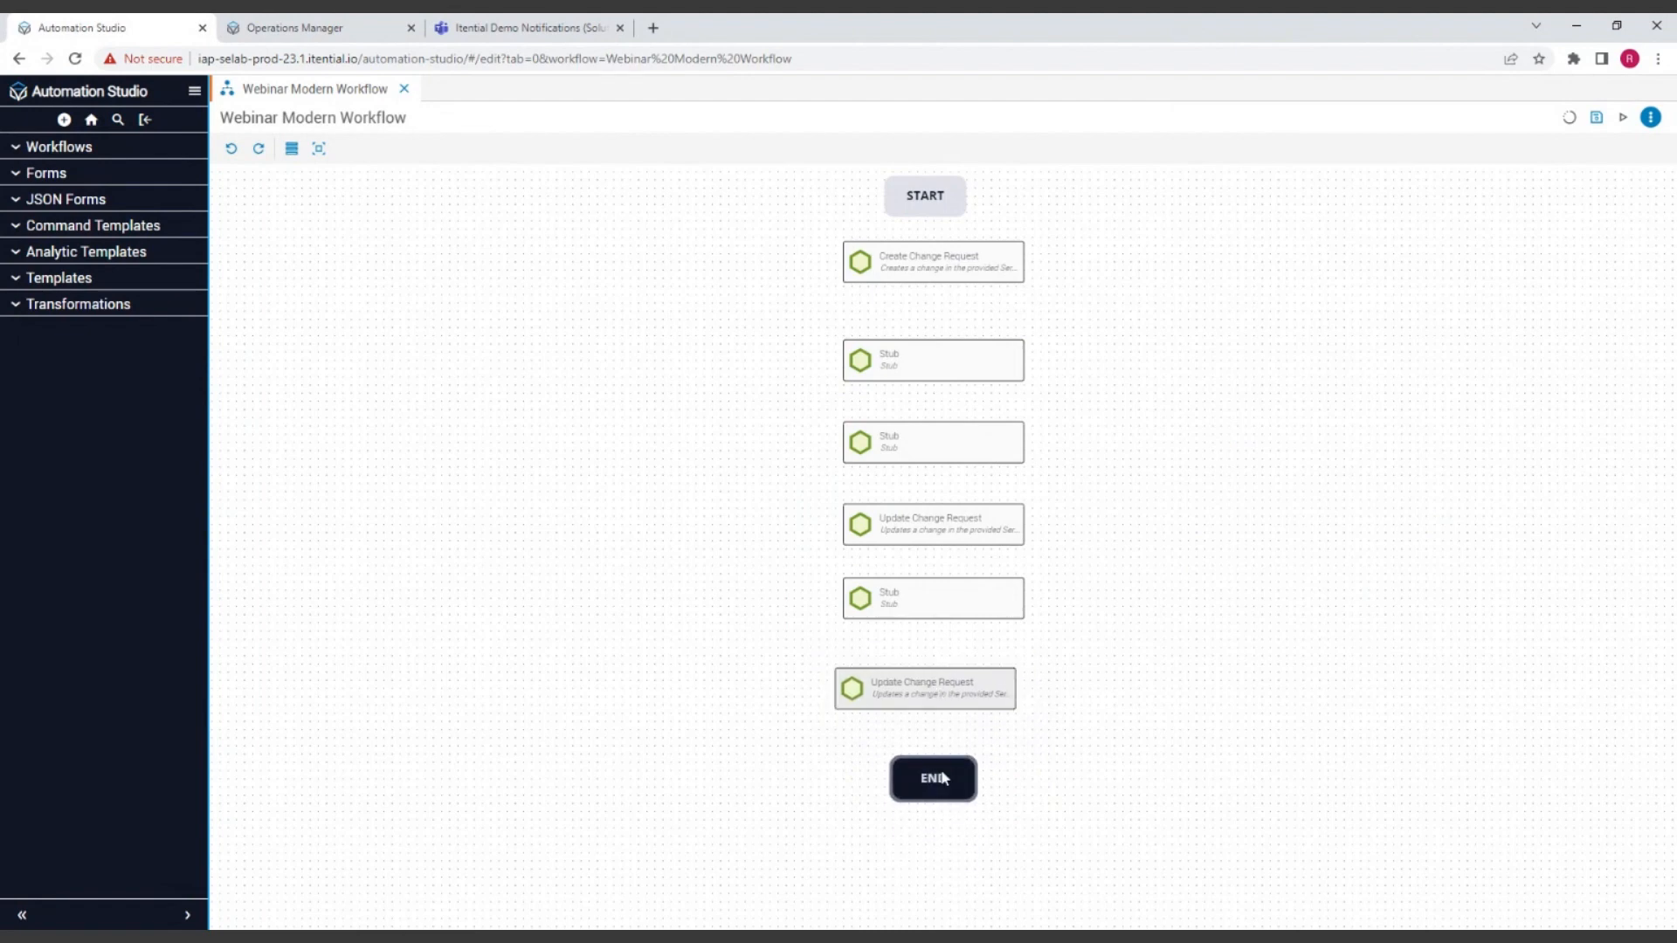
{"action": "left_click", "coordinate": [946, 610]}
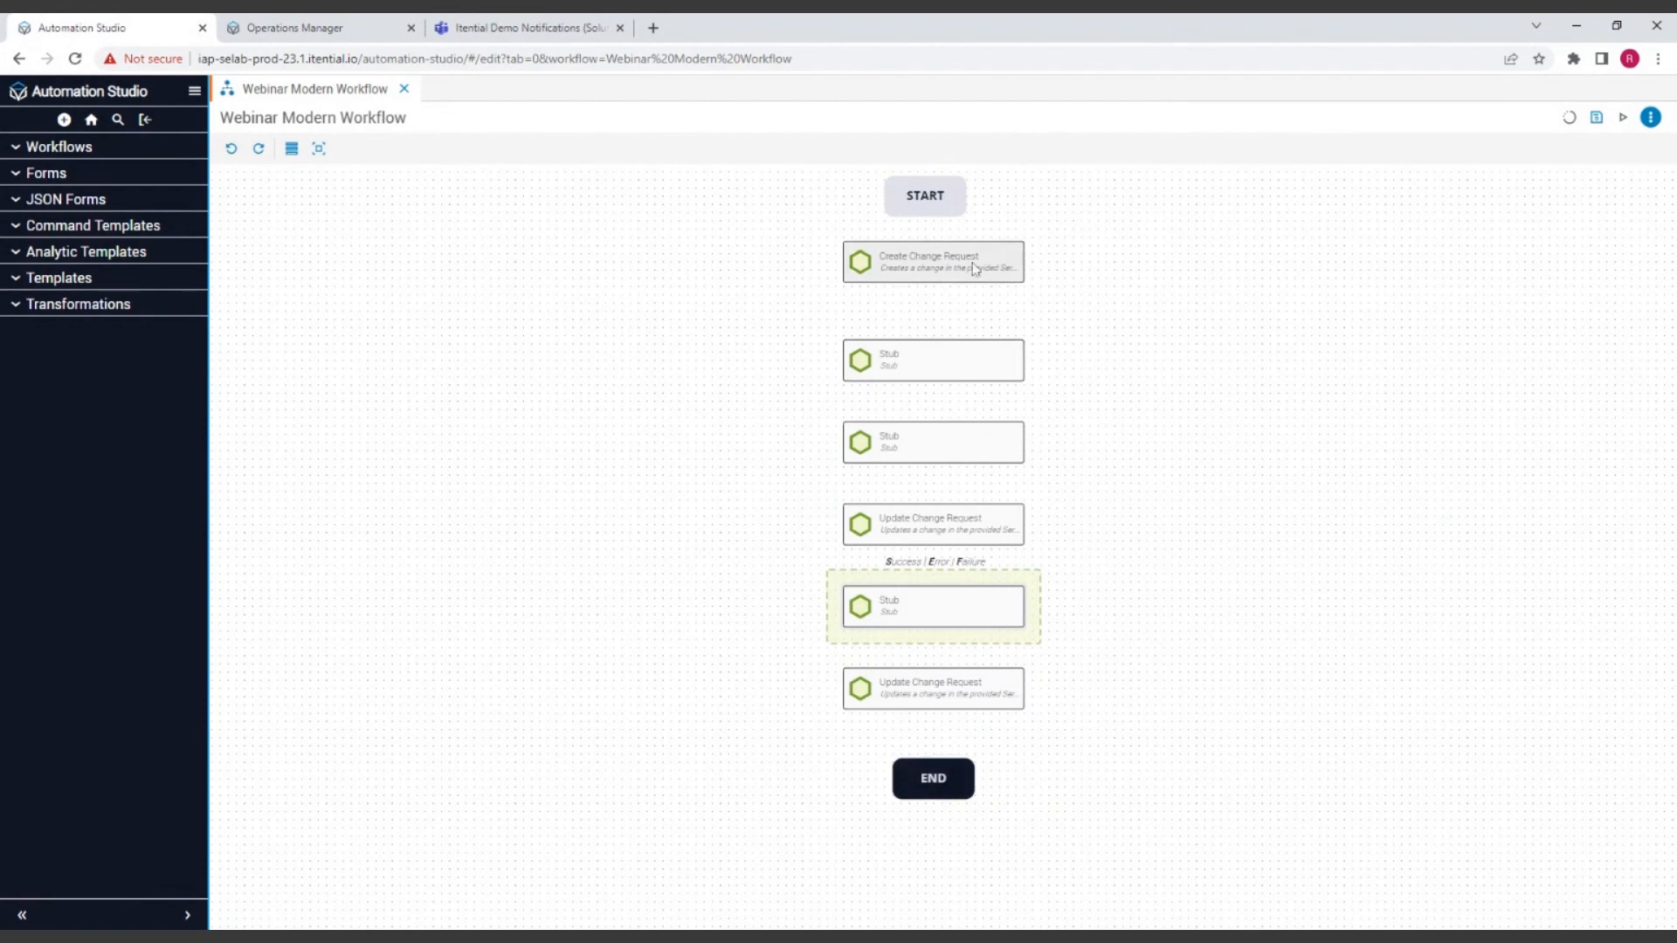
{"action": "left_click_drag", "start_coordinate": [975, 266], "coordinate": [968, 280]}
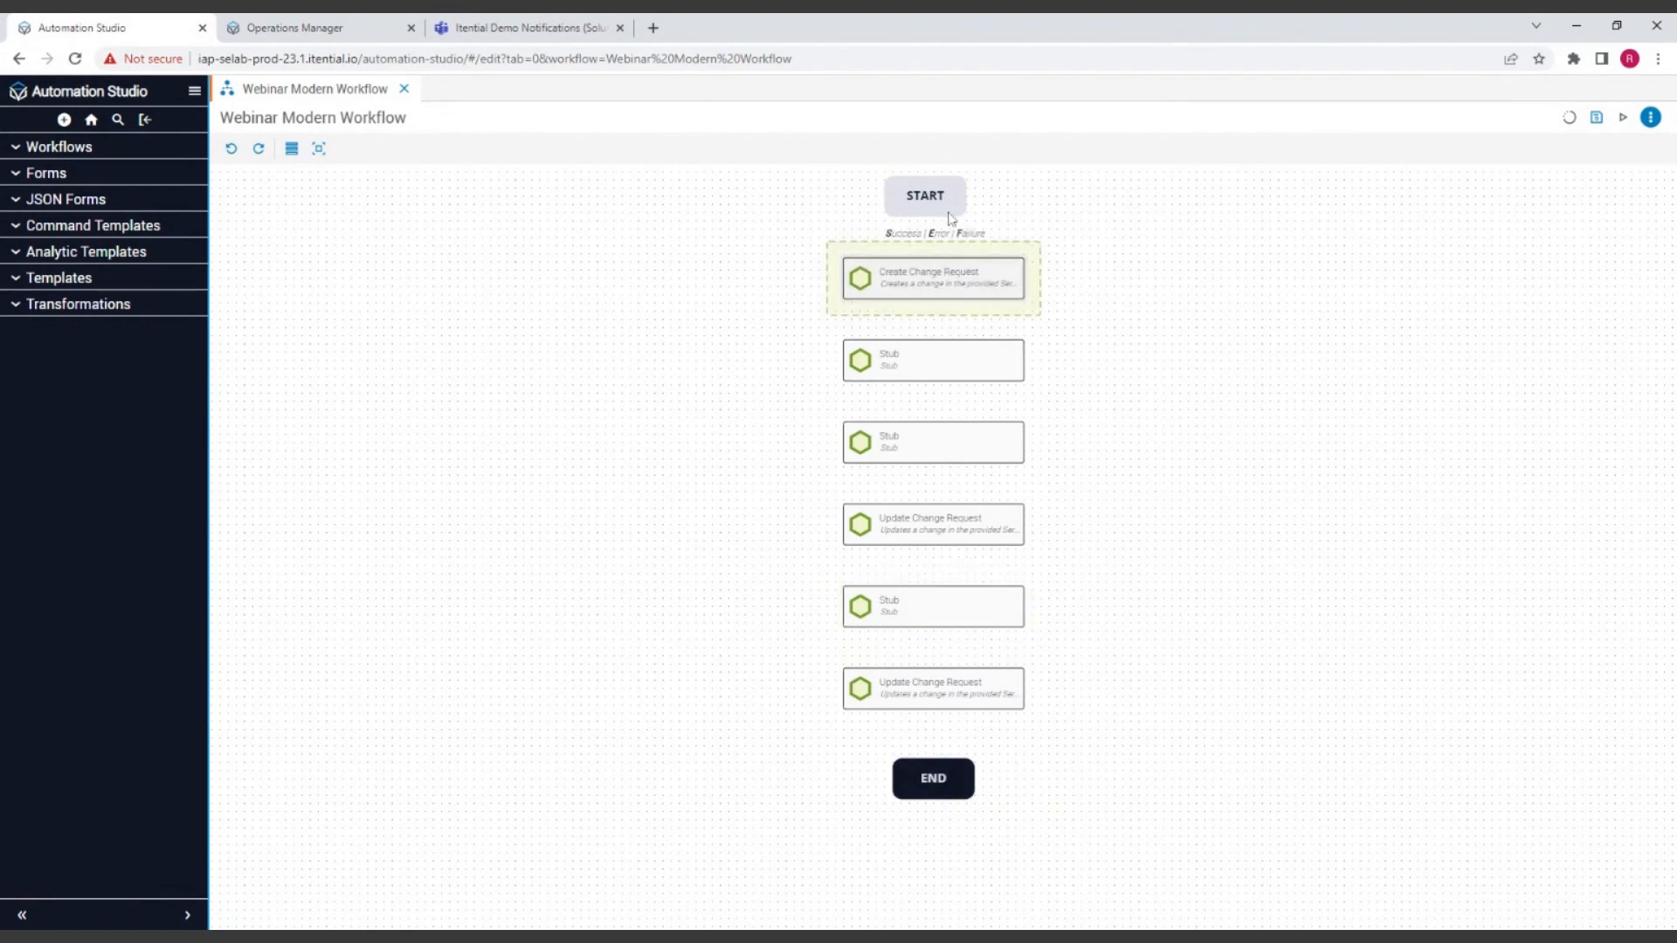
Step: Centre START over the task column and increase the spacing between all workflow tasks with Spread Tasks
{"action": "left_click", "coordinate": [948, 210]}
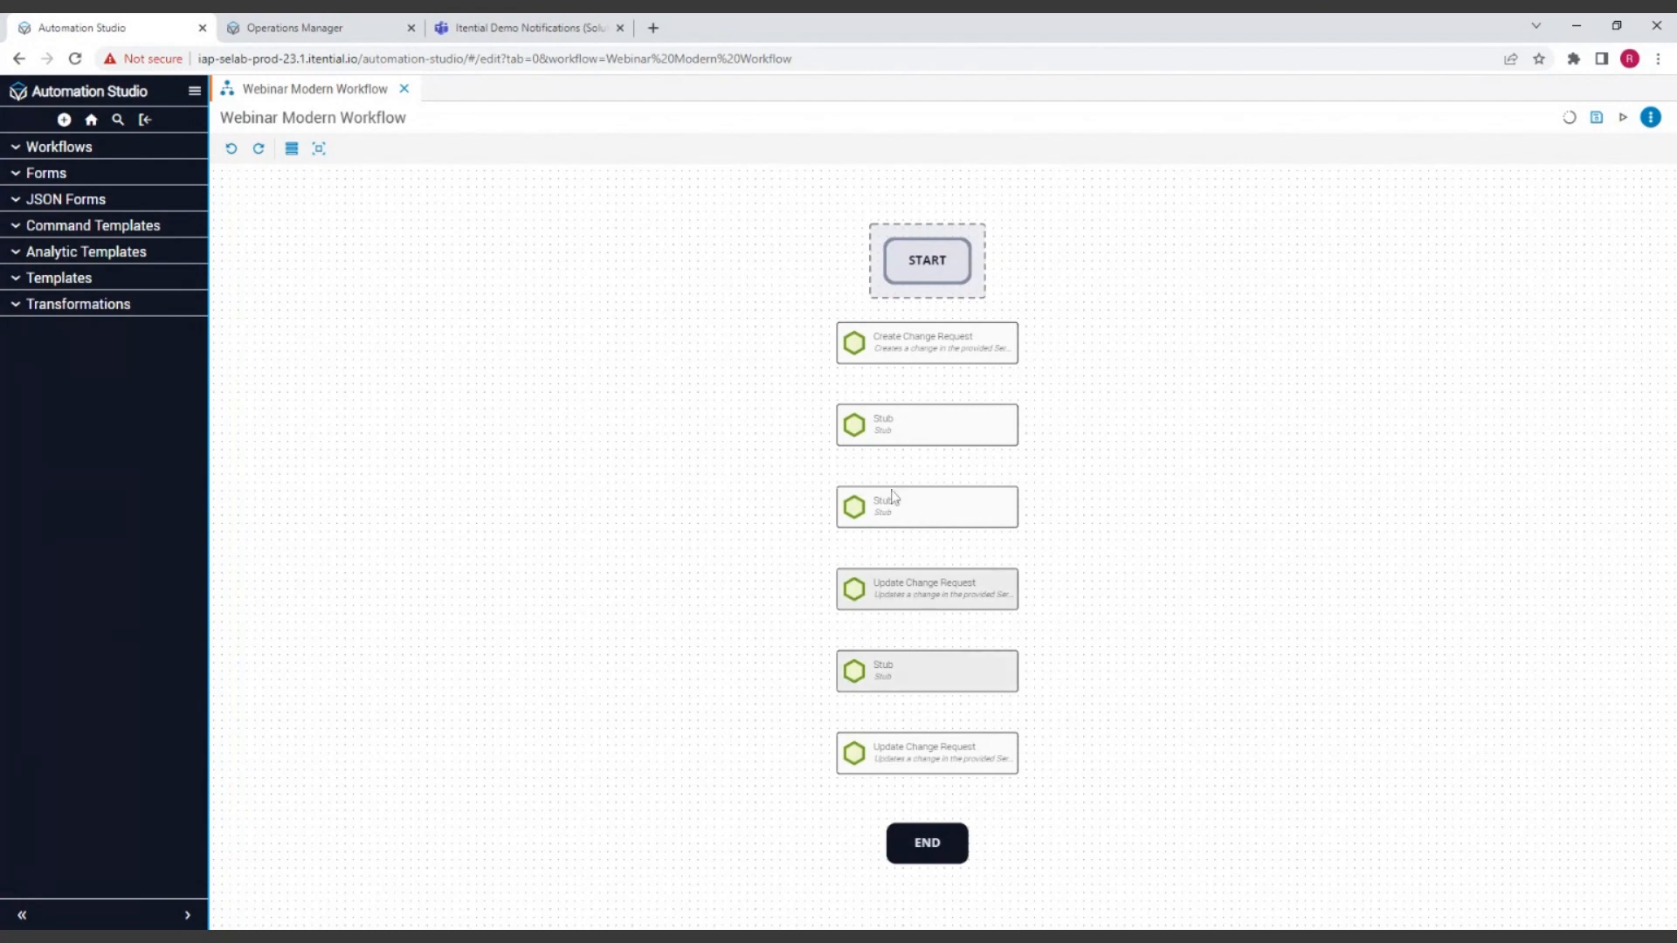
{"action": "left_click", "coordinate": [319, 150]}
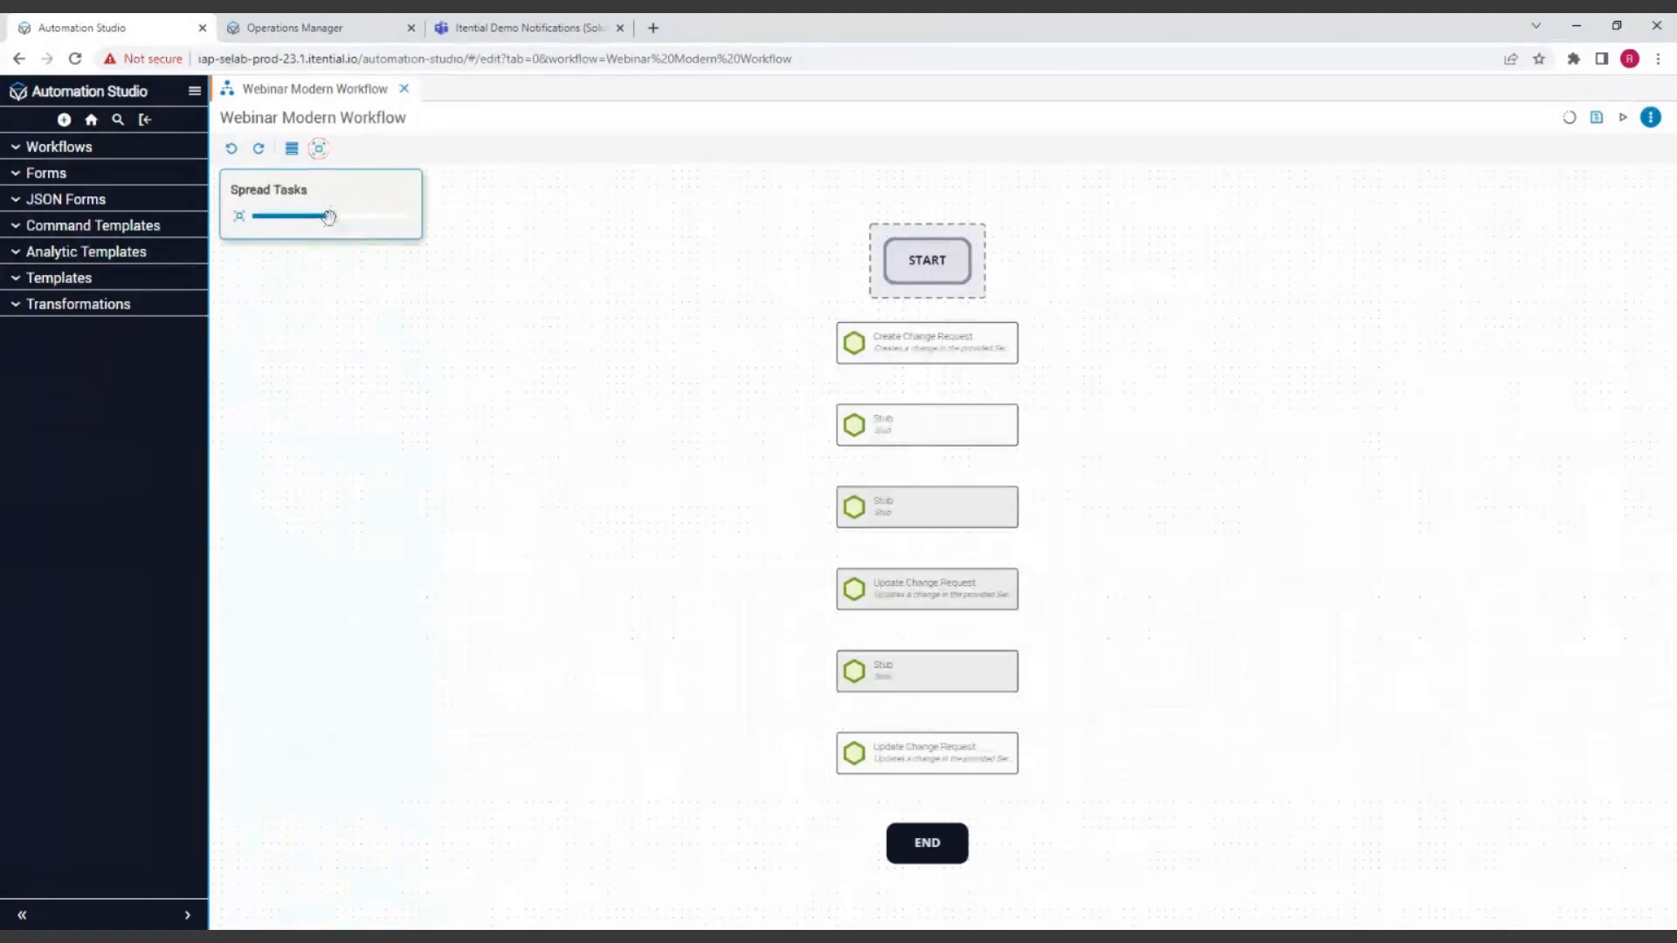
{"action": "mouse_move", "coordinate": [328, 217]}
{"action": "left_mouse_down"}
{"action": "mouse_move", "coordinate": [355, 215]}
{"action": "mouse_move", "coordinate": [339, 218]}
{"action": "left_mouse_up"}
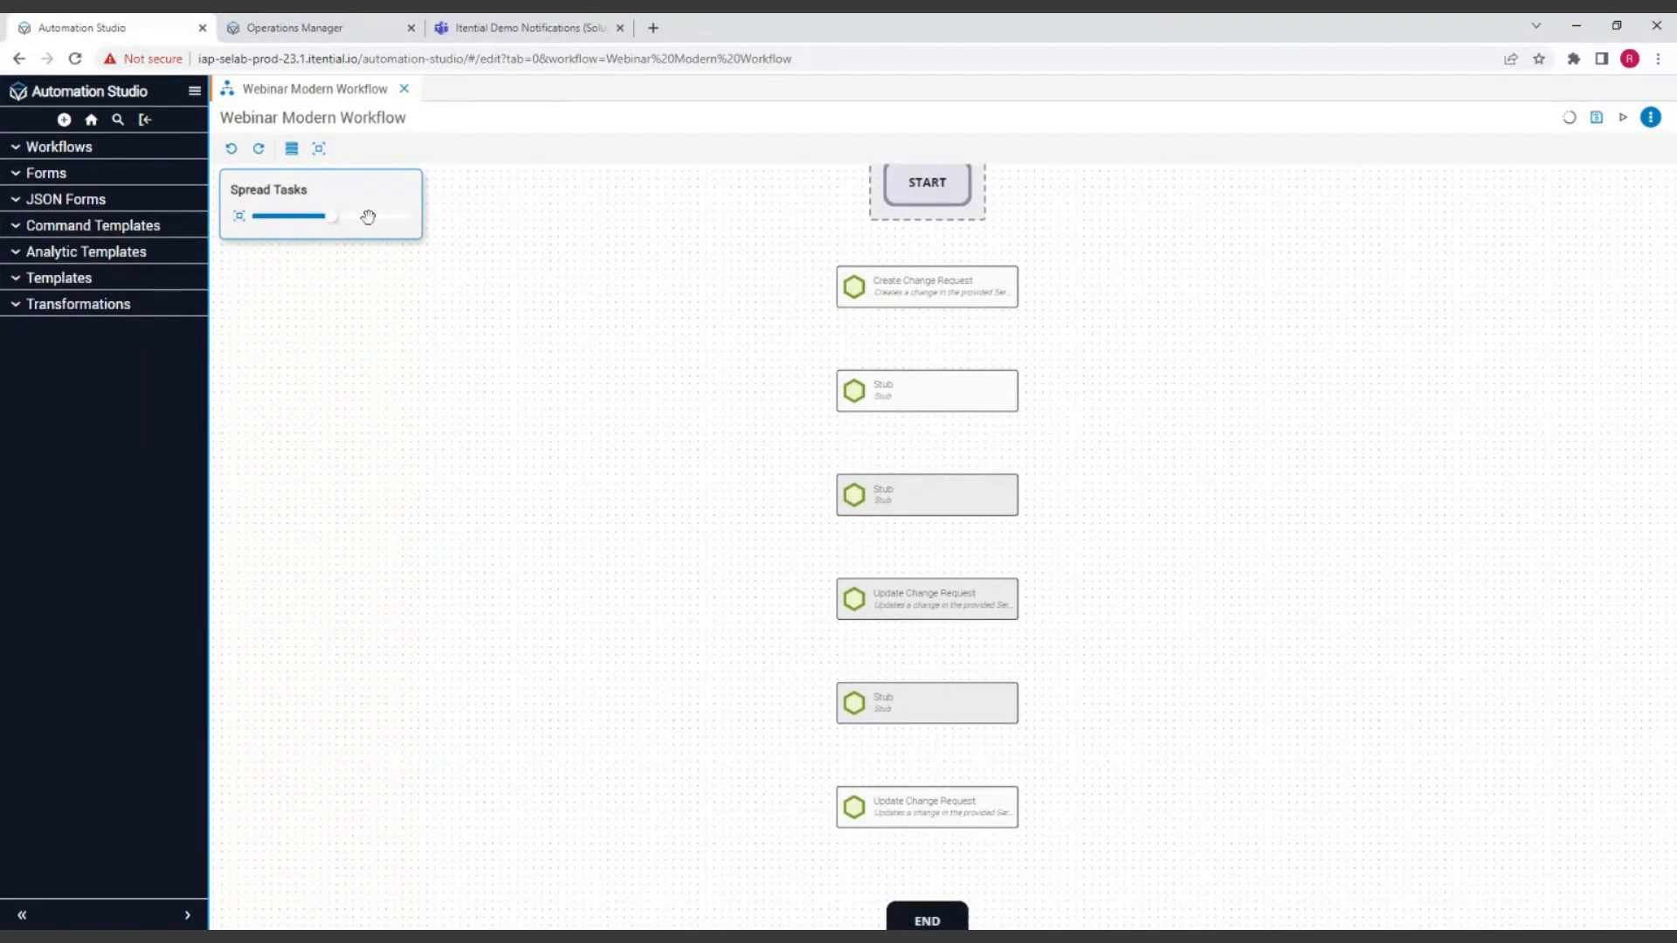
{"action": "mouse_move", "coordinate": [330, 217]}
{"action": "left_mouse_down"}
{"action": "mouse_move", "coordinate": [347, 217]}
{"action": "mouse_move", "coordinate": [332, 216]}
{"action": "left_mouse_up"}
{"action": "left_click", "coordinate": [1177, 363]}
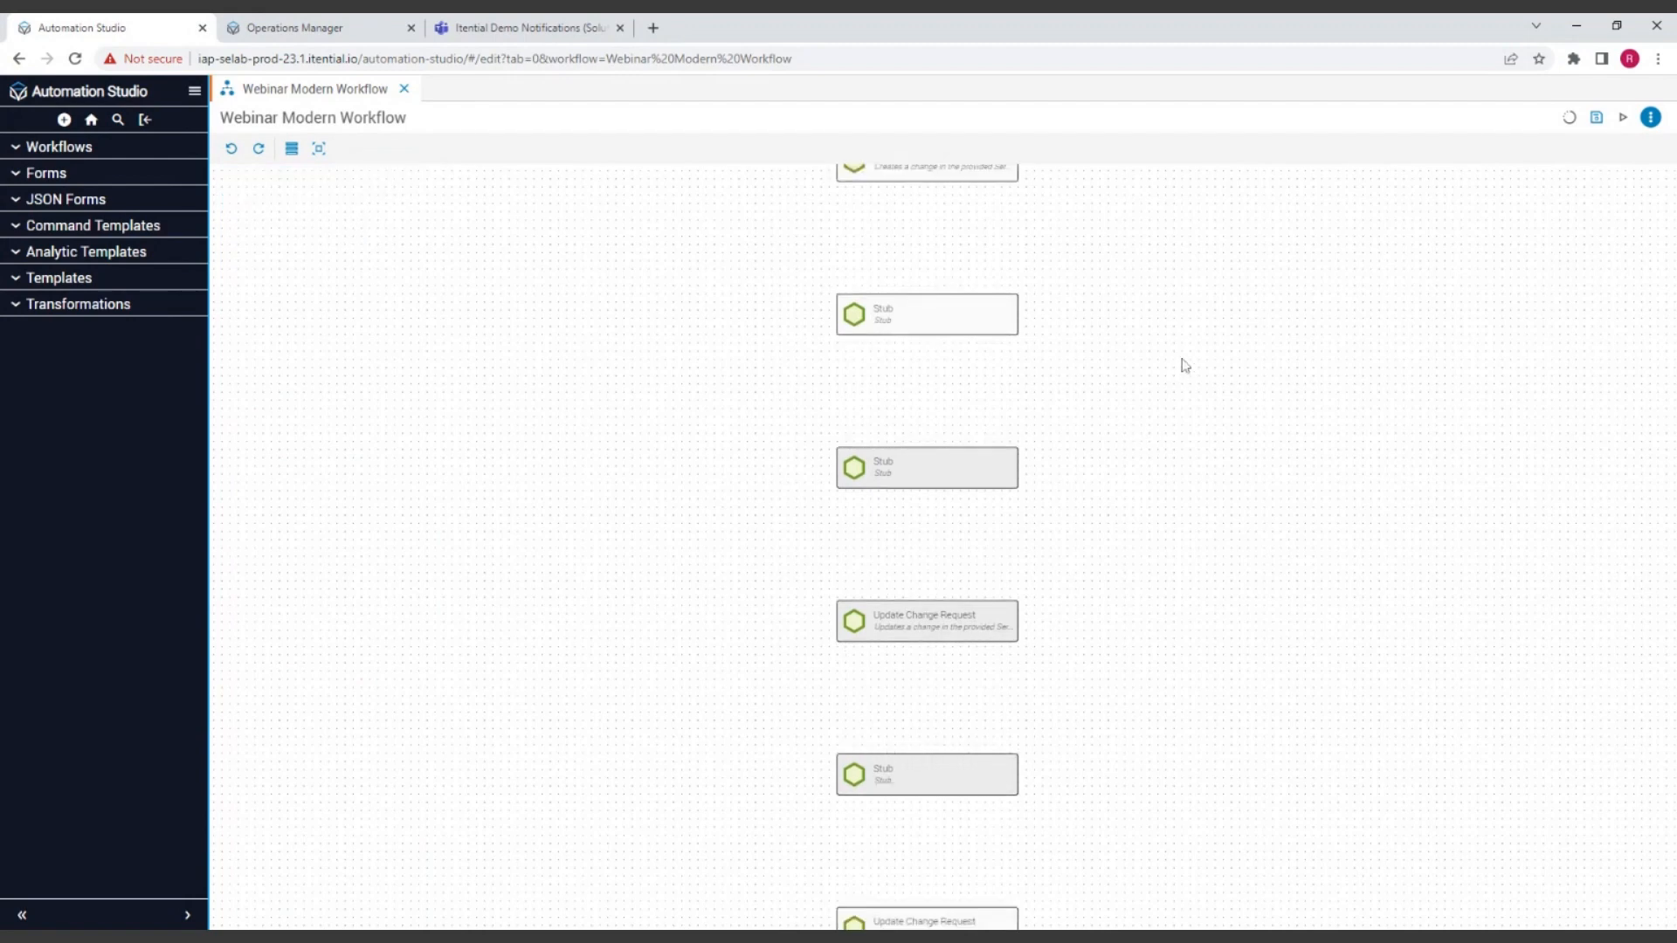
{"action": "mouse_move", "coordinate": [1189, 353]}
{"action": "left_mouse_down"}
{"action": "mouse_move", "coordinate": [1195, 498]}
{"action": "mouse_move", "coordinate": [1177, 378]}
{"action": "left_mouse_up"}
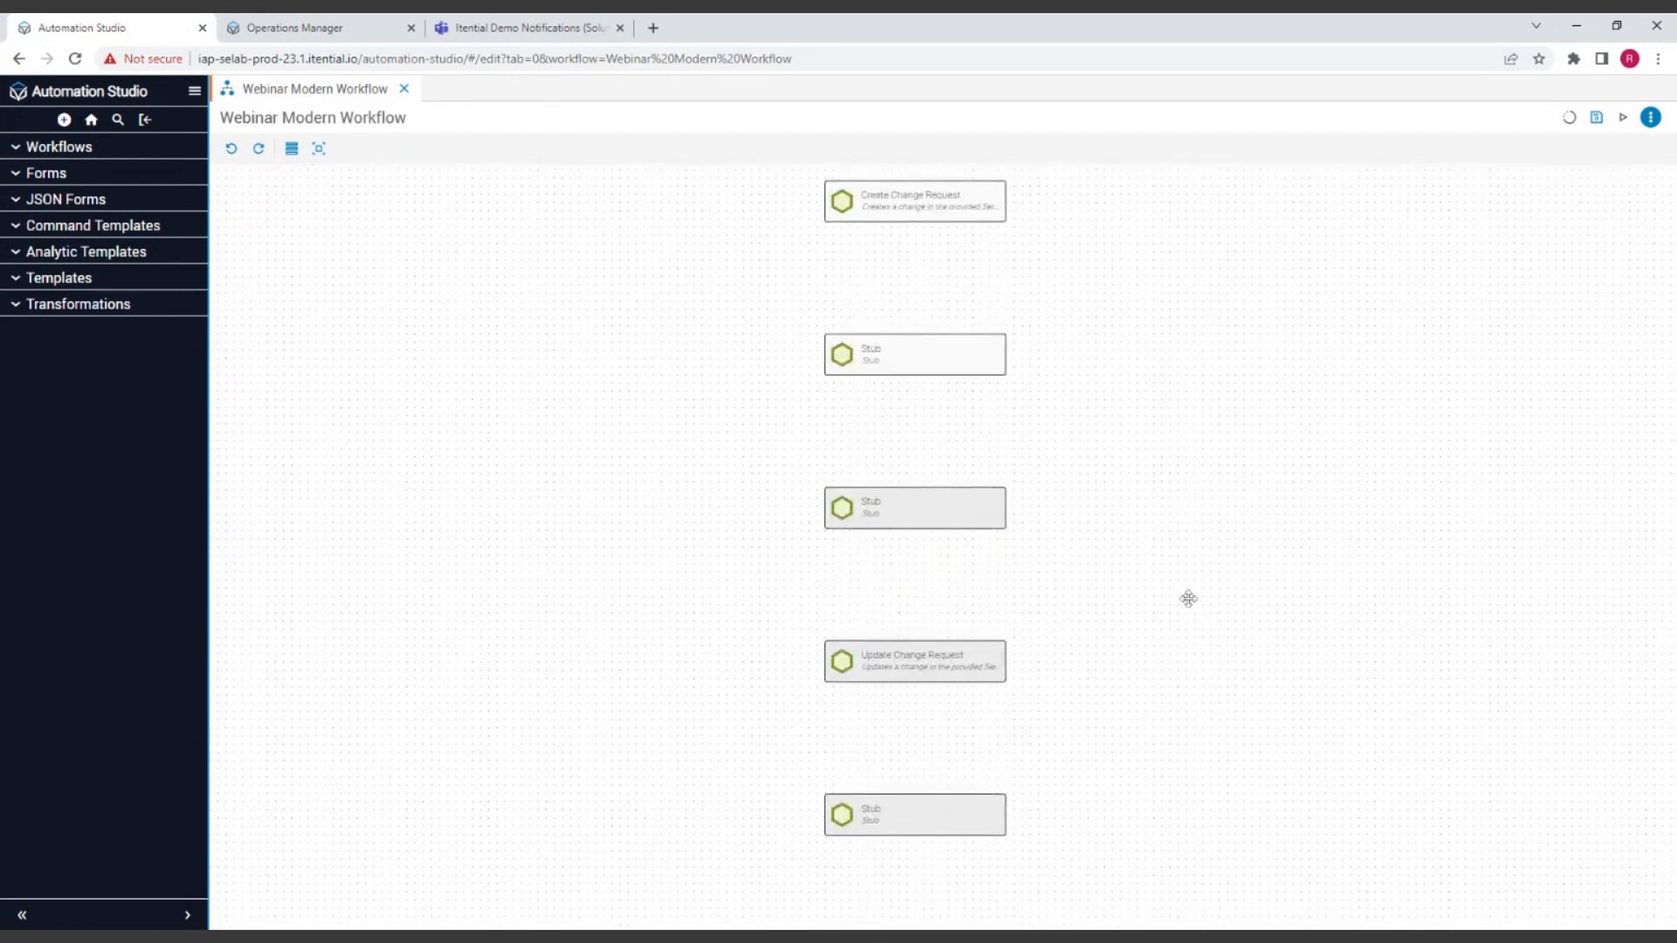
{"action": "left_click_drag", "start_coordinate": [1191, 625], "coordinate": [1202, 577]}
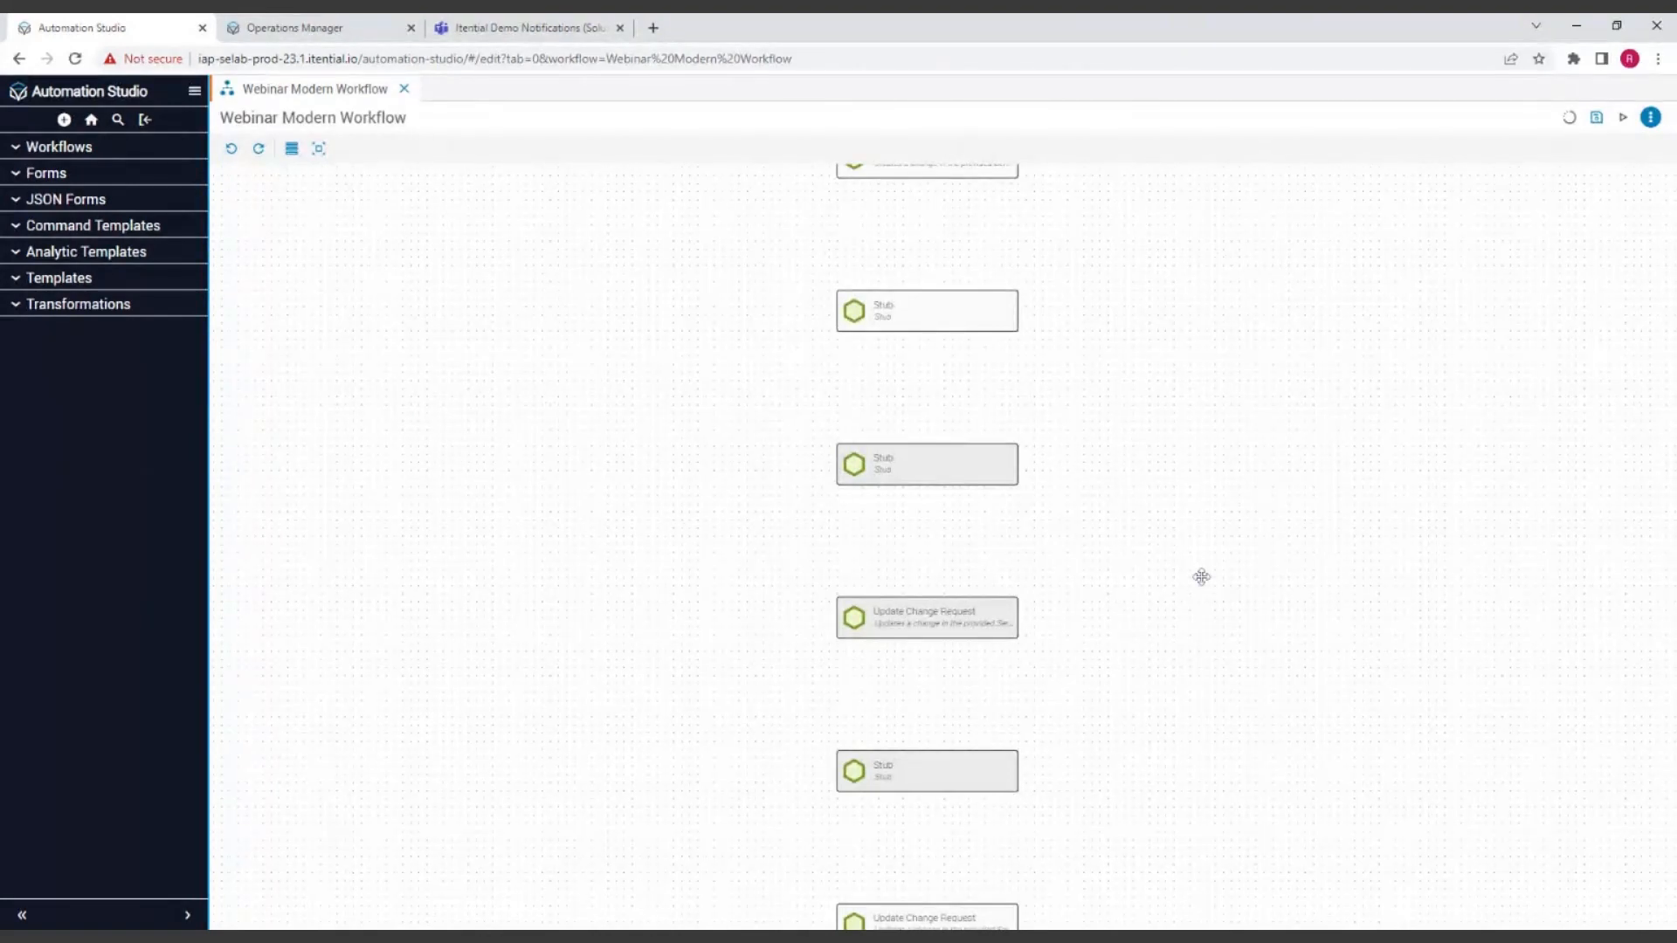
{"action": "left_click_drag", "start_coordinate": [1172, 502], "coordinate": [1181, 533]}
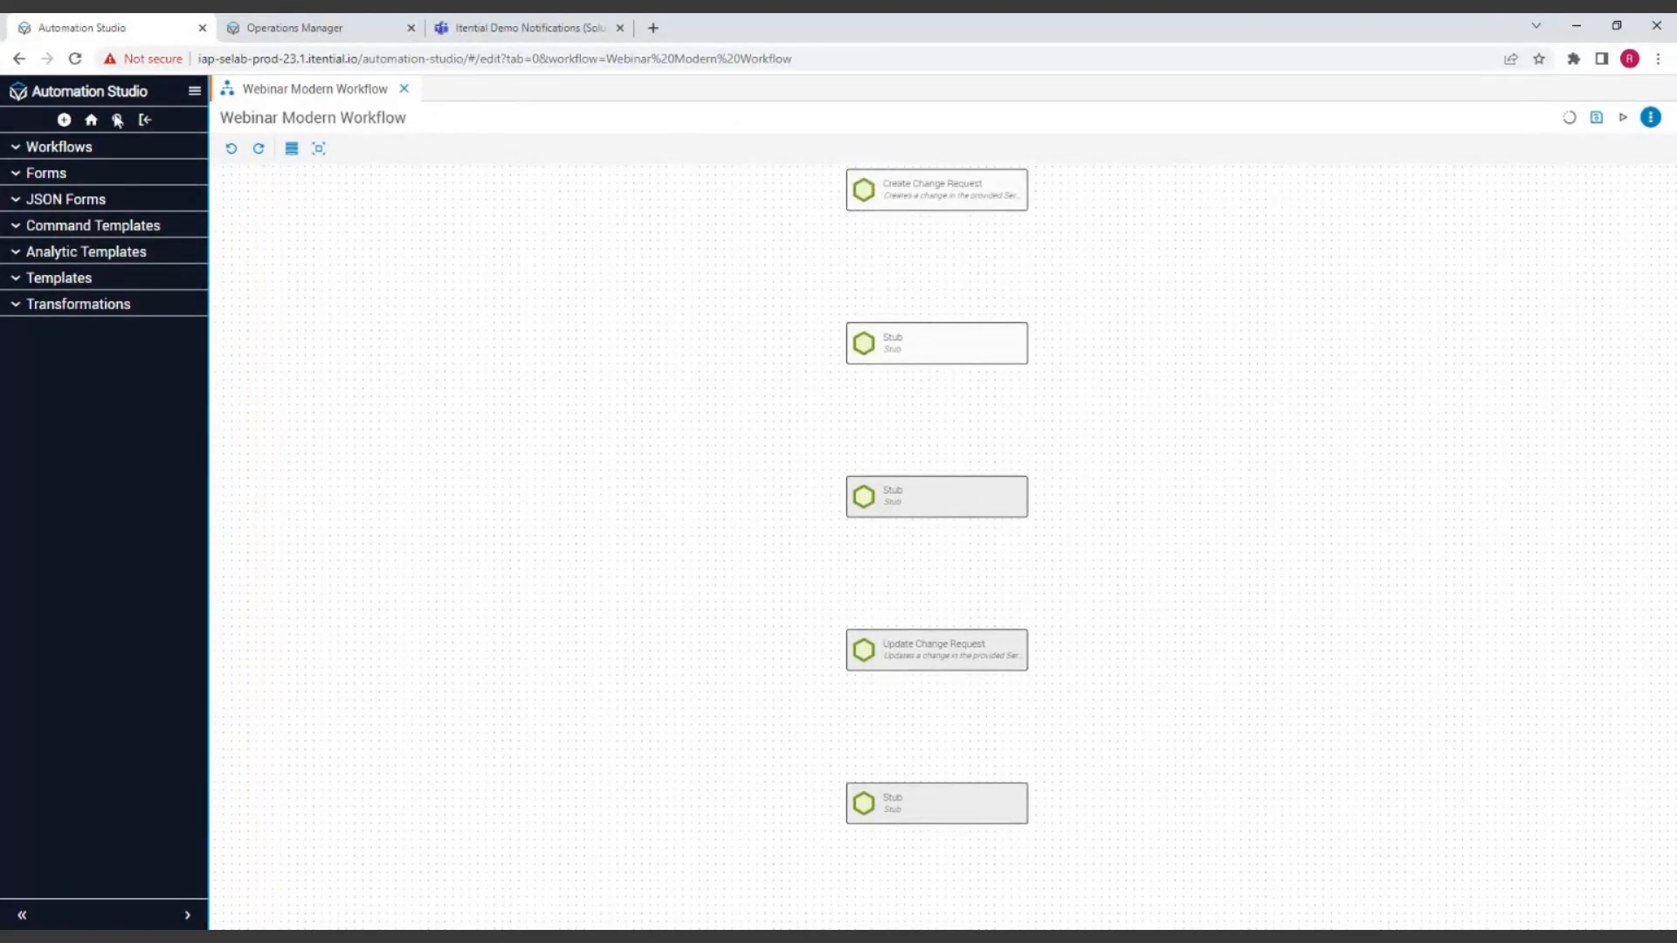
Step: Find the WorkFlowEngine Evaluation task by searching for "eval", add it to the canvas, and place it between the two upper Stub tasks
{"action": "left_click", "coordinate": [292, 148]}
{"action": "key", "text": "ctrl+a"}
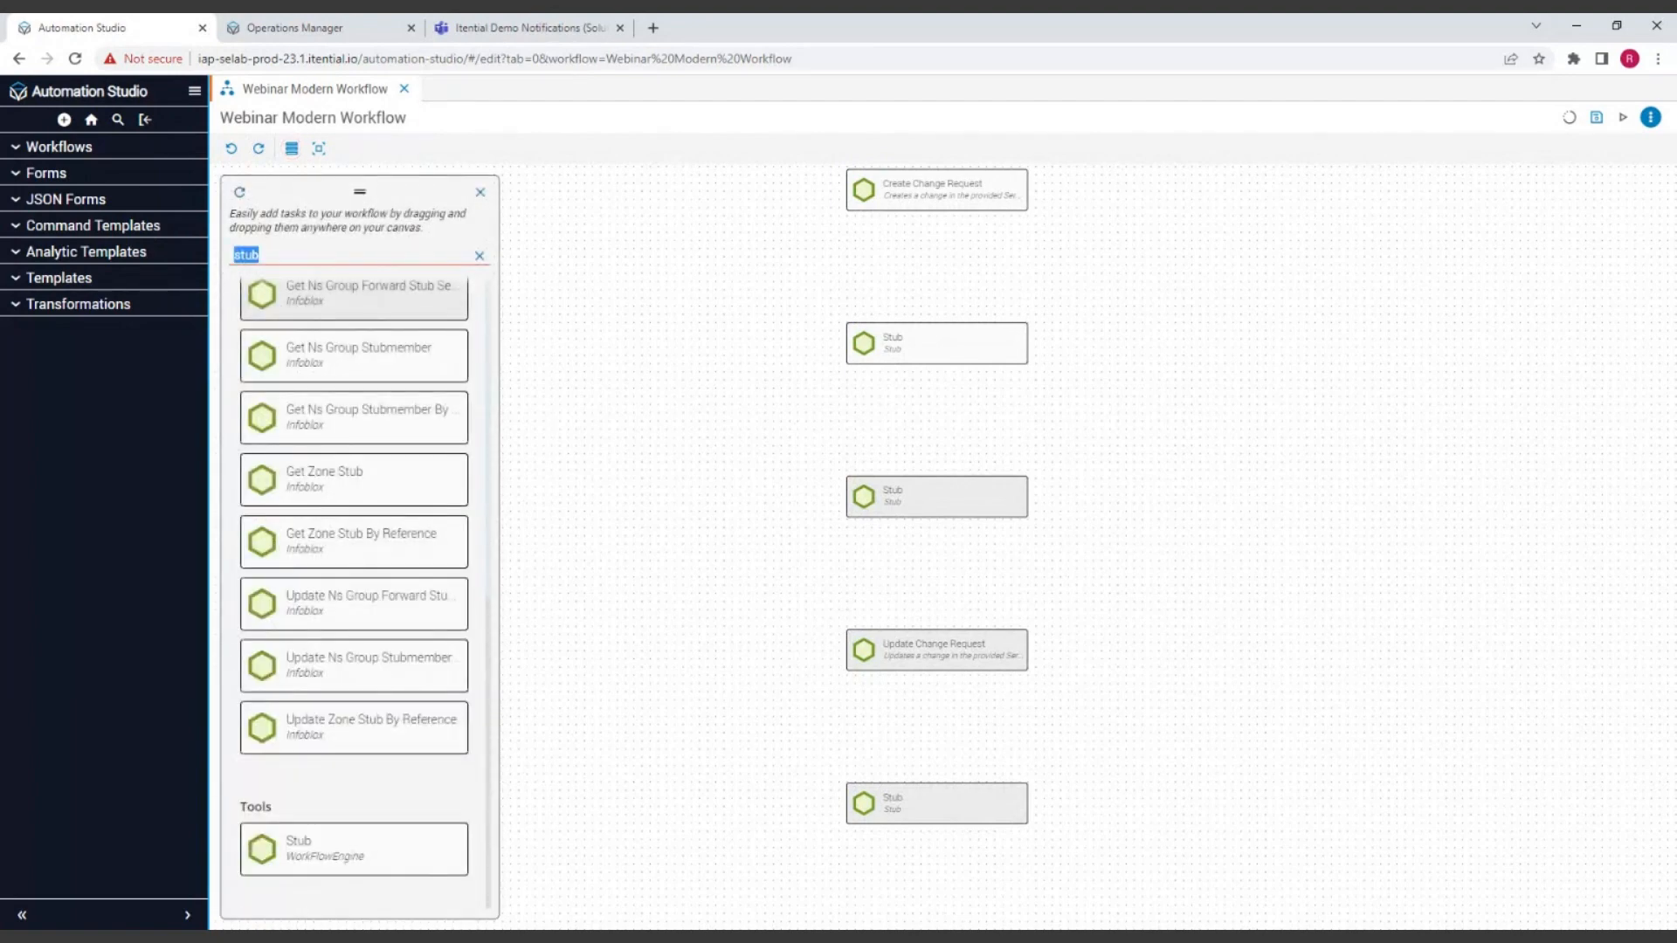
{"action": "type", "text": "eval"}
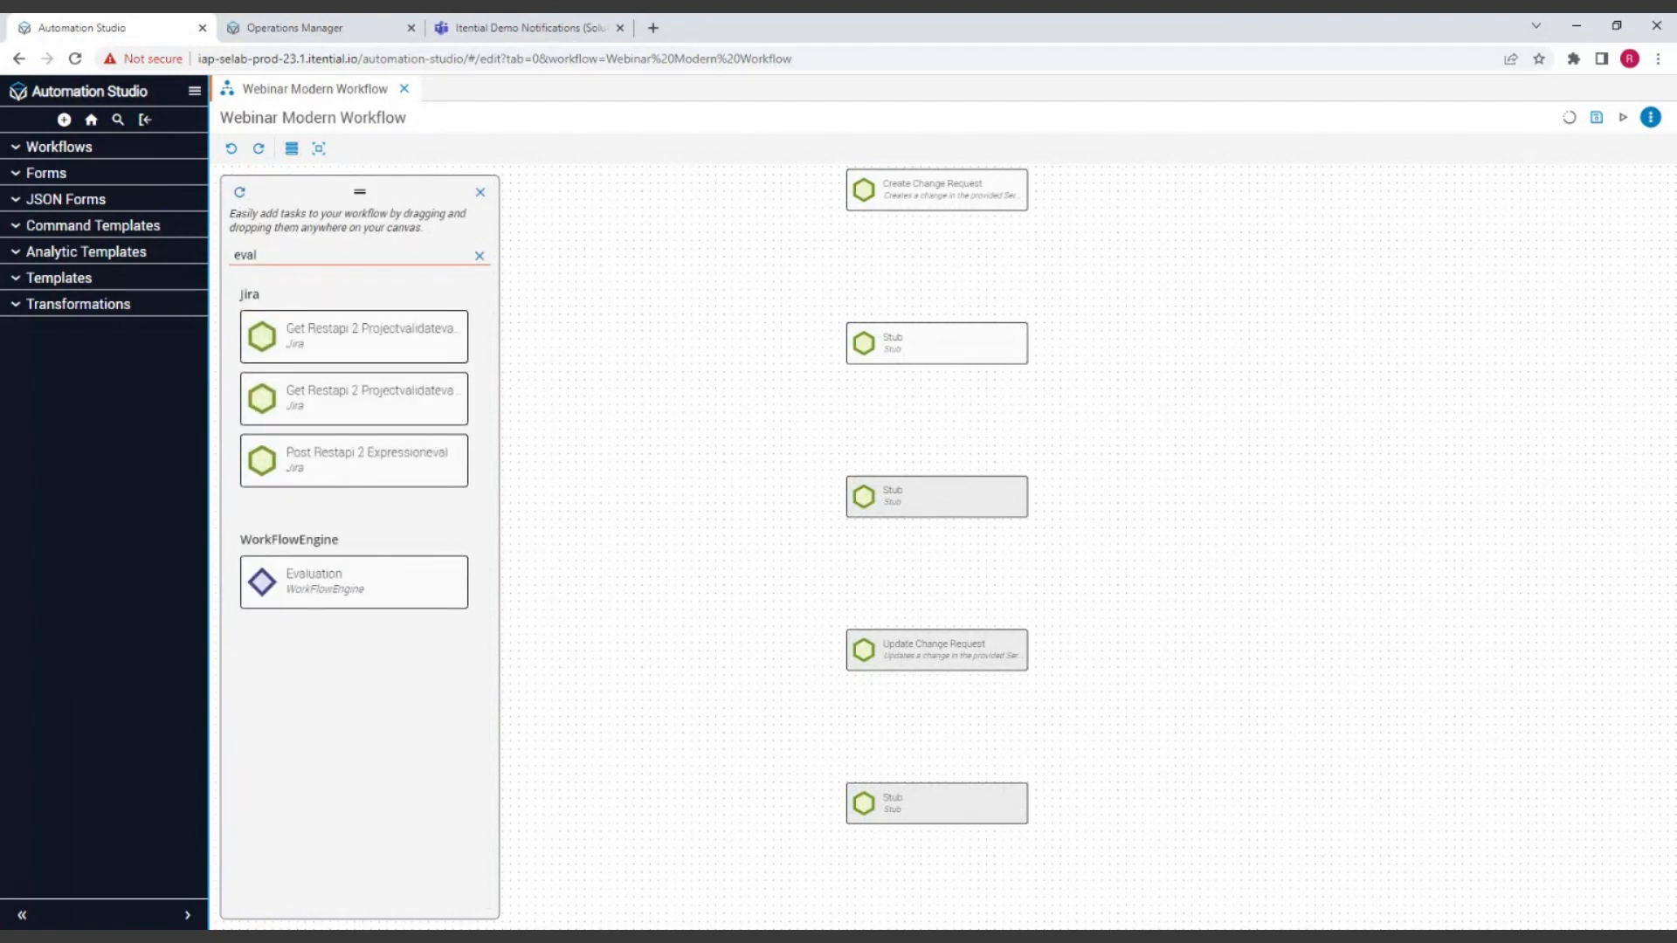
{"action": "left_click_drag", "start_coordinate": [279, 581], "coordinate": [676, 417]}
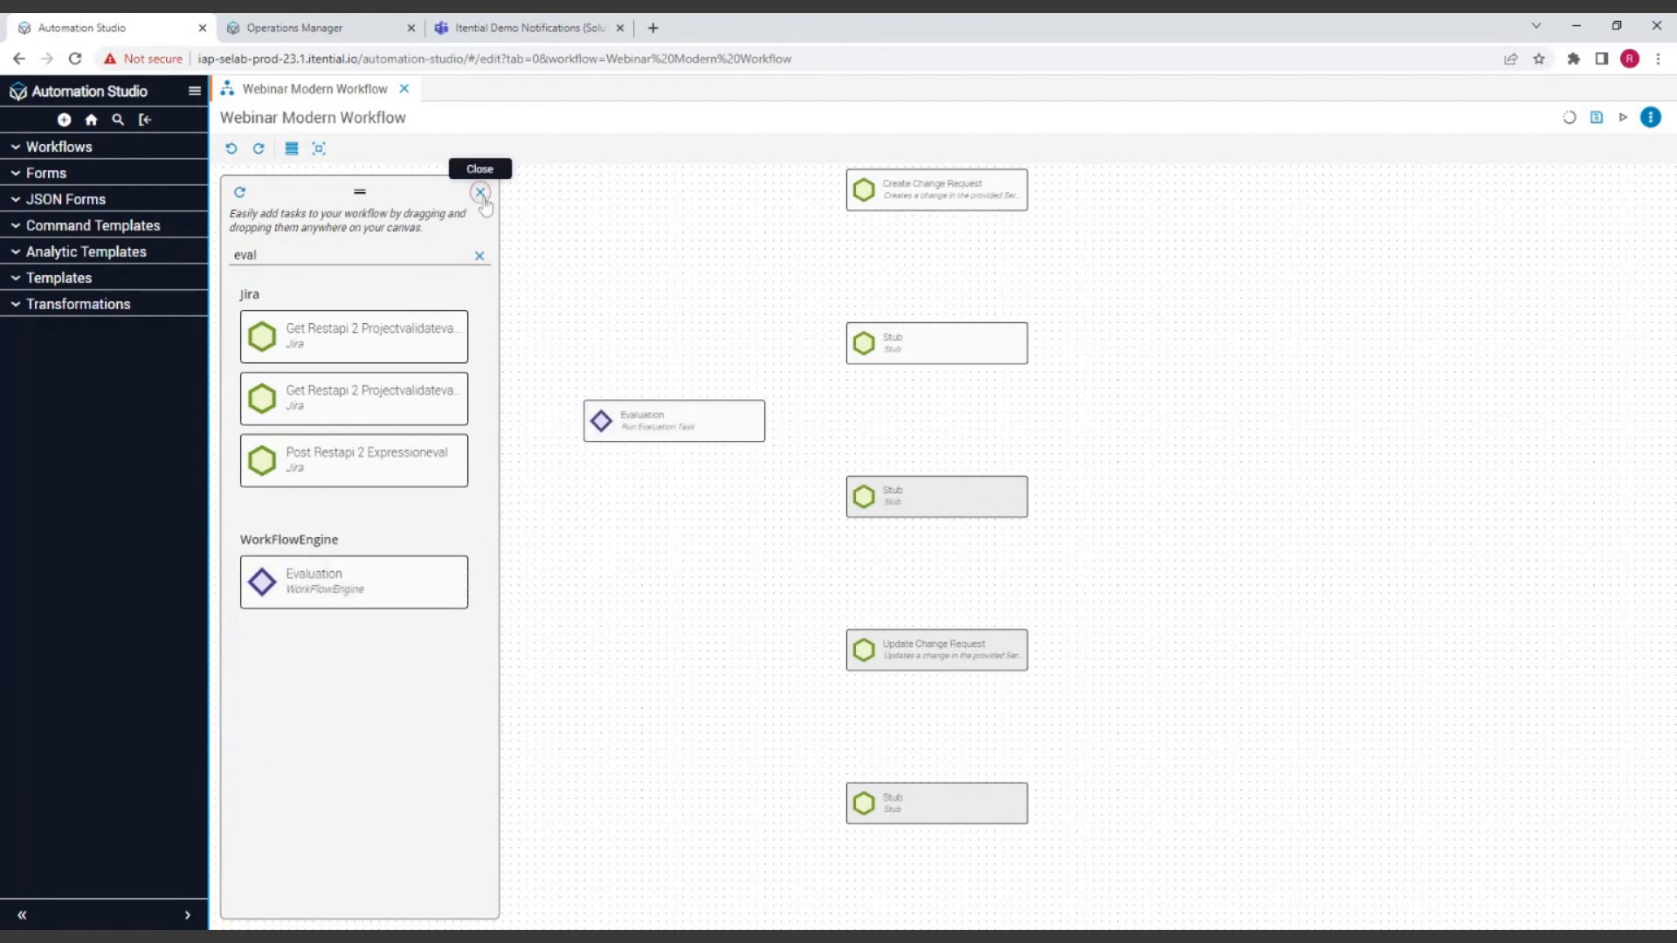
{"action": "left_click", "coordinate": [481, 192]}
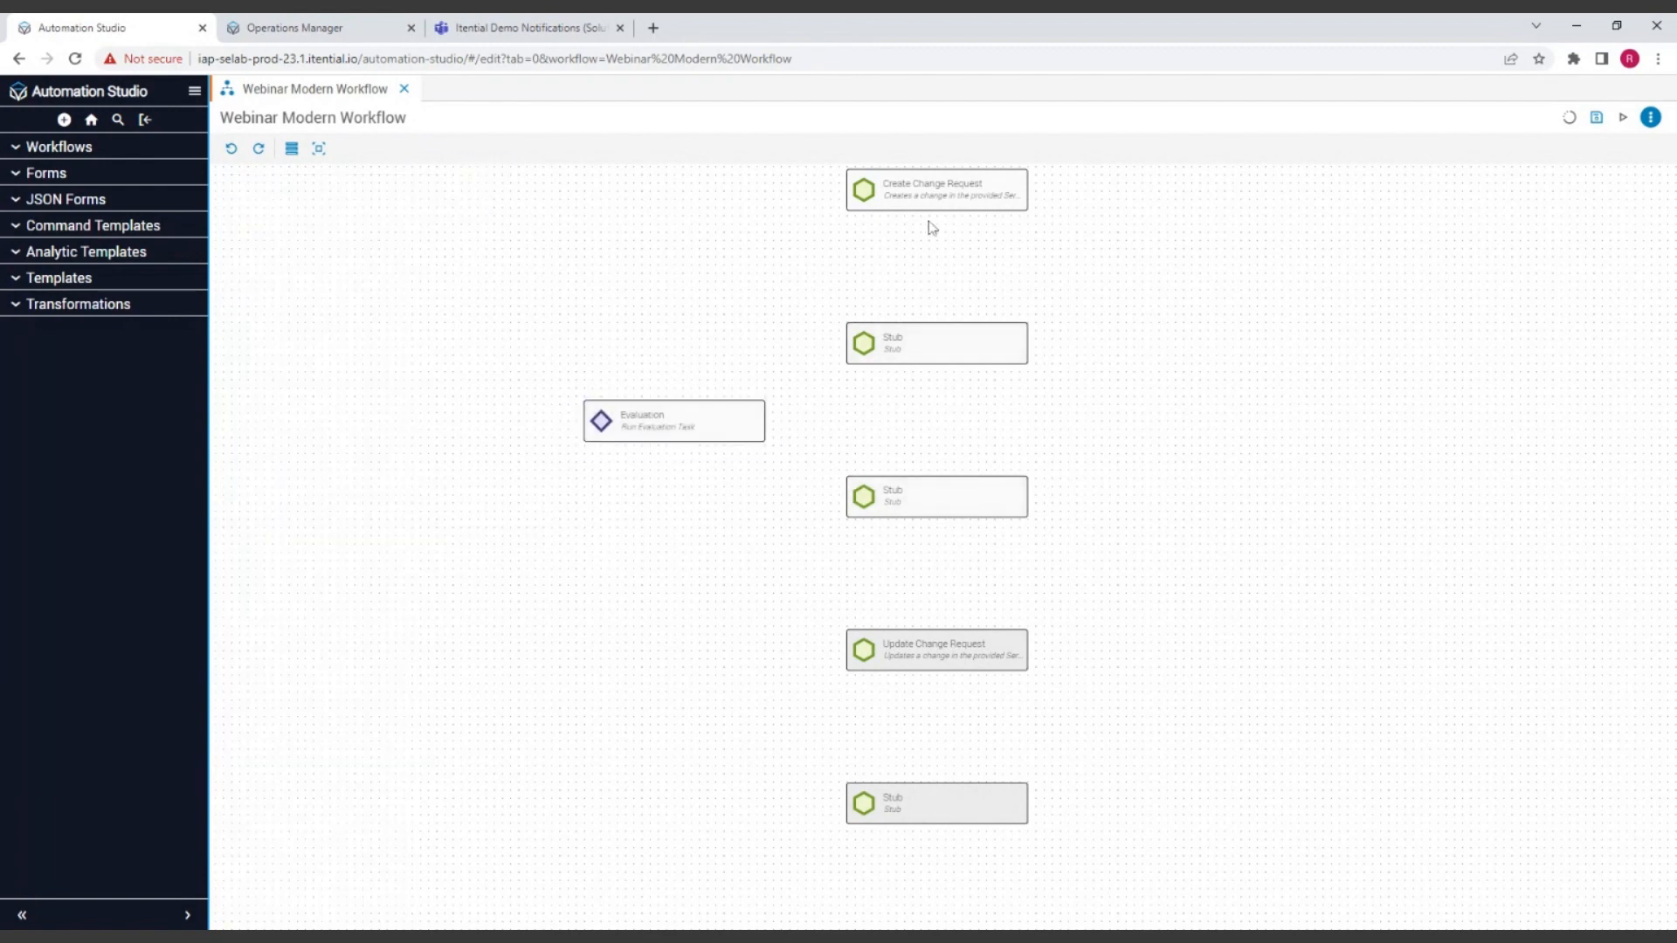
{"action": "left_click_drag", "start_coordinate": [680, 421], "coordinate": [930, 428]}
Step: Shift the Stub below Evaluation down, centre Evaluation between the two Stubs, and realign that Stub with the column
{"action": "left_click_drag", "start_coordinate": [932, 525], "coordinate": [924, 558]}
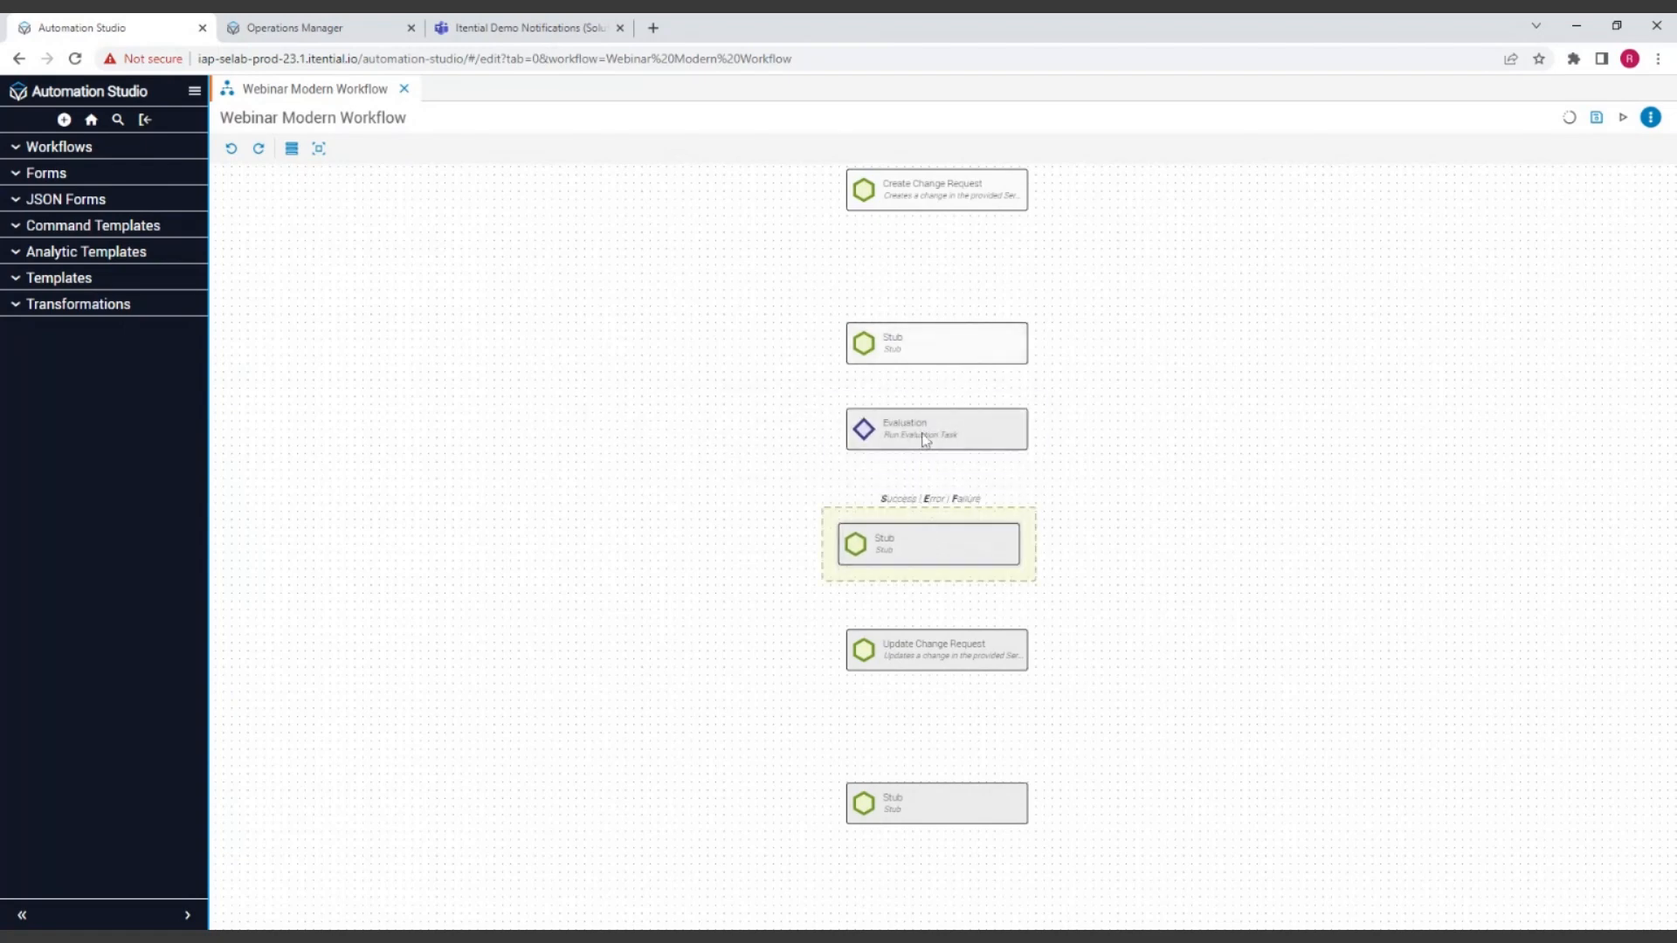
{"action": "left_click_drag", "start_coordinate": [926, 443], "coordinate": [927, 460]}
{"action": "left_click_drag", "start_coordinate": [909, 554], "coordinate": [918, 554]}
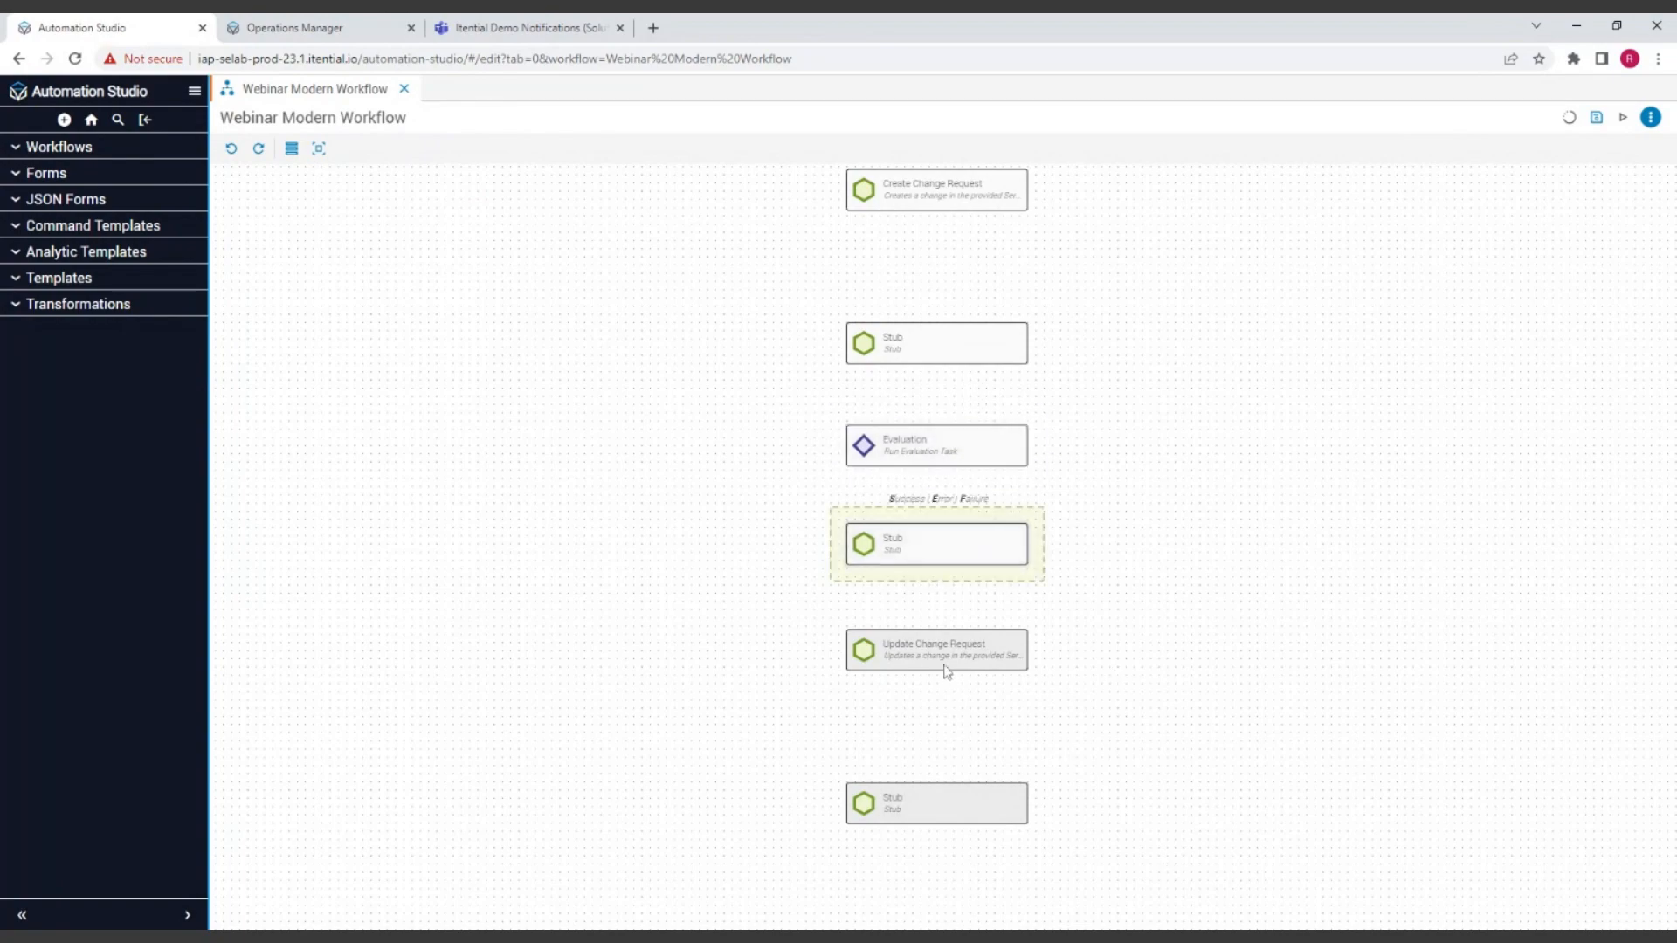
Step: Bring the lower Update Change Request, Stub and END nodes closer together beneath the Stub that follows Evaluation
{"action": "left_click_drag", "start_coordinate": [944, 665], "coordinate": [945, 674]}
{"action": "left_click_drag", "start_coordinate": [930, 801], "coordinate": [929, 762]}
{"action": "left_click_drag", "start_coordinate": [941, 843], "coordinate": [949, 703]}
{"action": "left_click_drag", "start_coordinate": [946, 802], "coordinate": [946, 724]}
{"action": "left_click_drag", "start_coordinate": [979, 898], "coordinate": [968, 719]}
{"action": "left_click_drag", "start_coordinate": [935, 783], "coordinate": [936, 668]}
Step: Move Create Change Request and START down closer to the first Stub, keeping them aligned with the column
{"action": "scroll", "coordinate": [1219, 385], "scroll_direction": "up", "scroll_amount": 3}
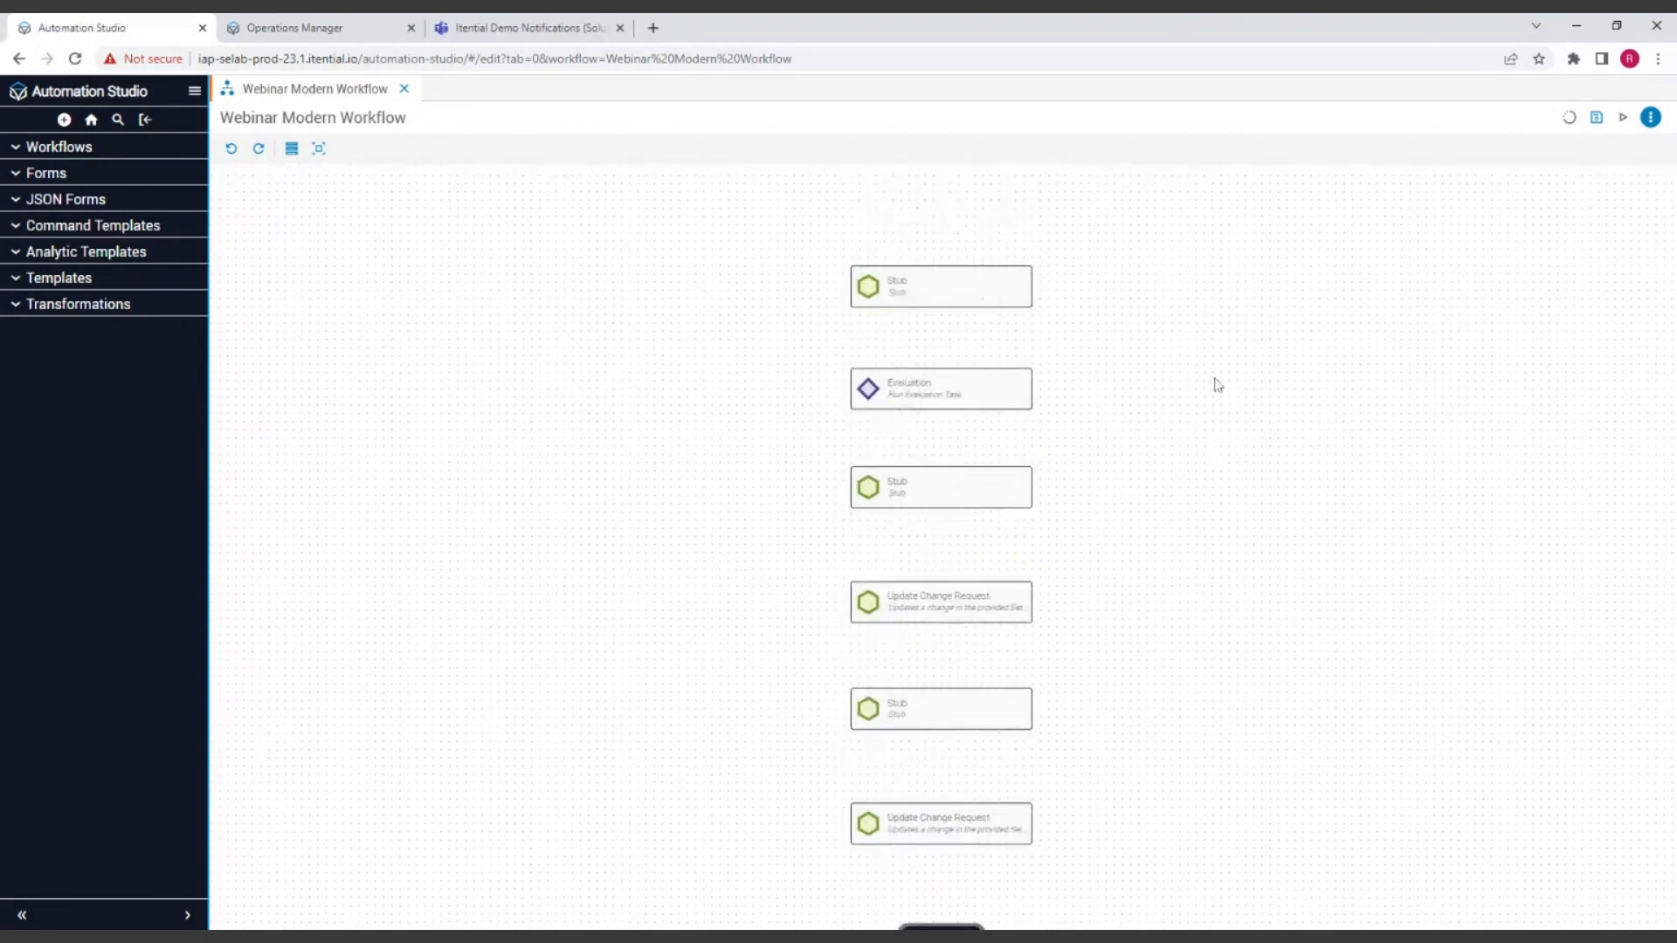
{"action": "scroll", "coordinate": [1219, 385], "scroll_direction": "up", "scroll_amount": 3}
{"action": "left_click_drag", "start_coordinate": [945, 329], "coordinate": [945, 362]}
{"action": "left_click_drag", "start_coordinate": [952, 183], "coordinate": [952, 242]}
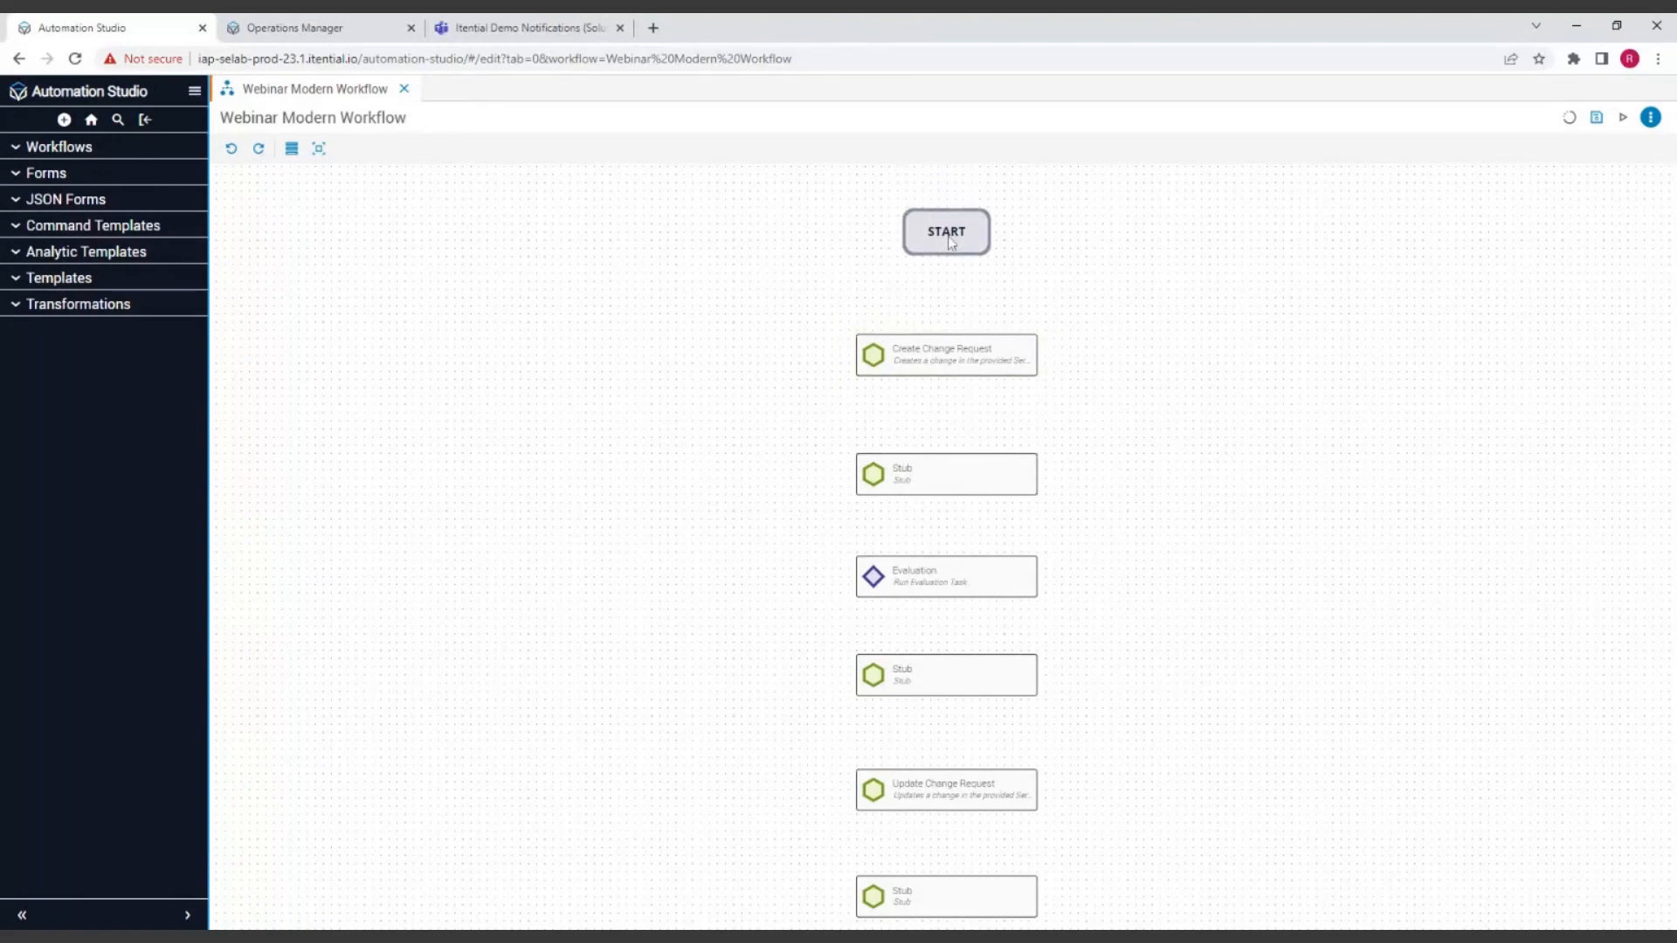
{"action": "left_click", "coordinate": [951, 242]}
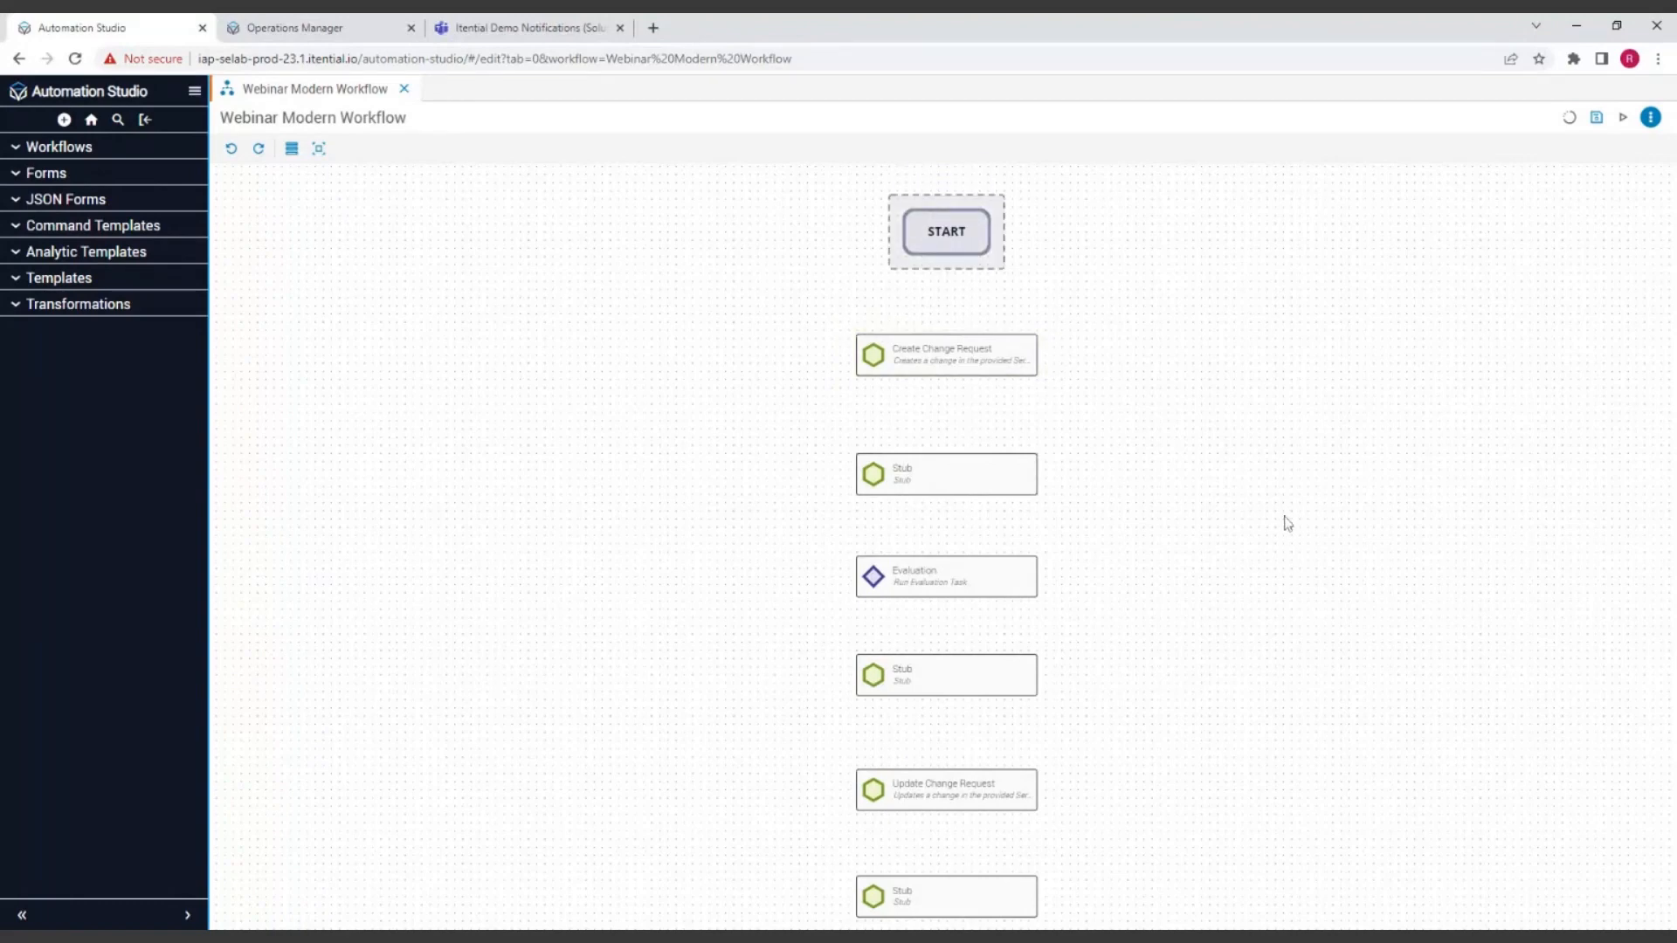
Step: Zoom the canvas in and out, then fit the whole workflow from START to END in view
{"action": "right_click", "coordinate": [1226, 441]}
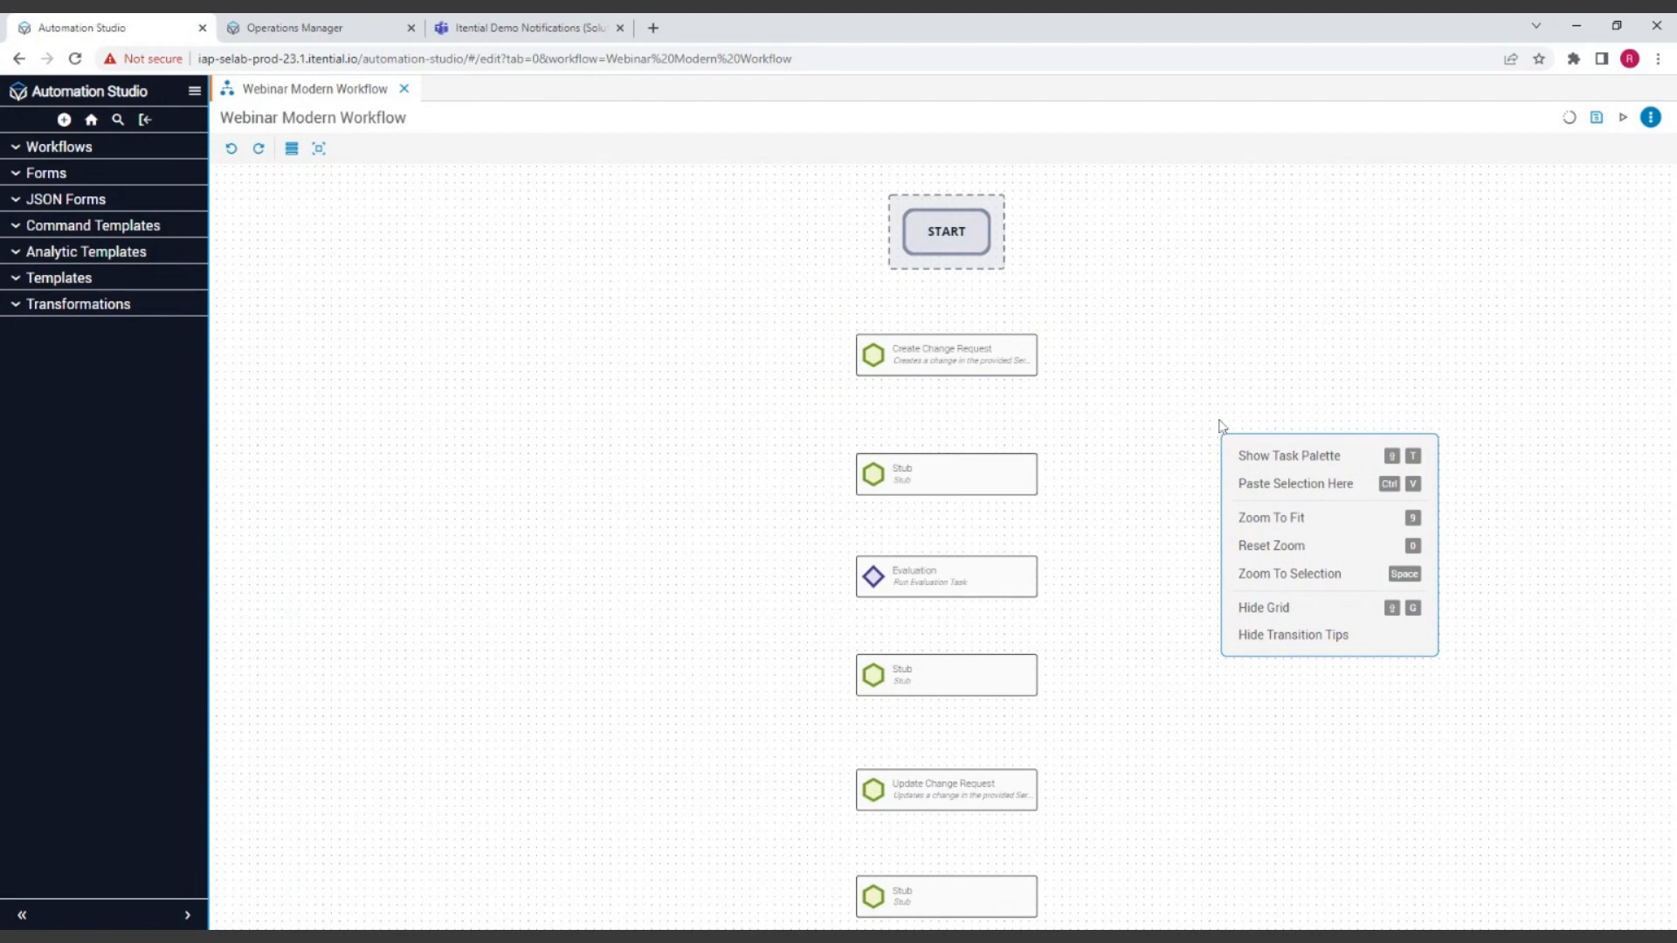
{"action": "left_click", "coordinate": [1094, 563]}
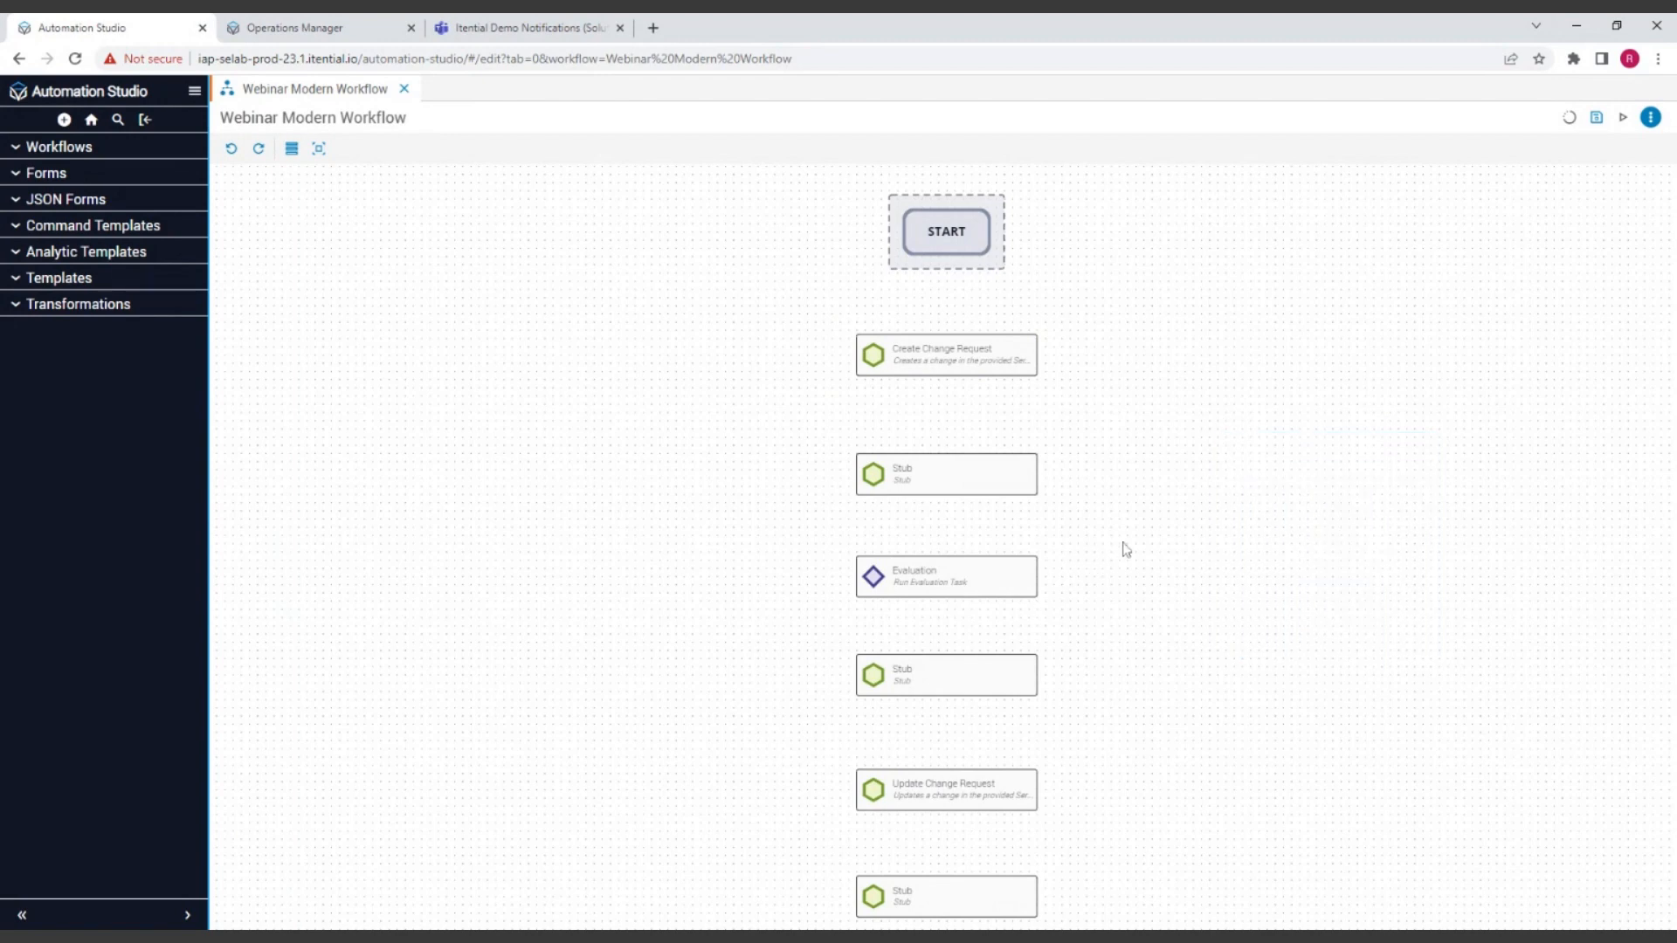
{"action": "scroll", "coordinate": [1123, 549], "scroll_direction": "up", "scroll_amount": 2}
{"action": "scroll", "coordinate": [1124, 548], "scroll_direction": "down", "scroll_amount": 2}
{"action": "scroll", "coordinate": [1139, 545], "scroll_direction": "up", "scroll_amount": 4}
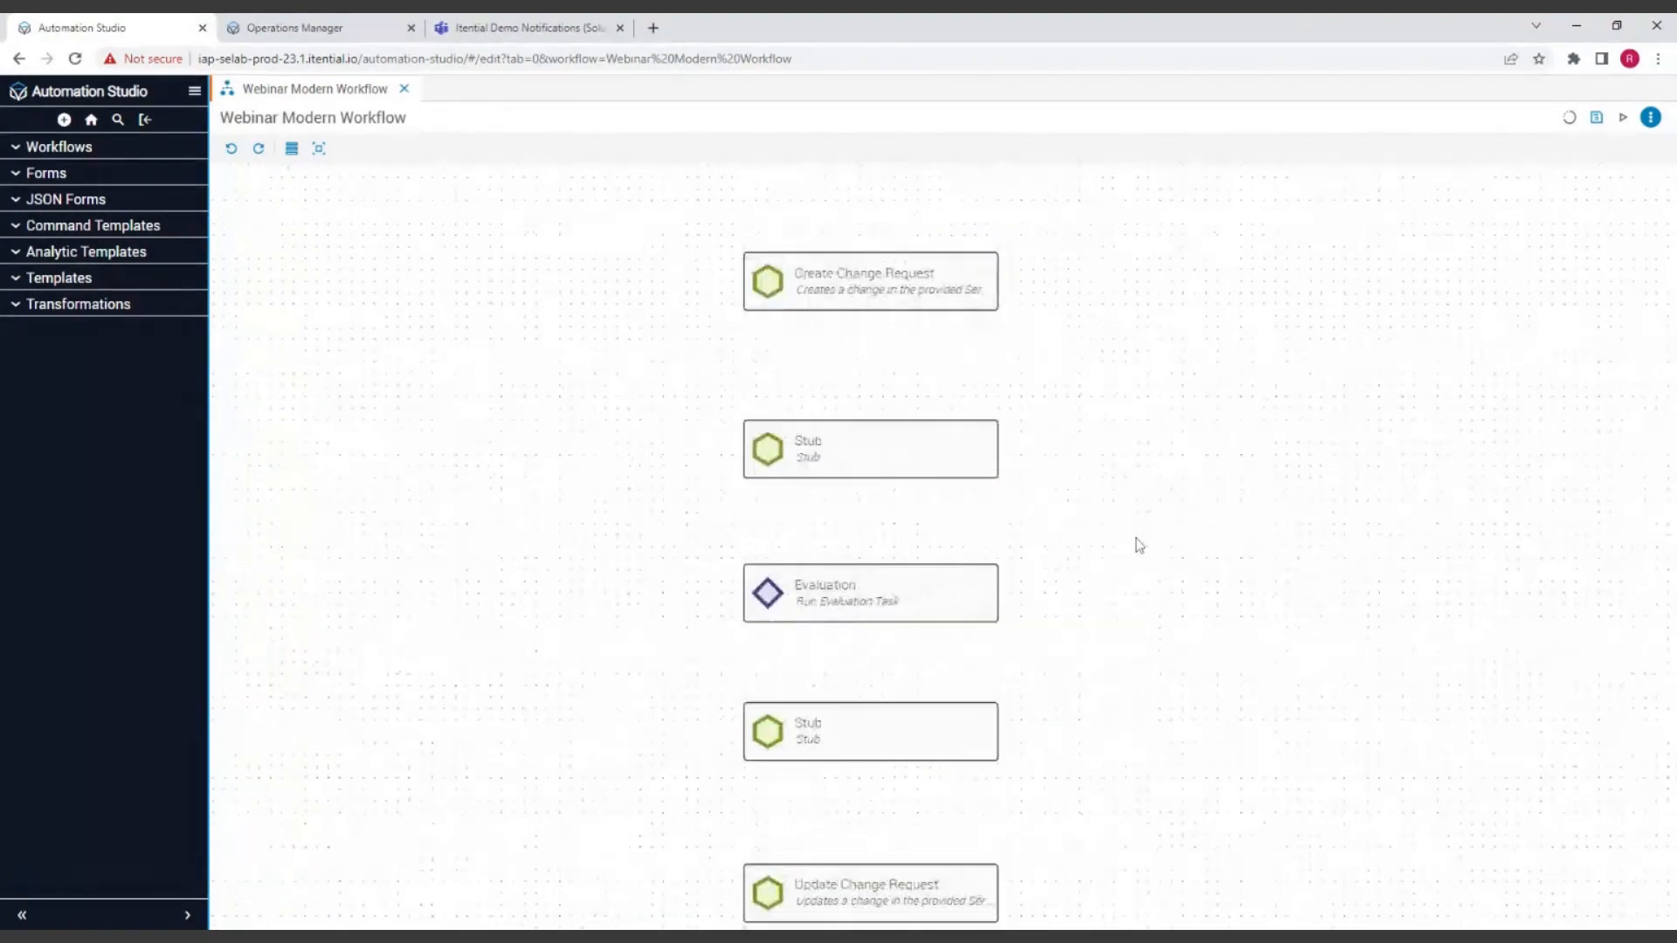
{"action": "scroll", "coordinate": [1139, 545], "scroll_direction": "down", "scroll_amount": 4}
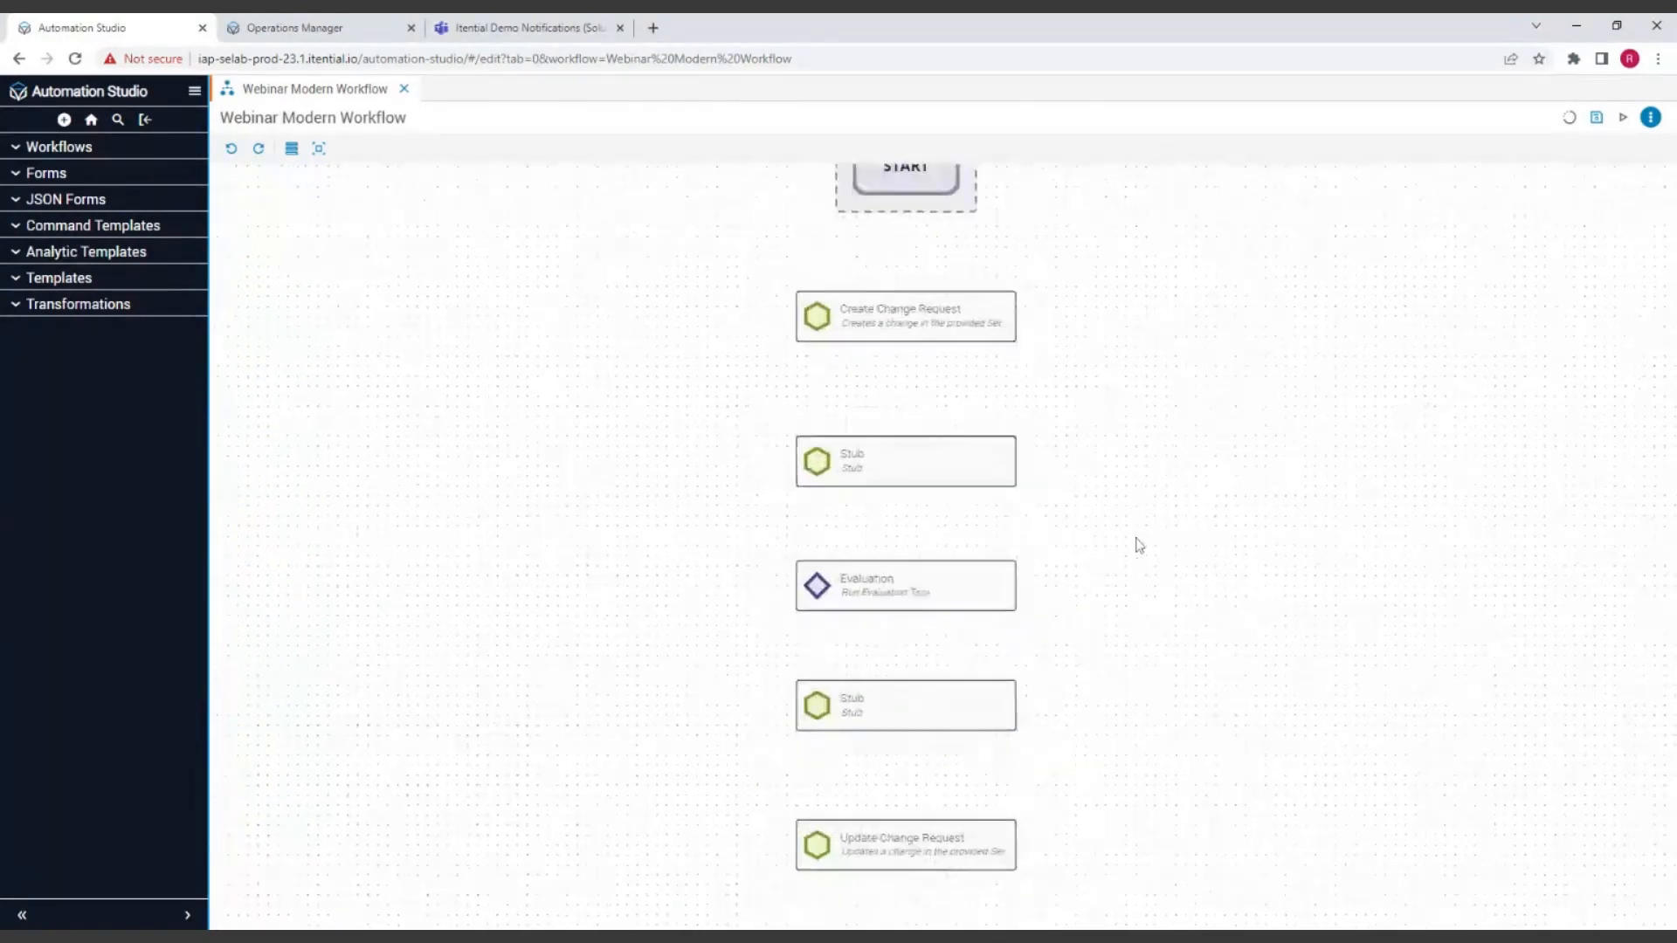
{"action": "right_click", "coordinate": [1178, 592]}
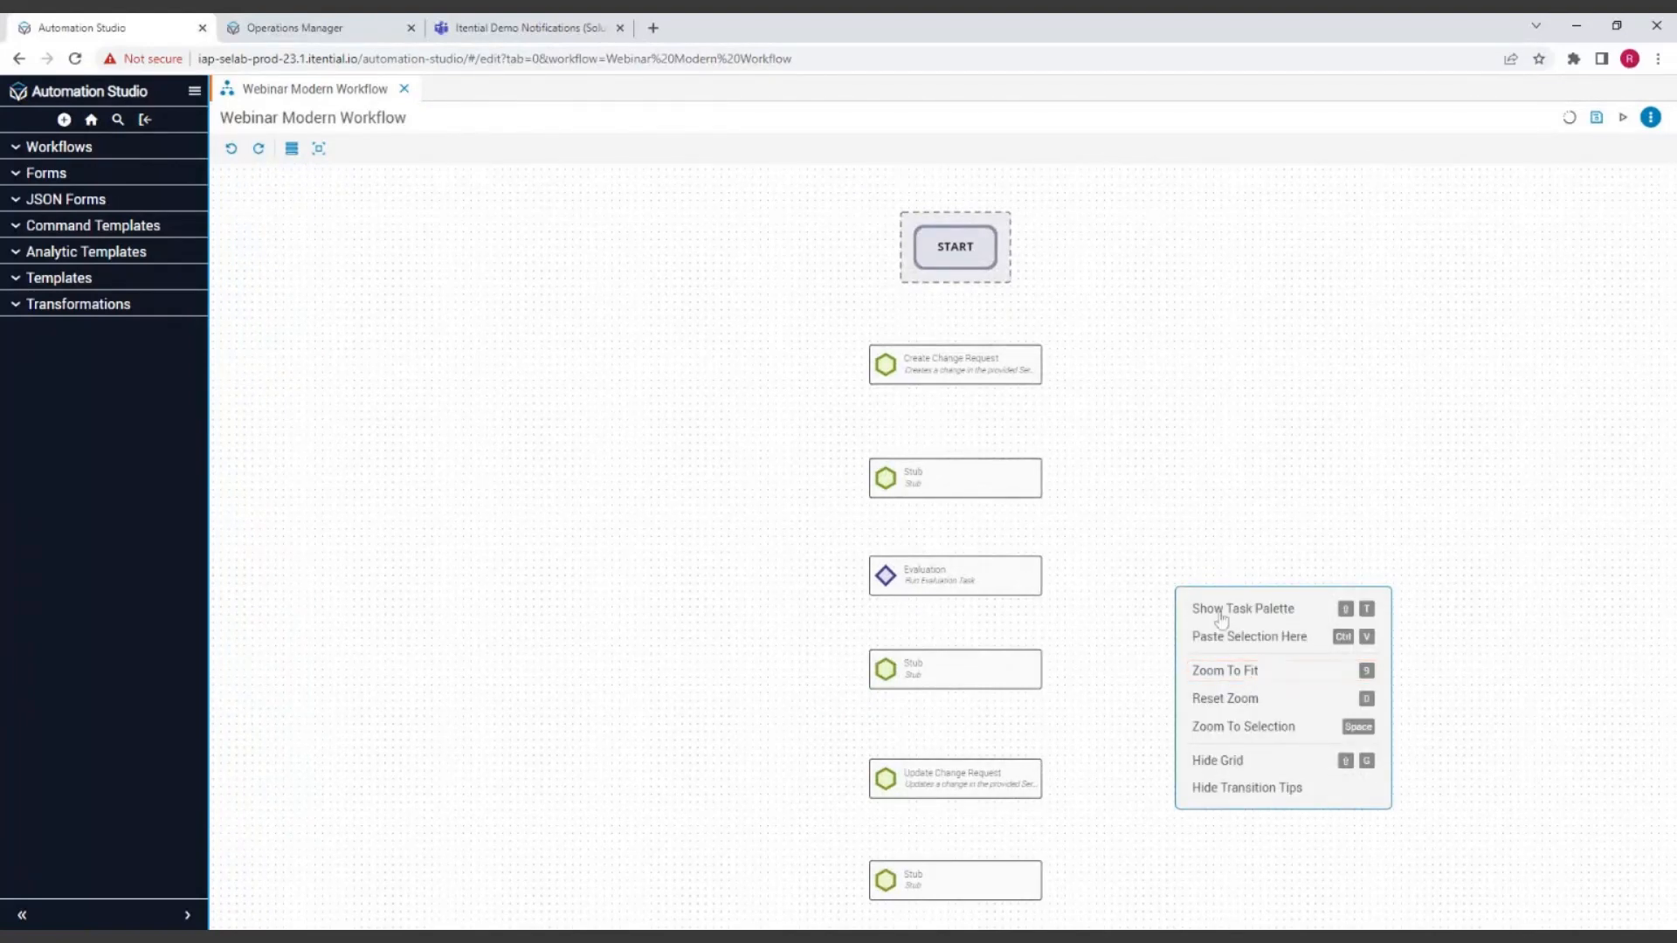
{"action": "left_click", "coordinate": [1226, 680]}
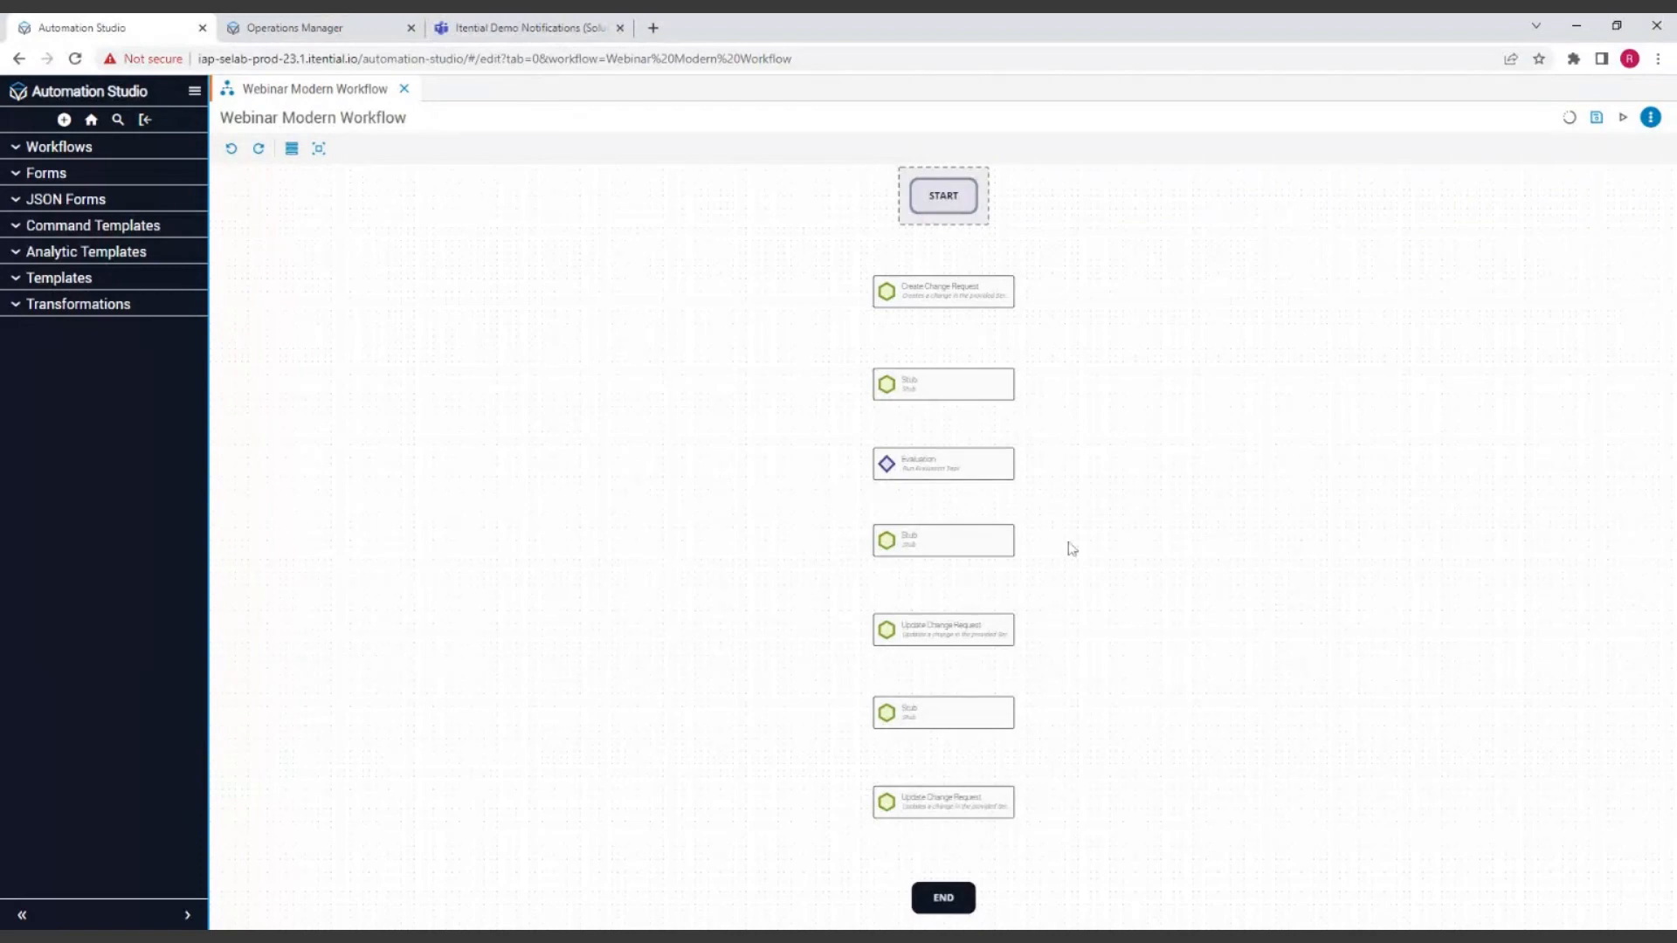
Step: Zoom the canvas to the selected Stub below Evaluation, then zoom back out to include its neighbouring tasks
{"action": "right_click", "coordinate": [1369, 453]}
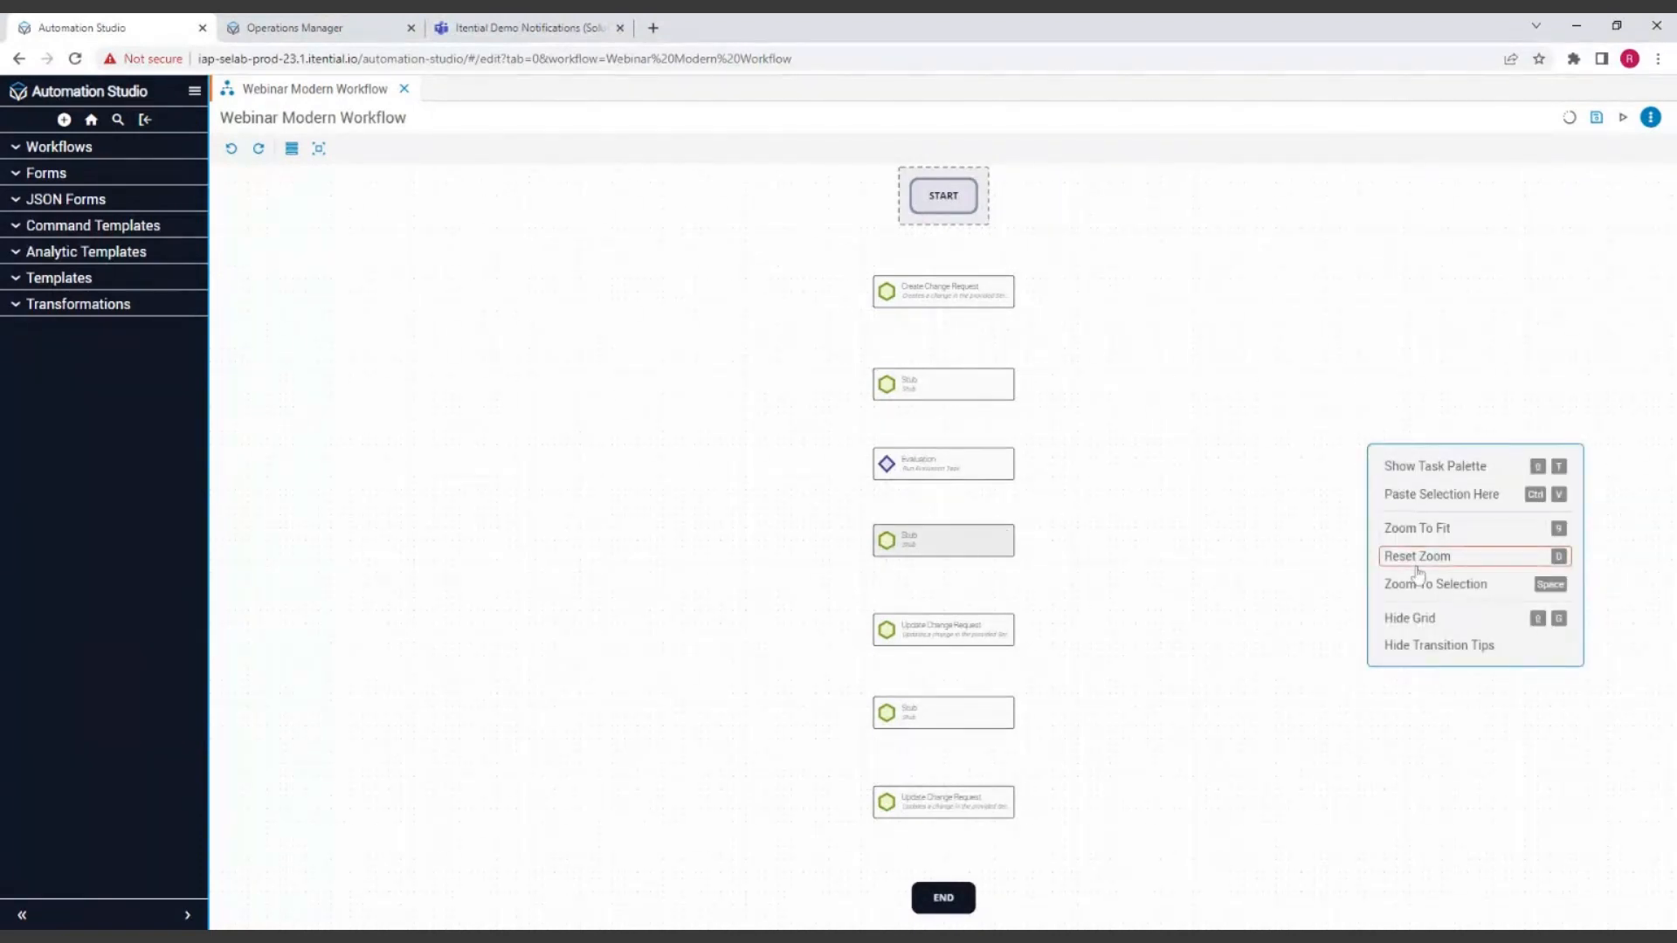
{"action": "left_click", "coordinate": [952, 541]}
{"action": "right_click", "coordinate": [1007, 547]}
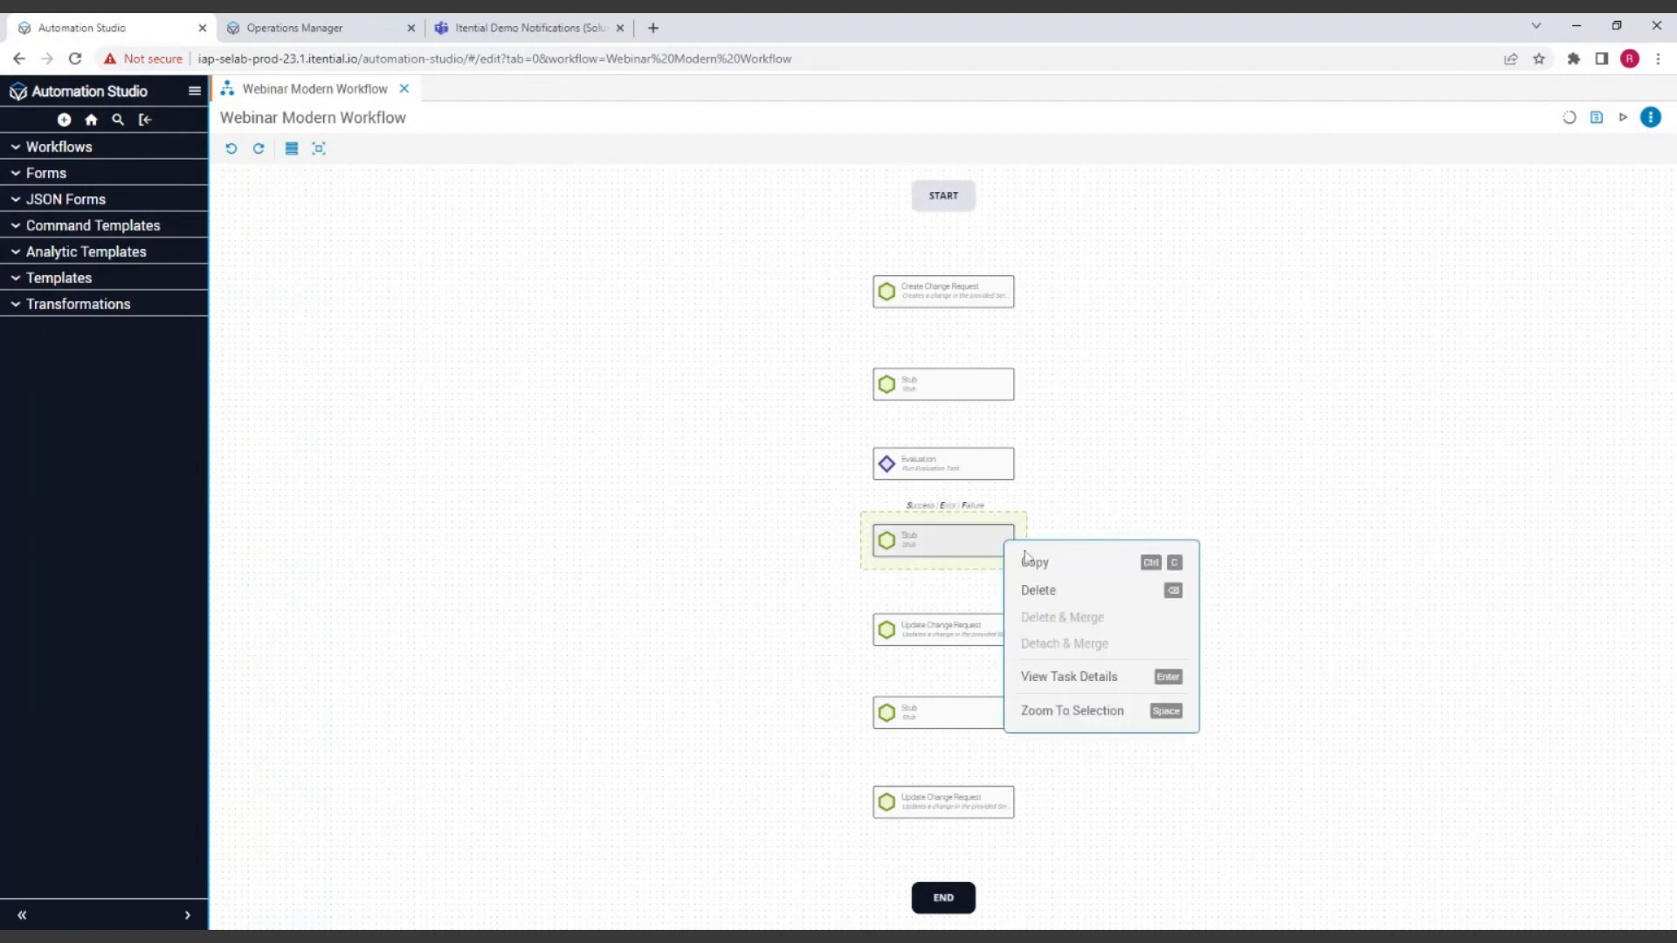
{"action": "left_click", "coordinate": [1102, 722]}
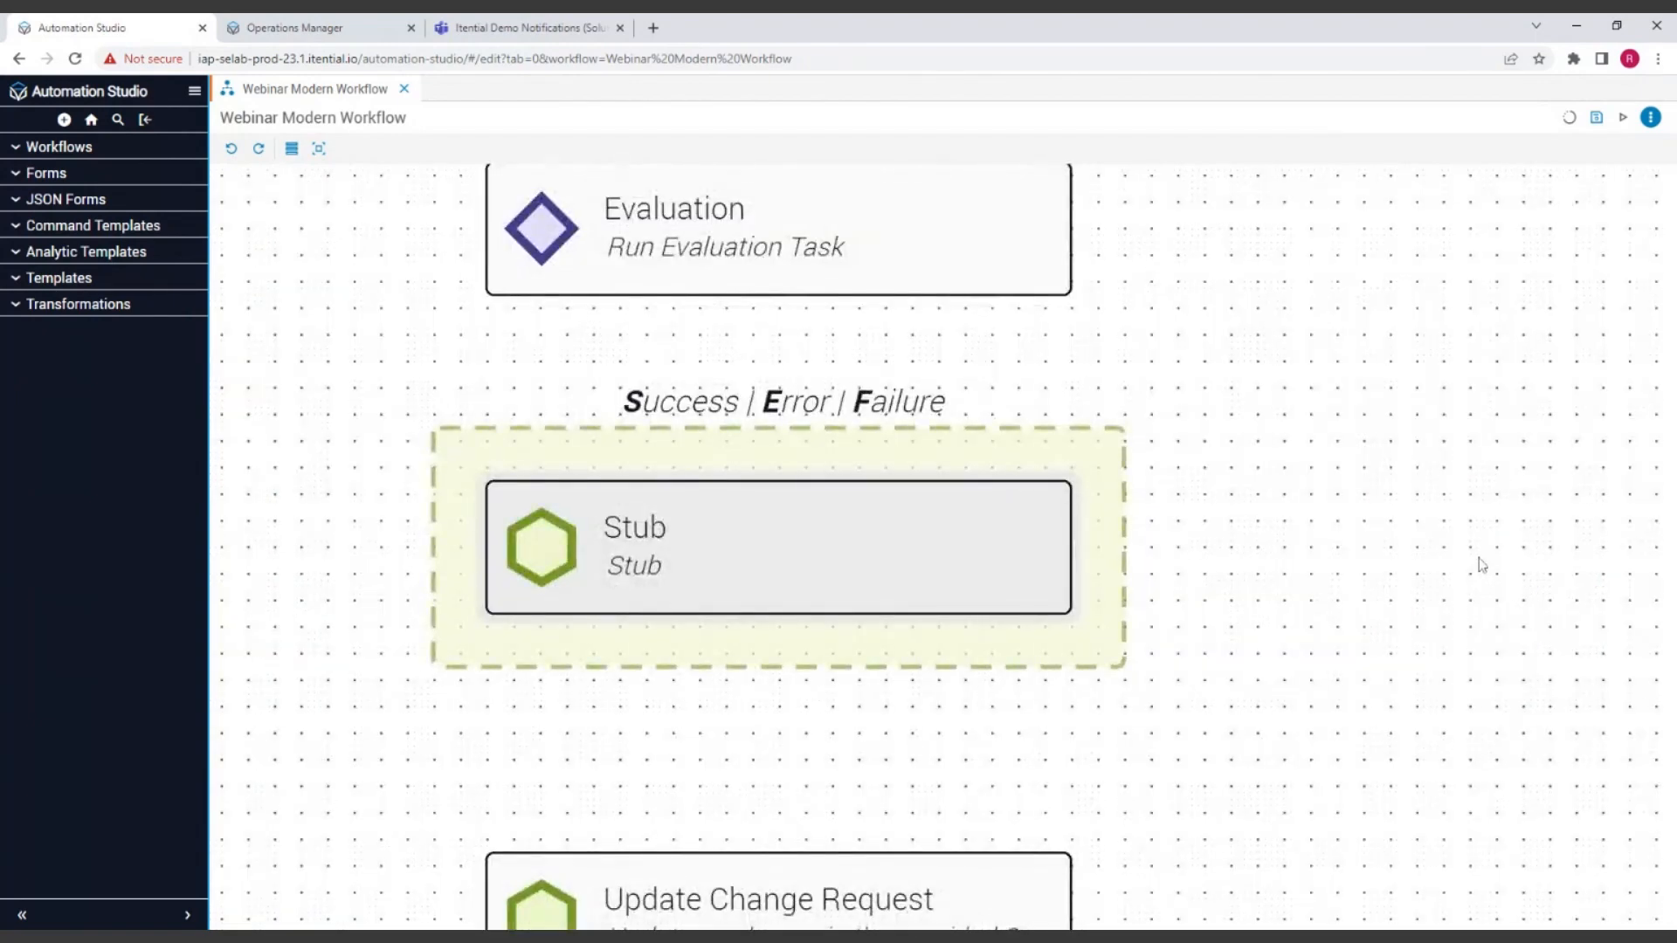
{"action": "scroll", "coordinate": [1213, 496], "scroll_direction": "down", "scroll_amount": 4}
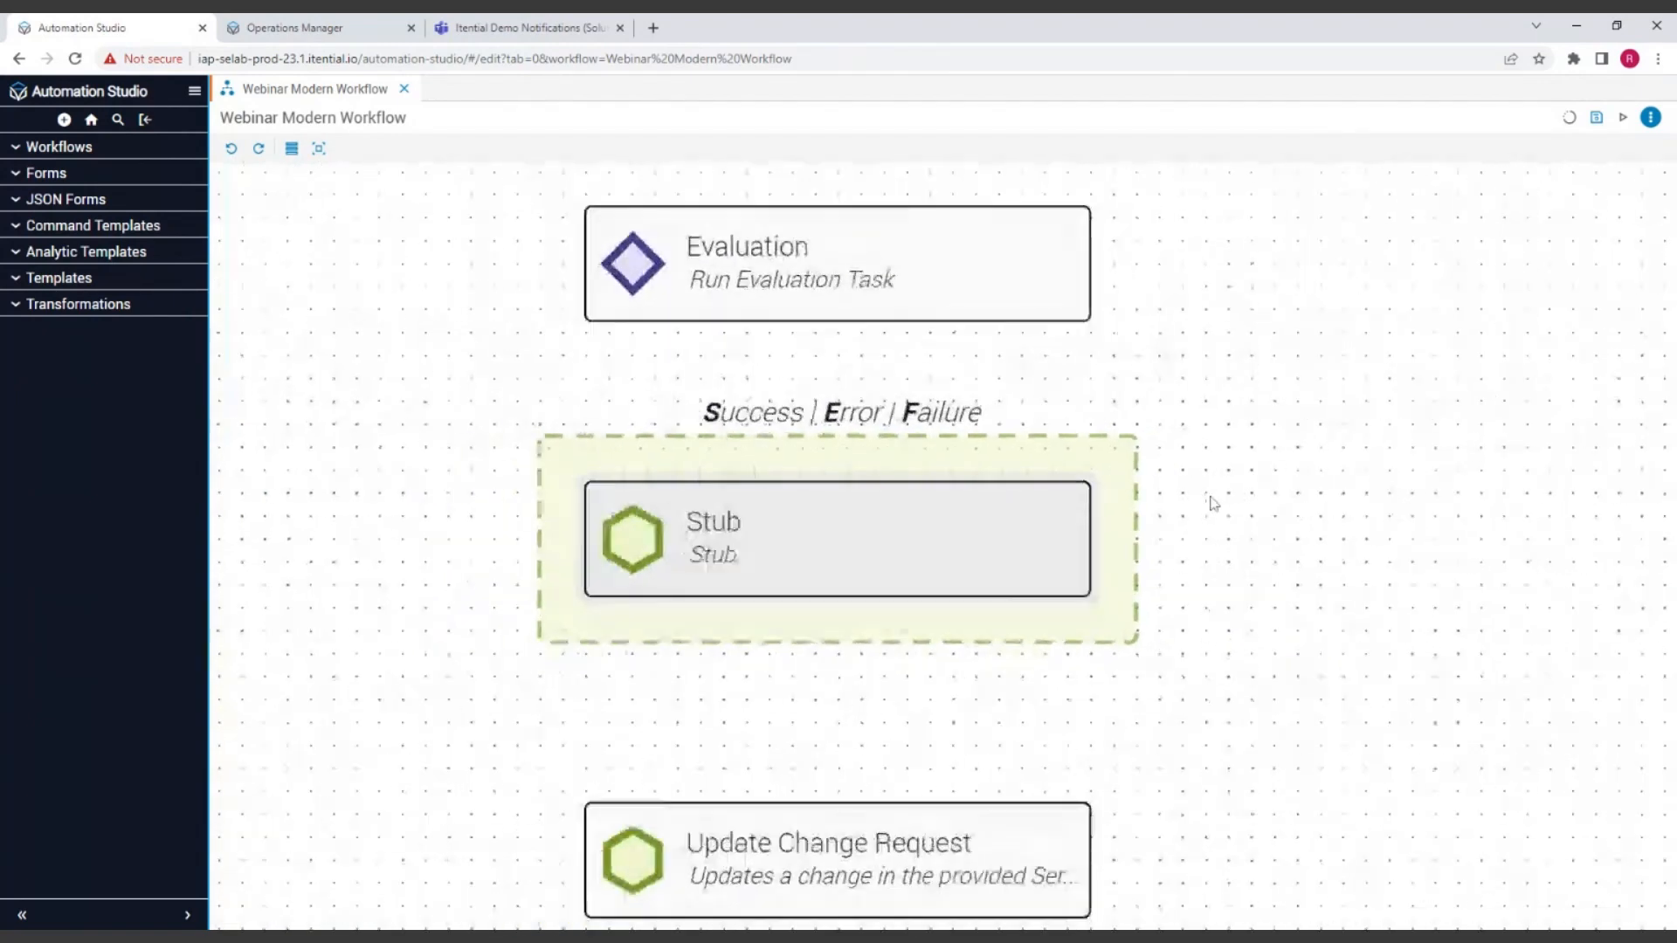
{"action": "scroll", "coordinate": [1330, 470], "scroll_direction": "down", "scroll_amount": 3}
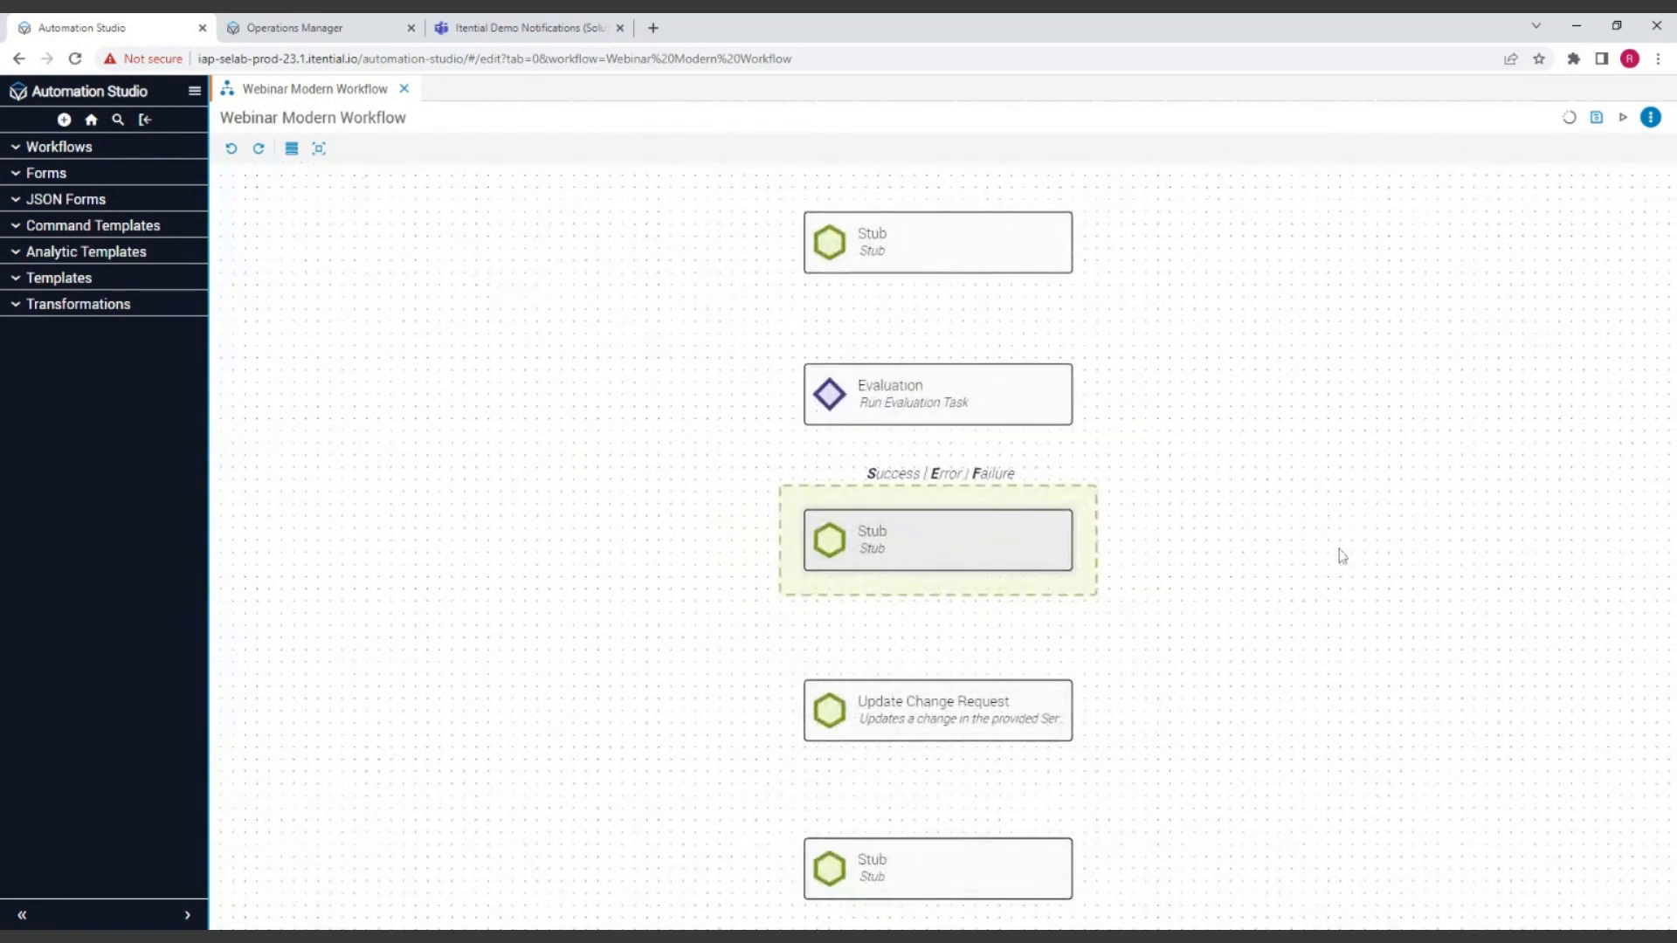
Step: Alternate the canvas between Zoom To Fit and Reset Zoom, ending with the whole workflow fitted in view
{"action": "right_click", "coordinate": [1286, 472]}
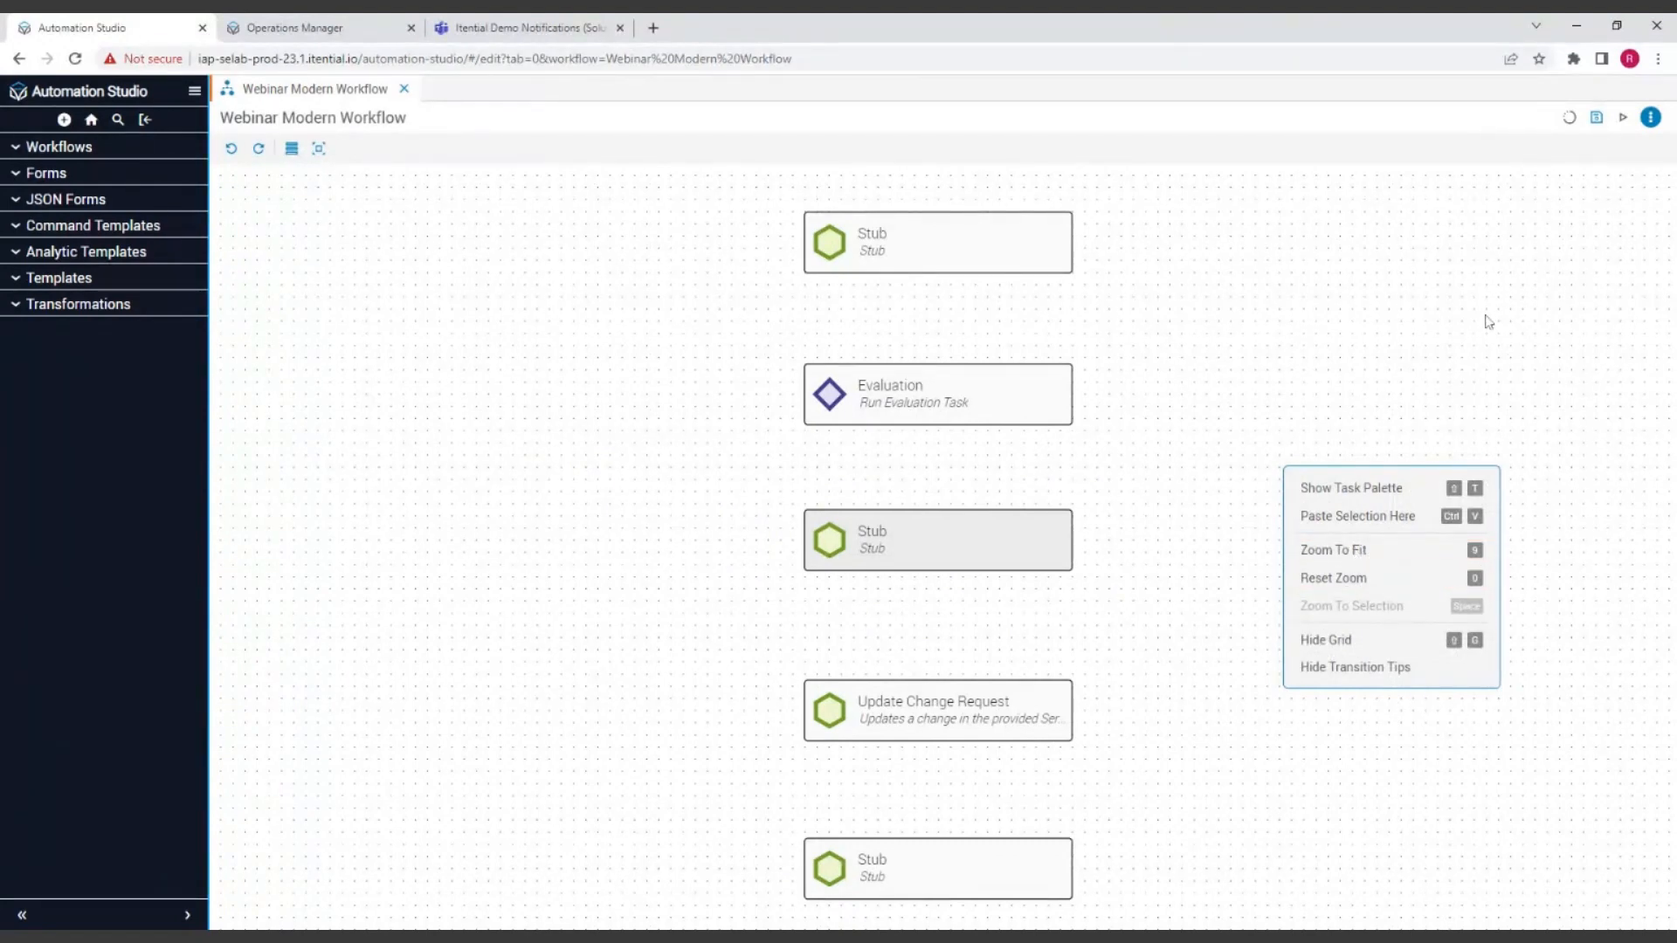
{"action": "key", "text": "9"}
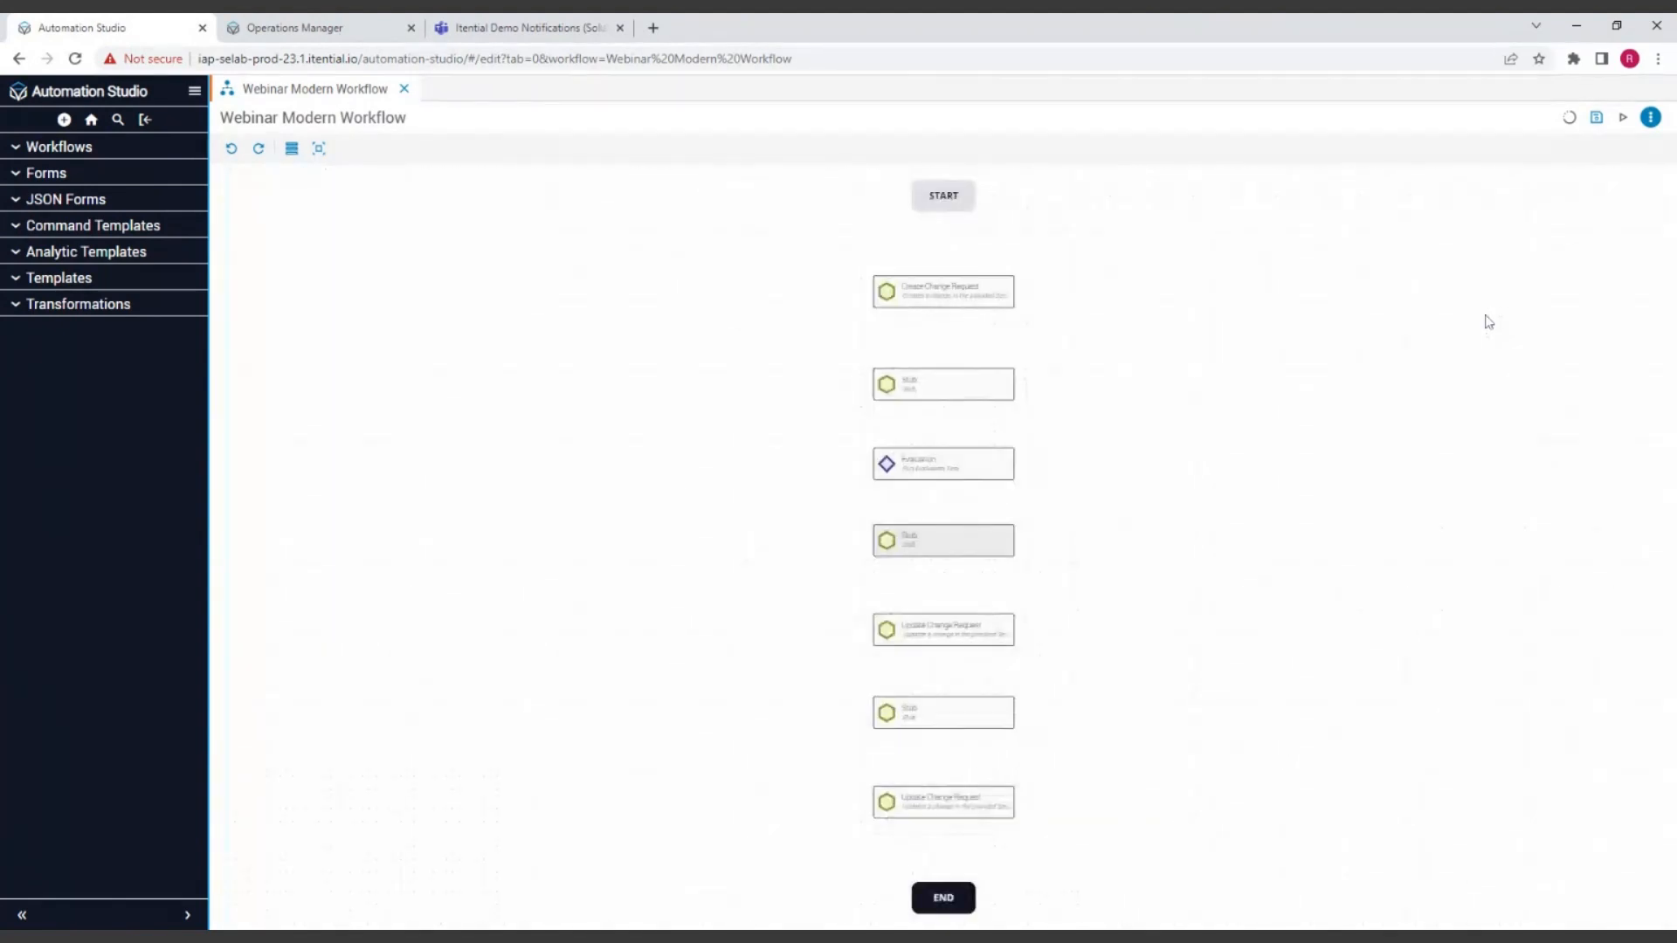
{"action": "key", "text": "0"}
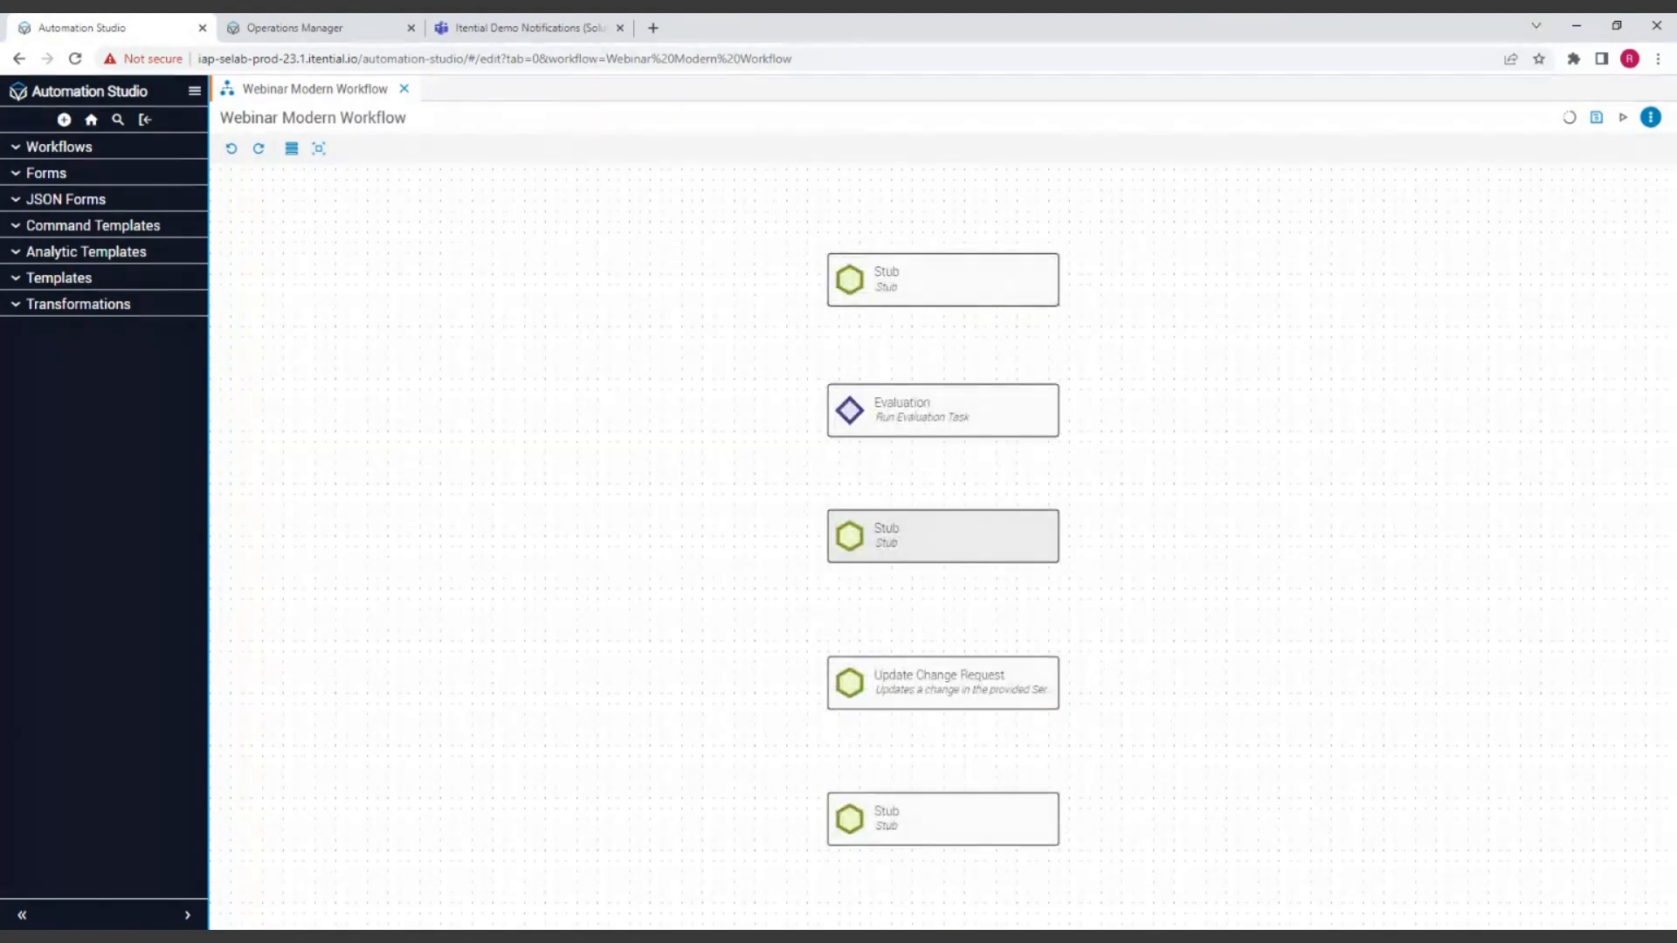
{"action": "key", "text": "9"}
{"action": "key", "text": "0"}
{"action": "key", "text": "9"}
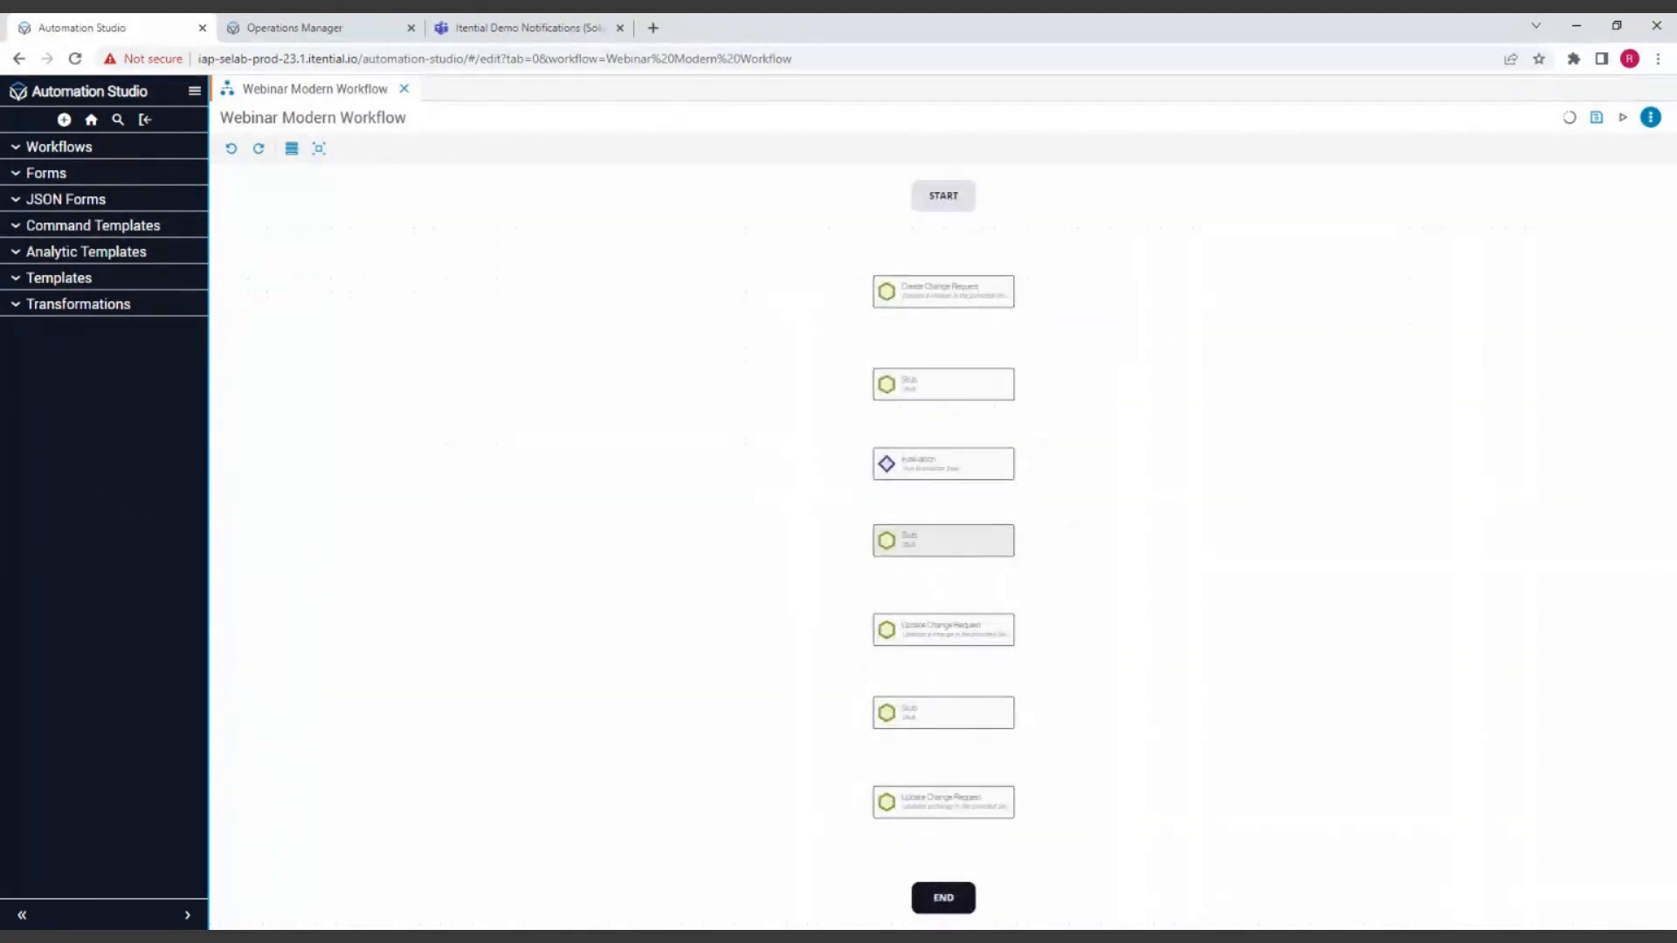
{"action": "key", "text": "0"}
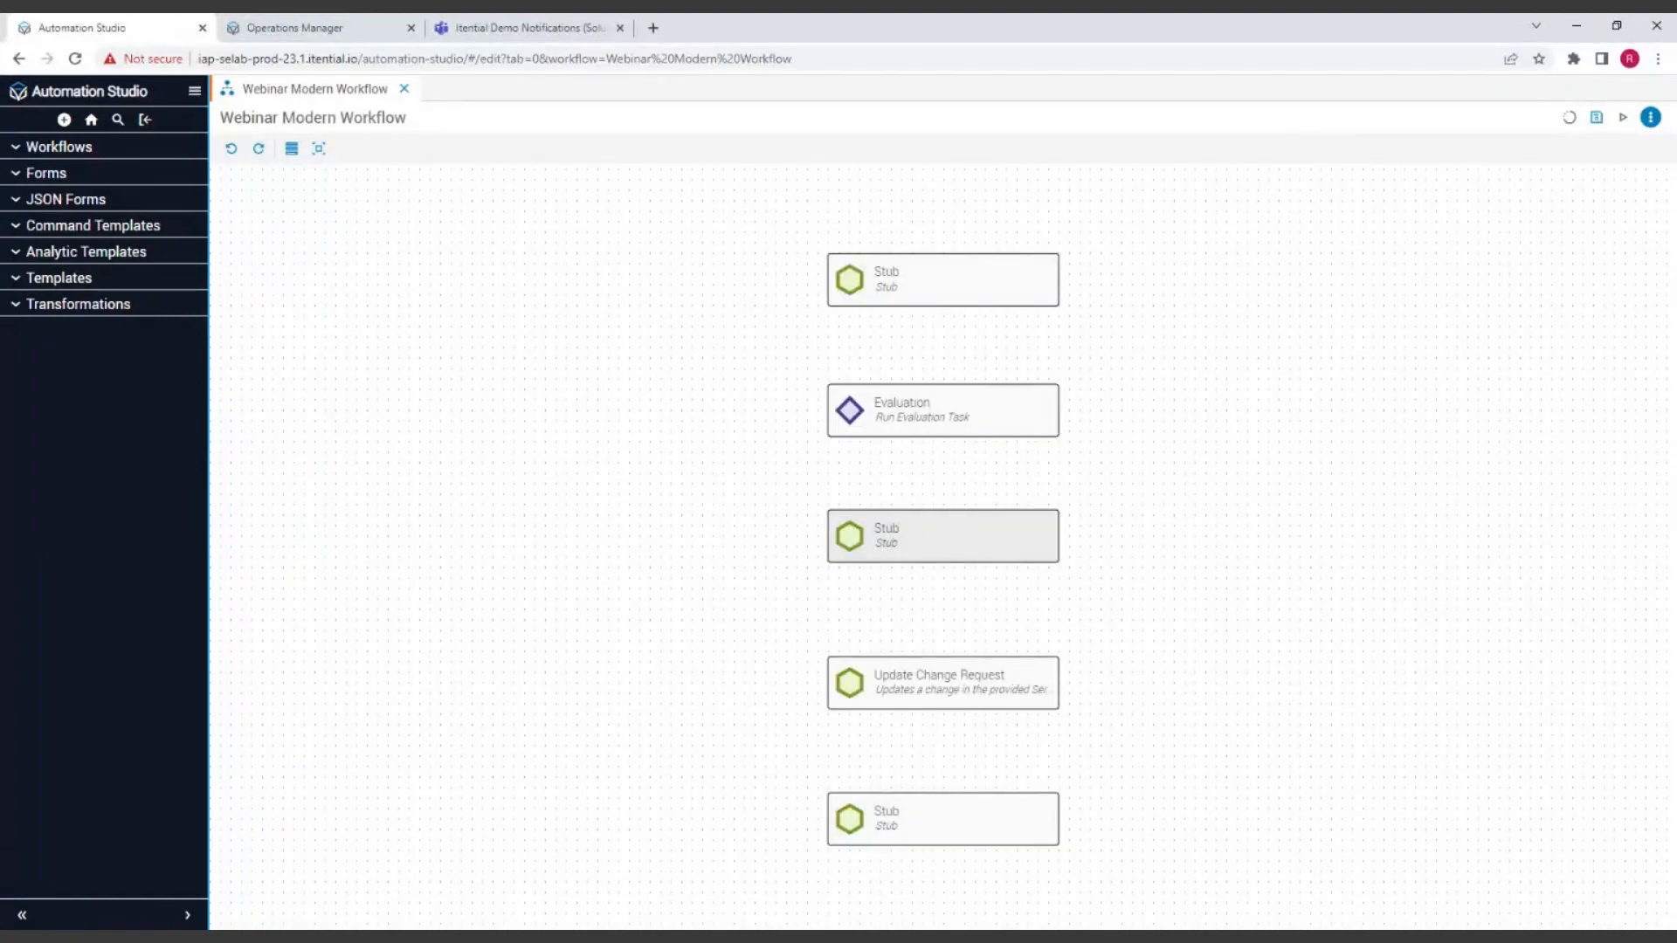
{"action": "key", "text": "9"}
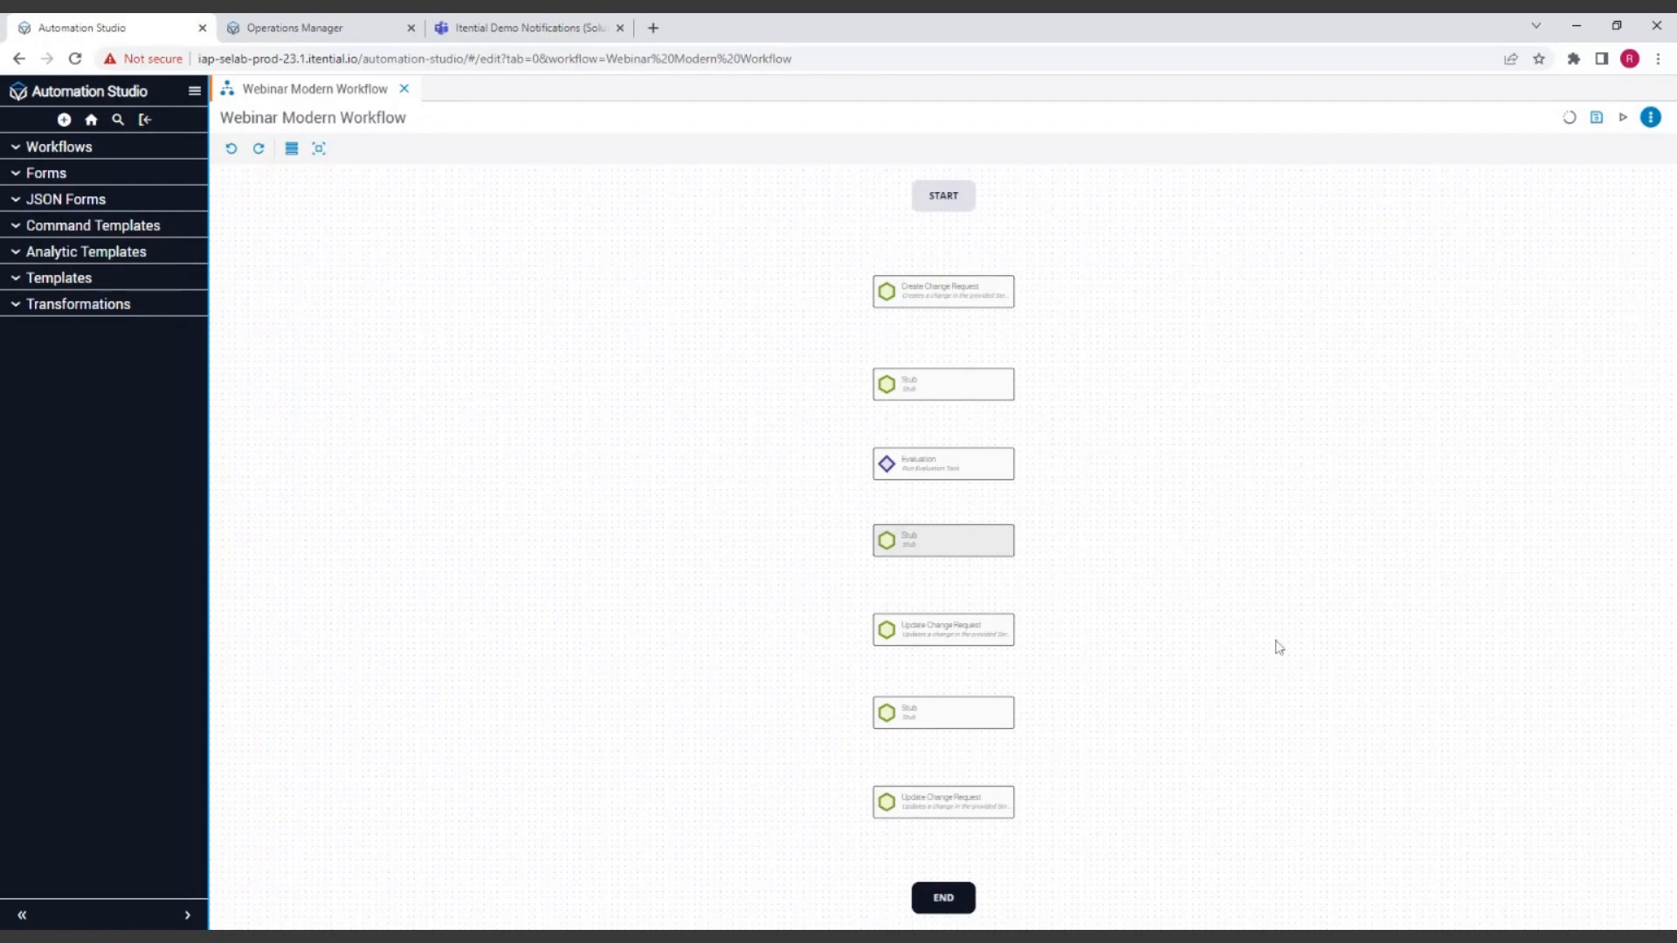
Step: View the input data of the upper Update Change Request task, then close its details
{"action": "double_click", "coordinate": [951, 653]}
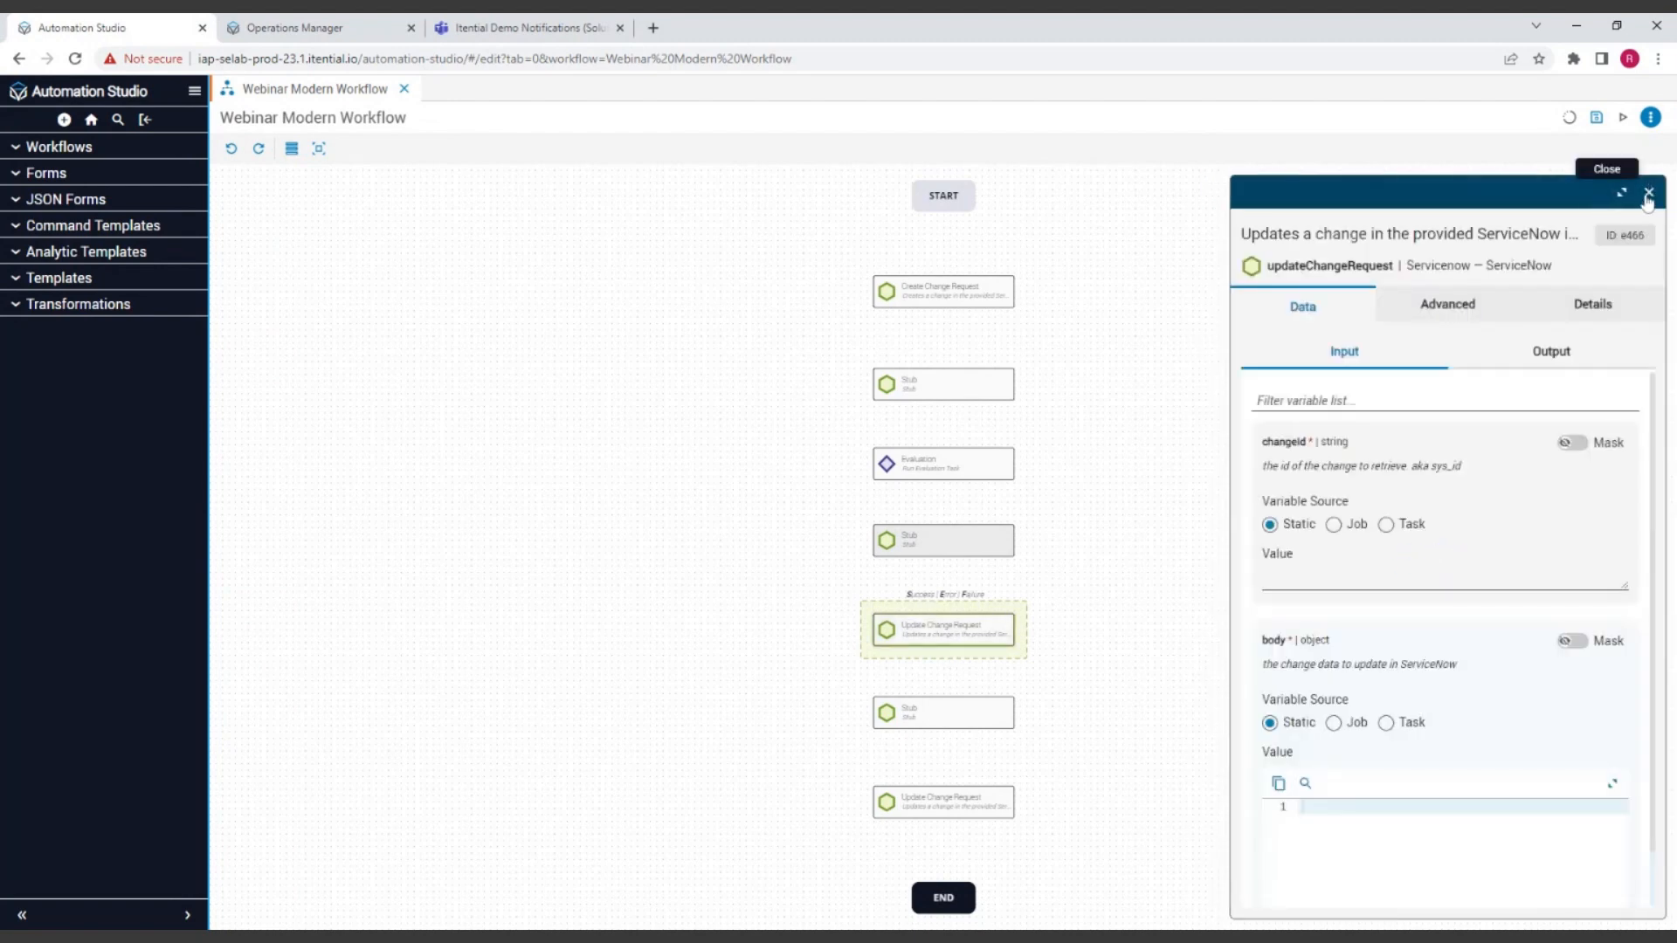
{"action": "left_click", "coordinate": [1647, 194]}
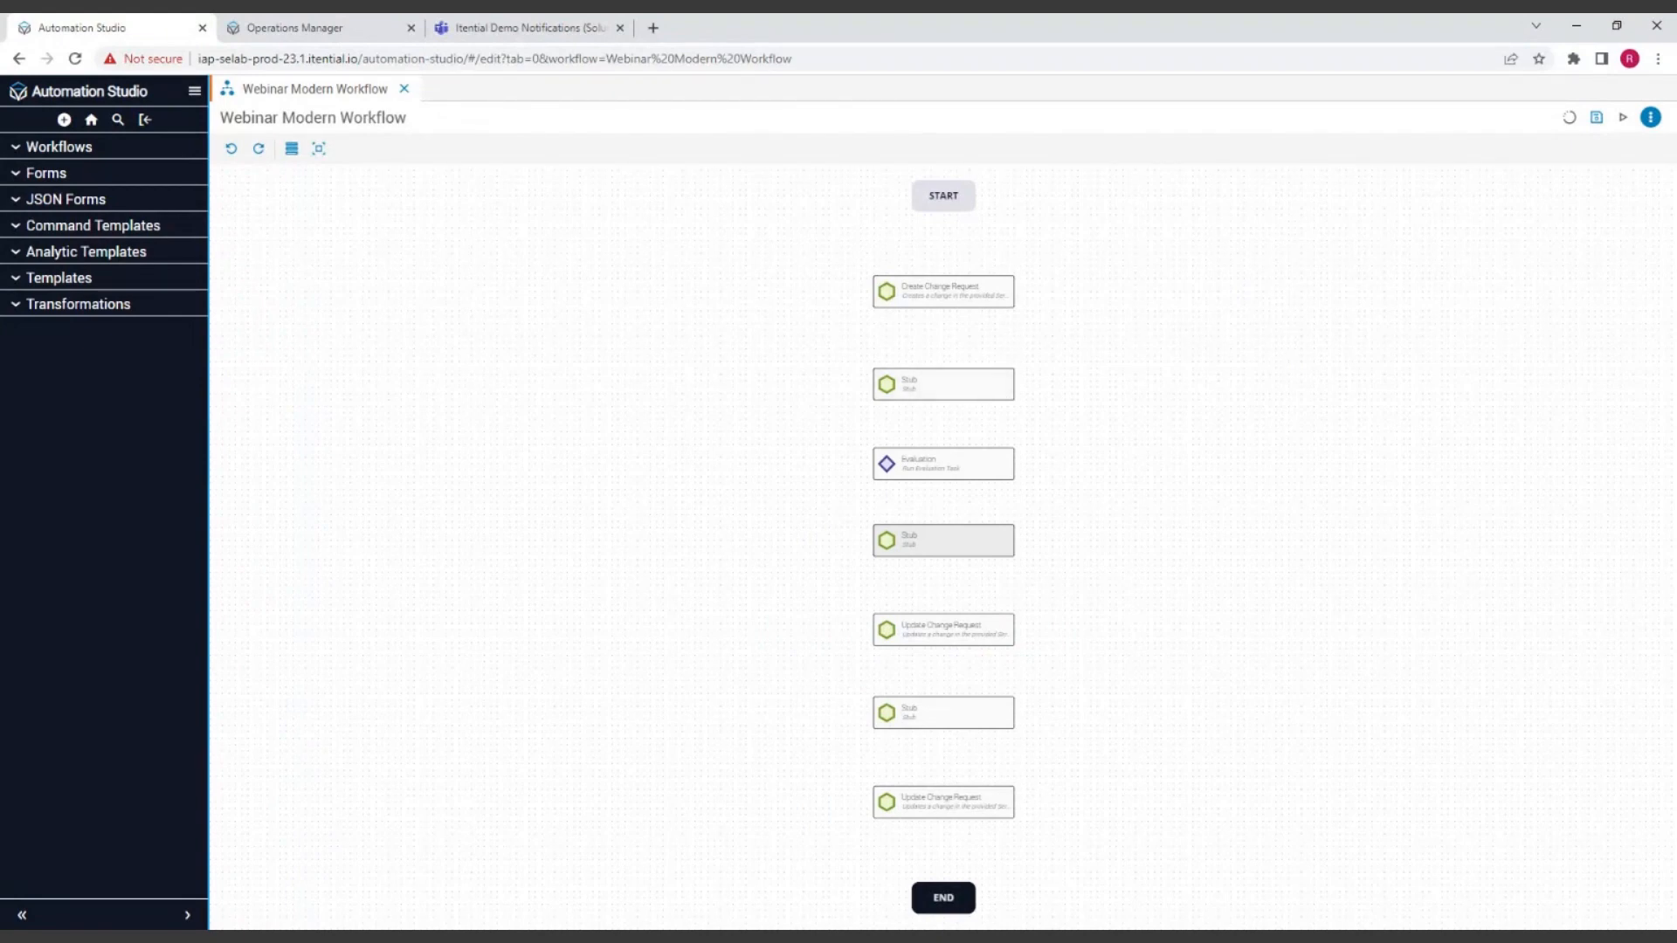
Step: Review the Create Change Request task's input data and advanced options, then the details of Evaluation and the upper Update Change Request
{"action": "left_click", "coordinate": [942, 290]}
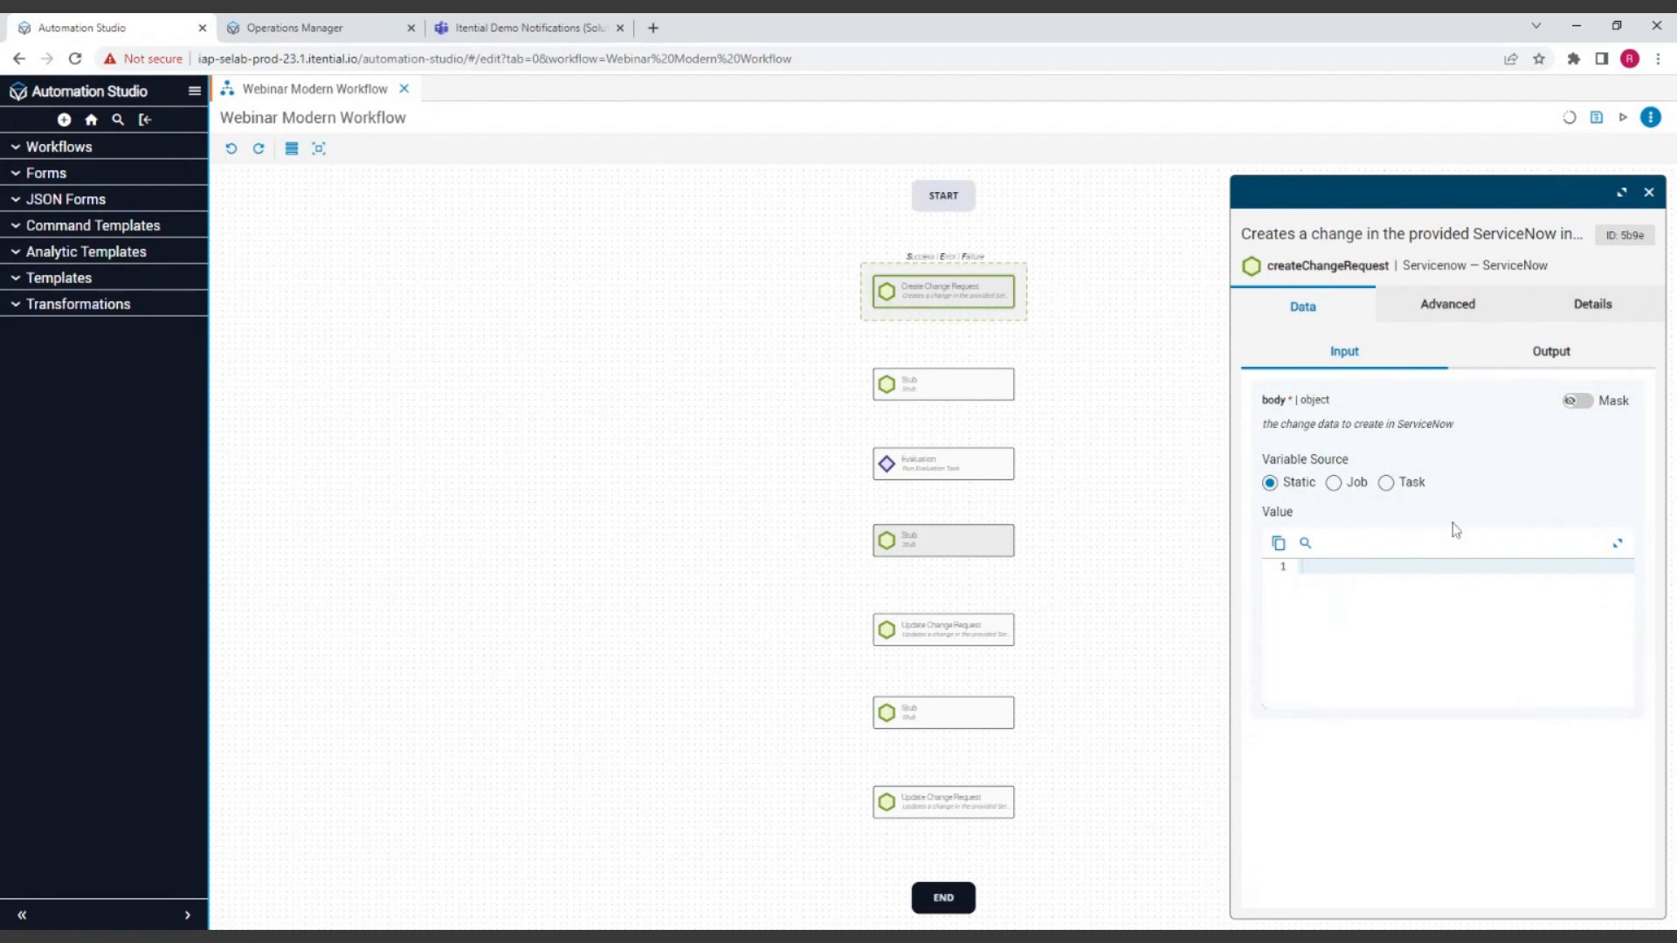
{"action": "right_click", "coordinate": [969, 311]}
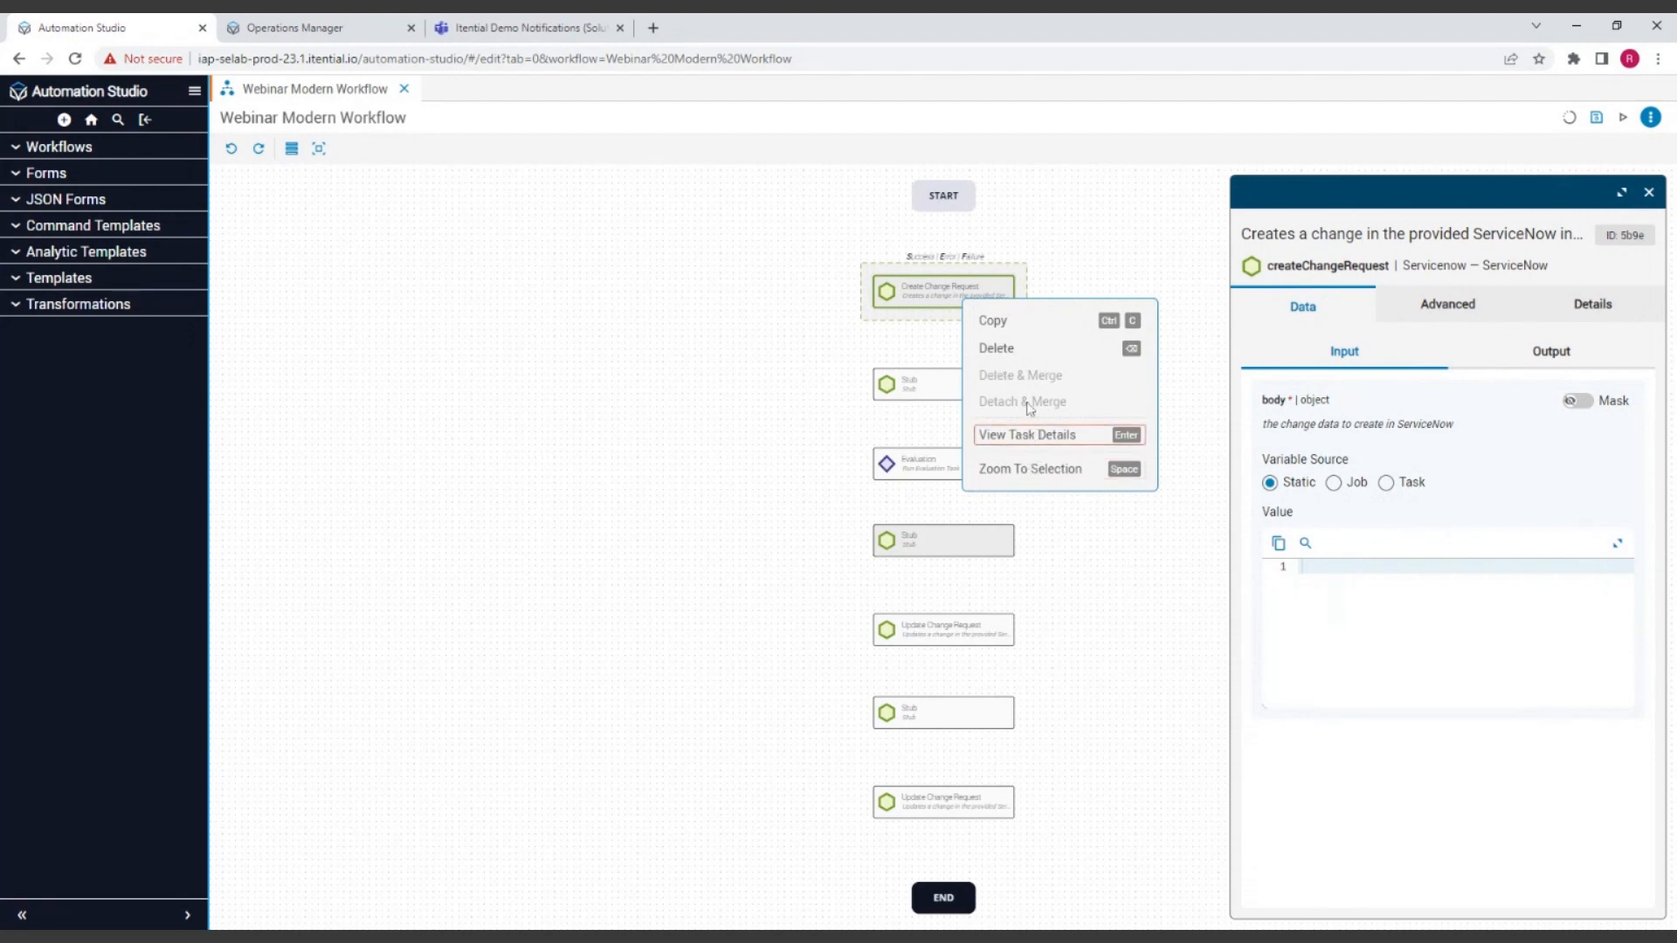
{"action": "left_click", "coordinate": [1082, 439]}
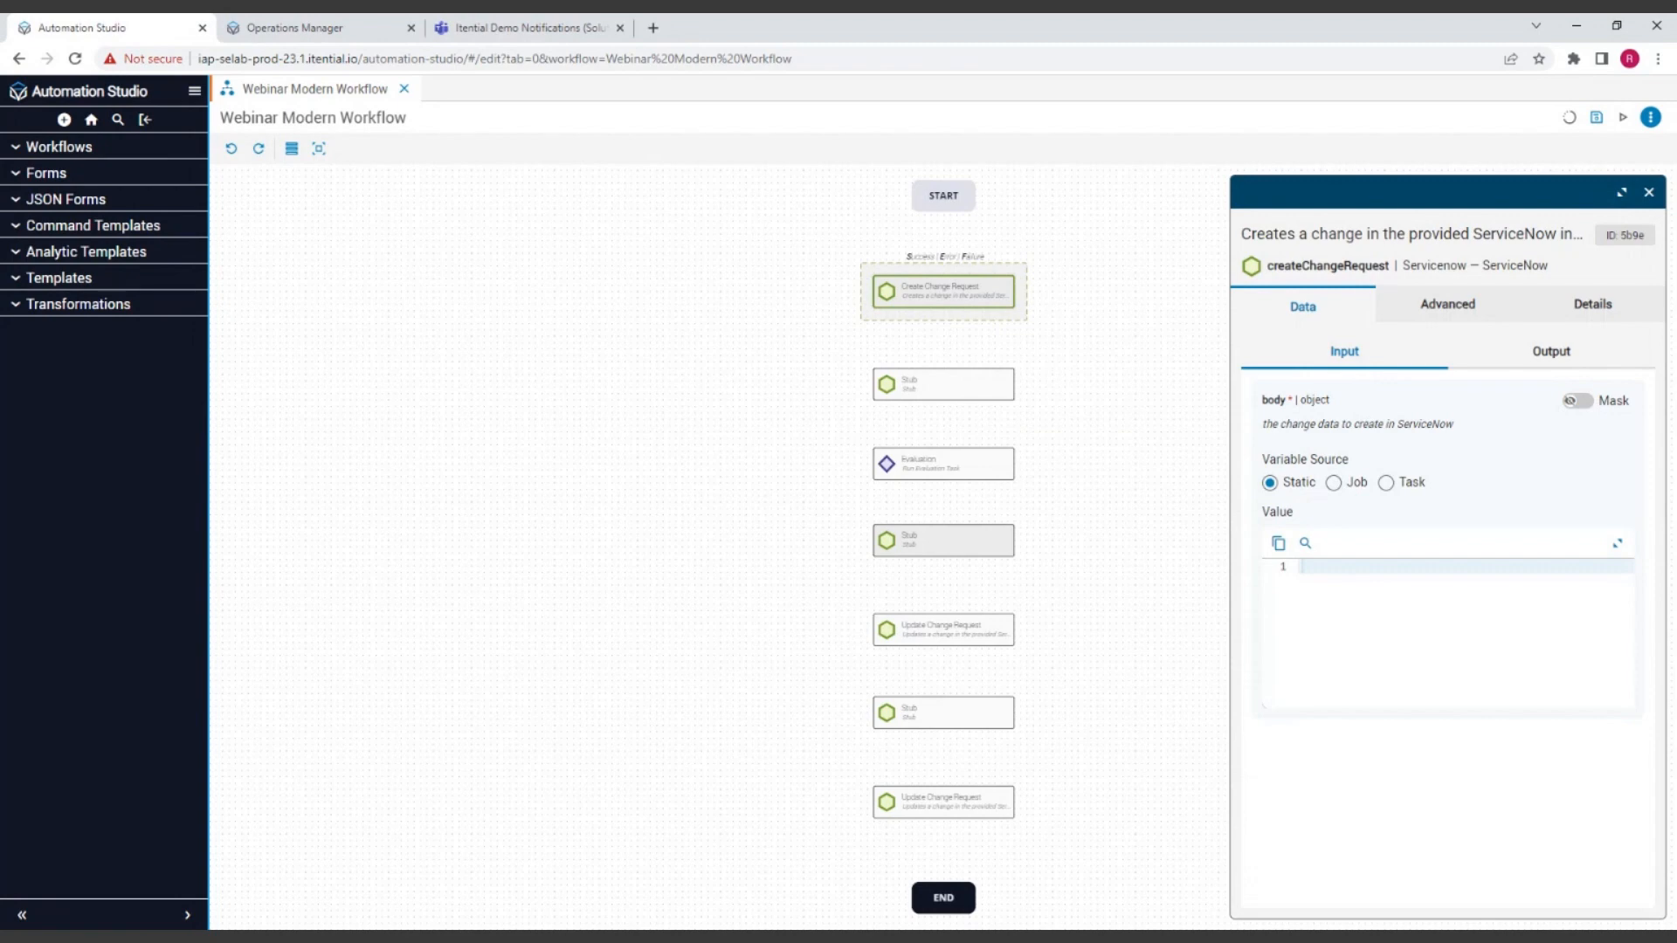
{"action": "left_click", "coordinate": [1408, 313]}
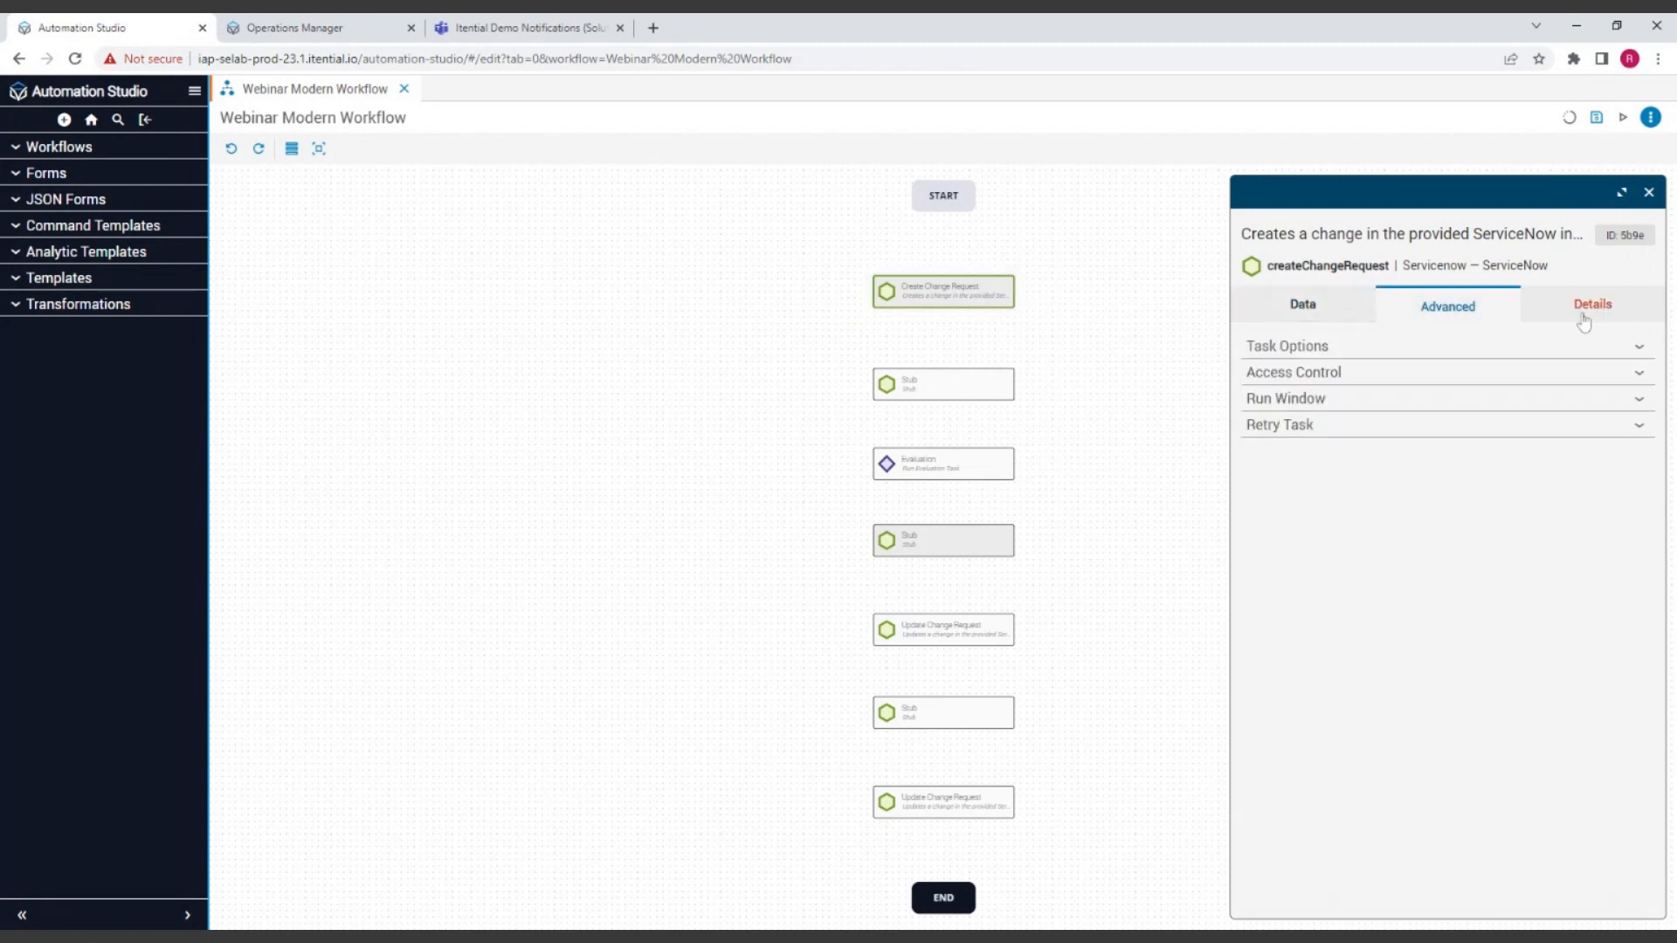
{"action": "left_click", "coordinate": [1296, 318]}
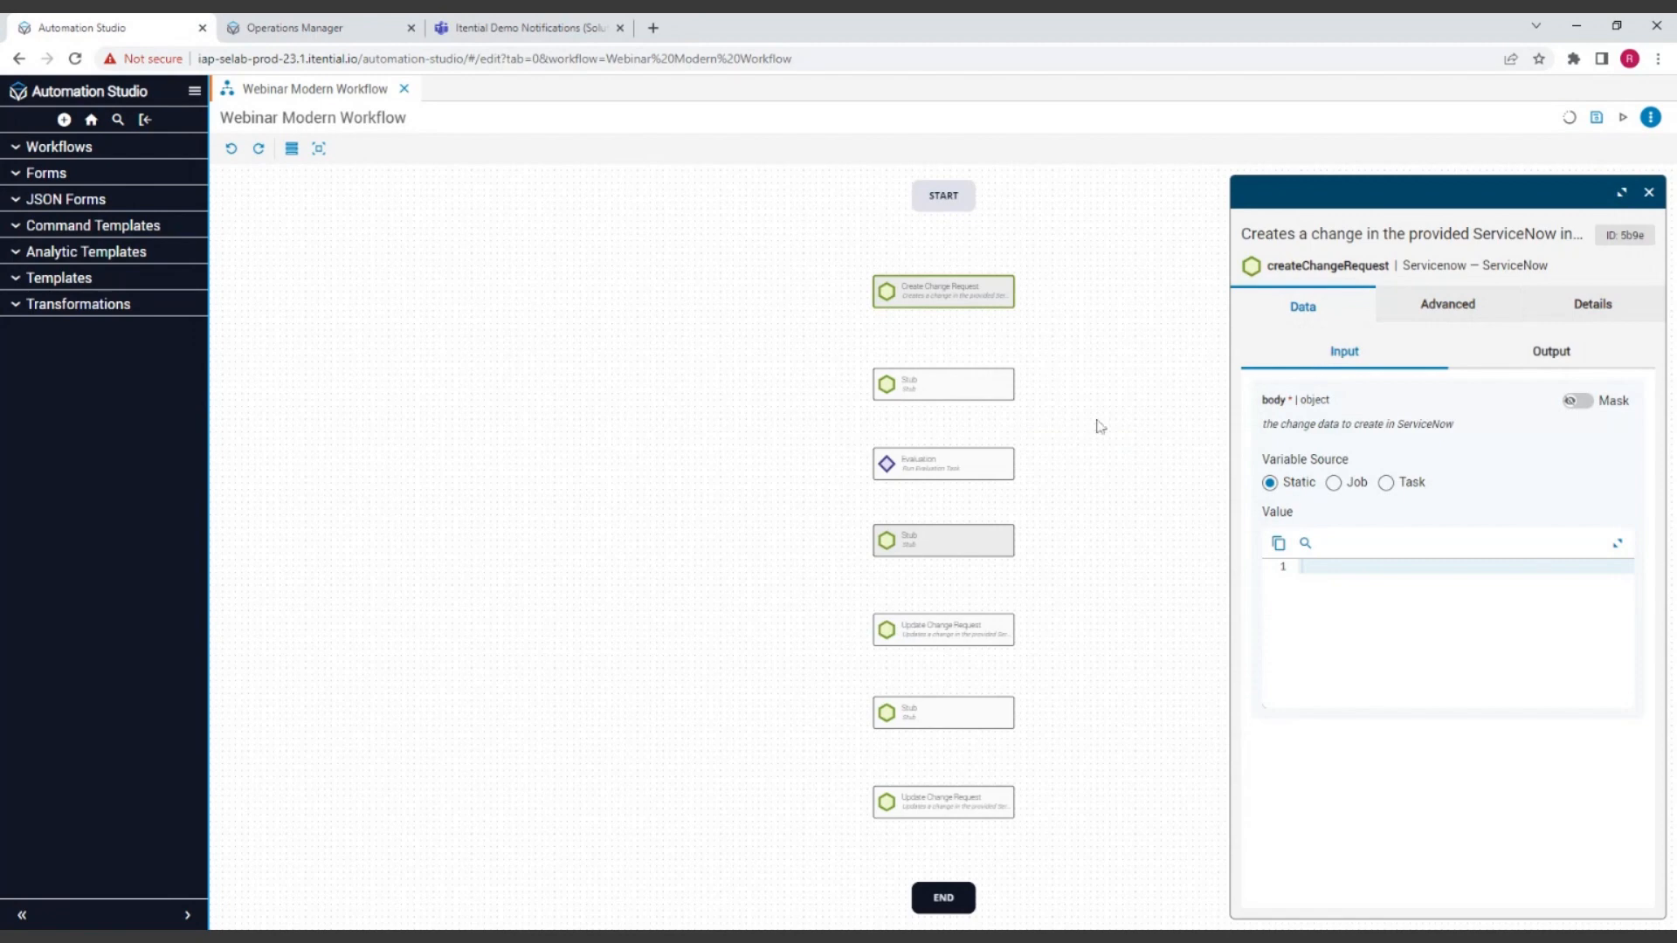
{"action": "left_click", "coordinate": [932, 470]}
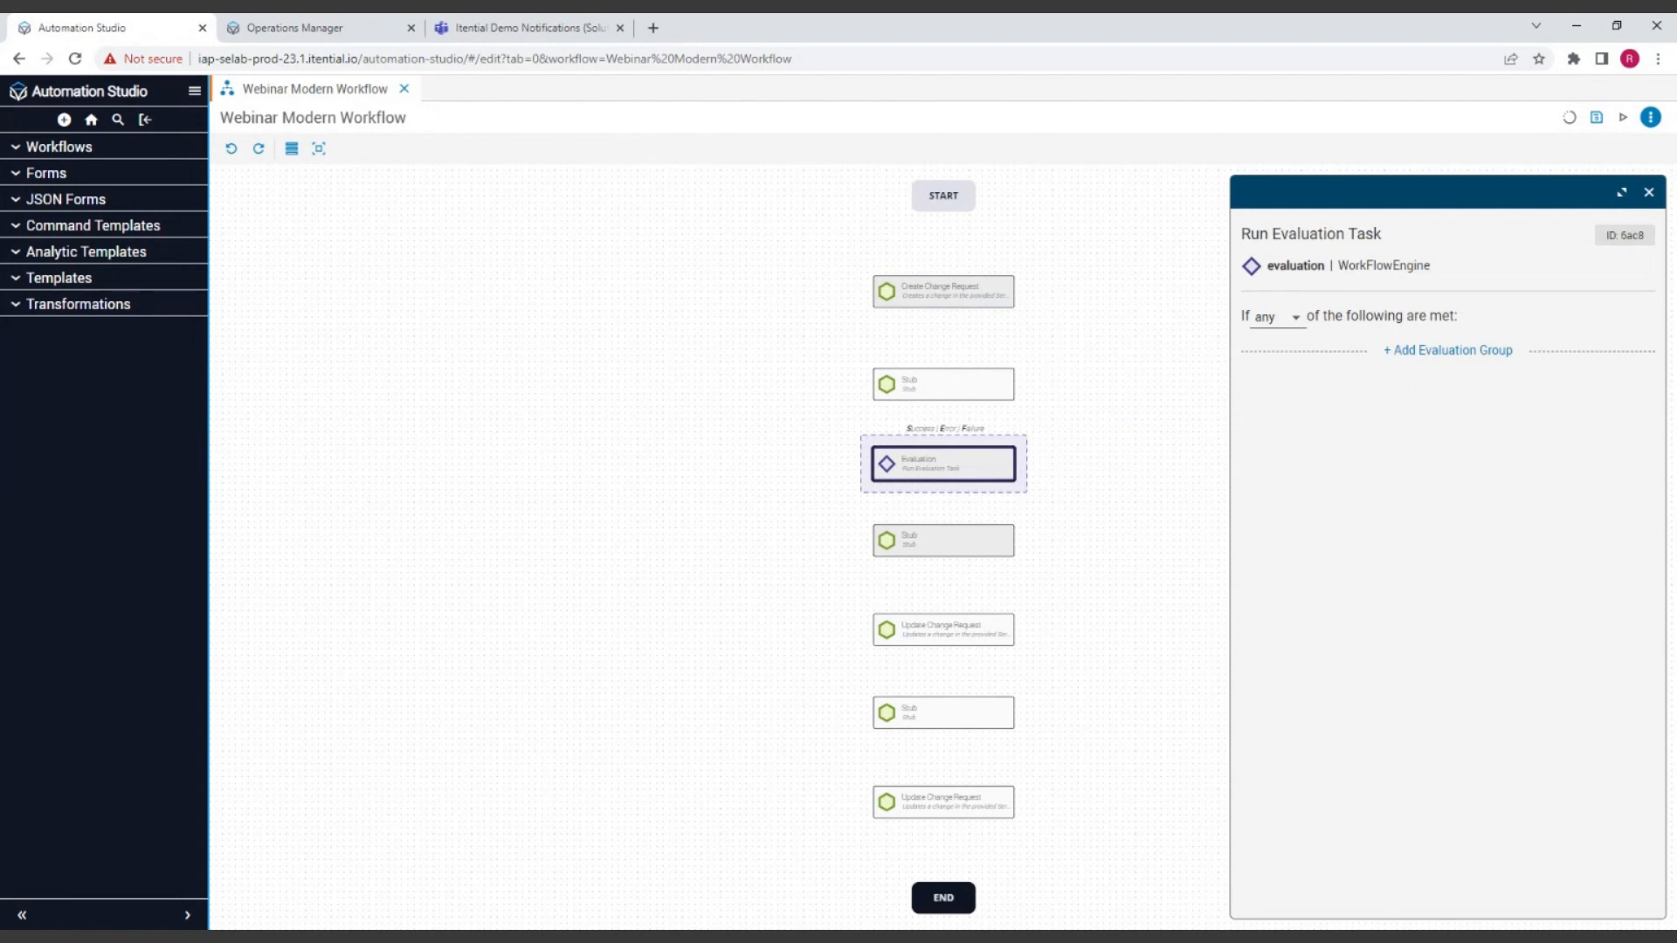
{"action": "left_click", "coordinate": [960, 636]}
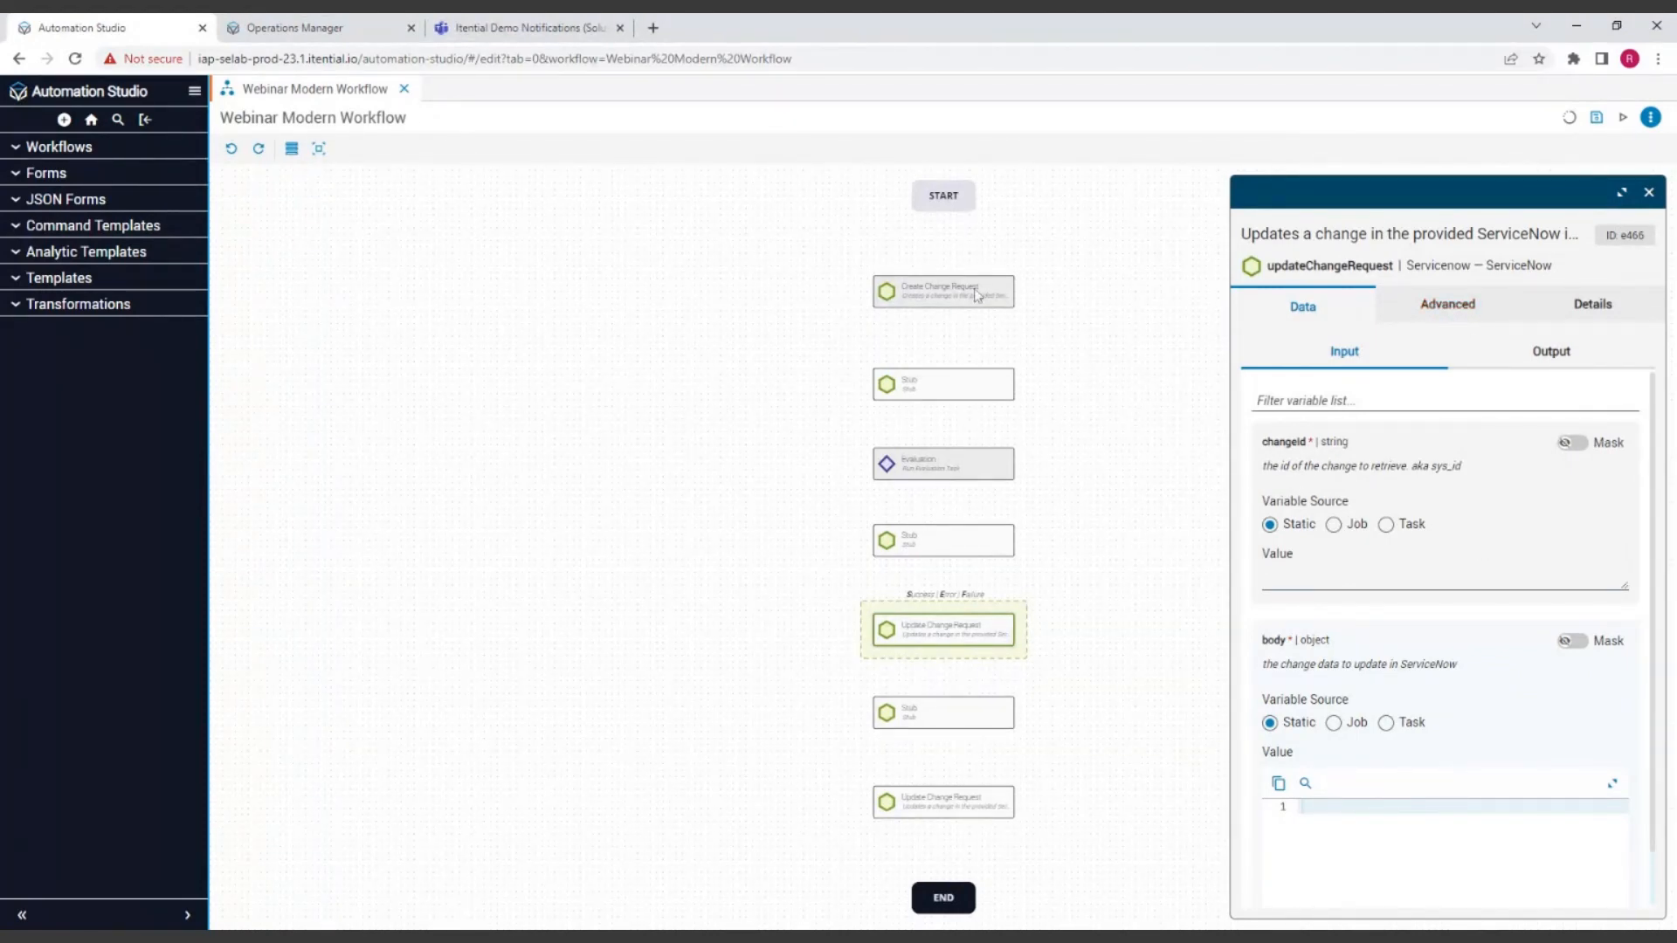
Step: Change the summary of the Stub above Evaluation to "Pre-check" and close its task details
{"action": "left_click", "coordinate": [962, 385]}
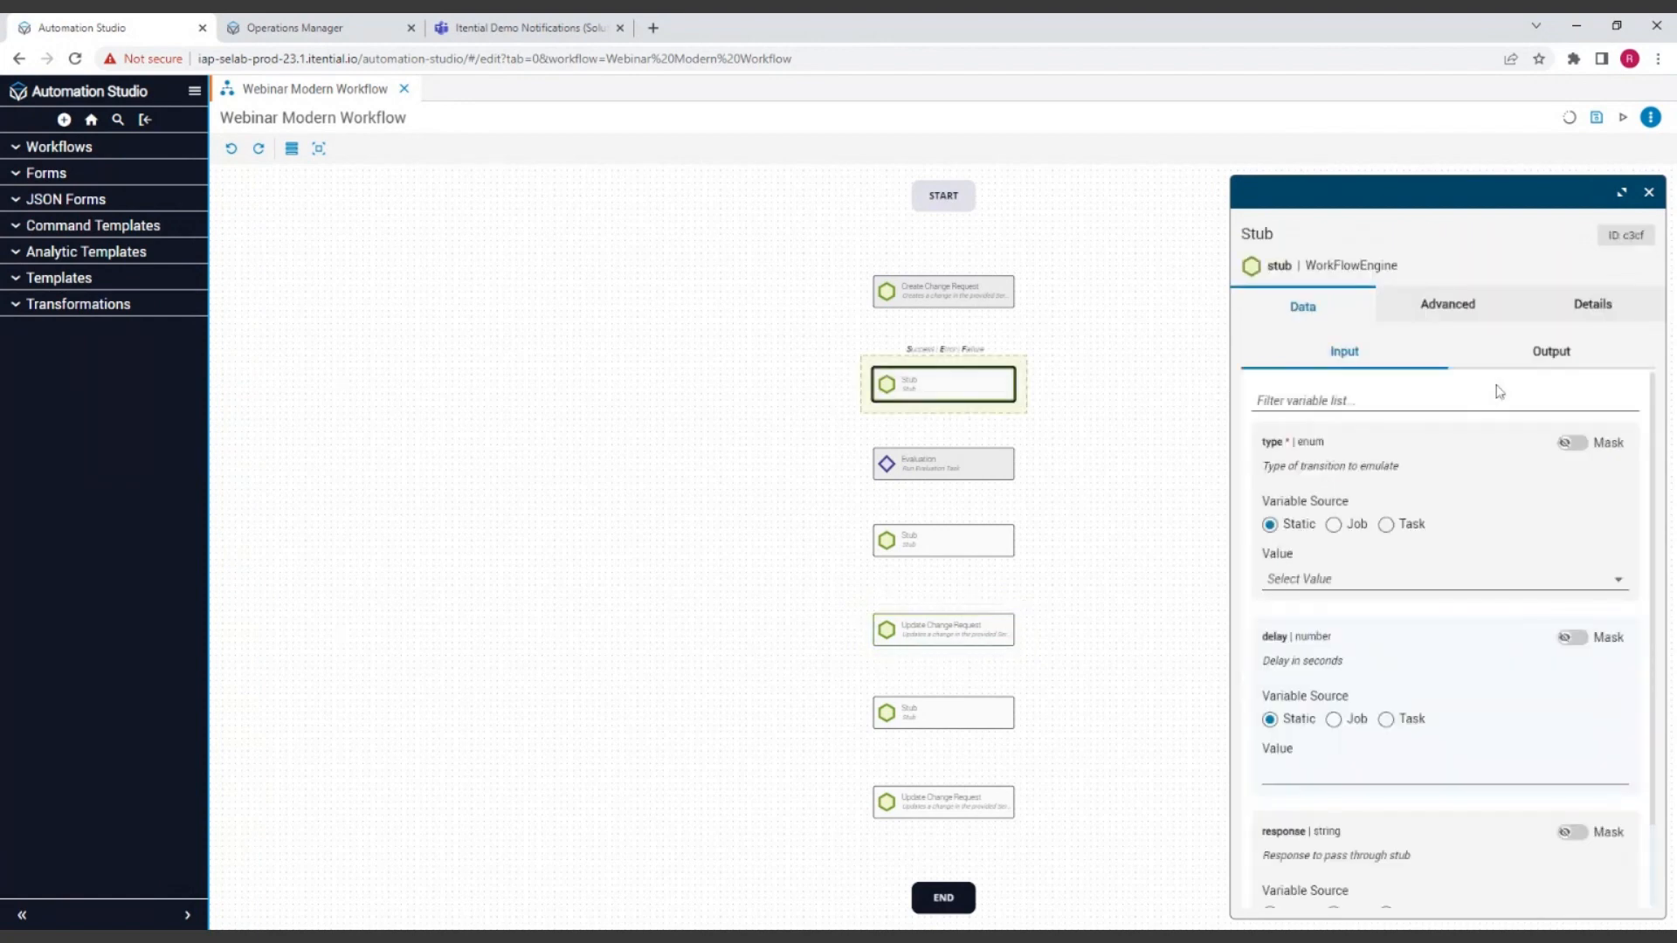
{"action": "double_click", "coordinate": [1268, 236]}
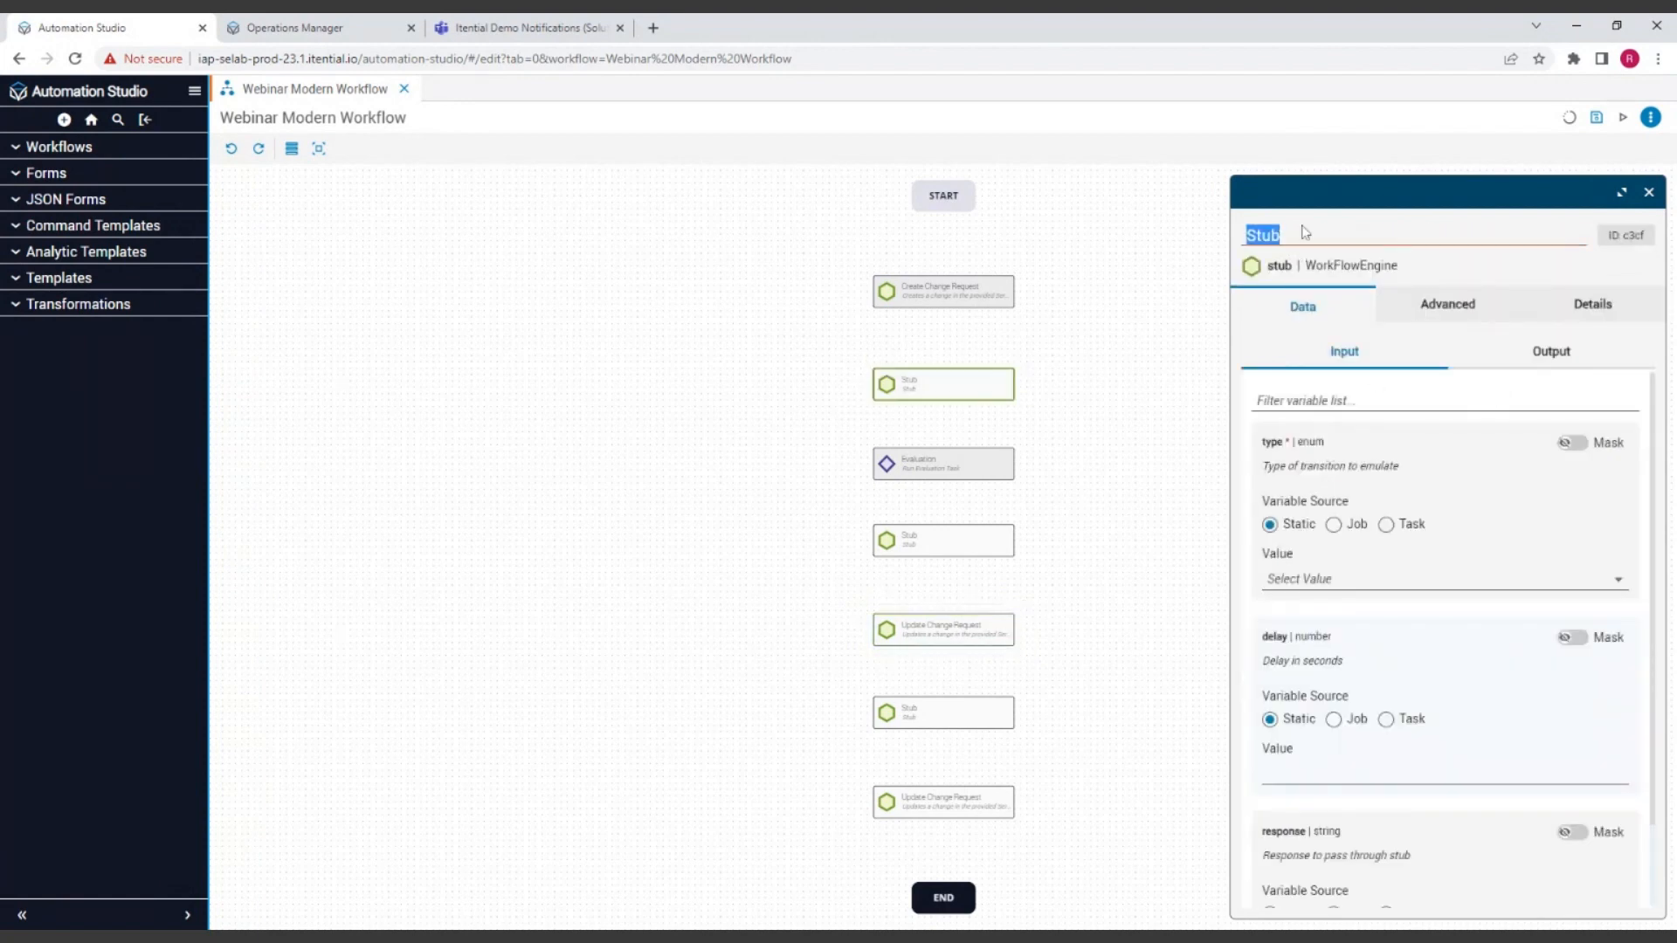
{"action": "type", "text": "Pre-check"}
{"action": "left_click_drag", "start_coordinate": [1168, 490], "coordinate": [1172, 476]}
{"action": "left_click", "coordinate": [1649, 192]}
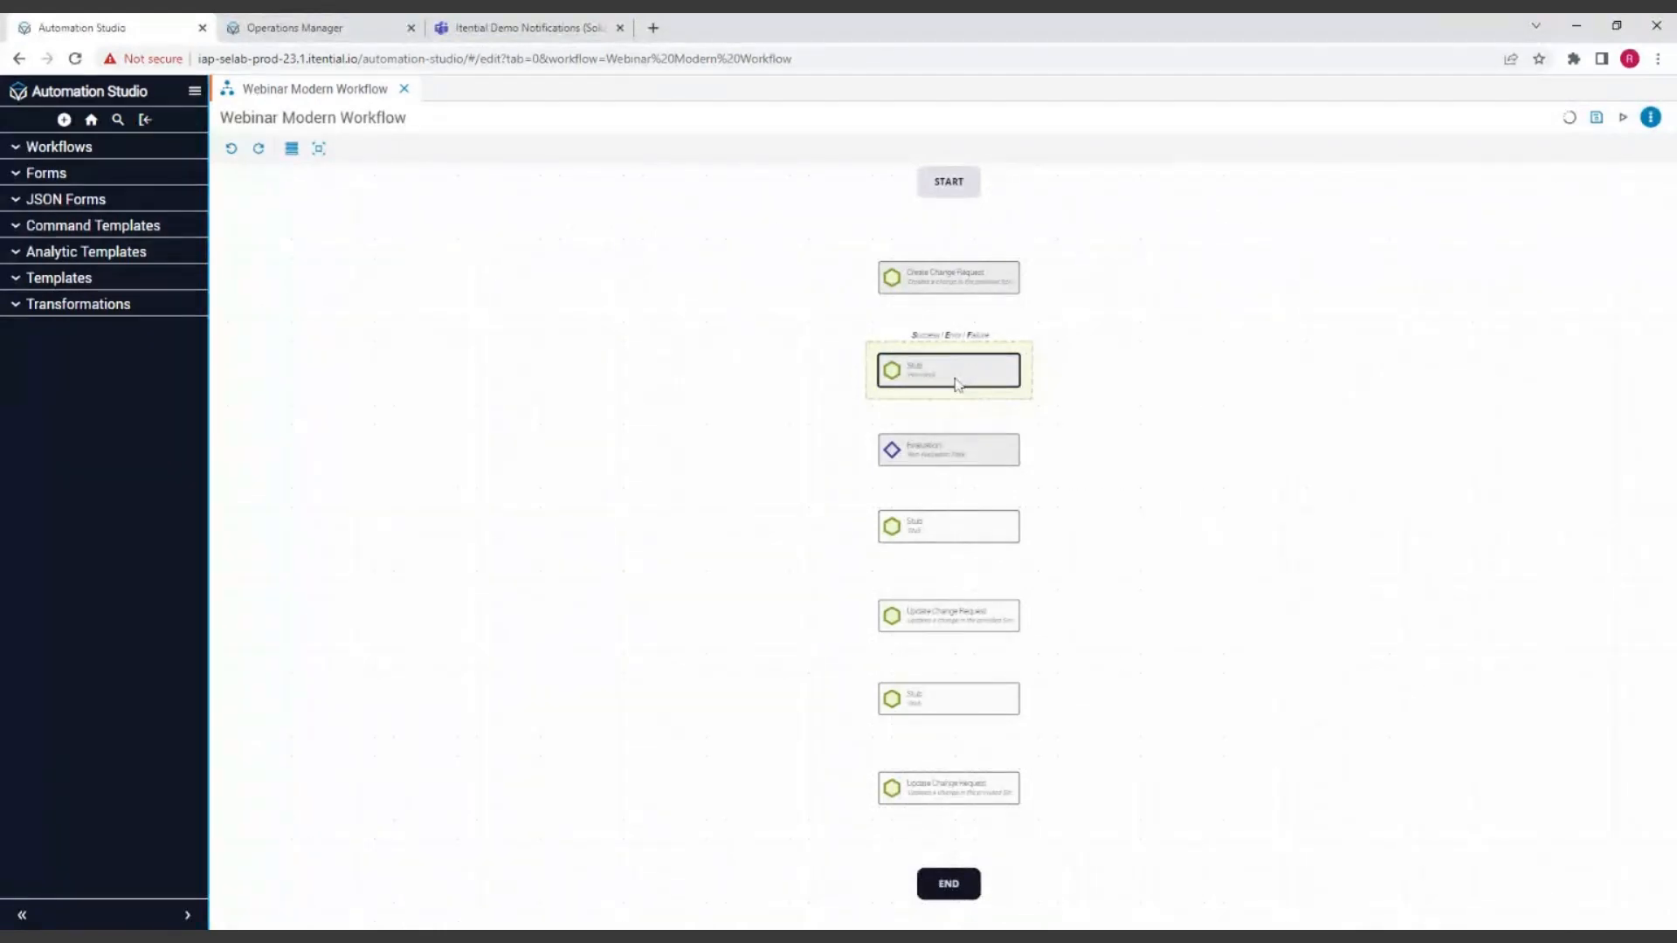
{"action": "scroll", "coordinate": [958, 382], "scroll_direction": "up", "scroll_amount": 3}
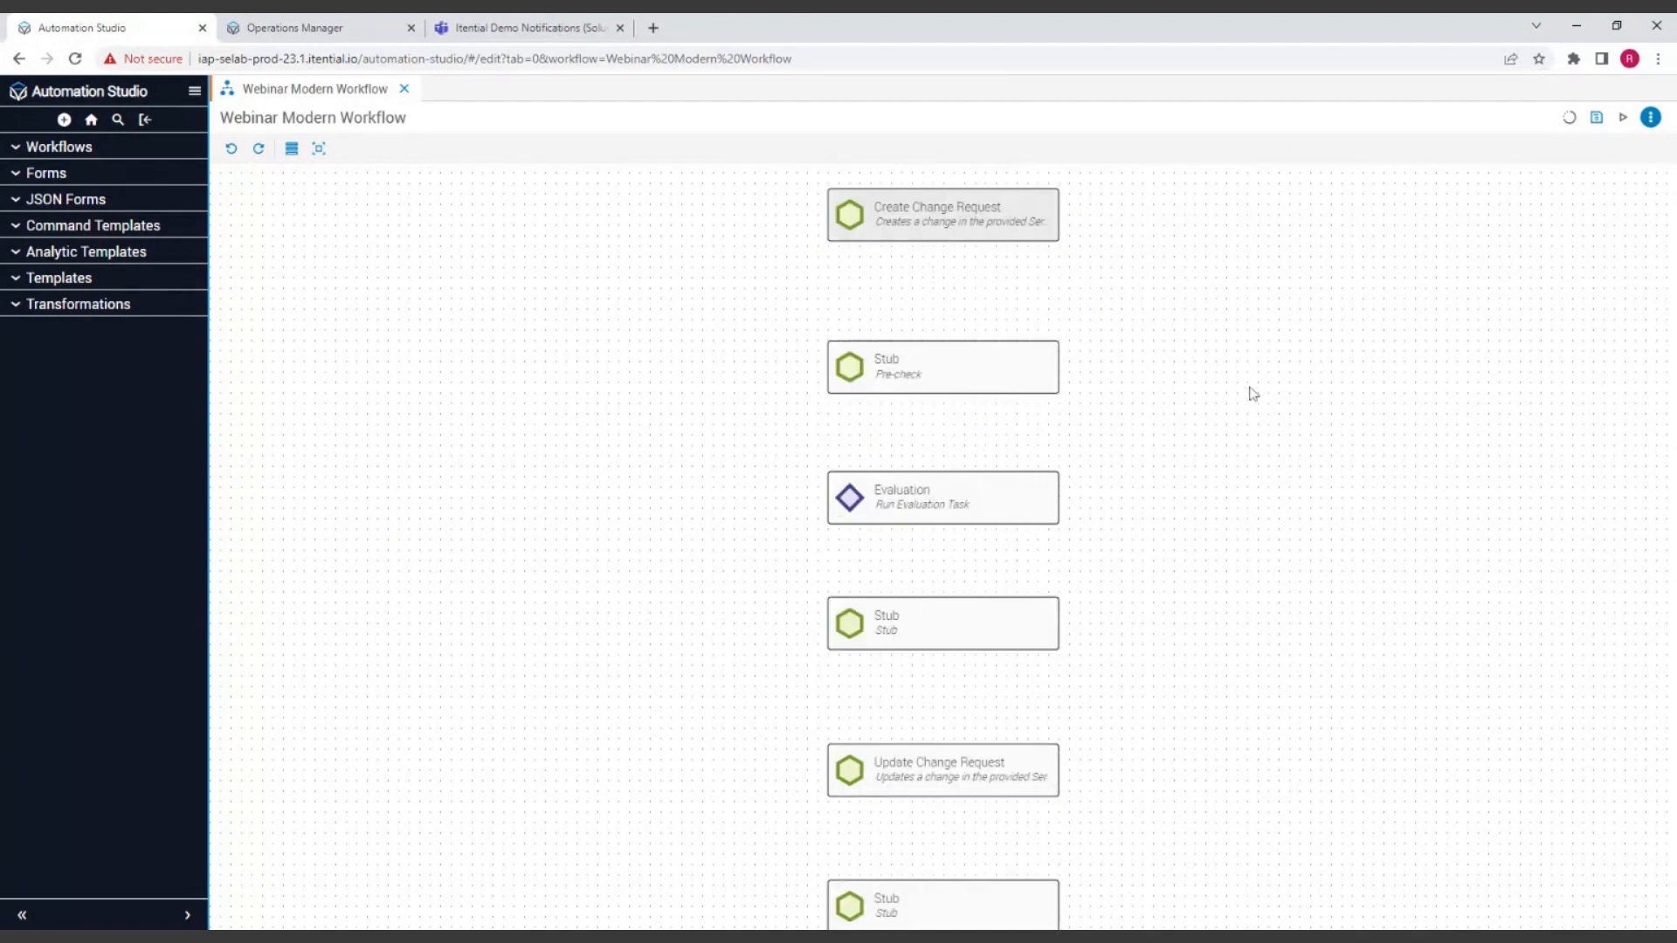
{"action": "scroll", "coordinate": [1247, 390], "scroll_direction": "down", "scroll_amount": 3}
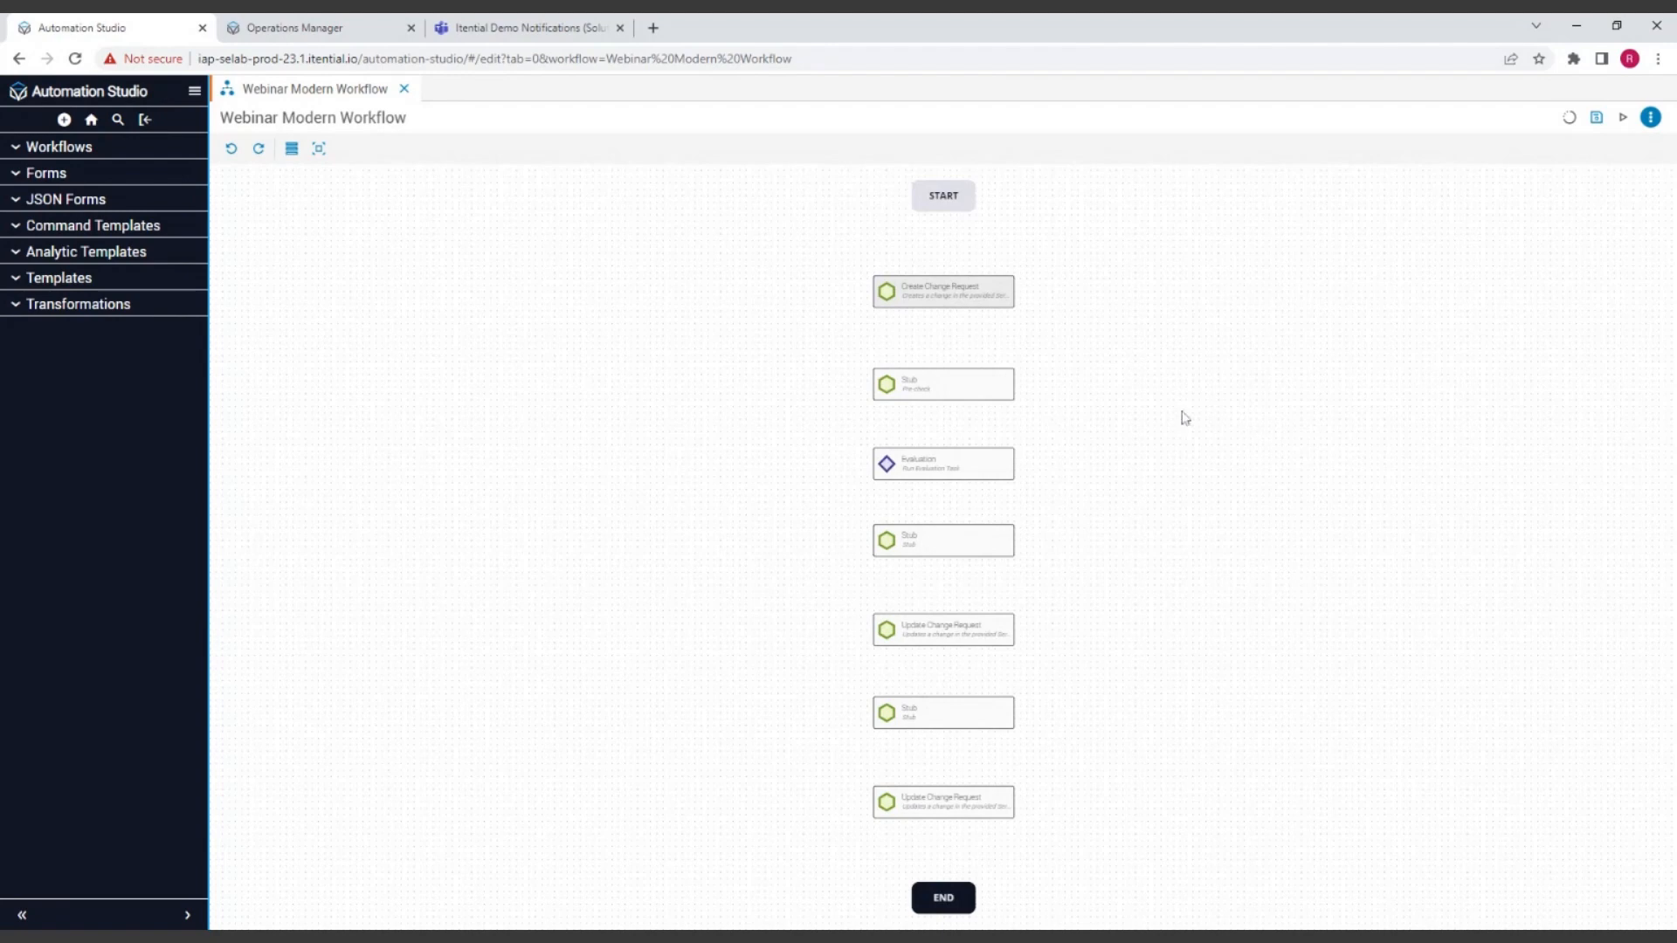
{"action": "scroll", "coordinate": [1057, 385], "scroll_direction": "up", "scroll_amount": 1}
{"action": "scroll", "coordinate": [1073, 386], "scroll_direction": "down", "scroll_amount": 1}
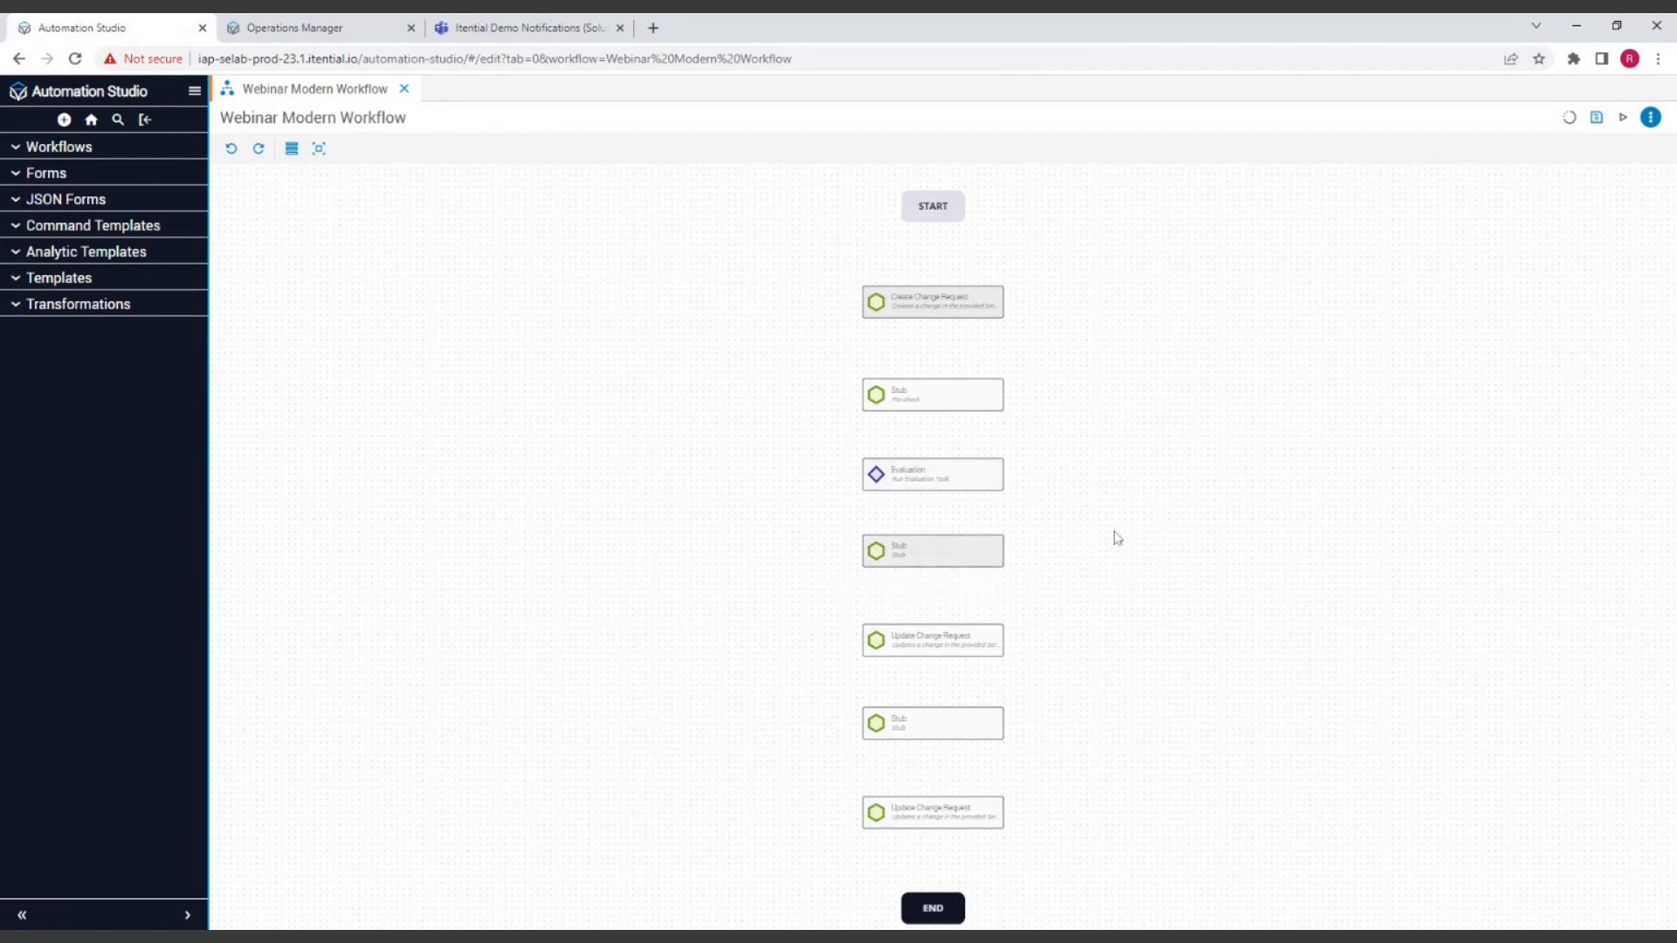
Step: Delete the Stub directly below Evaluation, then undo the deletion
{"action": "left_click", "coordinate": [959, 562]}
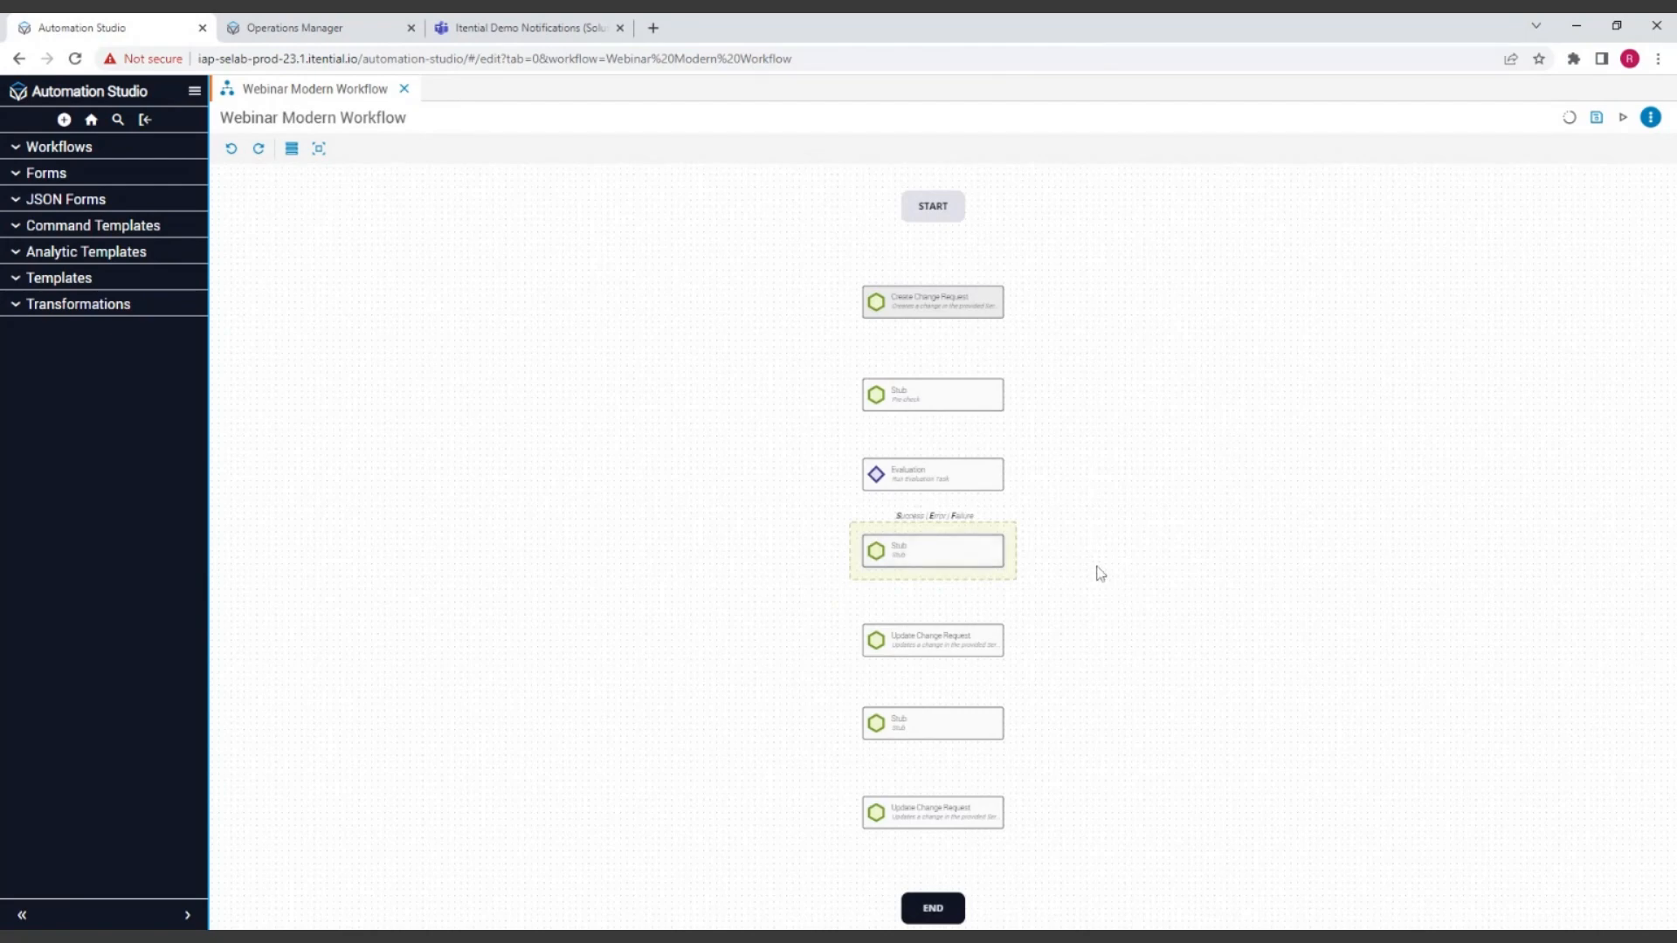
{"action": "key", "text": "Delete"}
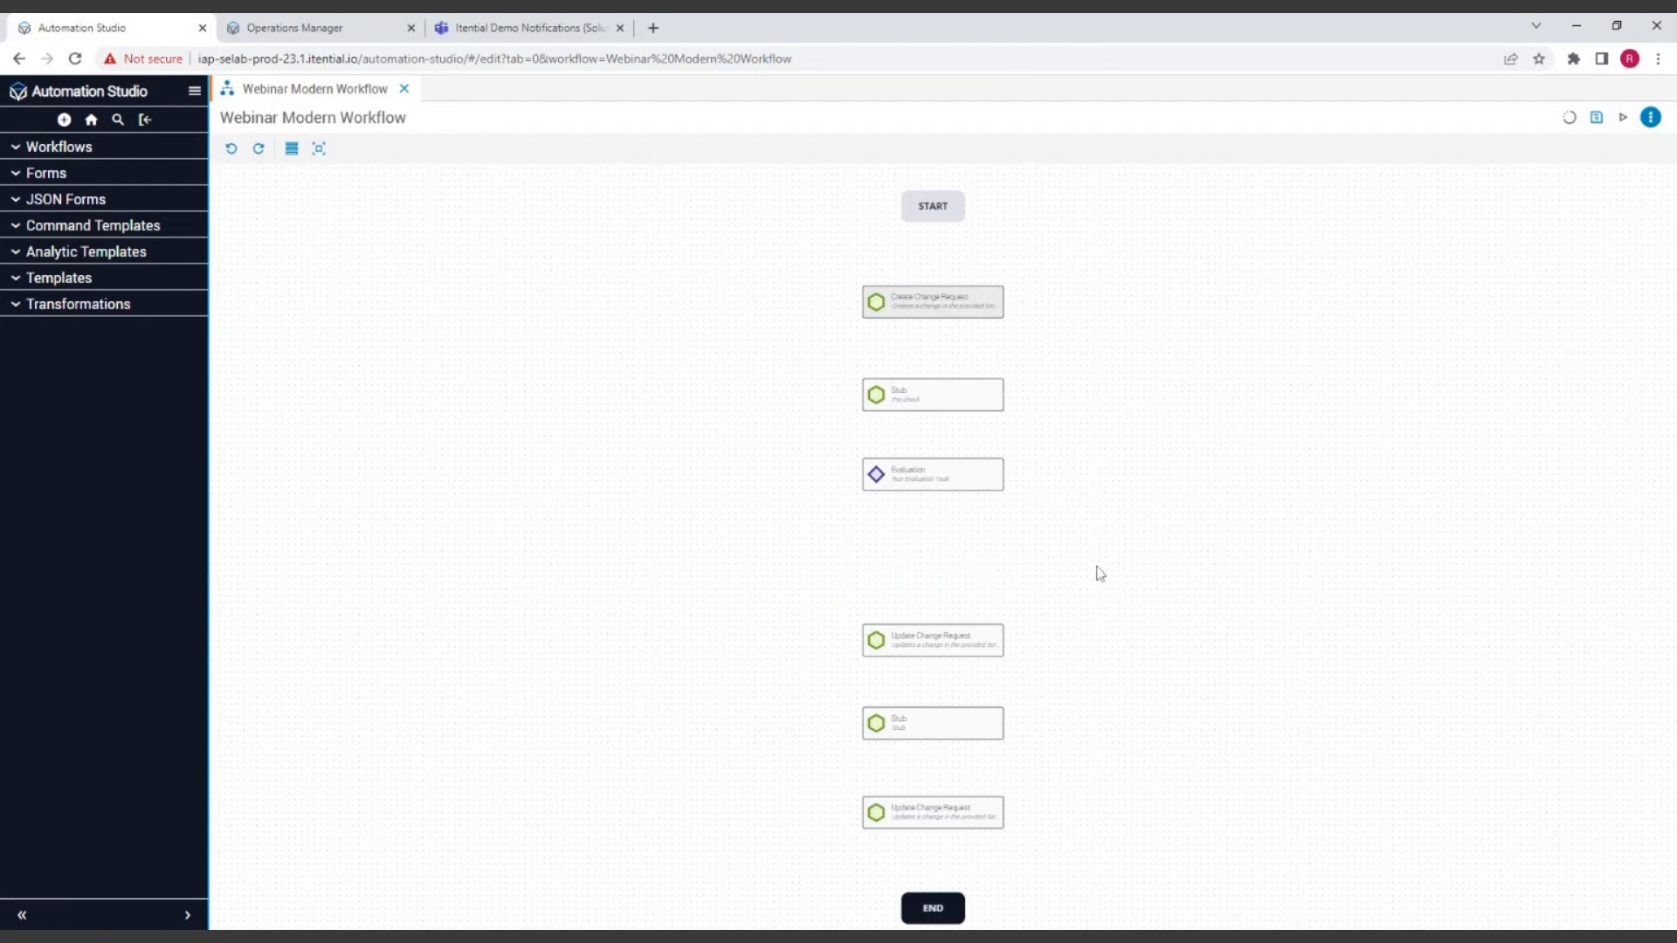
{"action": "left_click", "coordinate": [232, 149]}
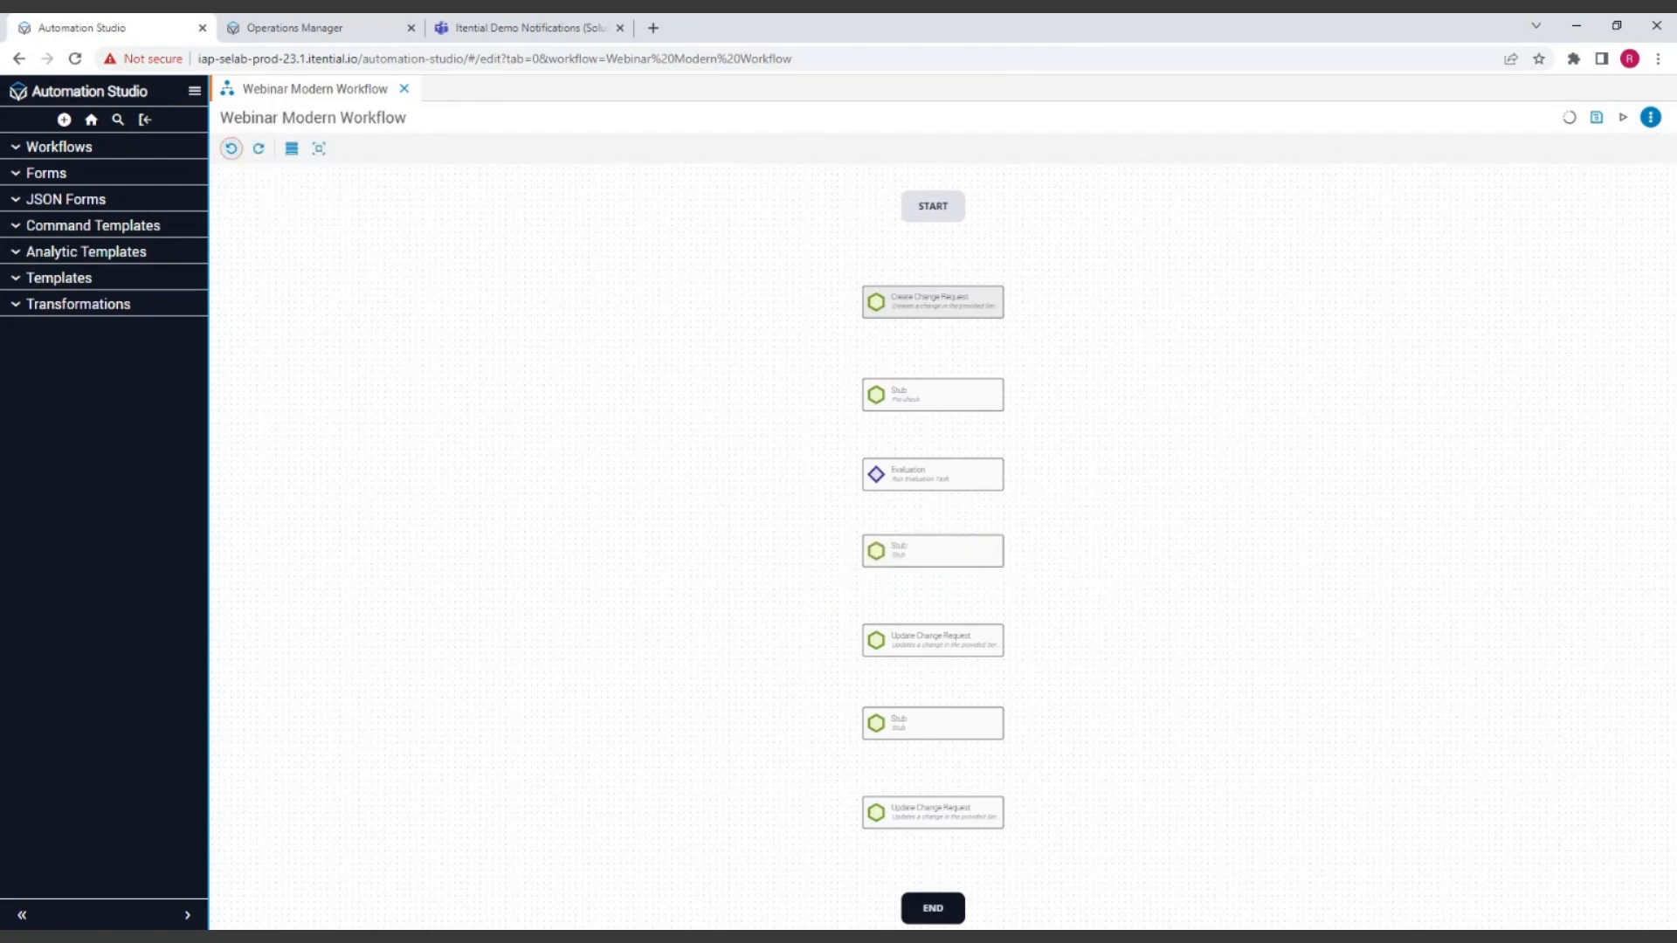
Step: Delete the Stub below Evaluation and the upper Update Change Request, then undo both deletions
{"action": "left_click", "coordinate": [958, 558]}
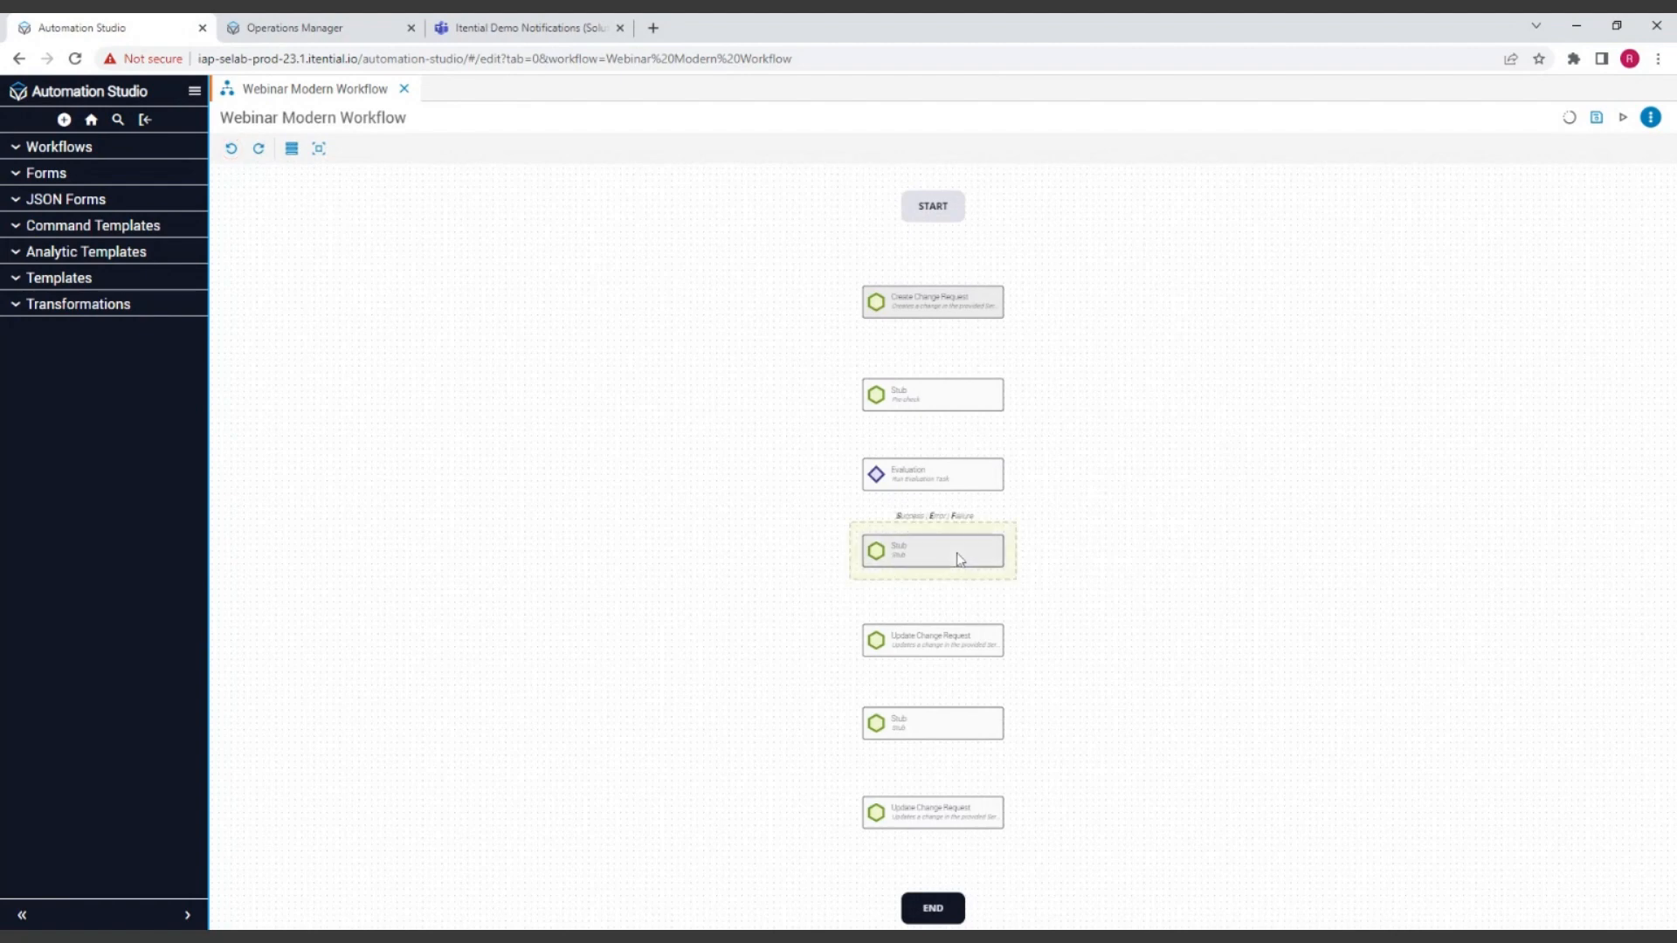
{"action": "key", "text": "Delete"}
{"action": "left_click", "coordinate": [996, 652]}
{"action": "key", "text": "Delete"}
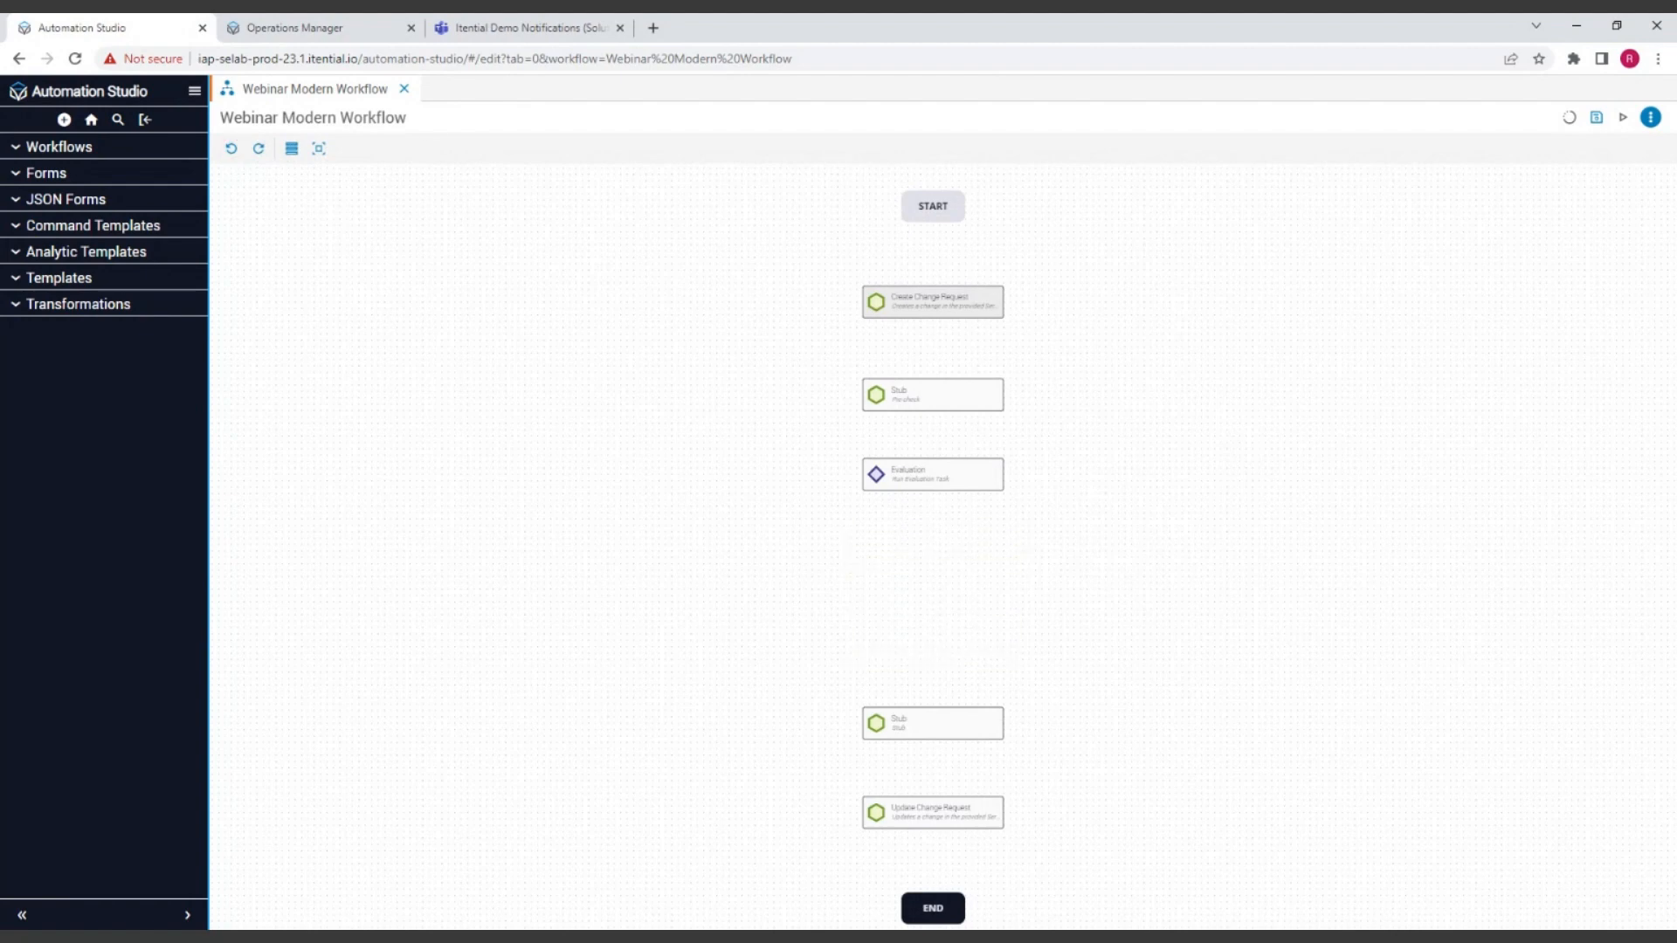
{"action": "left_click", "coordinate": [231, 149]}
{"action": "left_click", "coordinate": [231, 148]}
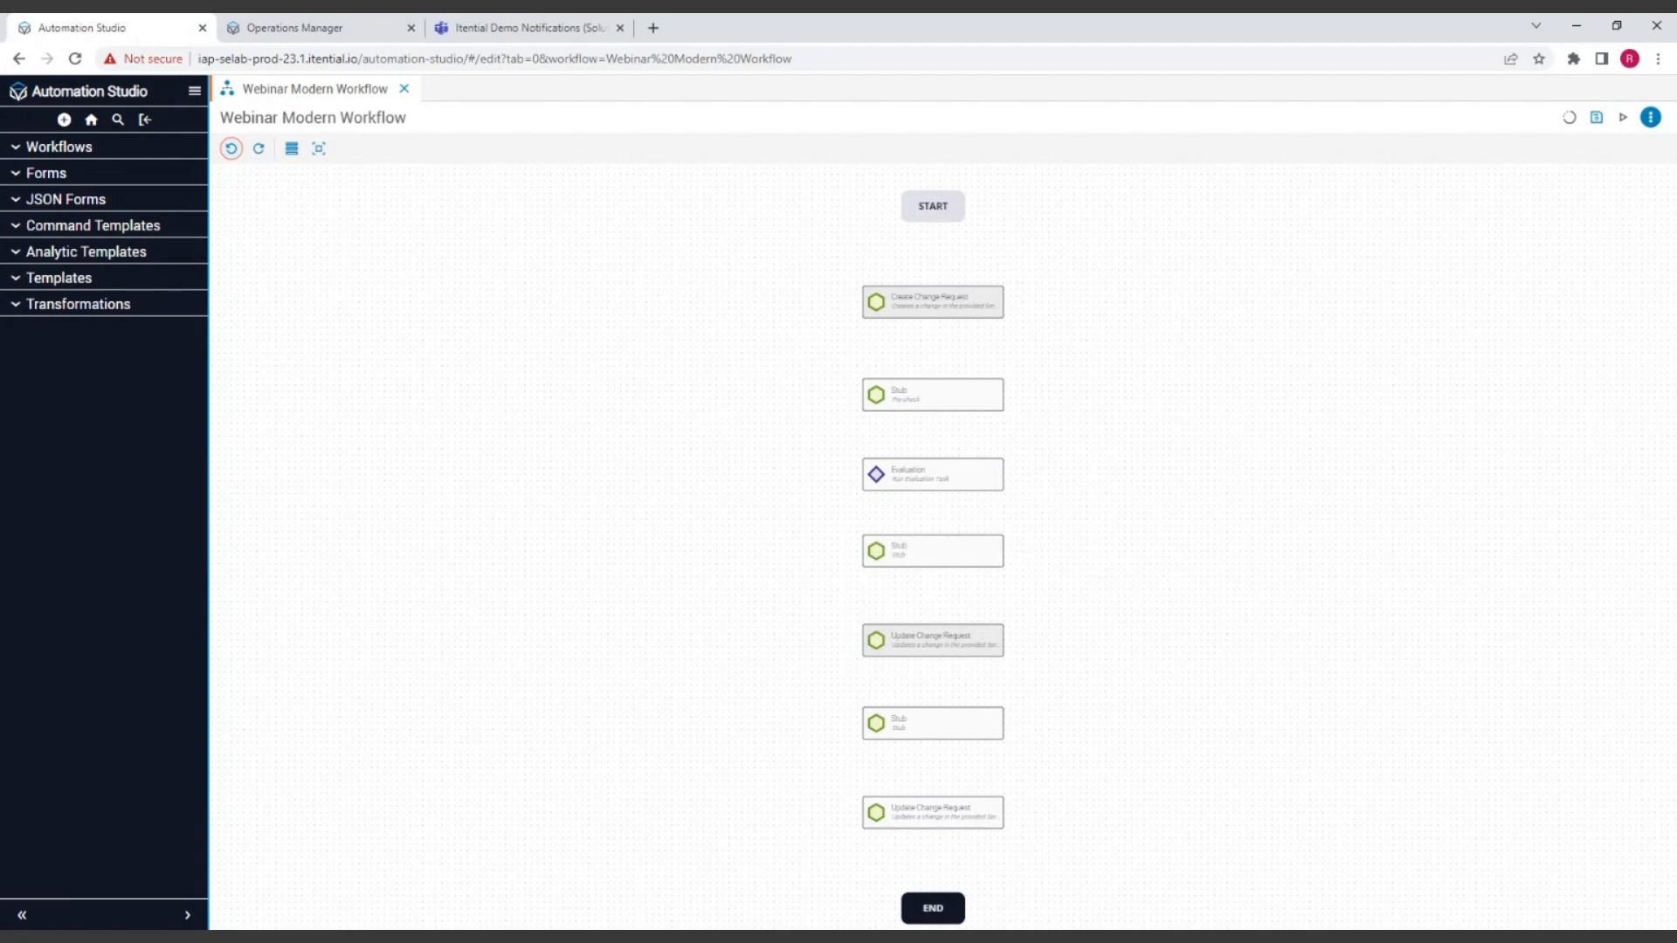
Step: Delete the Stub below Evaluation once more, then undo, redo and again undo that deletion
{"action": "left_click", "coordinate": [958, 557]}
{"action": "key", "text": "Delete"}
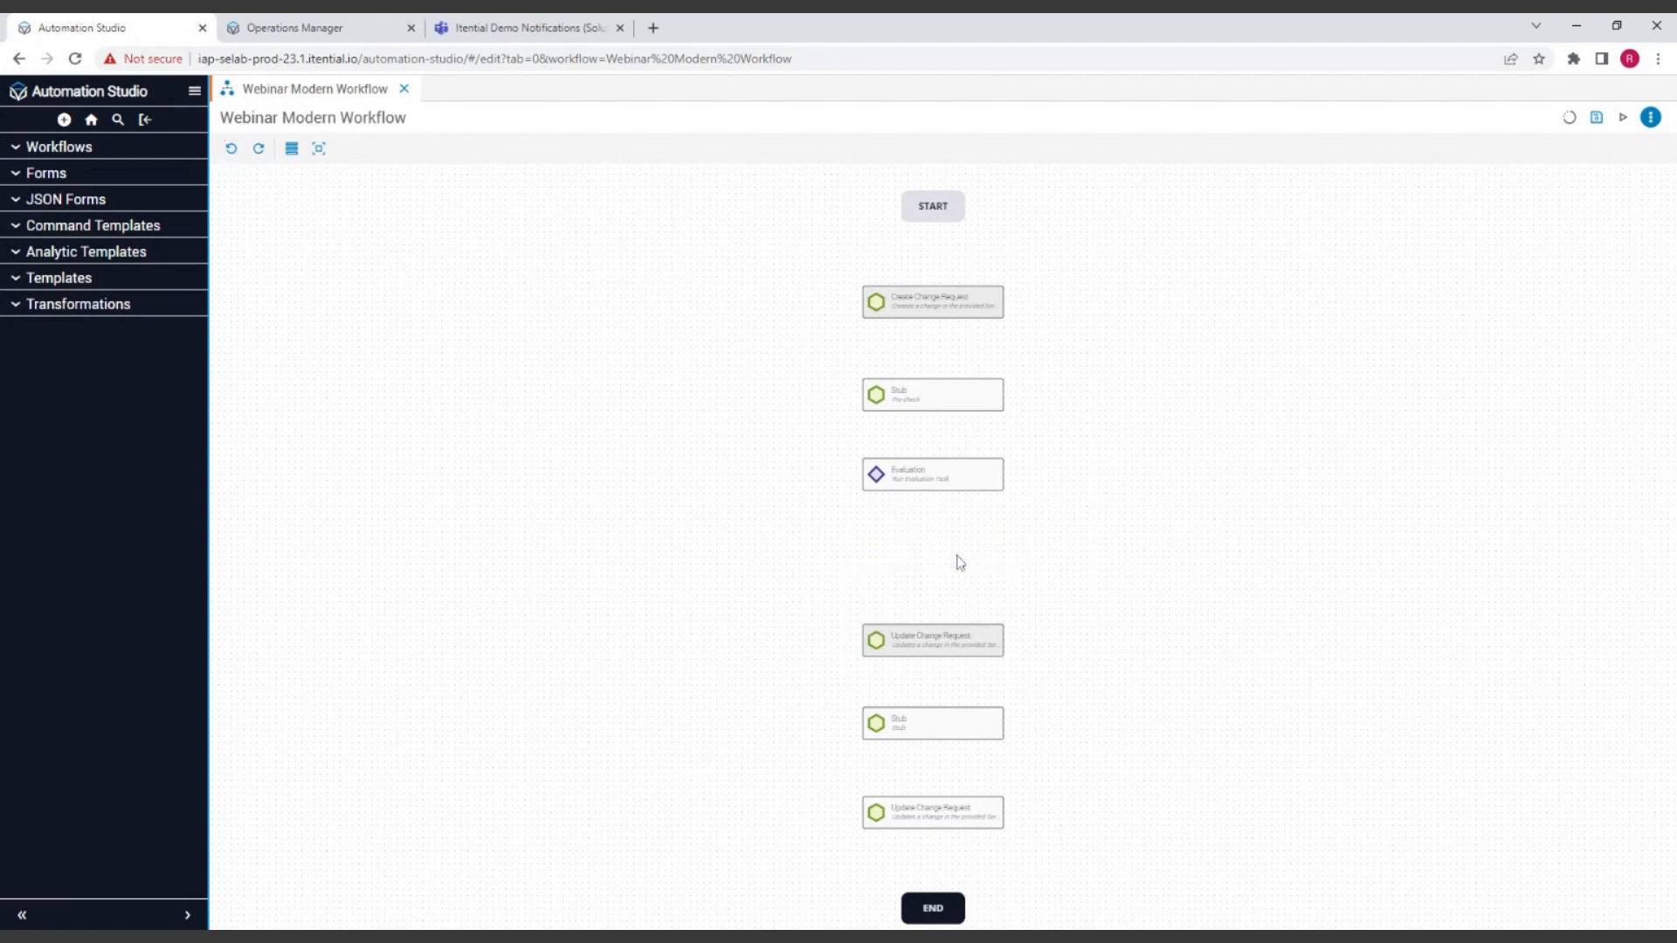
{"action": "left_click", "coordinate": [259, 149]}
{"action": "left_click", "coordinate": [231, 148]}
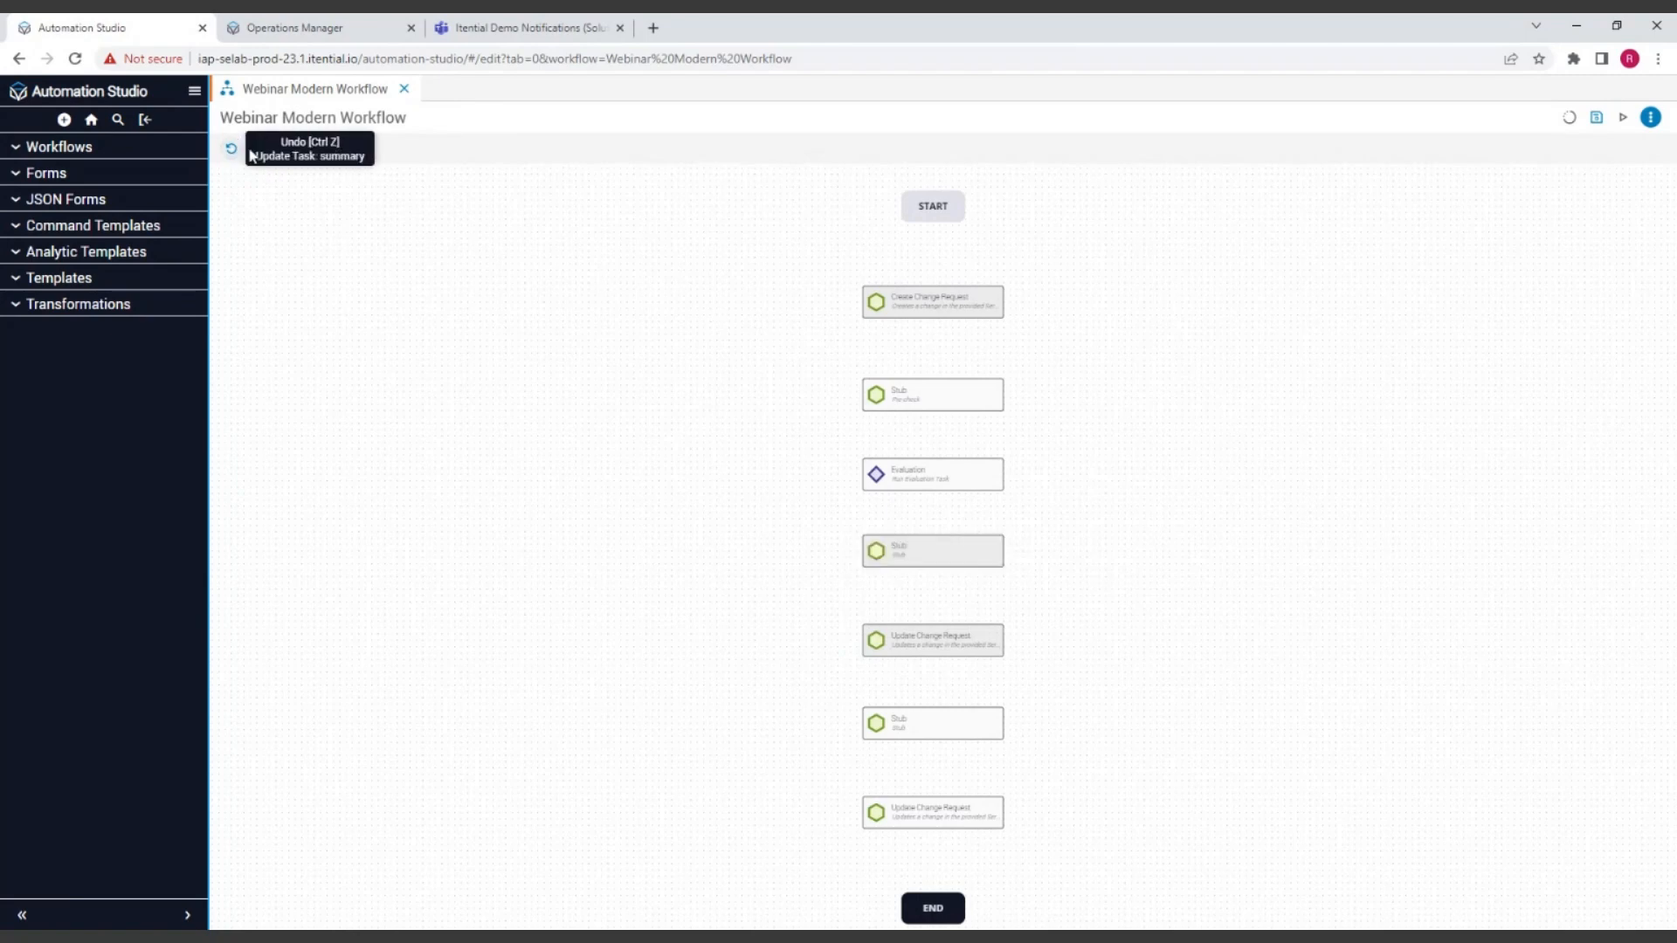
{"action": "left_click", "coordinate": [258, 149]}
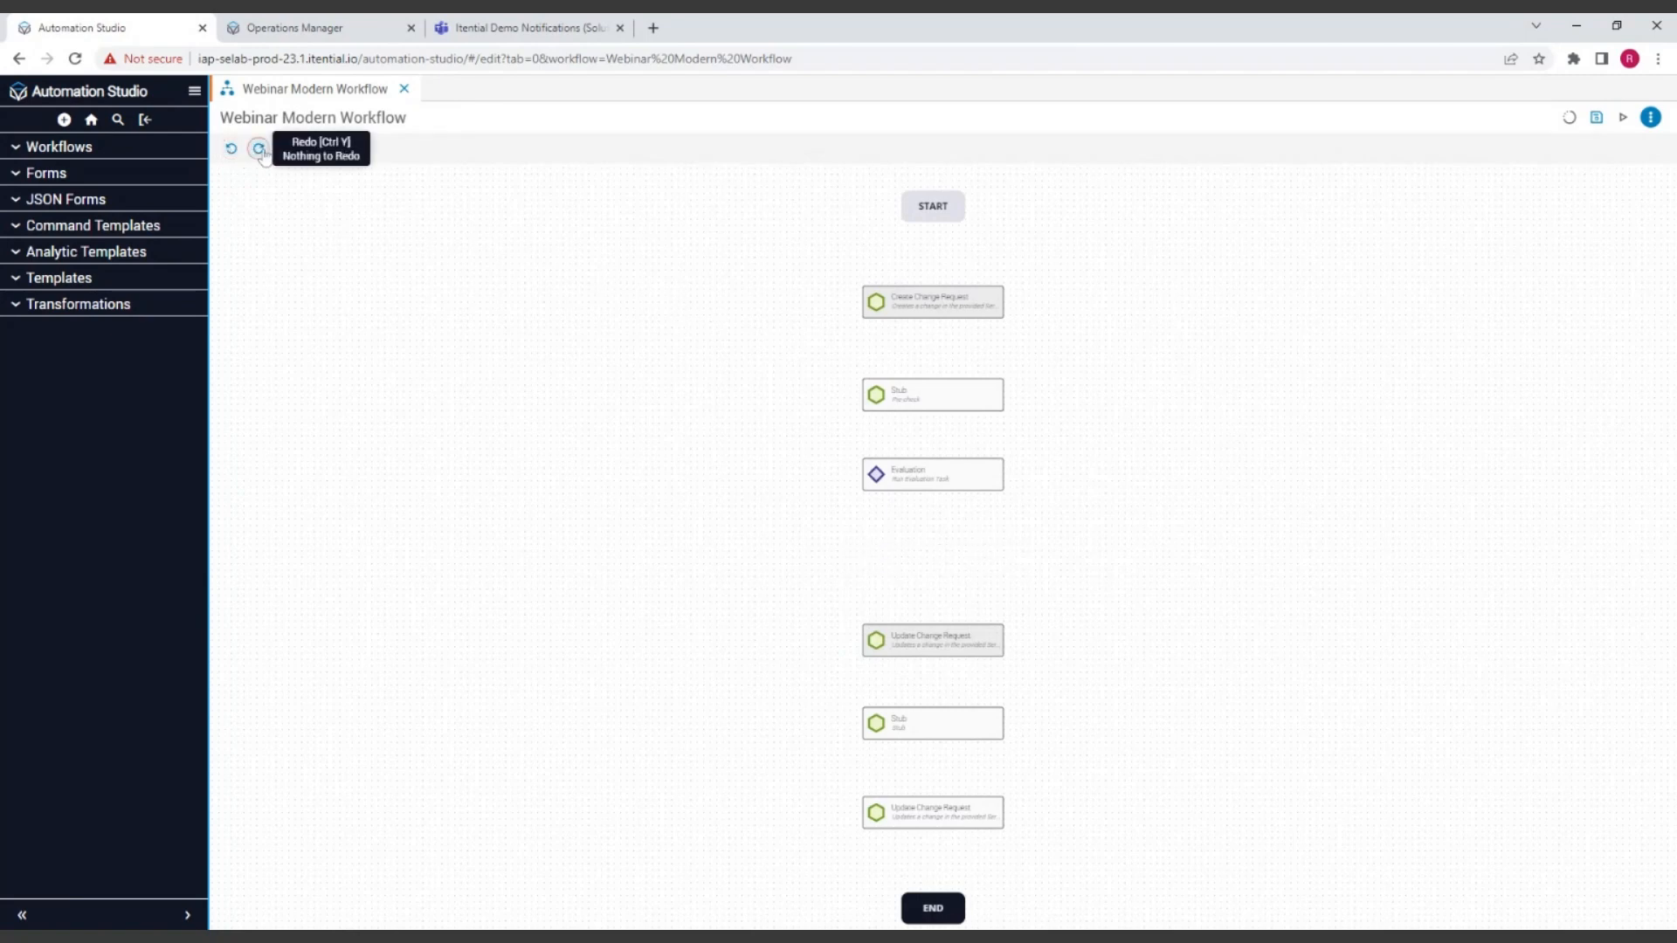
{"action": "left_click", "coordinate": [232, 150]}
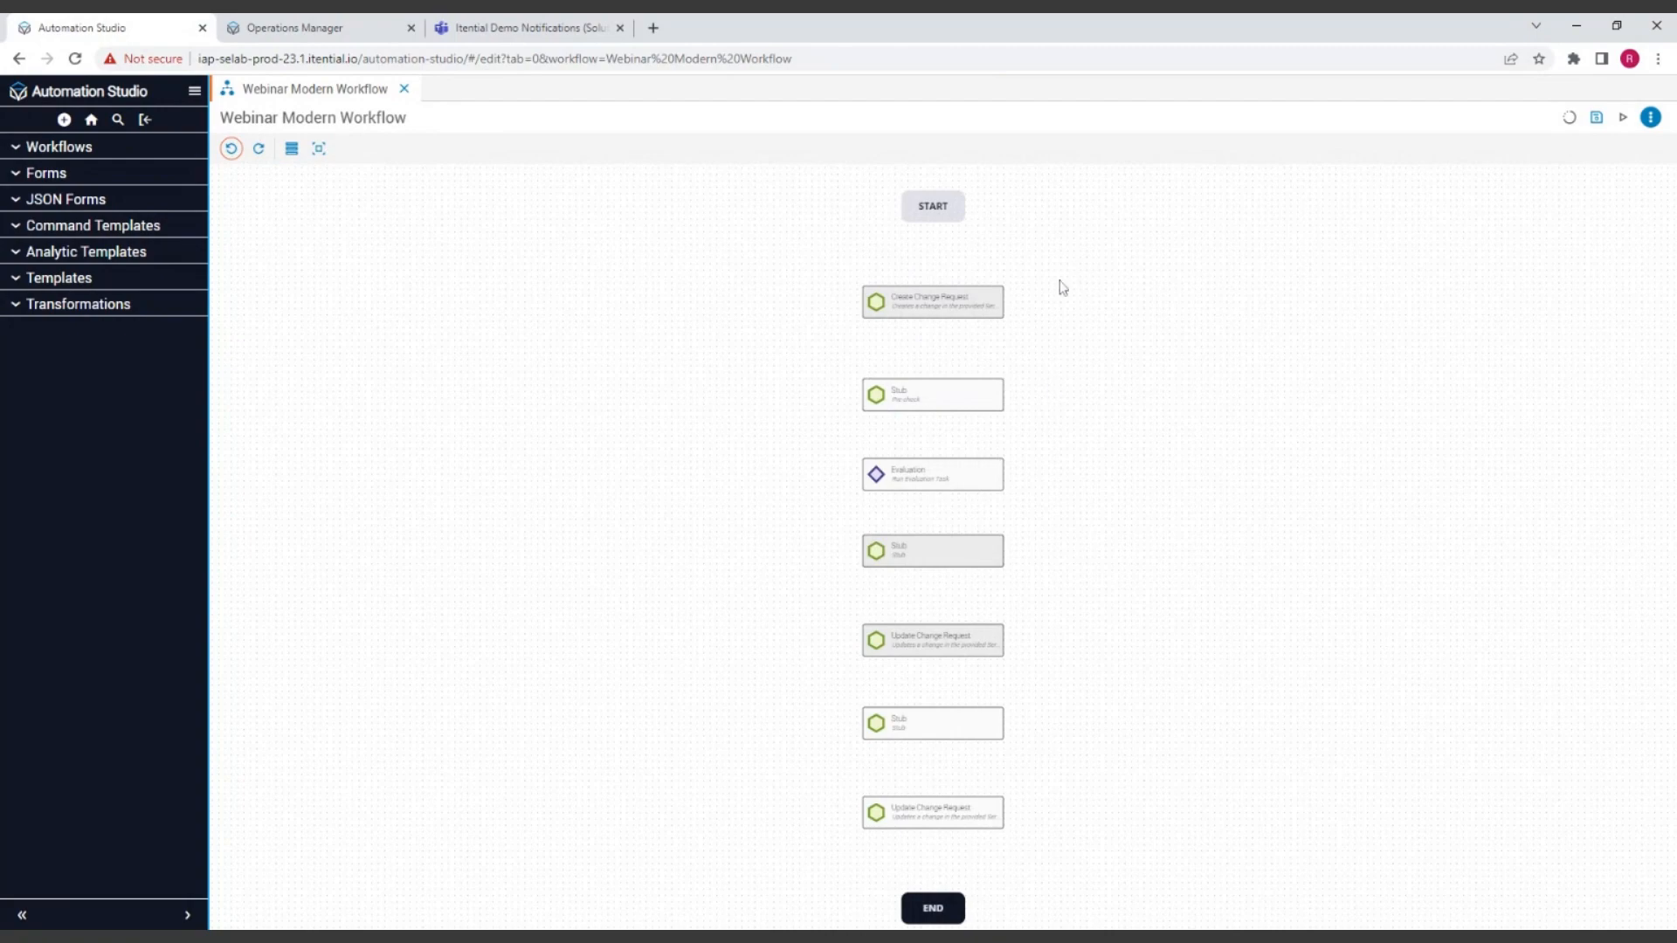
Step: Connect START to the Create Change Request task with a success transition
{"action": "left_click", "coordinate": [947, 306]}
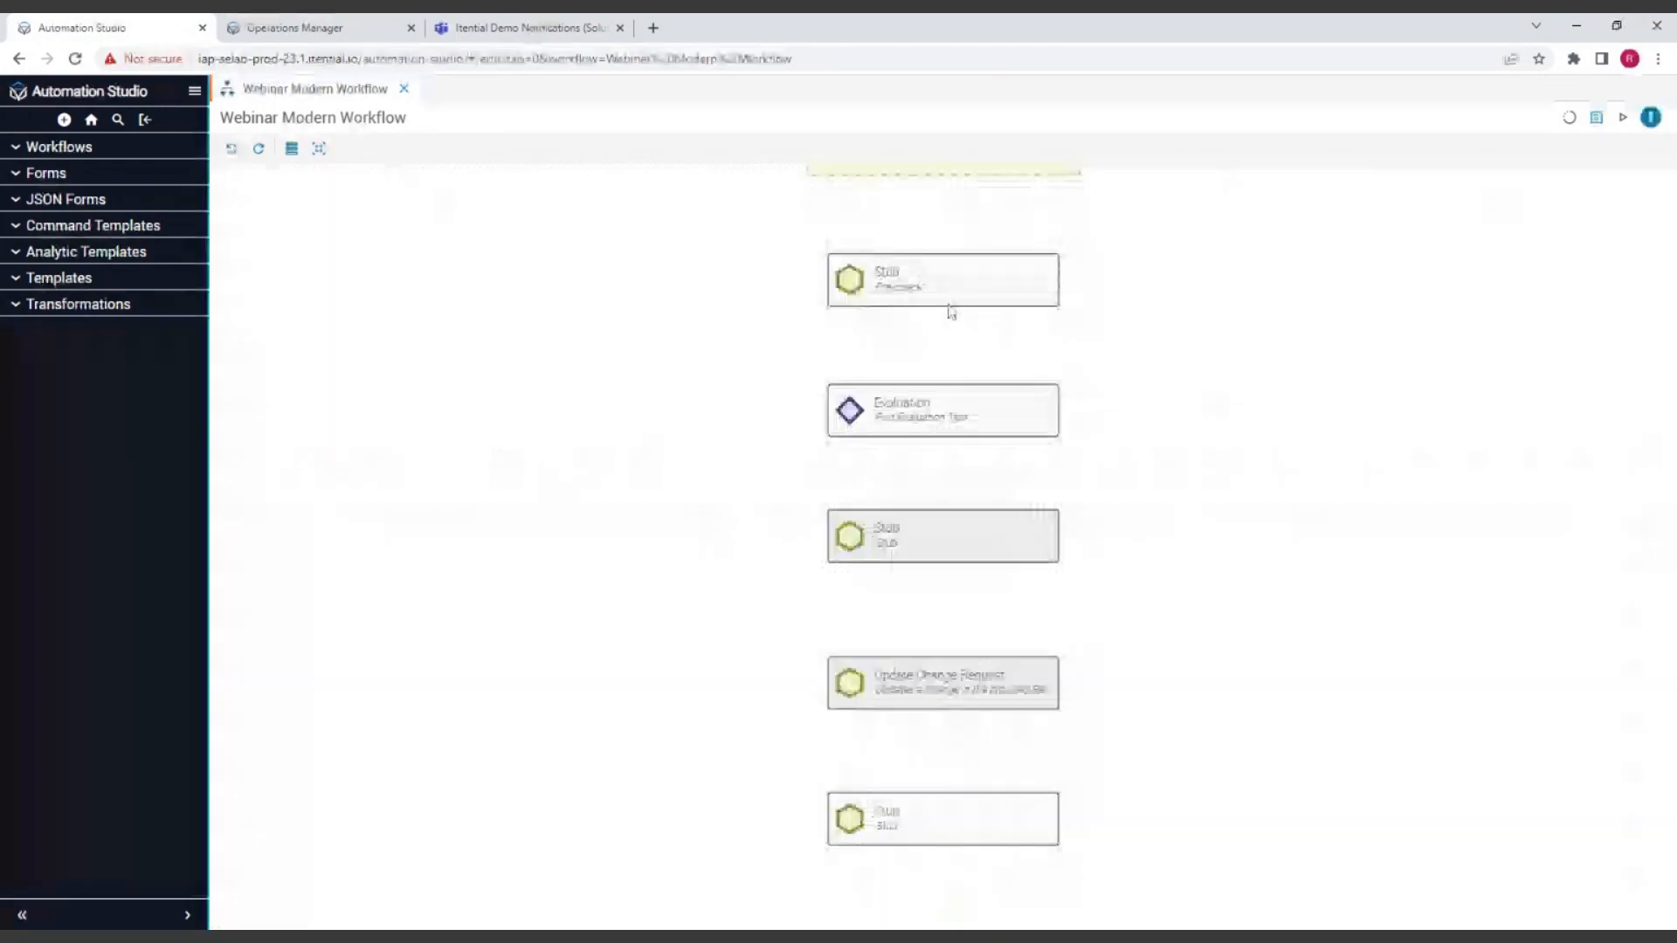
{"action": "left_click_drag", "start_coordinate": [1187, 306], "coordinate": [1135, 532]}
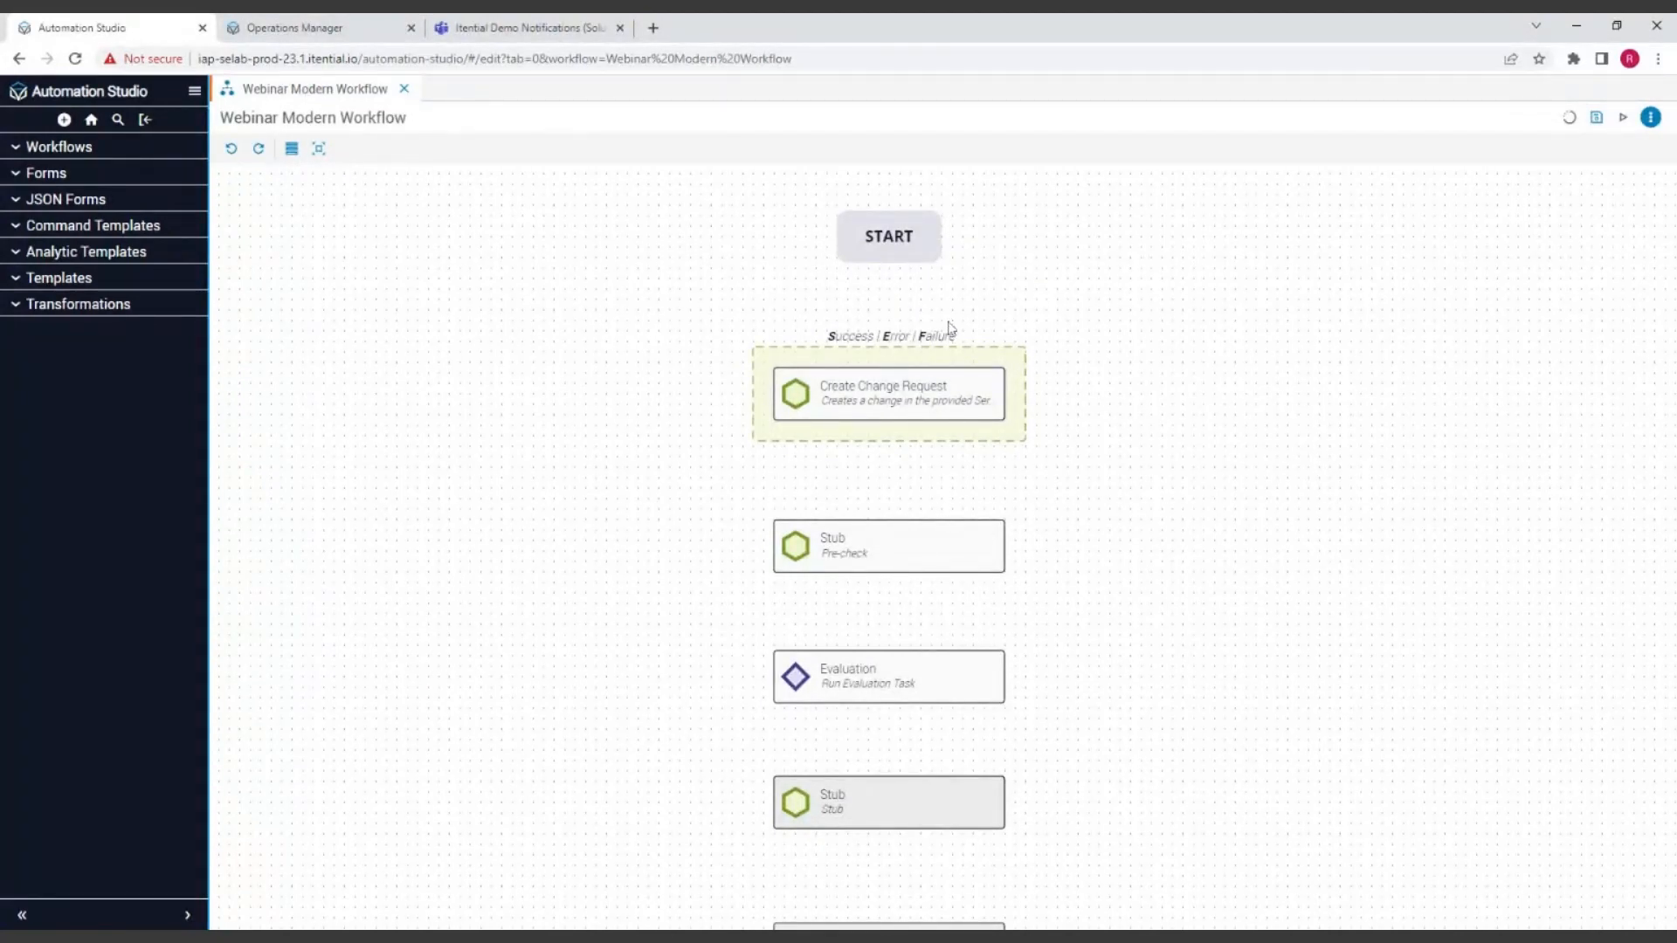
{"action": "left_click", "coordinate": [1437, 476]}
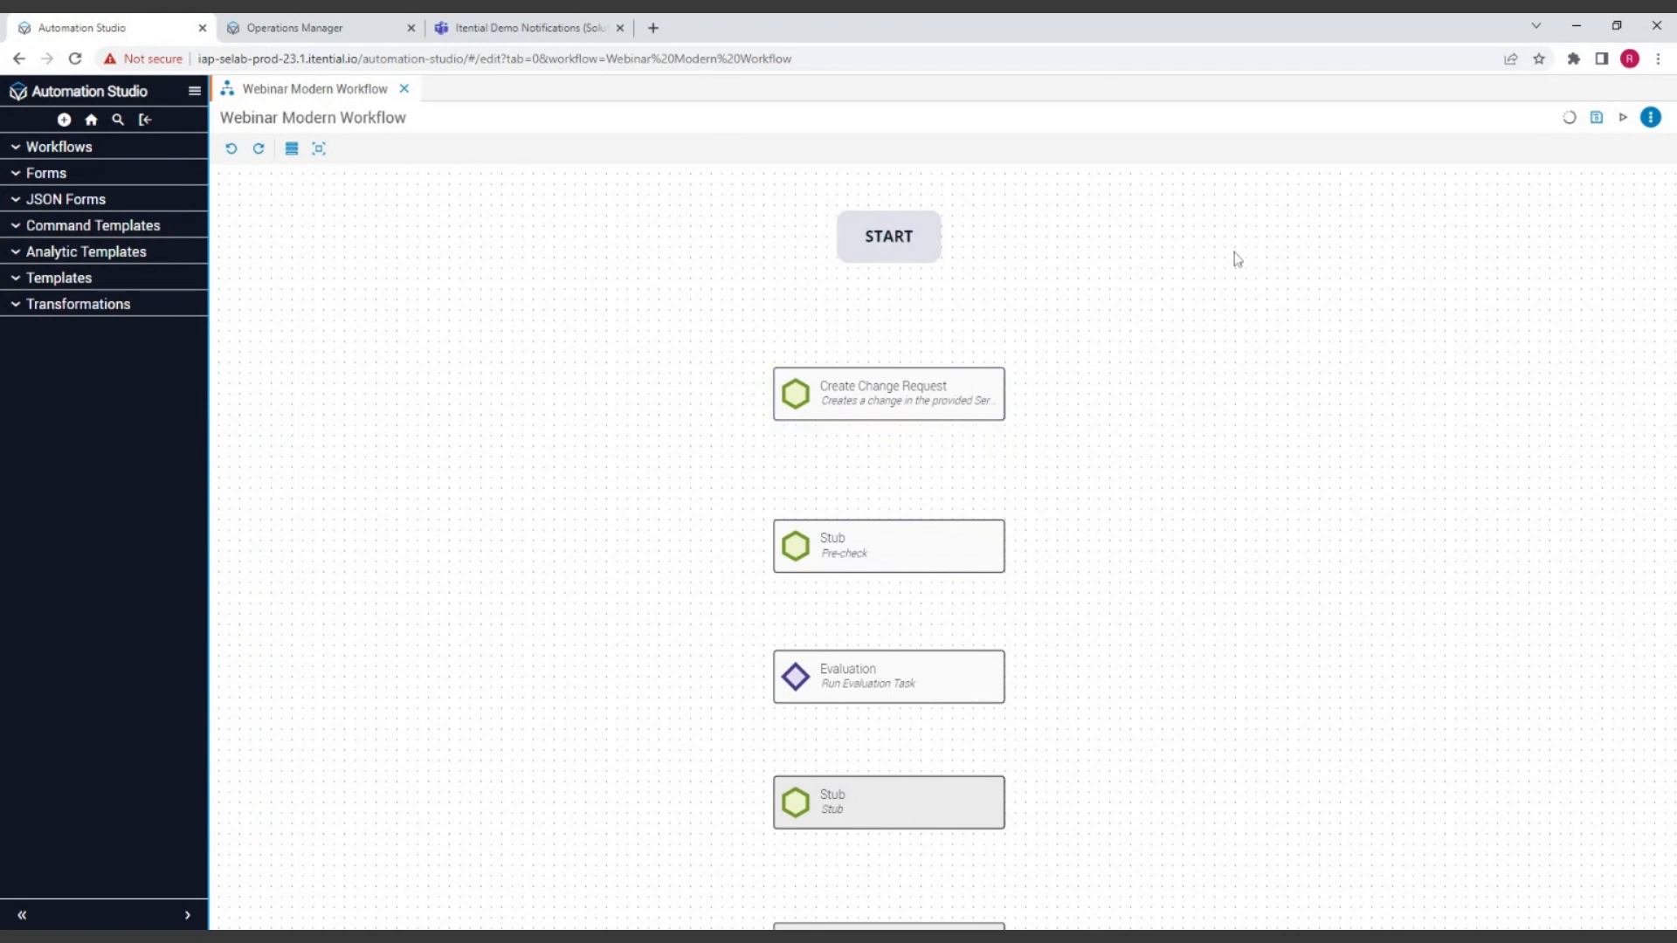
{"action": "left_click", "coordinate": [900, 238]}
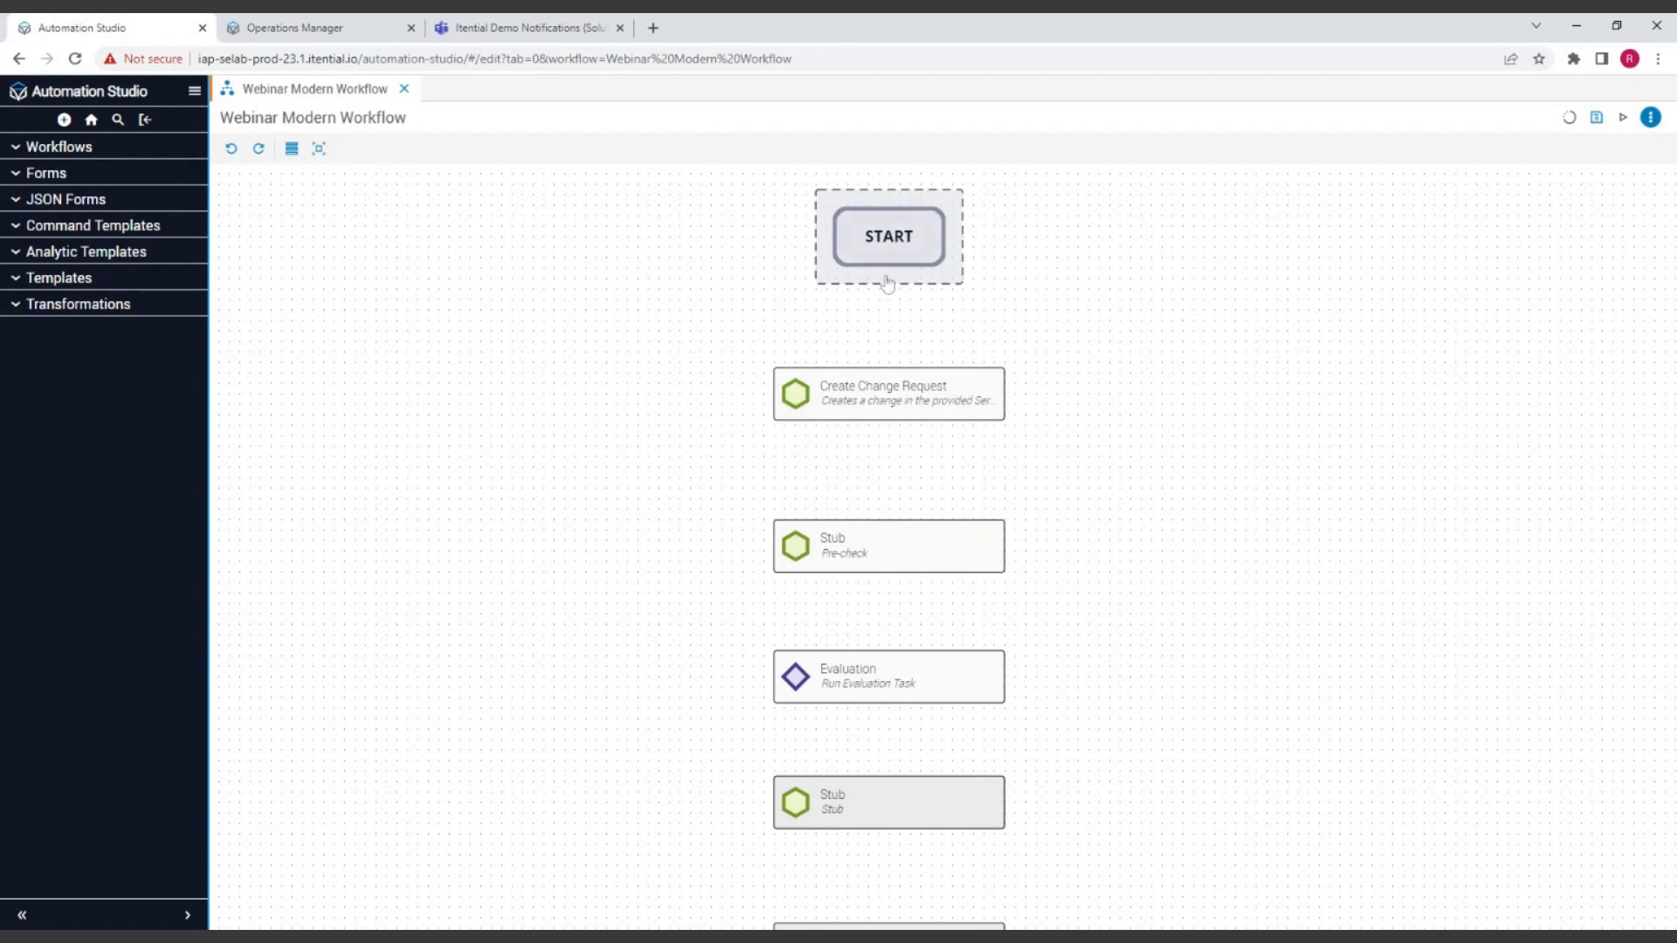
{"action": "left_click_drag", "start_coordinate": [887, 284], "coordinate": [892, 385]}
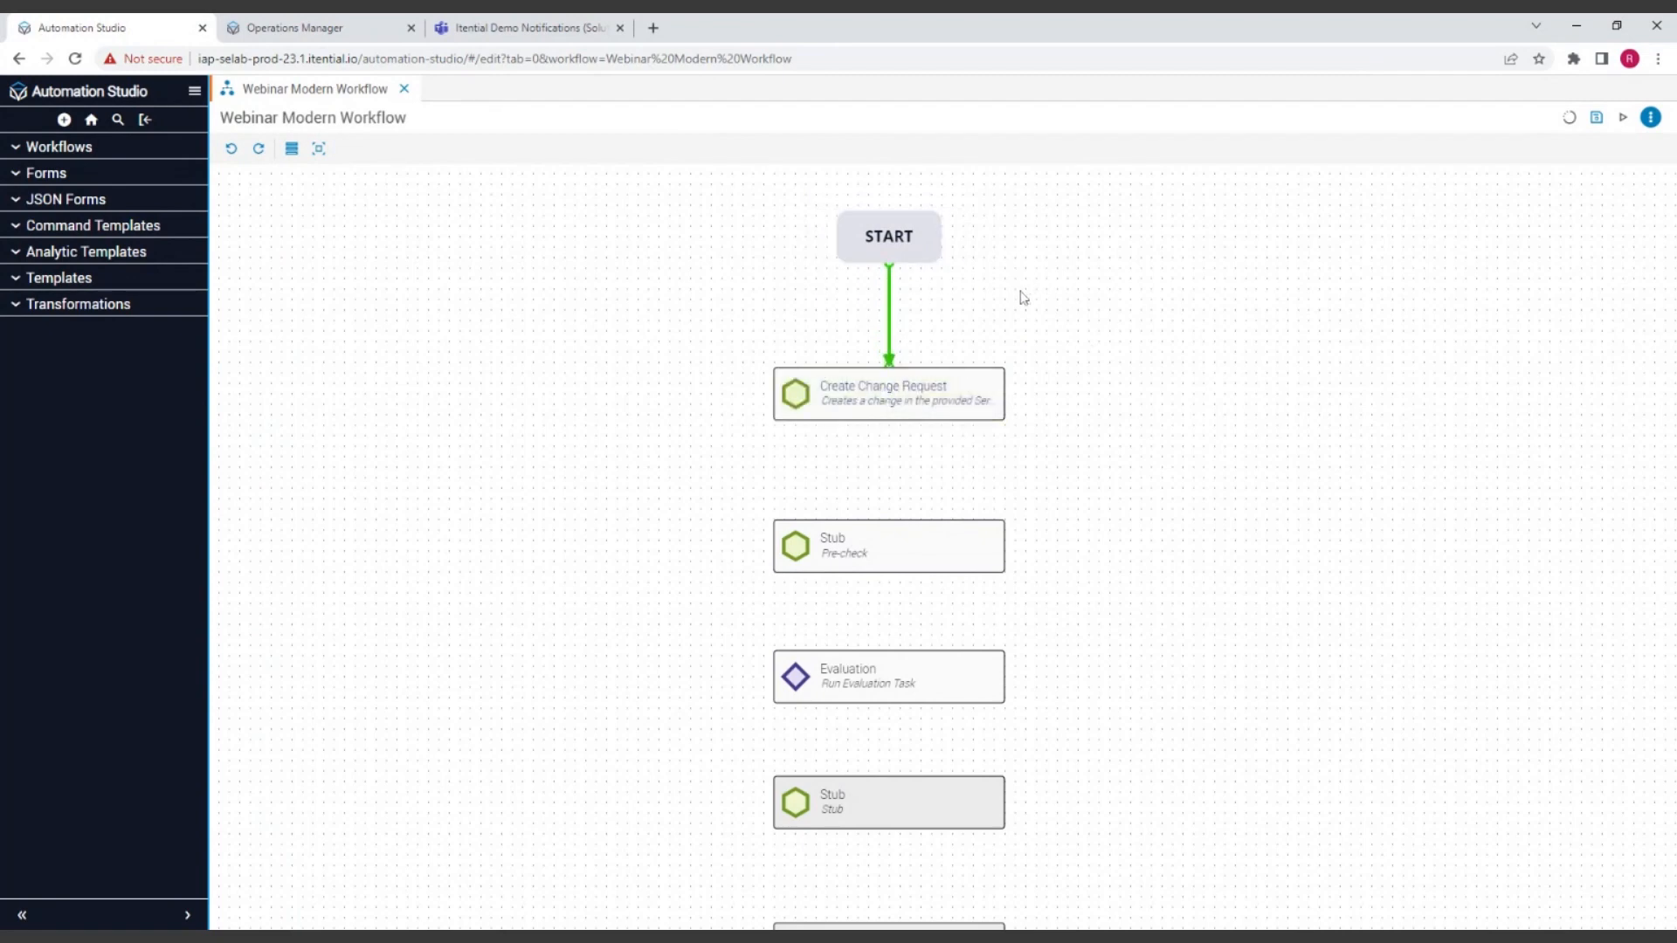
Step: Move Evaluation out to the right of the task column and connect Create Change Request to the Pre-check Stub
{"action": "left_click_drag", "start_coordinate": [861, 694], "coordinate": [1270, 694]}
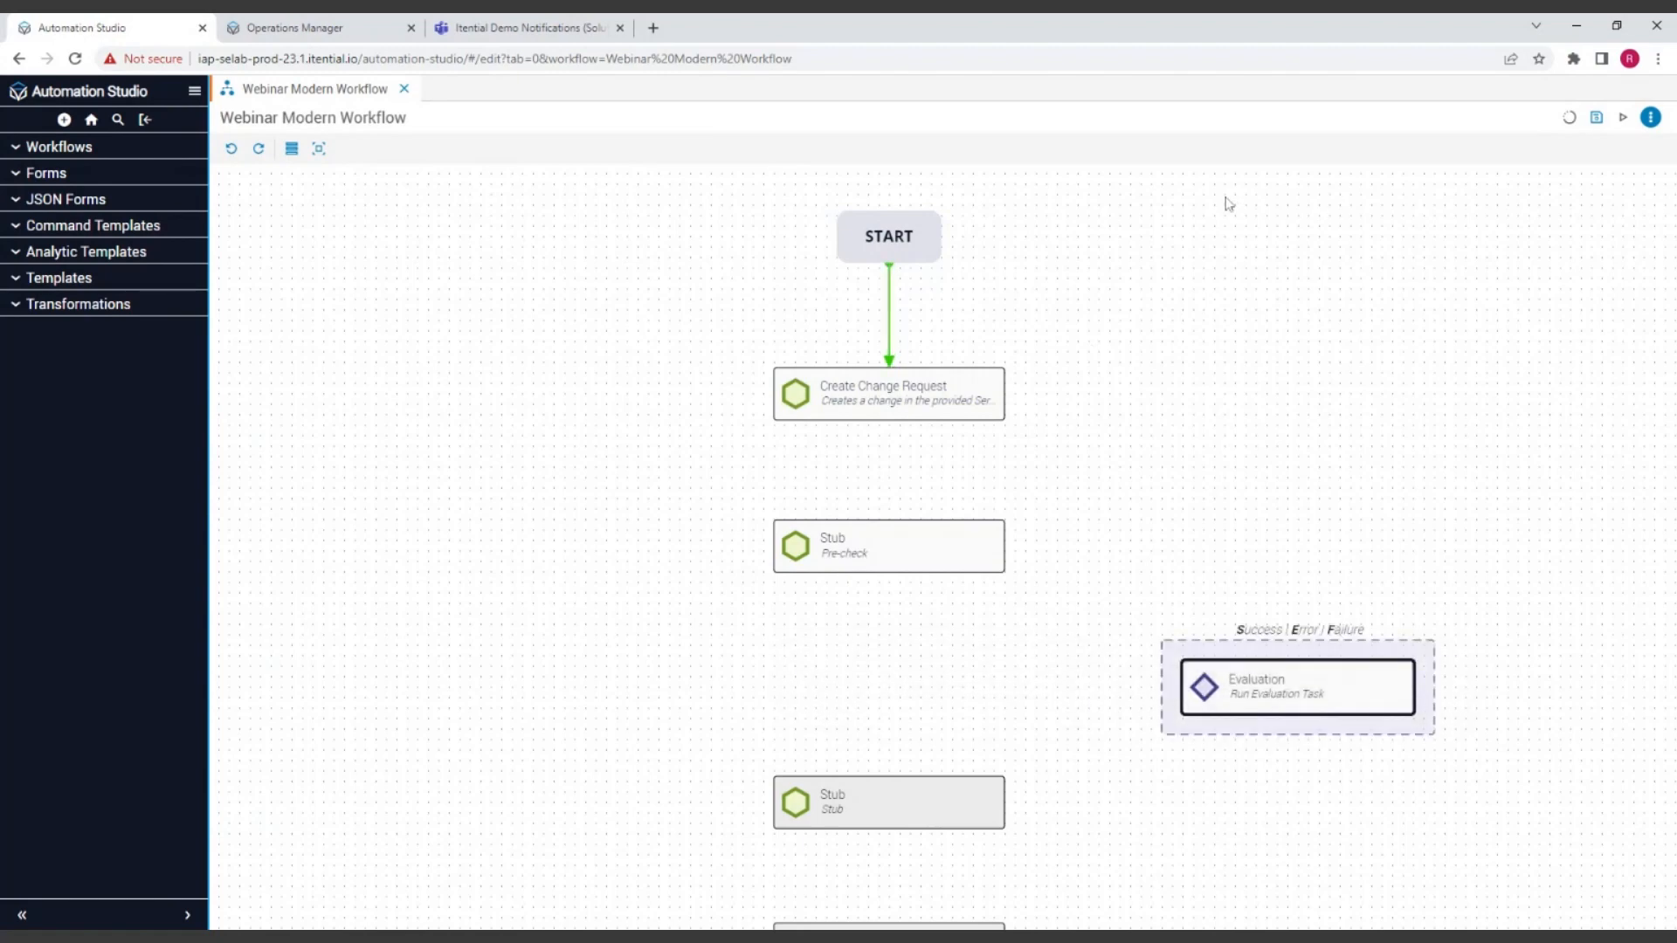
{"action": "left_click", "coordinate": [911, 415]}
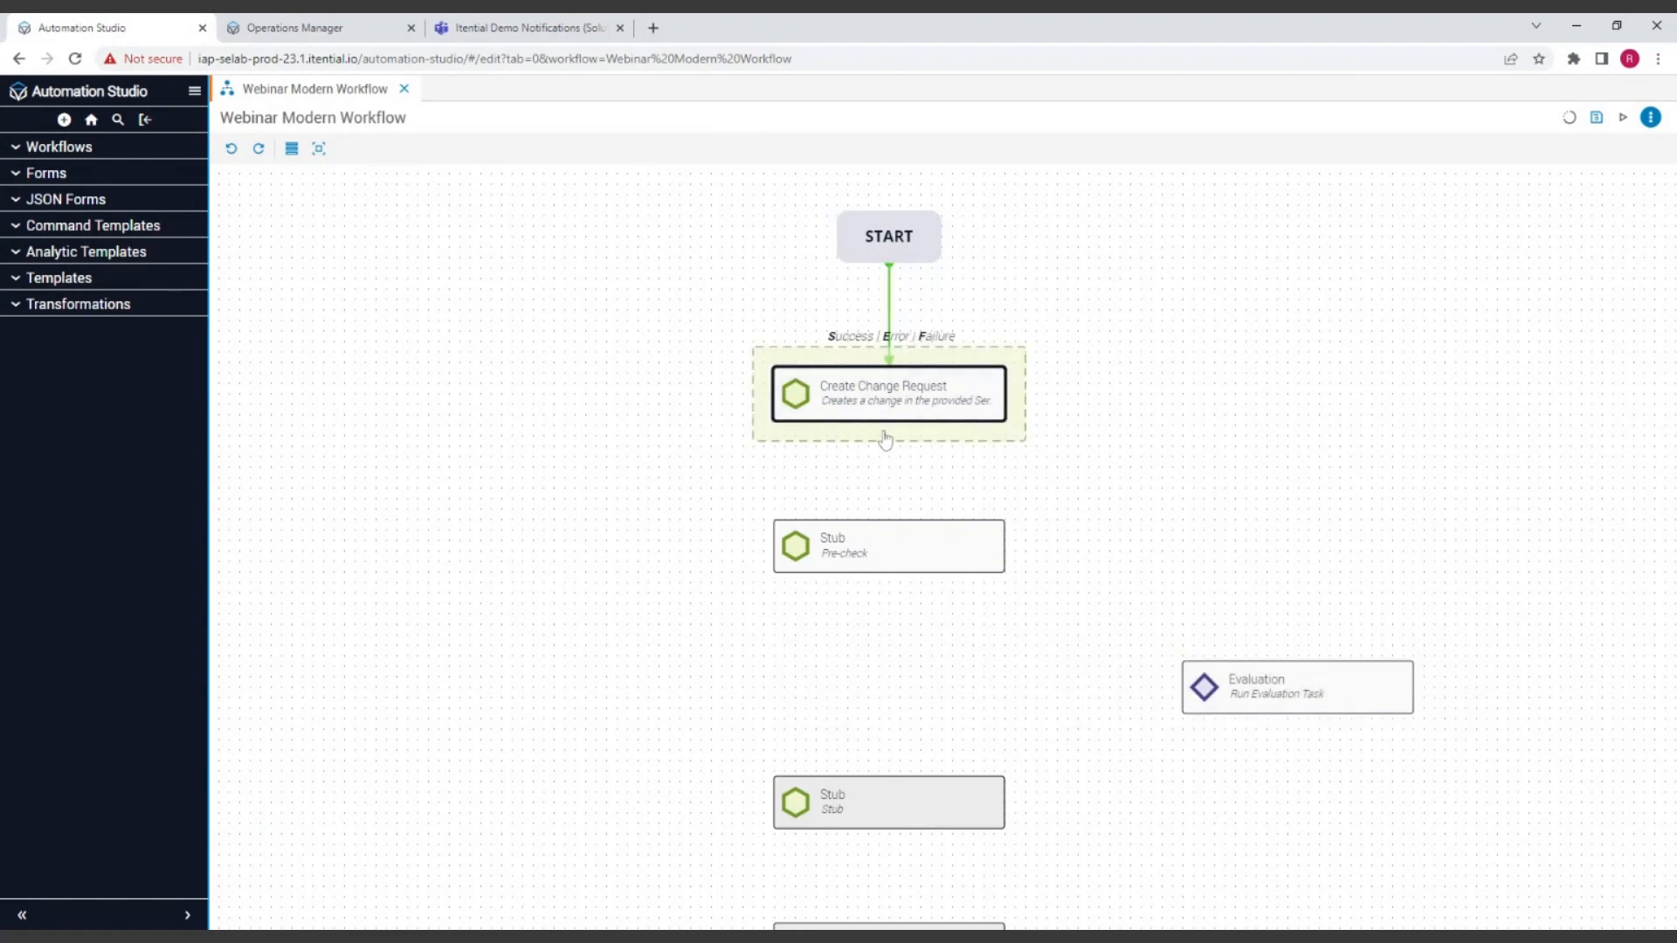
{"action": "left_click_drag", "start_coordinate": [885, 439], "coordinate": [885, 541]}
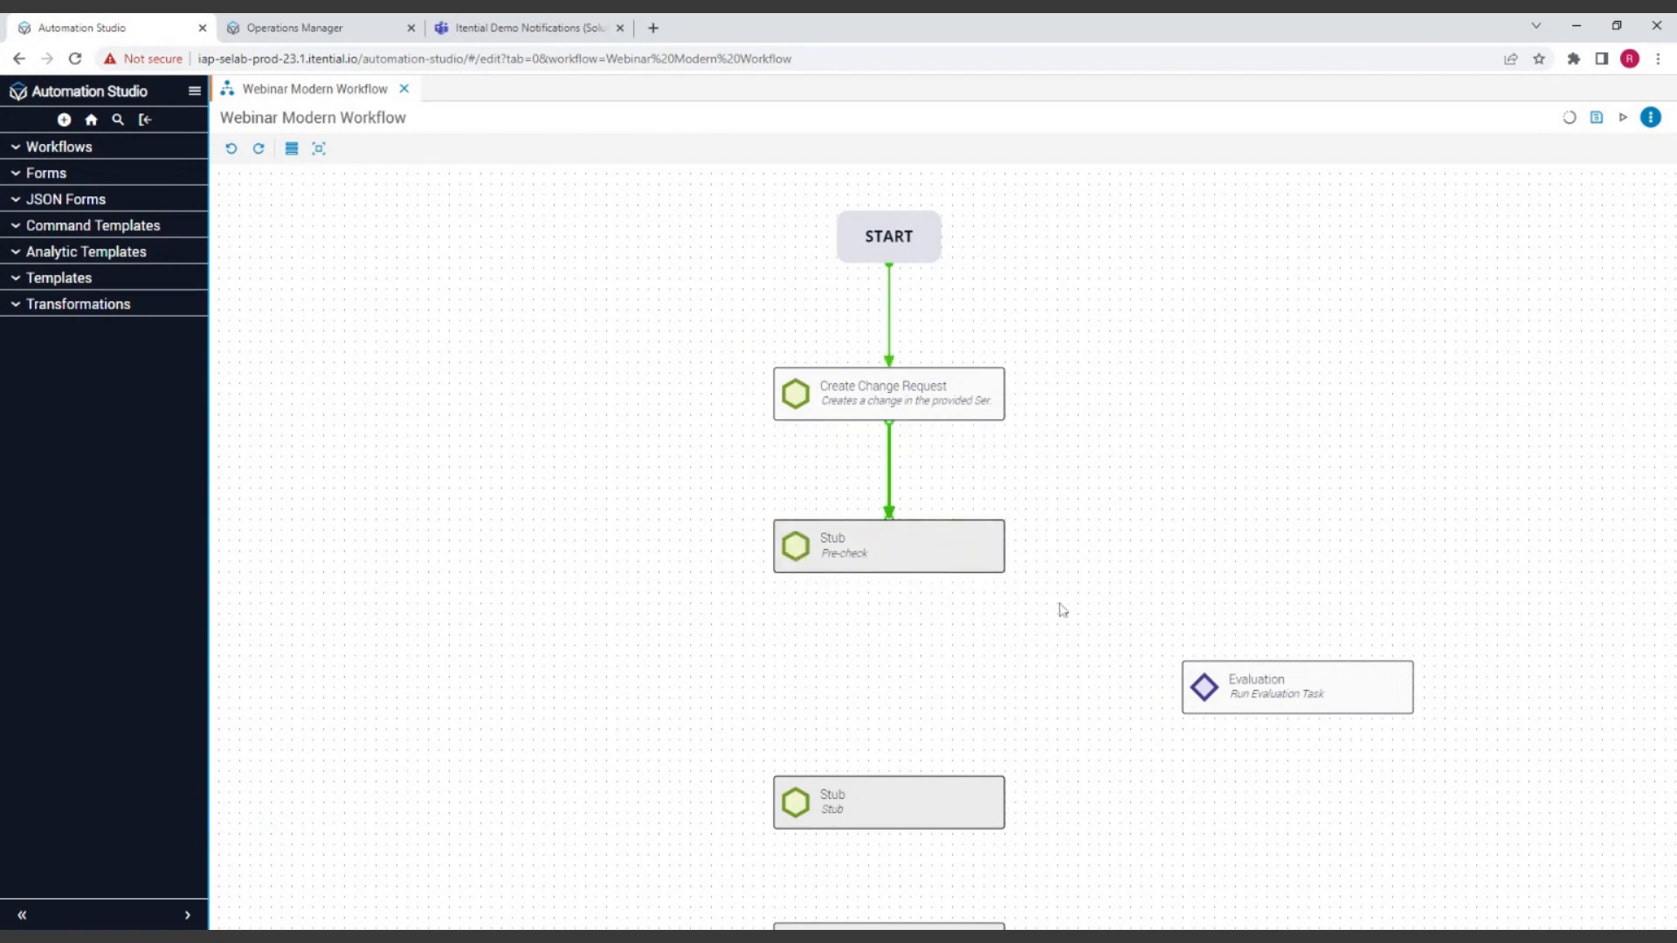
Step: Connect the Pre-check Stub directly to the next Stub in the column with a success transition
{"action": "scroll", "coordinate": [1112, 606], "scroll_direction": "down", "scroll_amount": 2}
{"action": "left_click", "coordinate": [865, 354]}
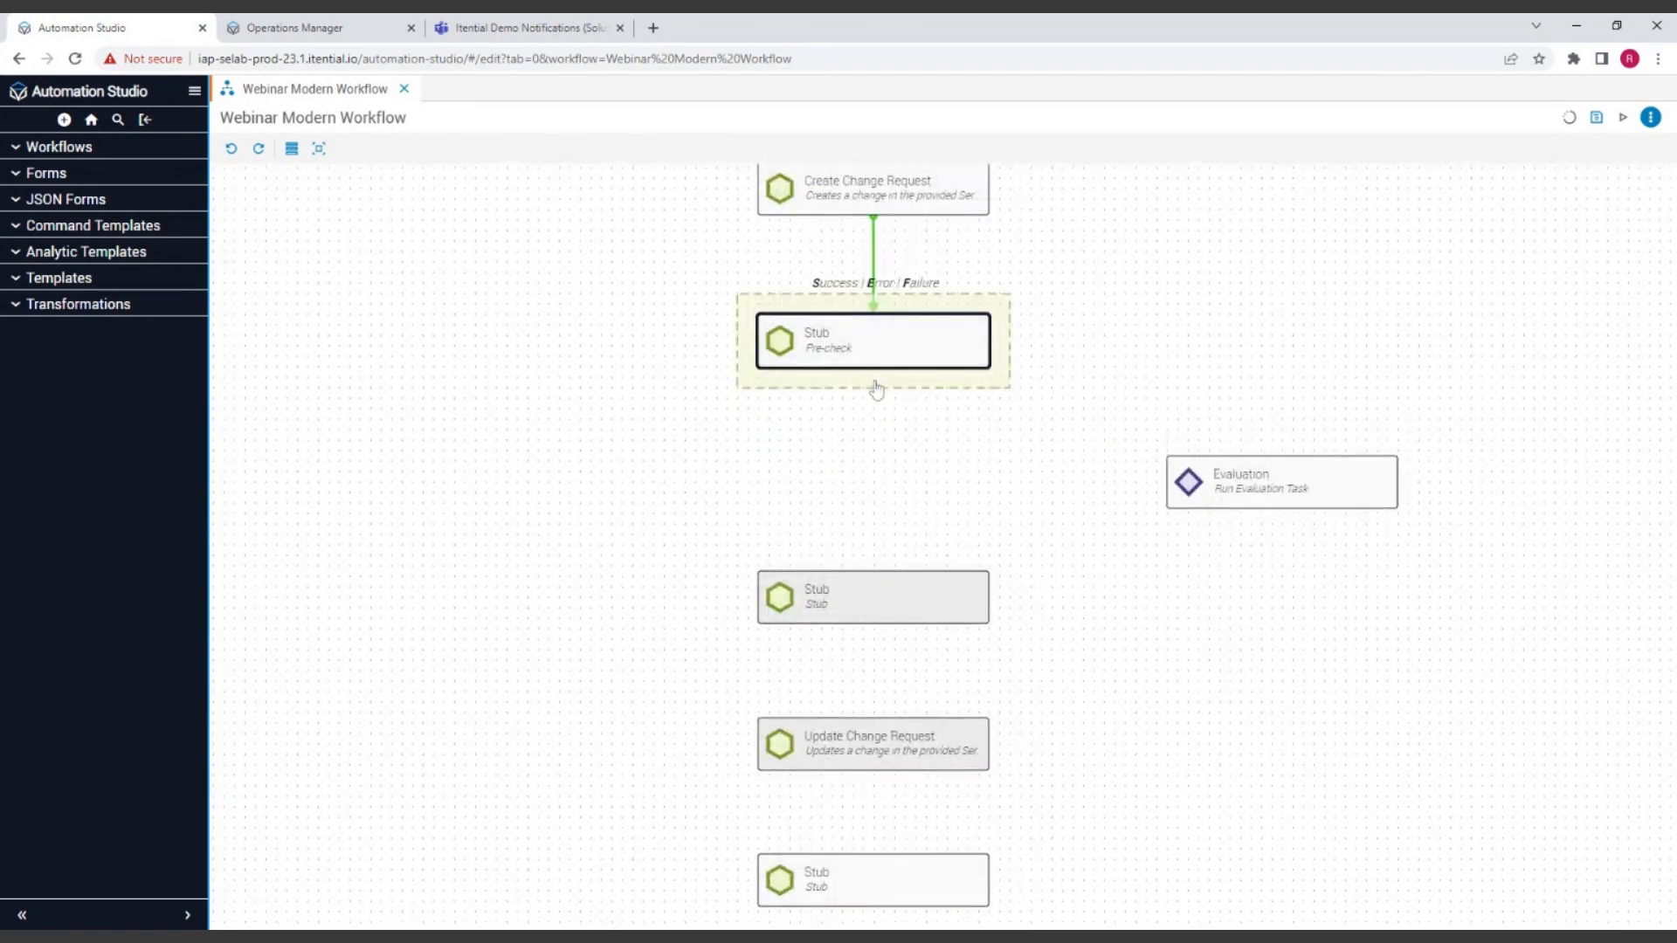
{"action": "left_click_drag", "start_coordinate": [876, 390], "coordinate": [876, 590]}
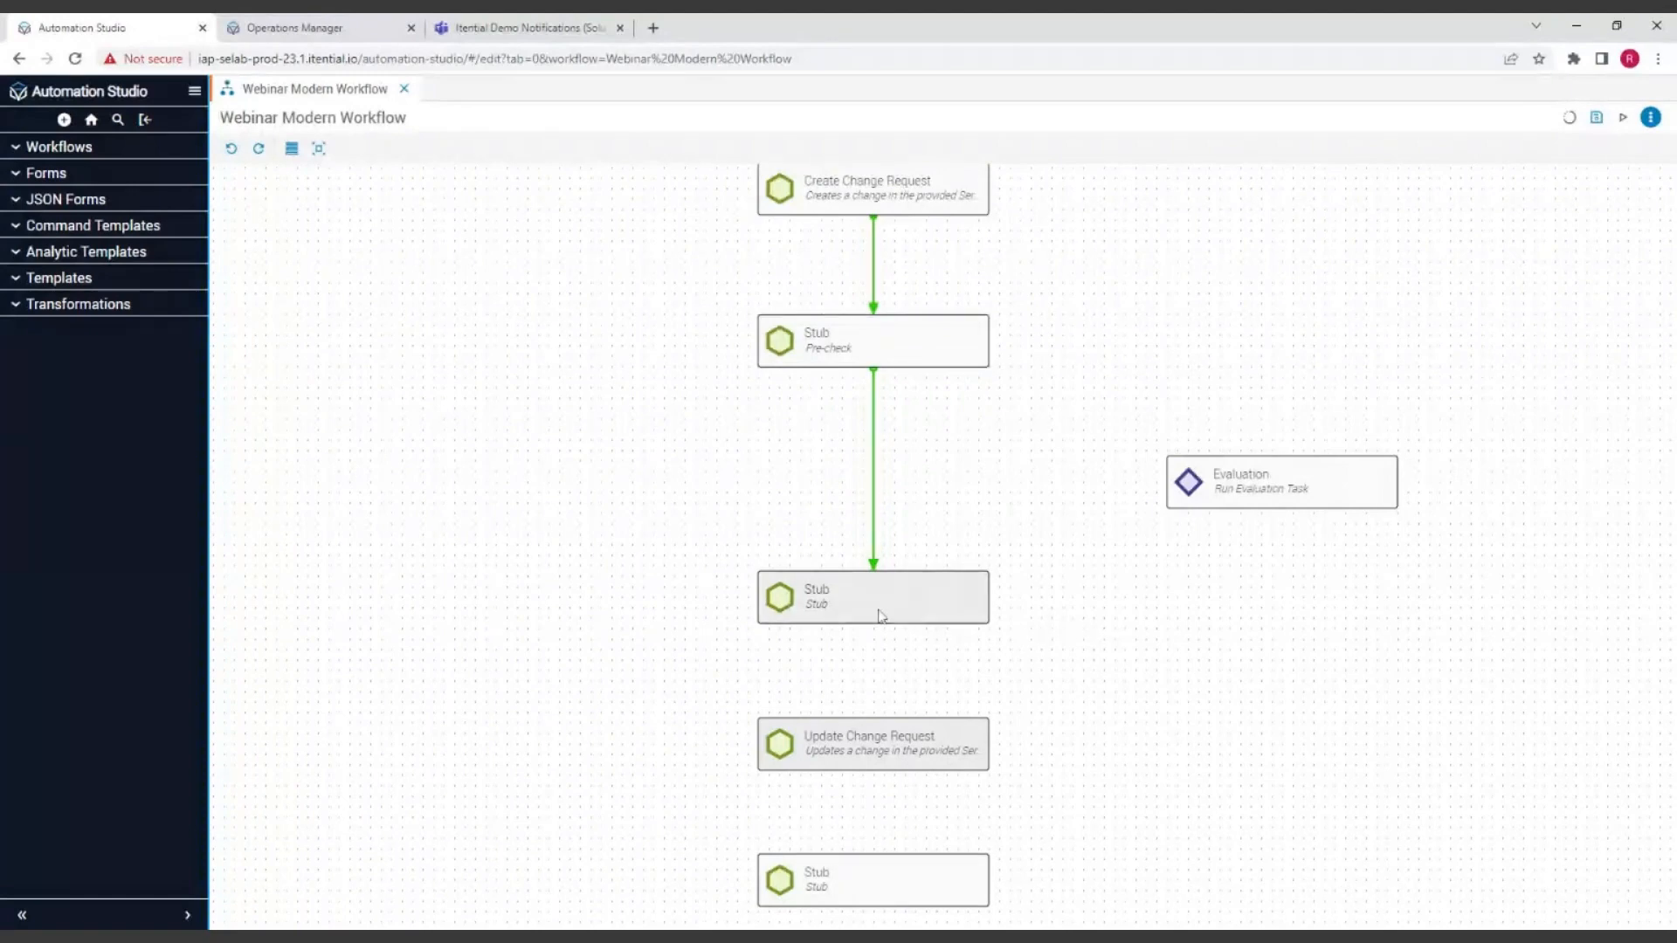
Step: Connect the remaining tasks of the column in order, from the Stub below Pre-check down through Update Change Request and the following Stub
{"action": "left_click", "coordinate": [878, 614]}
{"action": "scroll", "coordinate": [1136, 559], "scroll_direction": "down", "scroll_amount": 3}
{"action": "left_click_drag", "start_coordinate": [876, 373], "coordinate": [871, 908]}
{"action": "left_click", "coordinate": [881, 474]}
{"action": "left_click", "coordinate": [891, 627]}
{"action": "left_click", "coordinate": [874, 760]}
Step: Insert the Evaluation task into the transition between the Pre-check Stub and the Stub below it, placing it slightly nearer to Pre-check
{"action": "scroll", "coordinate": [1215, 550], "scroll_direction": "up", "scroll_amount": 3}
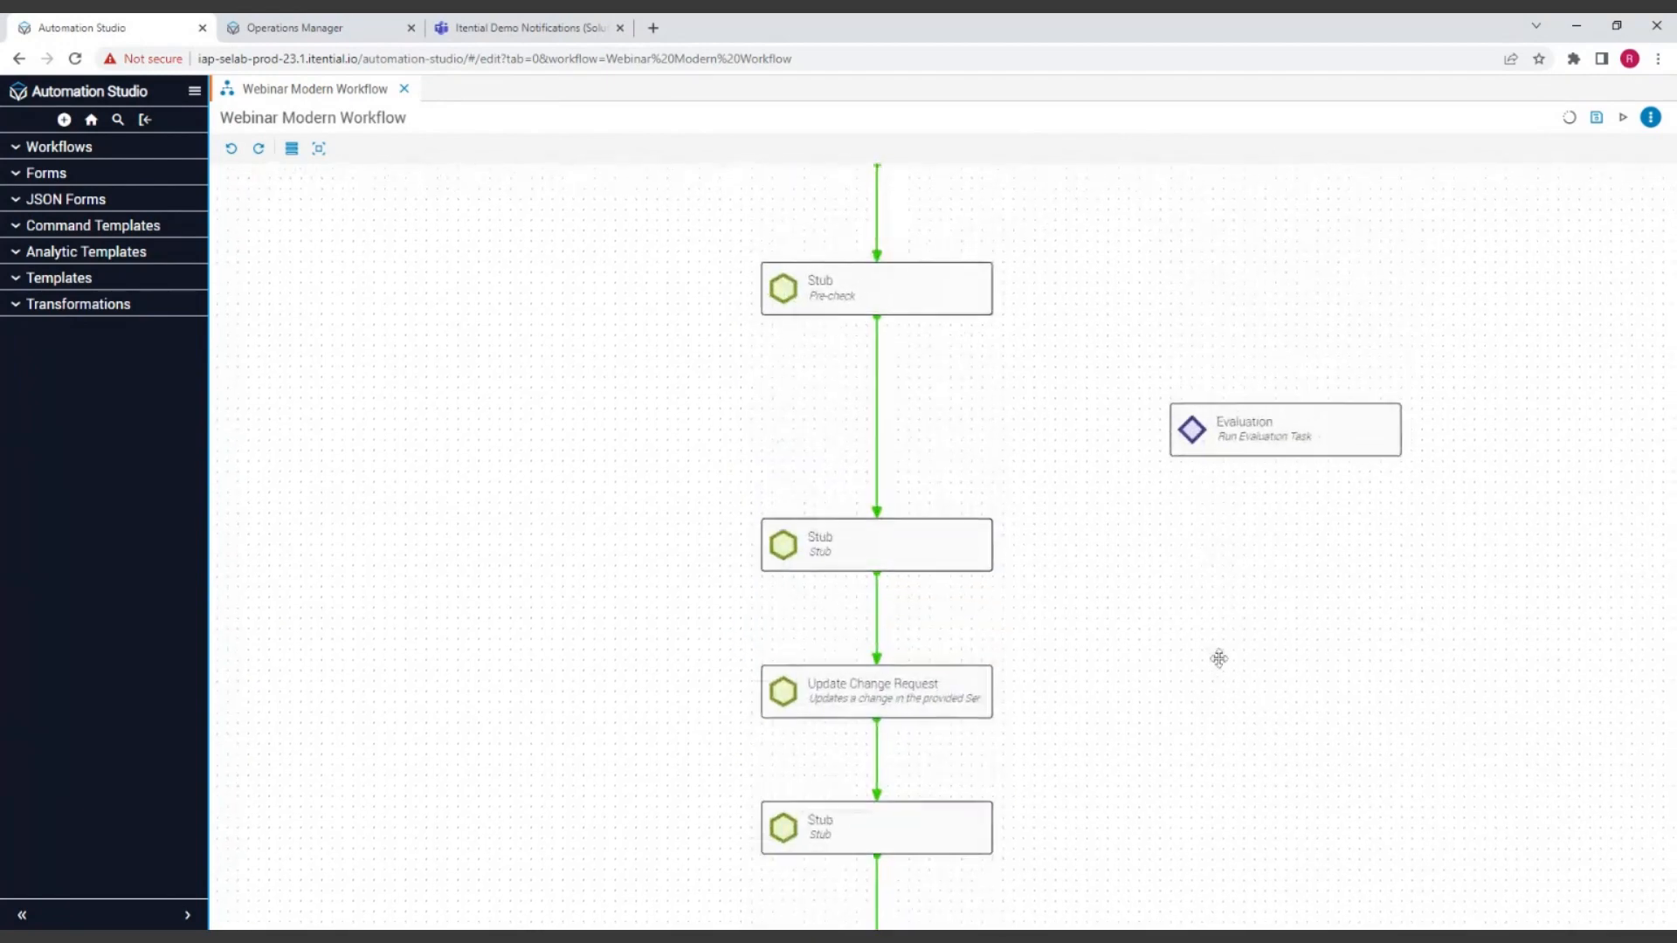
{"action": "left_click", "coordinate": [1292, 435]}
{"action": "mouse_move", "coordinate": [1067, 375]}
{"action": "left_mouse_down"}
{"action": "mouse_move", "coordinate": [1082, 647]}
{"action": "mouse_move", "coordinate": [1071, 385]}
{"action": "left_mouse_up"}
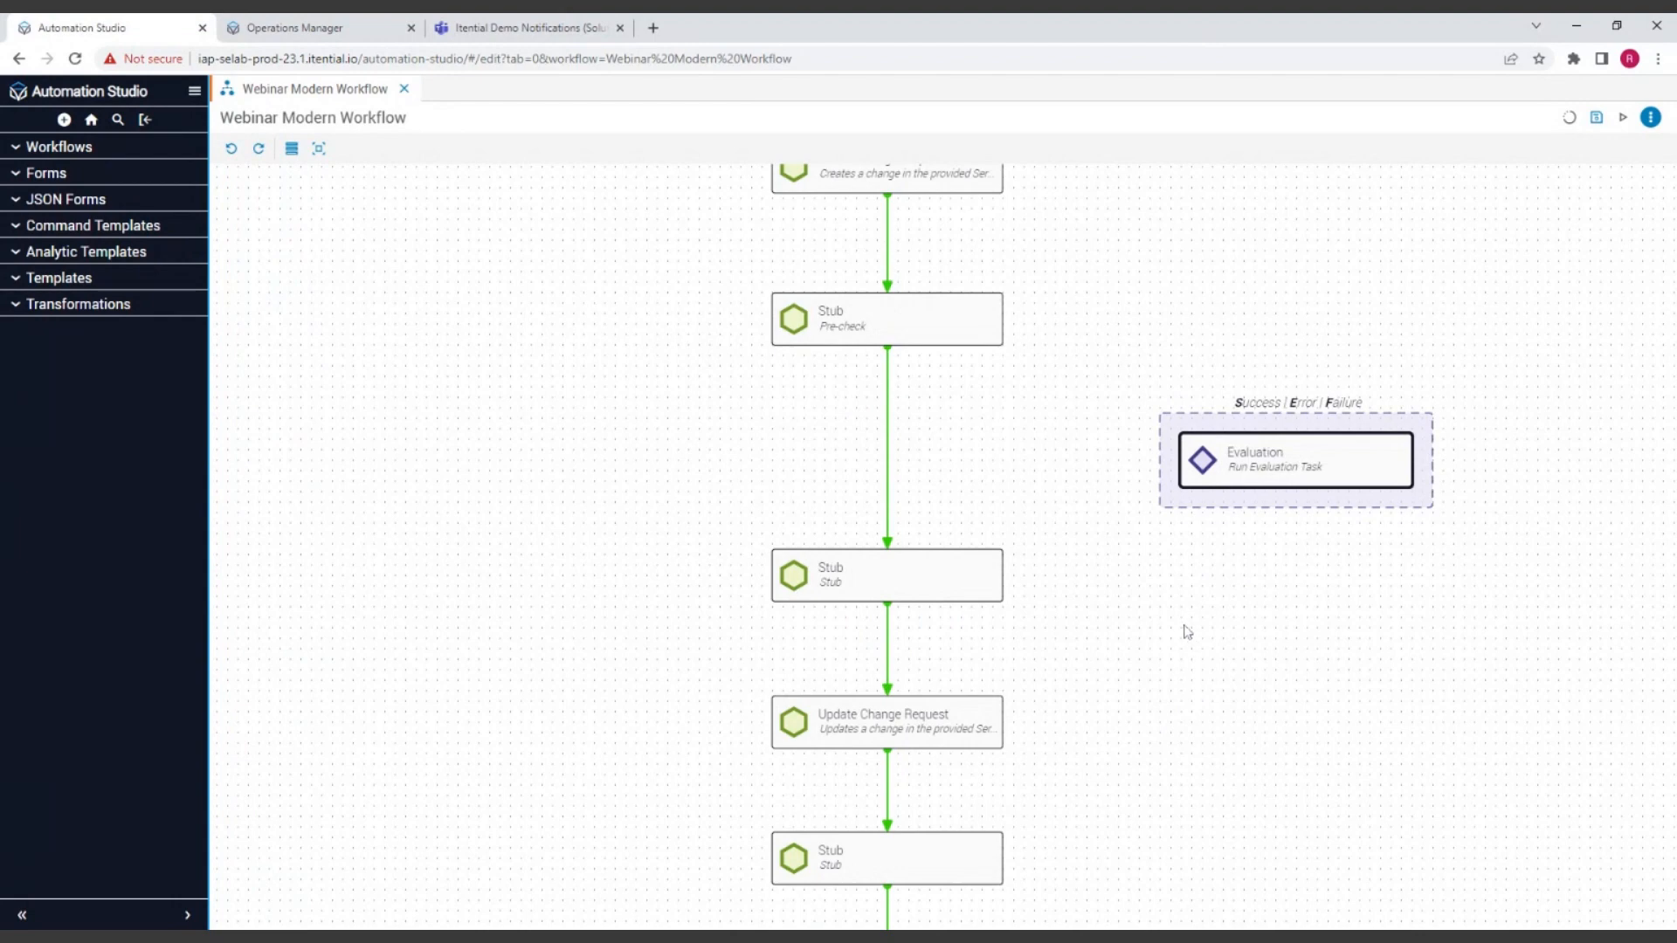
{"action": "left_click_drag", "start_coordinate": [1338, 468], "coordinate": [926, 448]}
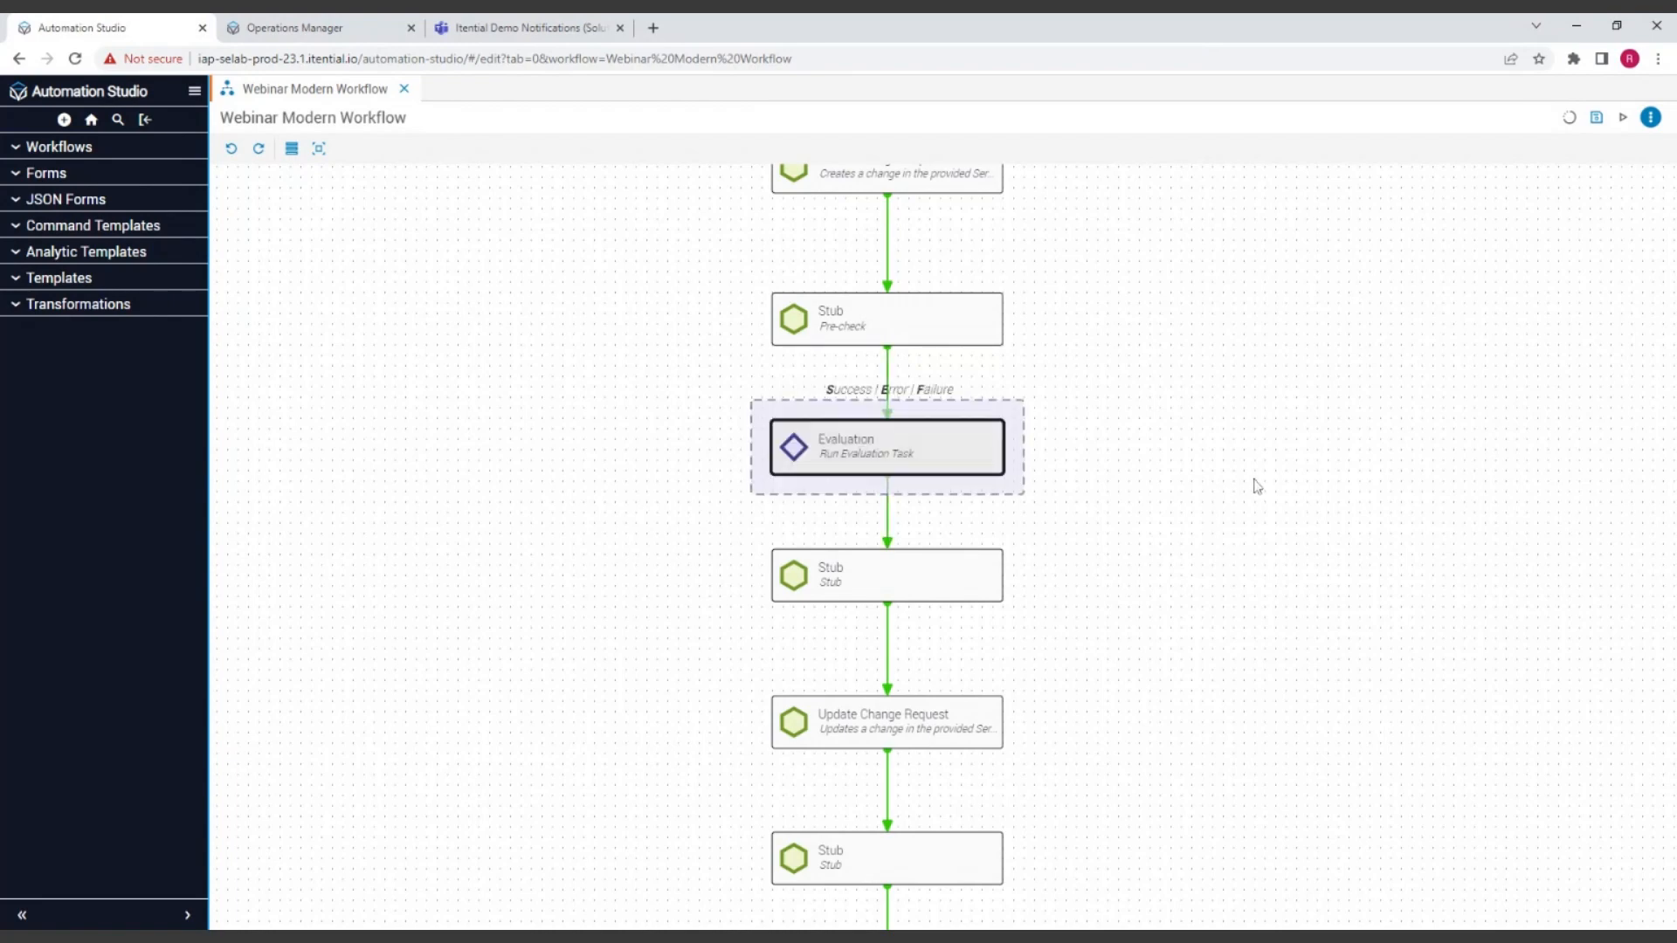
{"action": "left_click", "coordinate": [1153, 439]}
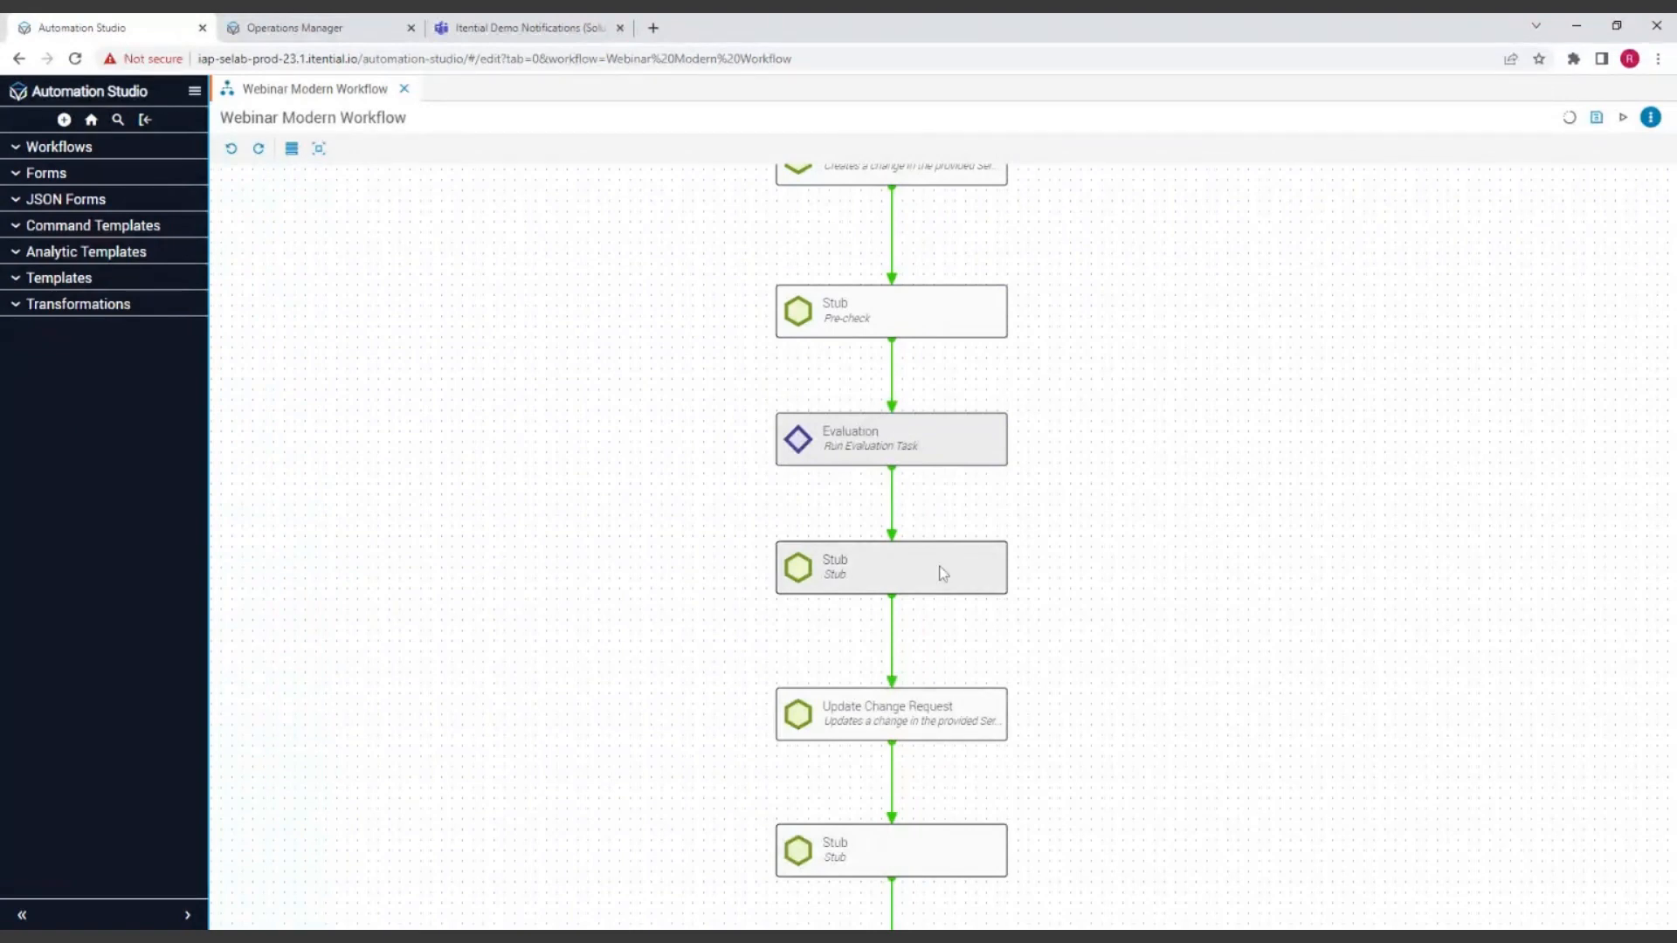
{"action": "left_click", "coordinate": [891, 576]}
{"action": "left_click_drag", "start_coordinate": [891, 579], "coordinate": [916, 434]}
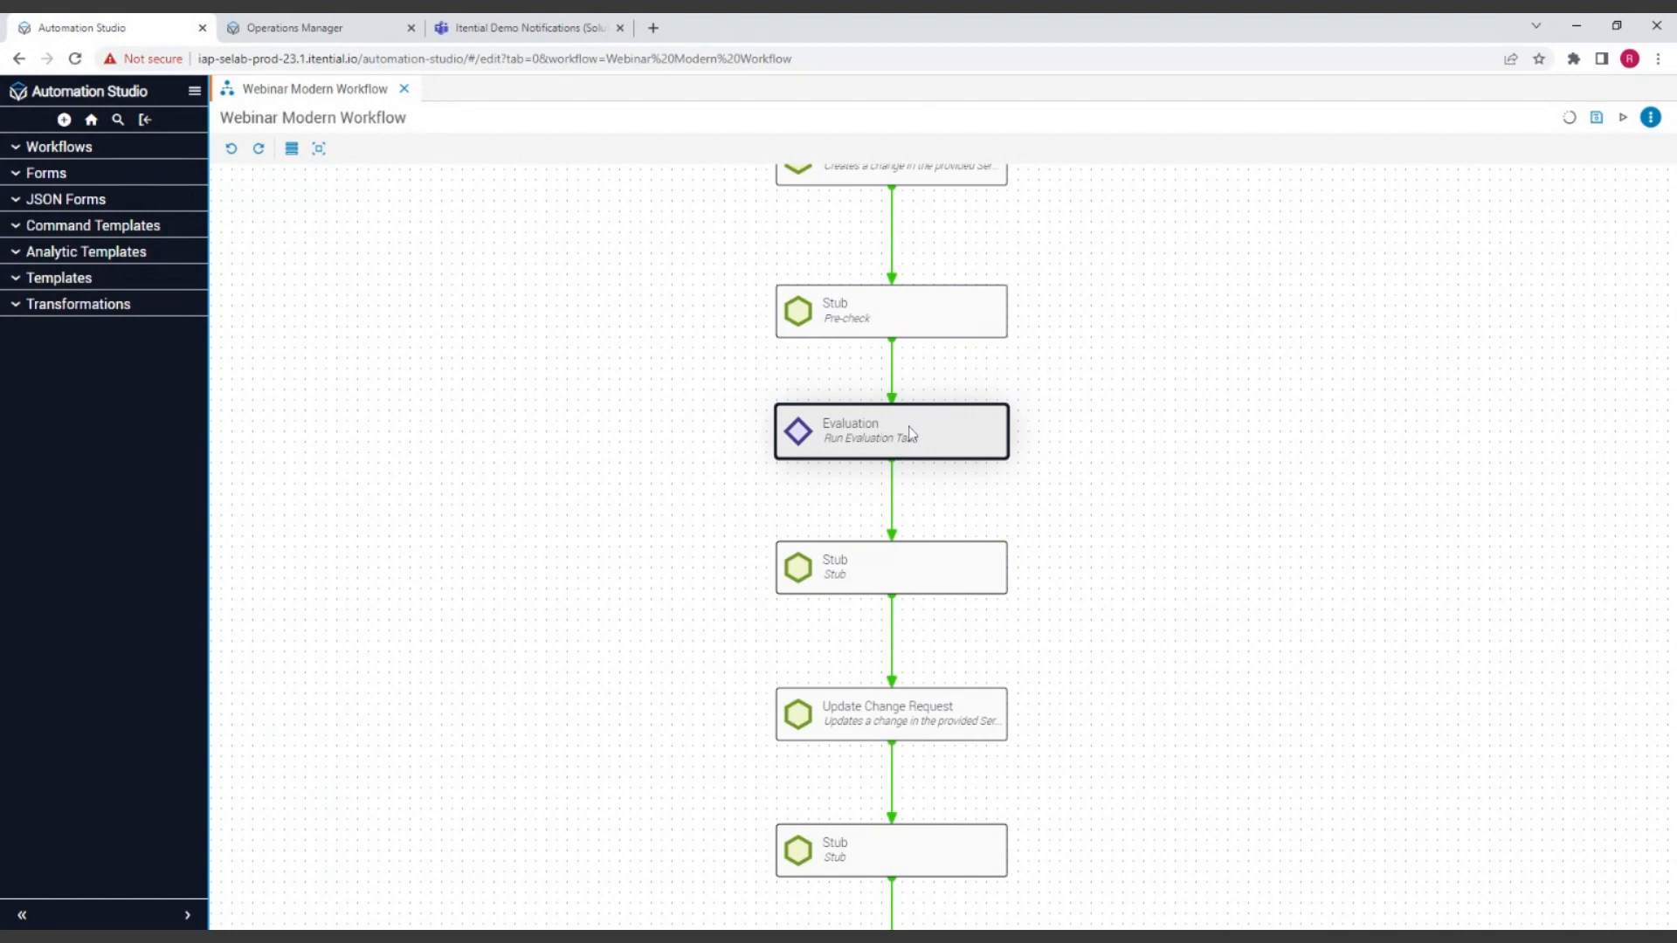
Step: Review the connected task column from START to END, checking the order of the tasks and their transitions
{"action": "scroll", "coordinate": [1281, 431], "scroll_direction": "down", "scroll_amount": 3}
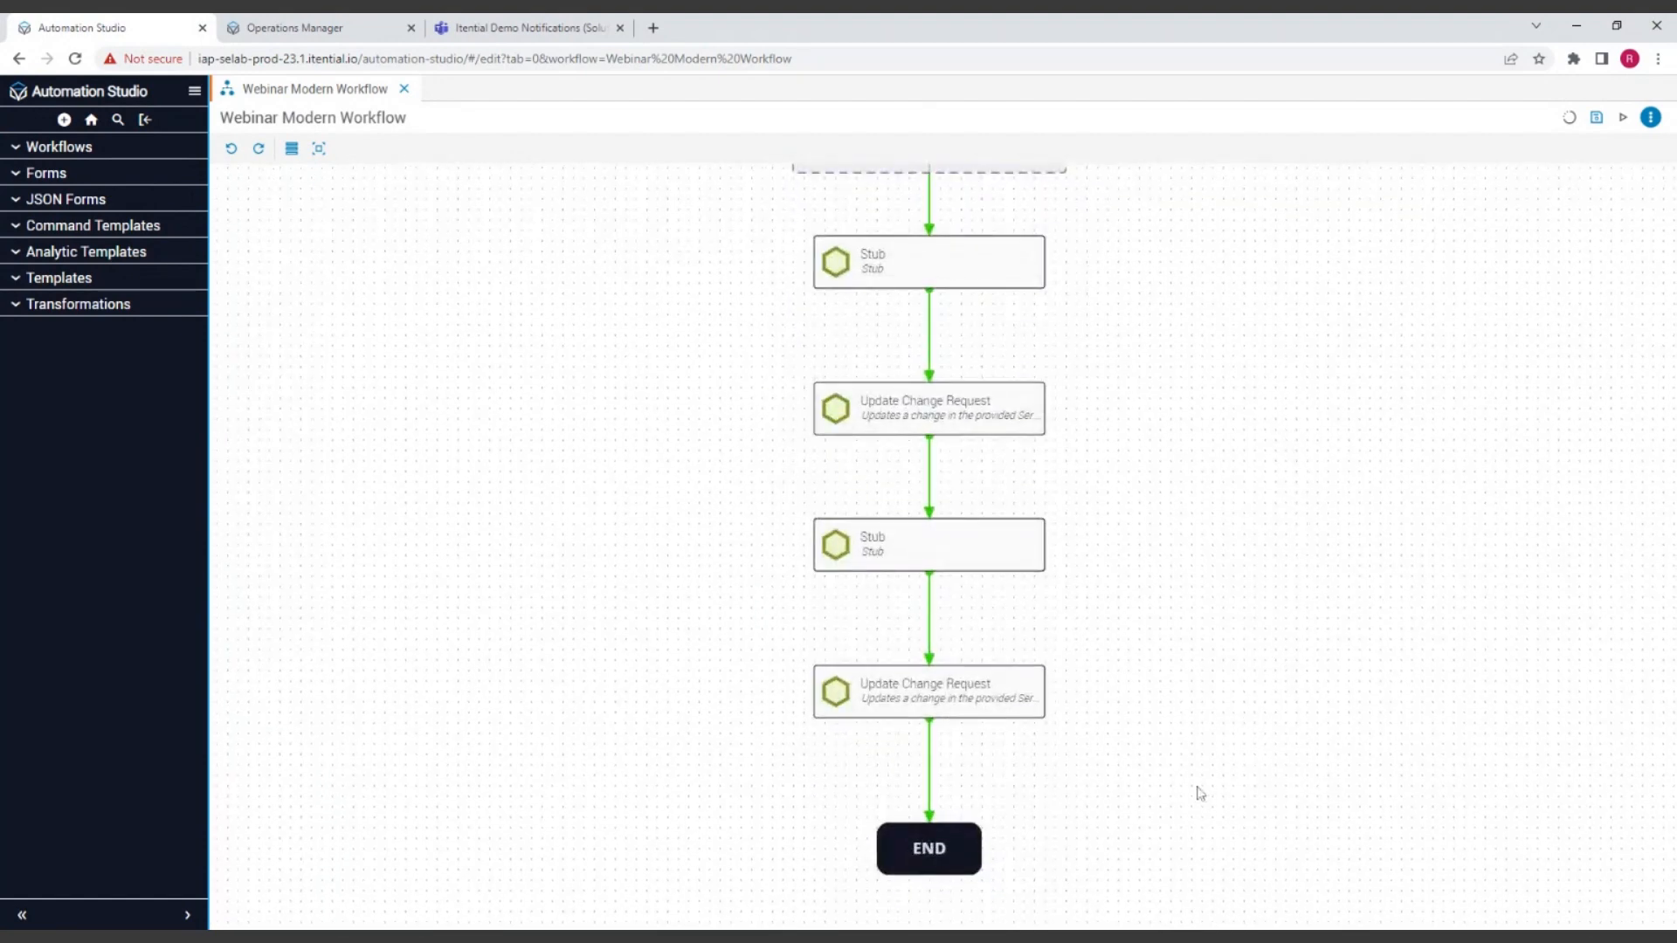
{"action": "scroll", "coordinate": [1321, 364], "scroll_direction": "up", "scroll_amount": 6}
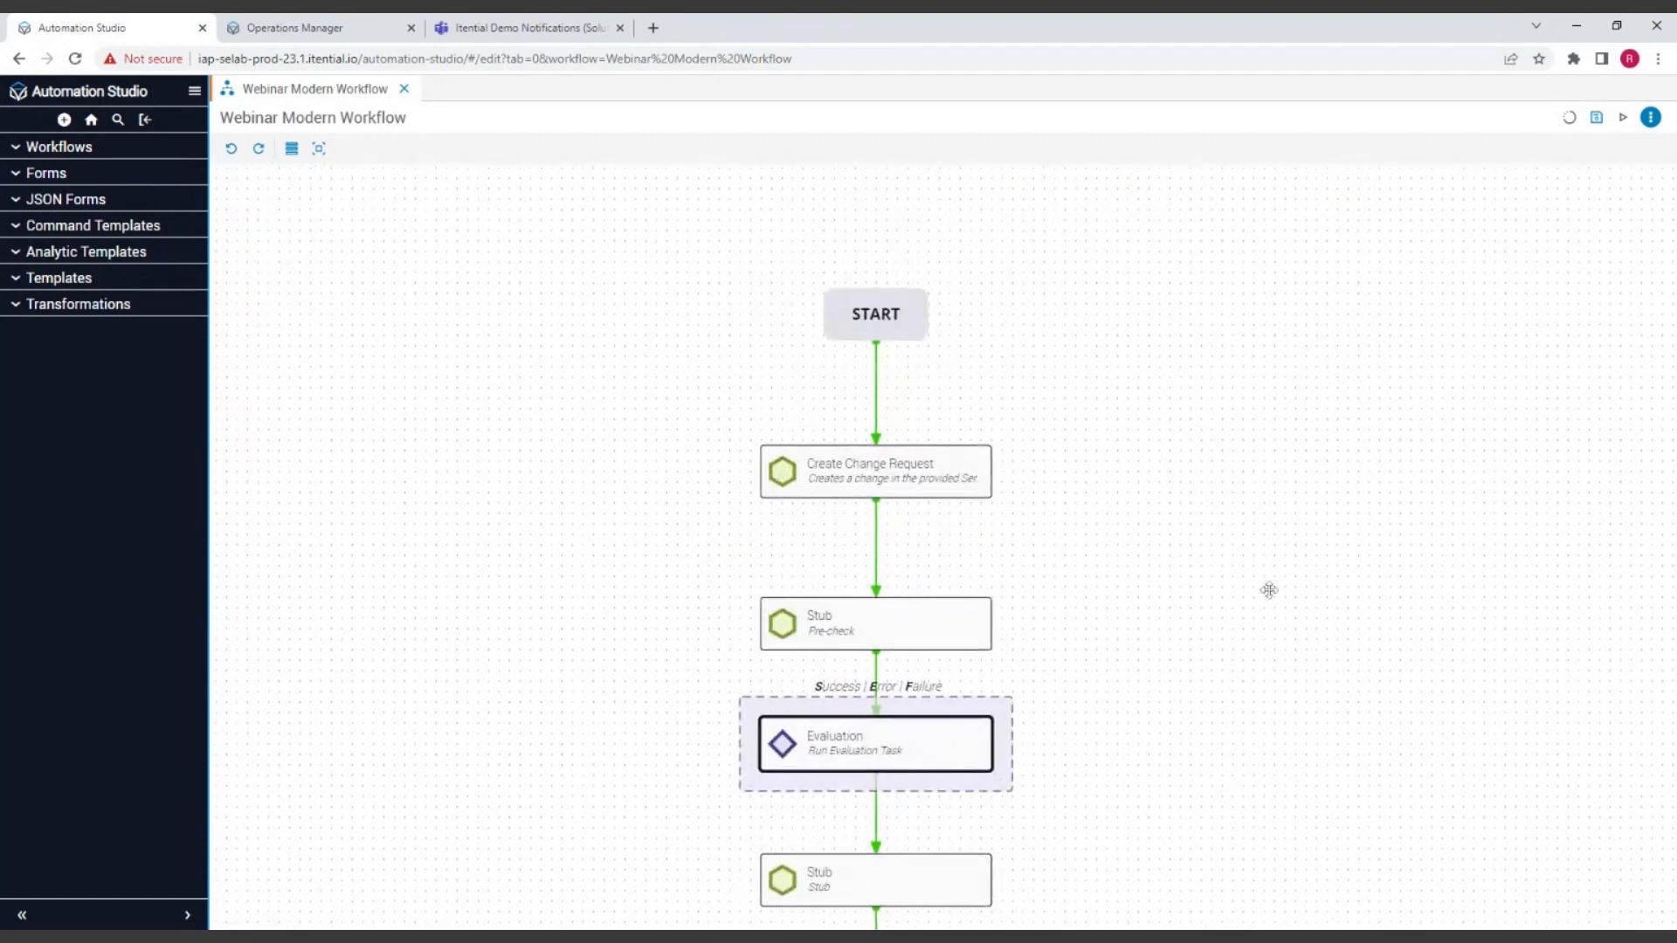
{"action": "left_click", "coordinate": [1144, 775]}
{"action": "scroll", "coordinate": [1281, 521], "scroll_direction": "down", "scroll_amount": 2}
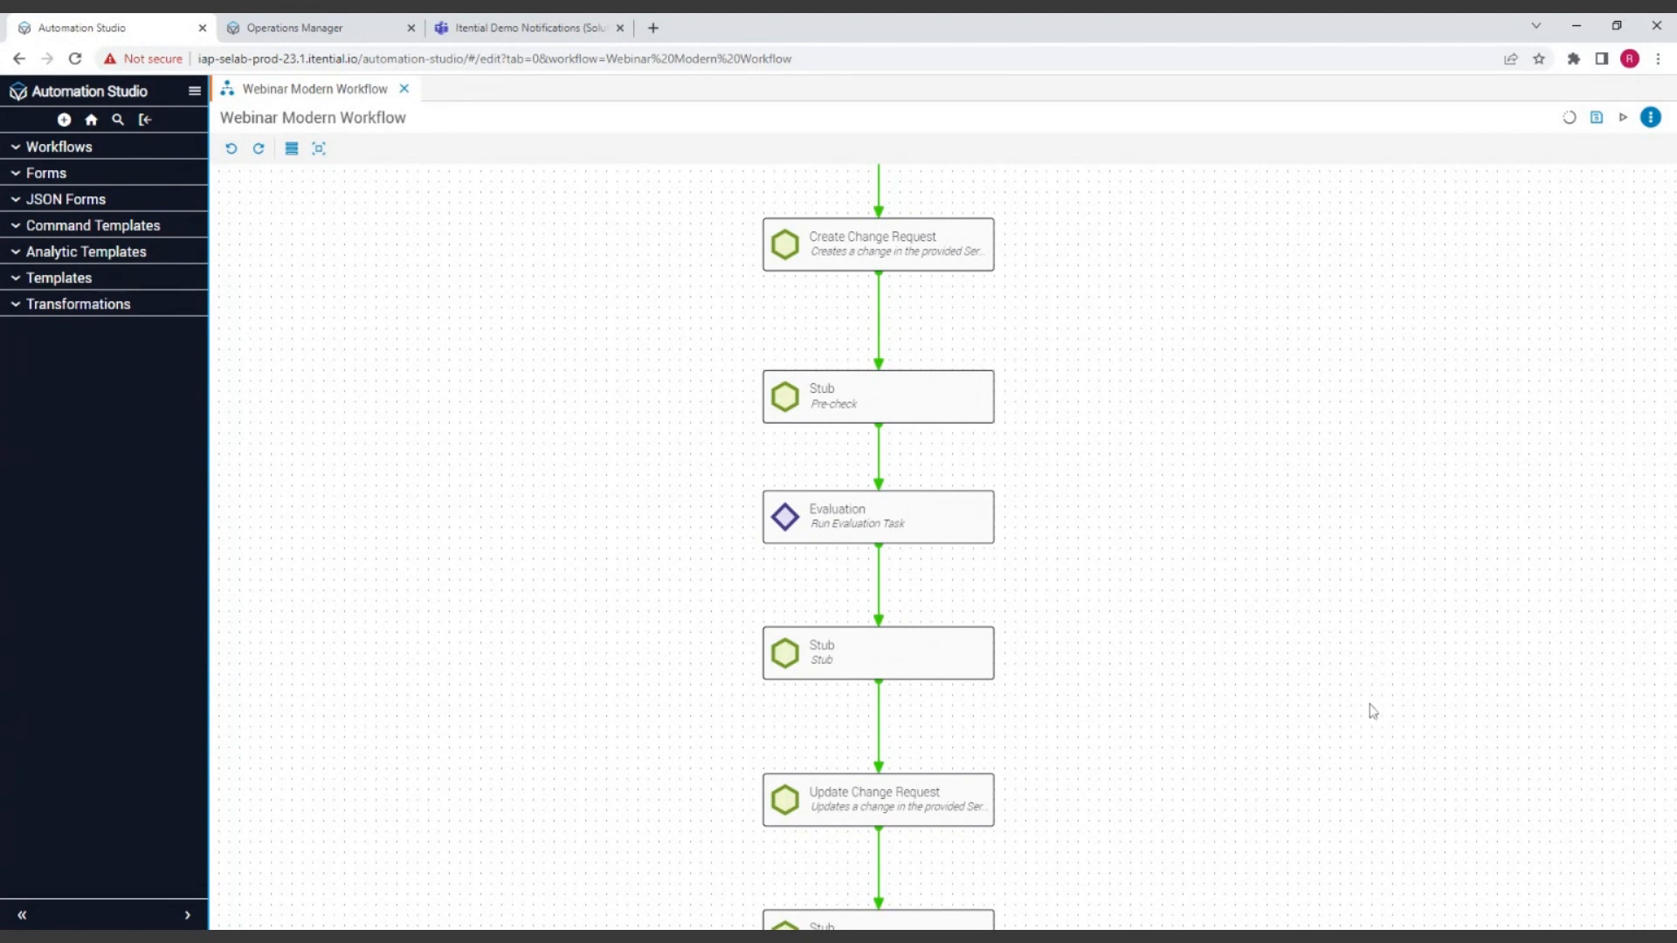
{"action": "left_click_drag", "start_coordinate": [1307, 689], "coordinate": [1302, 596]}
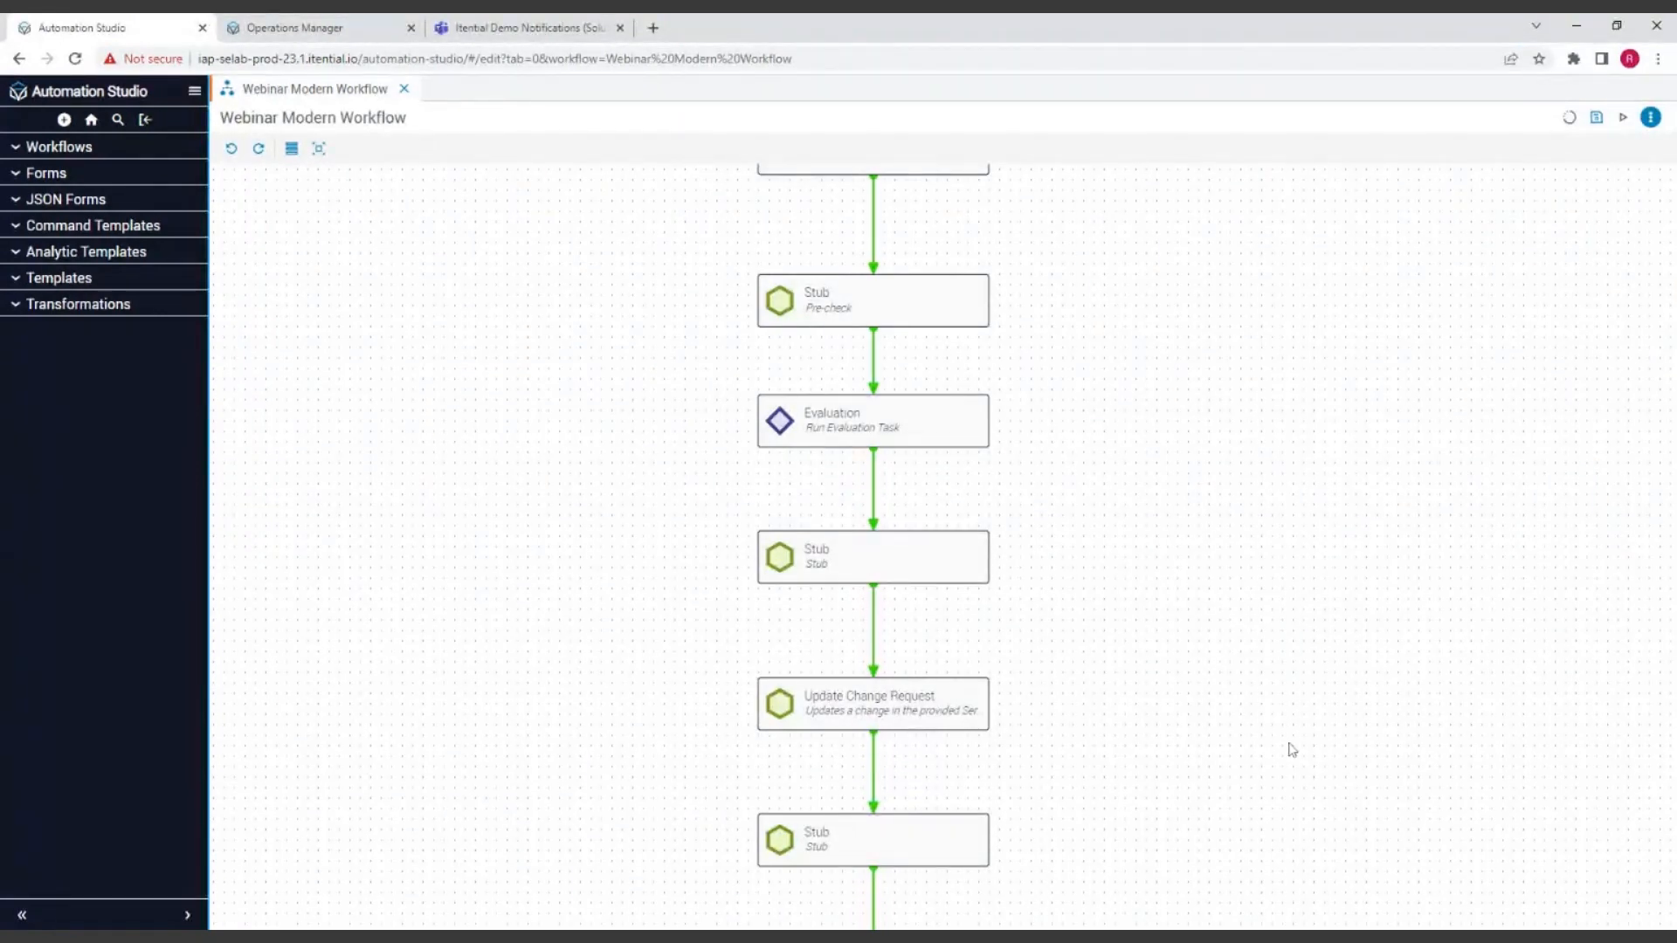
{"action": "left_click_drag", "start_coordinate": [1329, 700], "coordinate": [1321, 532]}
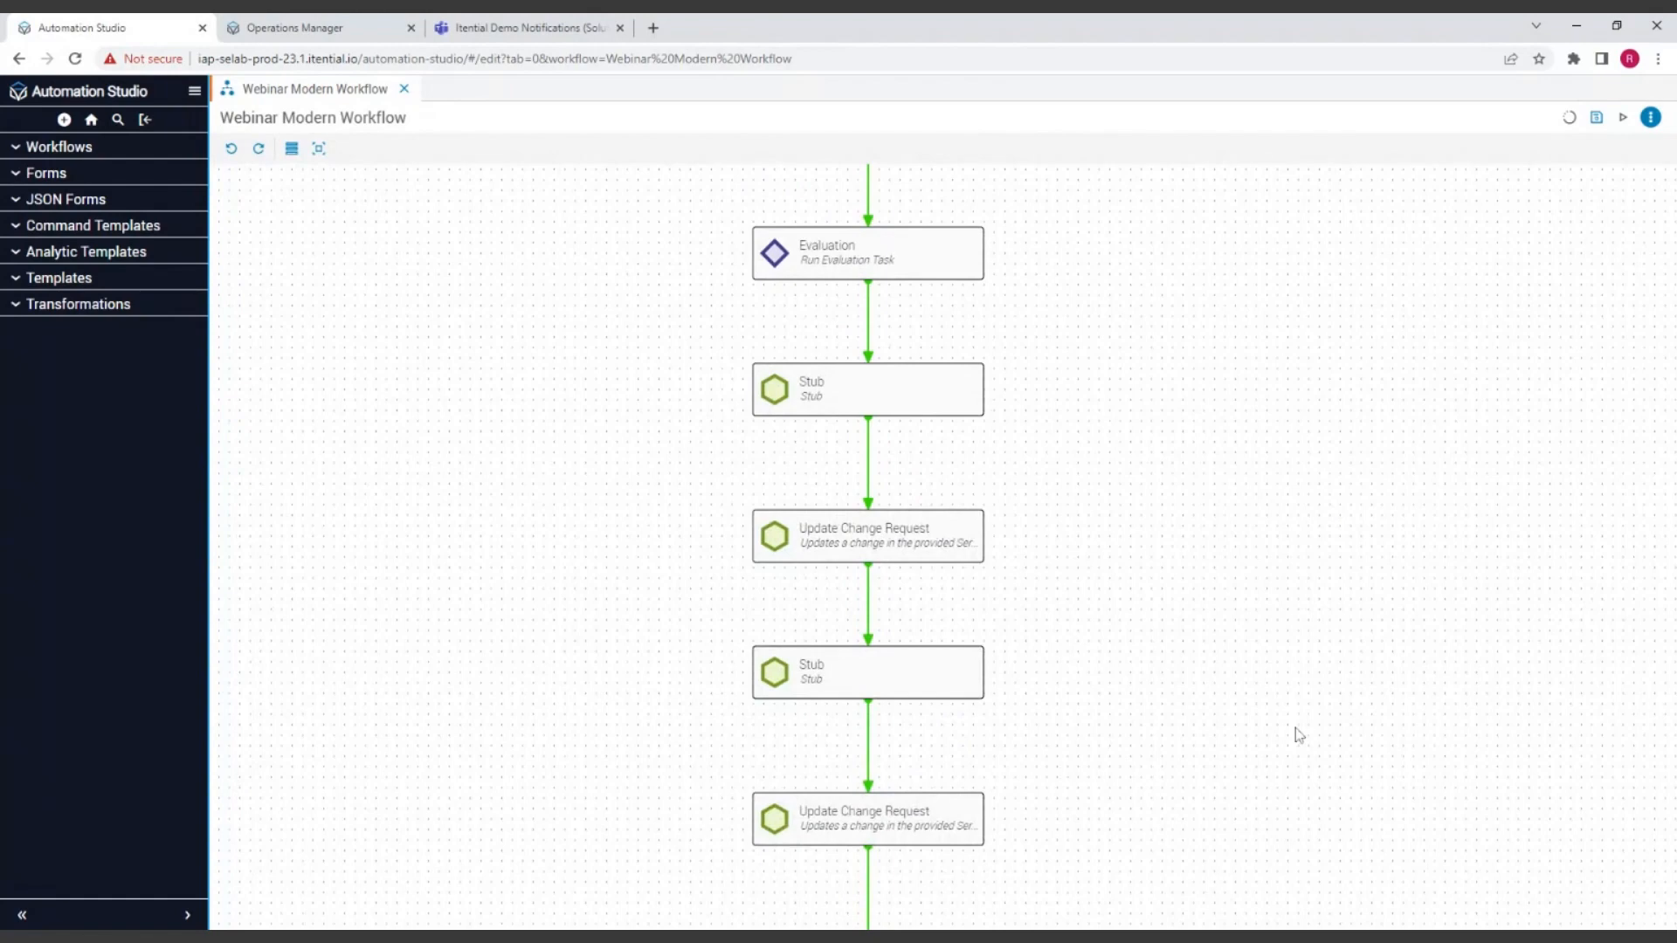
{"action": "left_click_drag", "start_coordinate": [1229, 509], "coordinate": [1258, 722]}
{"action": "left_click_drag", "start_coordinate": [1254, 389], "coordinate": [1258, 427]}
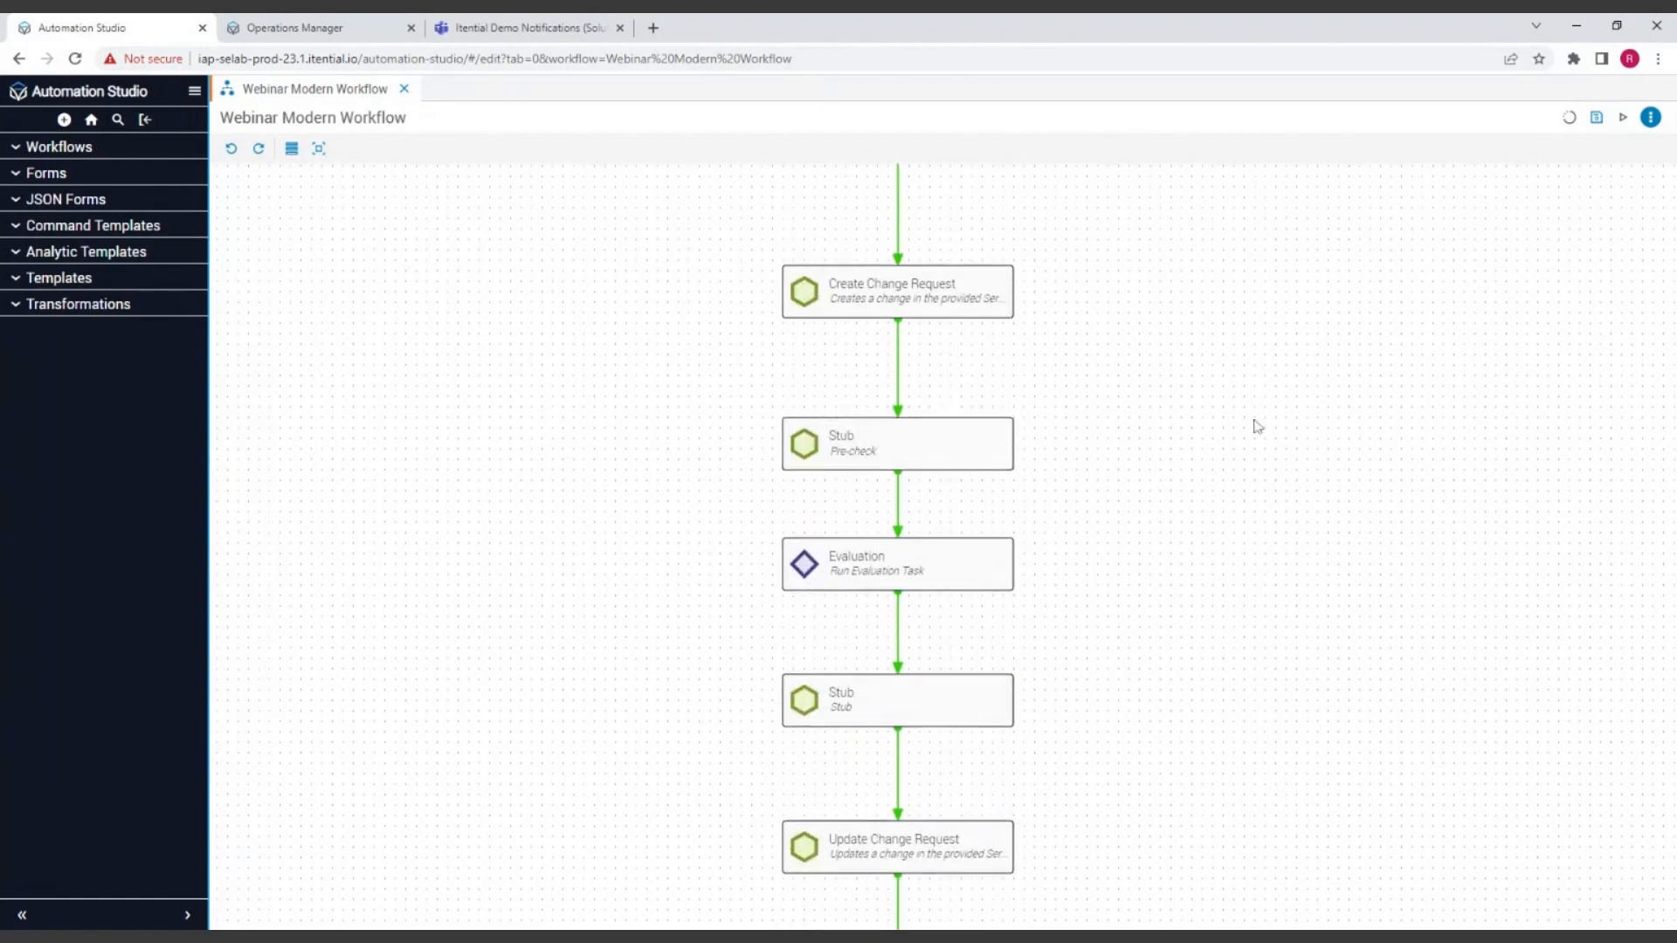
{"action": "scroll", "coordinate": [1243, 446], "scroll_direction": "up", "scroll_amount": 1}
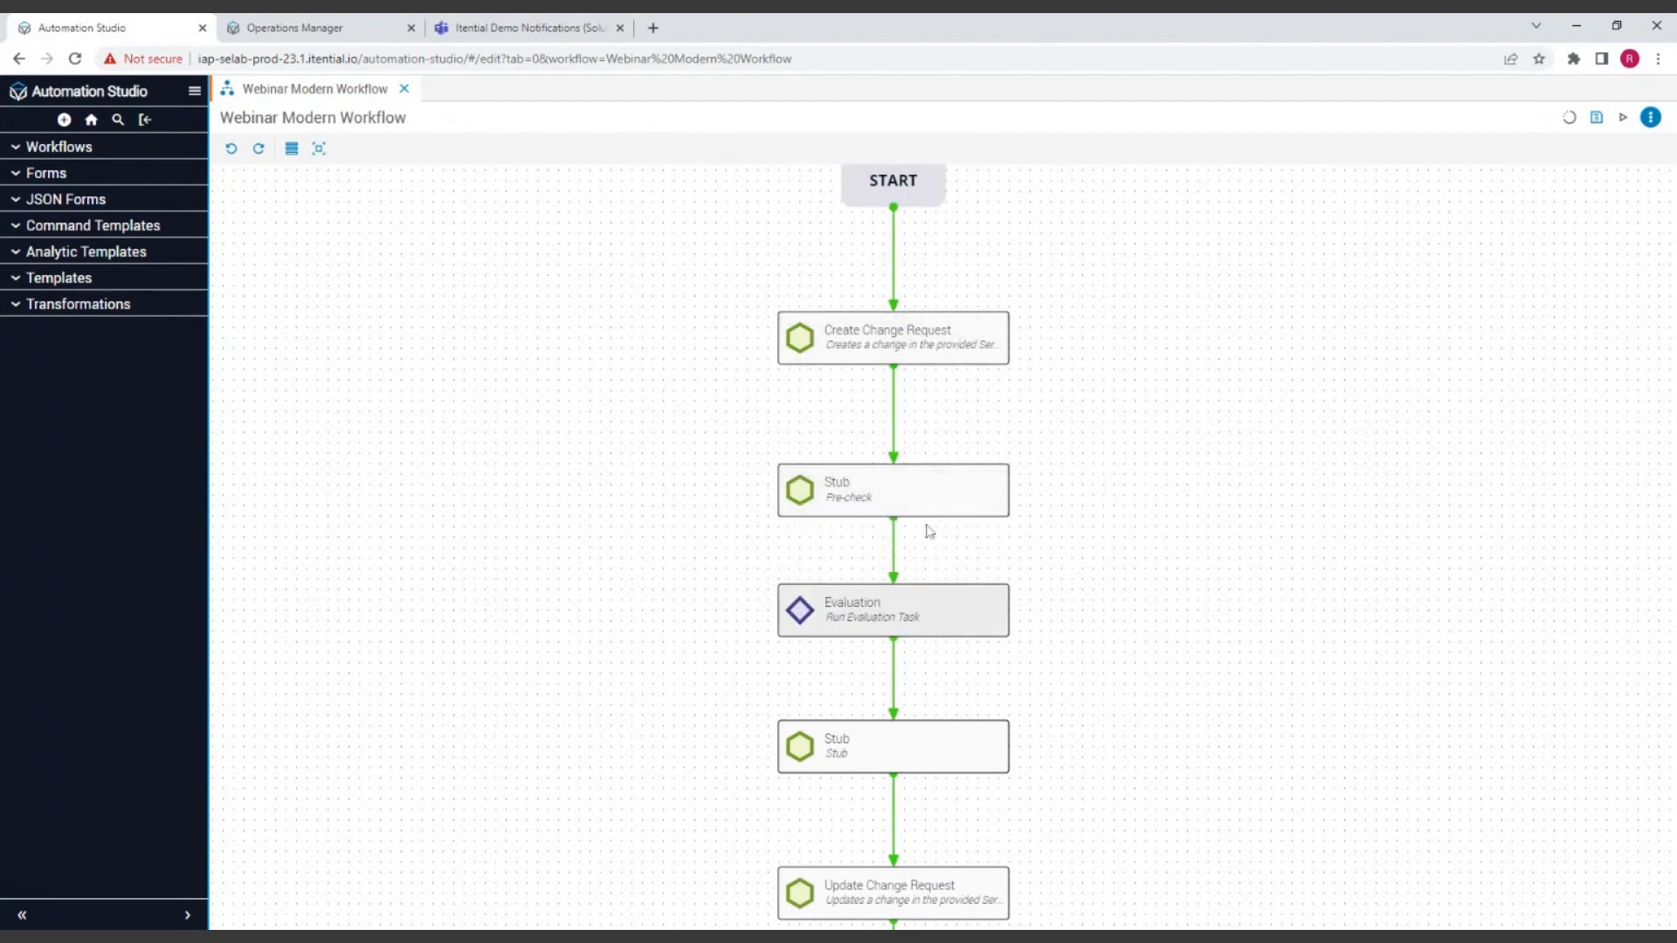
Step: Rename the Stub directly below Evaluation as "Make Network Change"
{"action": "scroll", "coordinate": [1231, 599], "scroll_direction": "down", "scroll_amount": 5}
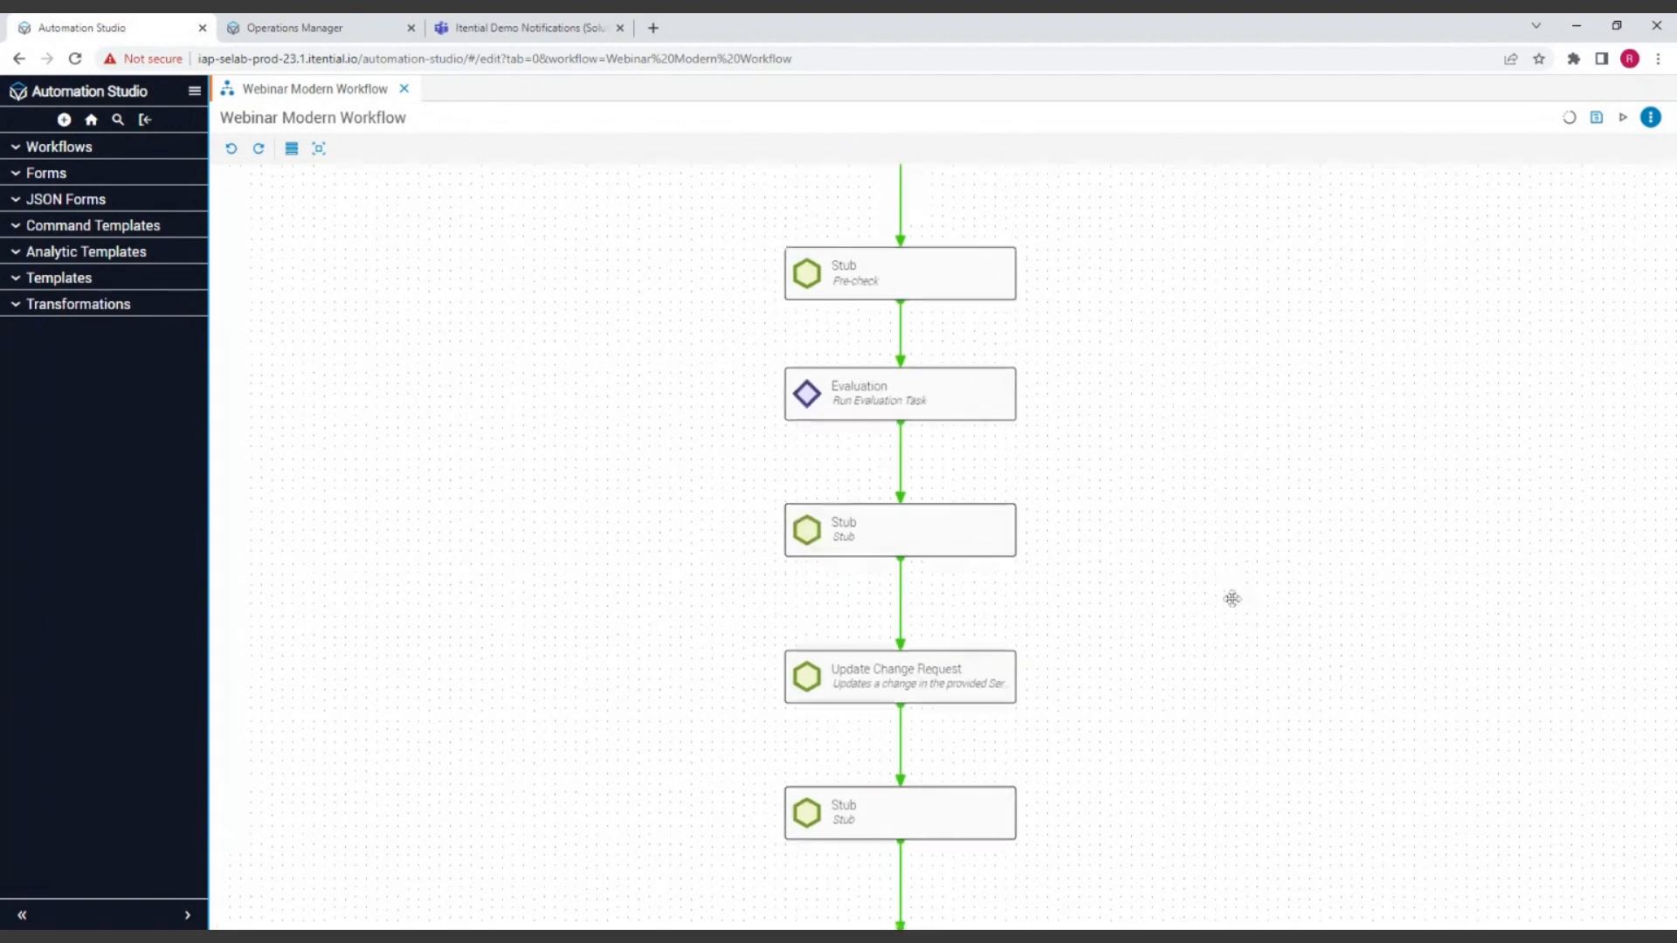
{"action": "left_click", "coordinate": [865, 524]}
{"action": "double_click", "coordinate": [863, 521]}
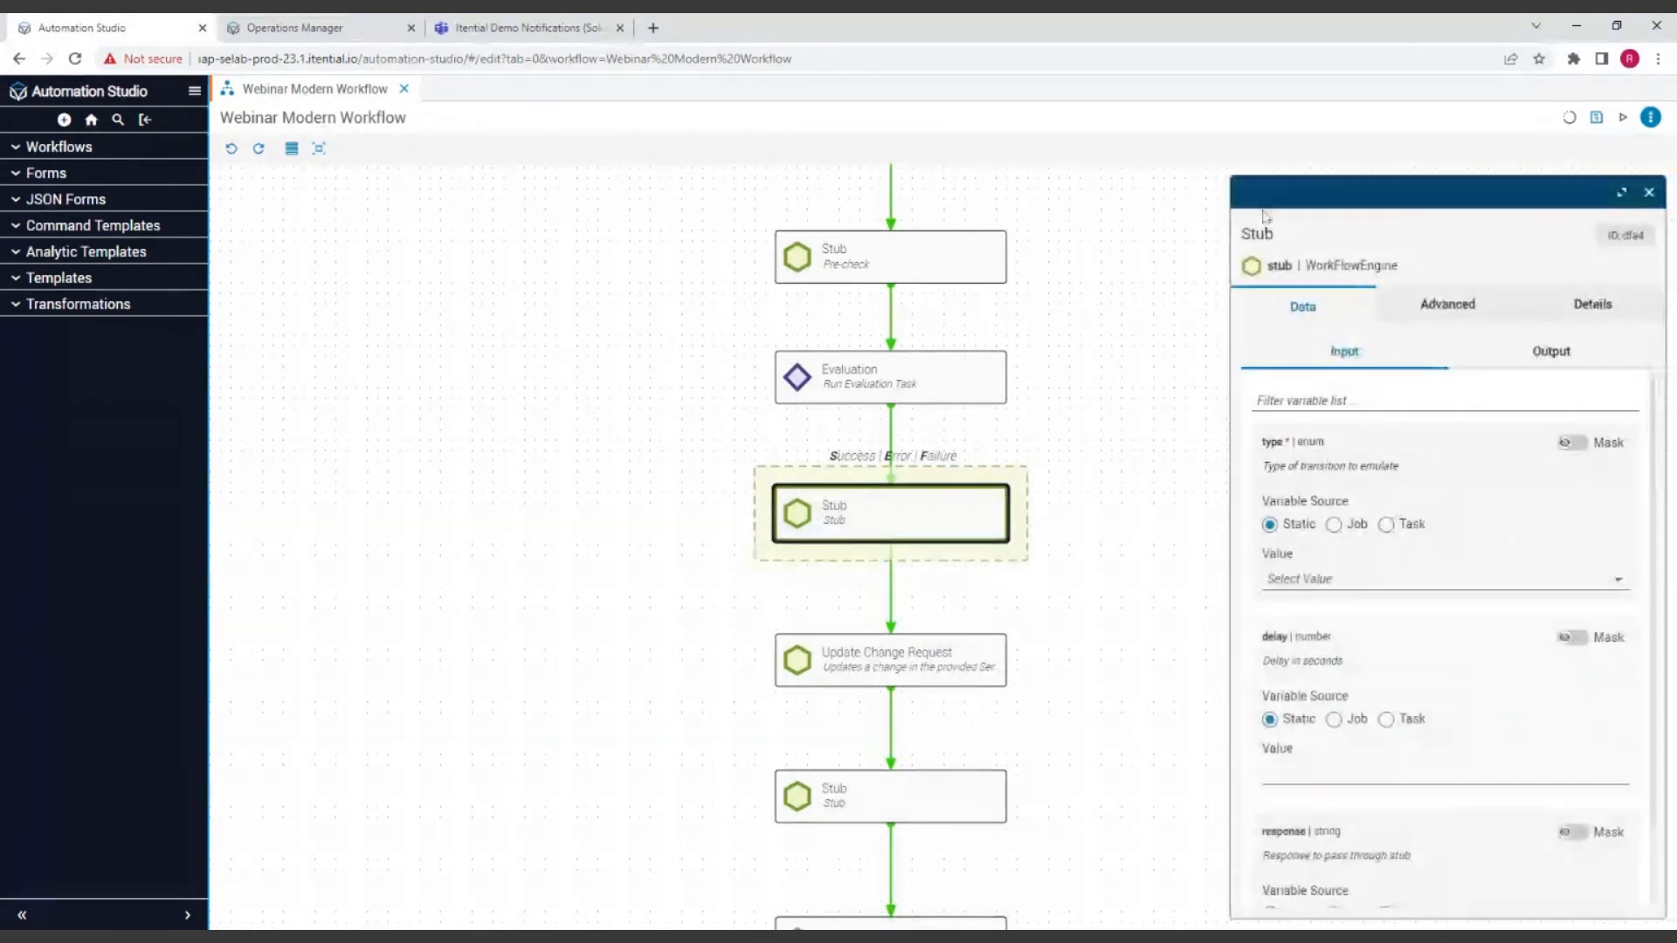
{"action": "double_click", "coordinate": [1277, 234]}
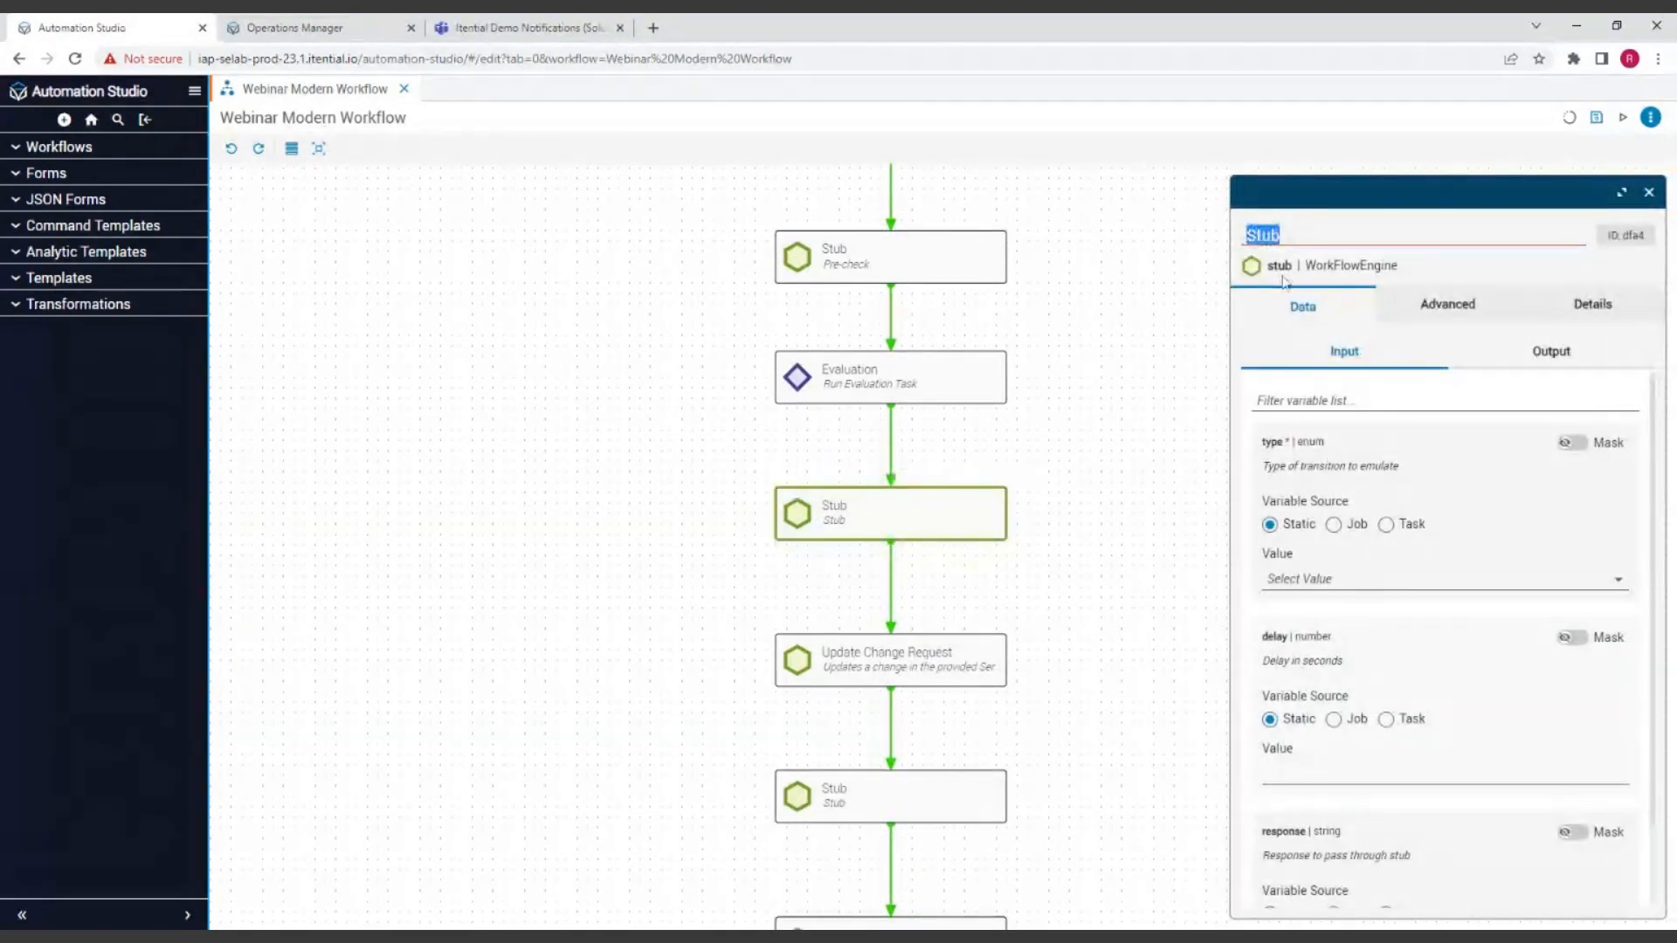
{"action": "type", "text": "Make Network Change"}
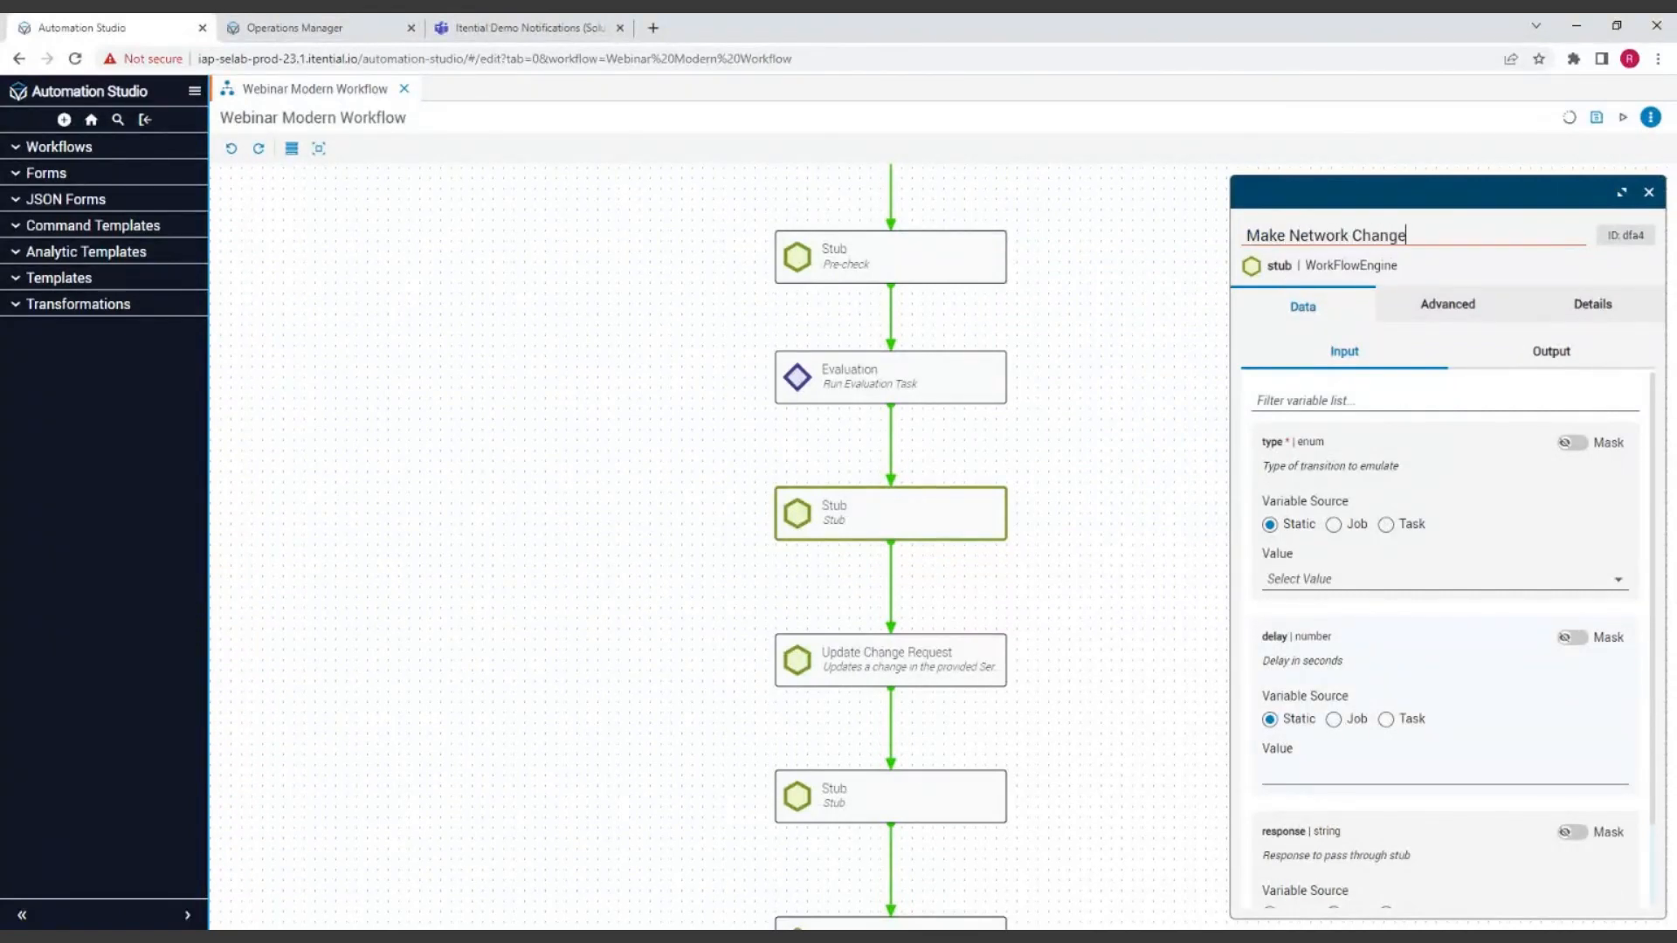
{"action": "left_click", "coordinate": [1460, 533]}
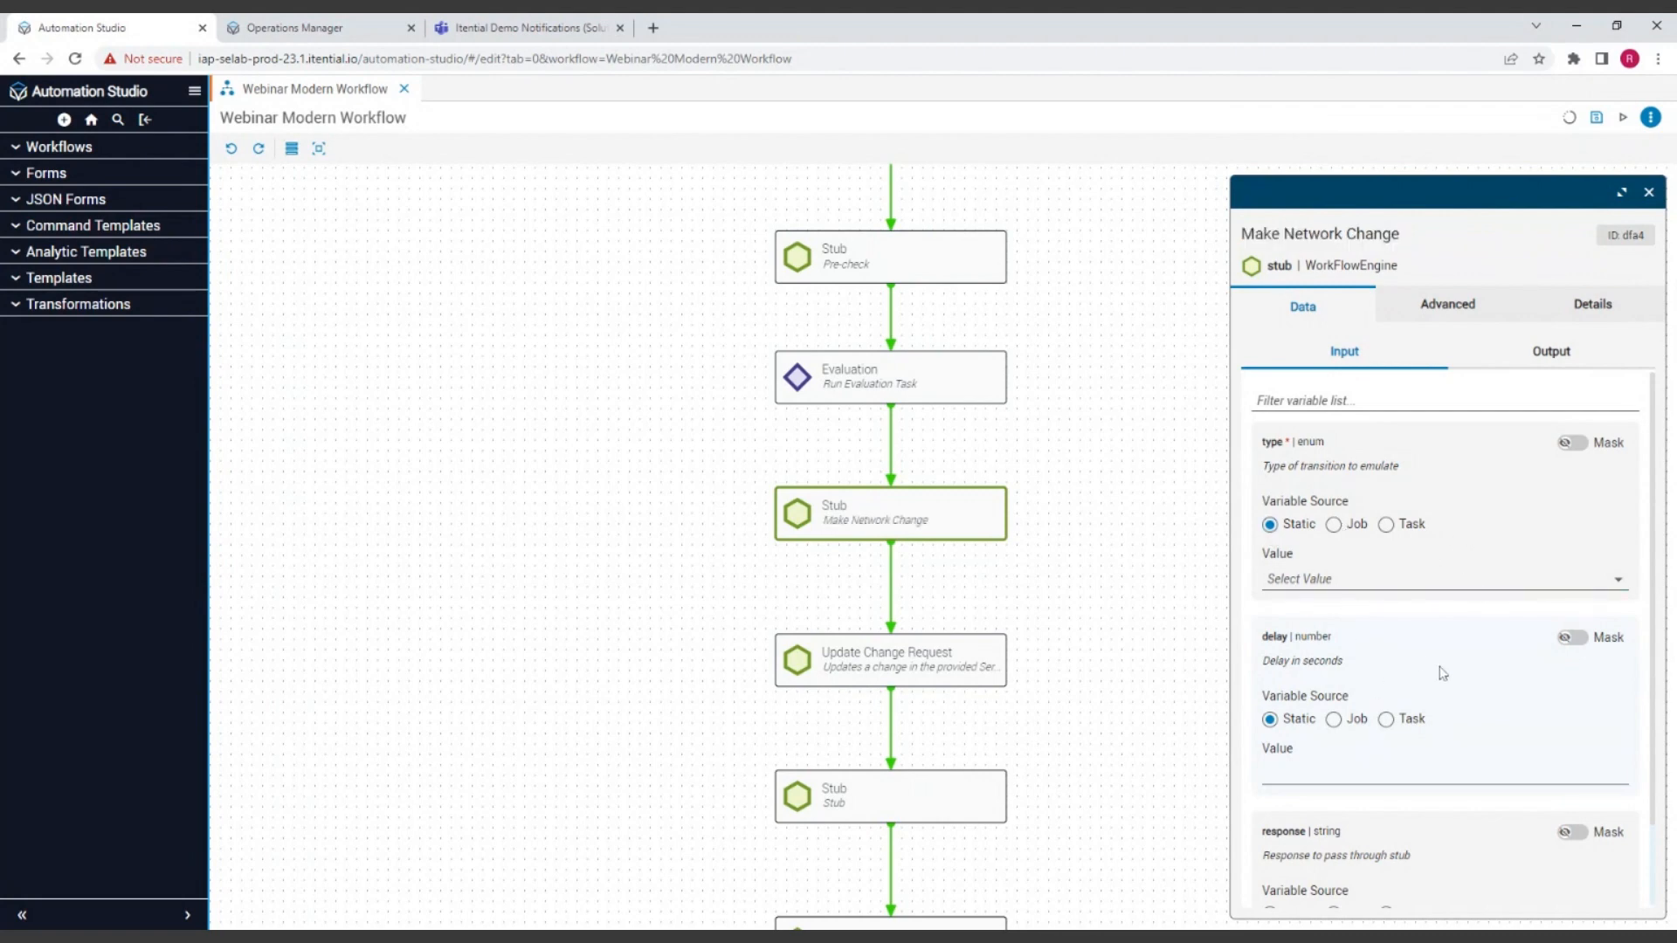
Step: Set the Make Network Change Stub's static type value to success and close its settings
{"action": "left_click", "coordinate": [1344, 581]}
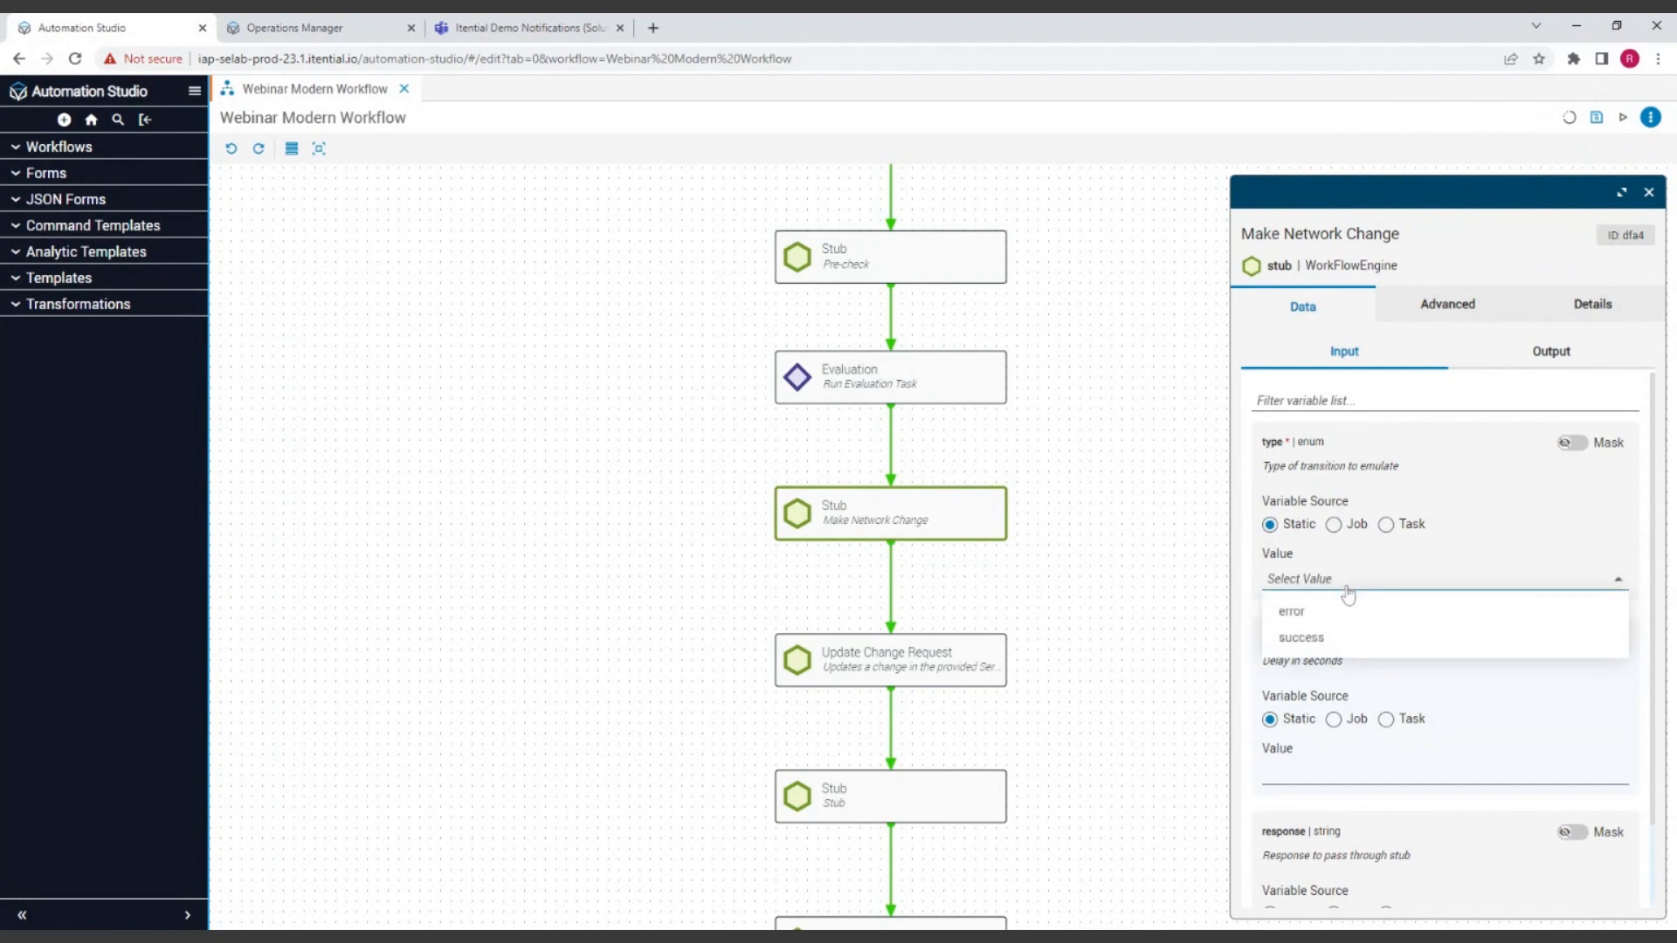
{"action": "left_click", "coordinate": [1304, 638]}
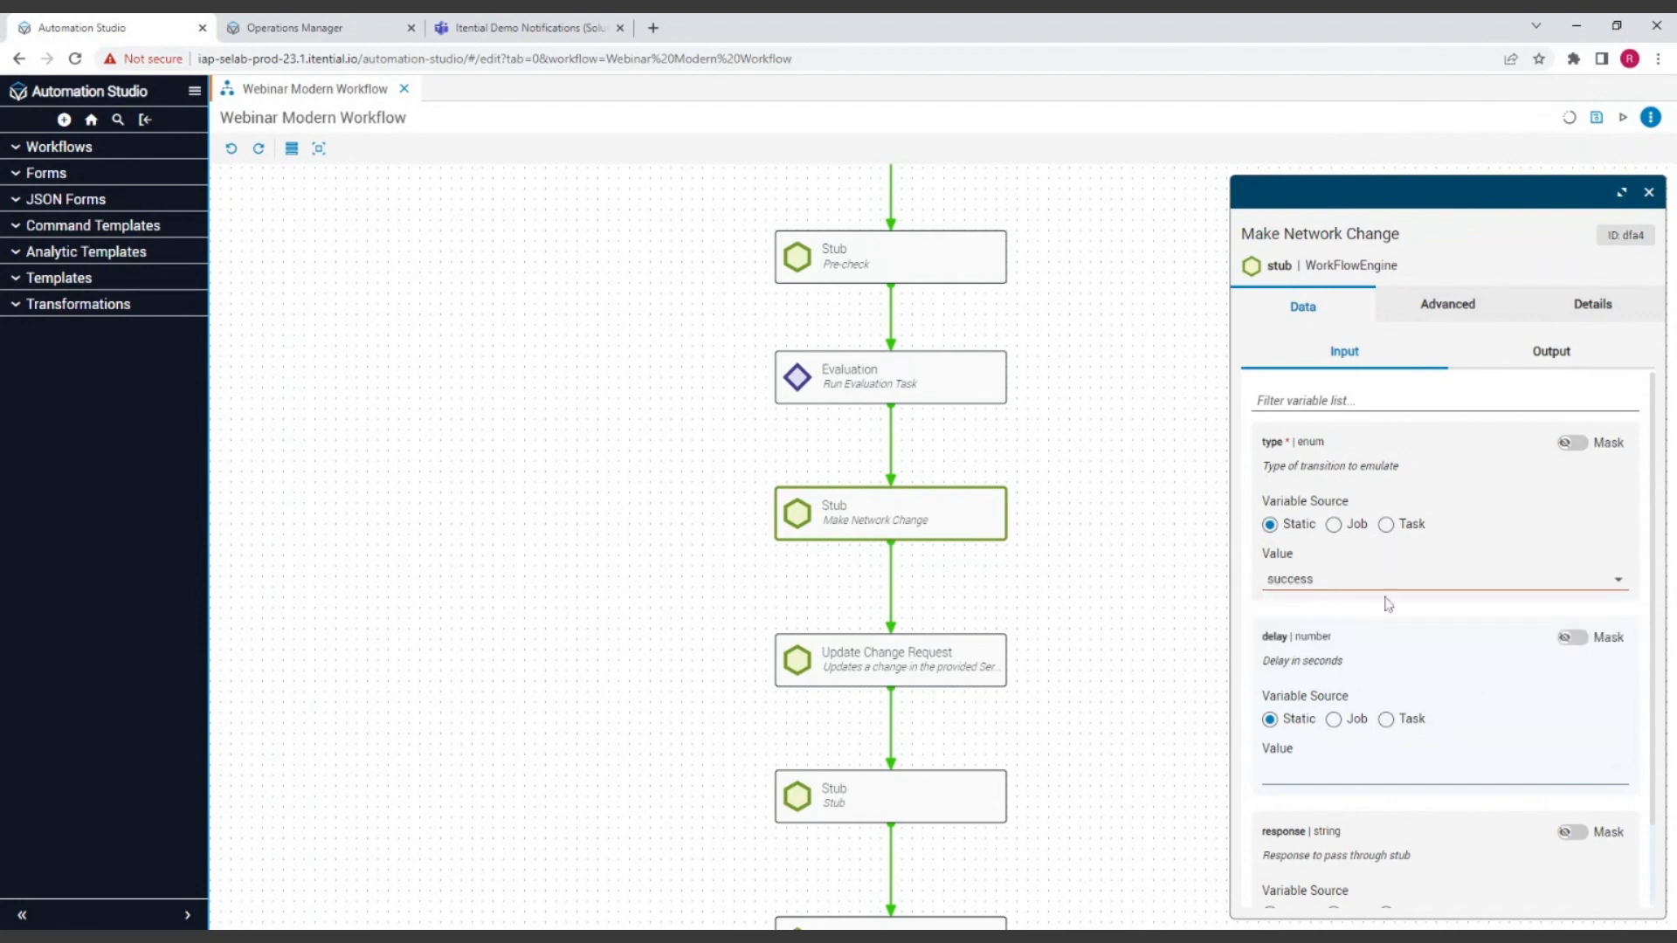
{"action": "left_click_drag", "start_coordinate": [1444, 758], "coordinate": [1441, 667]}
{"action": "left_click", "coordinate": [1461, 723]}
{"action": "scroll", "coordinate": [1485, 696], "scroll_direction": "down", "scroll_amount": 1}
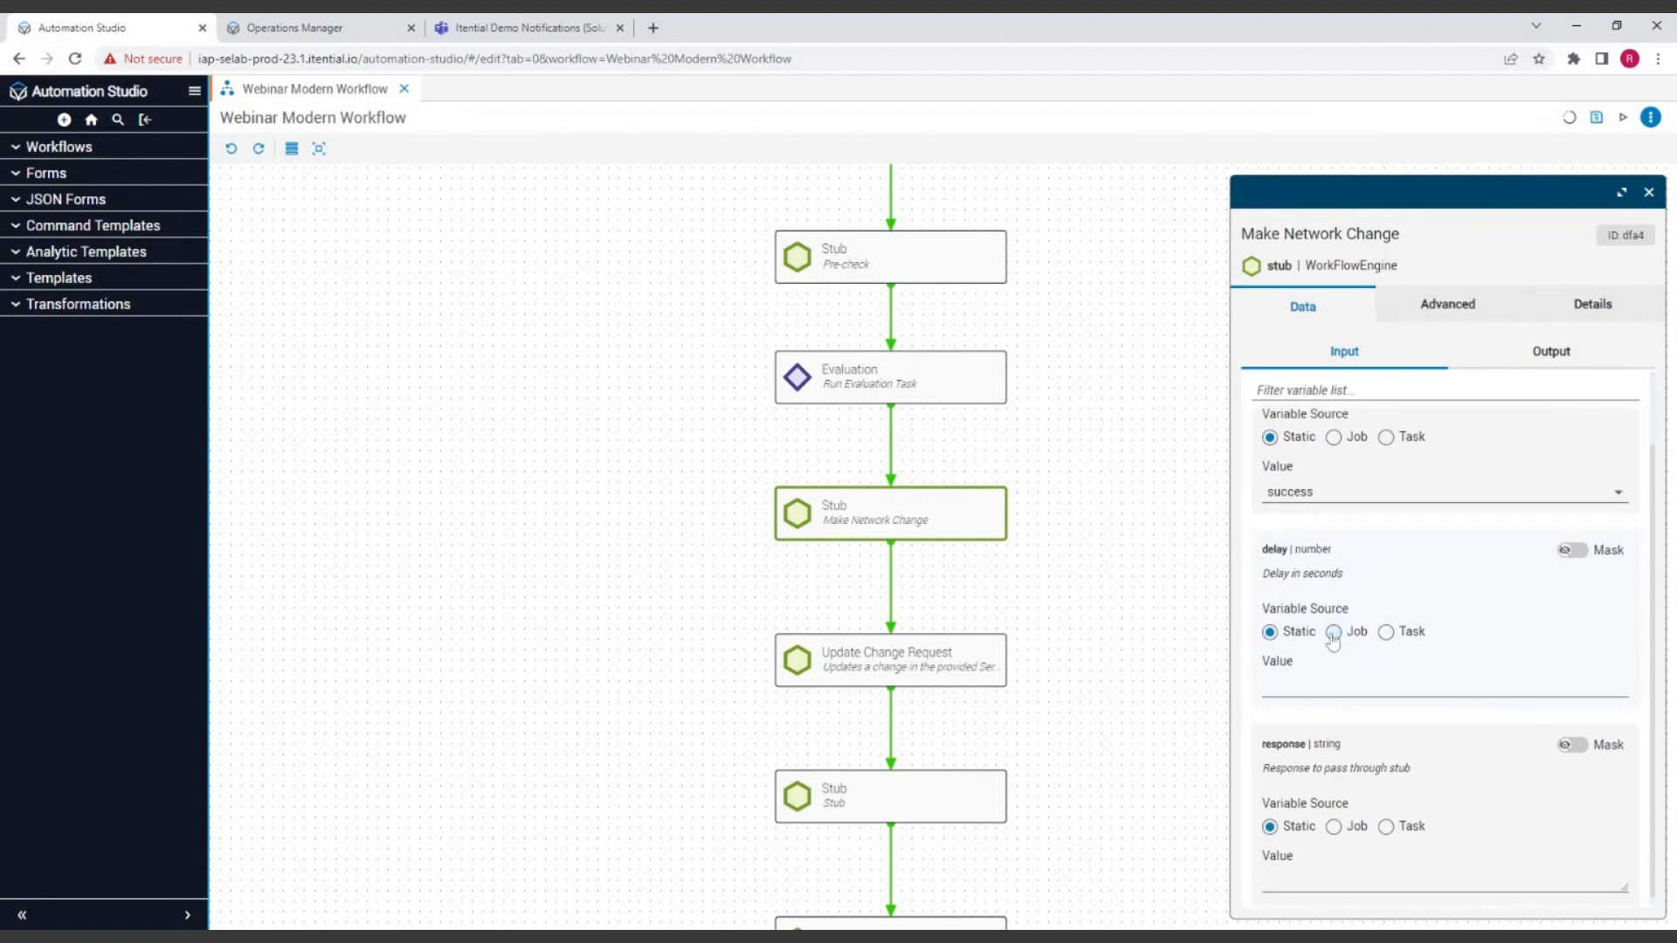
{"action": "scroll", "coordinate": [1481, 612], "scroll_direction": "down", "scroll_amount": 1}
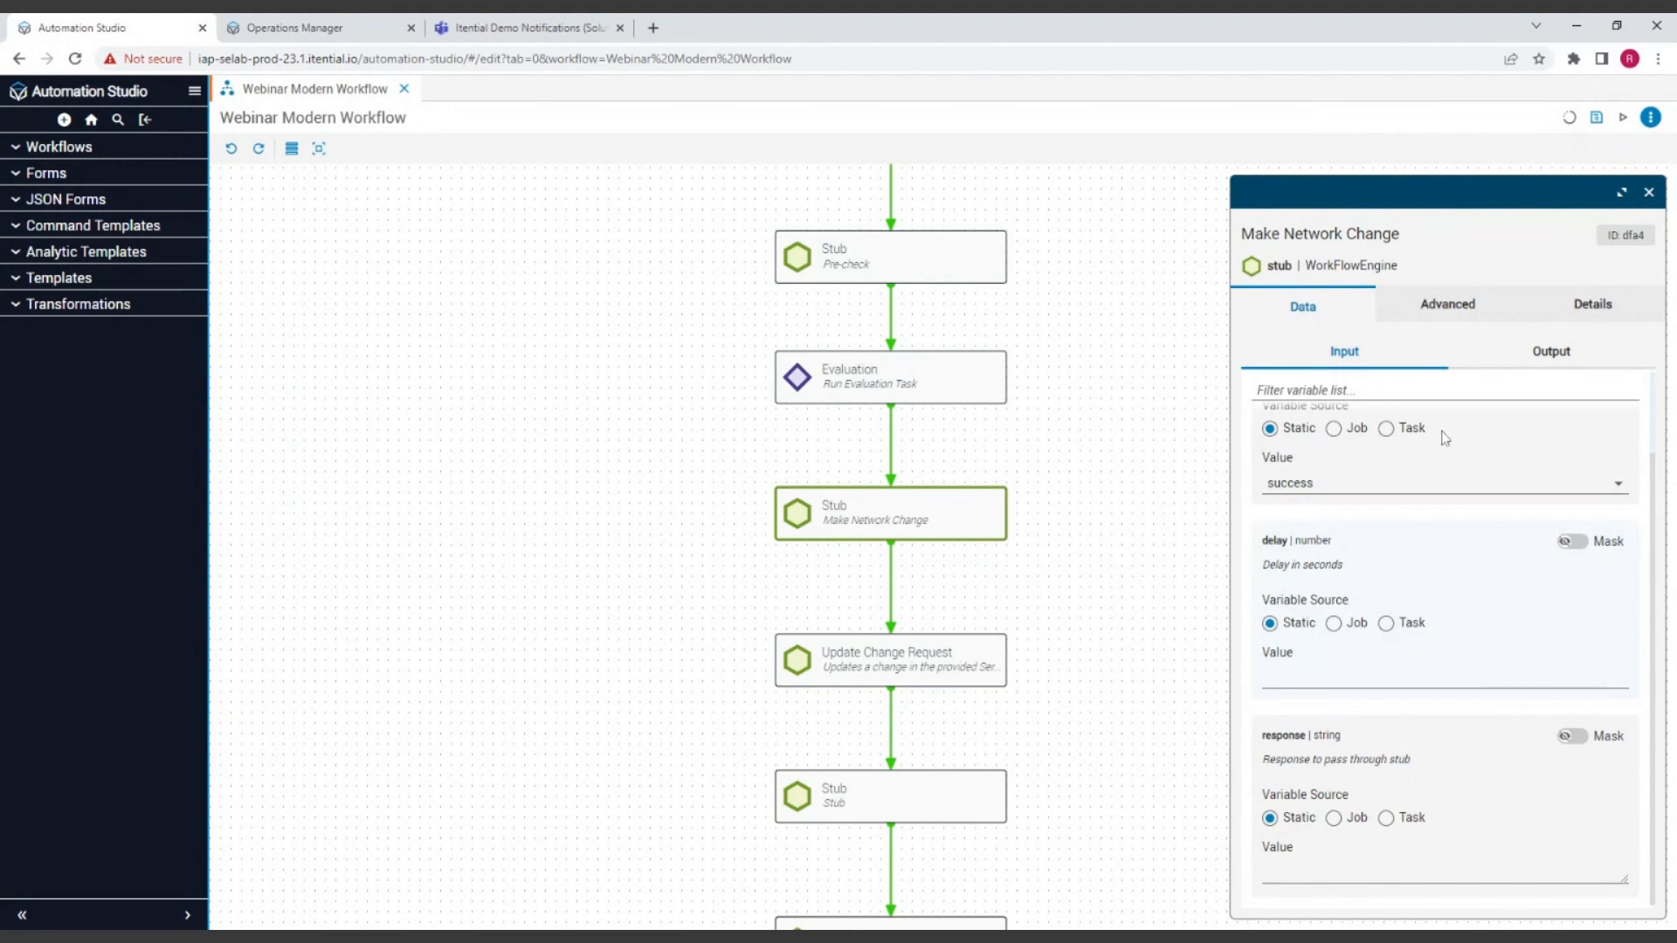
{"action": "left_click", "coordinate": [1650, 193]}
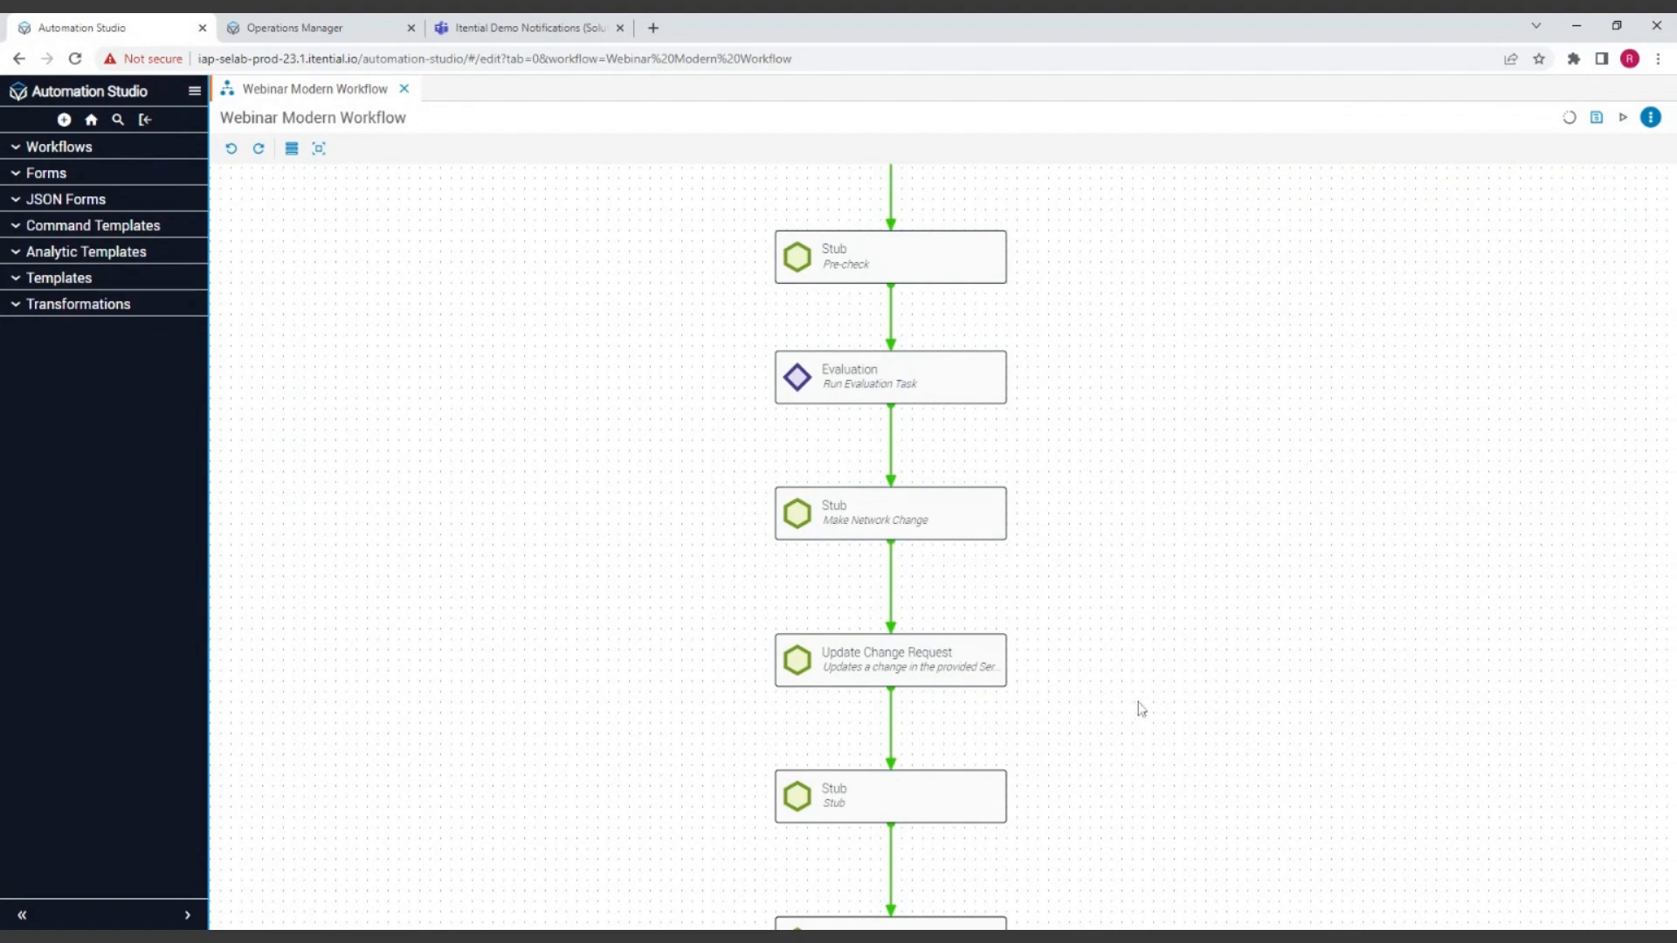
Step: Rename the Stub between the two Update Change Request tasks as "Post-check" and close its settings
{"action": "scroll", "coordinate": [1136, 664], "scroll_direction": "down", "scroll_amount": 2}
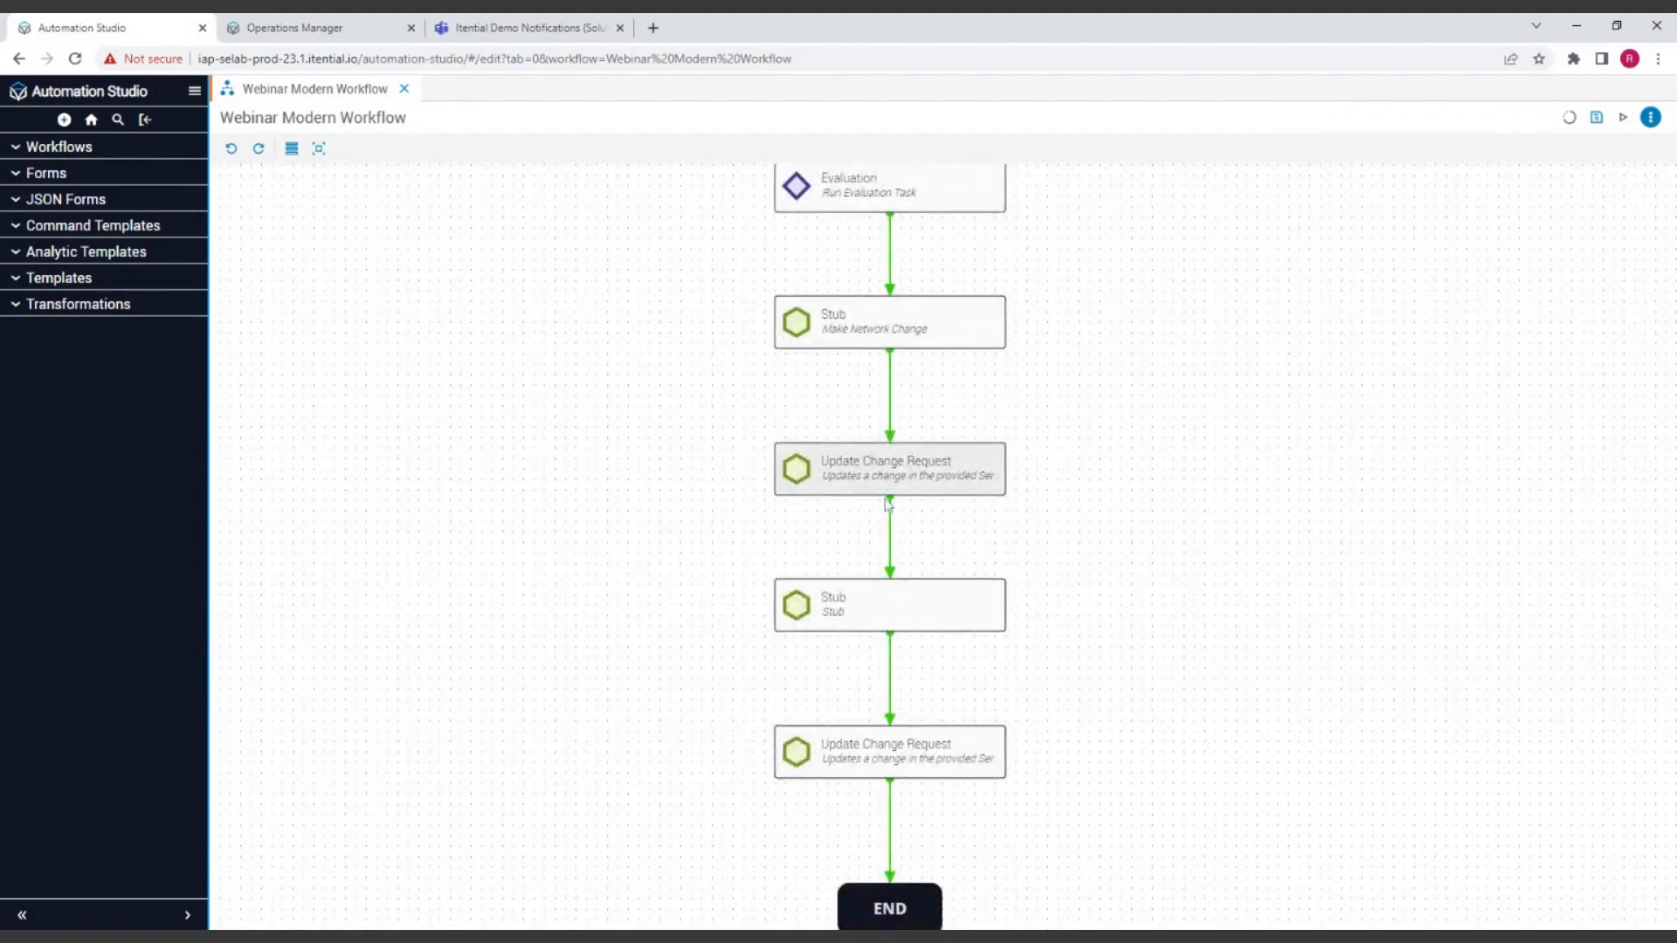
{"action": "scroll", "coordinate": [1135, 612], "scroll_direction": "up", "scroll_amount": 1}
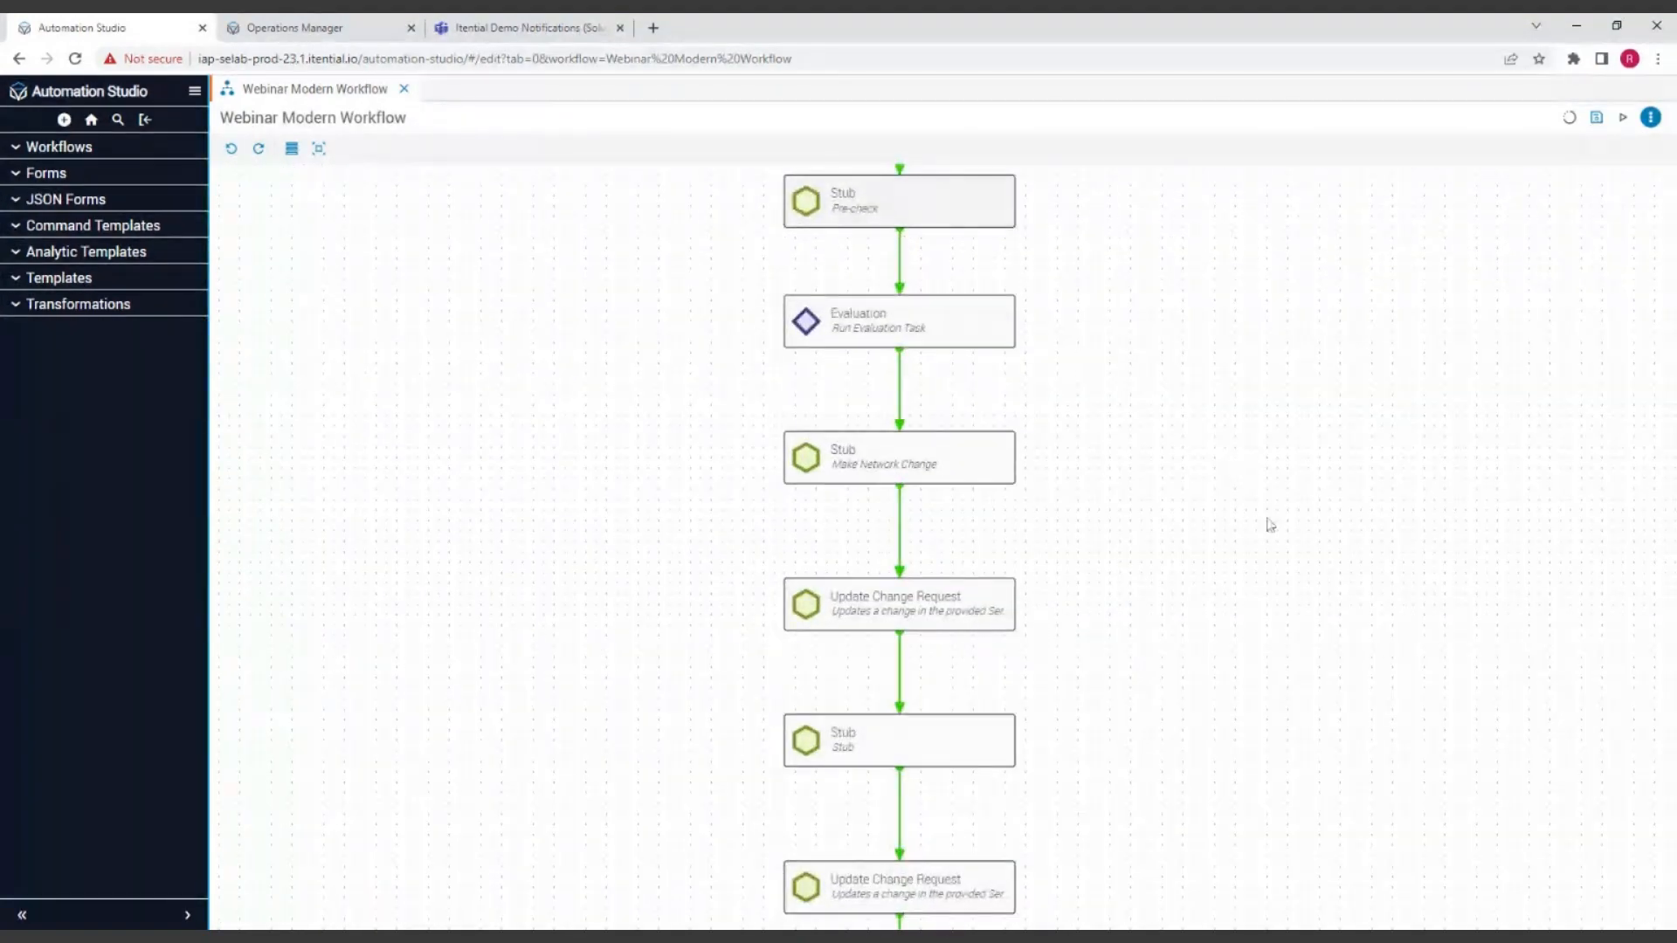
{"action": "scroll", "coordinate": [1269, 790], "scroll_direction": "up", "scroll_amount": 2}
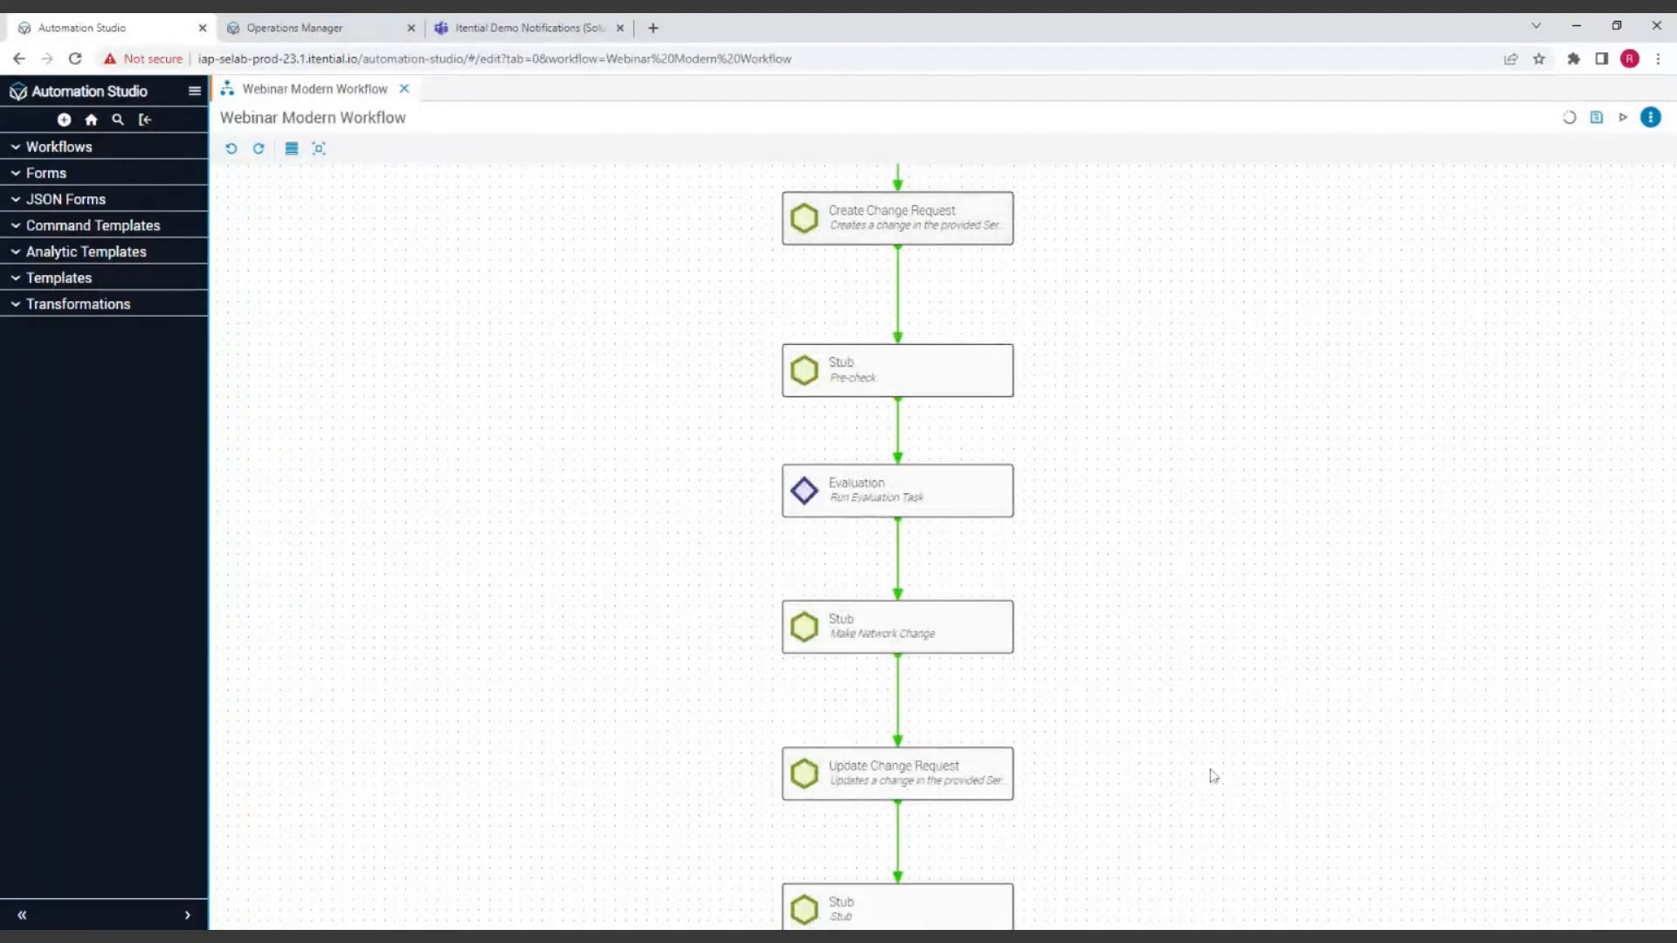
{"action": "left_click_drag", "start_coordinate": [1209, 775], "coordinate": [1197, 265]}
{"action": "left_click", "coordinate": [846, 390]}
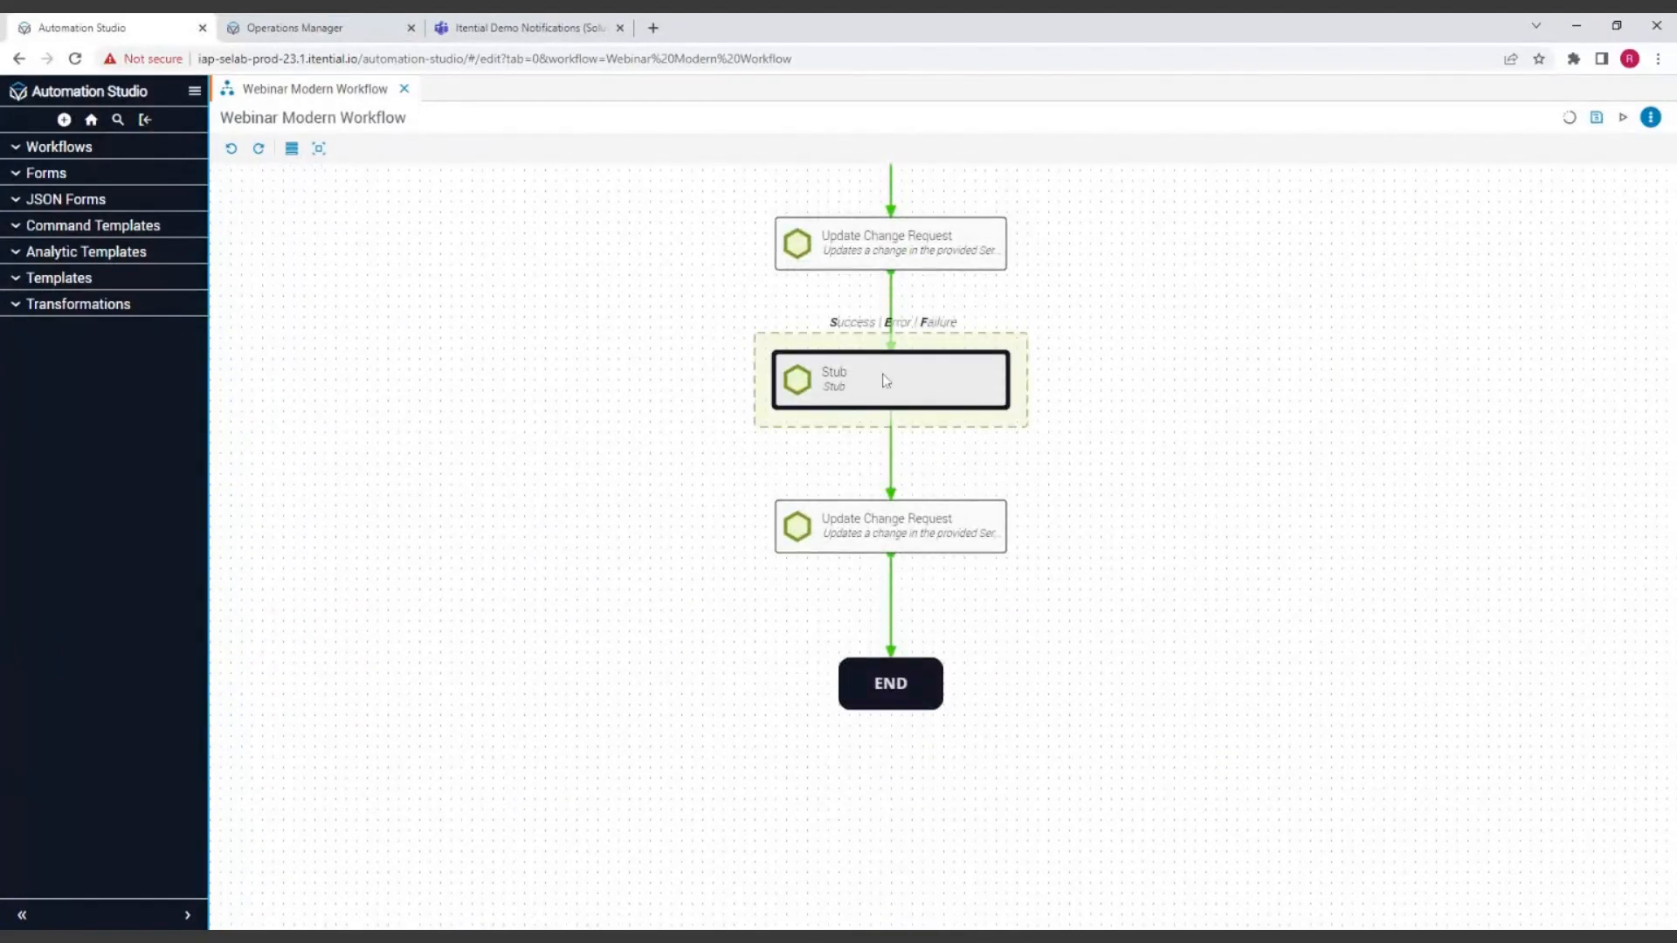
{"action": "double_click", "coordinate": [886, 381]}
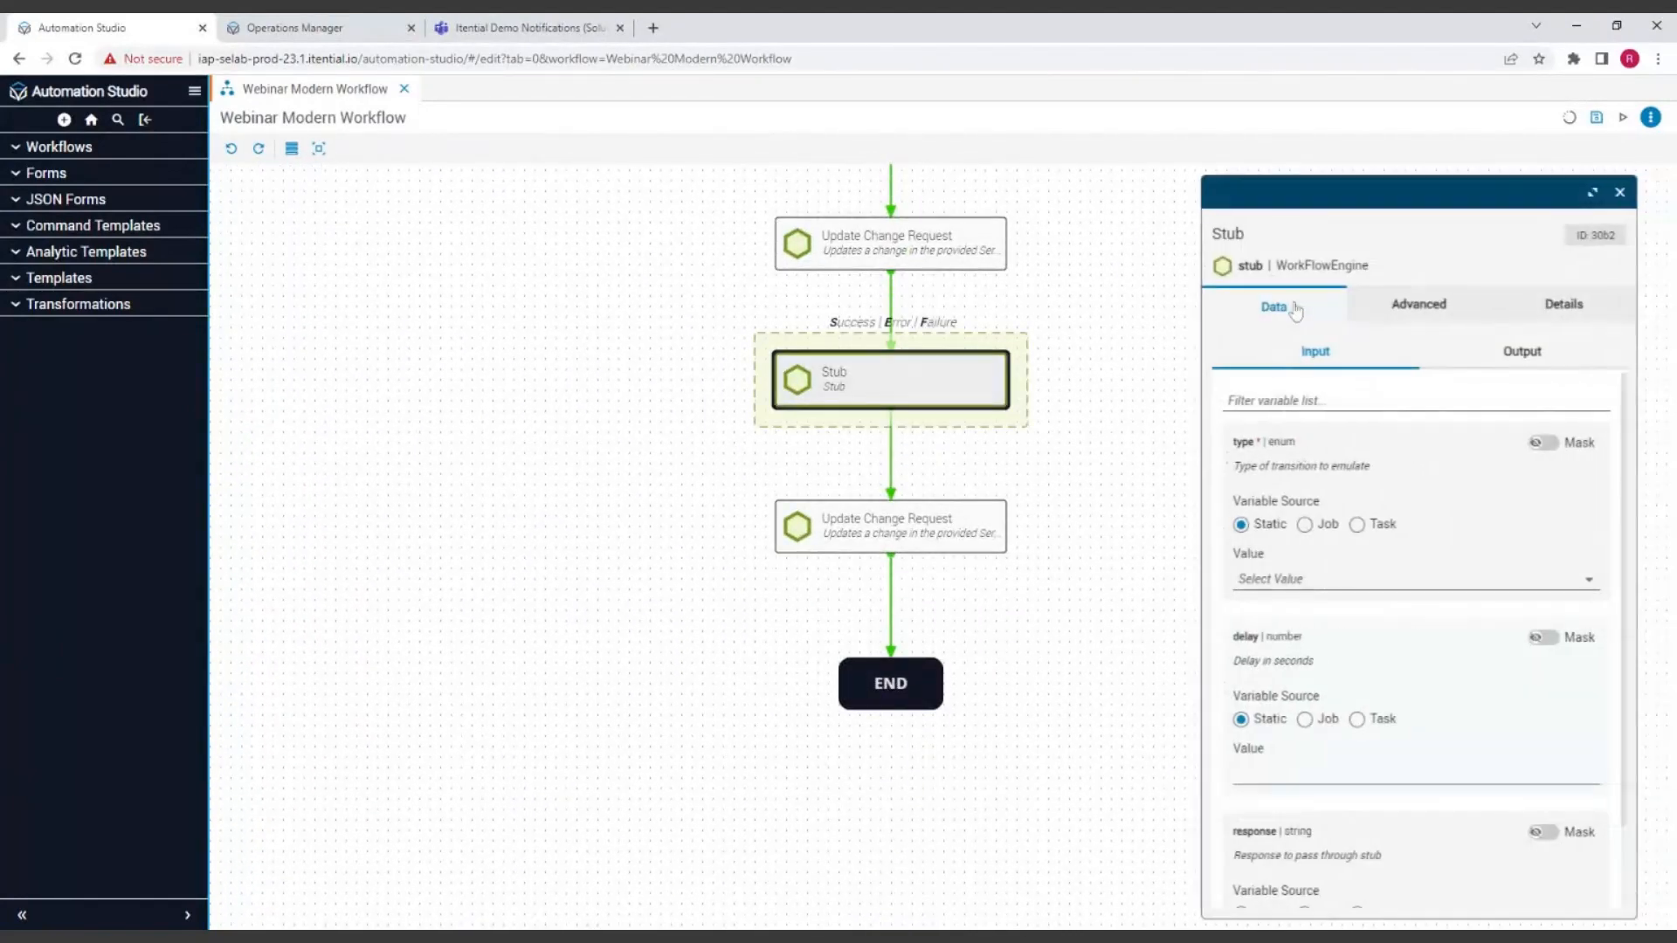
{"action": "left_click", "coordinate": [1265, 234]}
{"action": "key", "text": "BackSpace"}
{"action": "key", "text": "BackSpace"}
{"action": "key", "text": "BackSpace"}
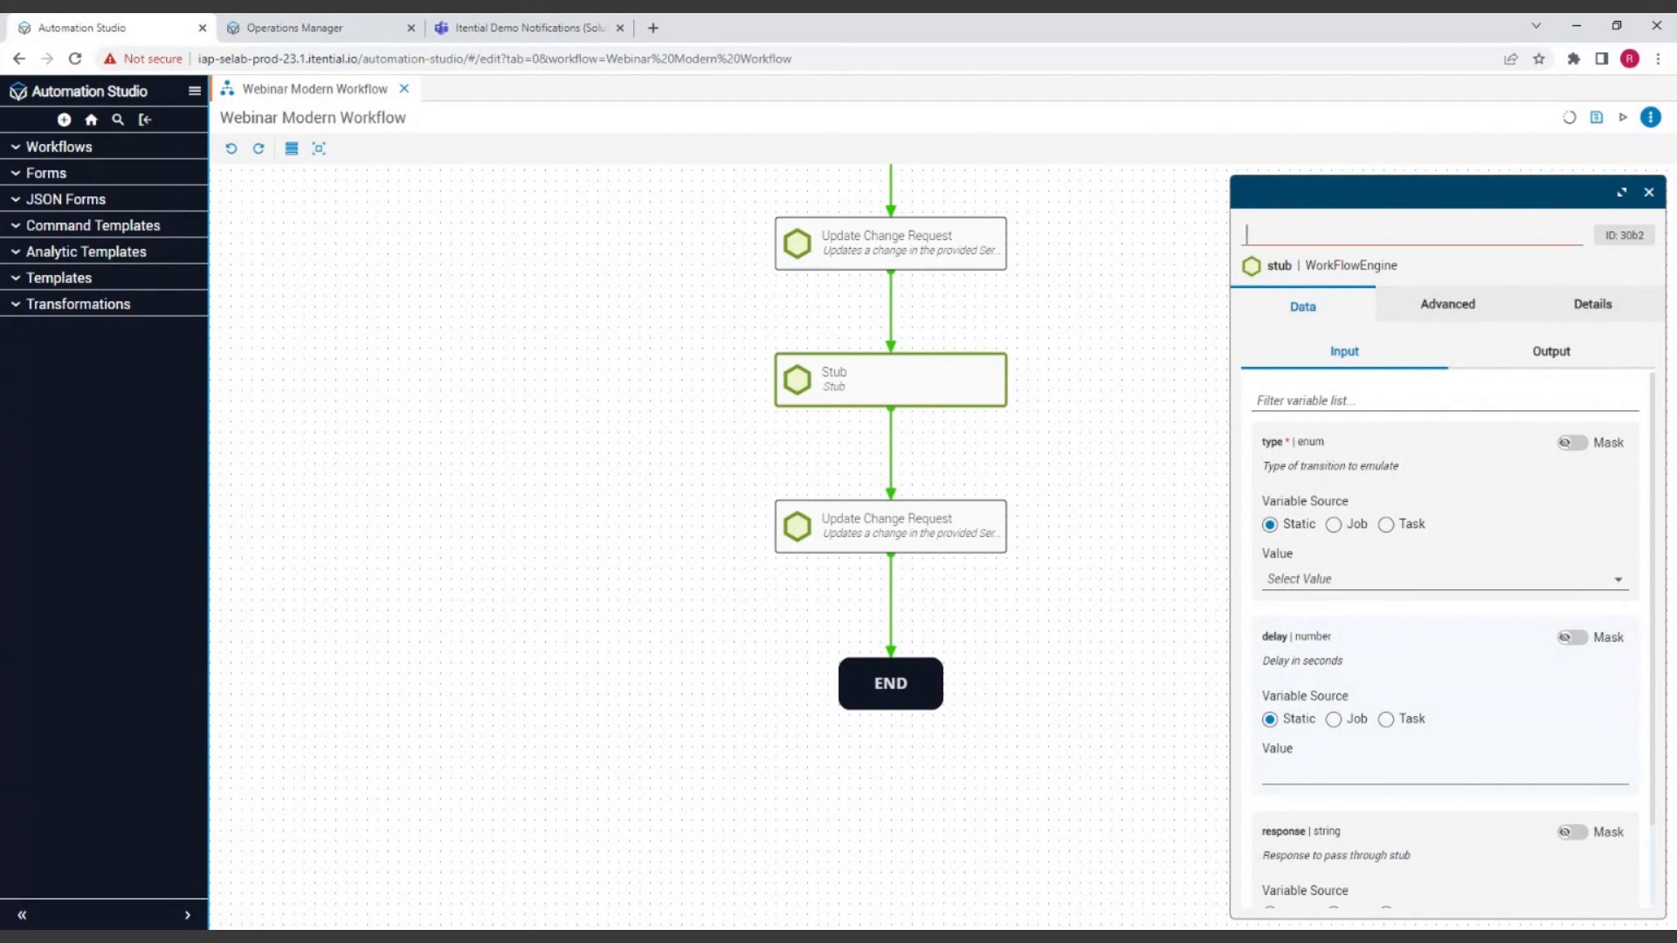
{"action": "type", "text": "Post-check"}
{"action": "left_click", "coordinate": [1649, 192]}
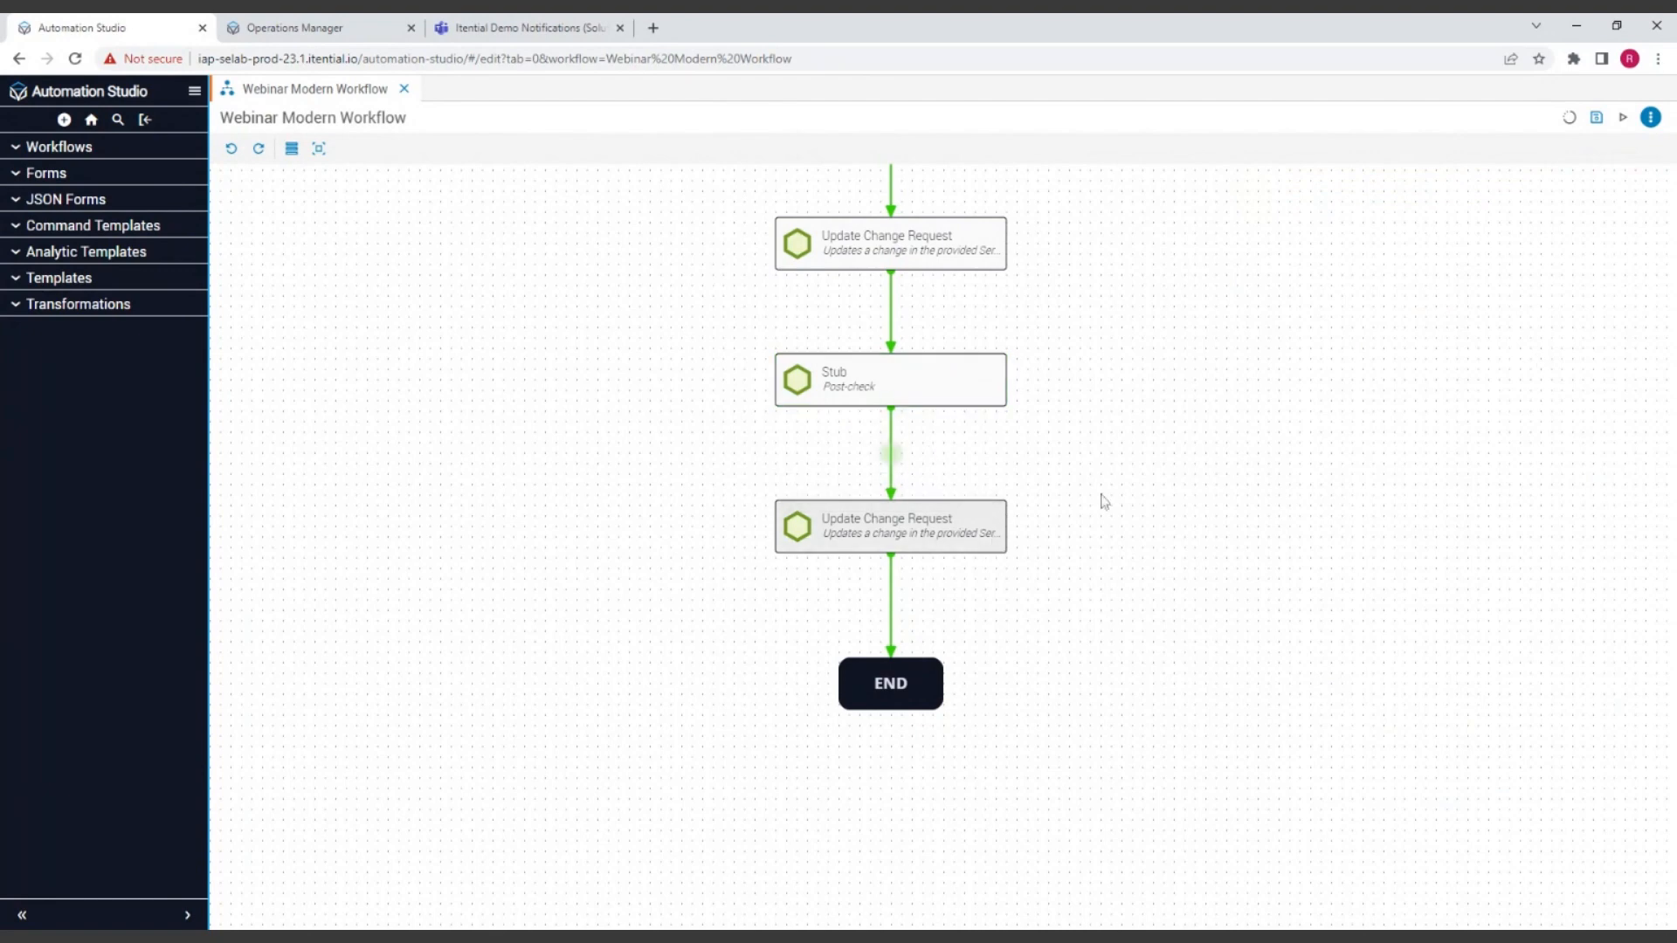
Step: Rename the last Update Change Request task before END as "Close CR ticket" and close its settings
{"action": "double_click", "coordinate": [902, 555]}
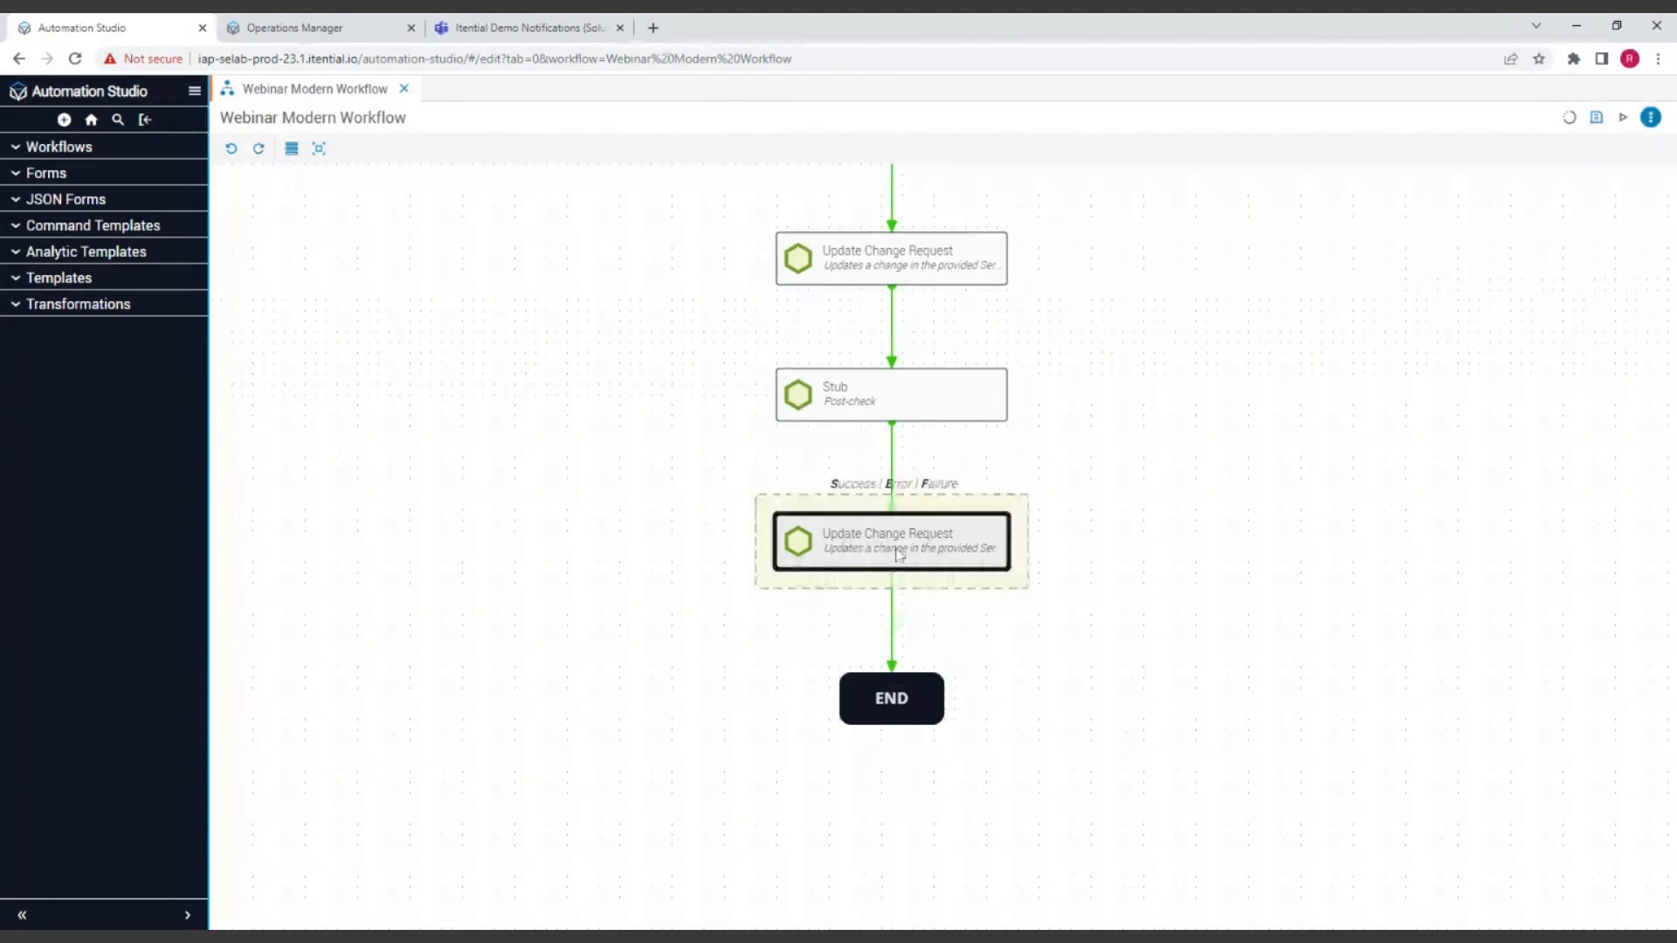
{"action": "triple_click", "coordinate": [1352, 235]}
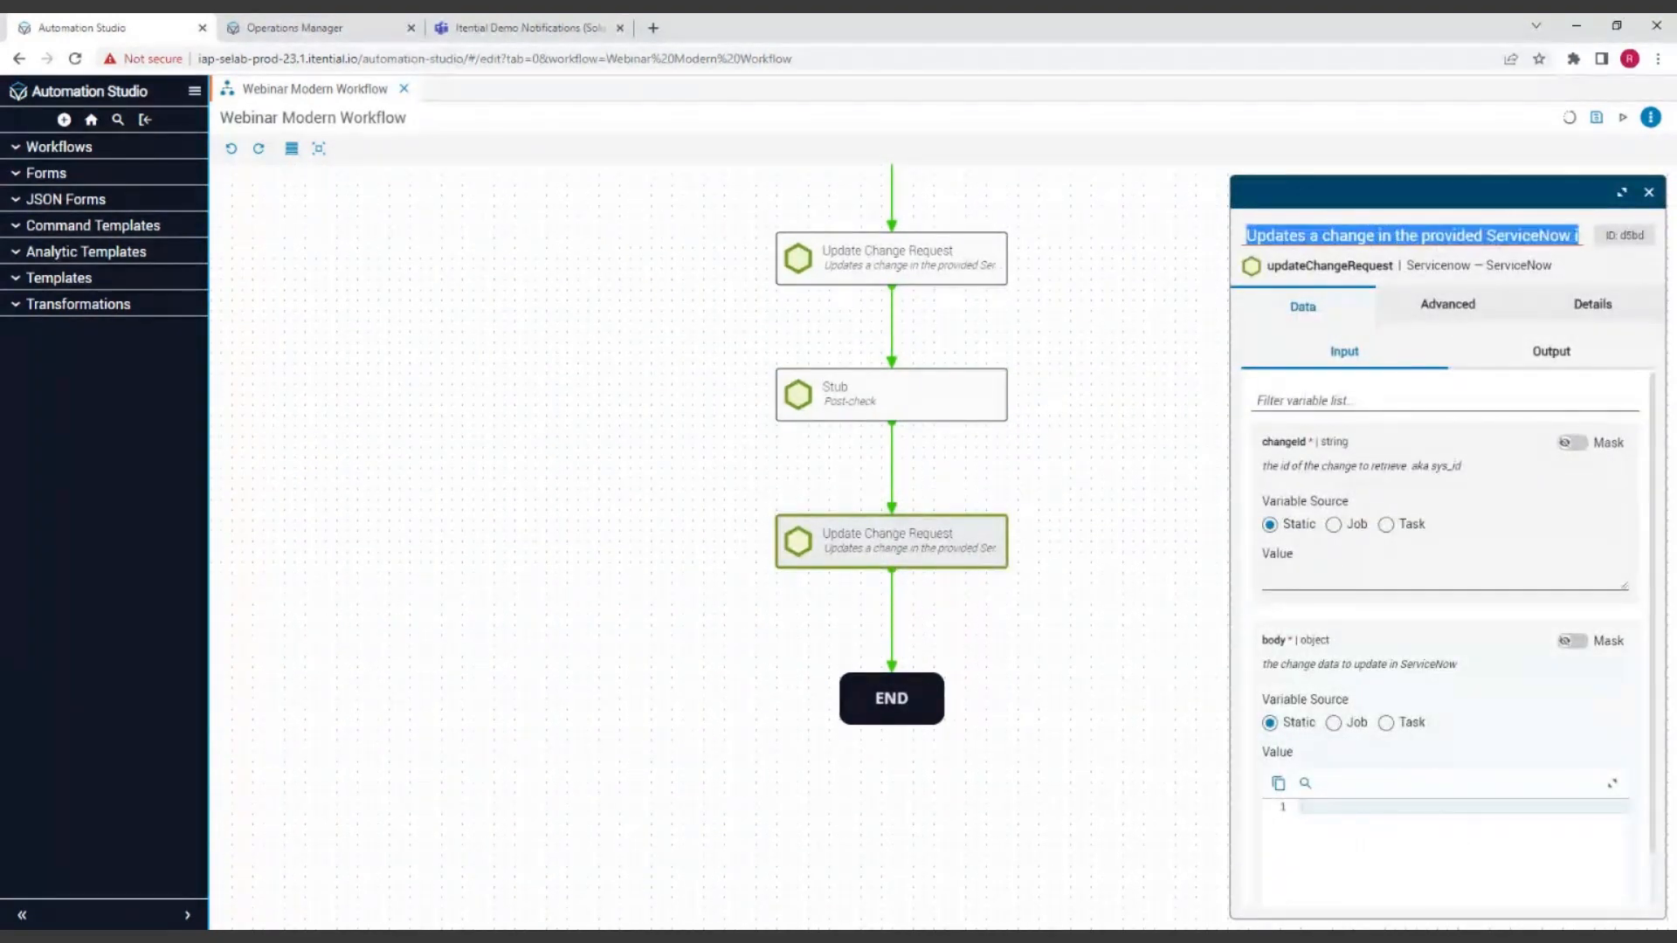
{"action": "type", "text": "Clo"}
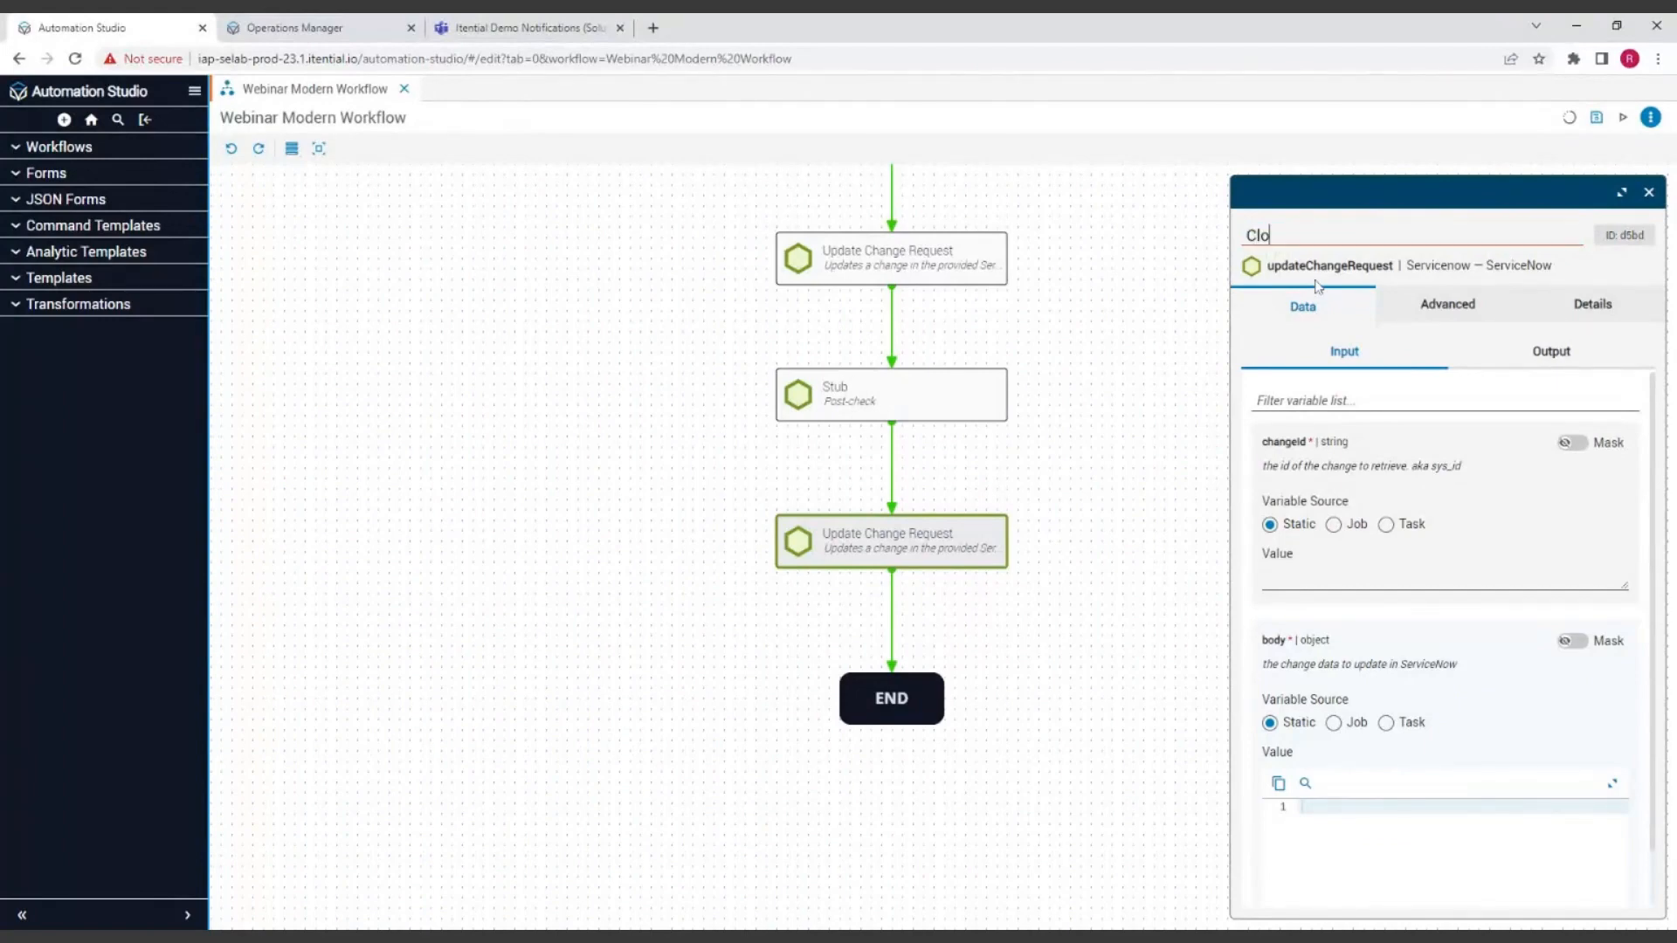
{"action": "type", "text": "se CR ticket"}
{"action": "key", "text": "Return"}
{"action": "scroll", "coordinate": [1140, 578], "scroll_direction": "down", "scroll_amount": 1}
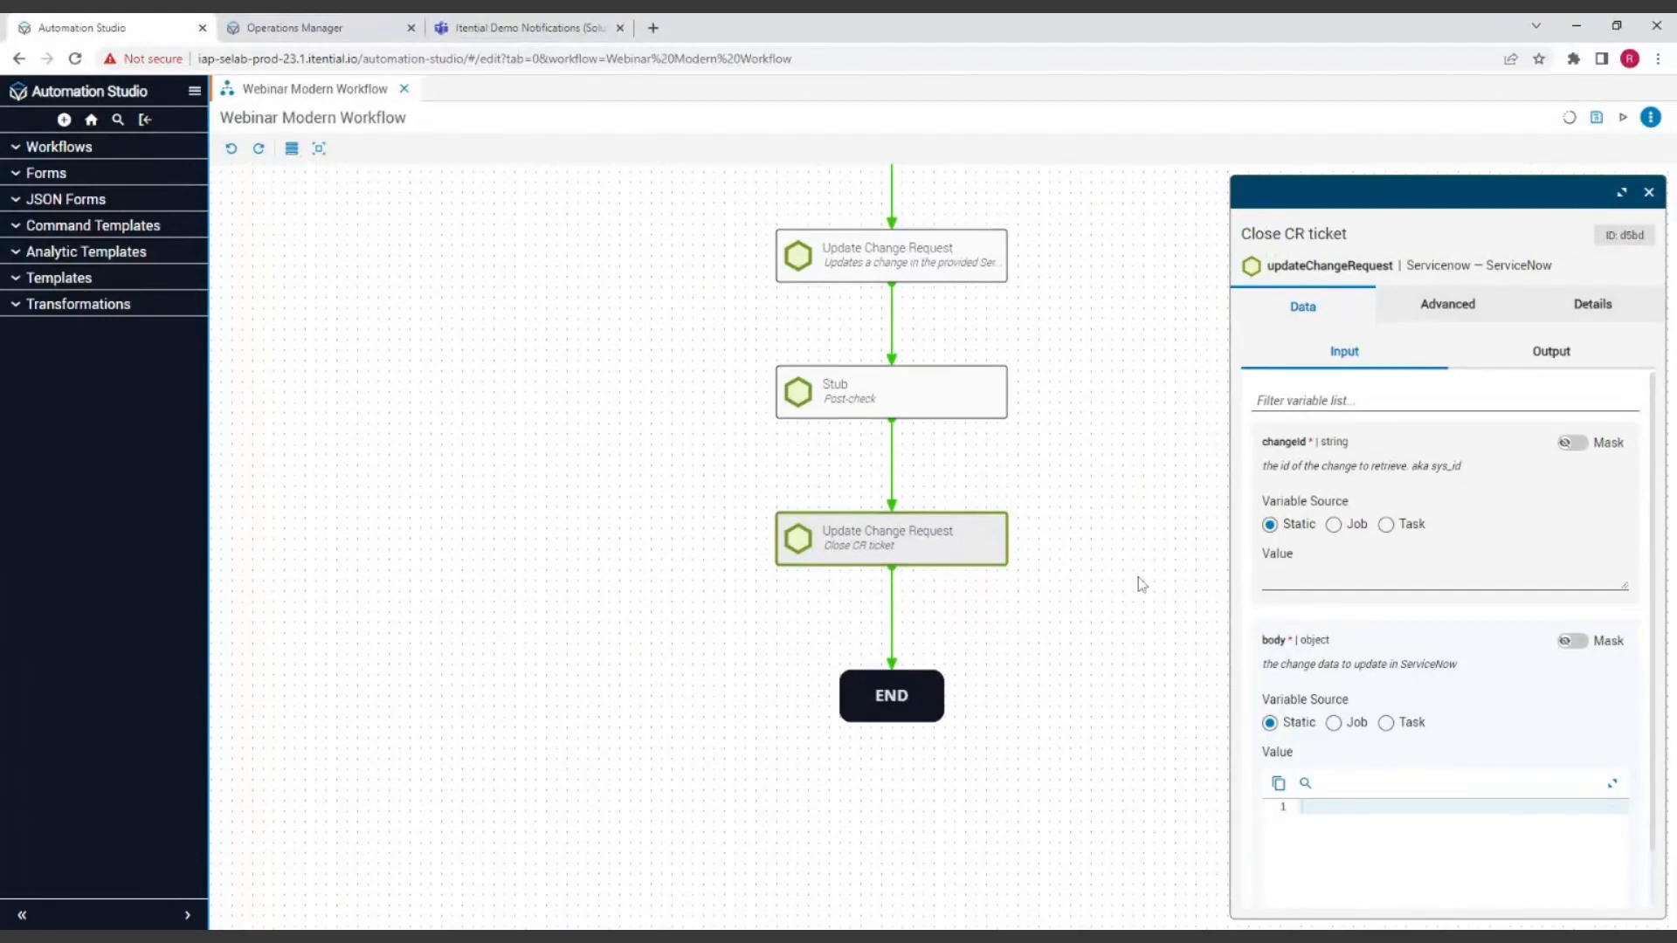
{"action": "left_click", "coordinate": [1649, 192]}
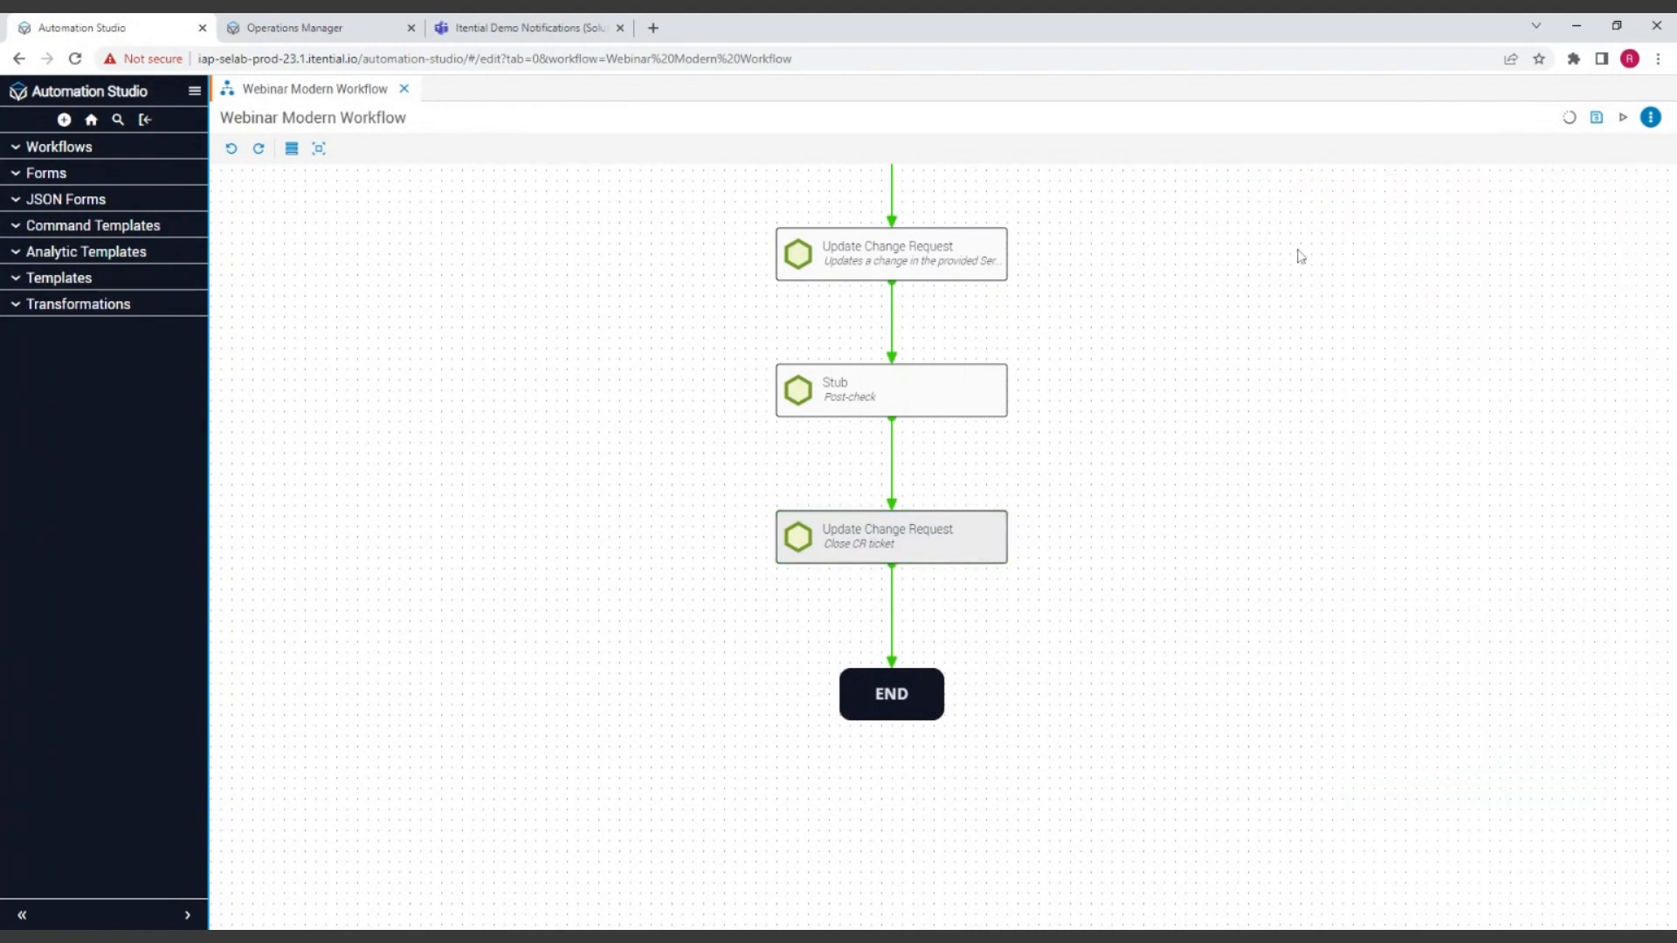
{"action": "scroll", "coordinate": [1284, 419], "scroll_direction": "up", "scroll_amount": 5}
{"action": "scroll", "coordinate": [1271, 418], "scroll_direction": "up", "scroll_amount": 3}
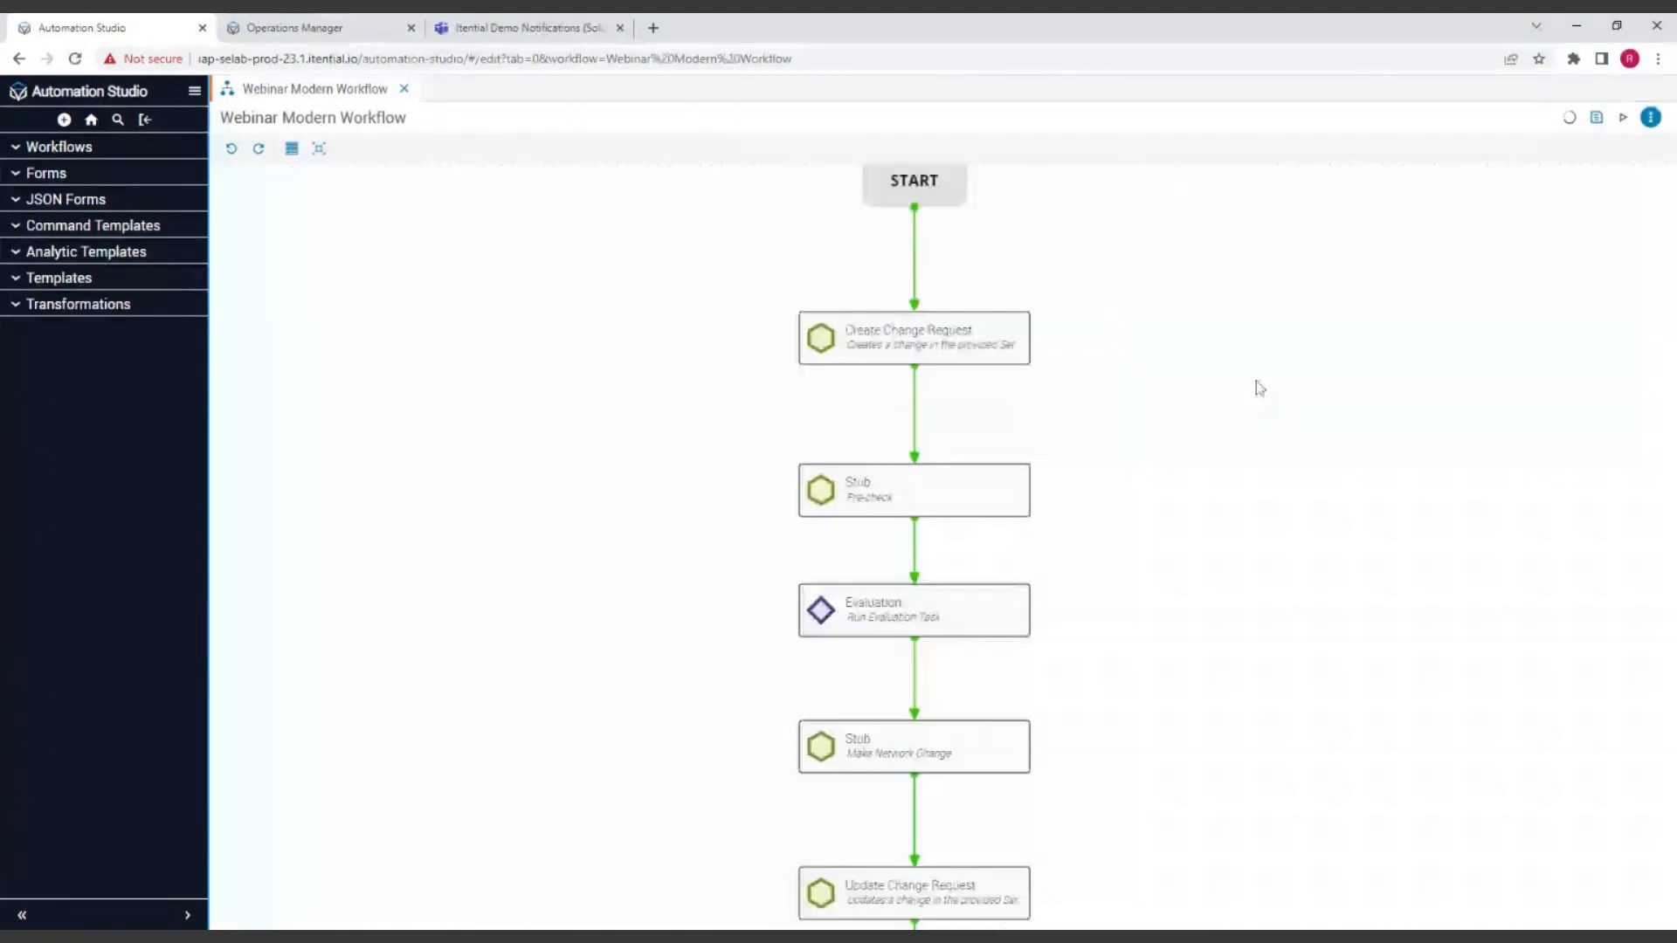
Step: Duplicate the Make Network Change Stub and place the copy to the left of the Evaluation task
{"action": "scroll", "coordinate": [1137, 501], "scroll_direction": "down", "scroll_amount": 3}
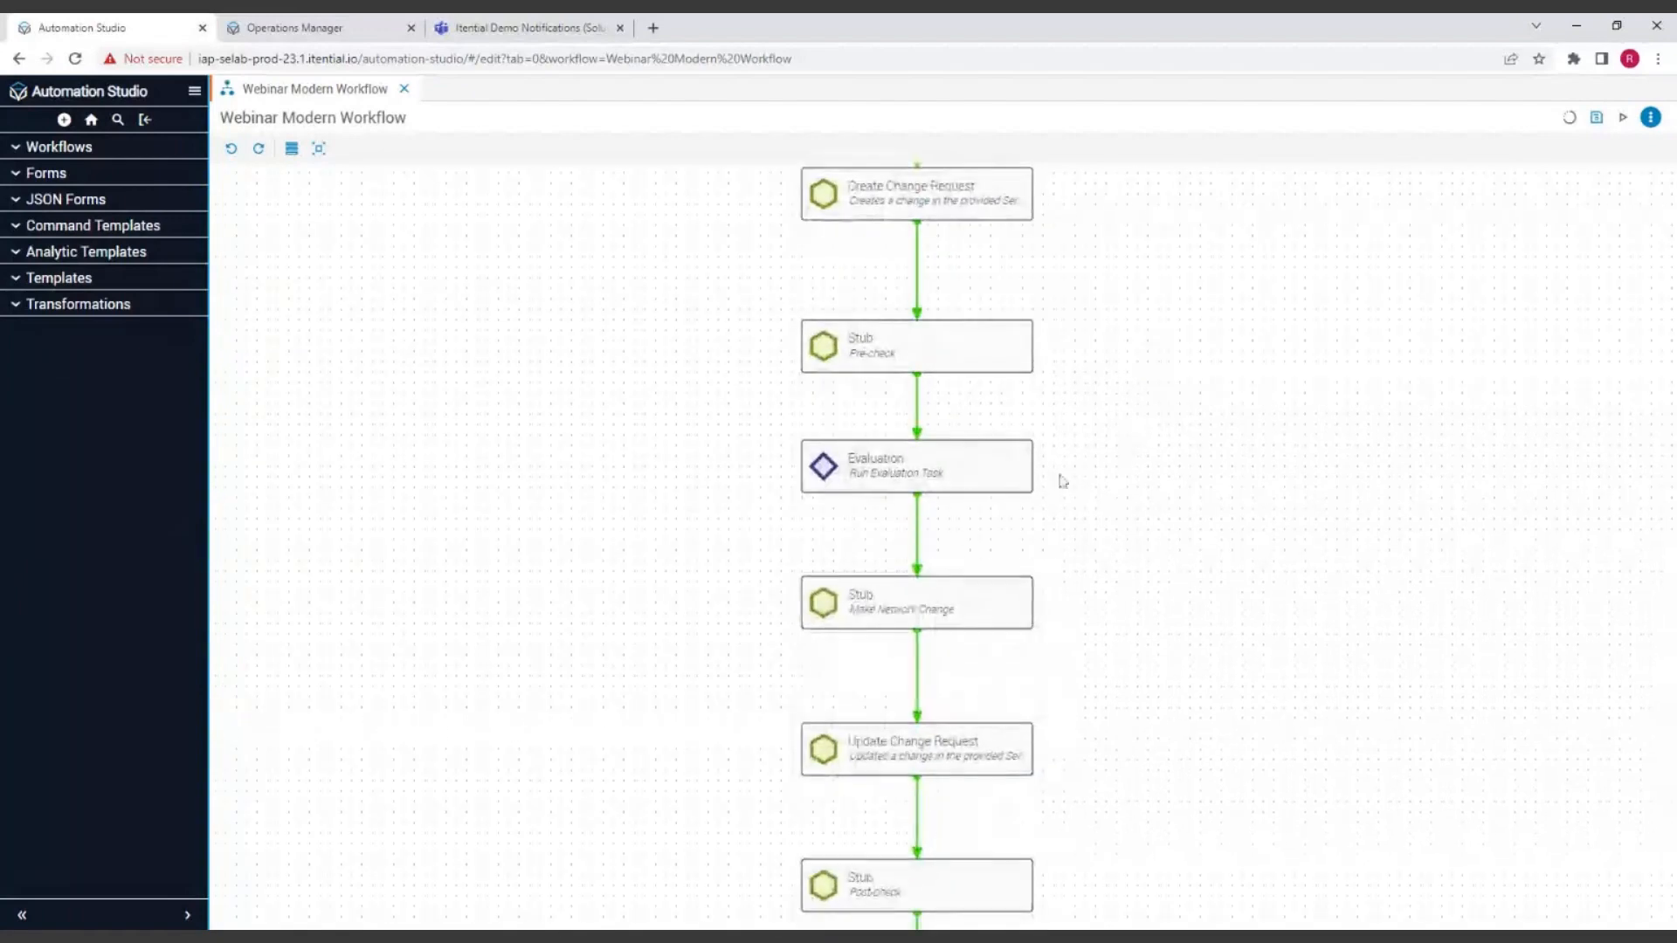
{"action": "scroll", "coordinate": [1165, 438], "scroll_direction": "down", "scroll_amount": 1}
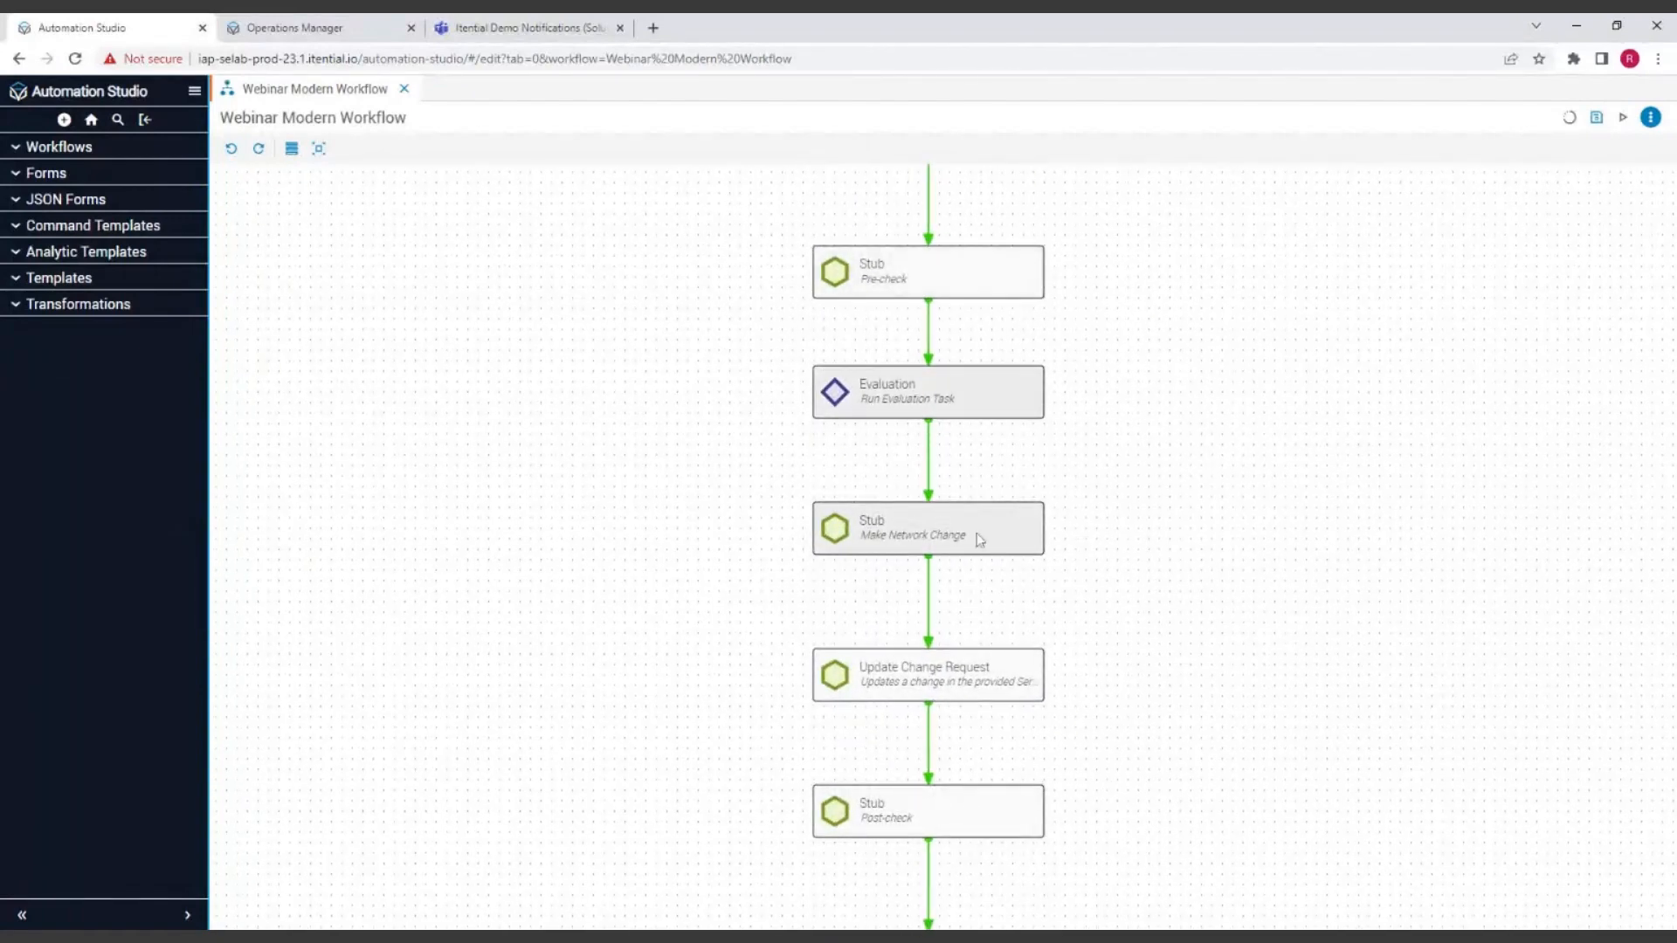
{"action": "scroll", "coordinate": [1258, 621], "scroll_direction": "down", "scroll_amount": 1}
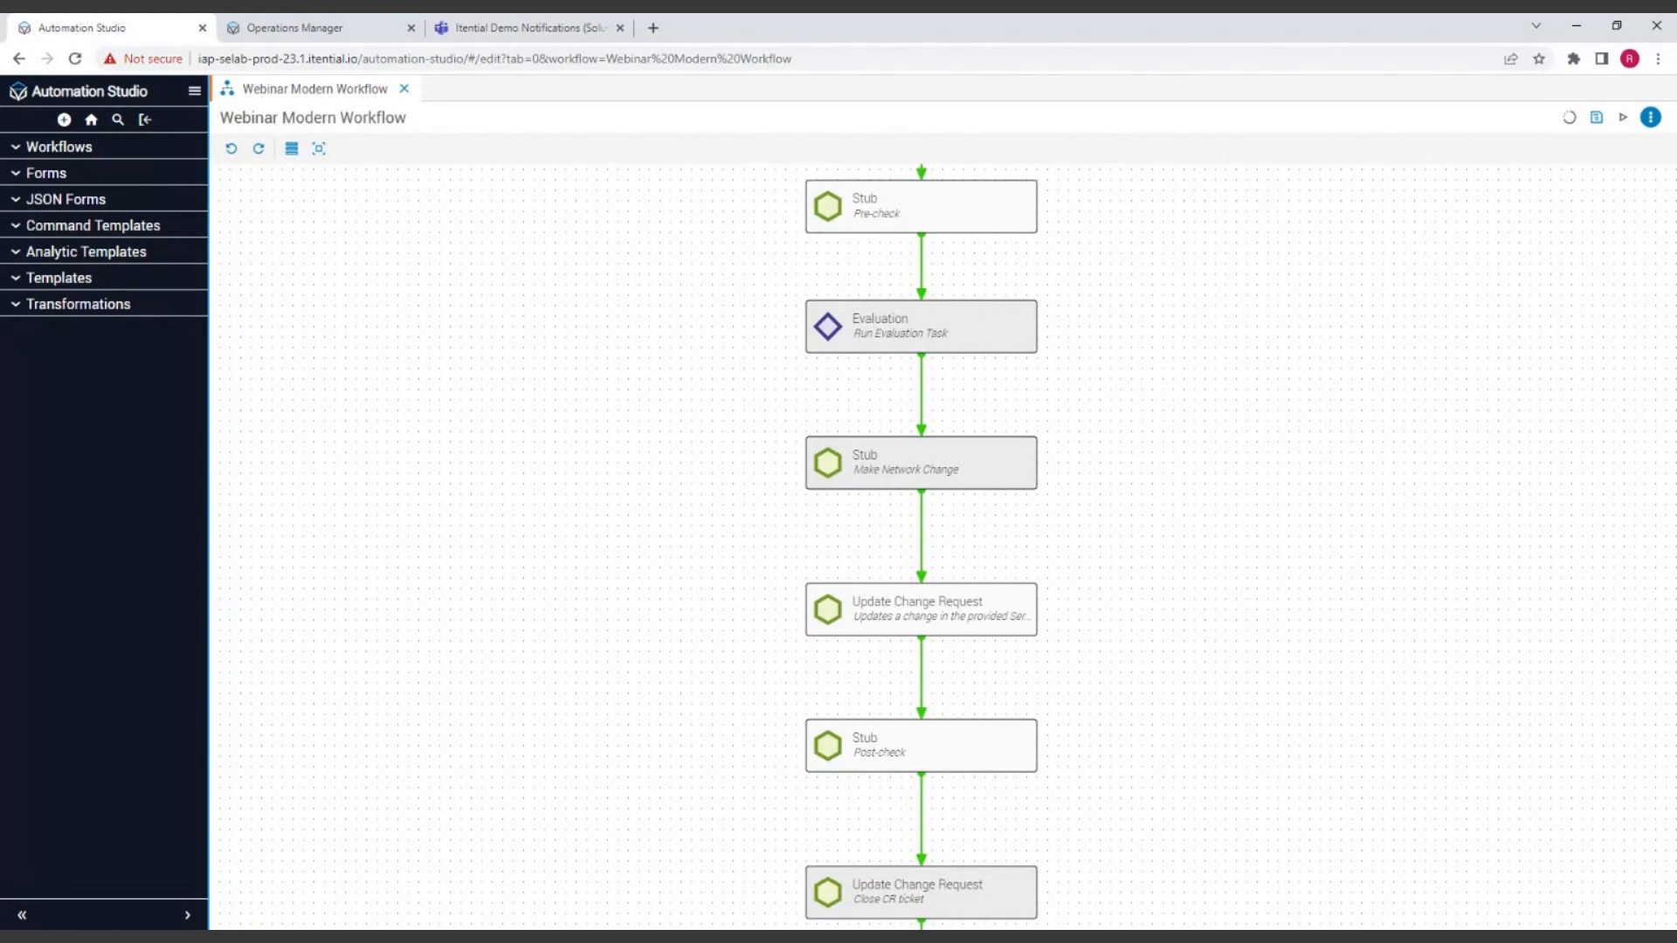
{"action": "scroll", "coordinate": [1271, 593], "scroll_direction": "down", "scroll_amount": 1}
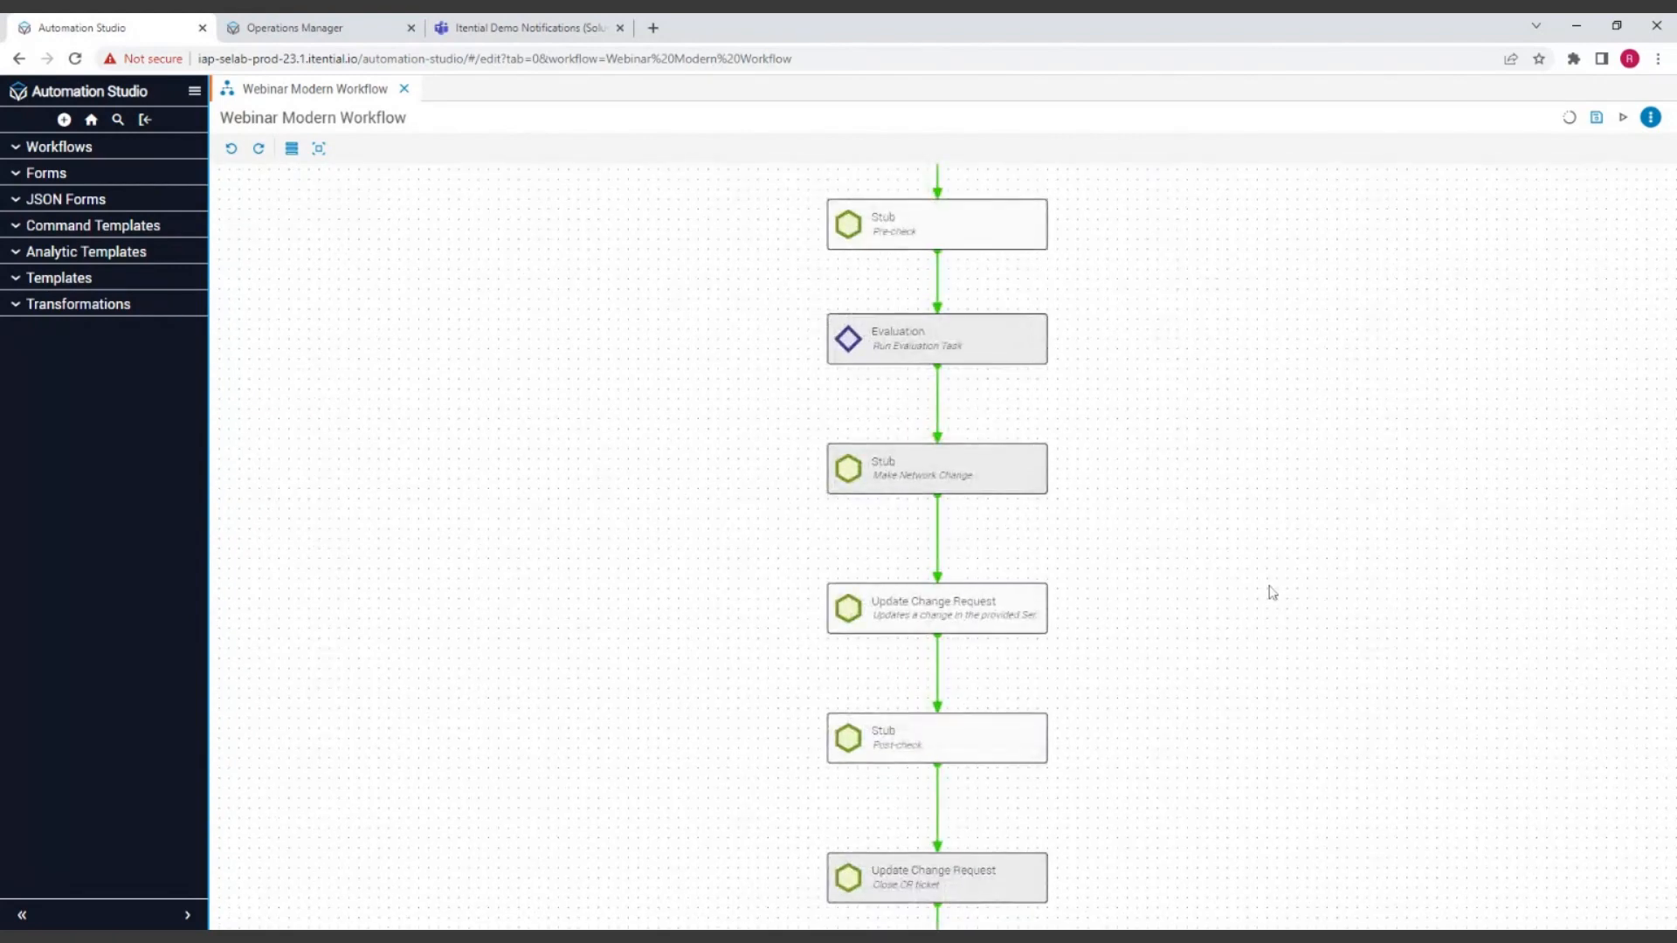
{"action": "scroll", "coordinate": [1276, 587], "scroll_direction": "down", "scroll_amount": 3}
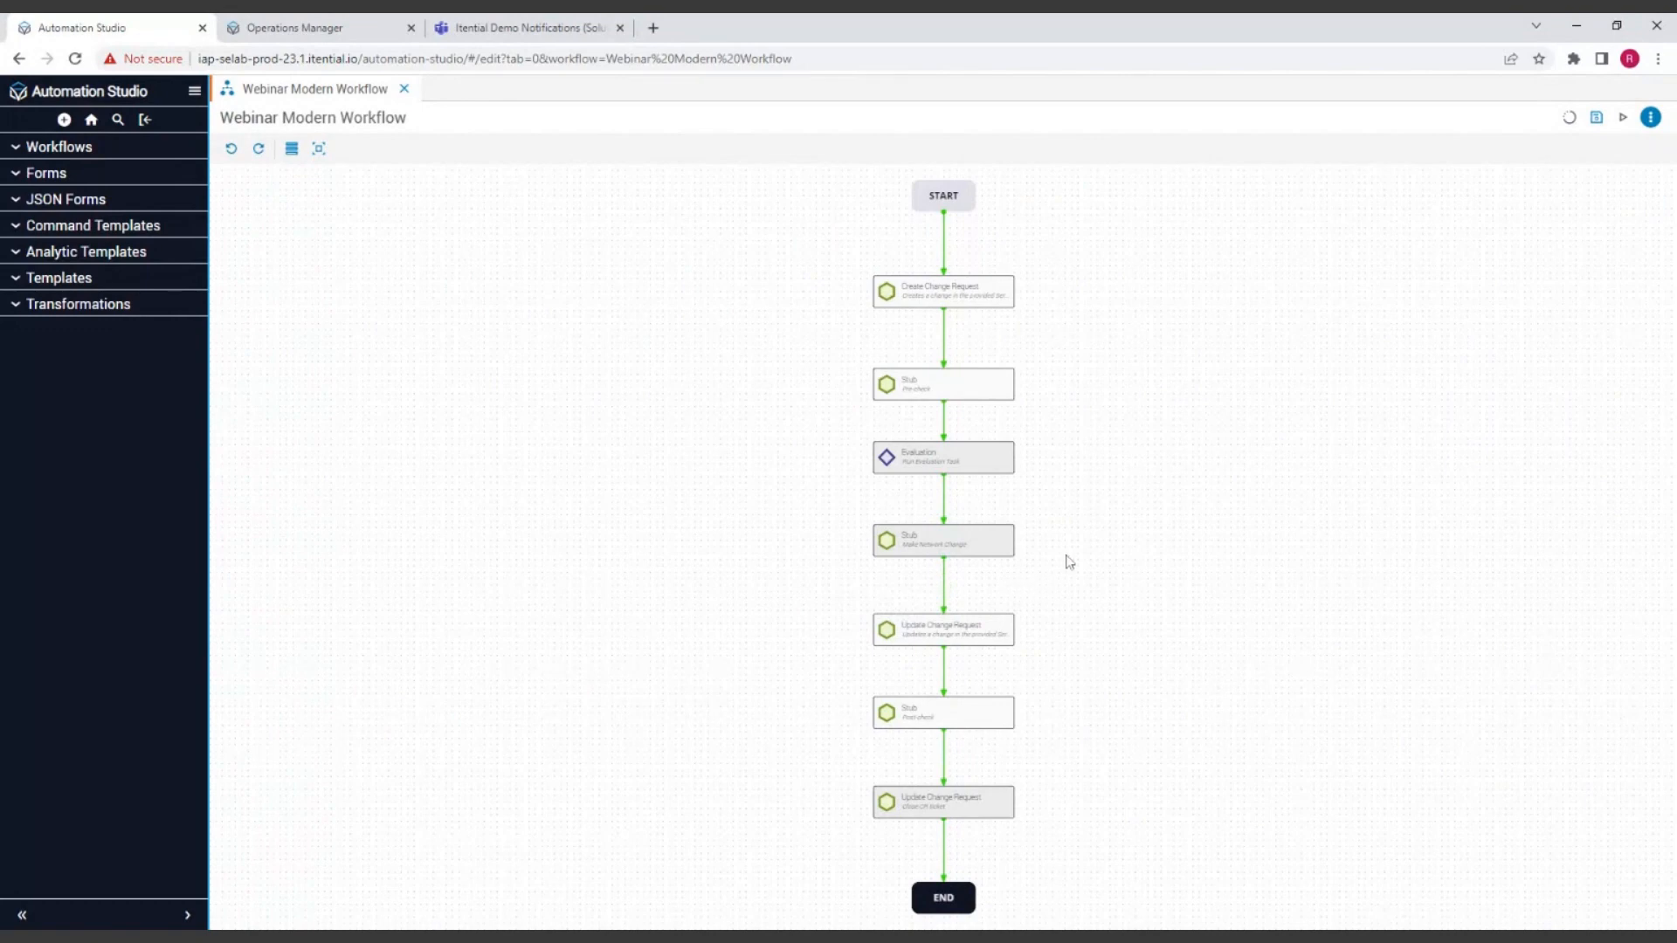
{"action": "left_click", "coordinate": [941, 546]}
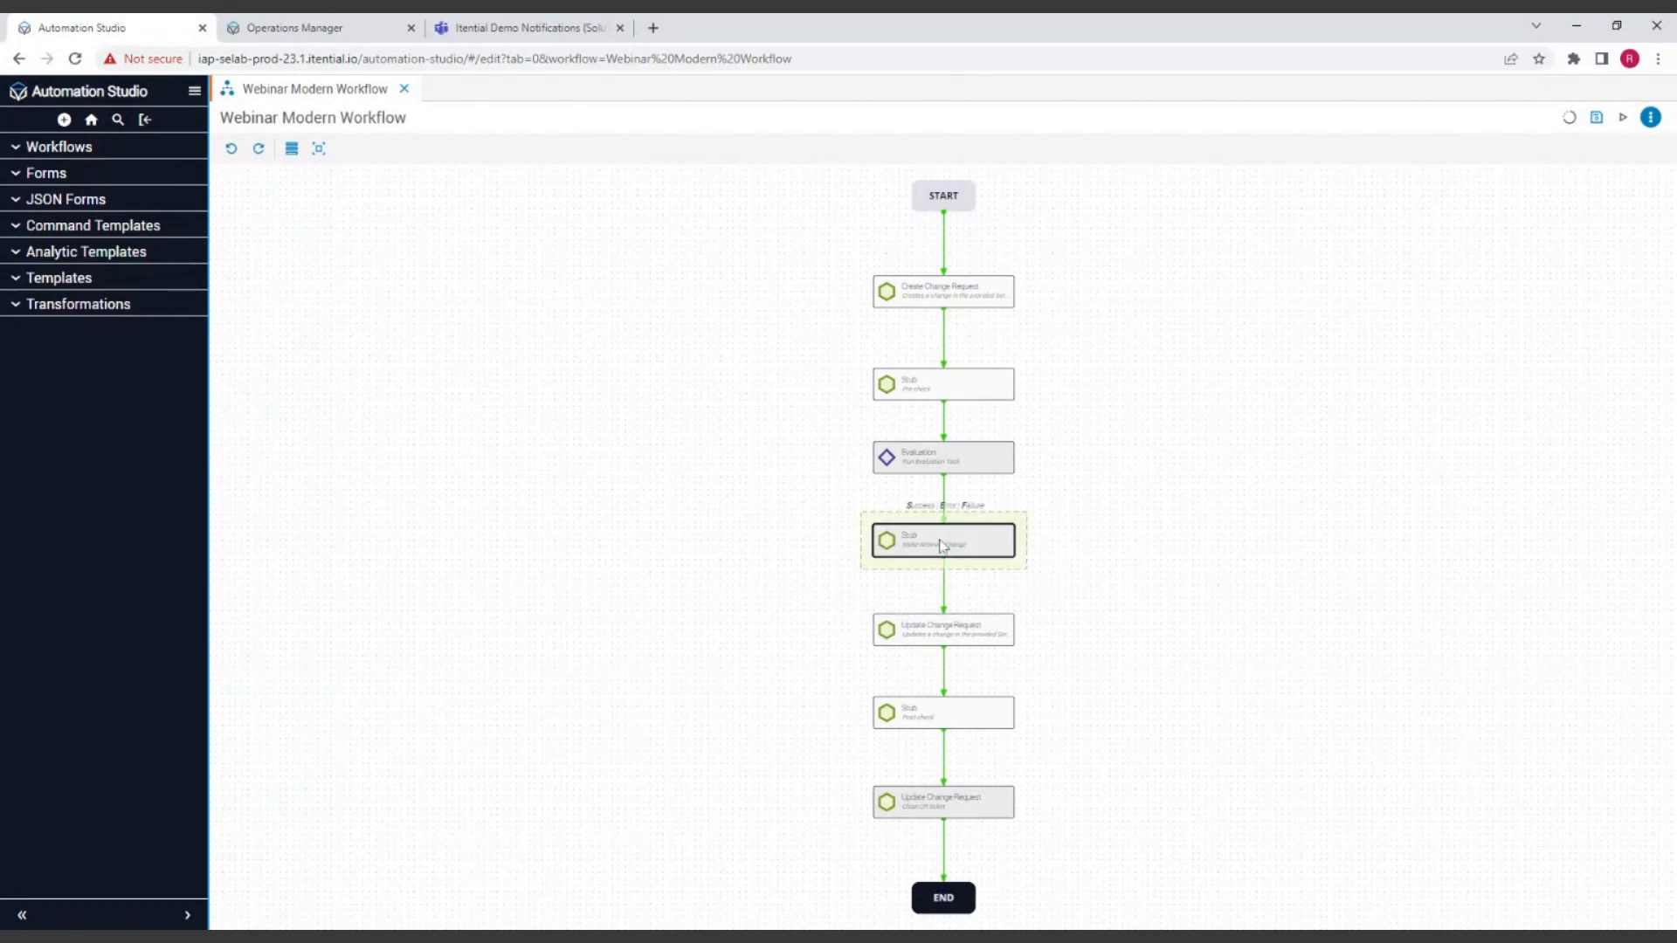
{"action": "left_click_drag", "start_coordinate": [941, 546], "coordinate": [738, 466]}
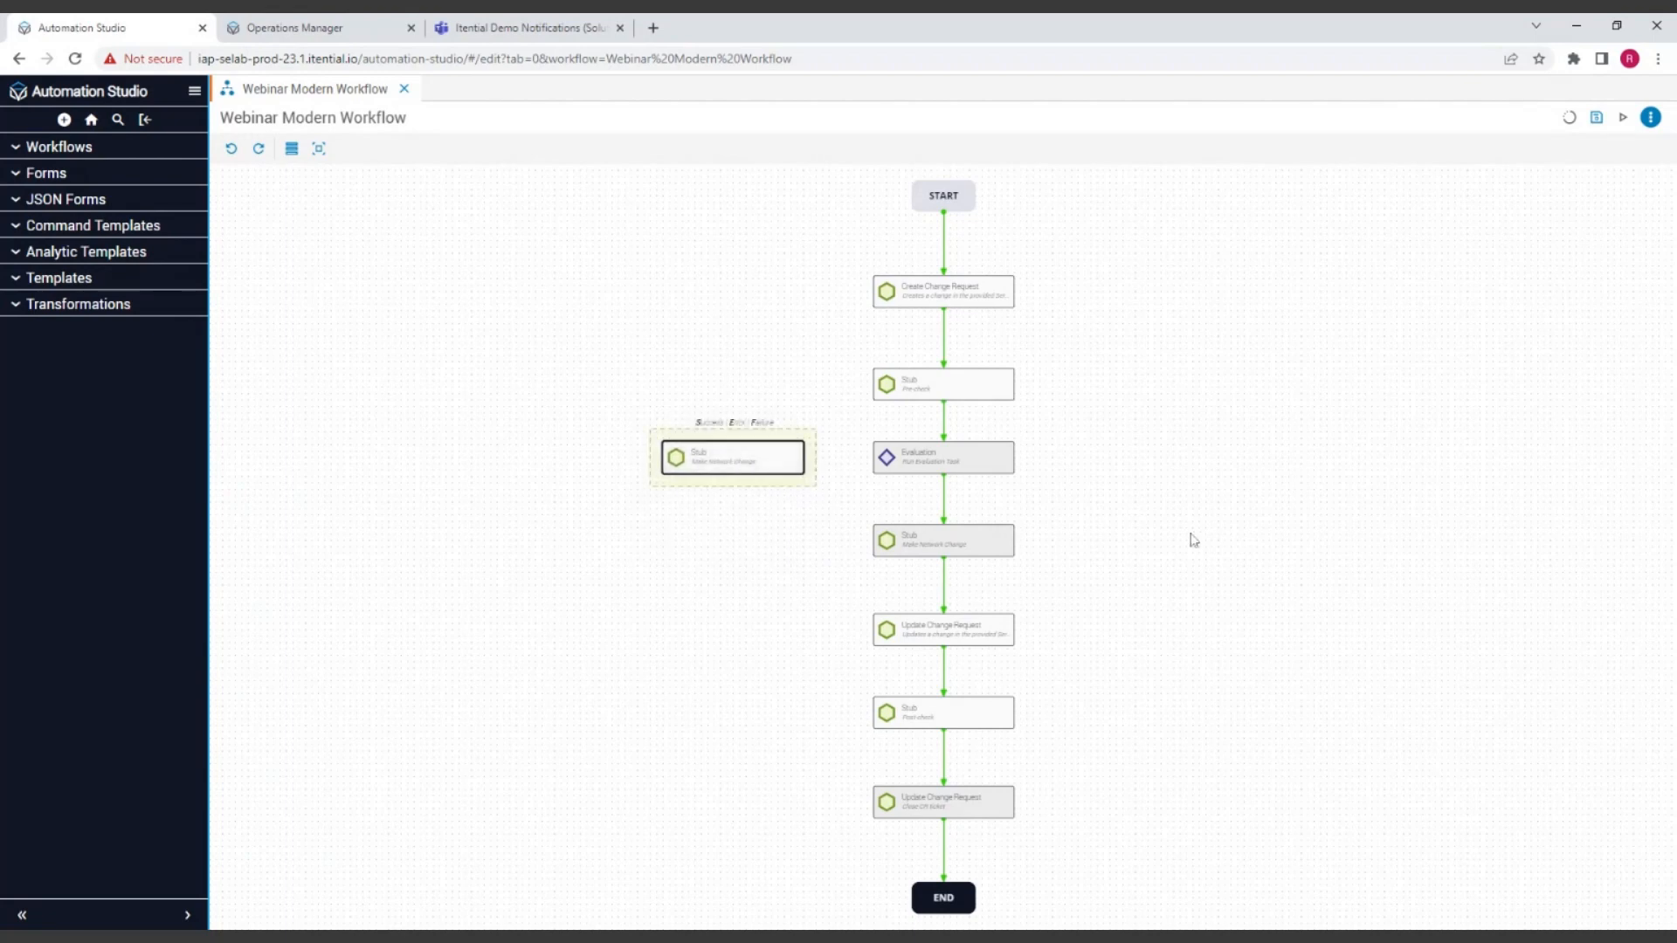
Step: Try a success transition from Evaluation to the copied Make Network Change Stub and remove it again
{"action": "left_click", "coordinate": [905, 463]}
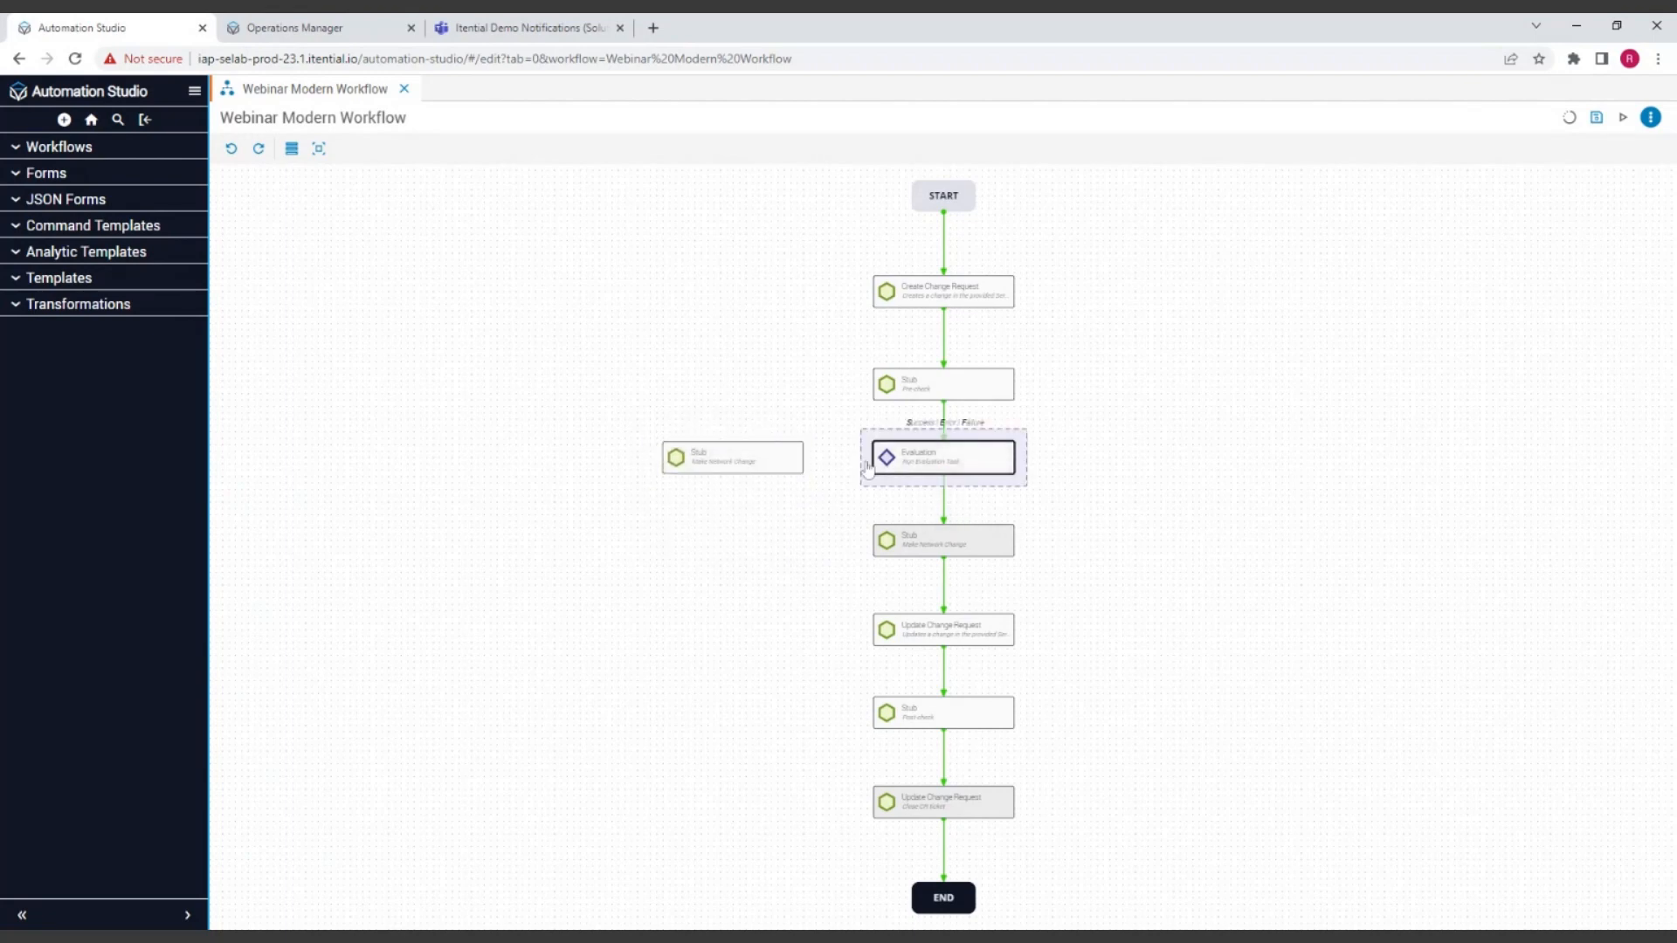
{"action": "left_click_drag", "start_coordinate": [867, 469], "coordinate": [801, 464]}
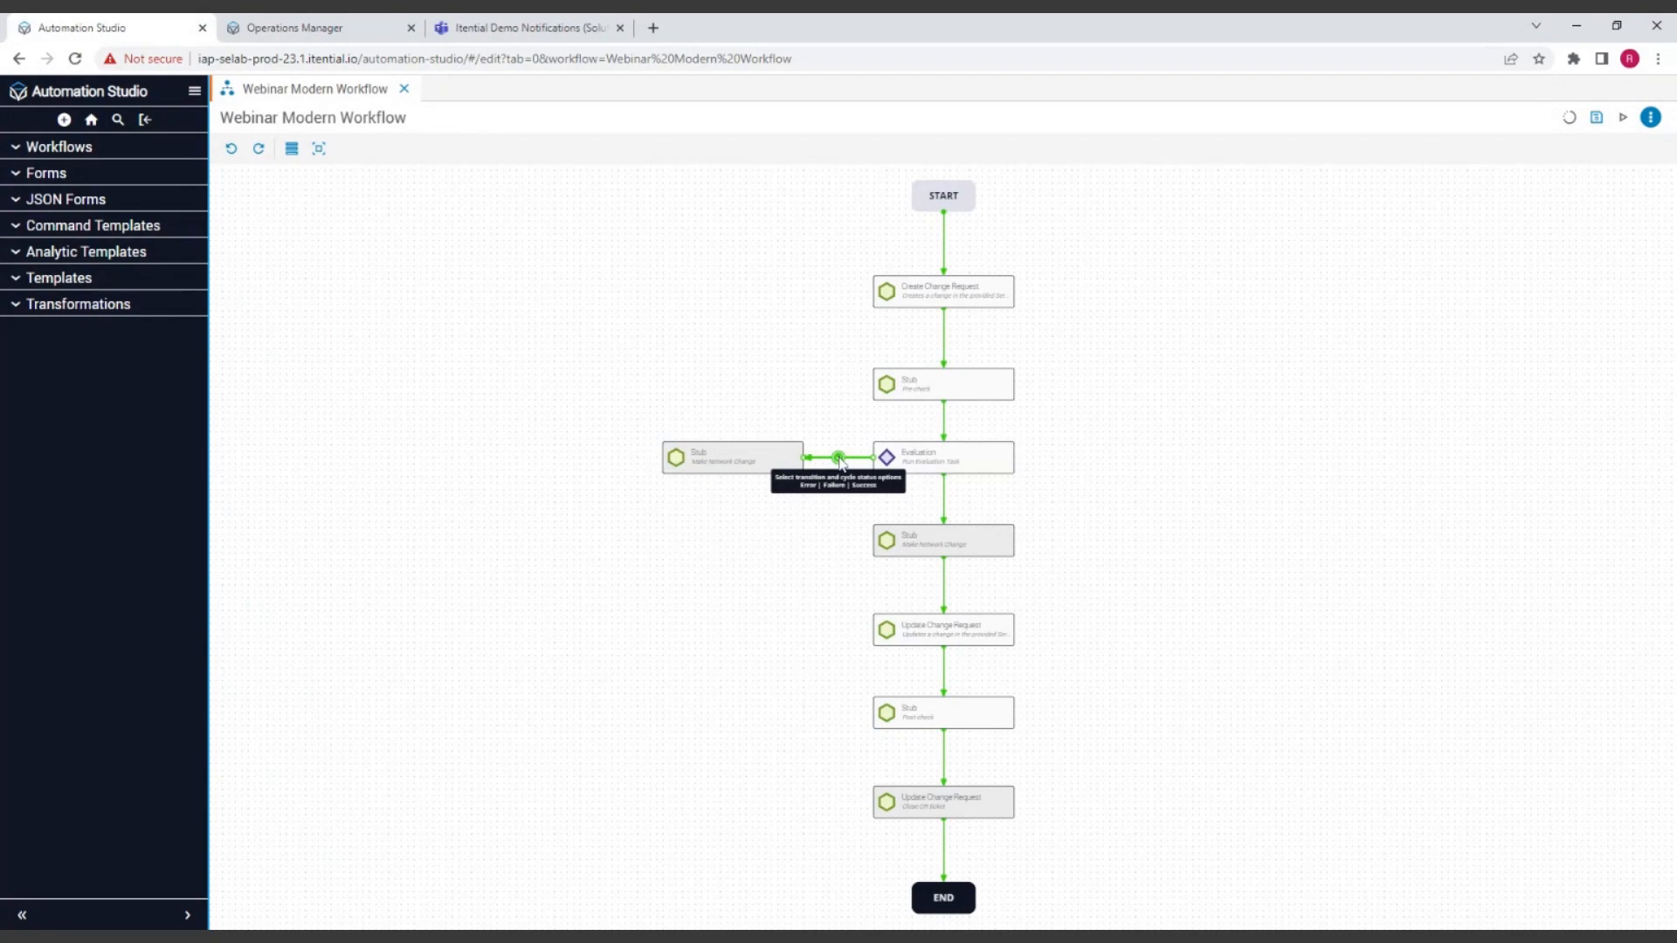
{"action": "scroll", "coordinate": [673, 545], "scroll_direction": "up", "scroll_amount": 3}
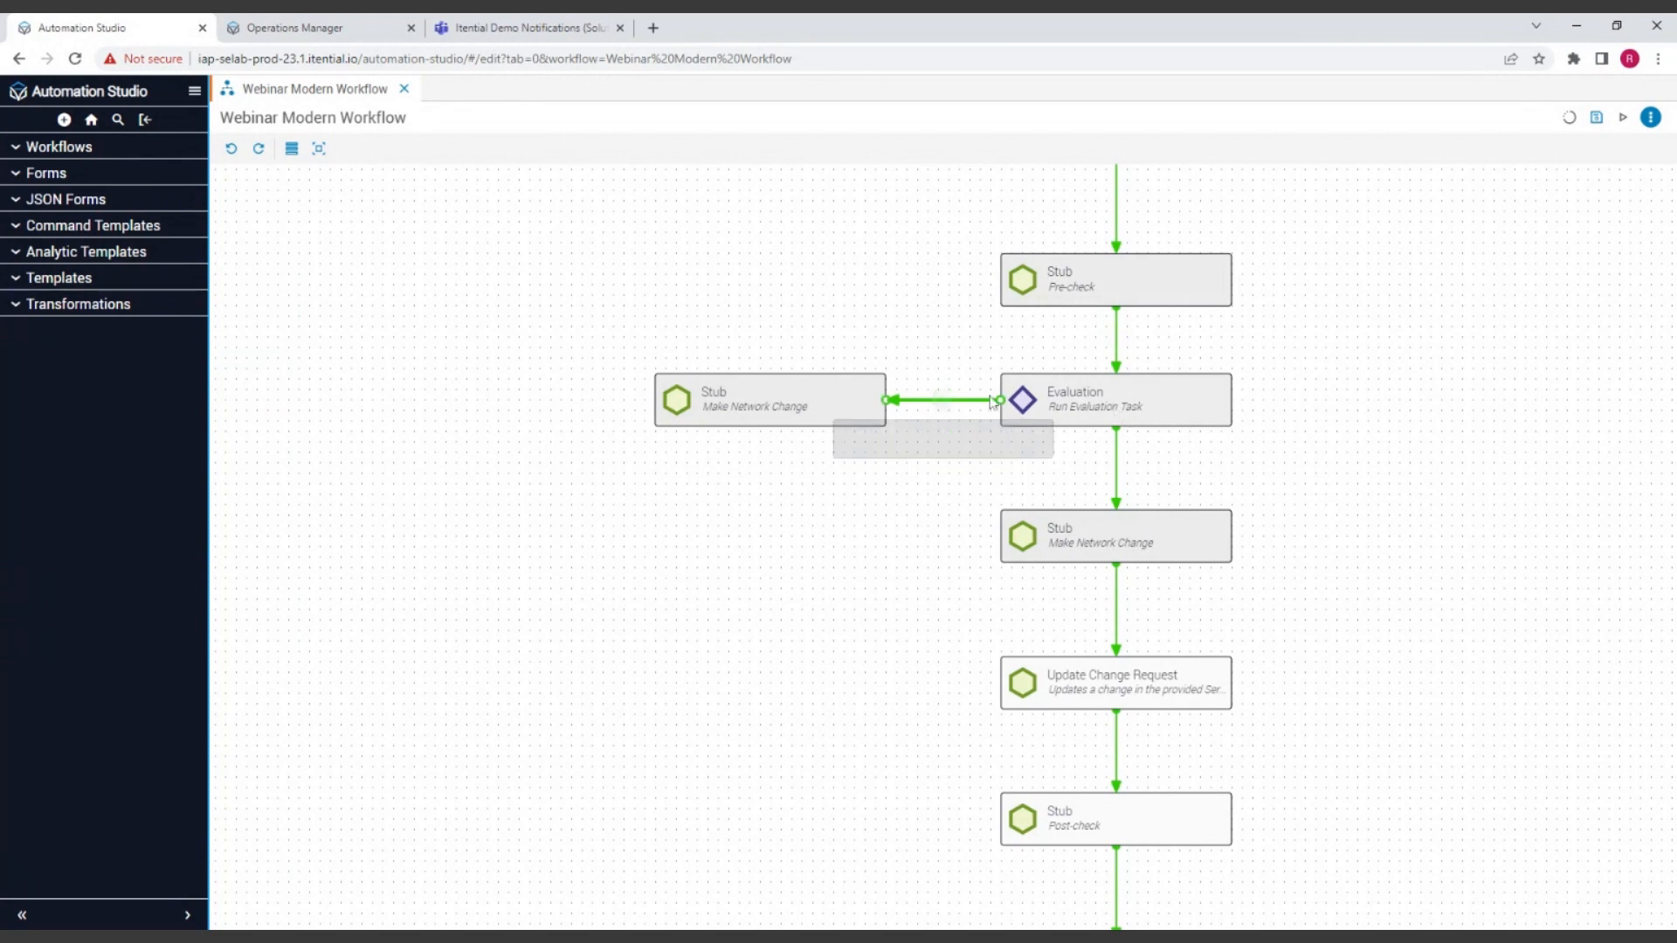
{"action": "mouse_move", "coordinate": [953, 409]}
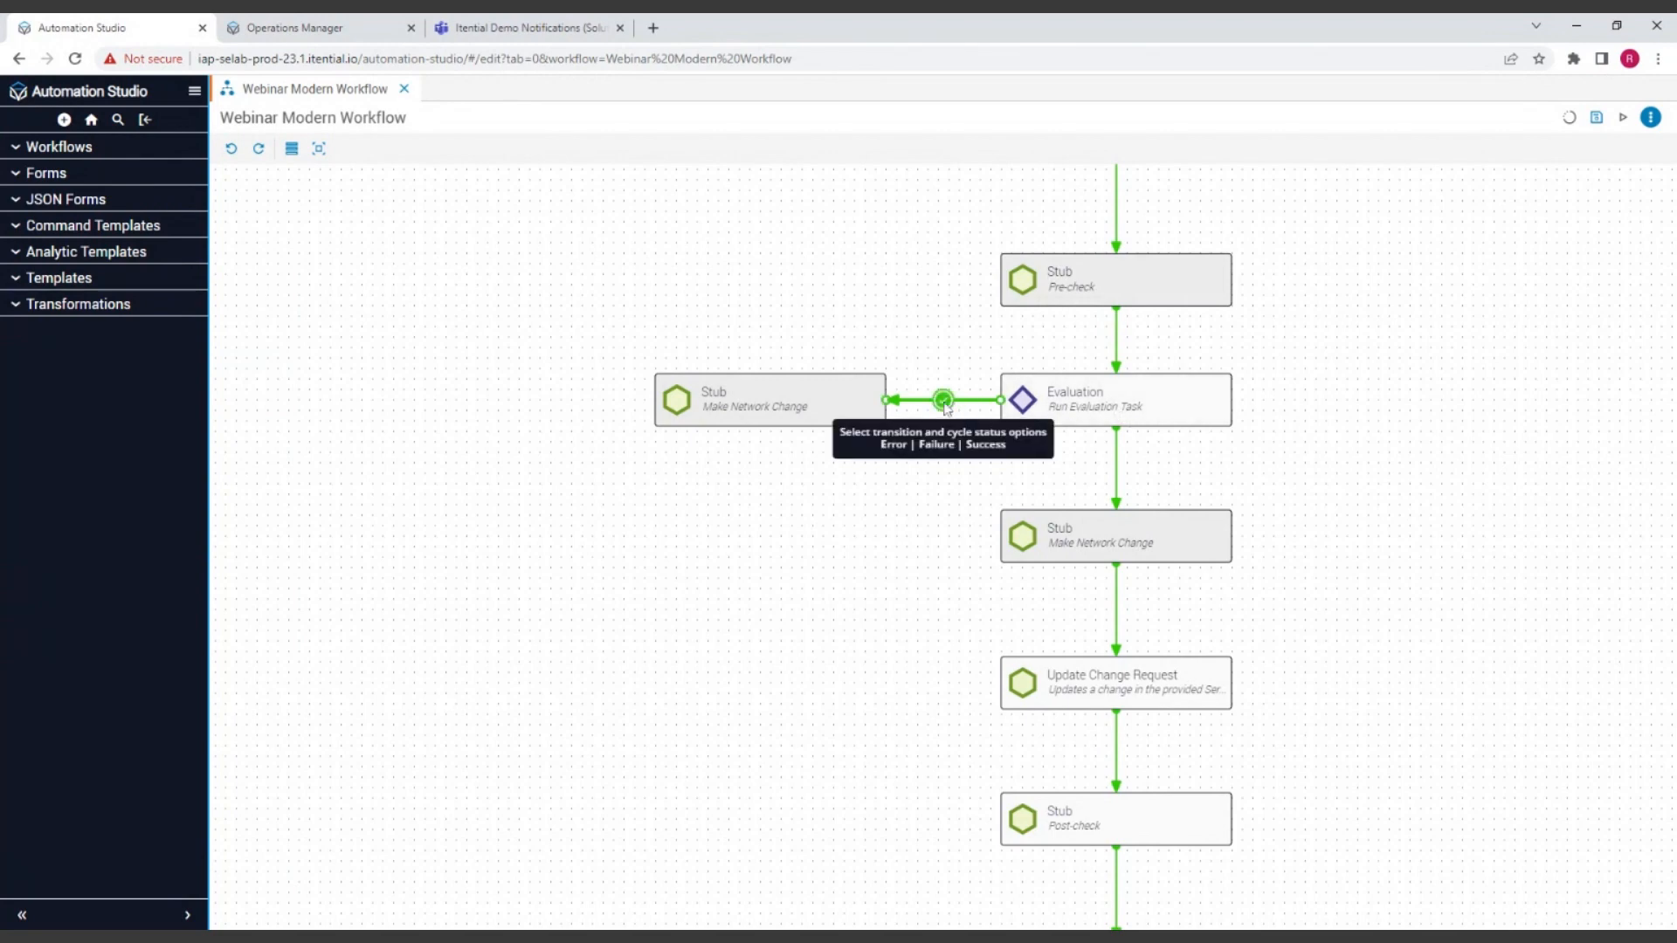
{"action": "left_click", "coordinate": [943, 401]}
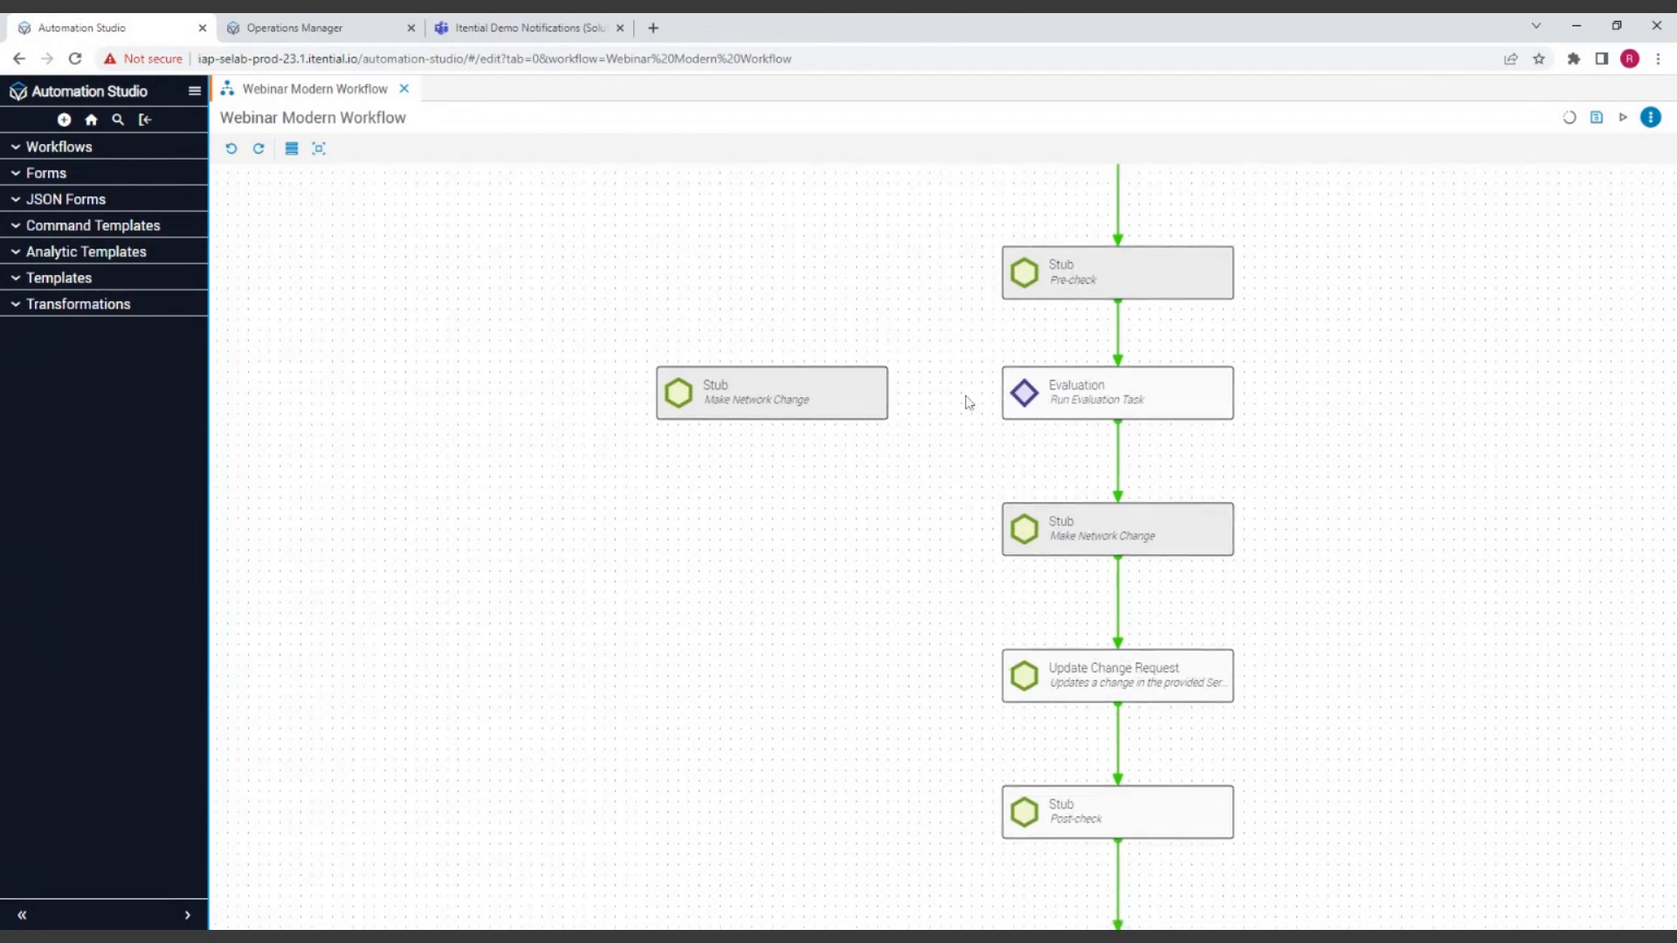
Step: Connect Evaluation to the copied Make Network Change Stub, cycle through the transition's status options and leave it as a failure transition
{"action": "left_click", "coordinate": [1004, 403]}
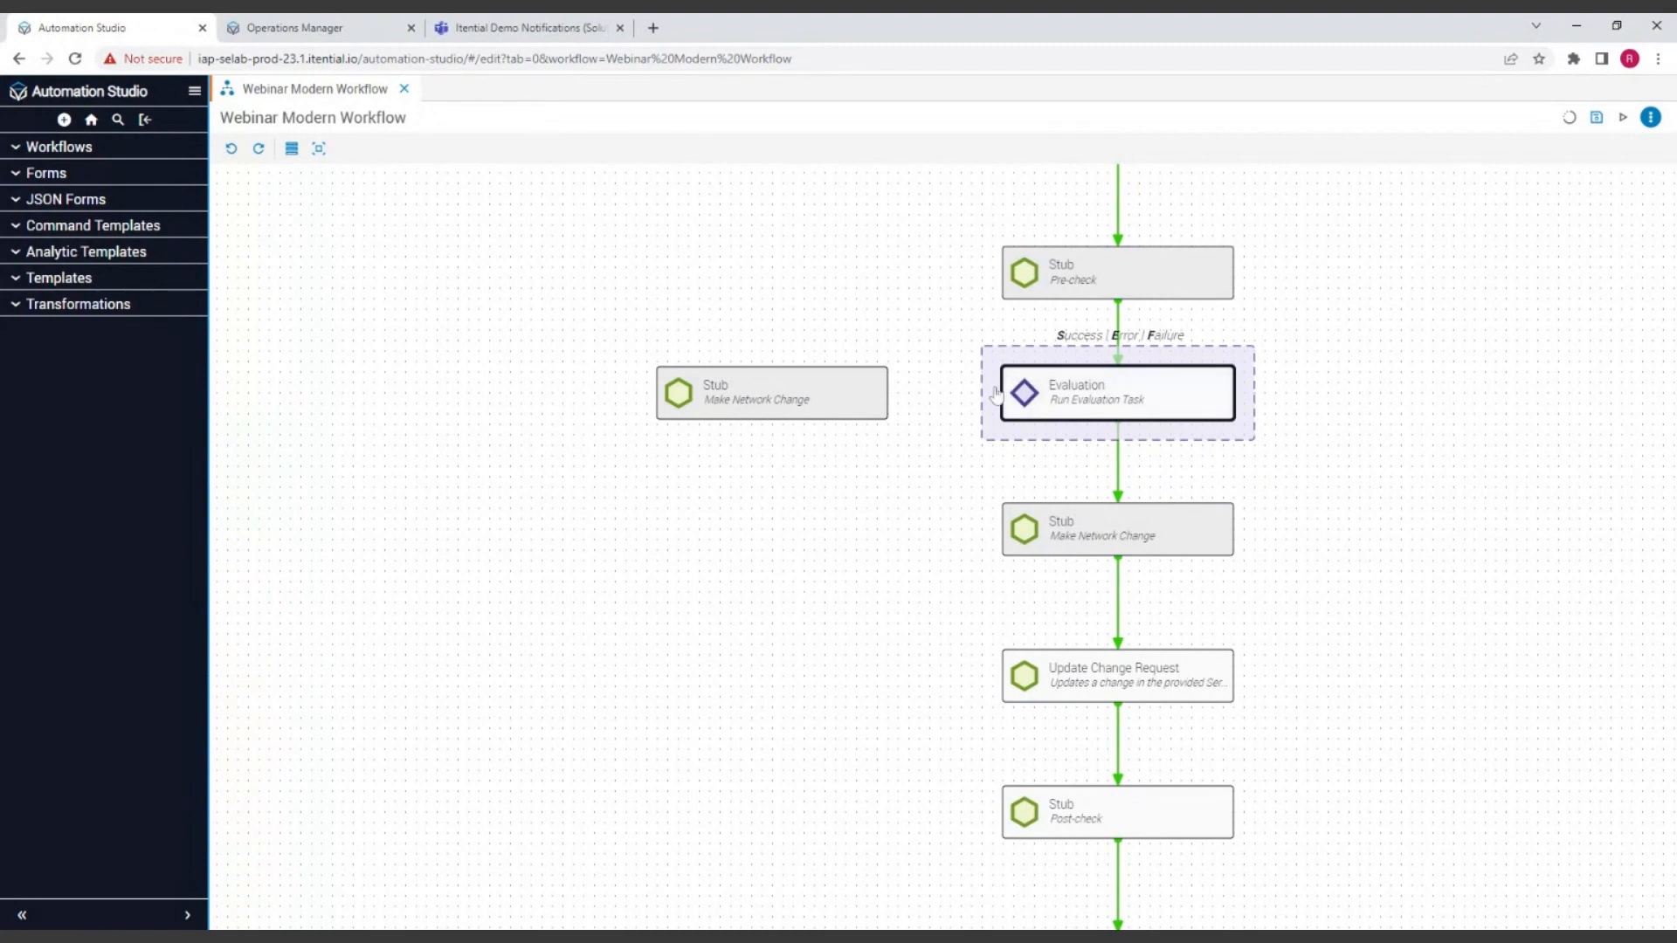
{"action": "left_click_drag", "start_coordinate": [996, 395], "coordinate": [890, 394]}
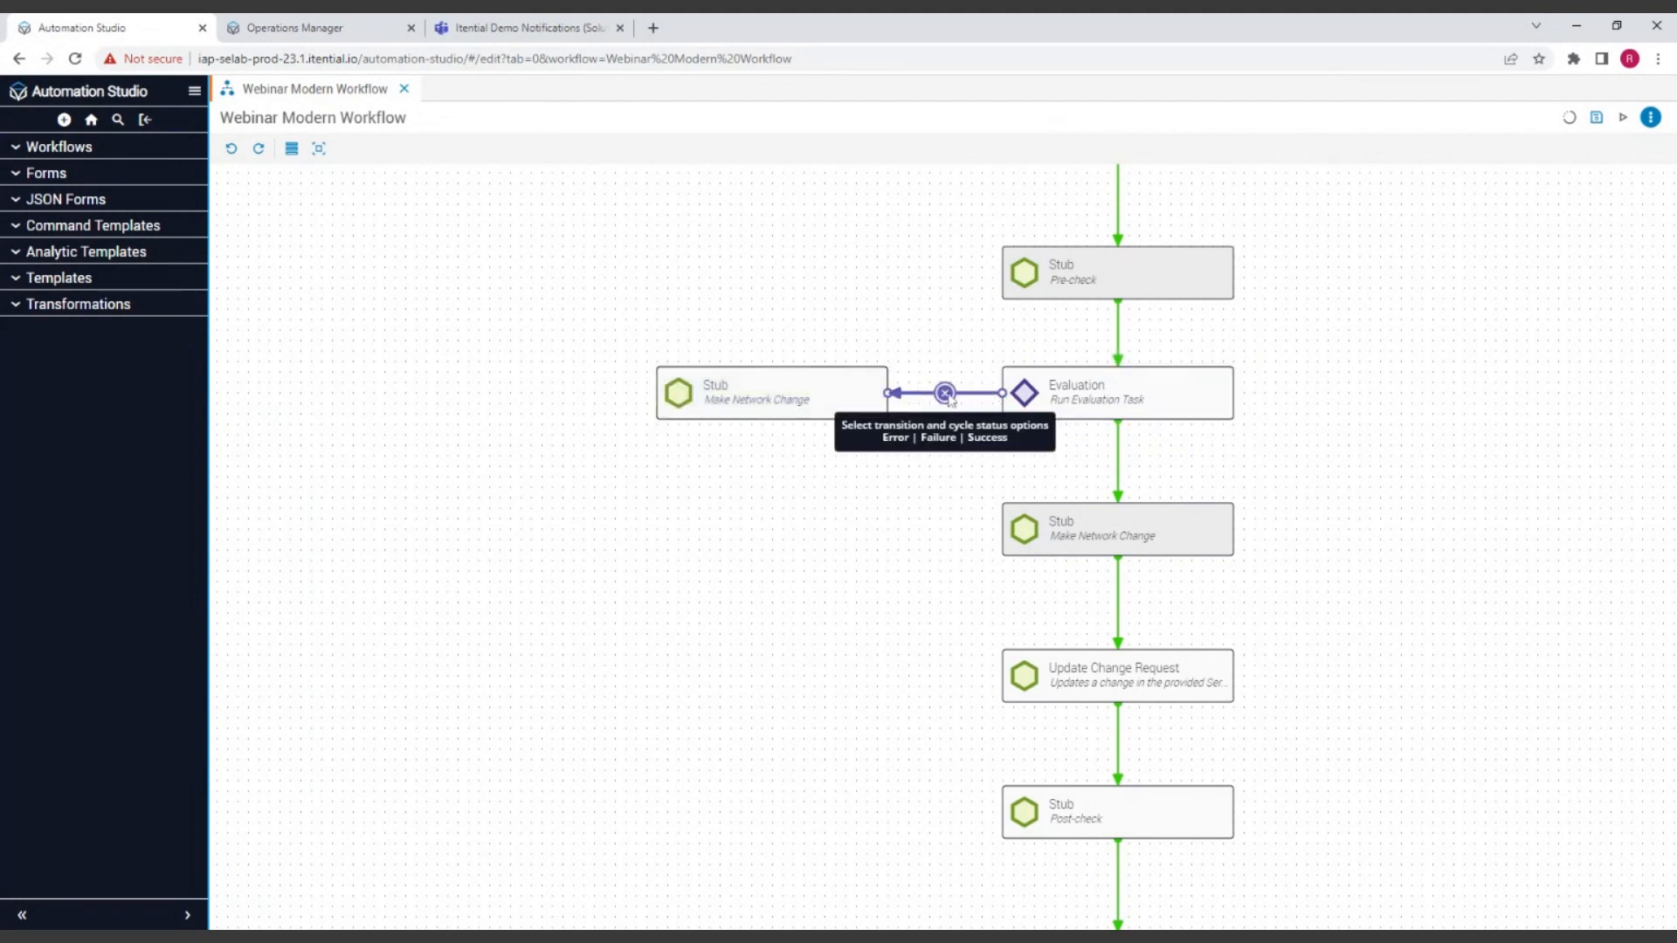
{"action": "left_click", "coordinate": [947, 395]}
{"action": "left_click", "coordinate": [945, 393]}
{"action": "left_click", "coordinate": [945, 393]}
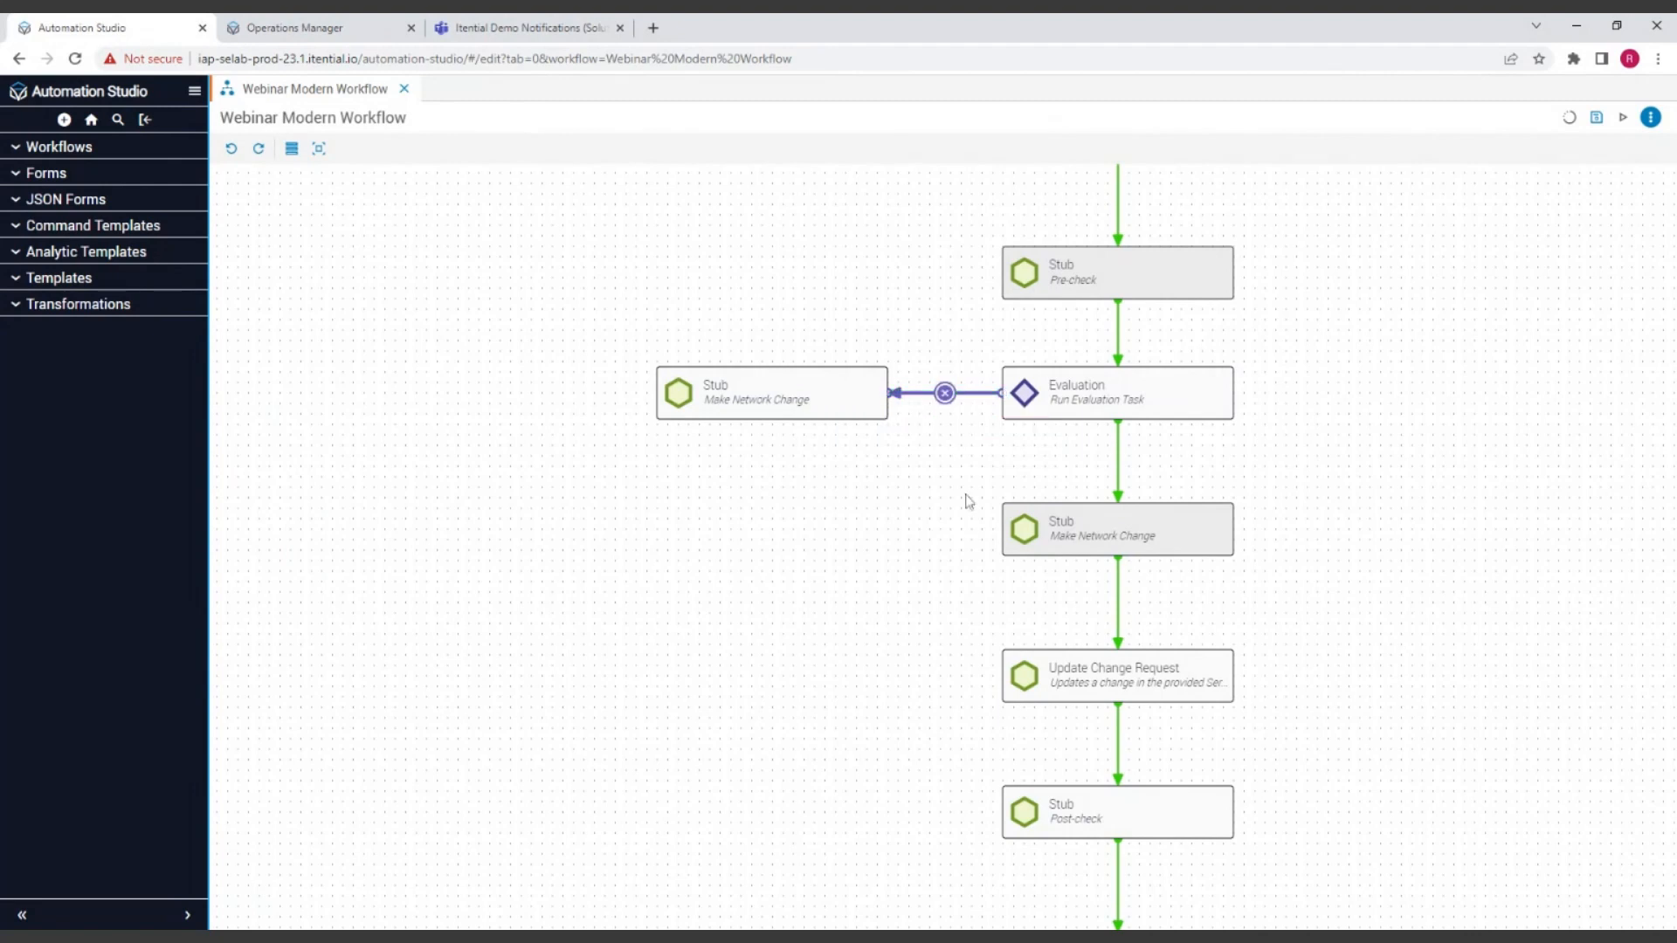
{"action": "left_click", "coordinate": [948, 395]}
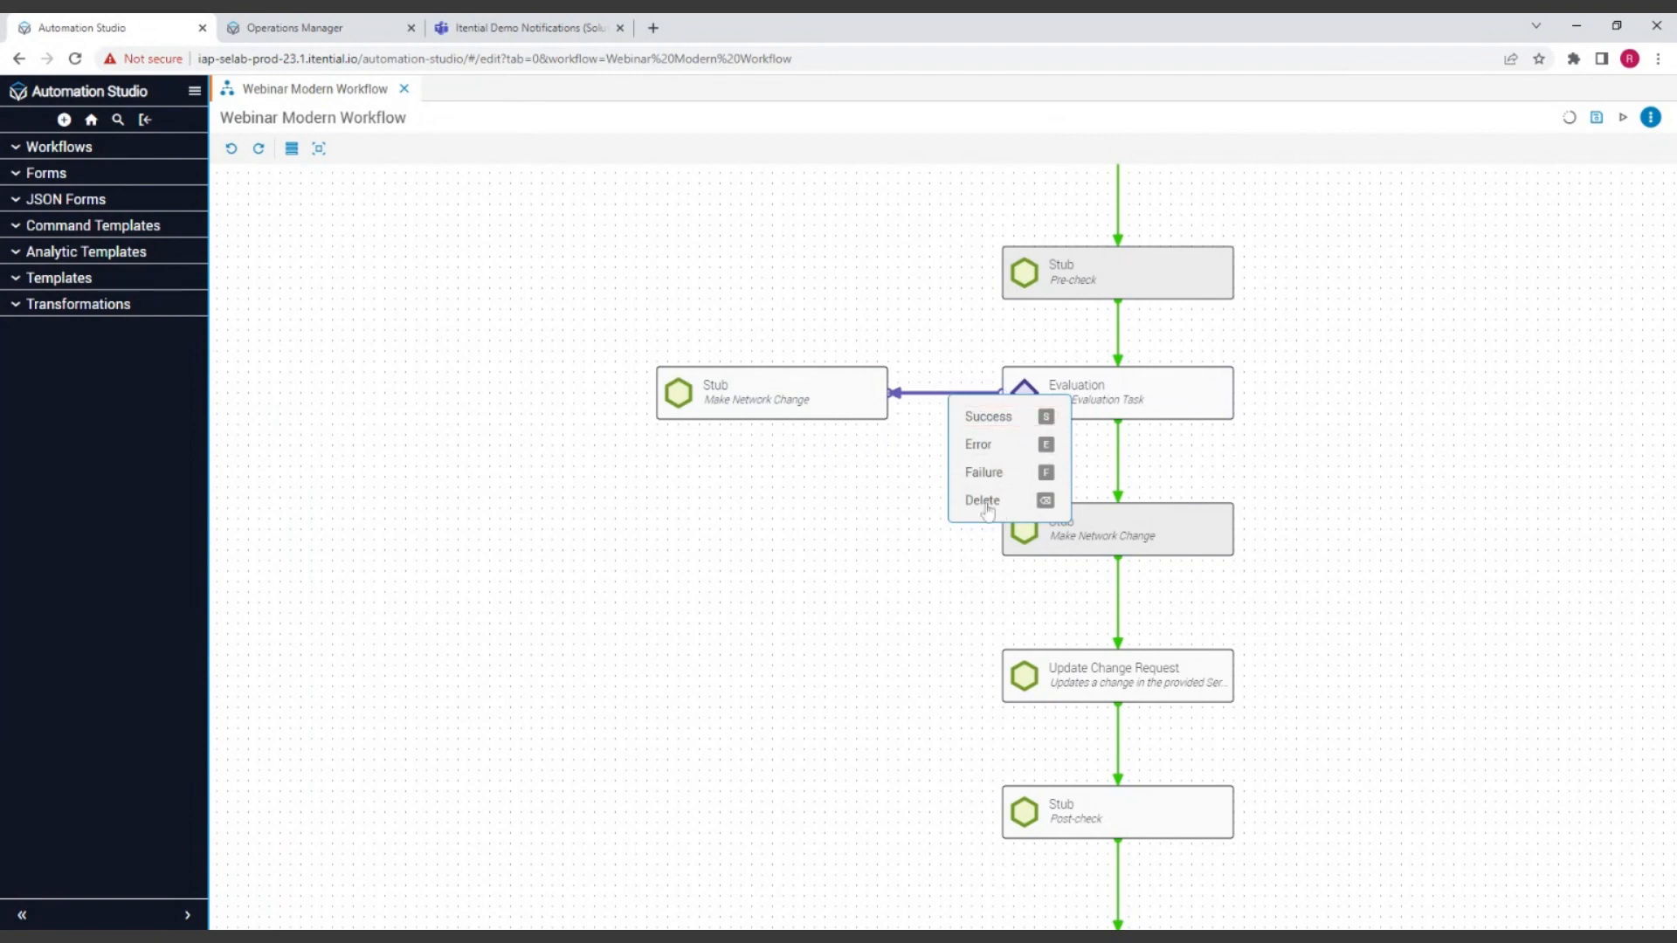
{"action": "left_click", "coordinate": [968, 406]}
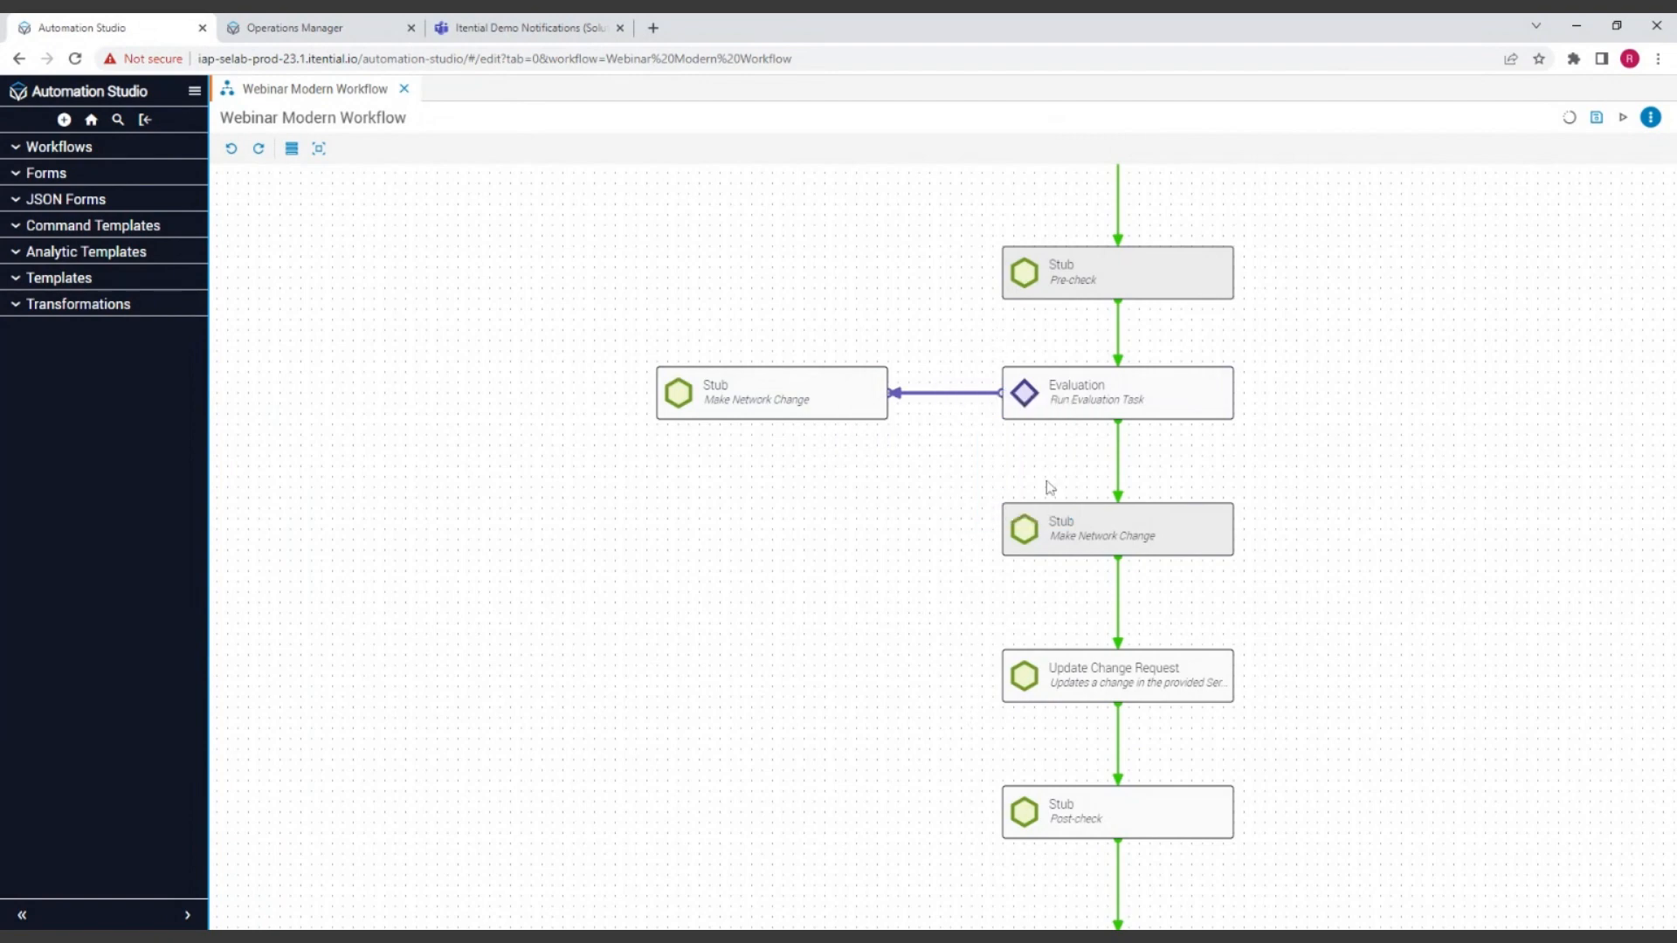
Step: Rename the copied Stub beside Evaluation as "Fallout and rollback" and close its settings
{"action": "left_click", "coordinate": [784, 417]}
{"action": "double_click", "coordinate": [779, 401]}
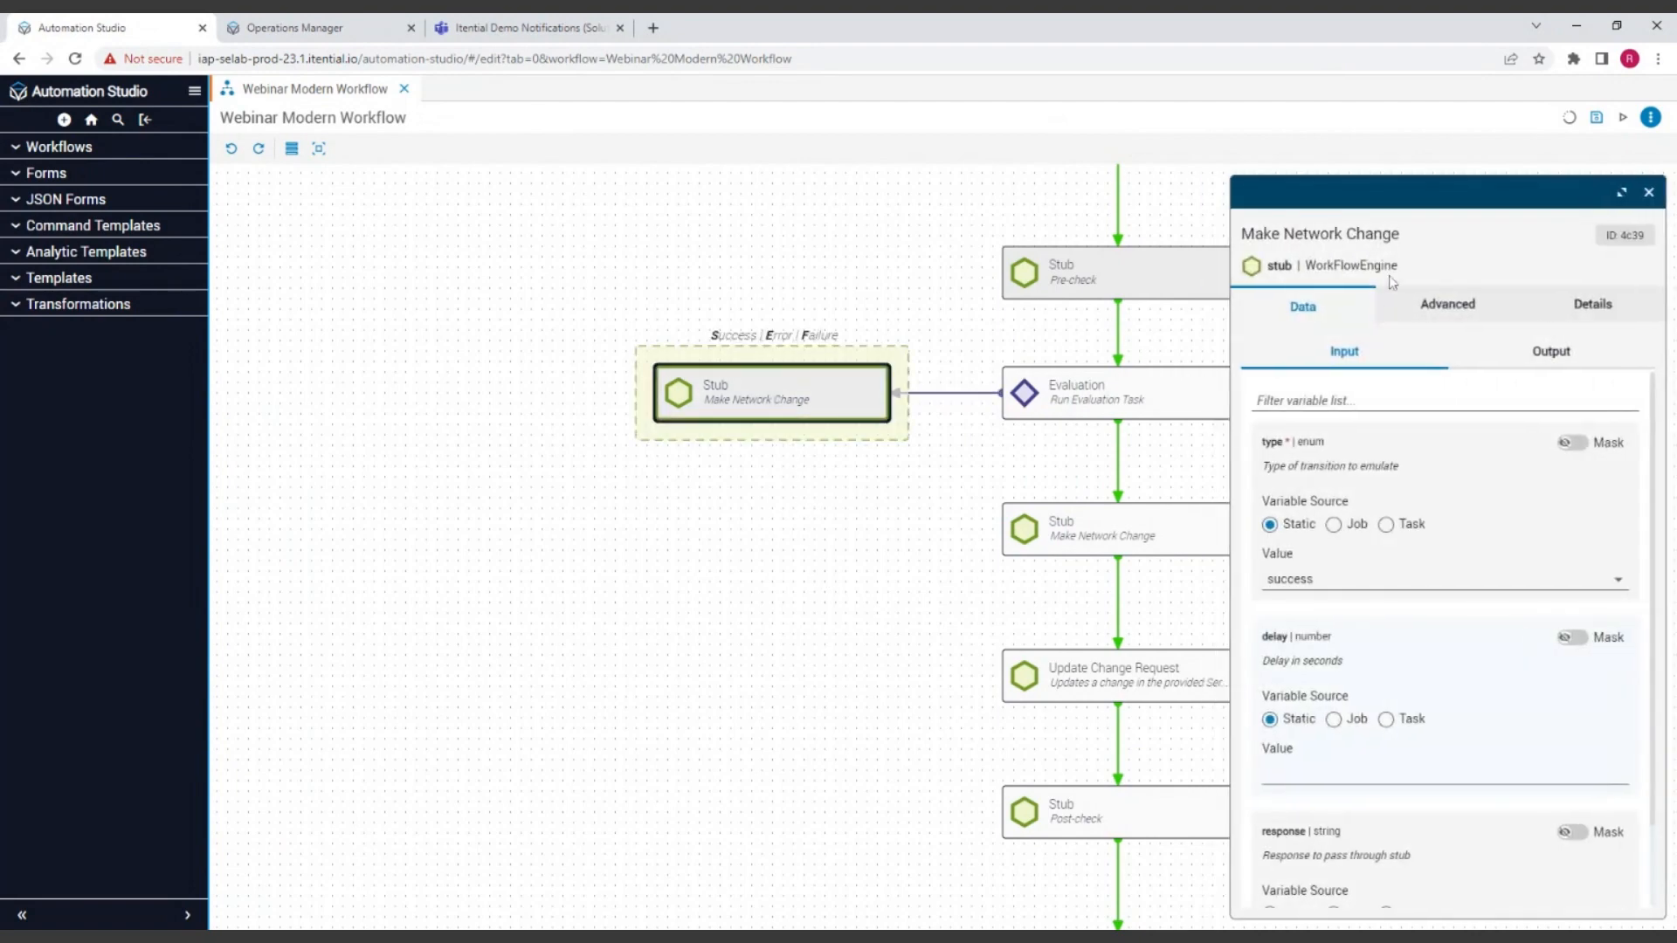
{"action": "left_click_drag", "start_coordinate": [1402, 234], "coordinate": [1236, 233]}
{"action": "left_click_drag", "start_coordinate": [744, 535], "coordinate": [742, 529]}
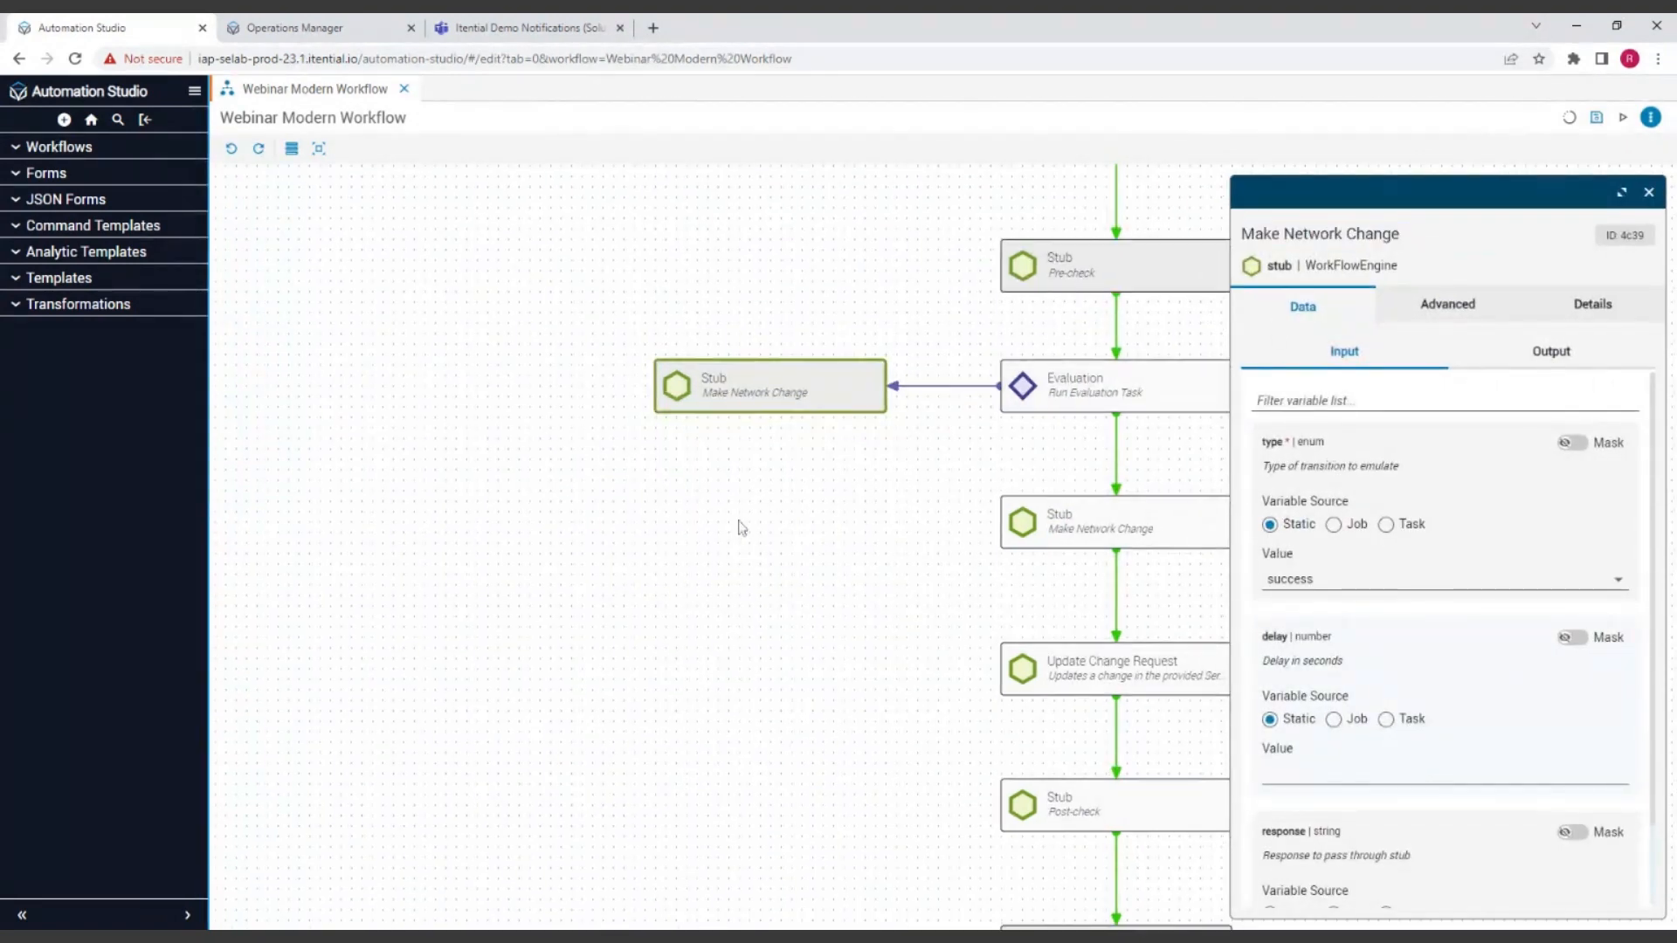
{"action": "left_click", "coordinate": [1363, 235]}
{"action": "key", "text": "ctrl+a"}
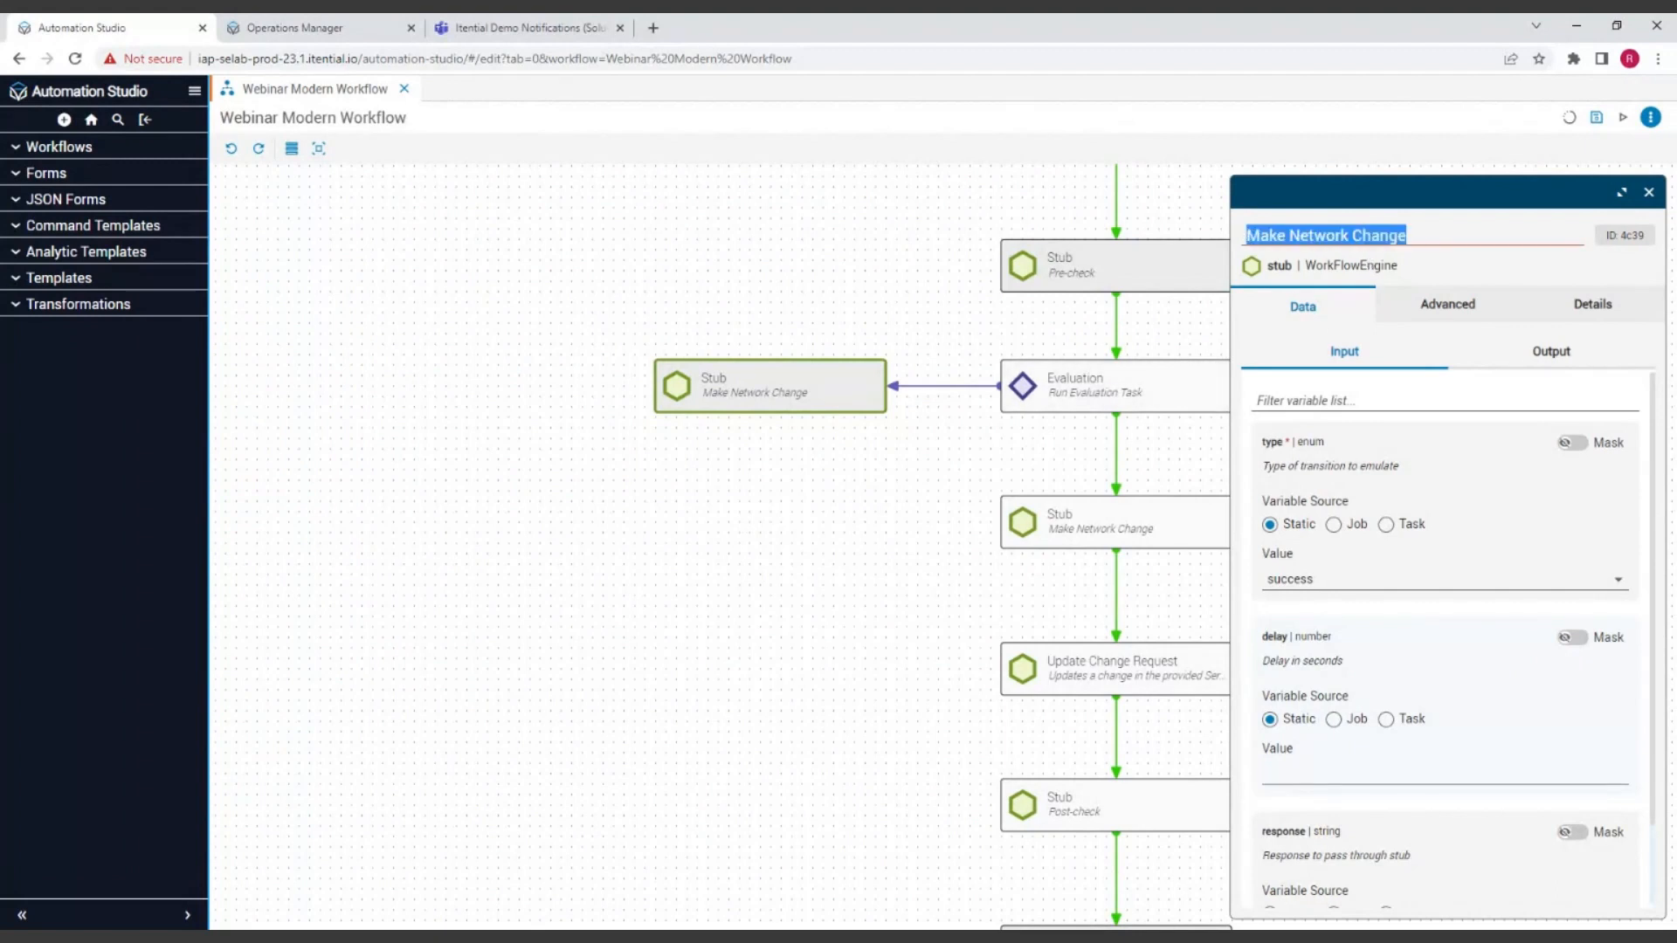
{"action": "type", "text": "F"}
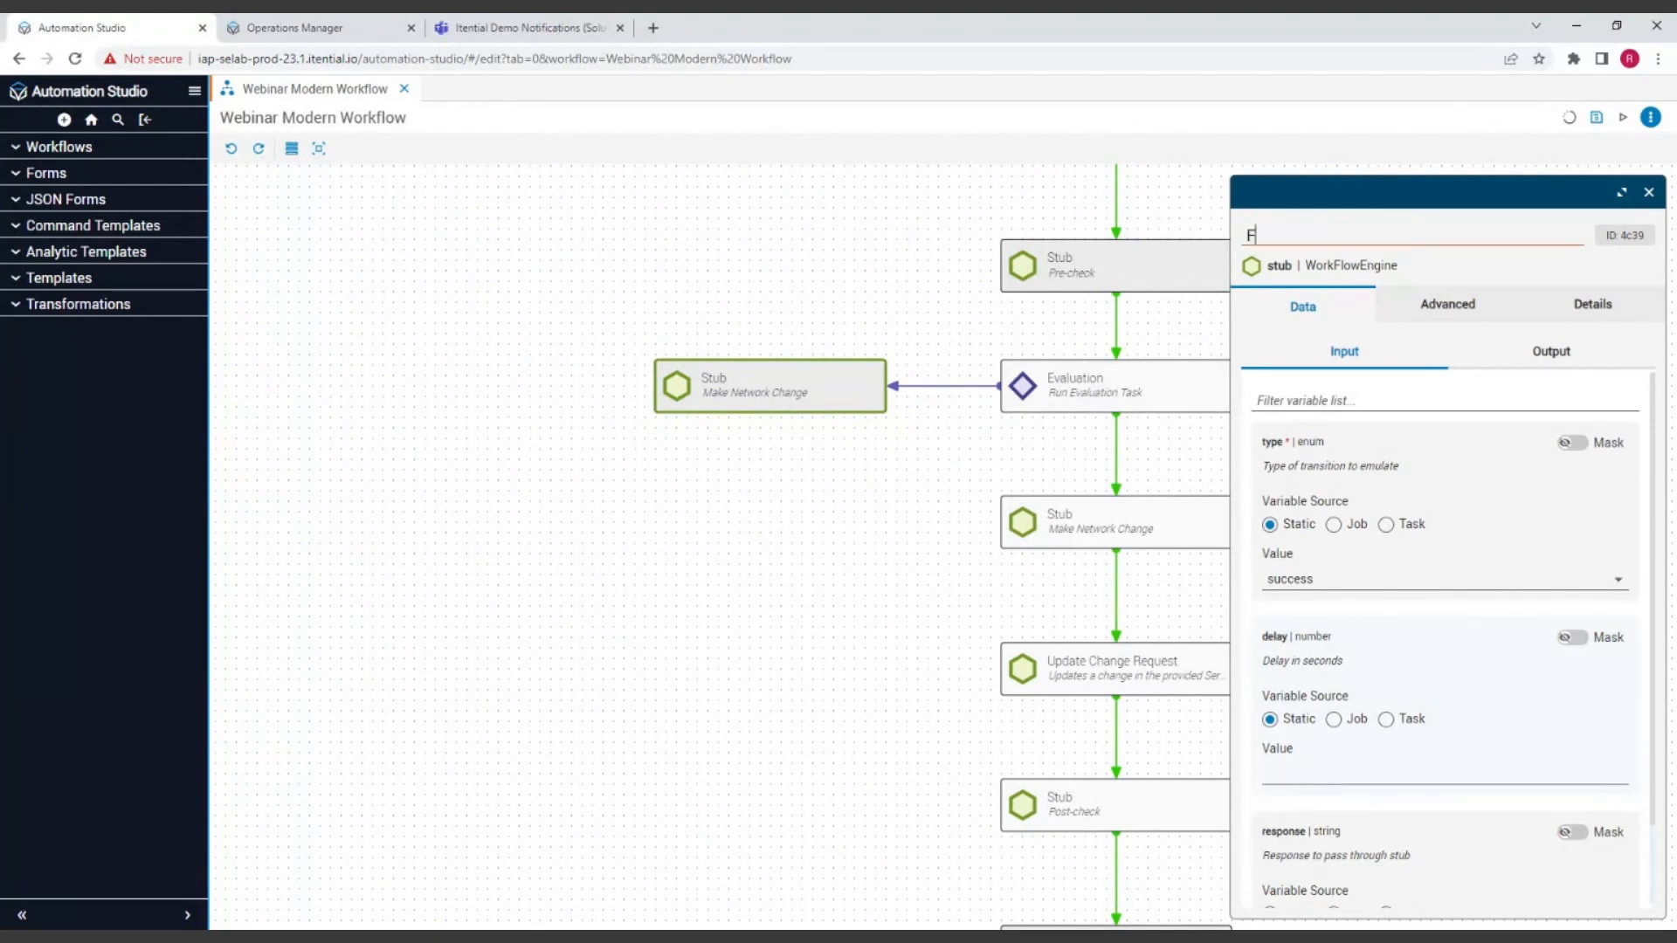
{"action": "type", "text": "allout and rollback"}
{"action": "key", "text": "Return"}
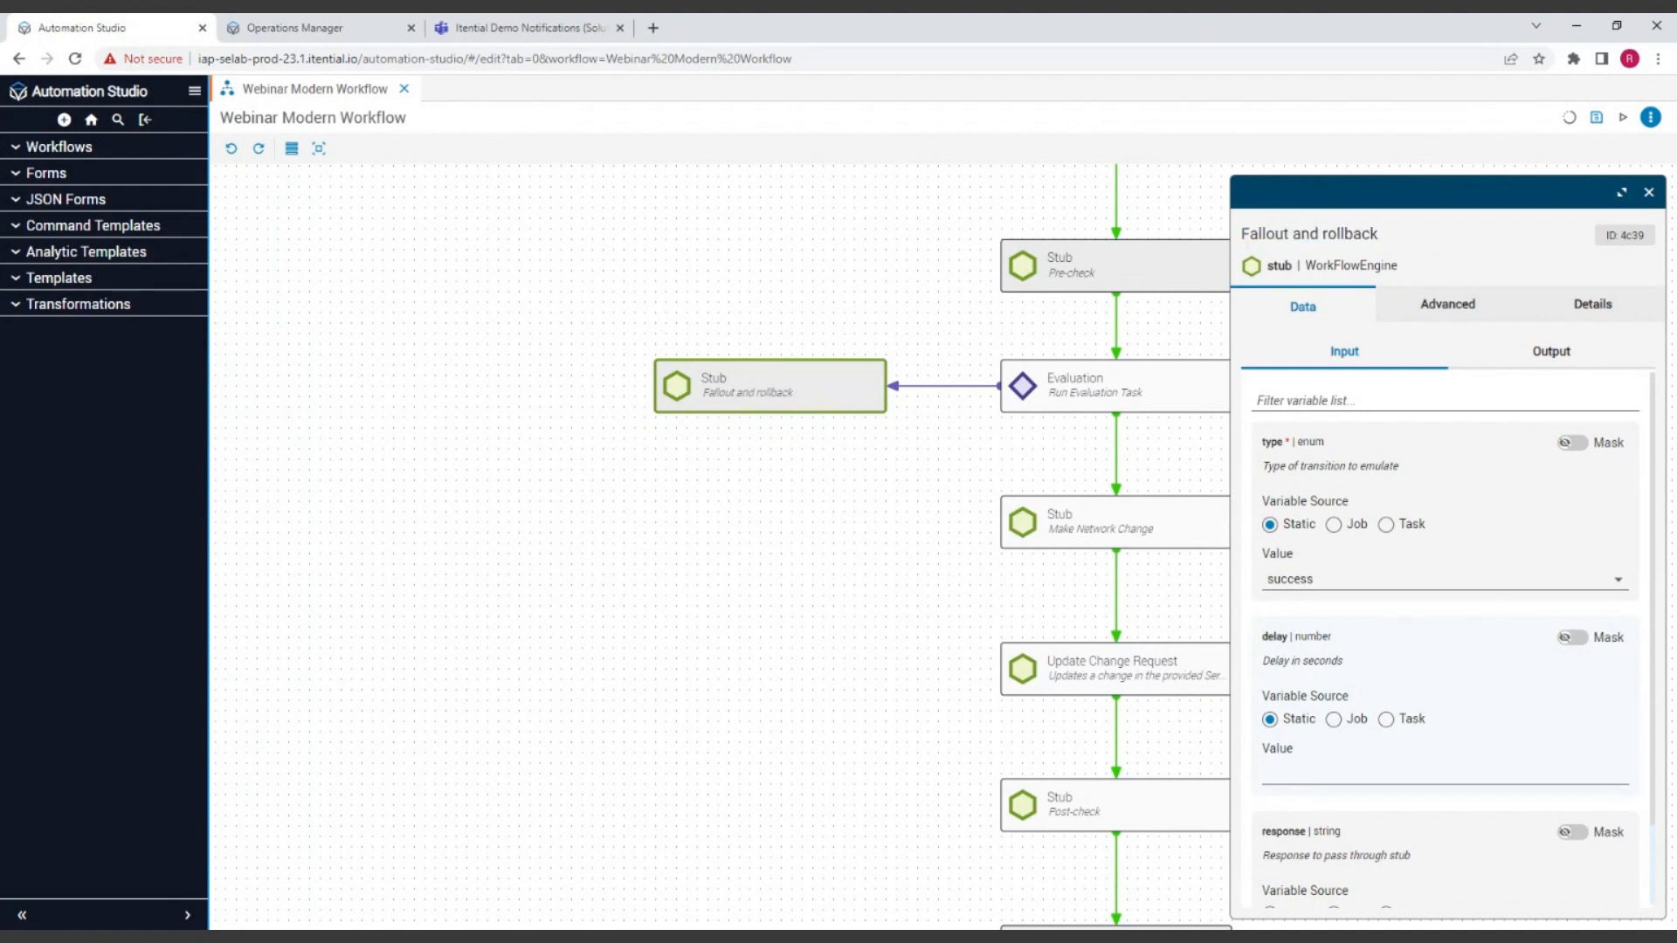
{"action": "left_click", "coordinate": [1648, 192]}
Step: Connect the Fallout and rollback Stub to the Close CR ticket task and move the Stub down beside the first Update Change Request task
{"action": "left_click_drag", "start_coordinate": [1419, 397], "coordinate": [1427, 426]}
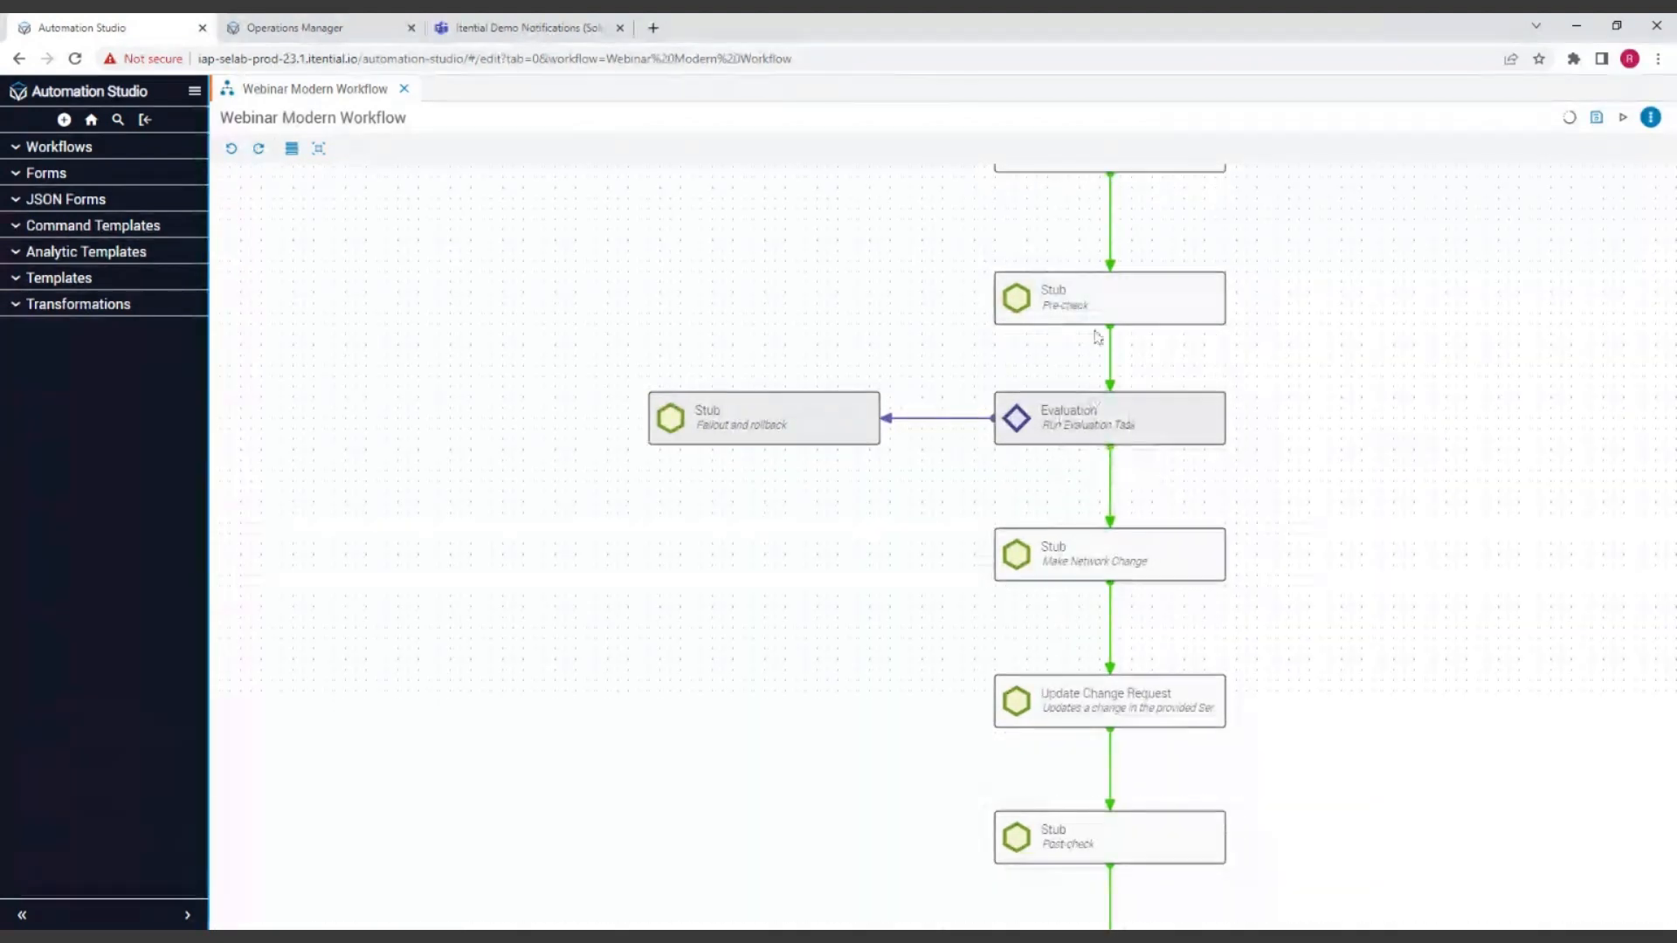
{"action": "mouse_move", "coordinate": [939, 420]}
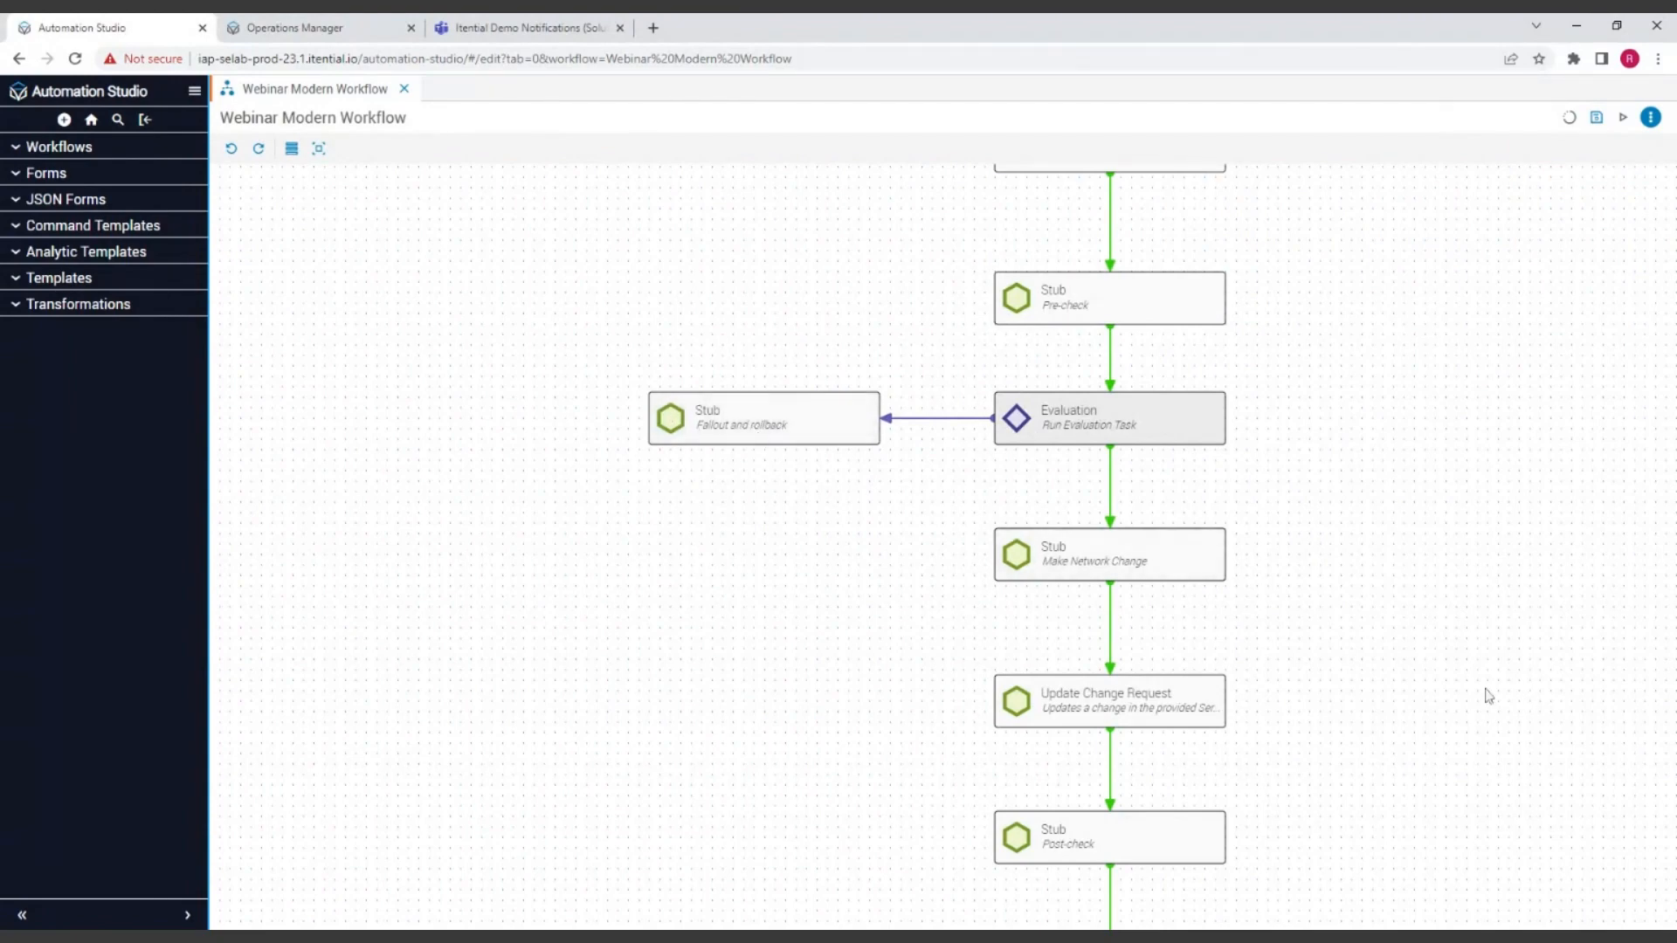
{"action": "left_click_drag", "start_coordinate": [1486, 693], "coordinate": [1486, 505]}
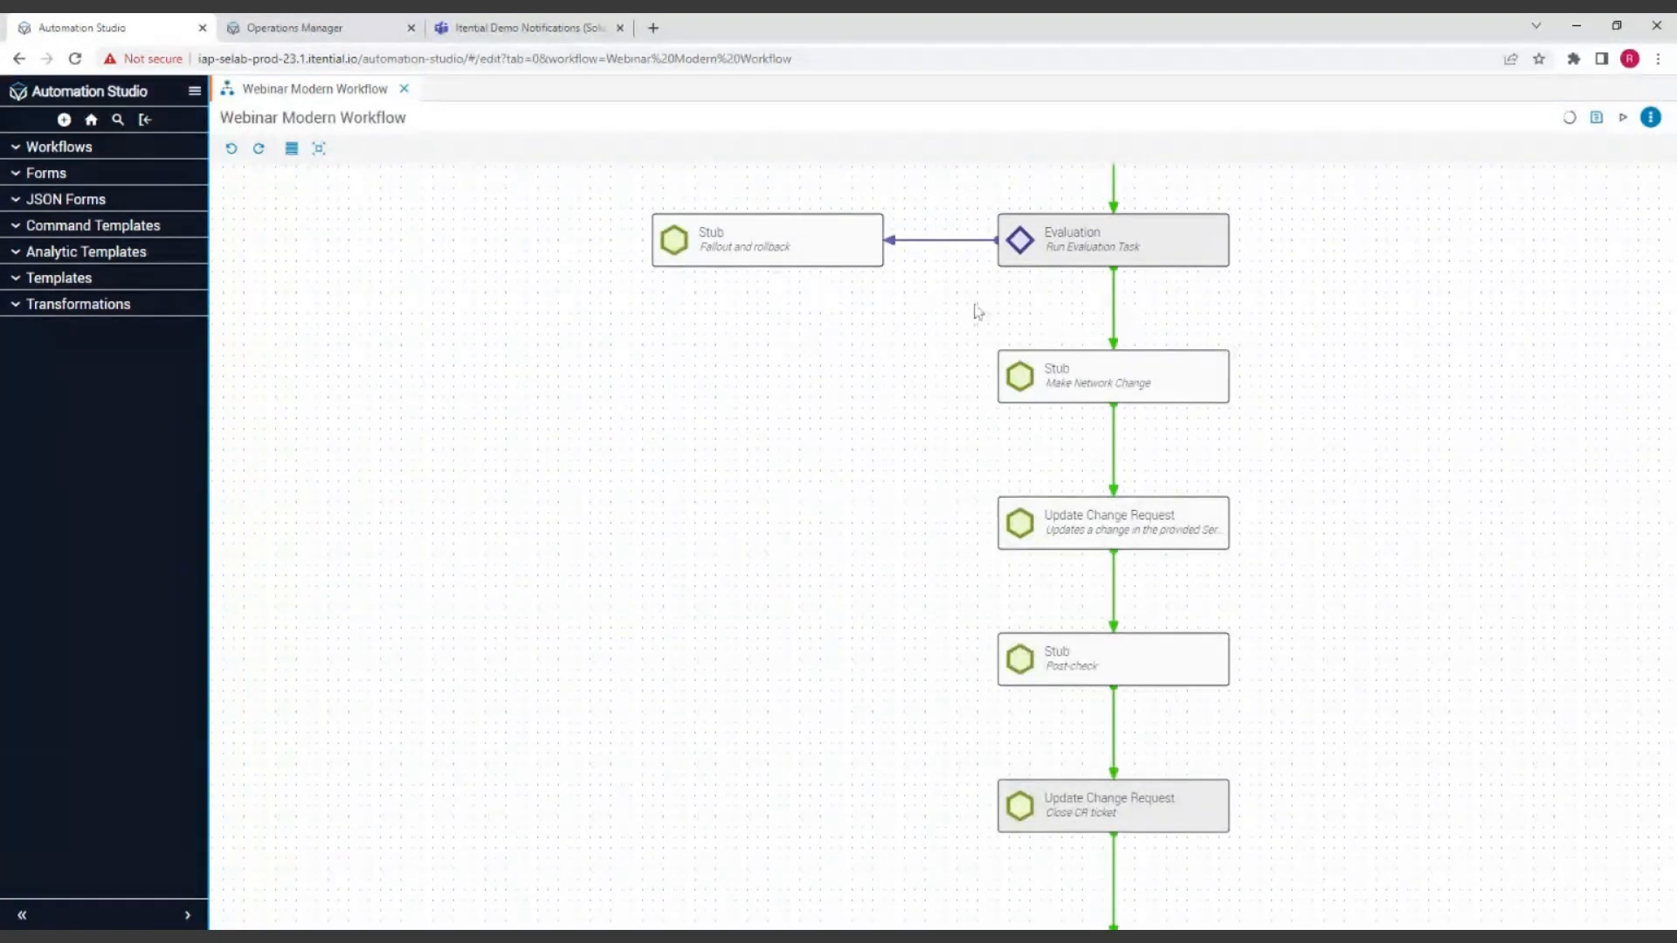
{"action": "left_click", "coordinate": [763, 243]}
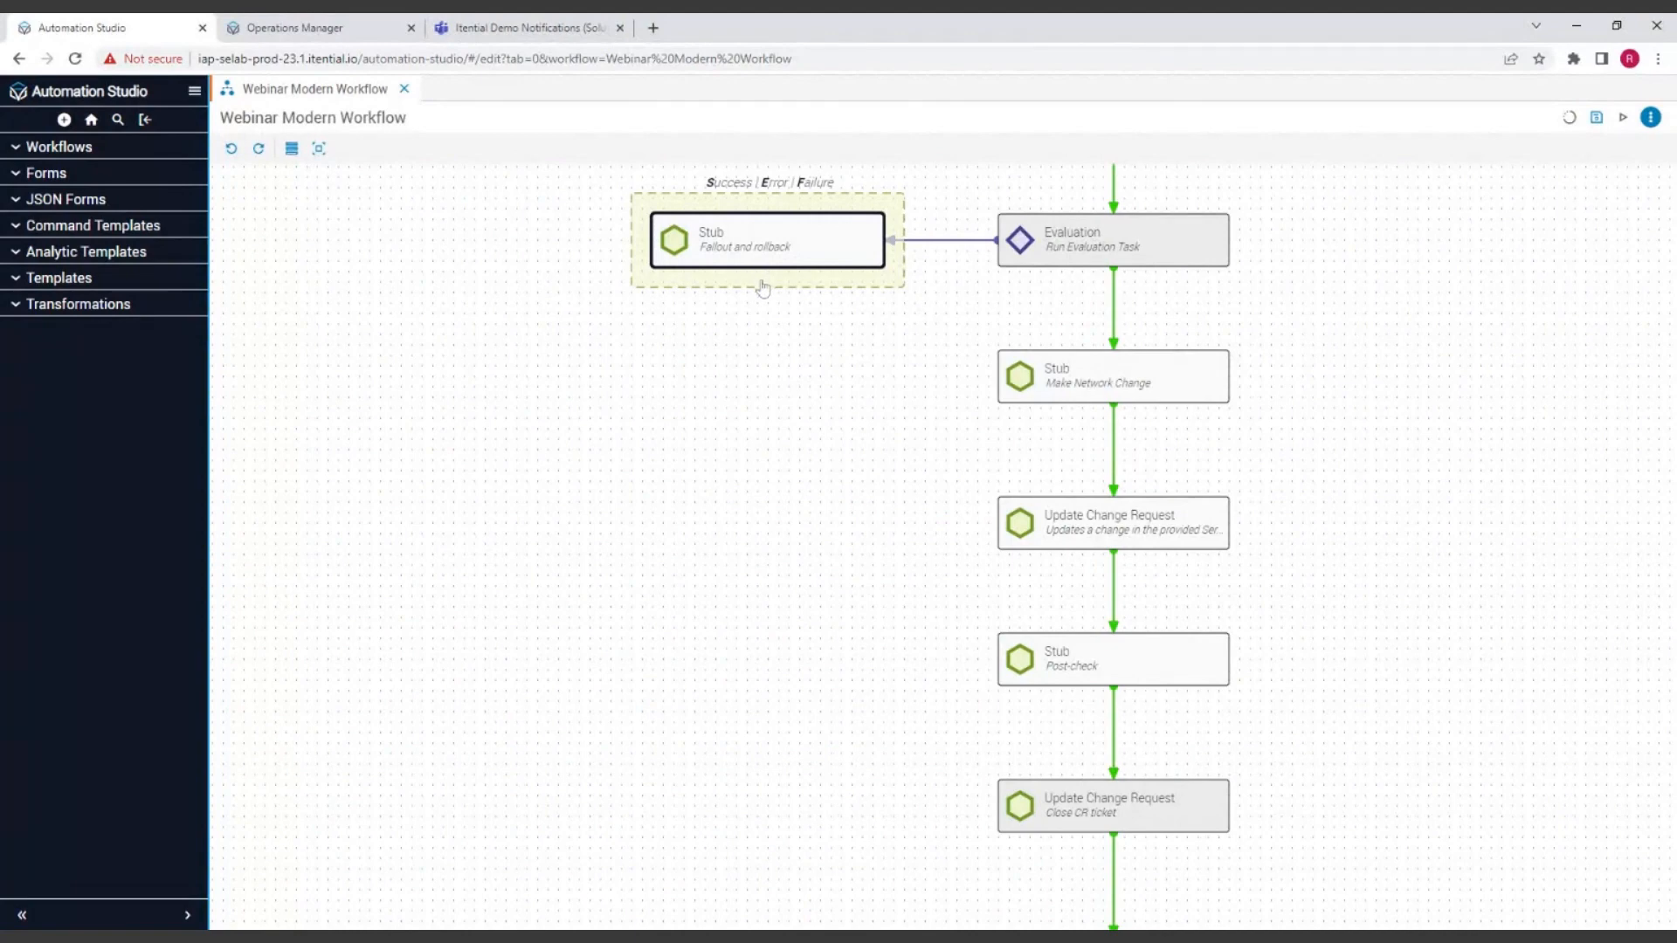
{"action": "left_click_drag", "start_coordinate": [762, 286], "coordinate": [1004, 814]}
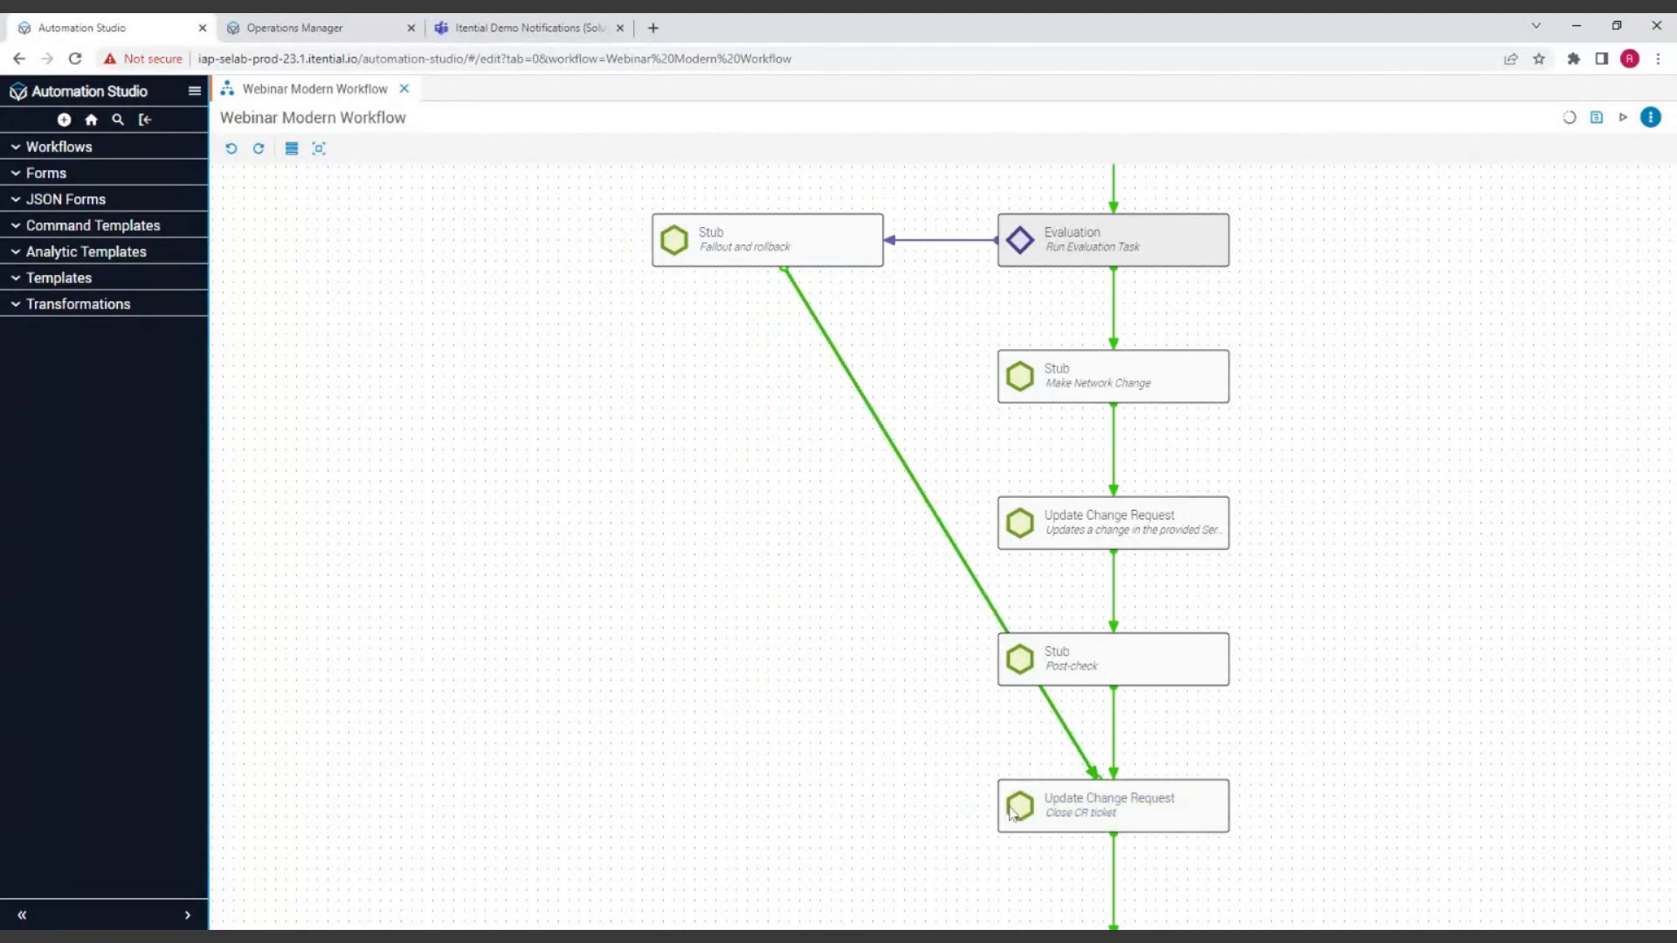
{"action": "left_click_drag", "start_coordinate": [776, 259], "coordinate": [746, 541]}
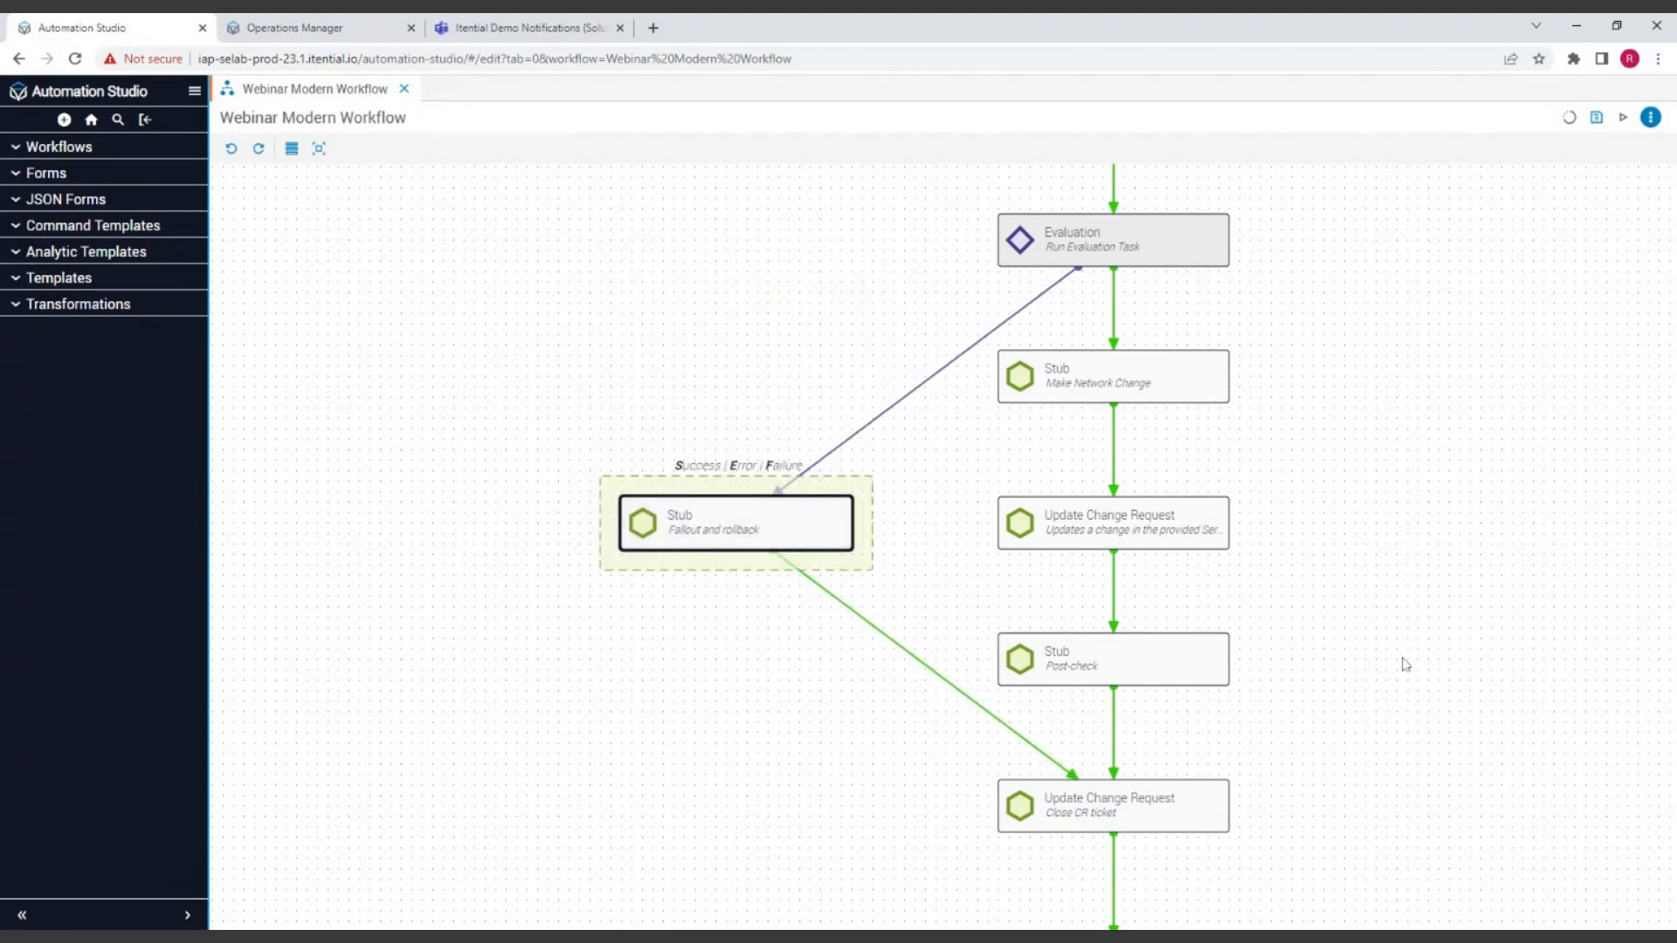
{"action": "left_click", "coordinate": [1394, 527]}
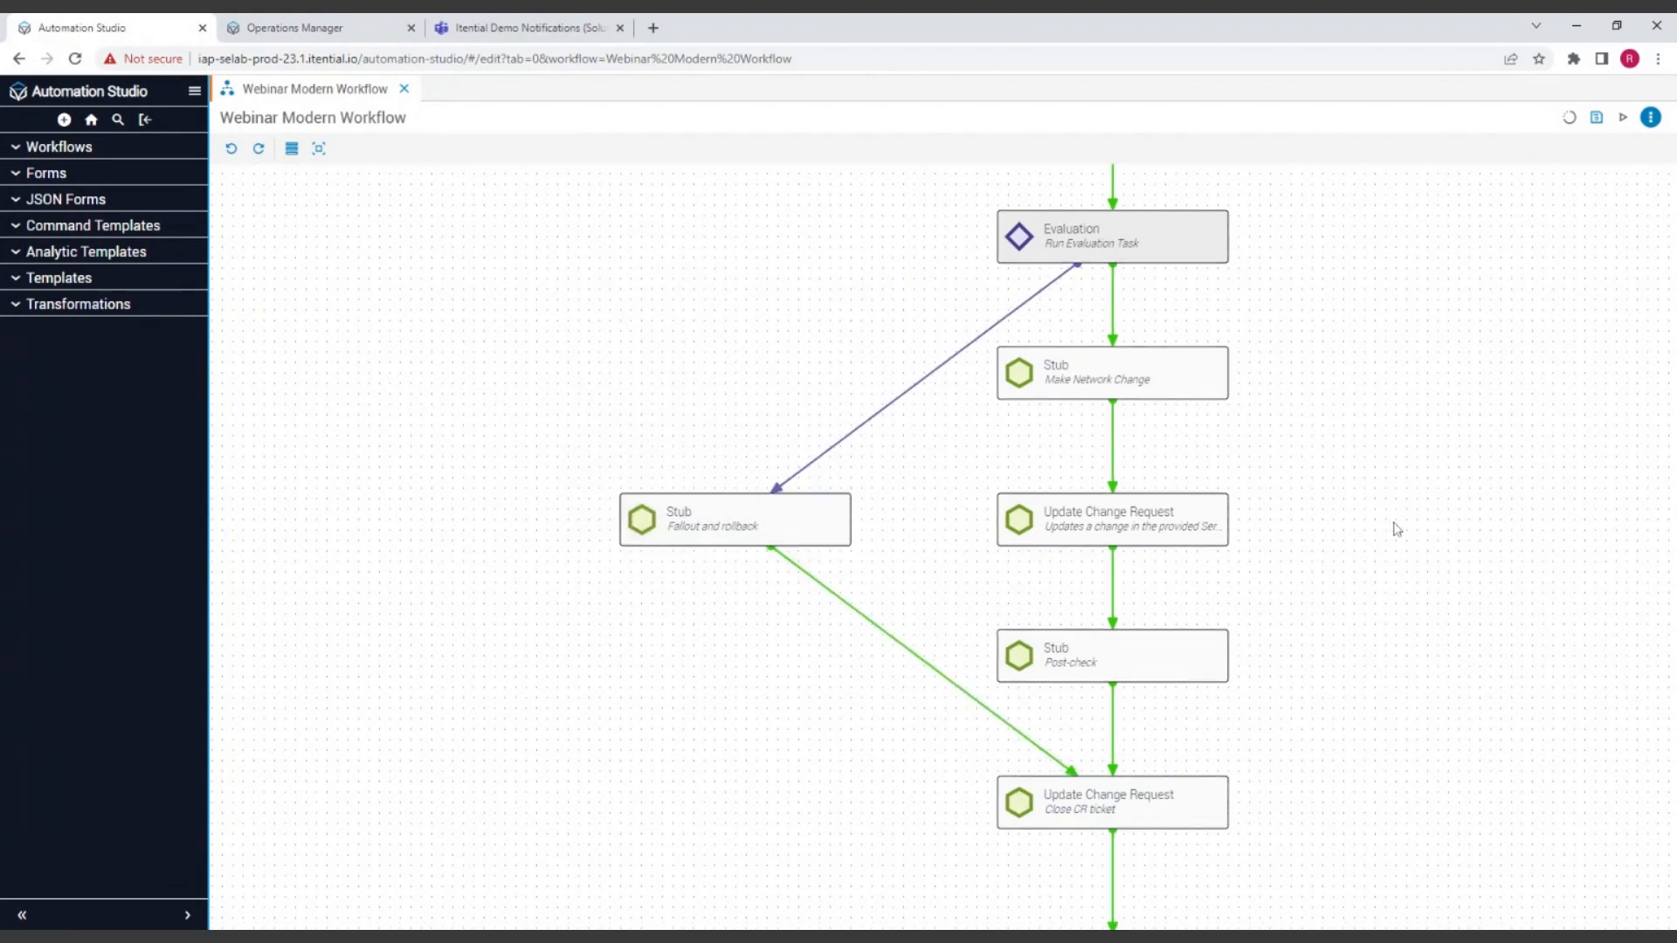
Step: Connect the Evaluation task back up to the Pre-check Stub and set that backward transition's status to Error
{"action": "left_click_drag", "start_coordinate": [1433, 438], "coordinate": [1194, 536]}
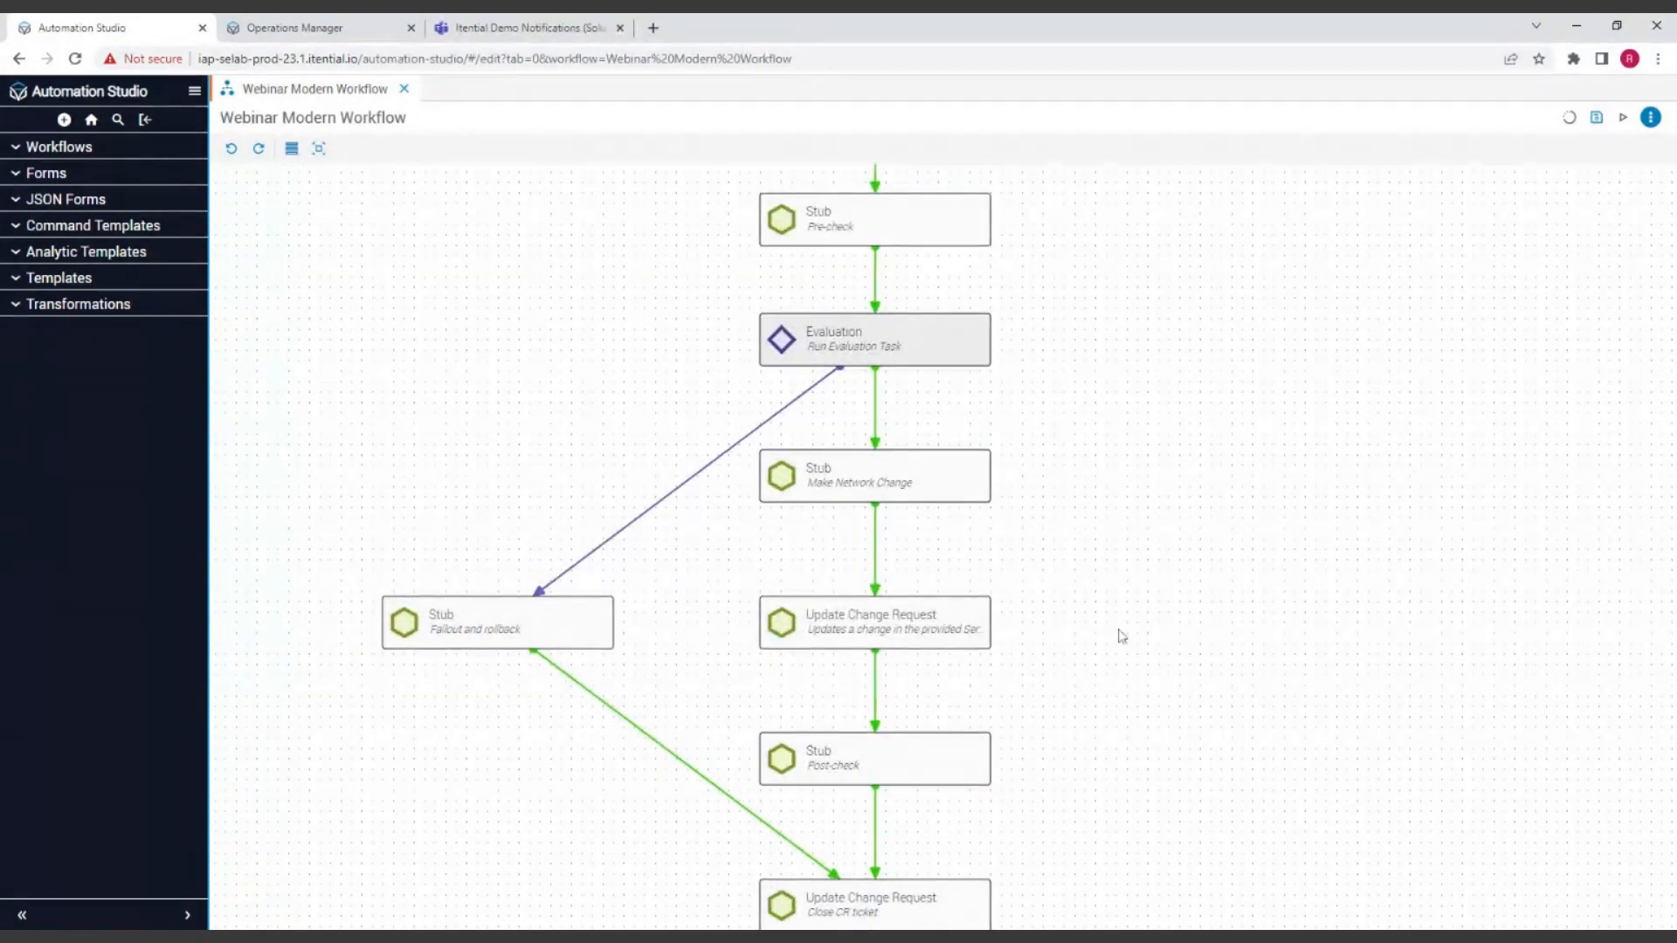
{"action": "left_click_drag", "start_coordinate": [1195, 463], "coordinate": [1131, 554]}
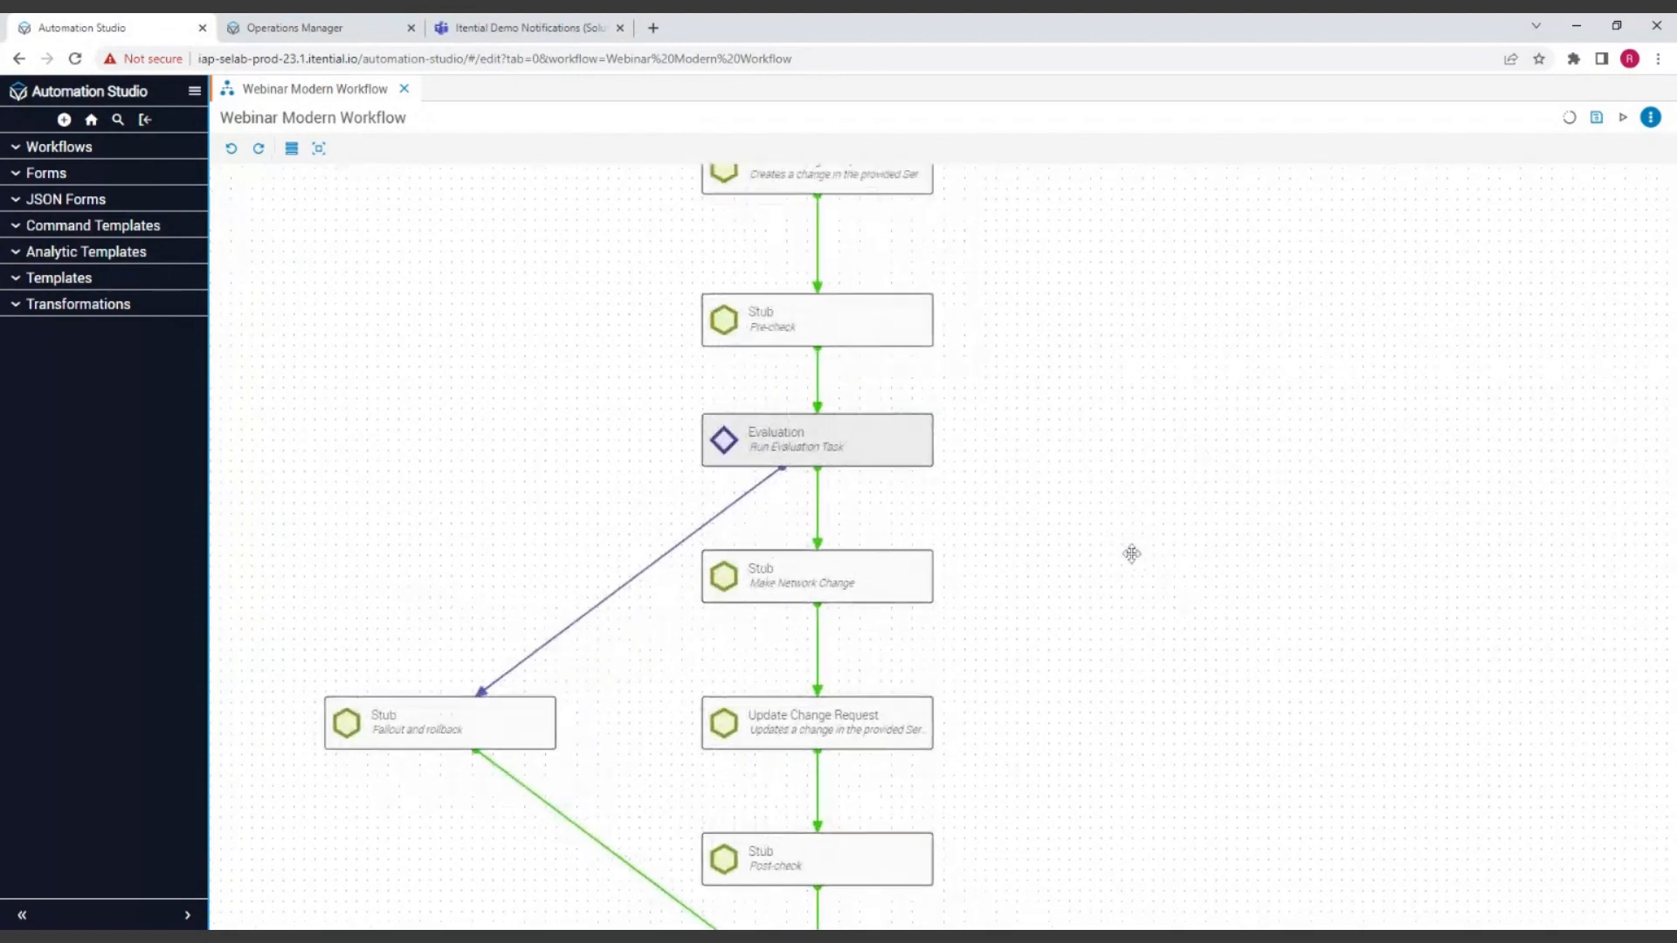
{"action": "left_click_drag", "start_coordinate": [1146, 401], "coordinate": [1155, 529]}
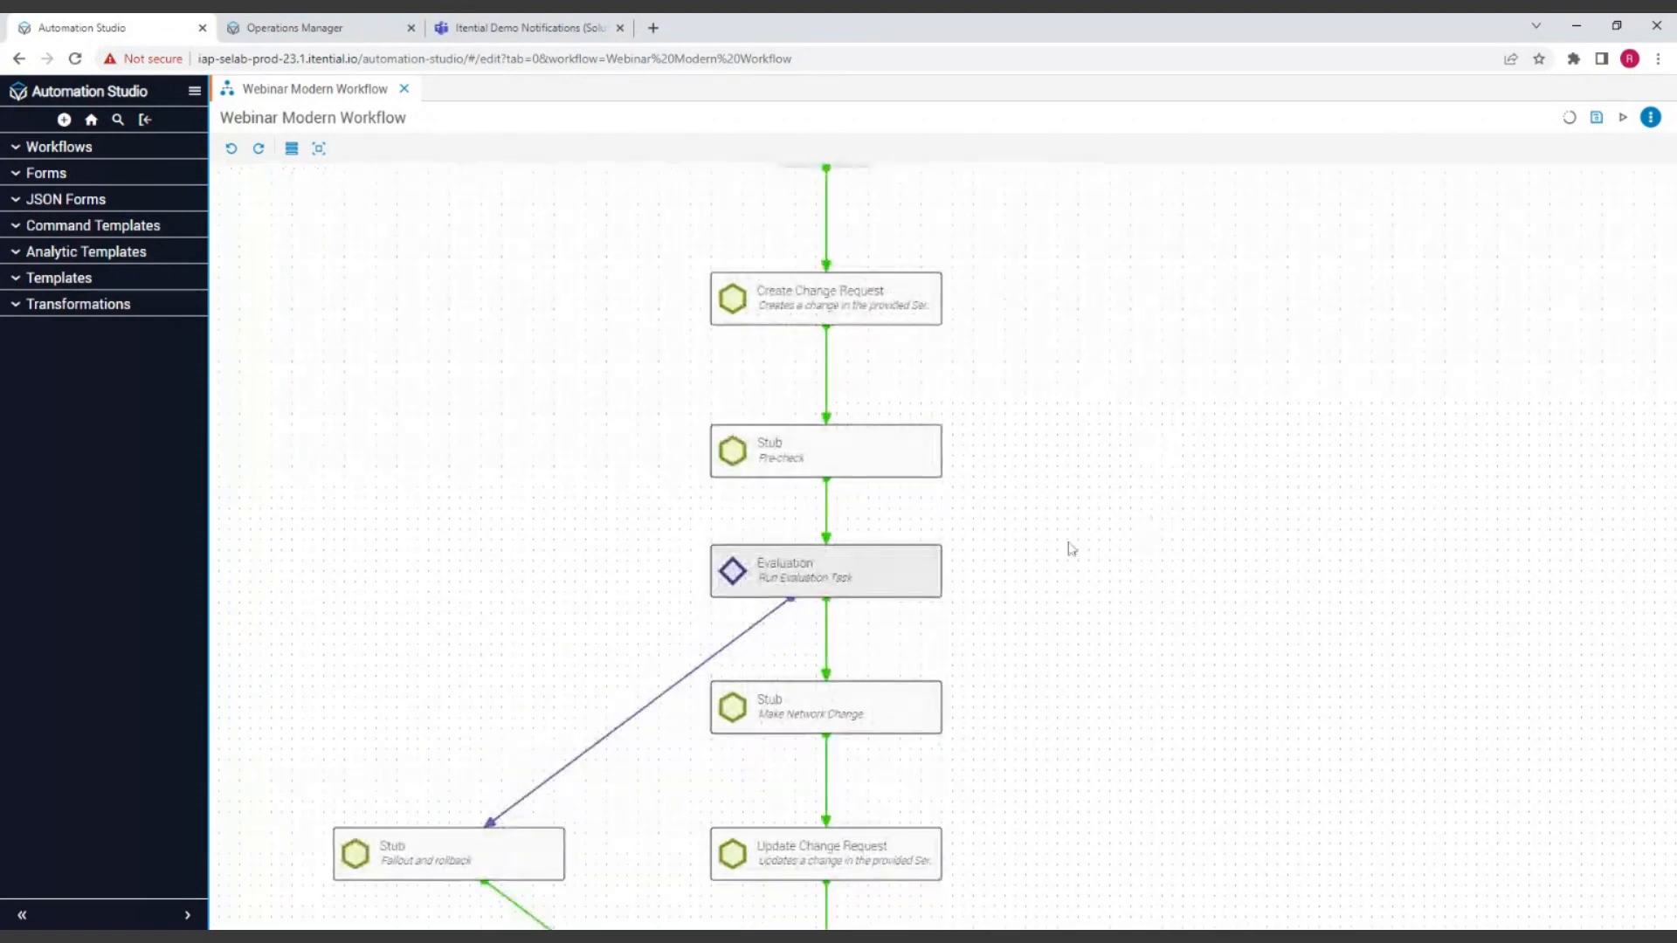
{"action": "left_click", "coordinate": [926, 575]}
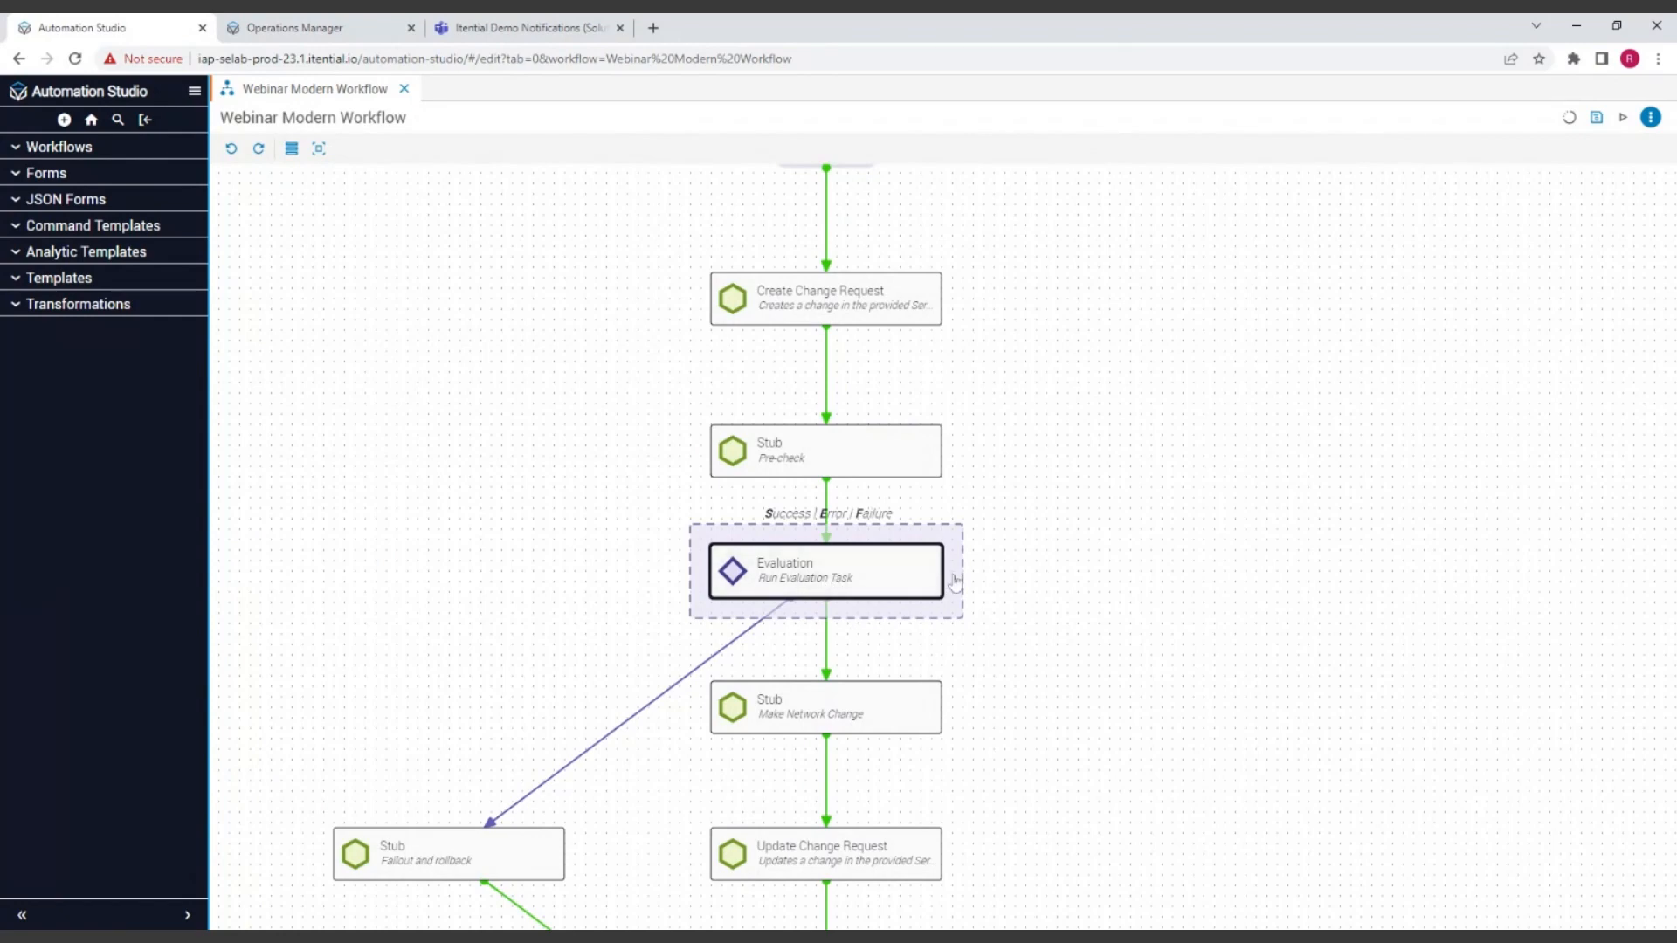
{"action": "left_click_drag", "start_coordinate": [956, 584], "coordinate": [1092, 560]}
{"action": "mouse_move", "coordinate": [954, 577]}
{"action": "left_mouse_down"}
{"action": "mouse_move", "coordinate": [1034, 523]}
{"action": "mouse_move", "coordinate": [1018, 476]}
{"action": "mouse_move", "coordinate": [998, 490]}
{"action": "mouse_move", "coordinate": [936, 464]}
{"action": "left_mouse_up"}
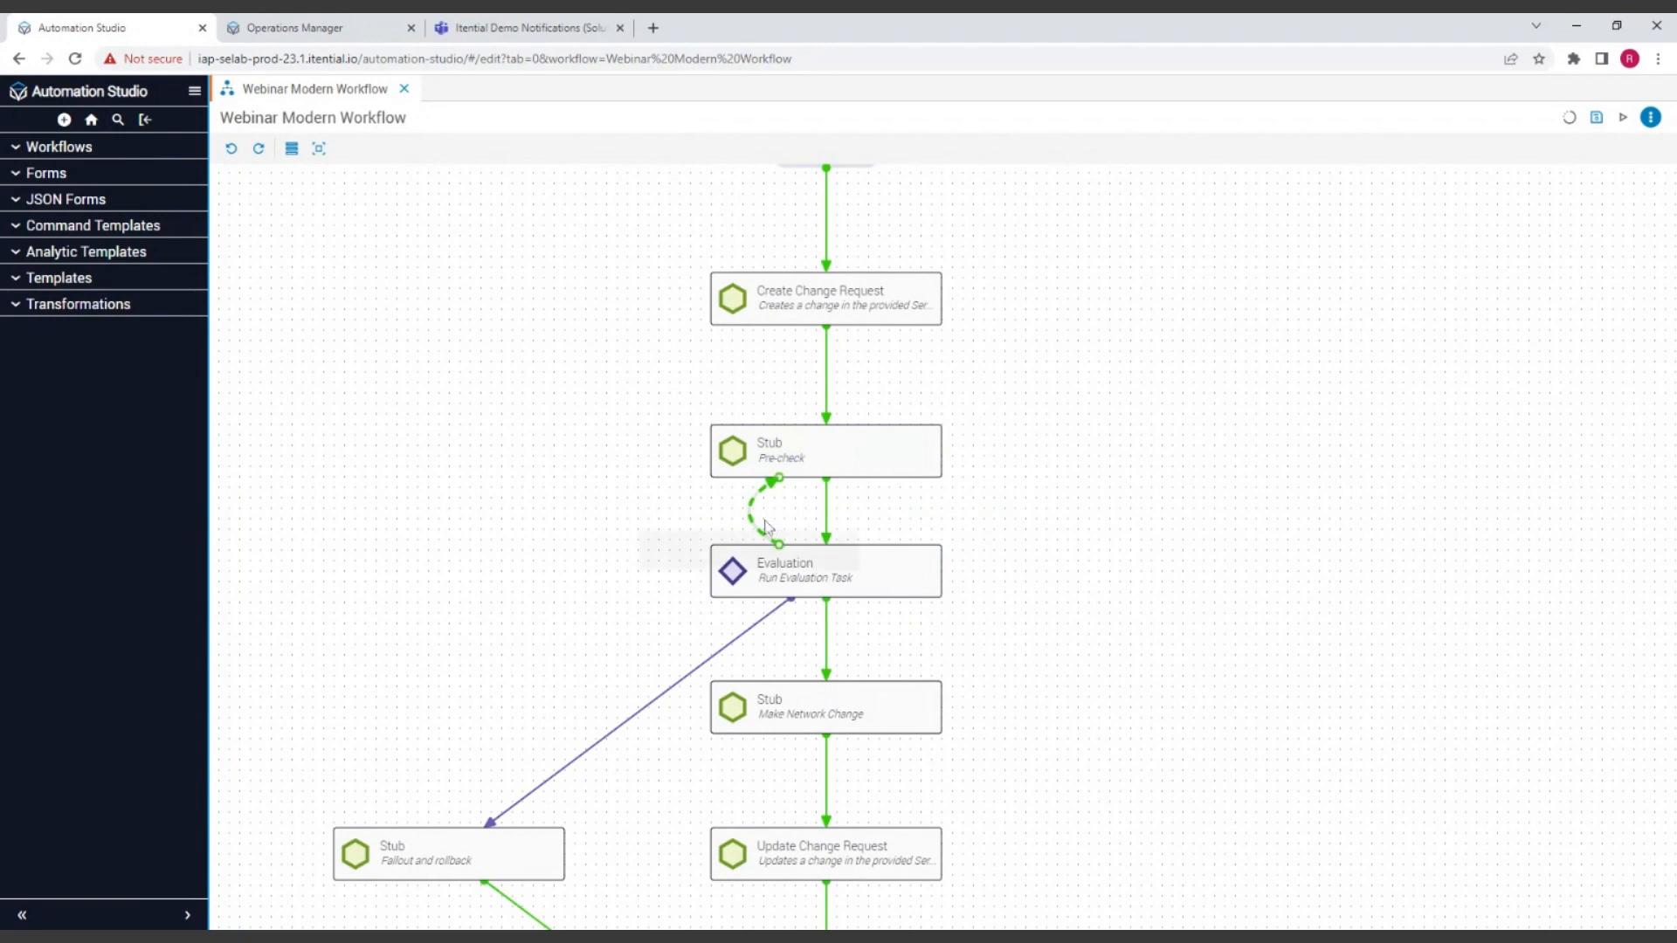
{"action": "left_click", "coordinate": [750, 512]}
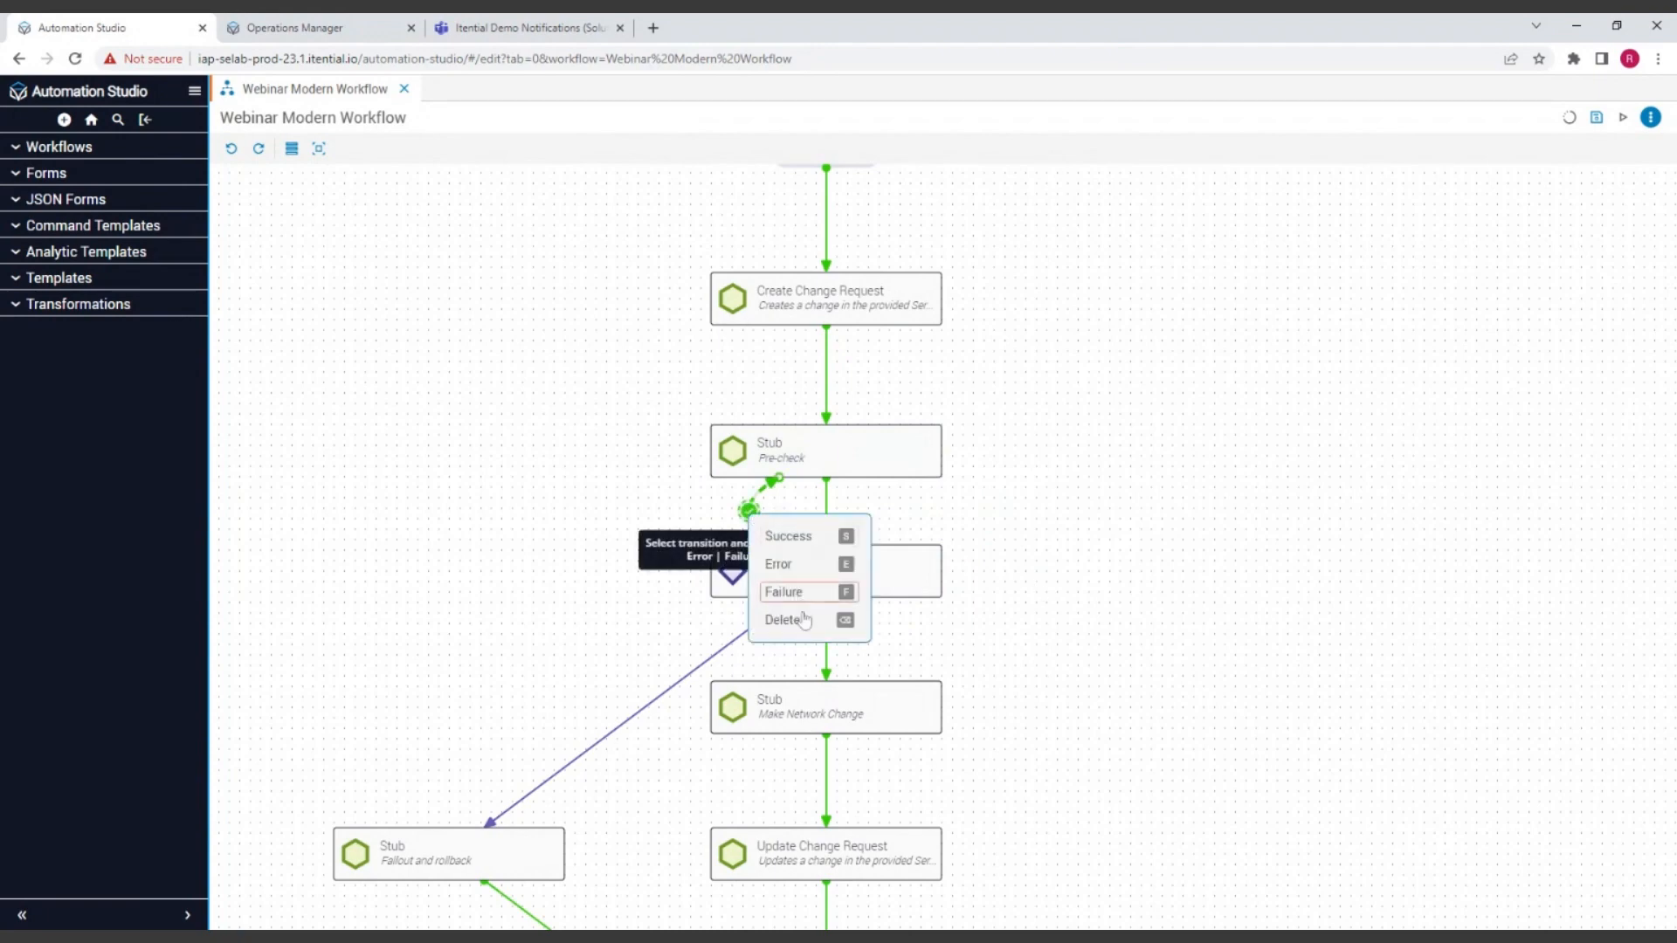
{"action": "left_click", "coordinate": [798, 577]}
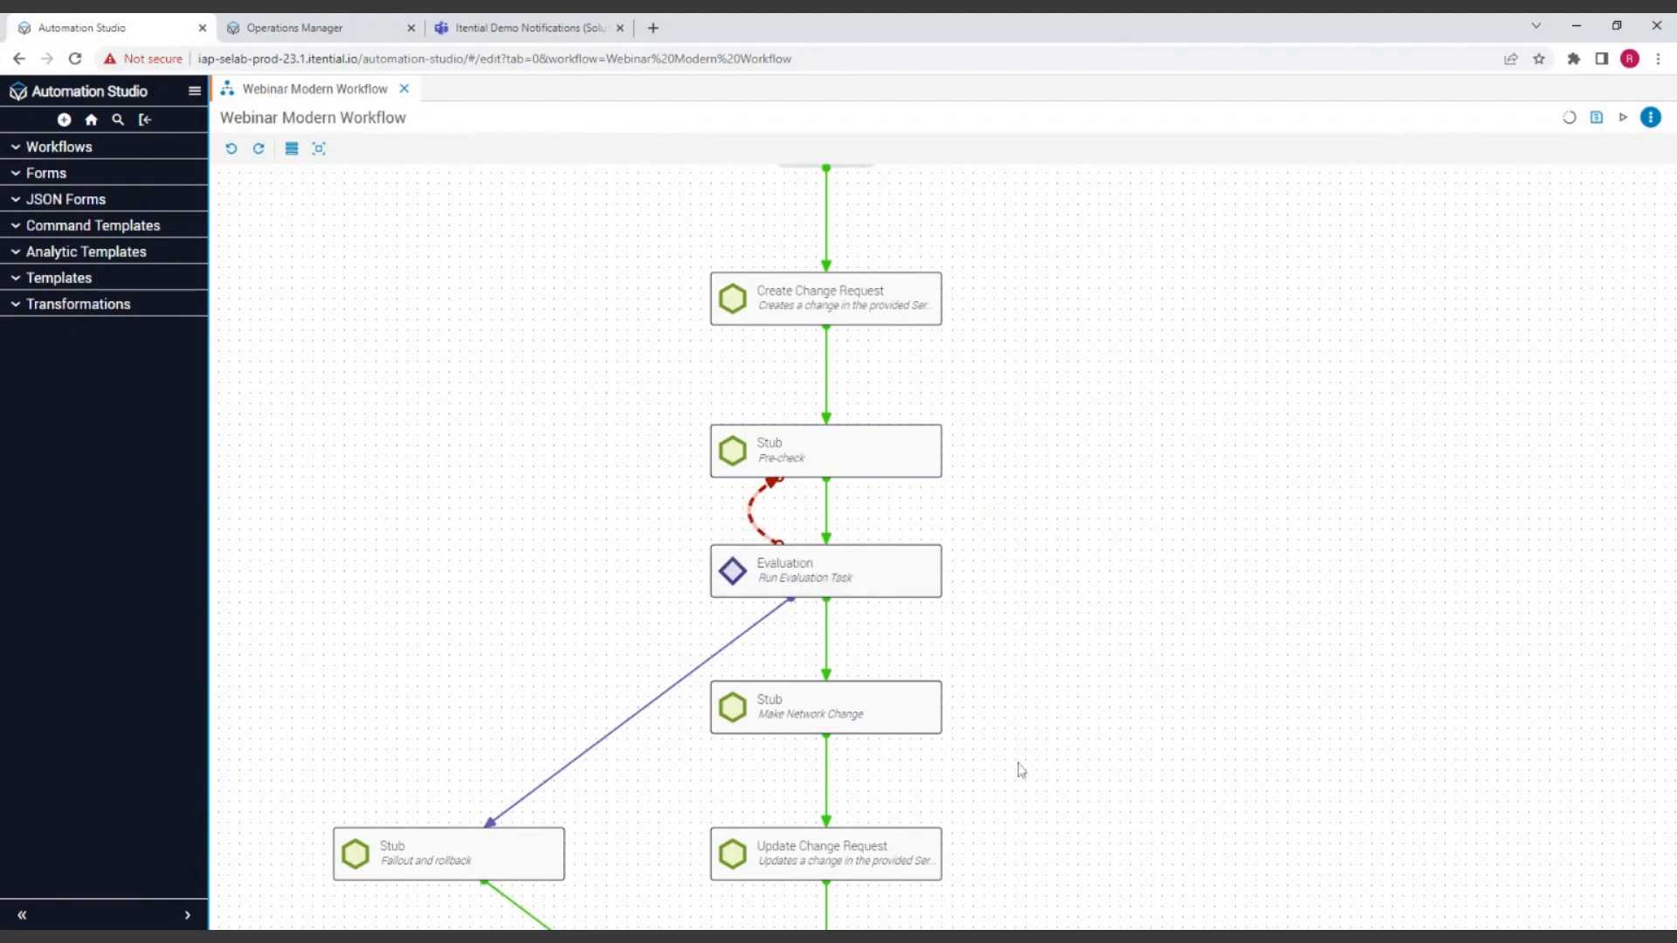
Step: Try a backward transition from the first Update Change Request task to Create Change Request and delete it again
{"action": "left_click_drag", "start_coordinate": [956, 865], "coordinate": [935, 313]}
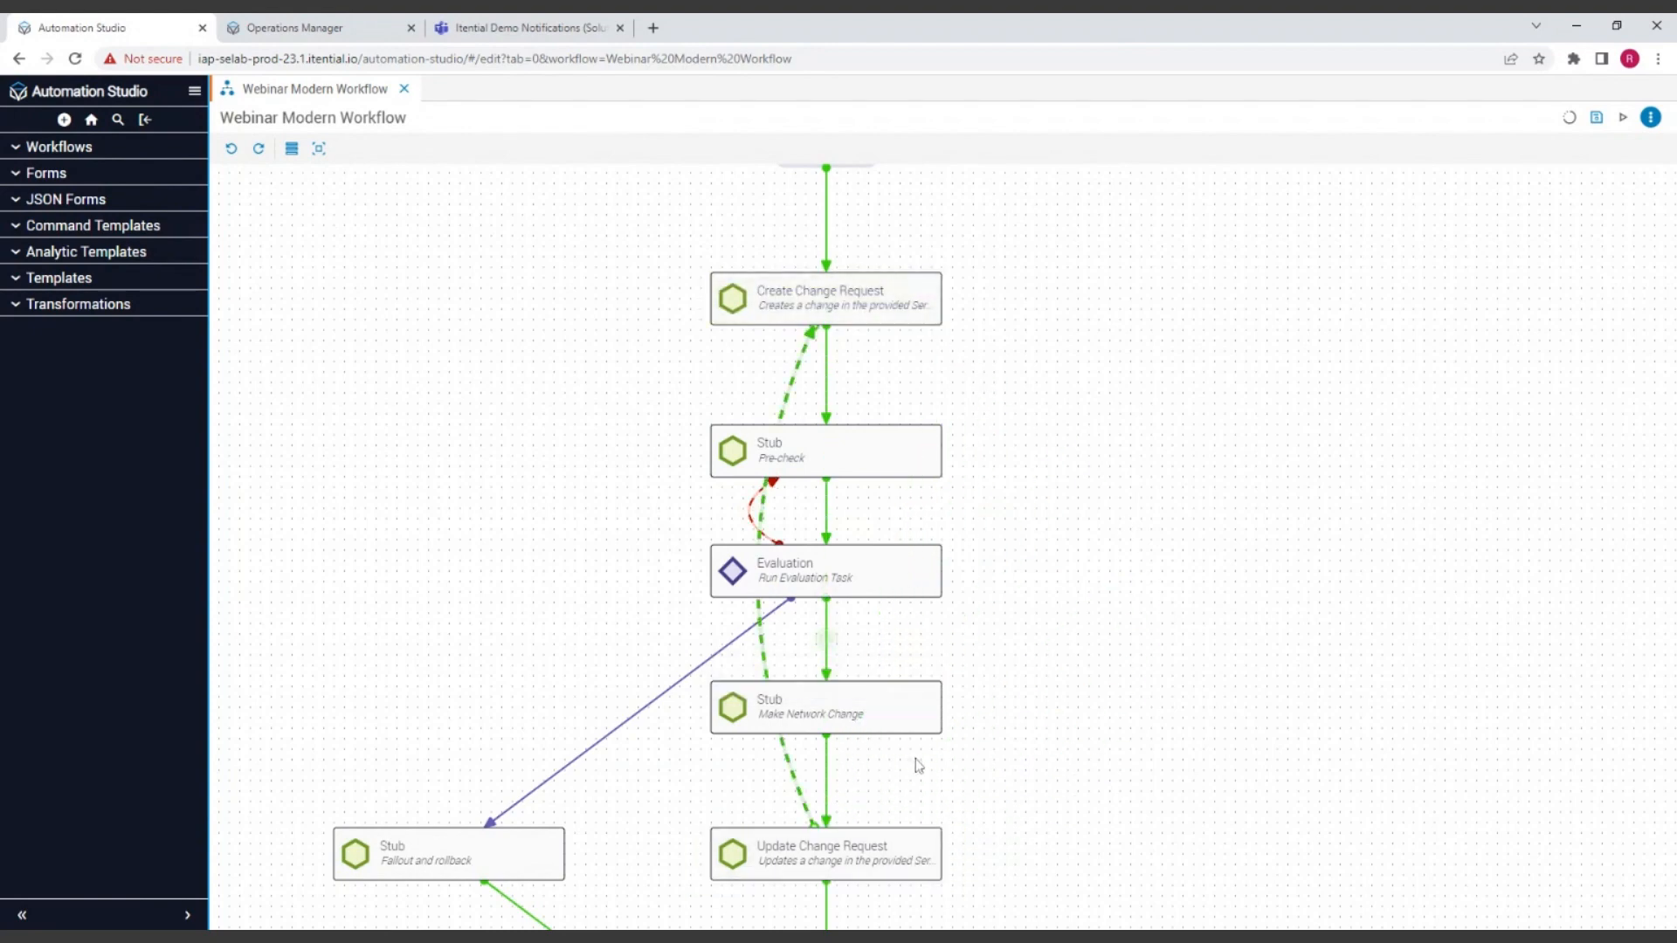
{"action": "left_click", "coordinate": [794, 392]}
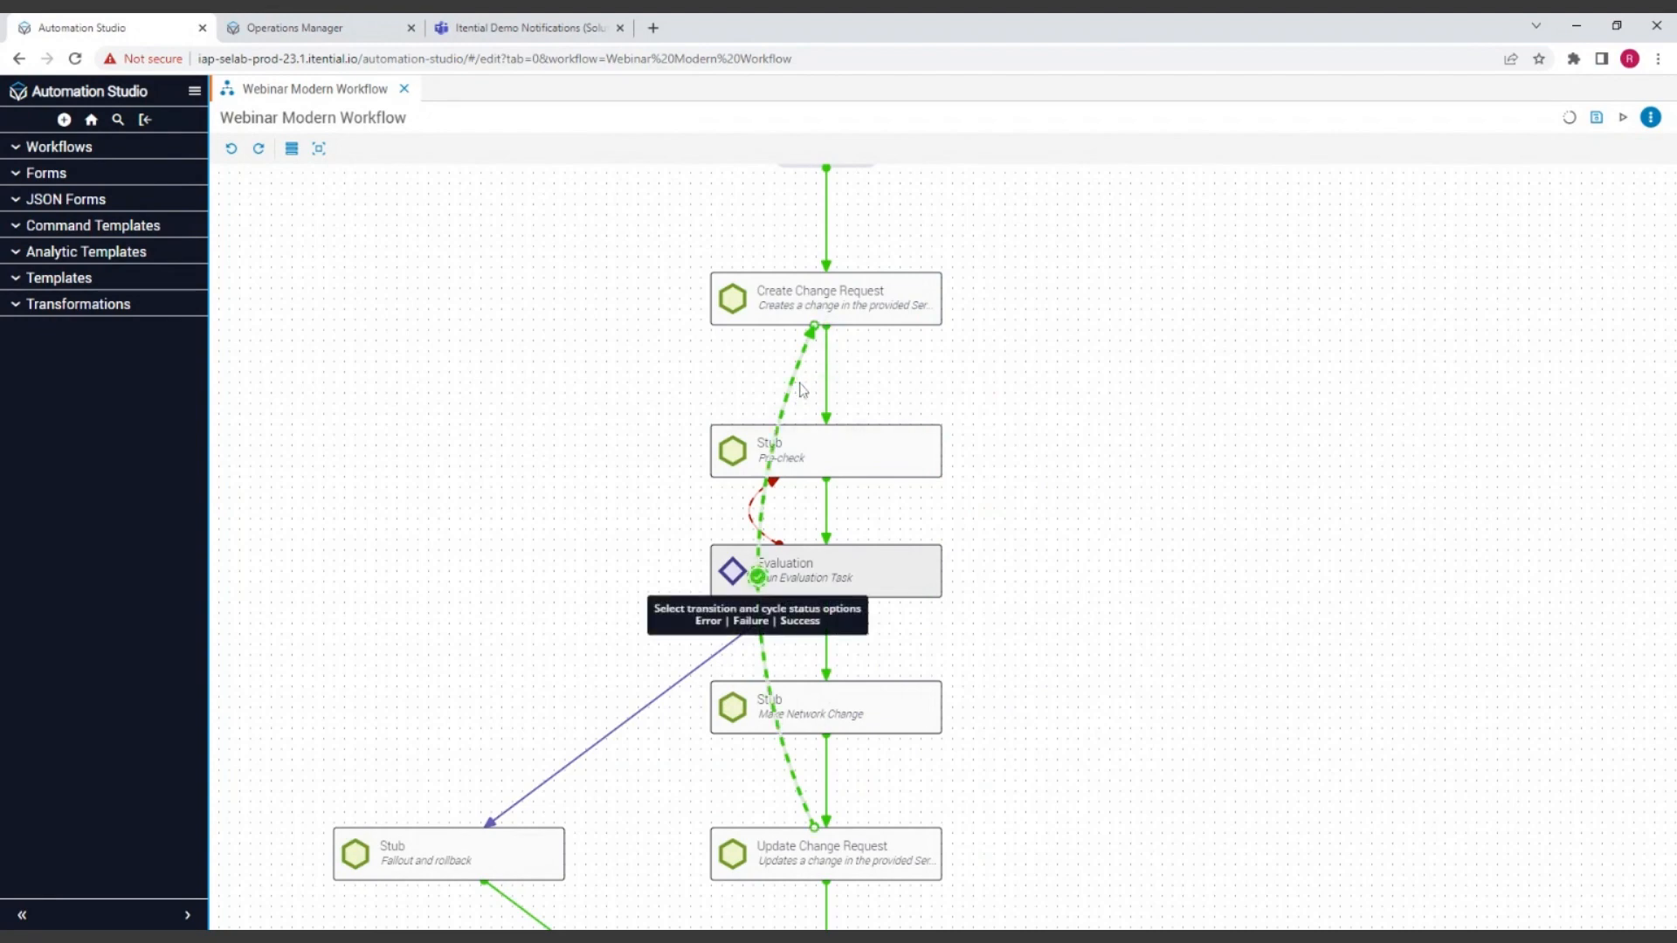
{"action": "left_click", "coordinate": [805, 385]}
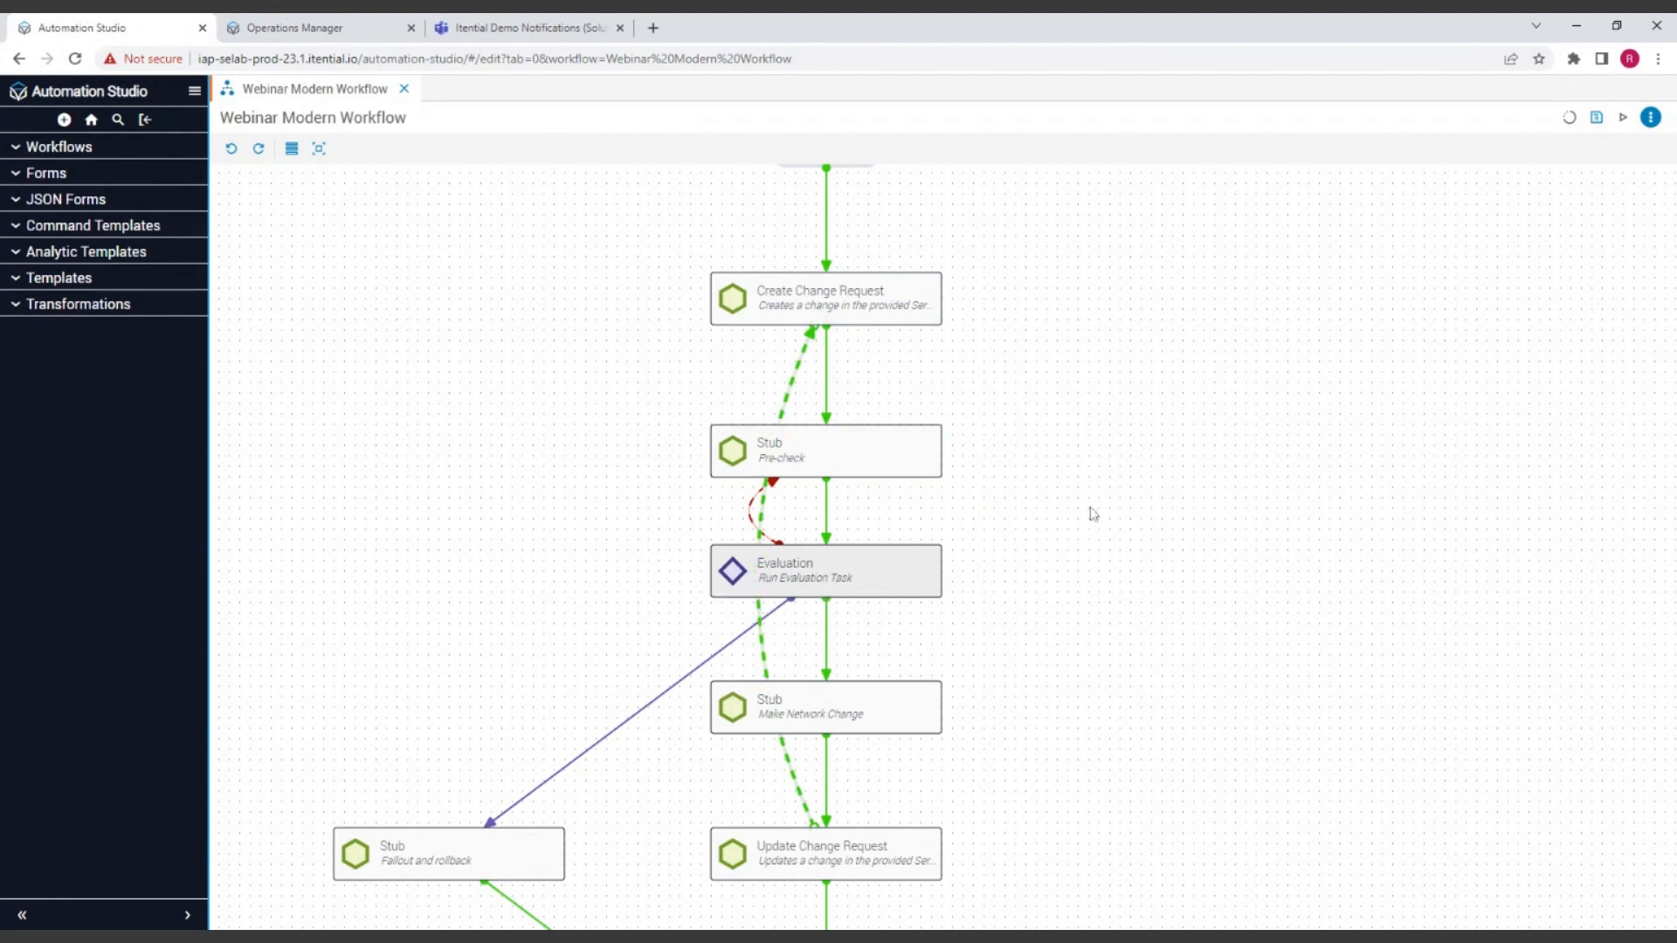
{"action": "left_click", "coordinate": [792, 389]}
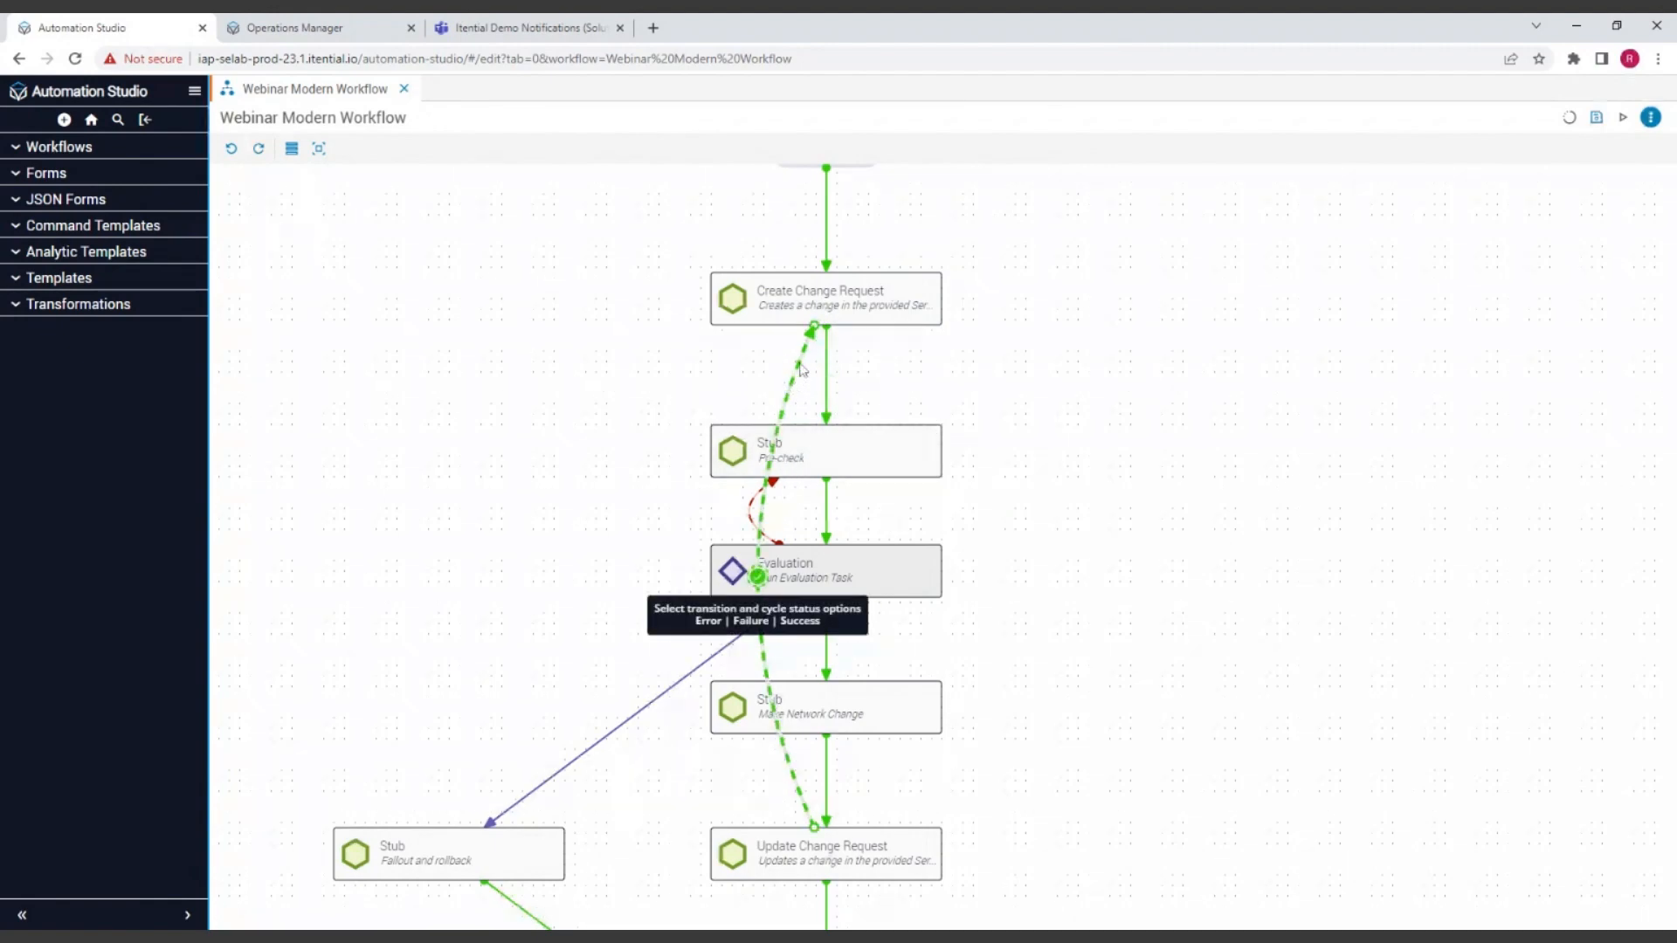
{"action": "key", "text": "Delete"}
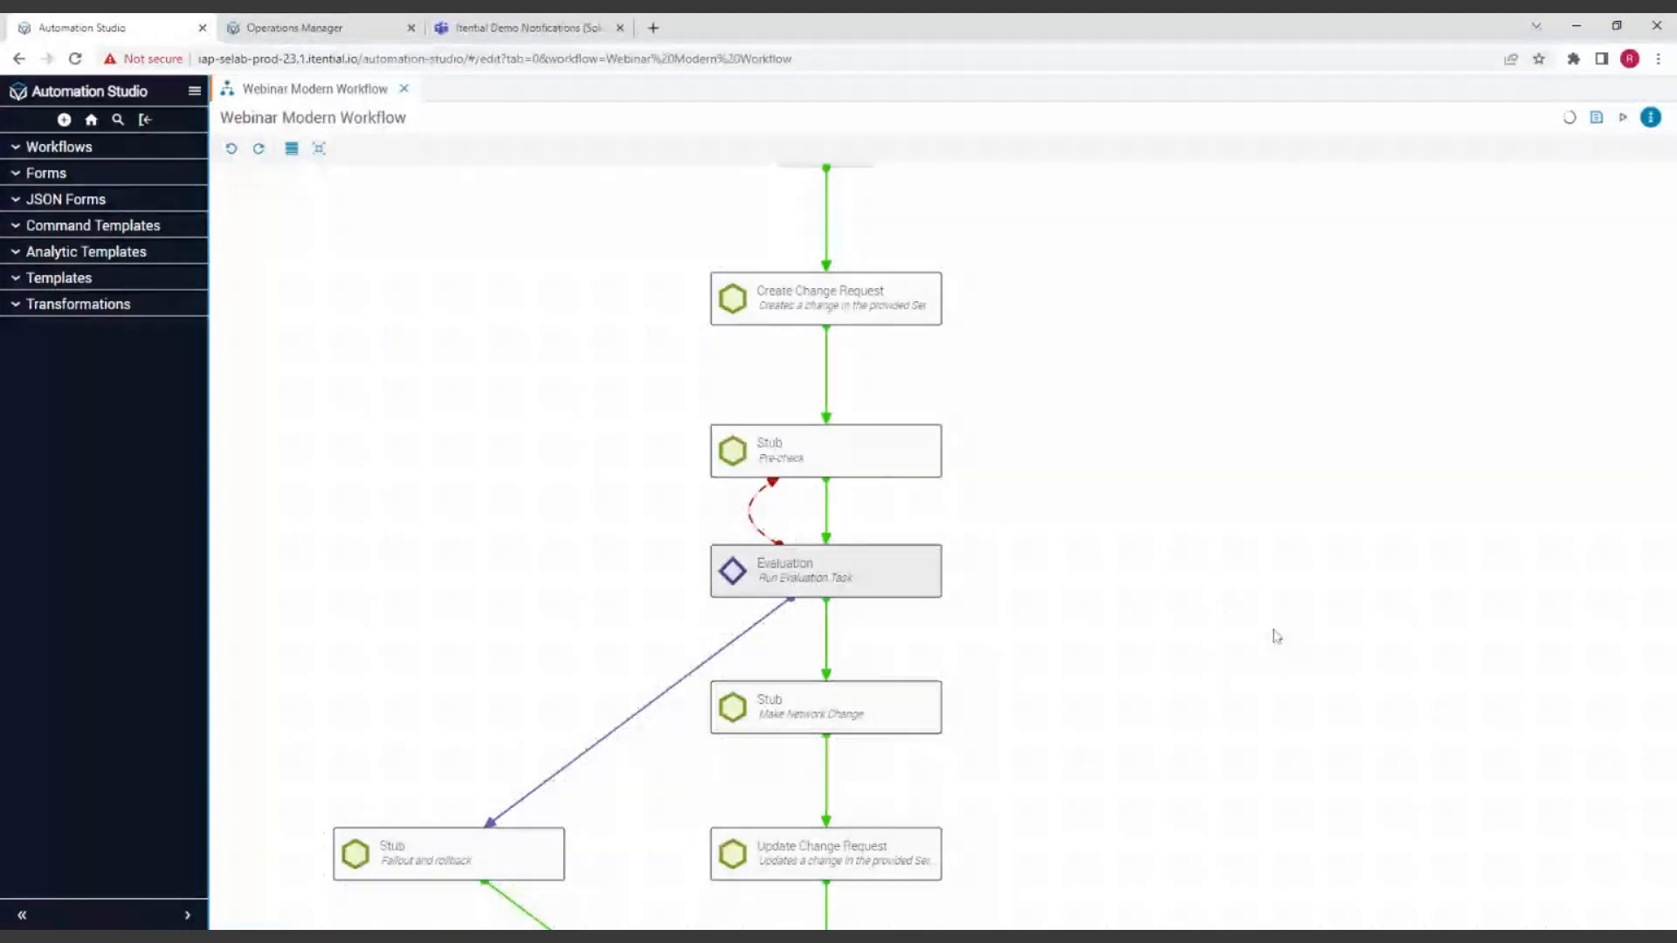
Step: Show the task palette with its "eval" filter cleared and save the Webinar Modern Workflow
{"action": "left_click_drag", "start_coordinate": [1249, 521], "coordinate": [1235, 446]}
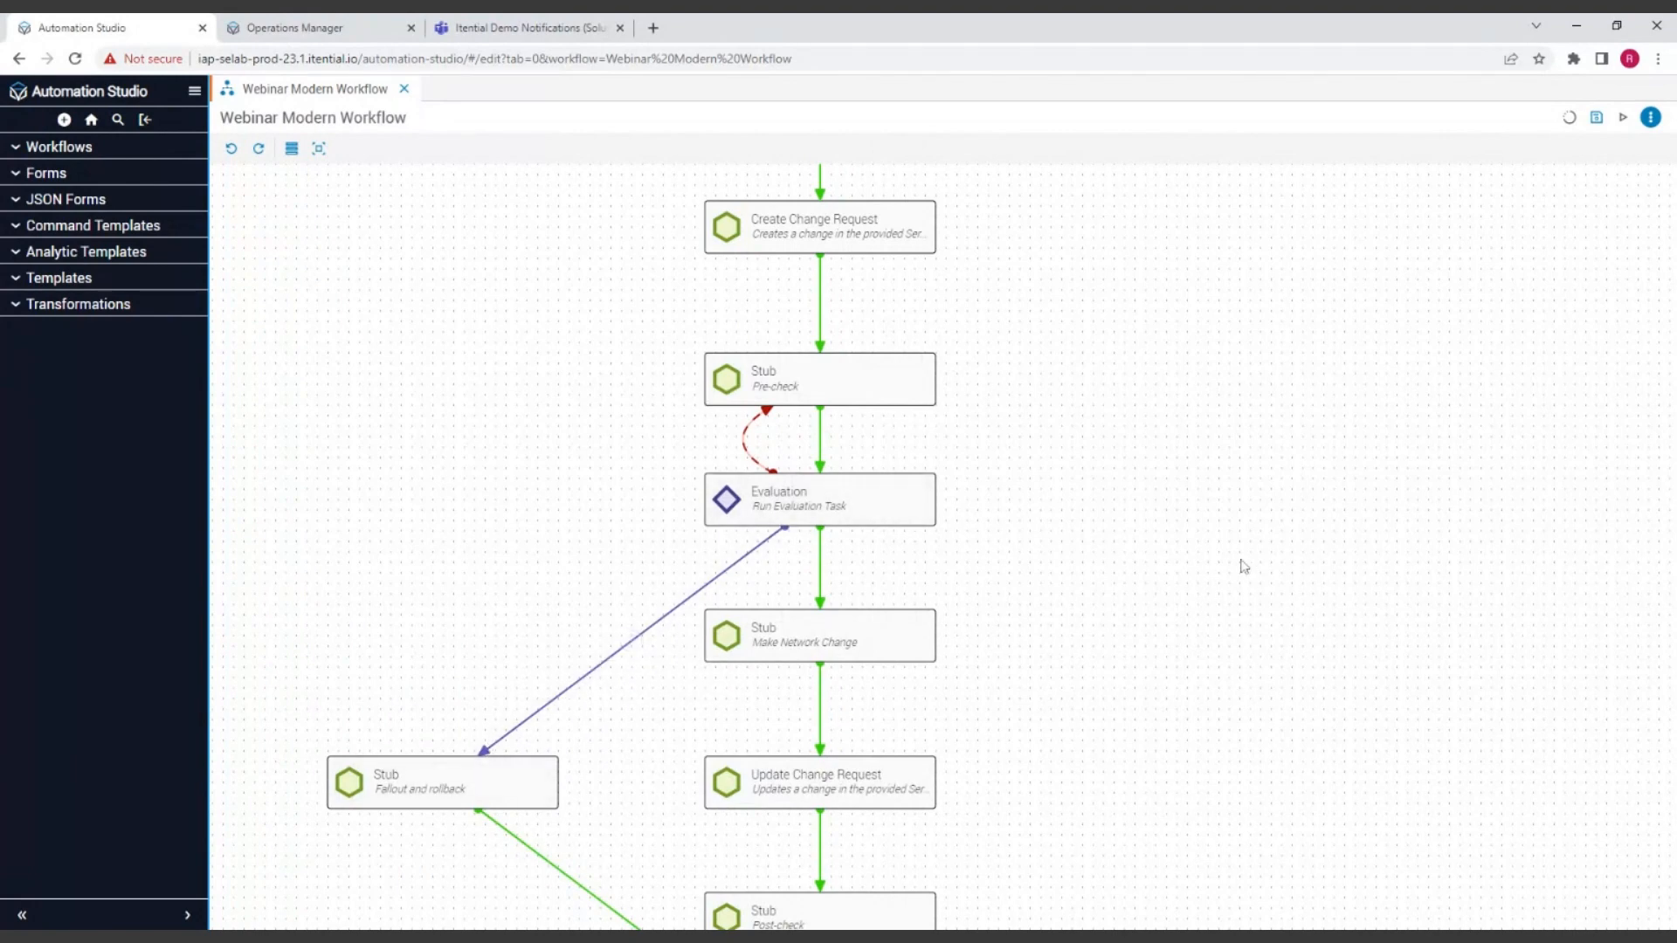
{"action": "left_click_drag", "start_coordinate": [1029, 677], "coordinate": [1247, 533]}
{"action": "scroll", "coordinate": [1334, 584], "scroll_direction": "down", "scroll_amount": 3}
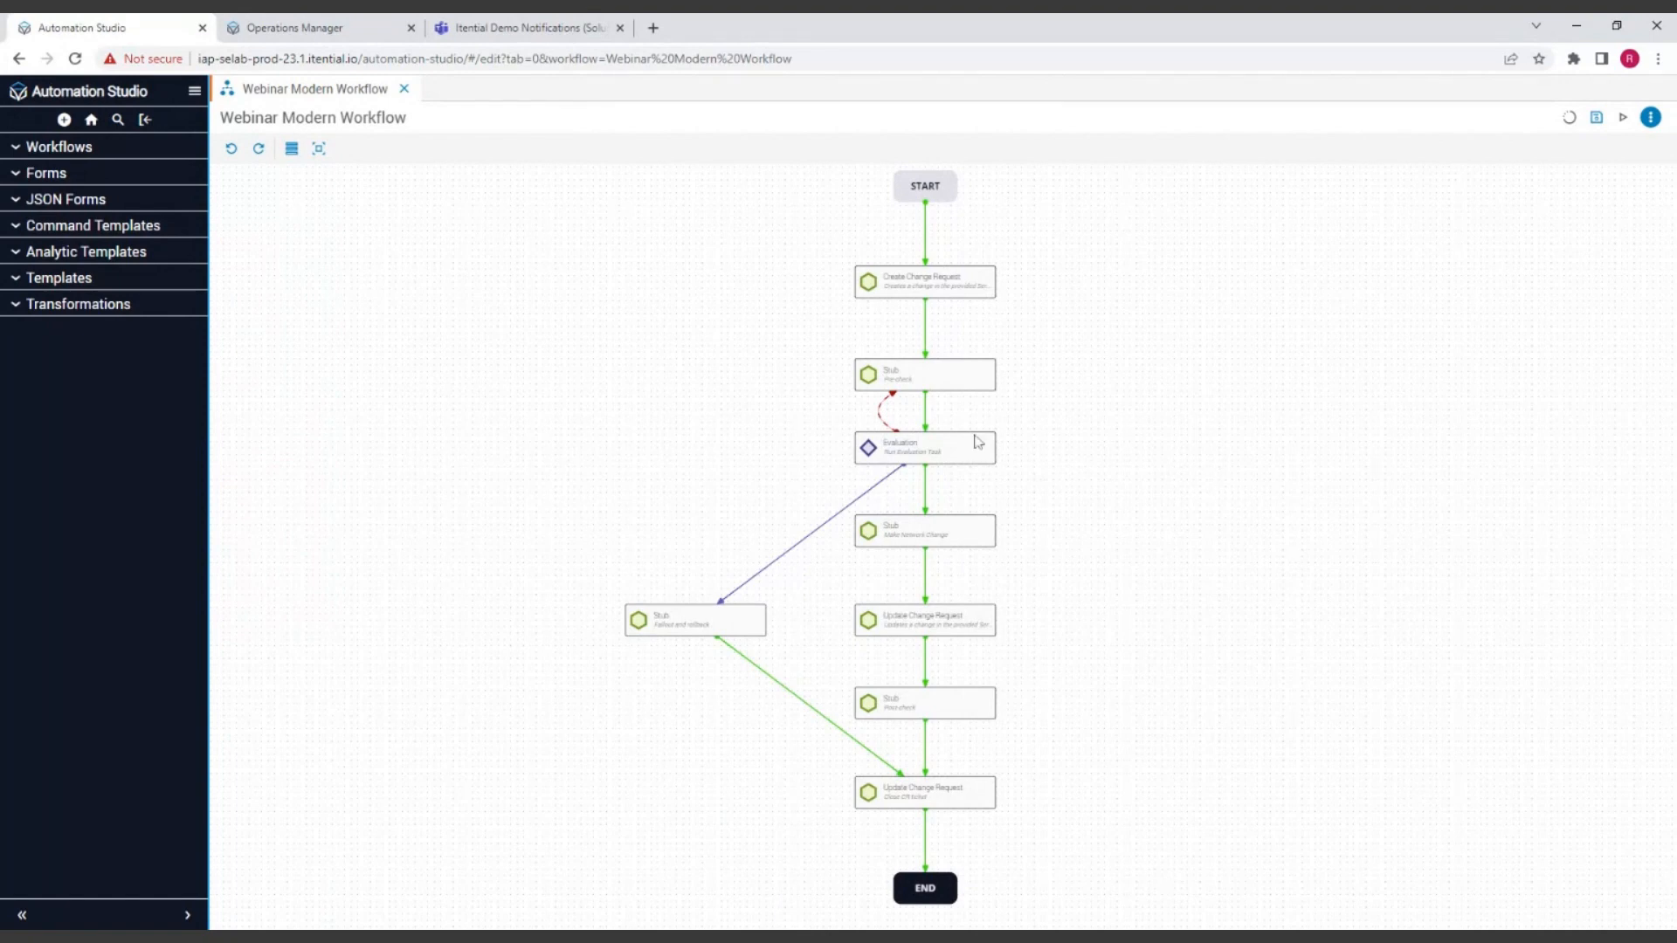
{"action": "left_click", "coordinate": [293, 151]}
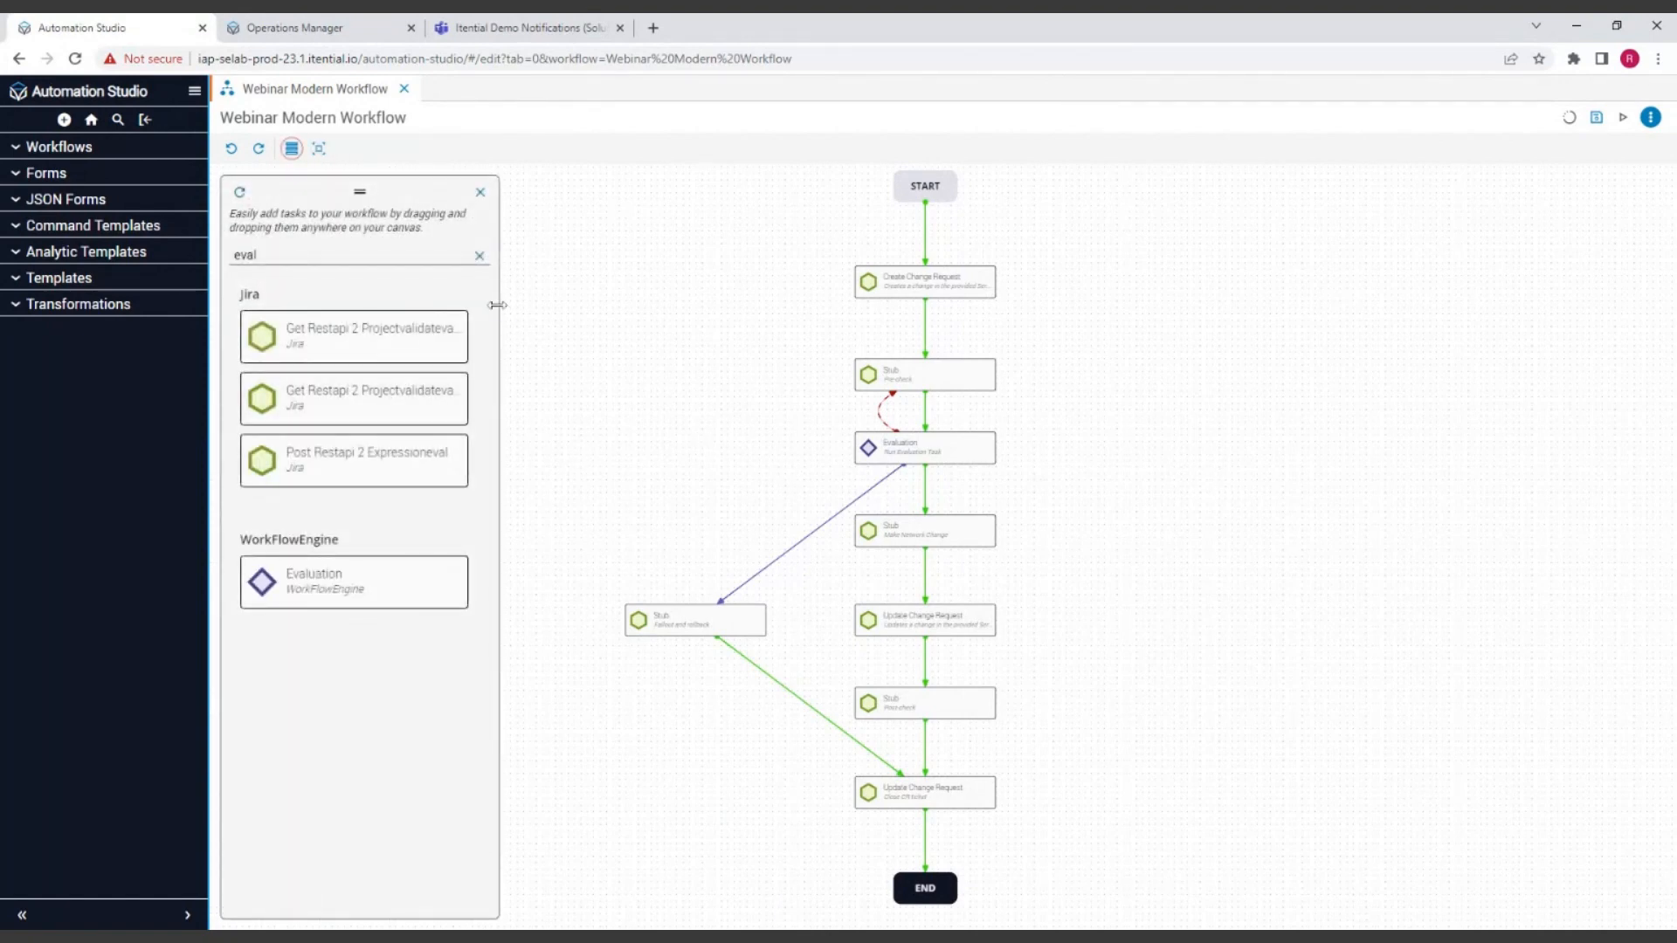
{"action": "left_click", "coordinate": [480, 256]}
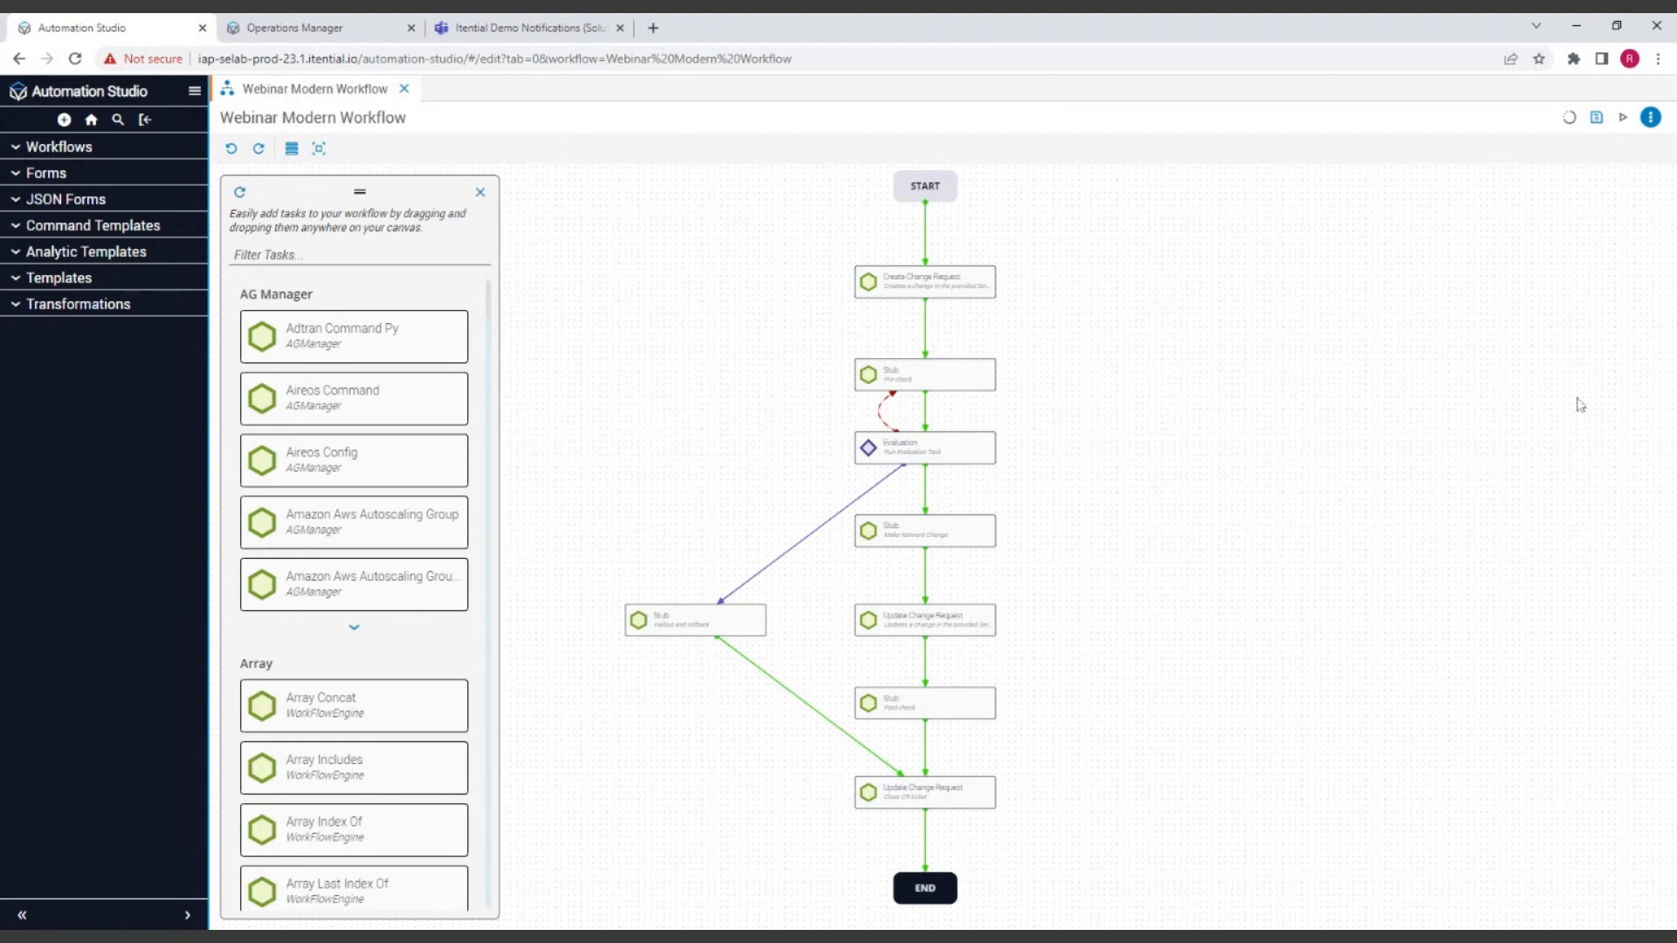
{"action": "left_click", "coordinate": [1597, 117]}
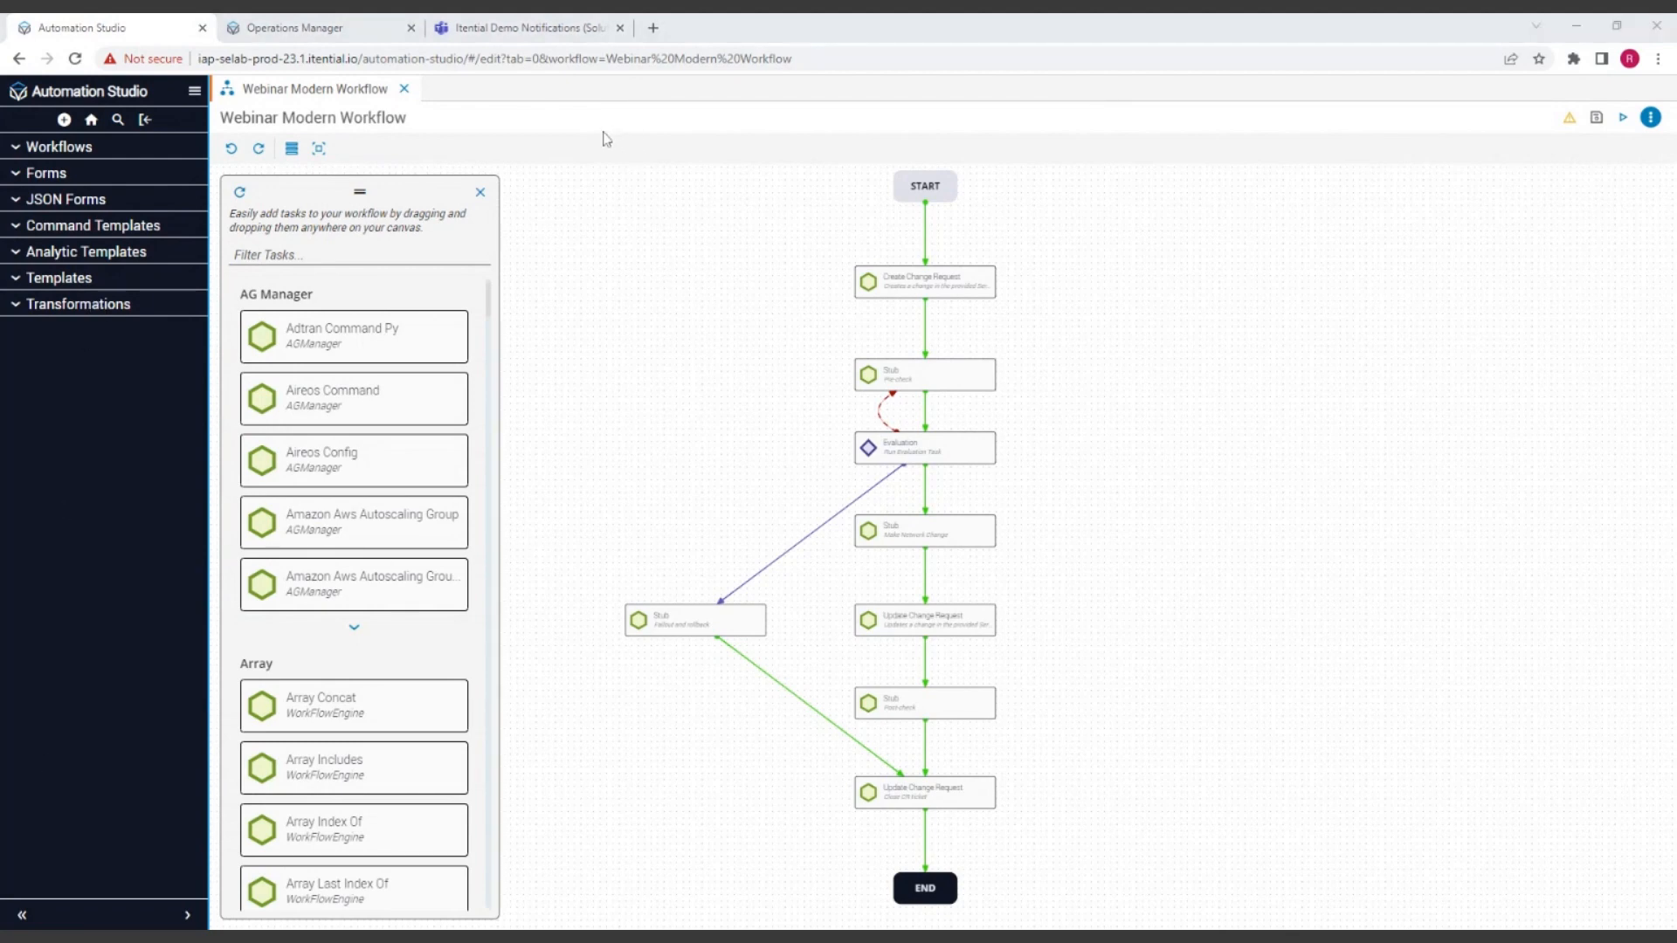
Step: Search the workflow list for "port" and open the Port Turn Up E2E workflow
{"action": "left_click", "coordinate": [1213, 290]}
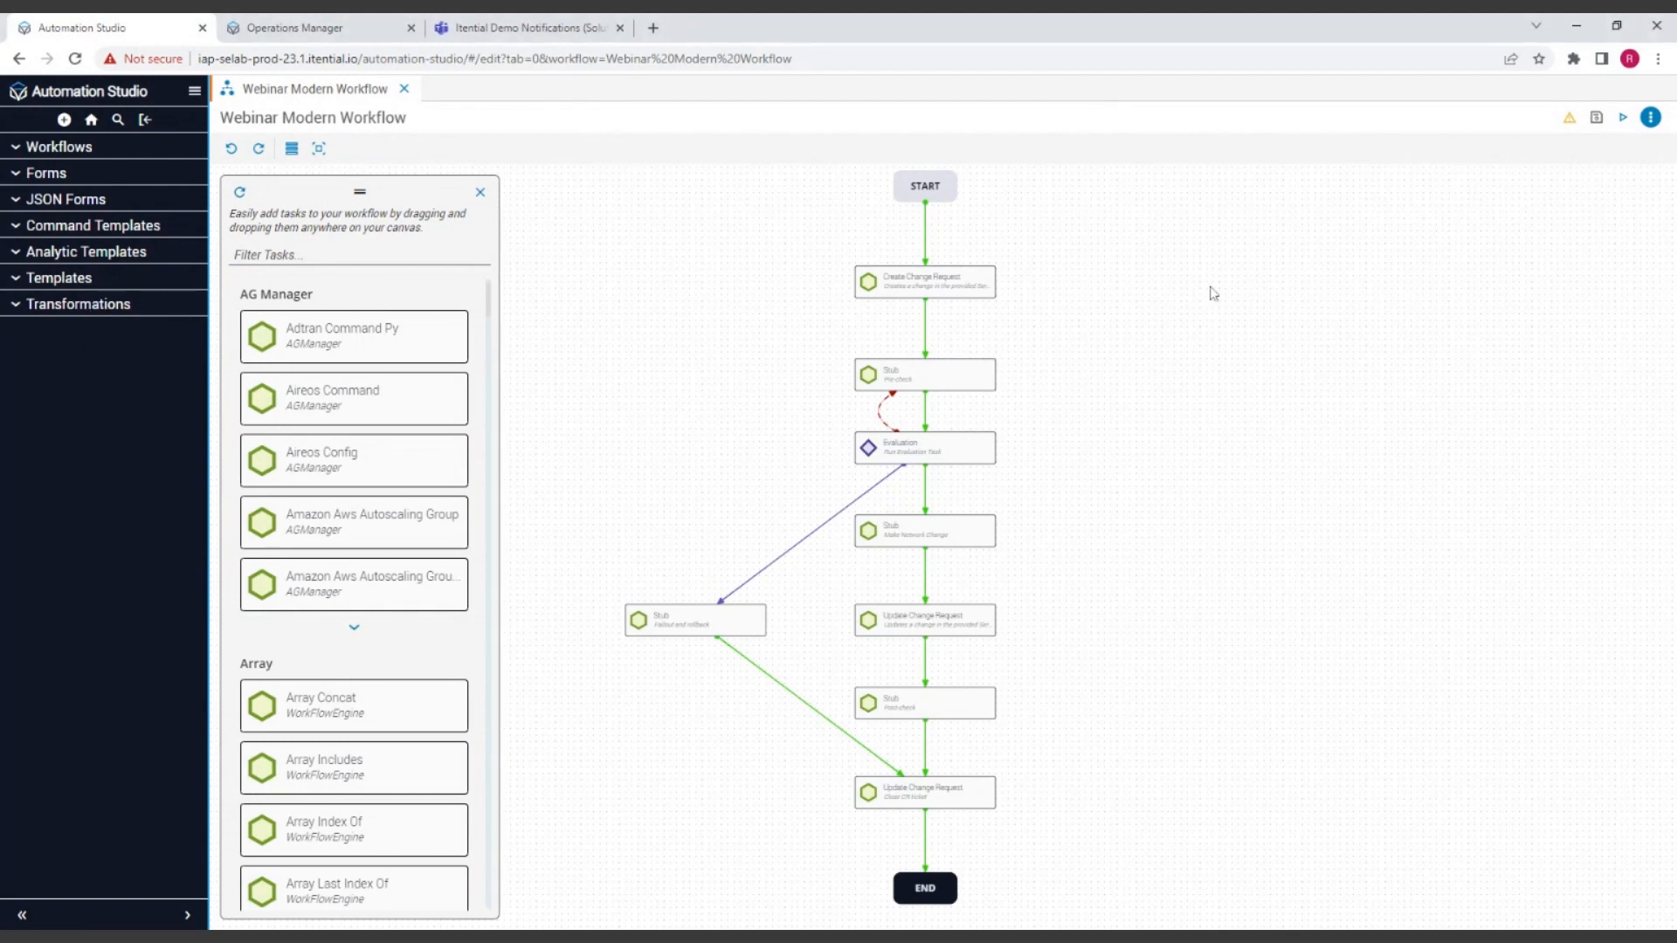
{"action": "left_click", "coordinate": [67, 151]}
{"action": "scroll", "coordinate": [101, 467], "scroll_direction": "down", "scroll_amount": 4}
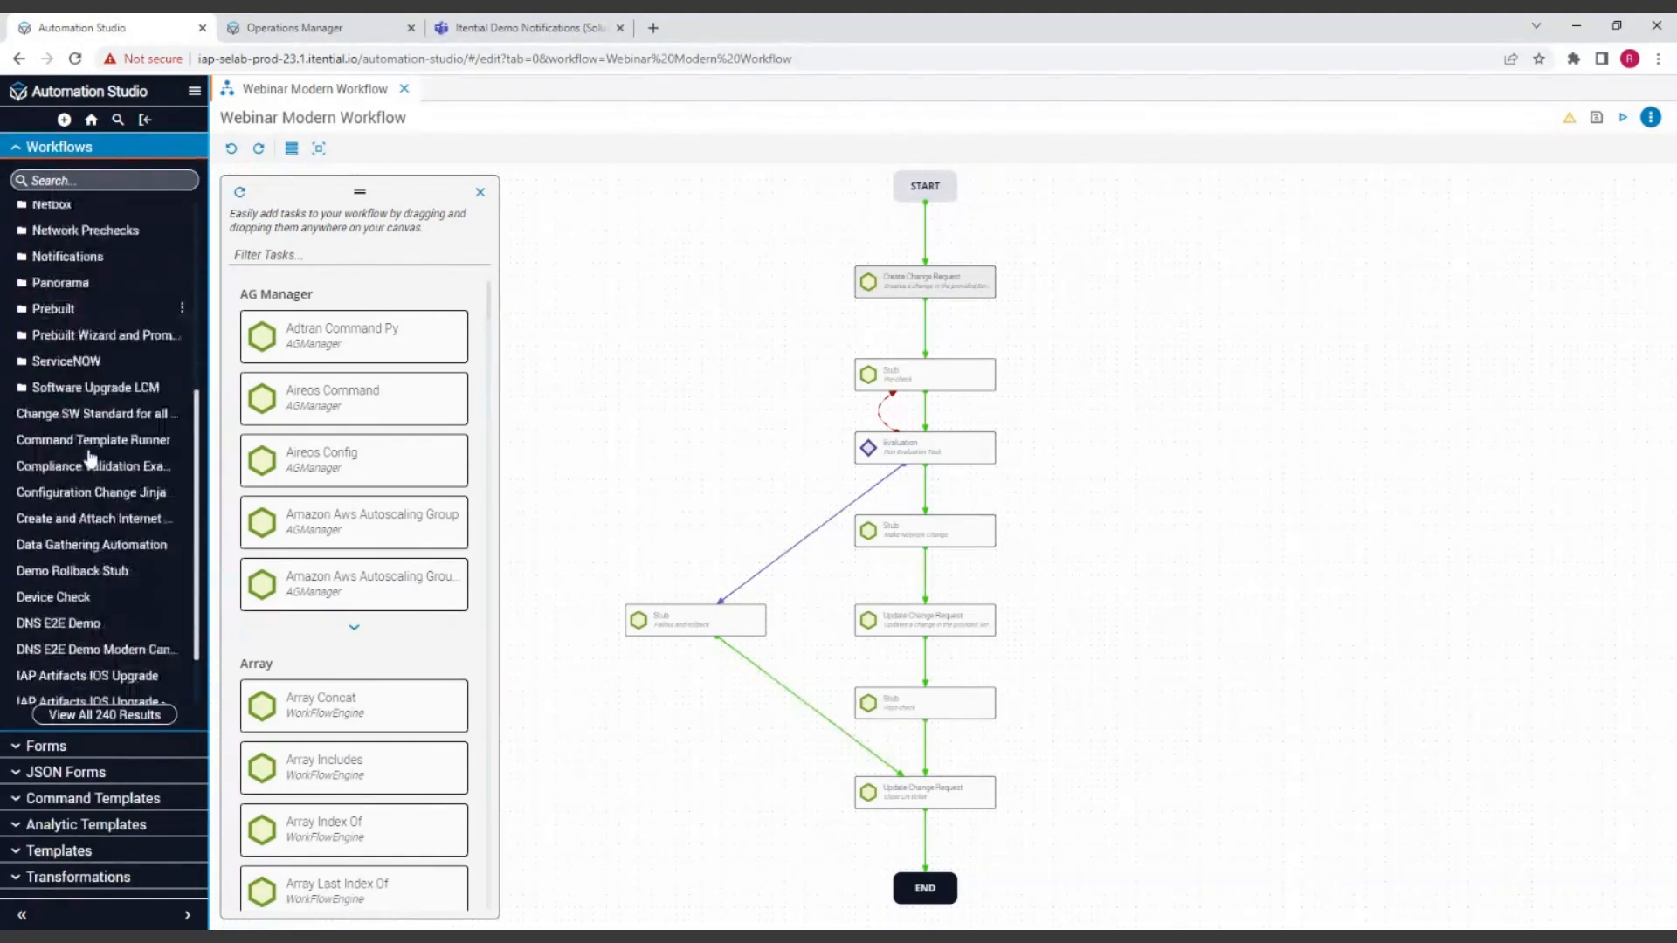
{"action": "scroll", "coordinate": [90, 454], "scroll_direction": "down", "scroll_amount": 1}
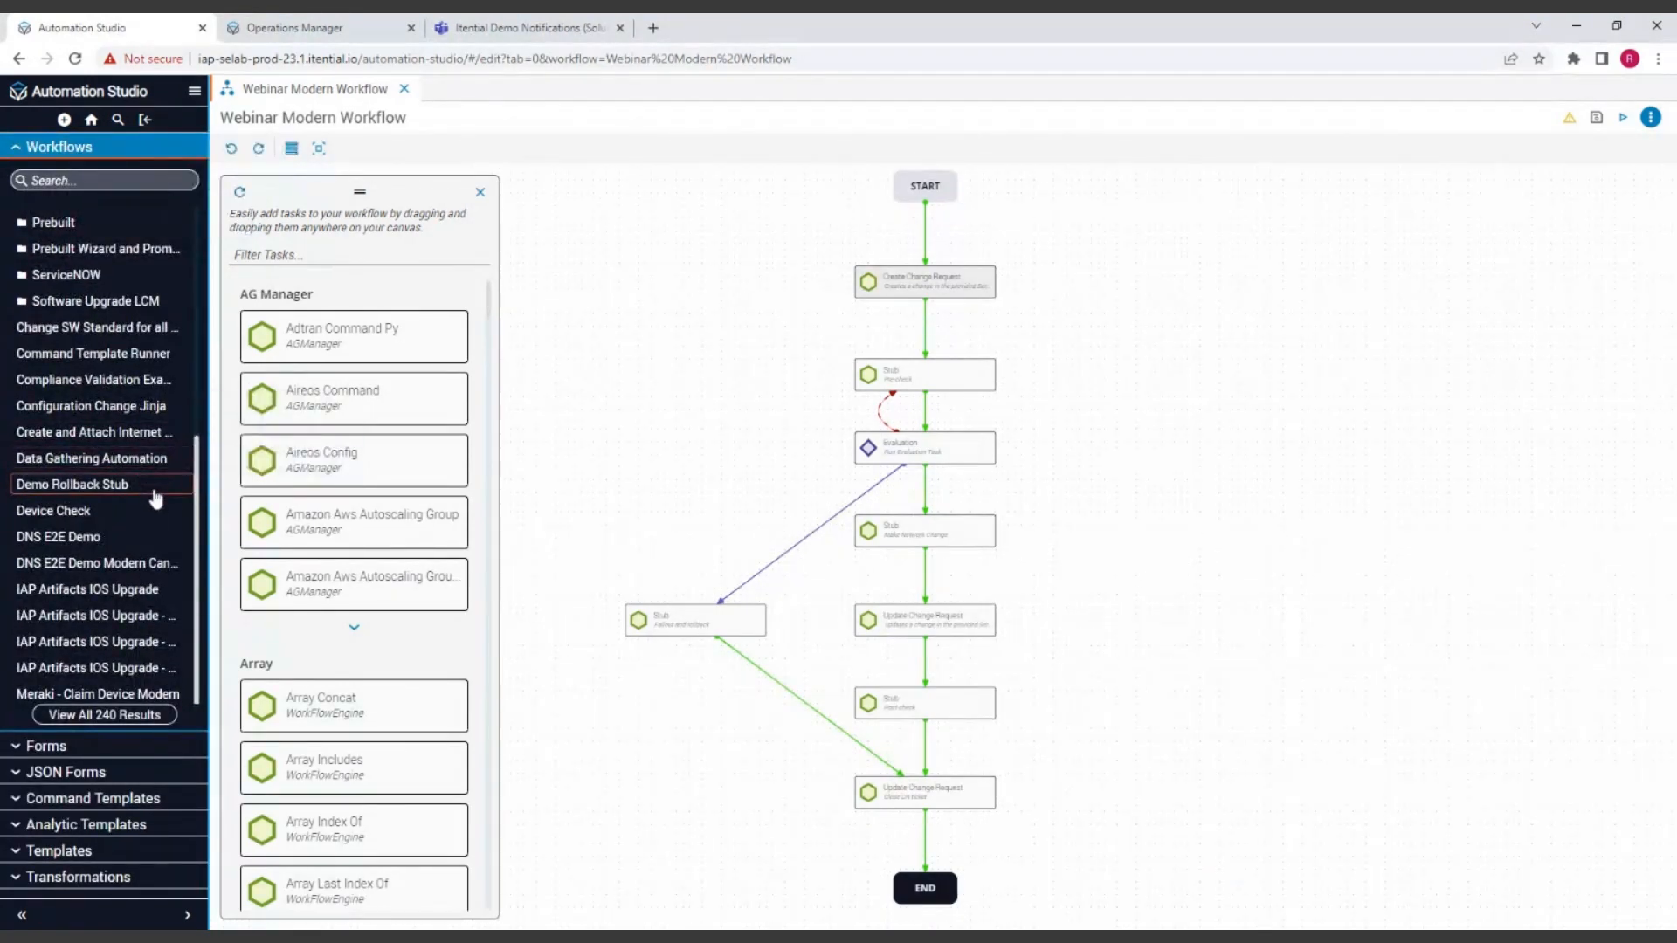
{"action": "left_click", "coordinate": [76, 181]}
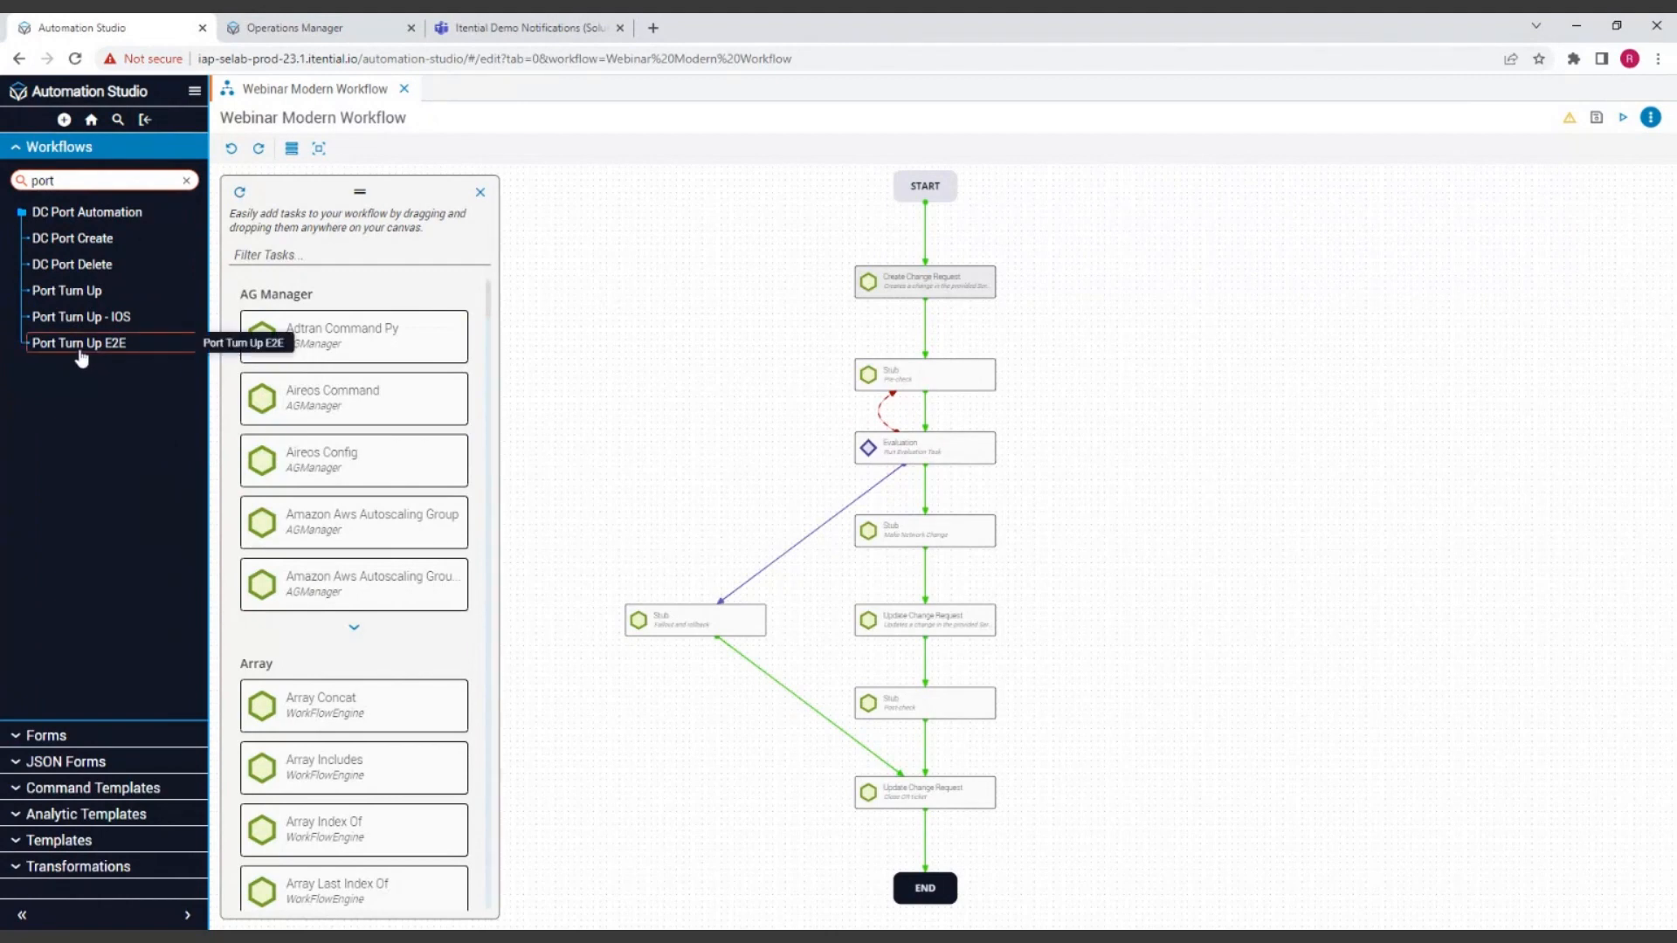
{"action": "left_click", "coordinate": [82, 349]}
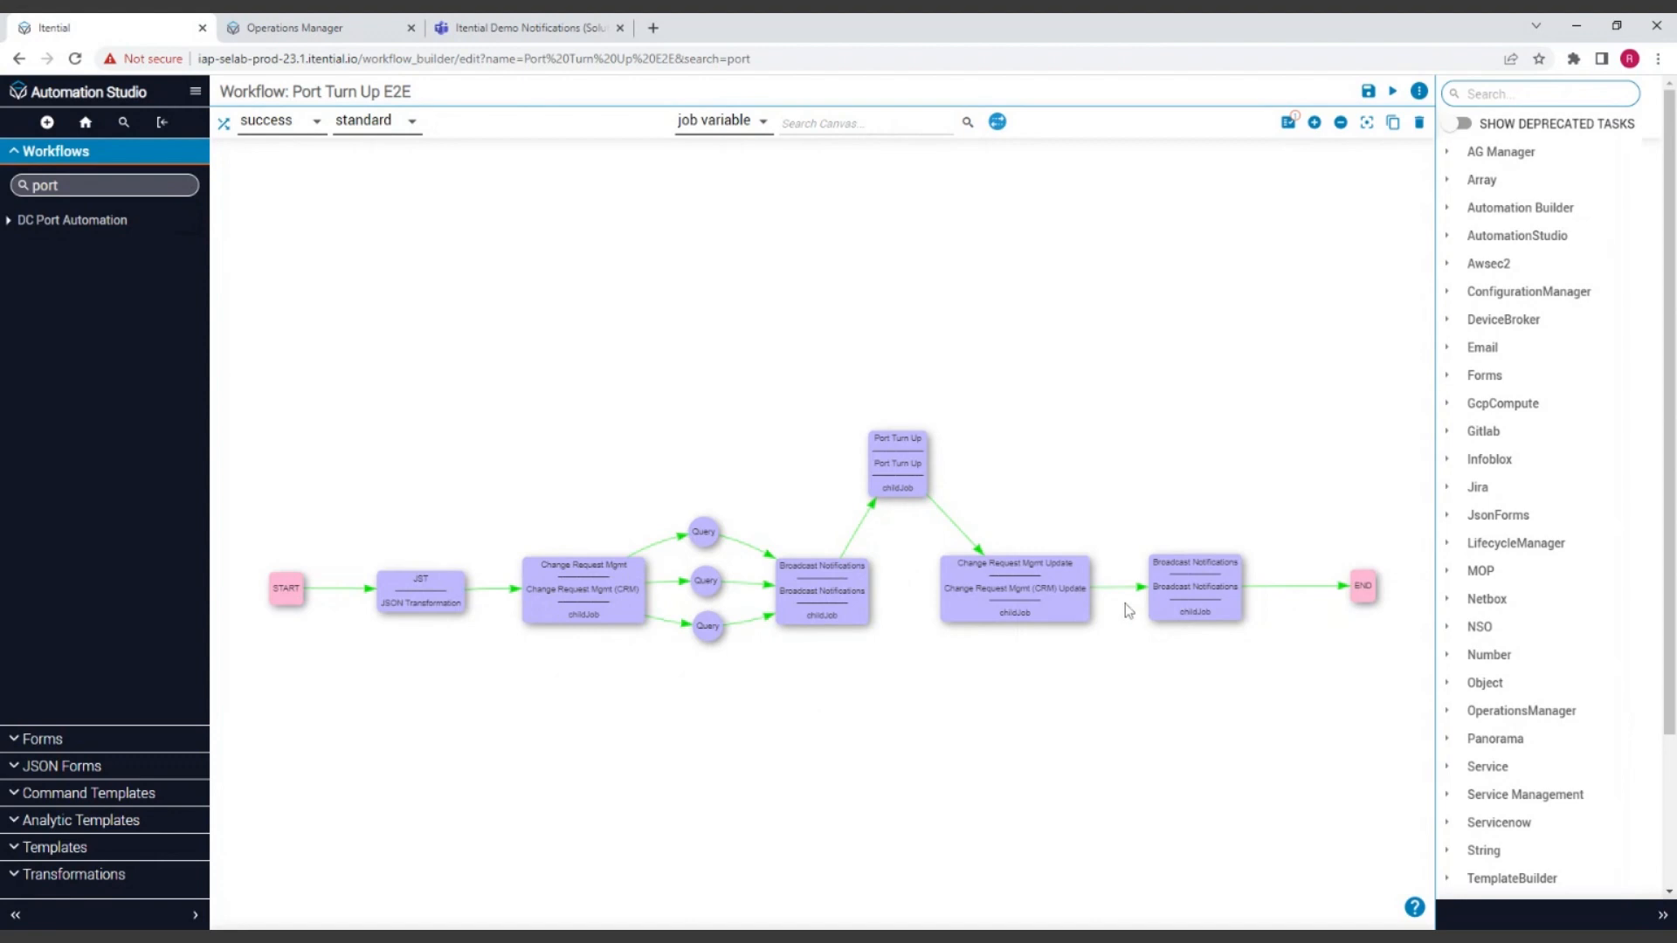
Step: Clone the Port Turn Up E2E workflow under the name "Port Turn Up E2E Modern"
{"action": "left_click_drag", "start_coordinate": [1062, 718], "coordinate": [1067, 670]}
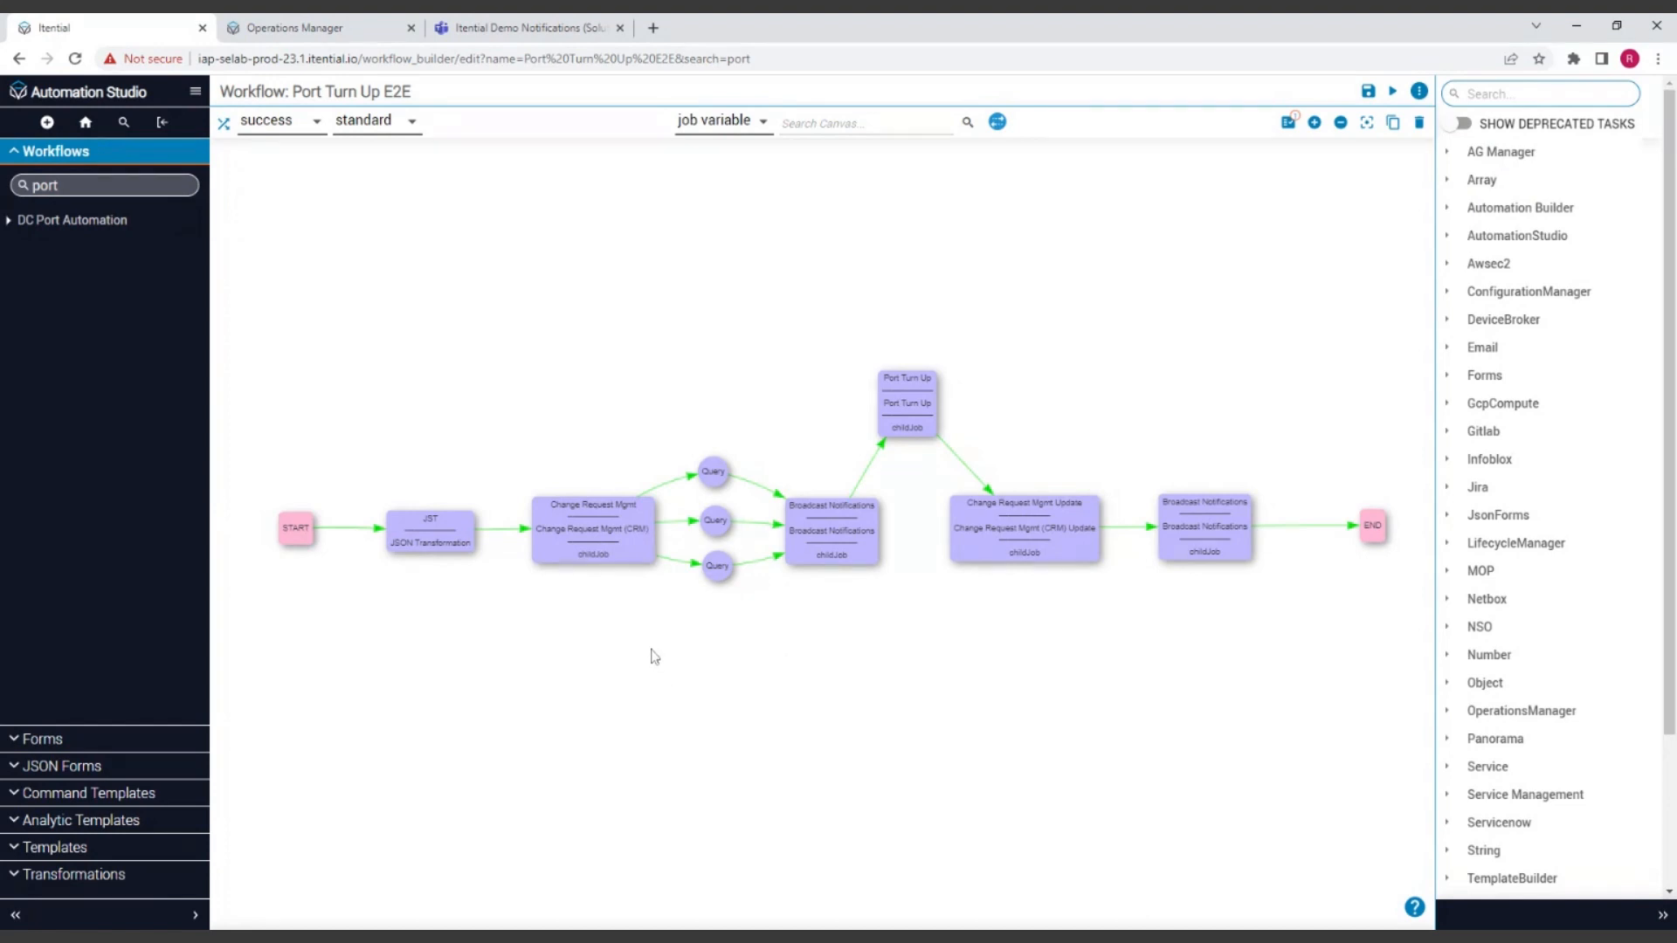
{"action": "left_click", "coordinate": [1419, 92]}
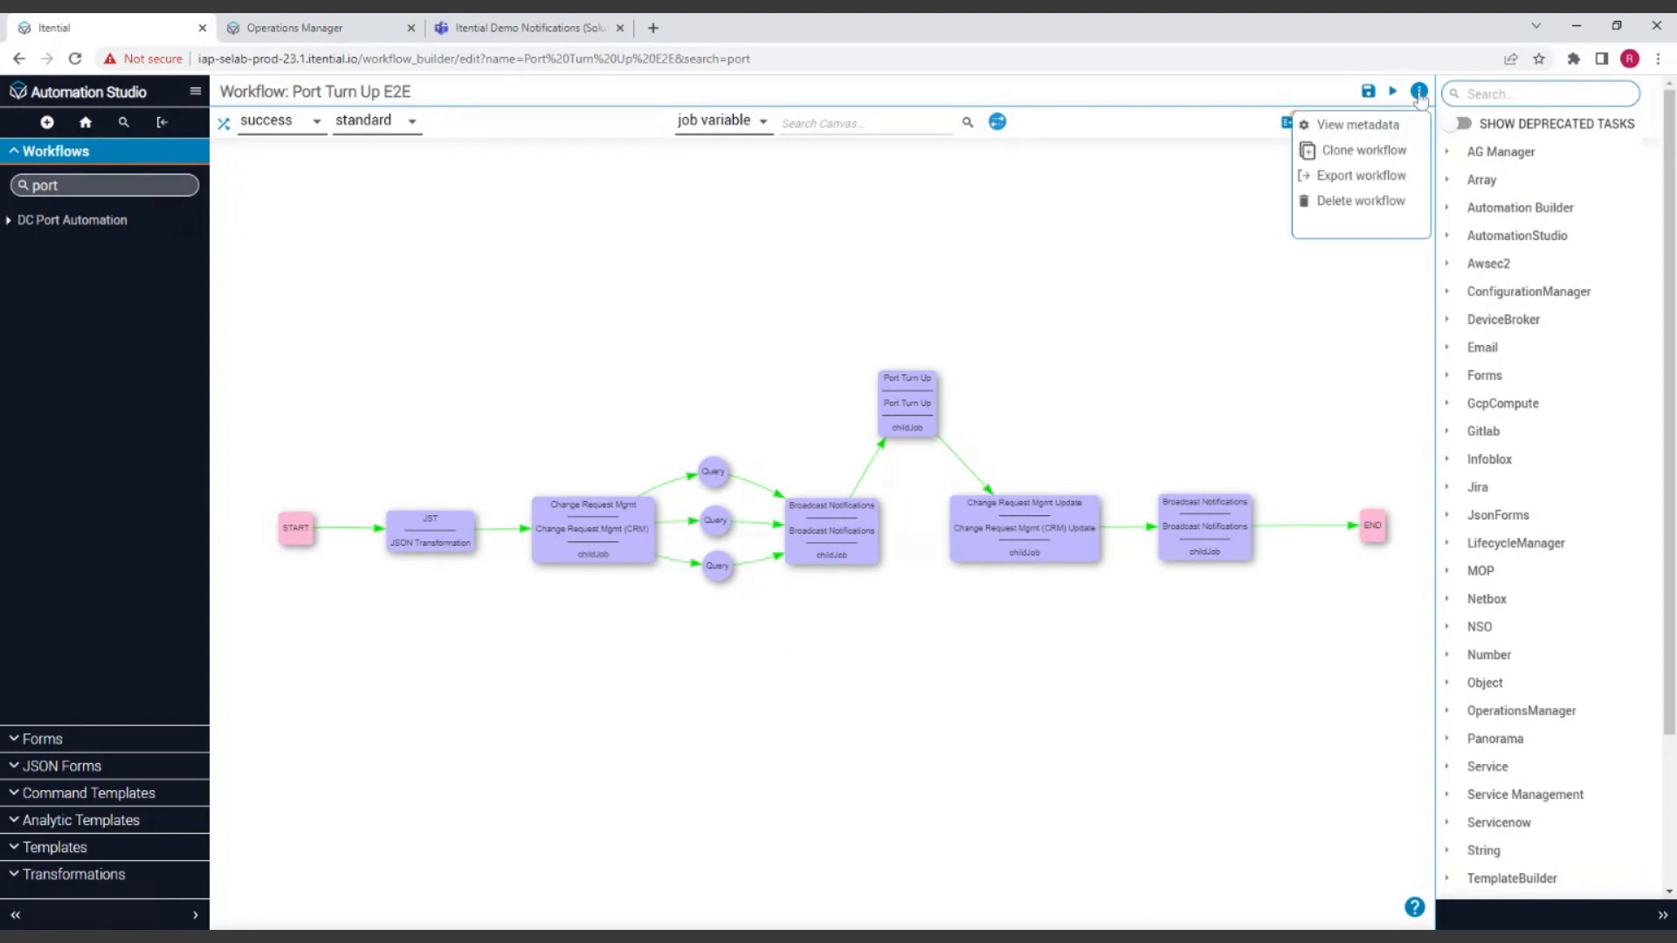
{"action": "left_click", "coordinate": [1363, 151]}
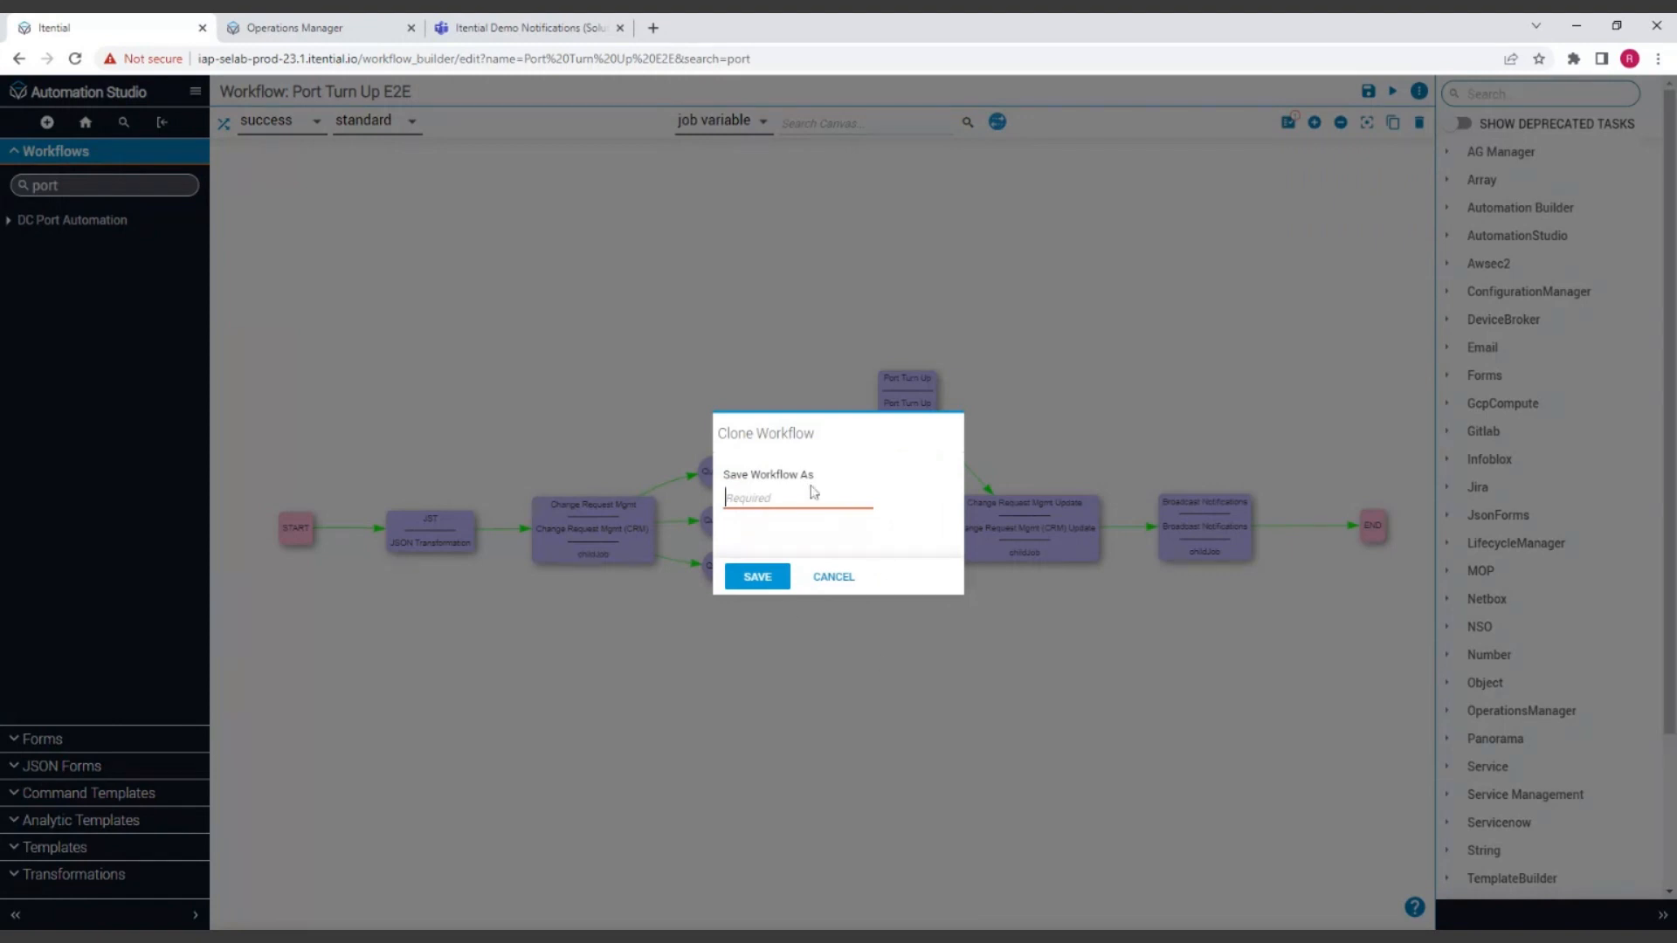
{"action": "type", "text": "Port P"}
{"action": "key", "text": "BackSpace"}
{"action": "type", "text": "Tu"}
{"action": "type", "text": "odern"}
{"action": "left_click", "coordinate": [757, 576]}
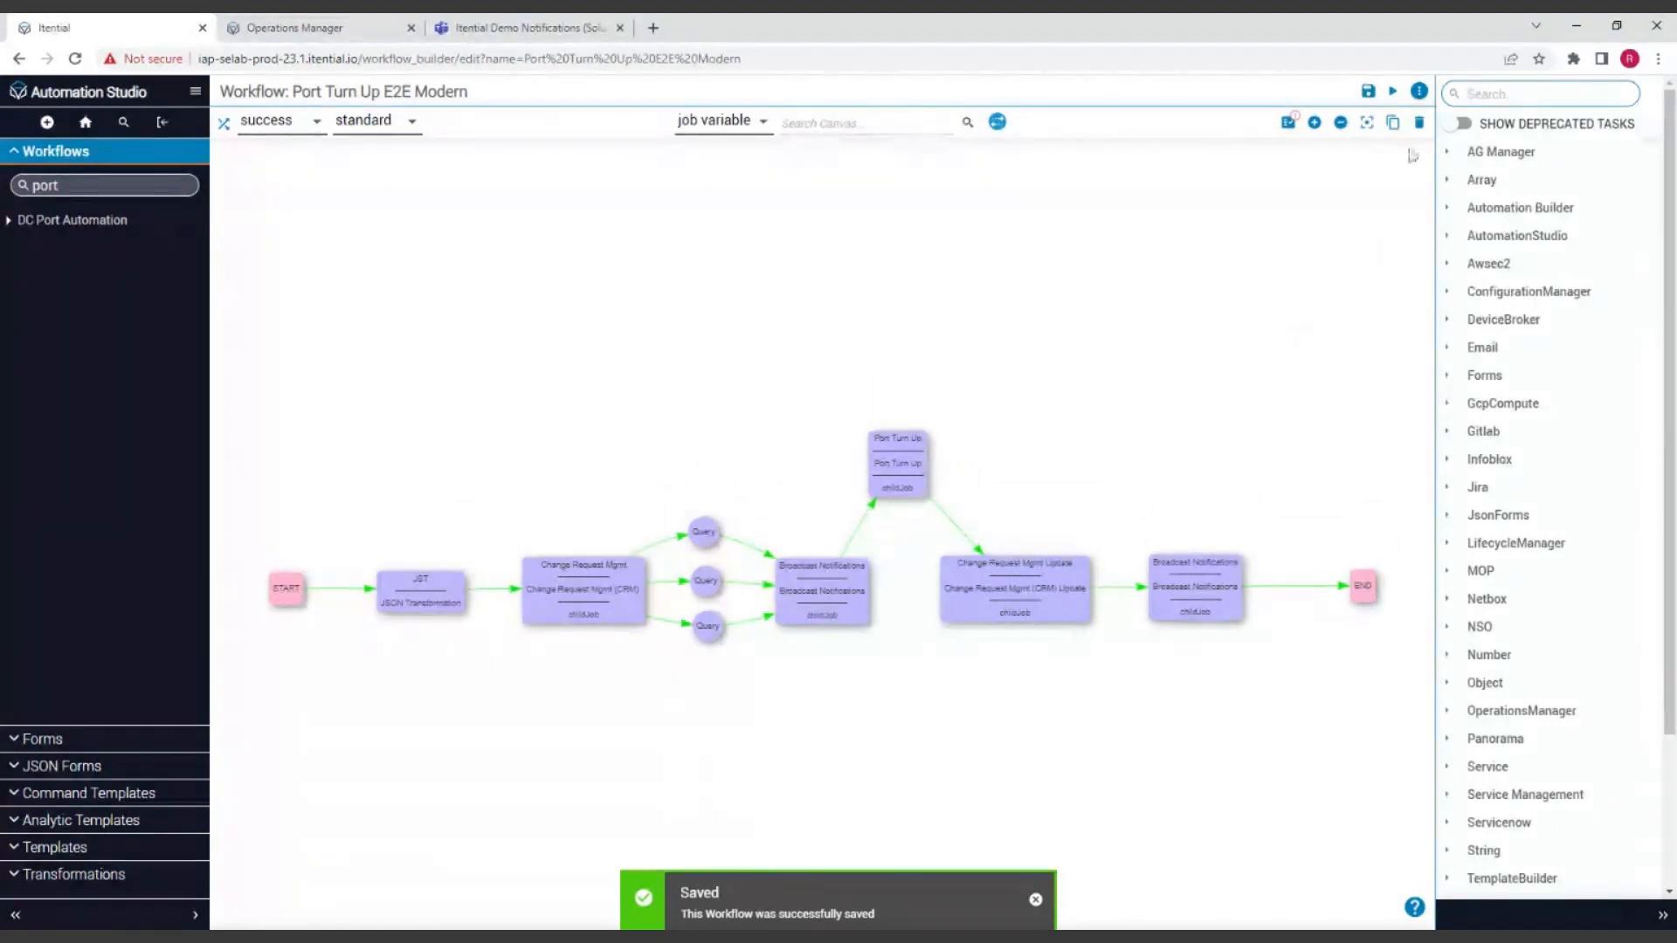
Step: Turn off Use Legacy Canvas in the cloned workflow's settings and save them
{"action": "left_click", "coordinate": [1419, 91]}
{"action": "left_click", "coordinate": [1419, 92]}
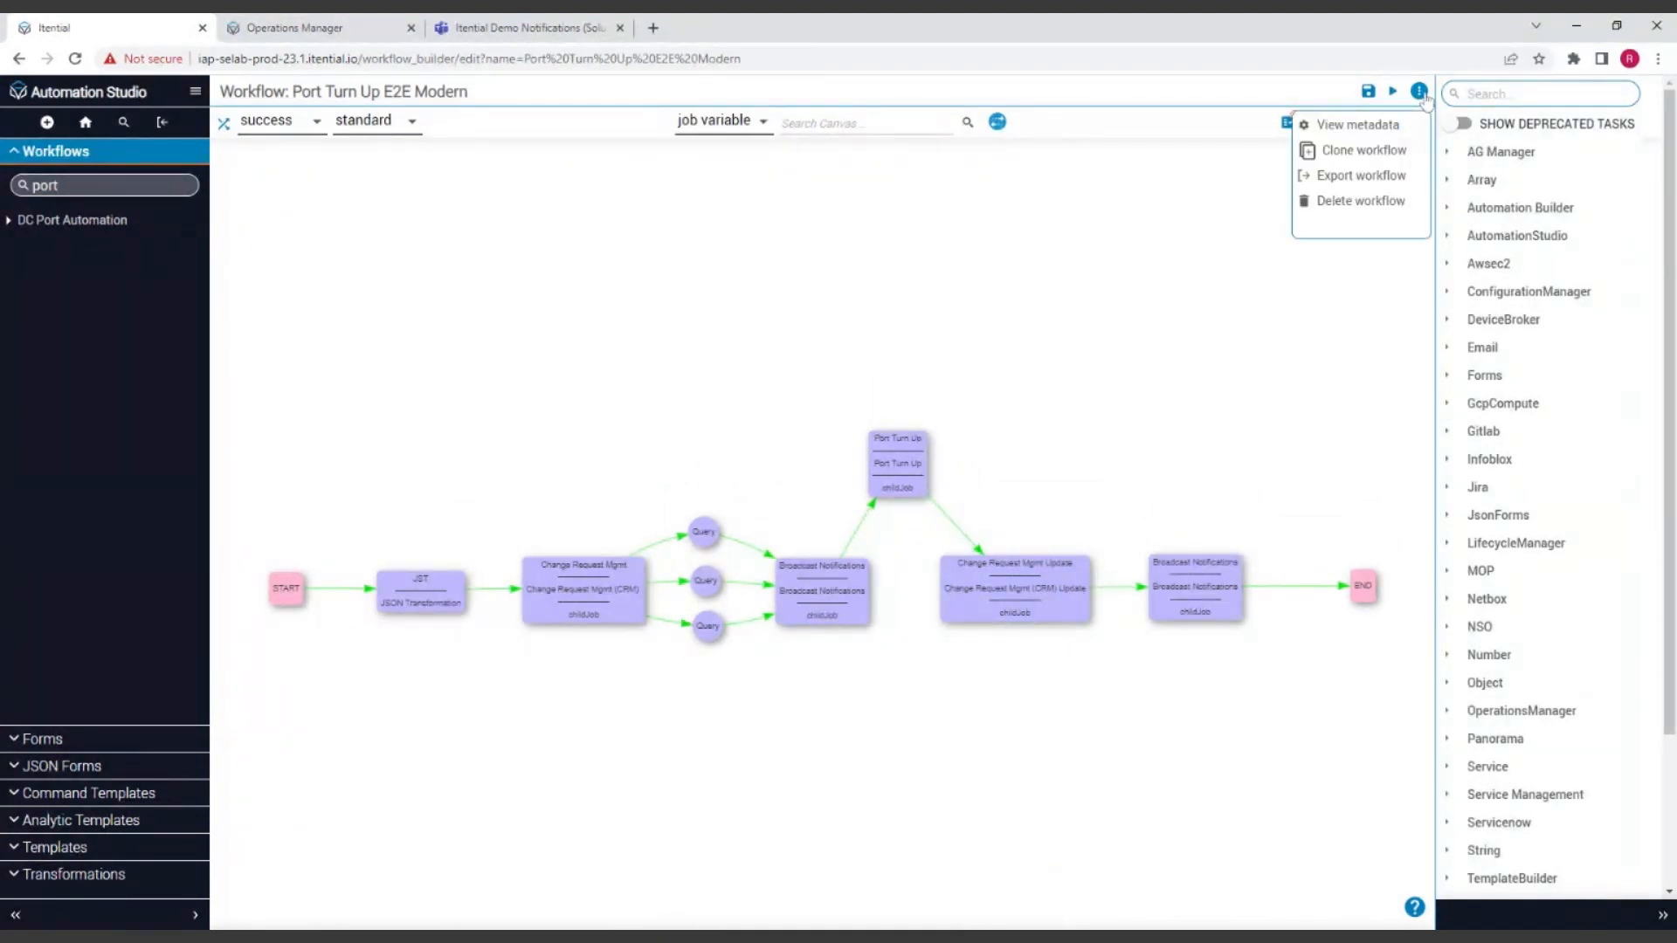
{"action": "left_click", "coordinate": [1419, 93]}
{"action": "left_click", "coordinate": [1358, 125]}
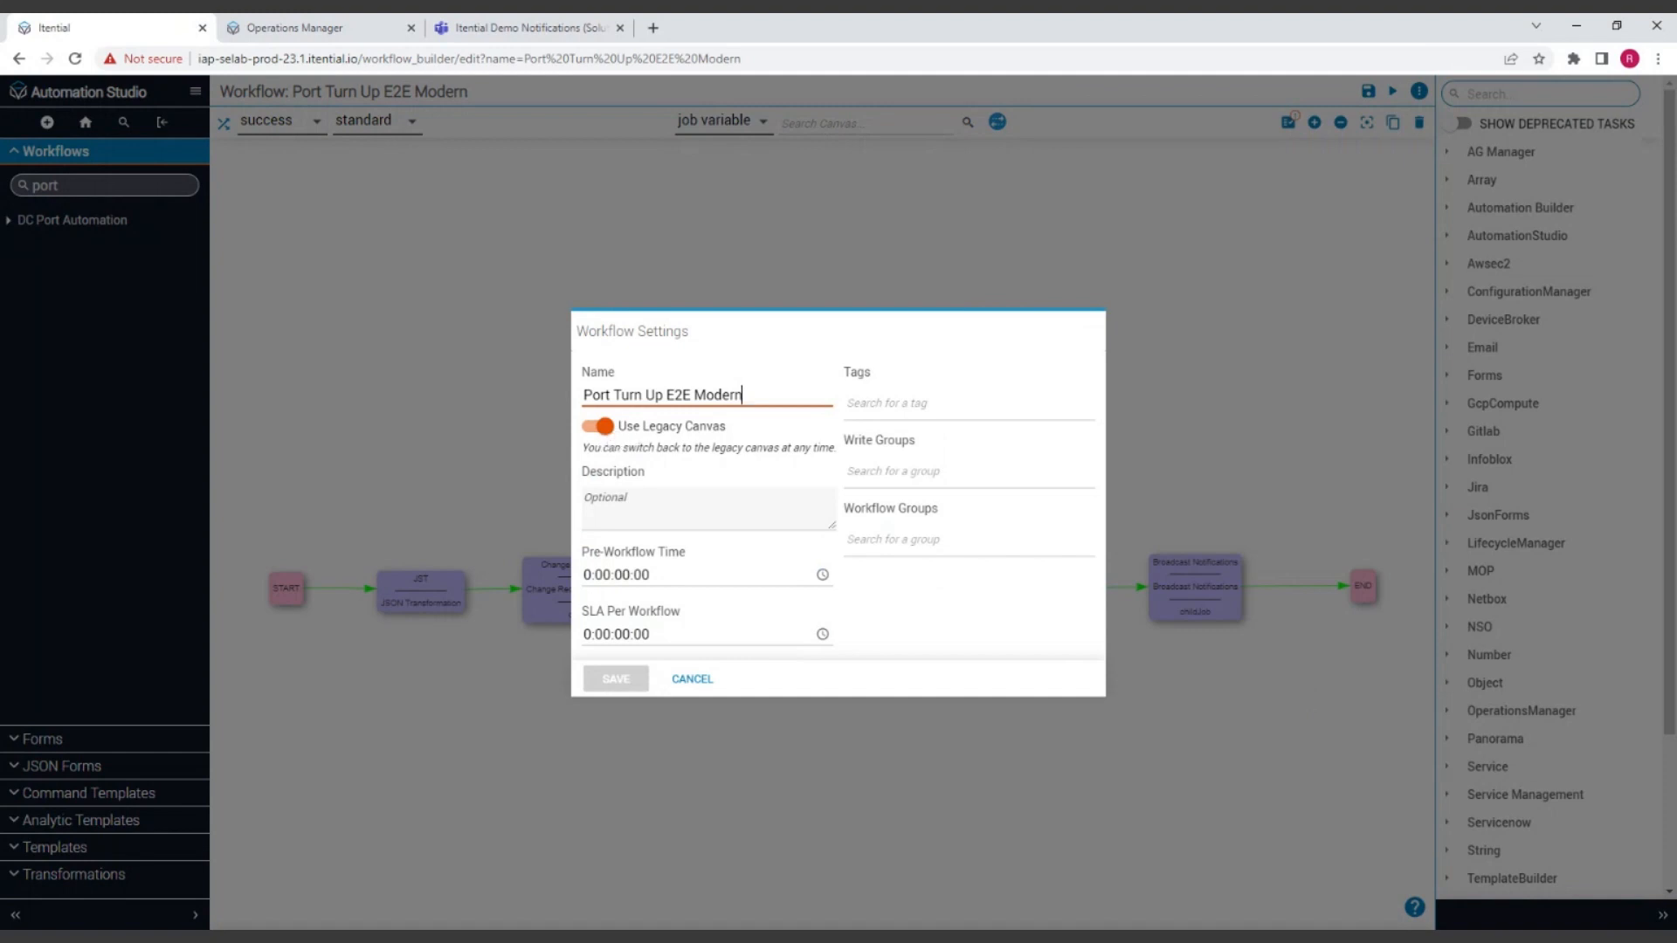
{"action": "left_click", "coordinate": [599, 426]}
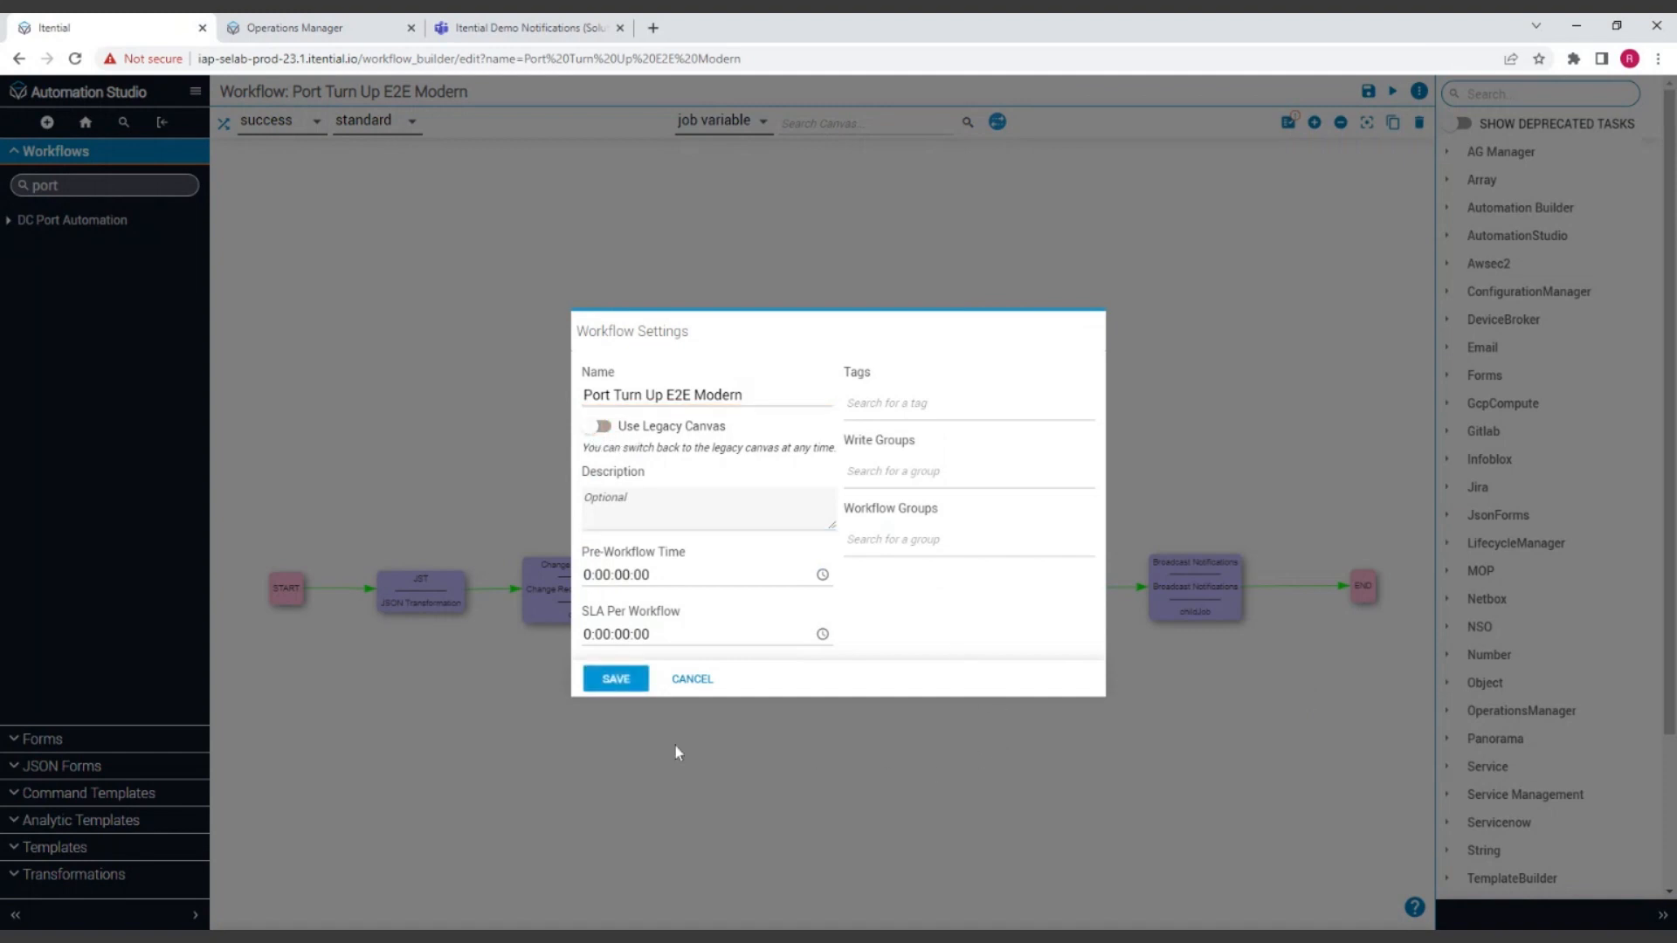
{"action": "left_click", "coordinate": [615, 679]}
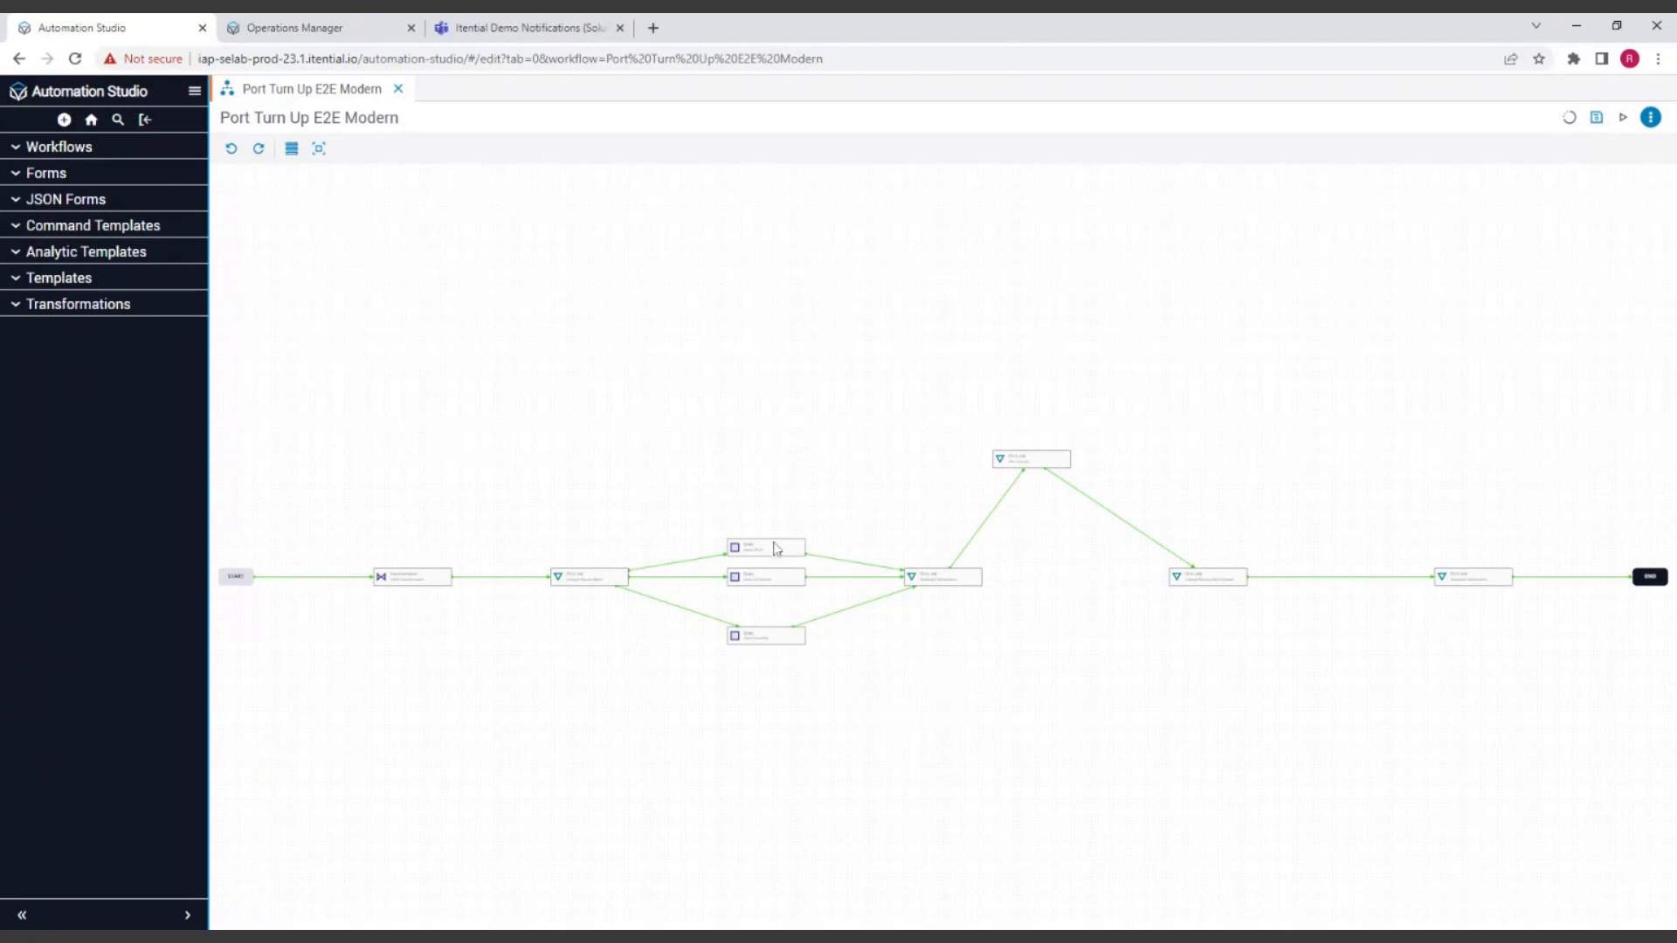
Step: Move the upper Query task slightly up and the Port Turn Up child job slightly right and down, and tighten the layout with Spread Tasks
{"action": "mouse_move", "coordinate": [769, 547]}
{"action": "left_mouse_down"}
{"action": "mouse_move", "coordinate": [766, 528]}
{"action": "mouse_move", "coordinate": [772, 542]}
{"action": "left_mouse_up"}
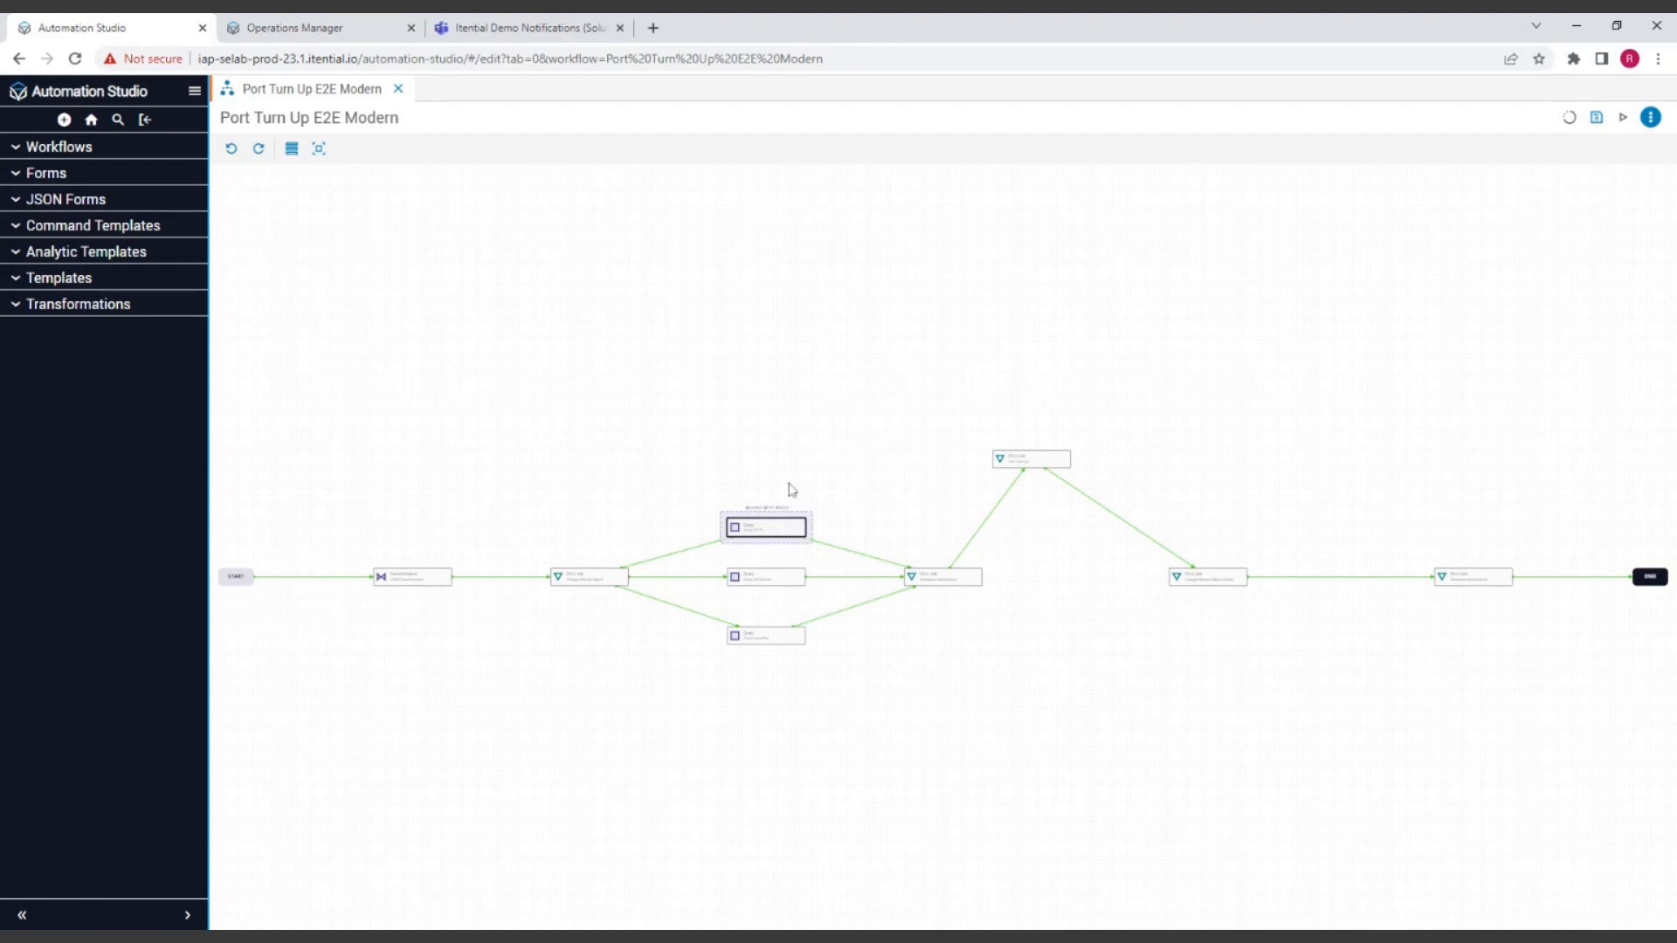
{"action": "left_click_drag", "start_coordinate": [1029, 470], "coordinate": [1071, 486]}
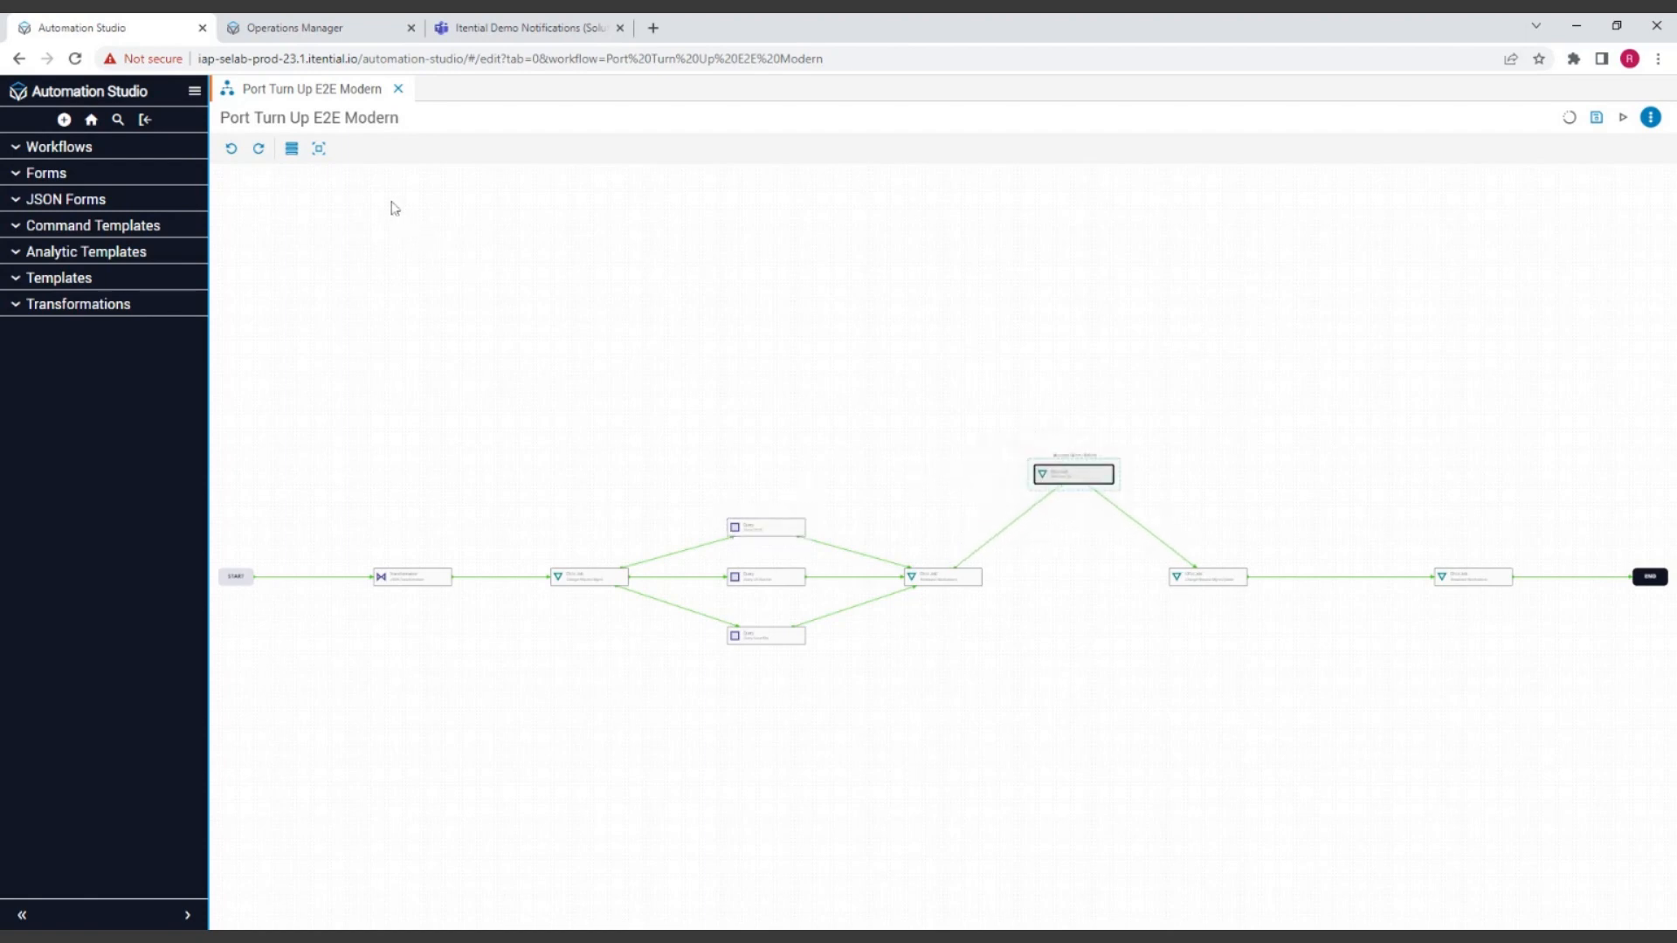
{"action": "left_click", "coordinate": [319, 148]}
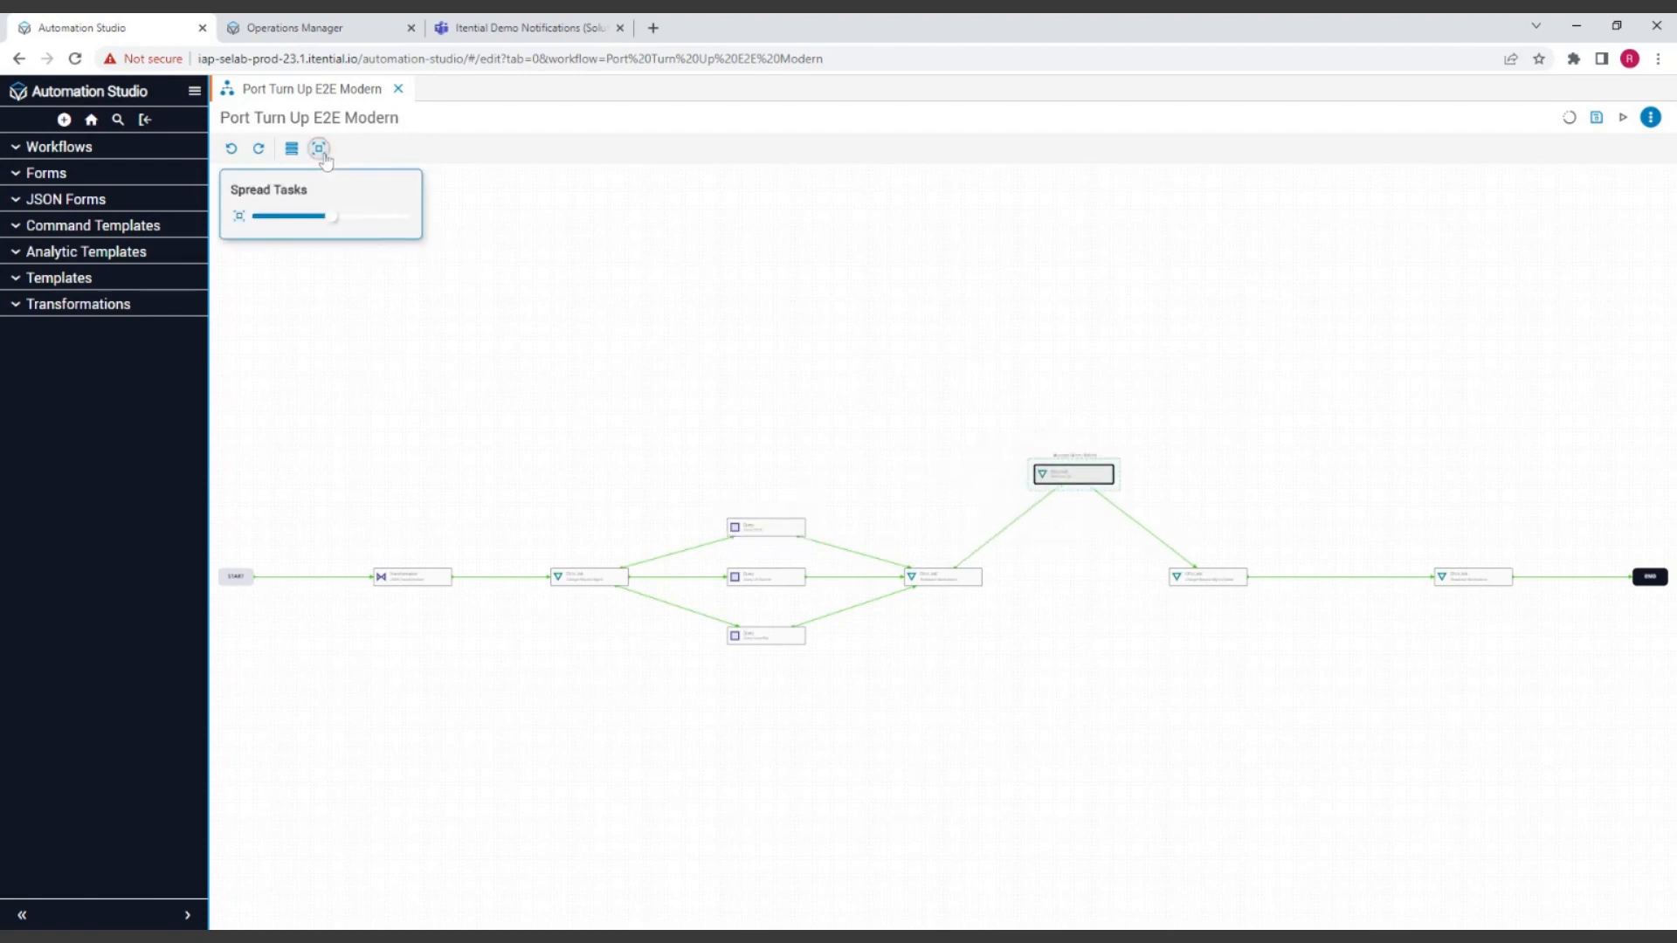
{"action": "left_click", "coordinate": [326, 216]}
{"action": "mouse_move", "coordinate": [326, 219]}
{"action": "left_mouse_down"}
{"action": "mouse_move", "coordinate": [306, 218]}
{"action": "mouse_move", "coordinate": [332, 217]}
{"action": "left_mouse_up"}
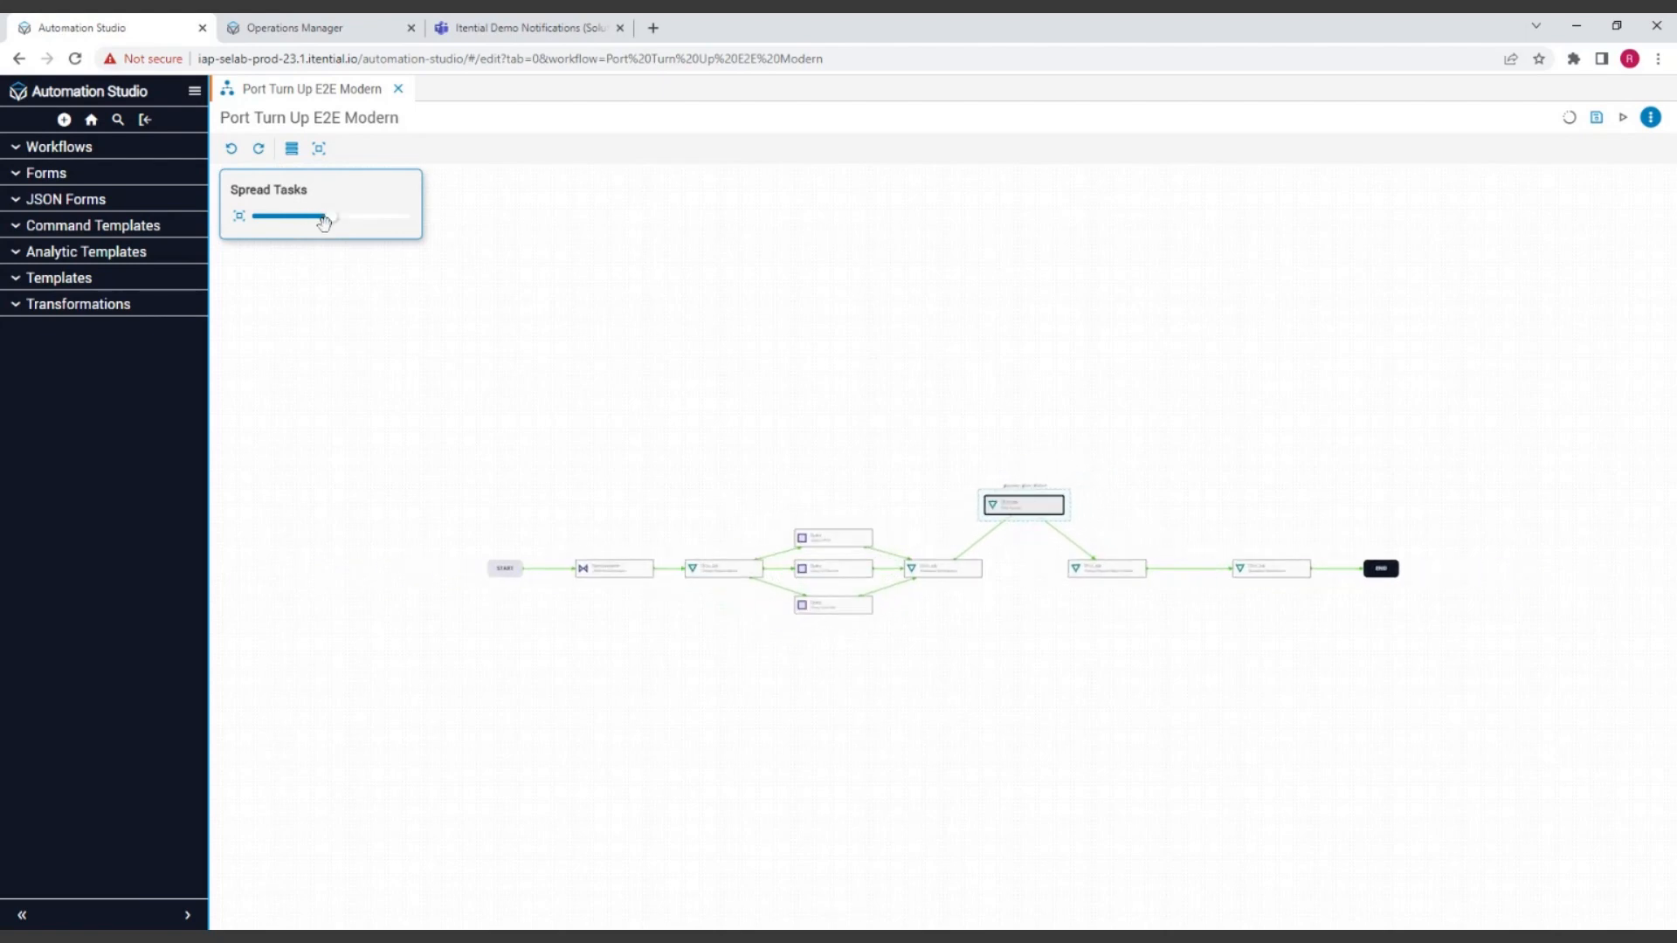
{"action": "left_click", "coordinate": [1224, 308]}
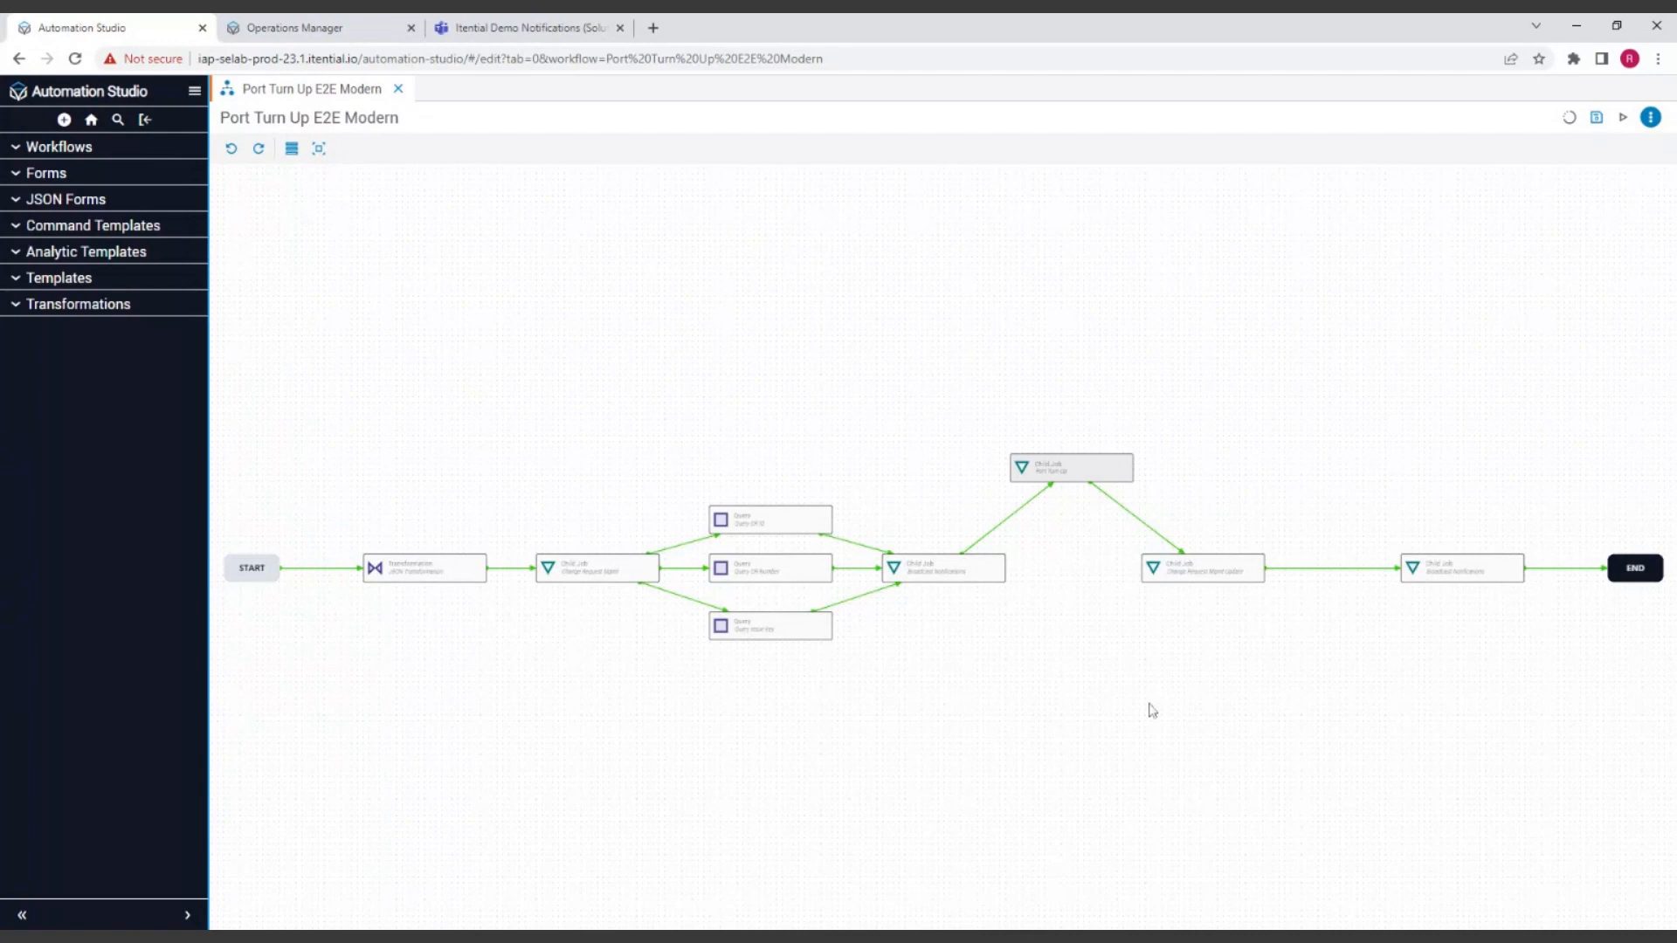
Step: In Operations Manager, clone the Port Turn Up E2E automation under the name "Port Turn Up E2E Modern"
{"action": "left_click", "coordinate": [761, 578]}
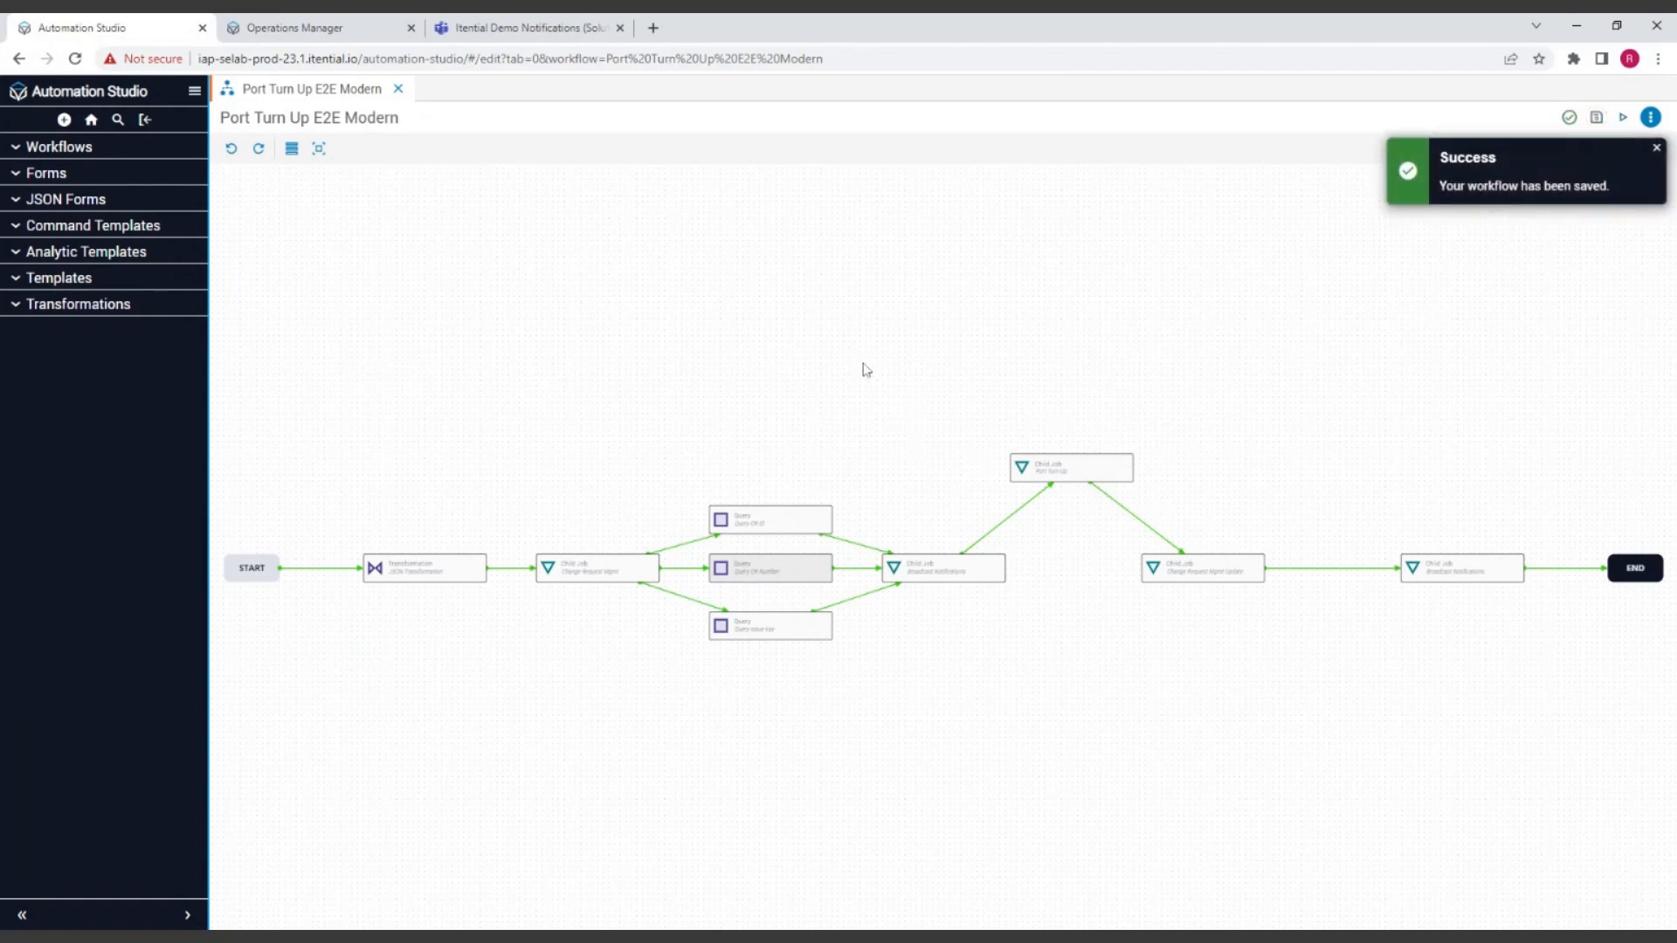
{"action": "left_click", "coordinate": [318, 31]}
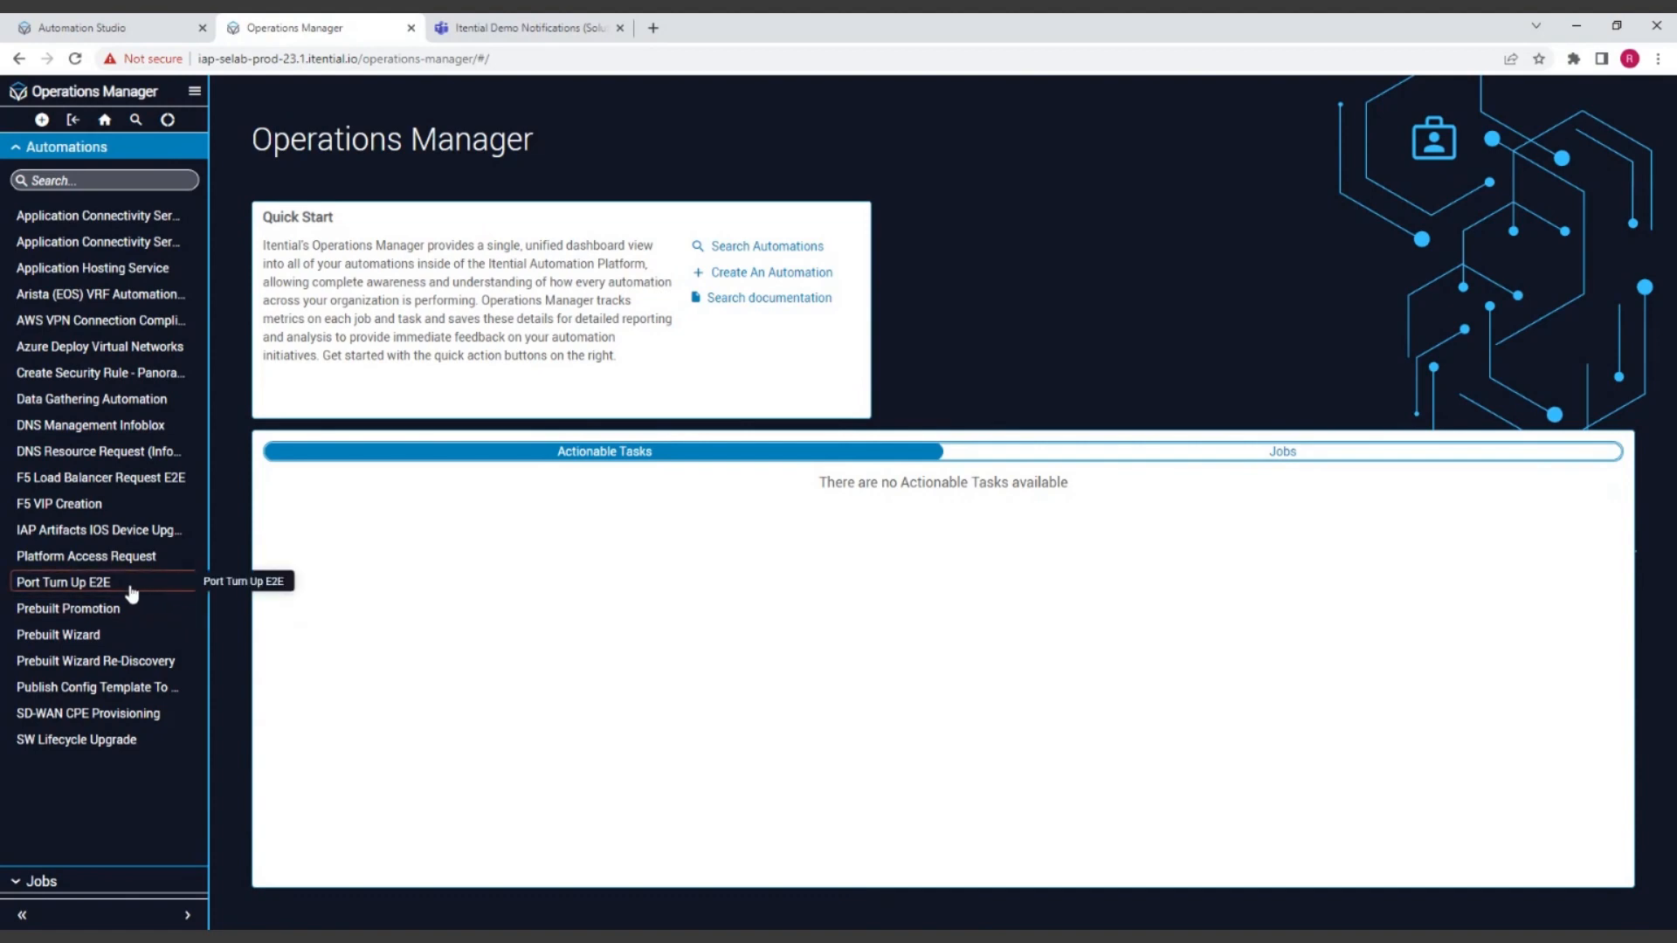
{"action": "left_click", "coordinate": [89, 590]}
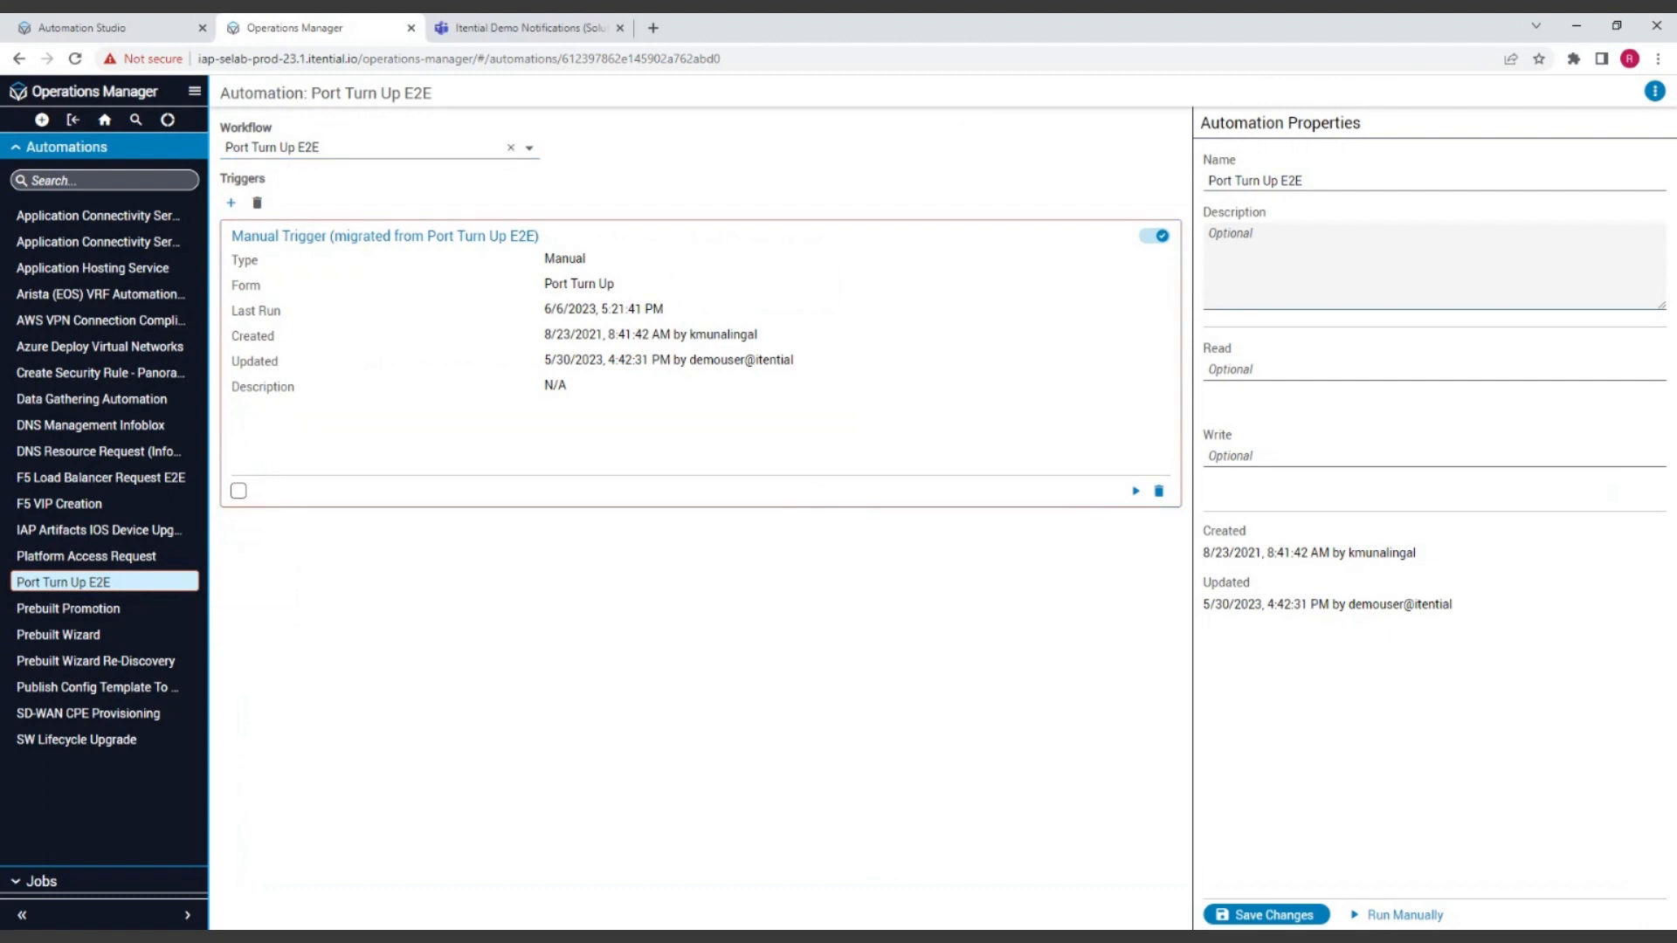
{"action": "left_click", "coordinate": [1655, 91]}
{"action": "left_click", "coordinate": [1617, 128]}
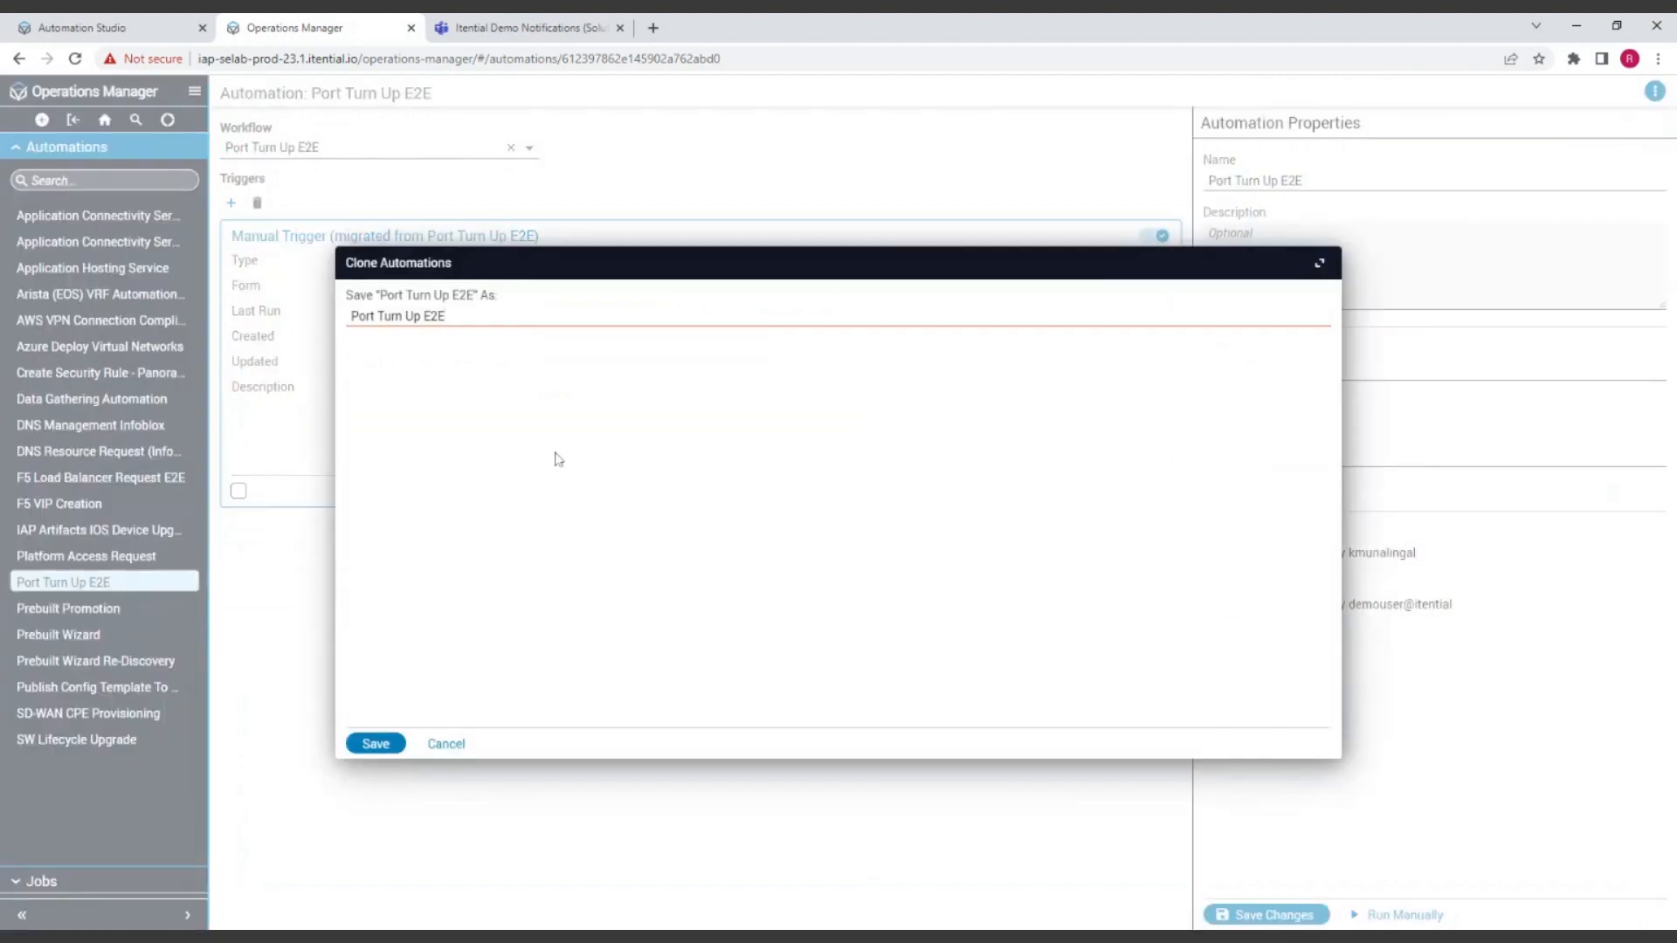
{"action": "left_click", "coordinate": [463, 318]}
{"action": "left_click", "coordinate": [402, 745]}
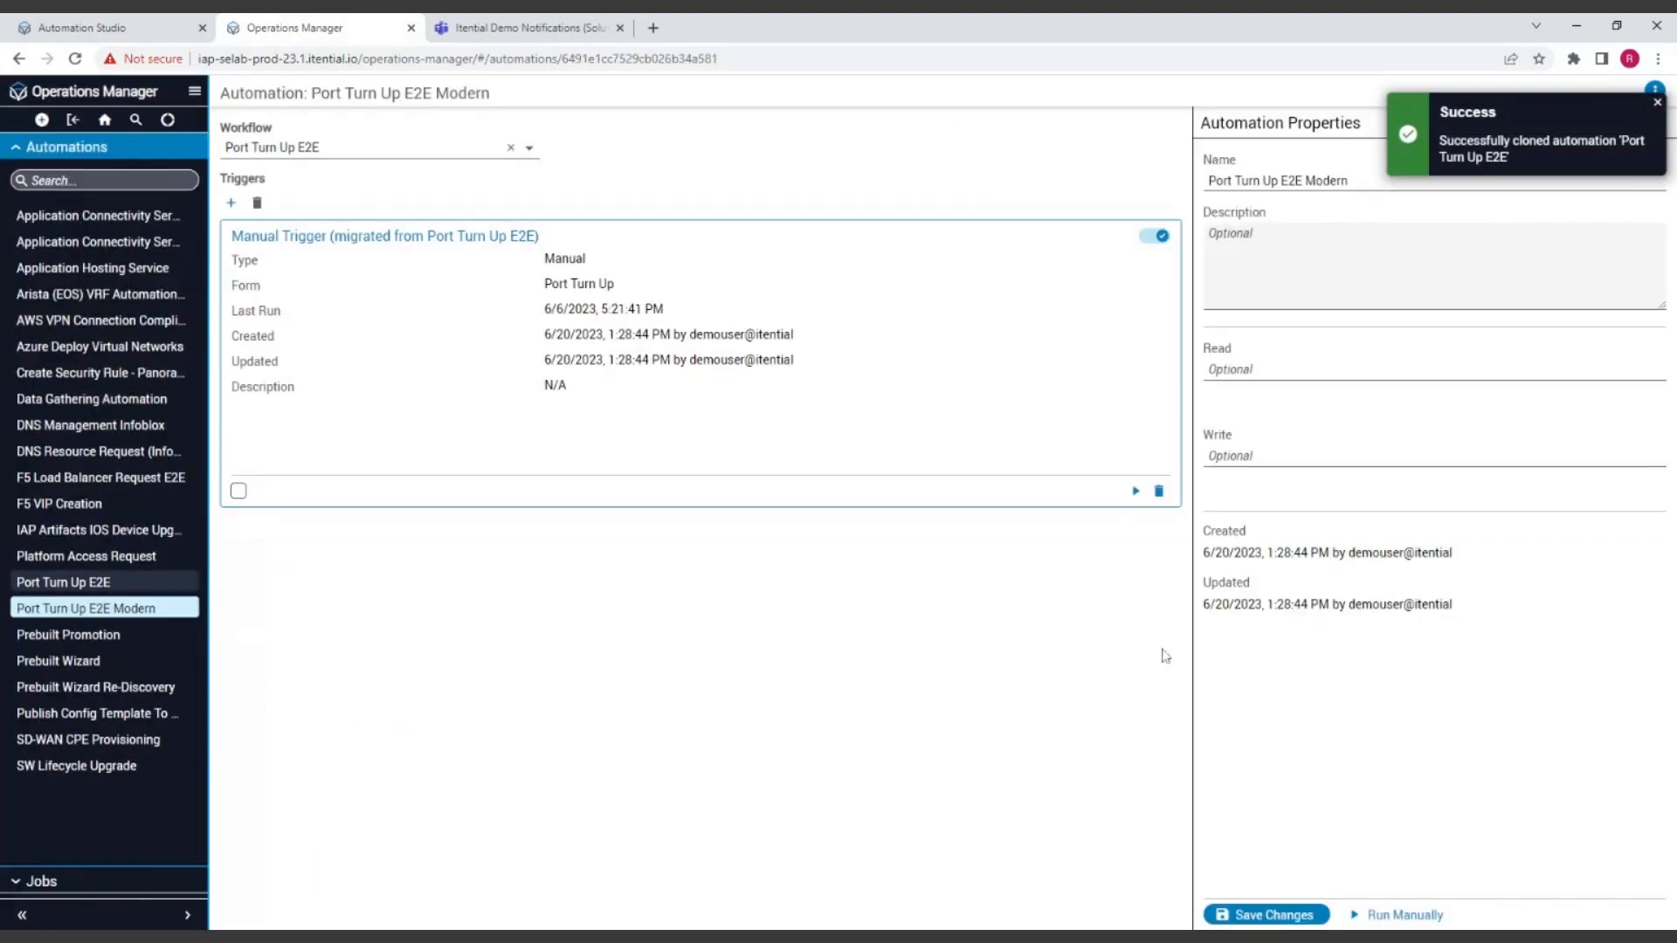
Step: Assign the Port Turn Up E2E Modern workflow to the cloned automation and save the changes
{"action": "left_click", "coordinate": [340, 154]}
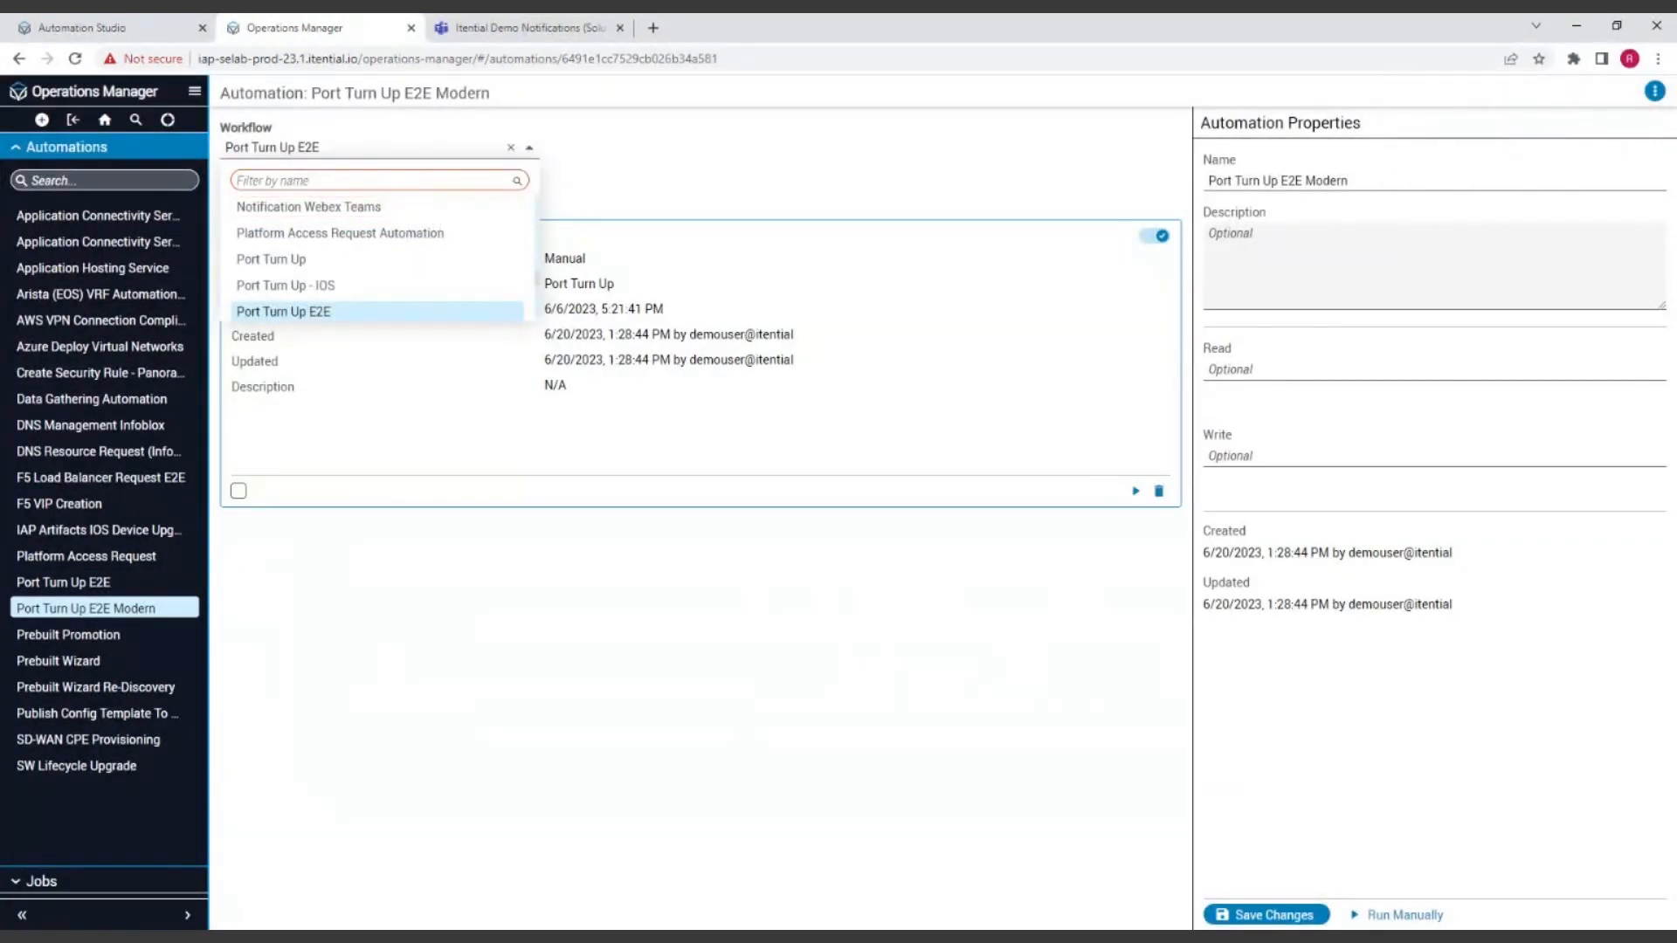
{"action": "type", "text": "port"}
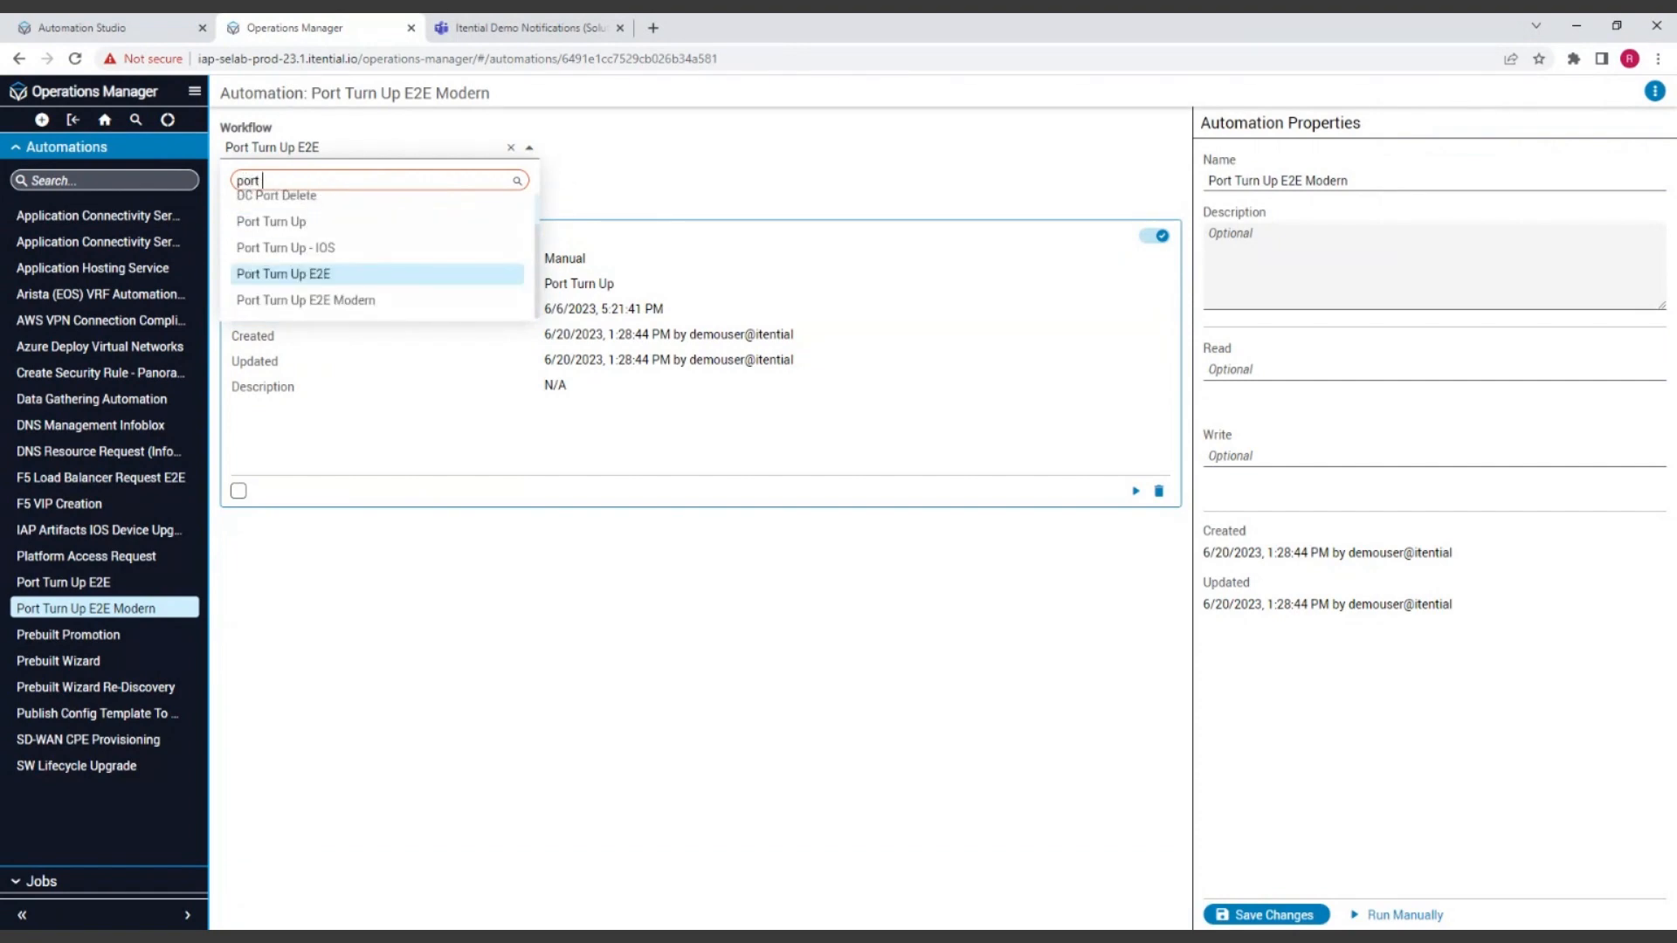
{"action": "left_click", "coordinate": [349, 302]}
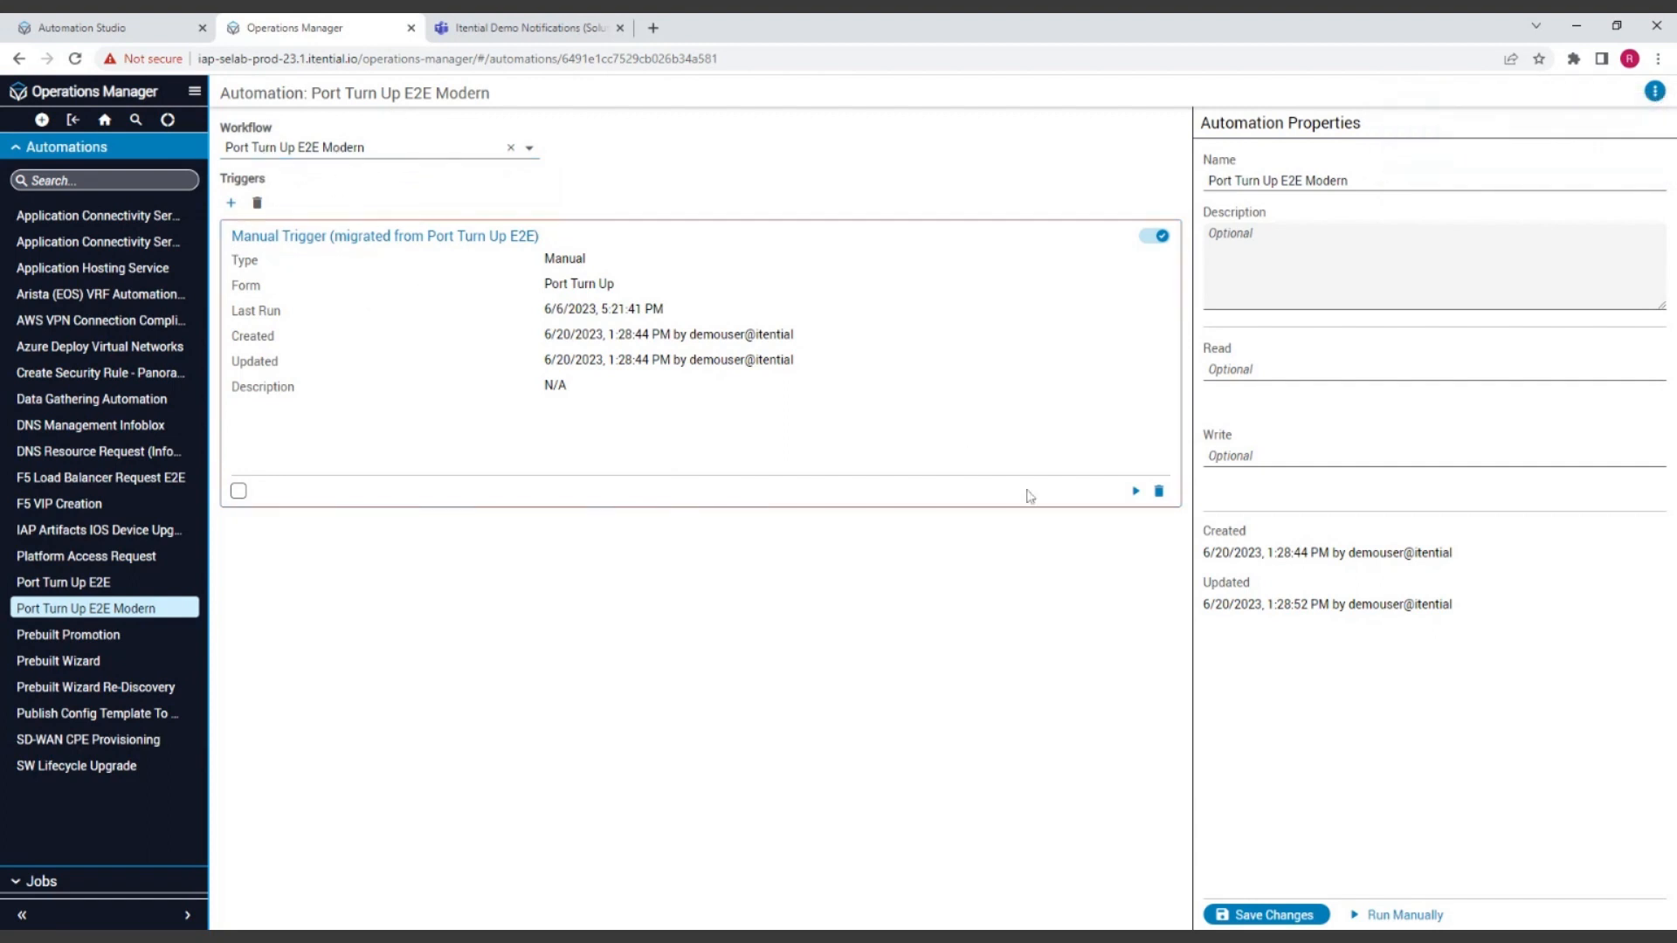
{"action": "left_click", "coordinate": [1273, 917]}
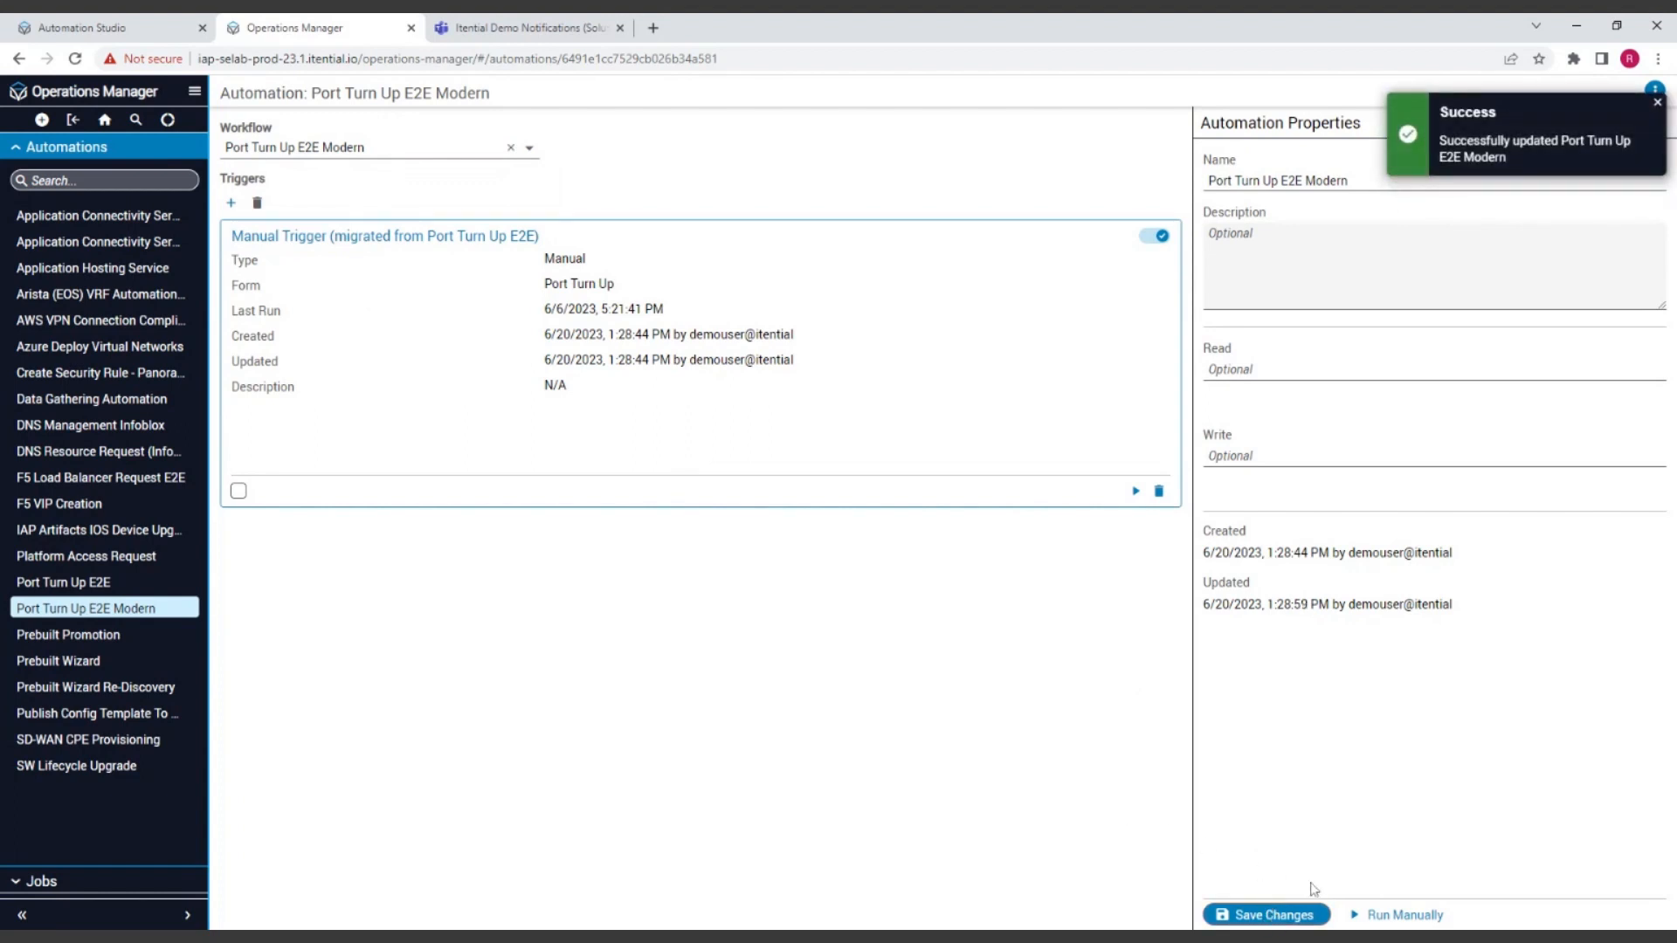
Step: Edit the interface description in the run form and run the Port Turn Up E2E Modern automation manually for device IOS-CSR-AWS-1
{"action": "left_click", "coordinate": [1433, 914]}
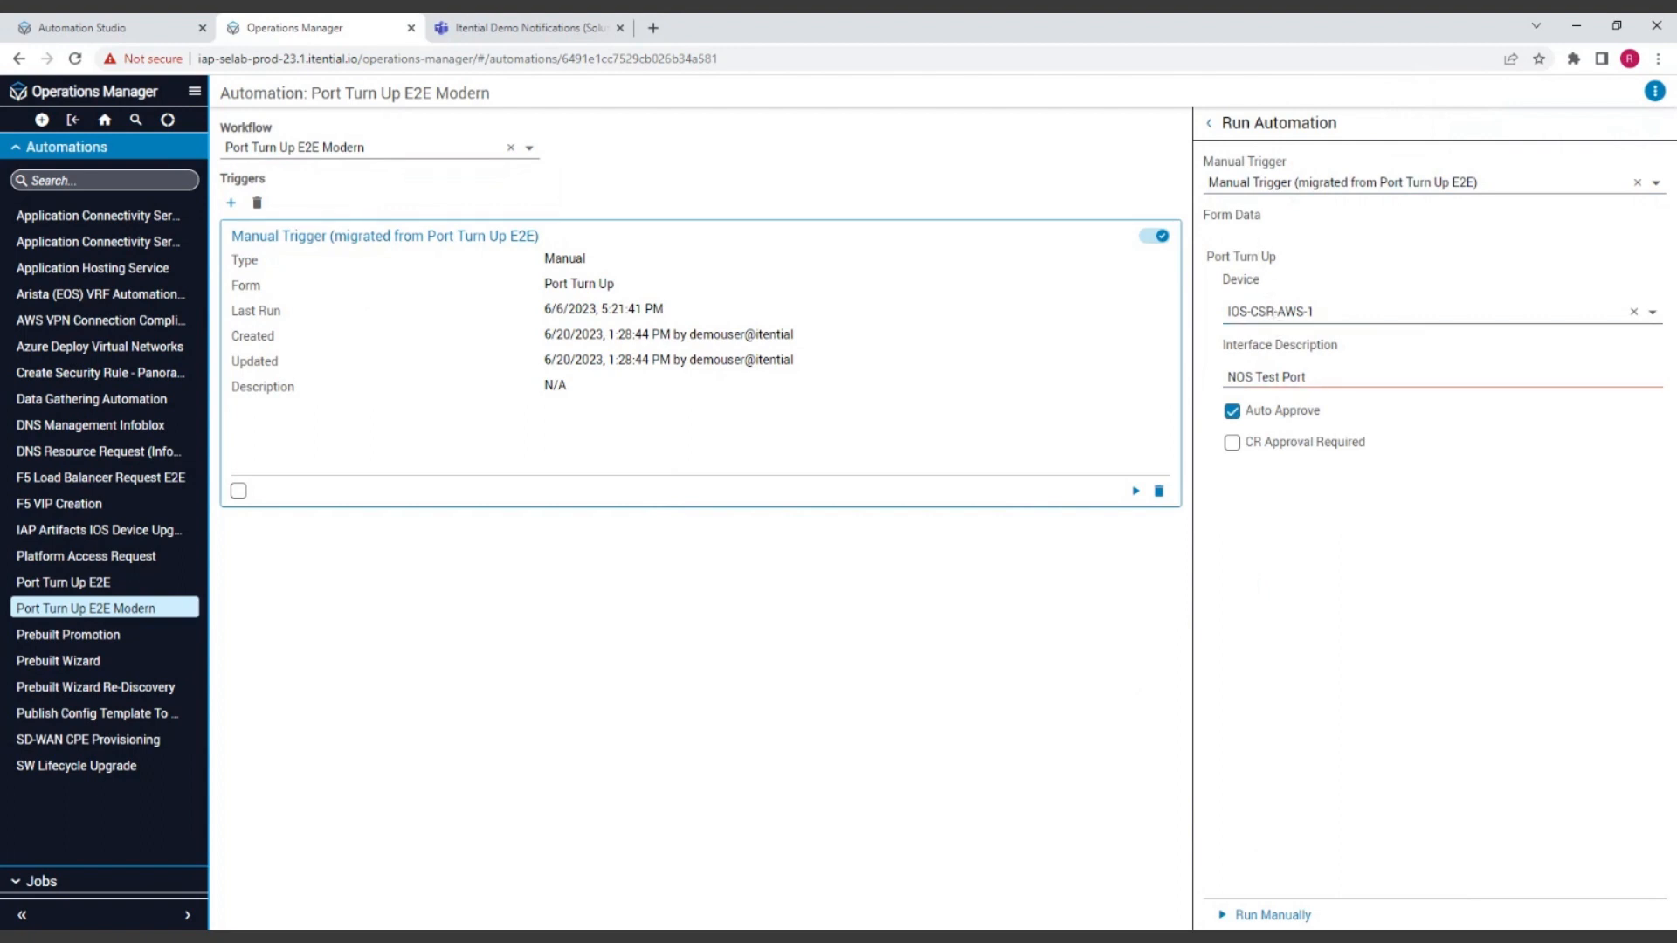
{"action": "key", "text": "BackSpace"}
{"action": "key", "text": "BackSpace"}
{"action": "type", "text": "W"}
{"action": "left_click", "coordinate": [1310, 914]}
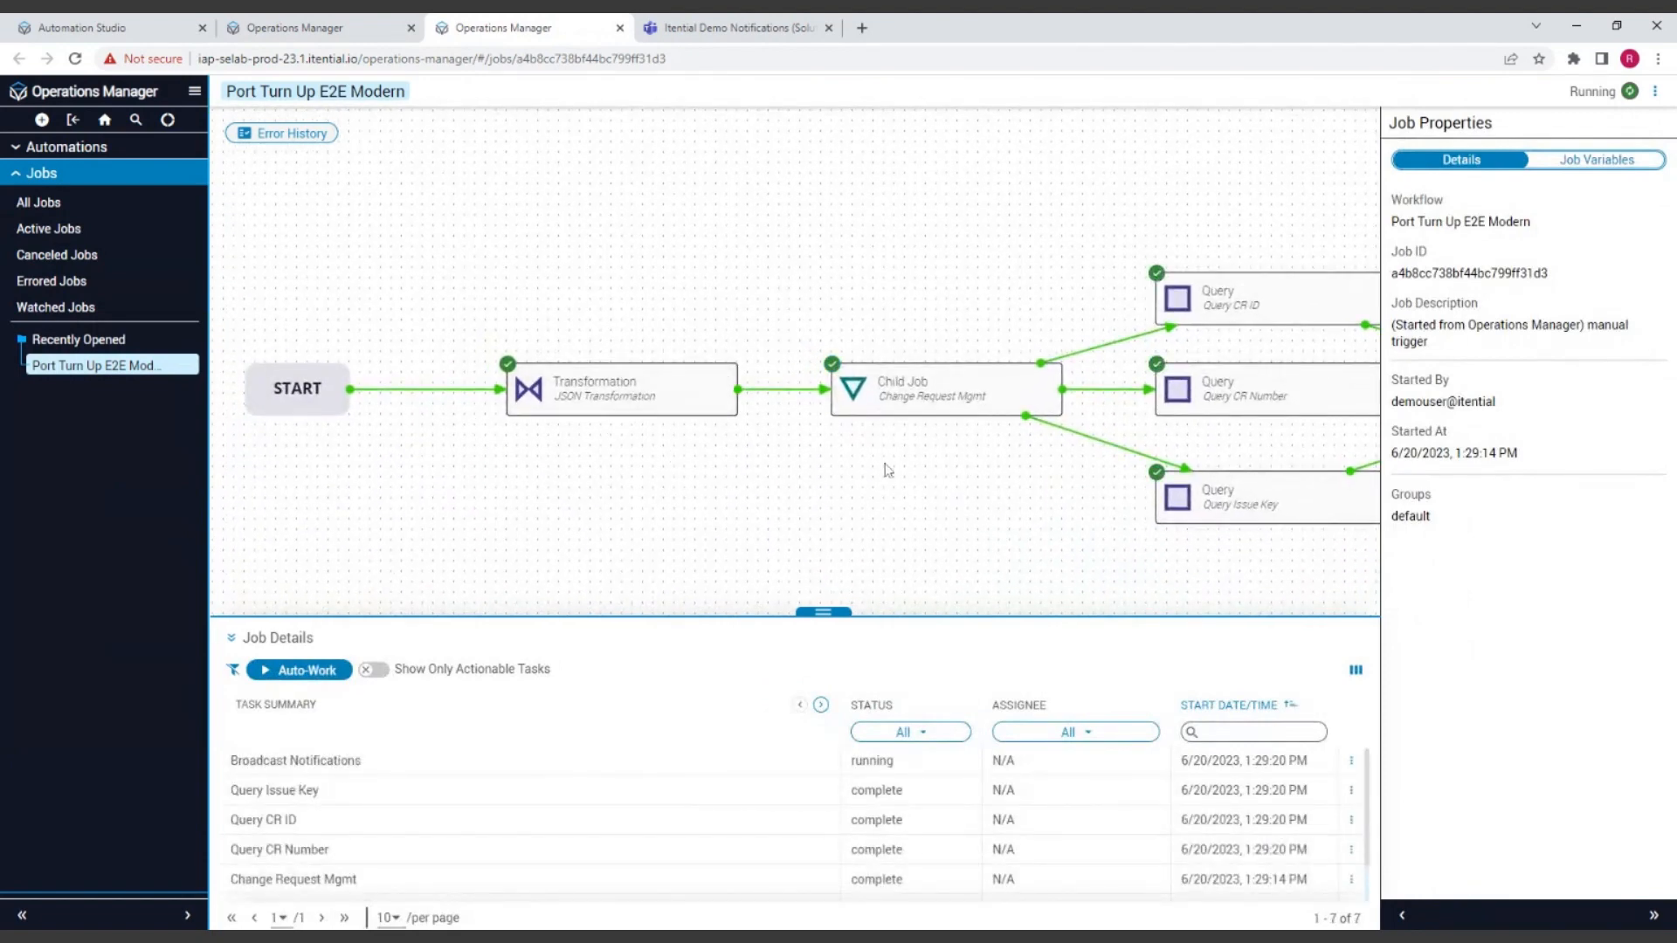
Step: Follow the running job's progress across the canvas from the Transformation task through Port Turn Up to Change Request Mgmt Update
{"action": "left_click_drag", "start_coordinate": [887, 468], "coordinate": [817, 466]}
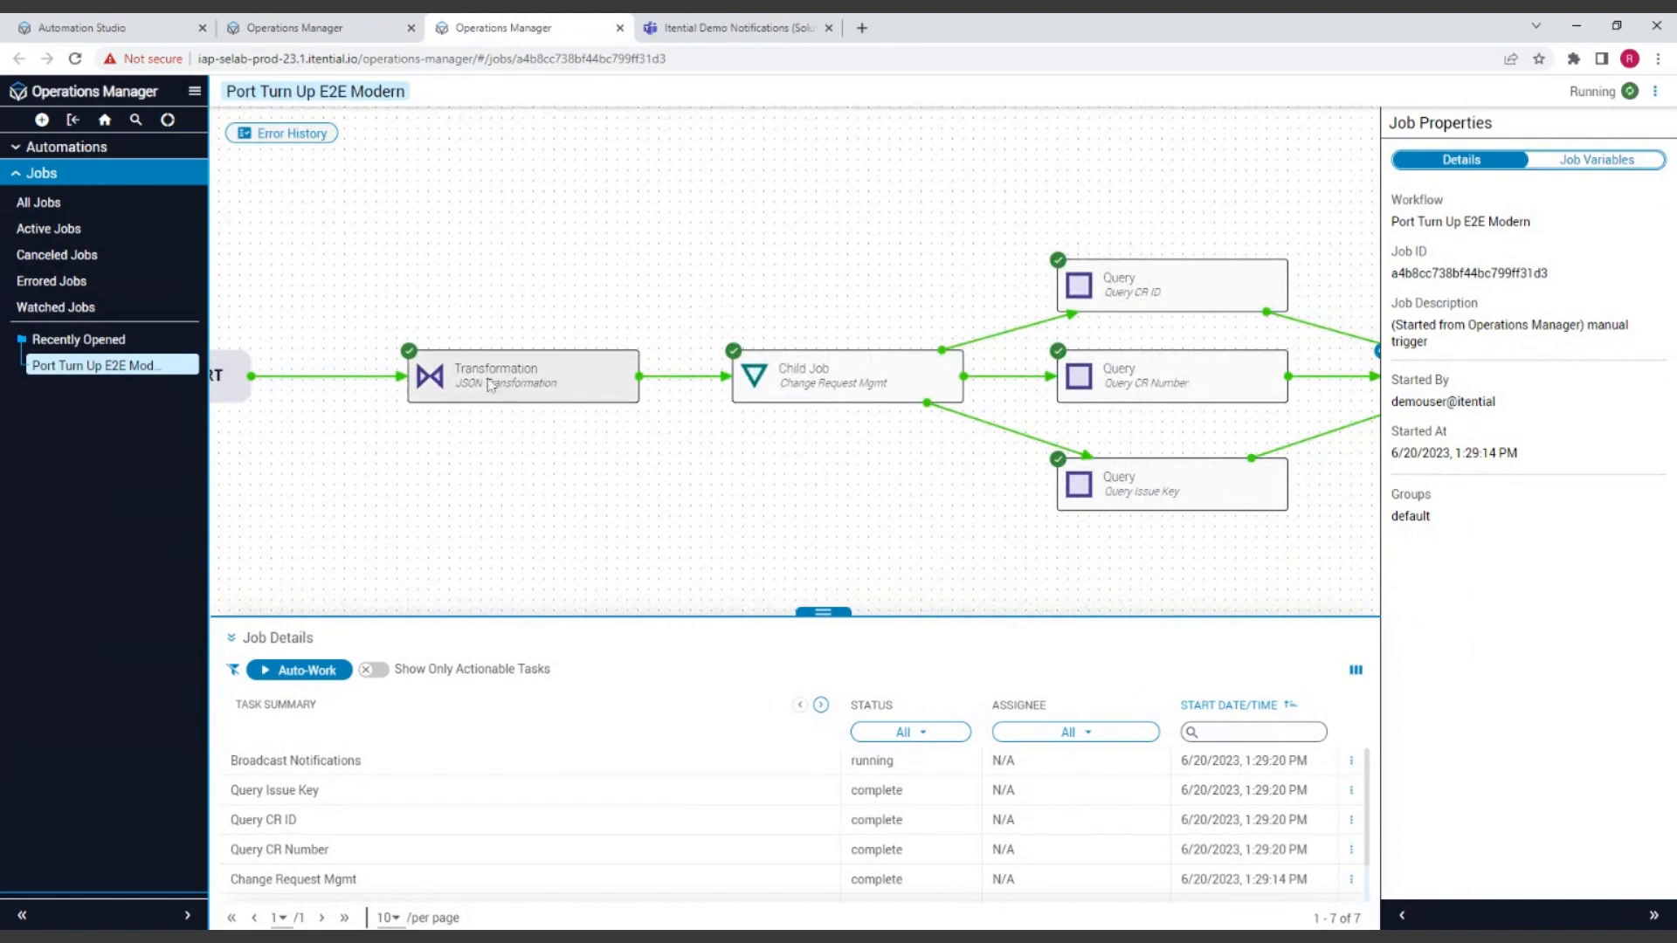
{"action": "left_click_drag", "start_coordinate": [946, 504], "coordinate": [516, 505]}
{"action": "left_click_drag", "start_coordinate": [1217, 461], "coordinate": [972, 565]}
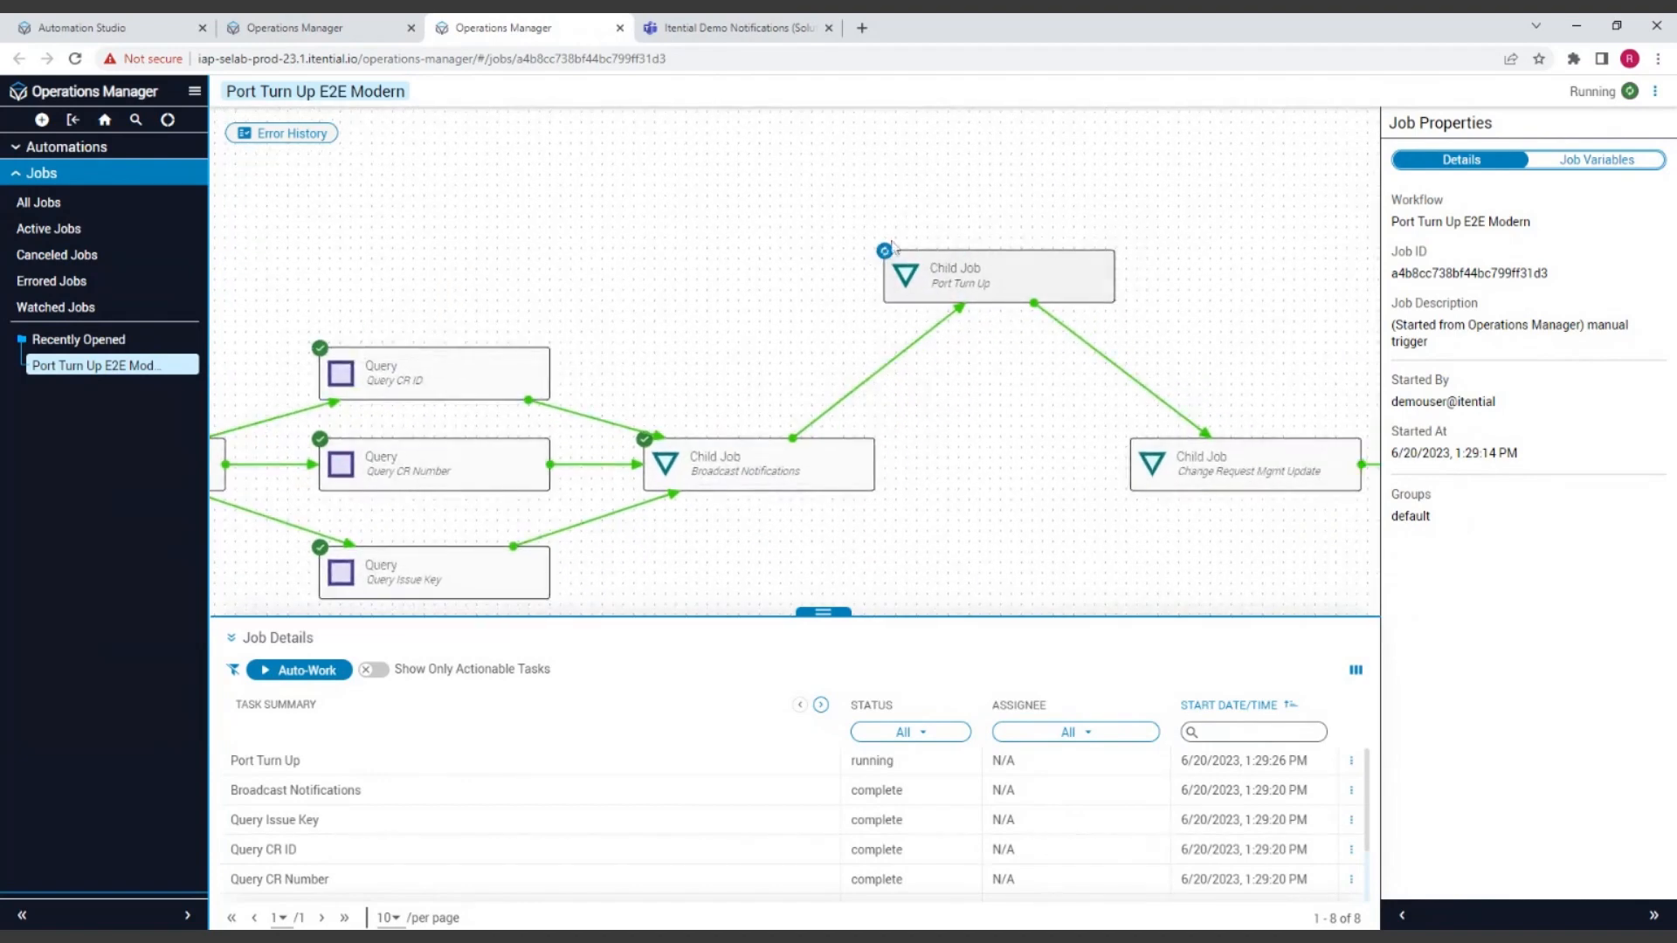
{"action": "left_click_drag", "start_coordinate": [1001, 438], "coordinate": [933, 409]}
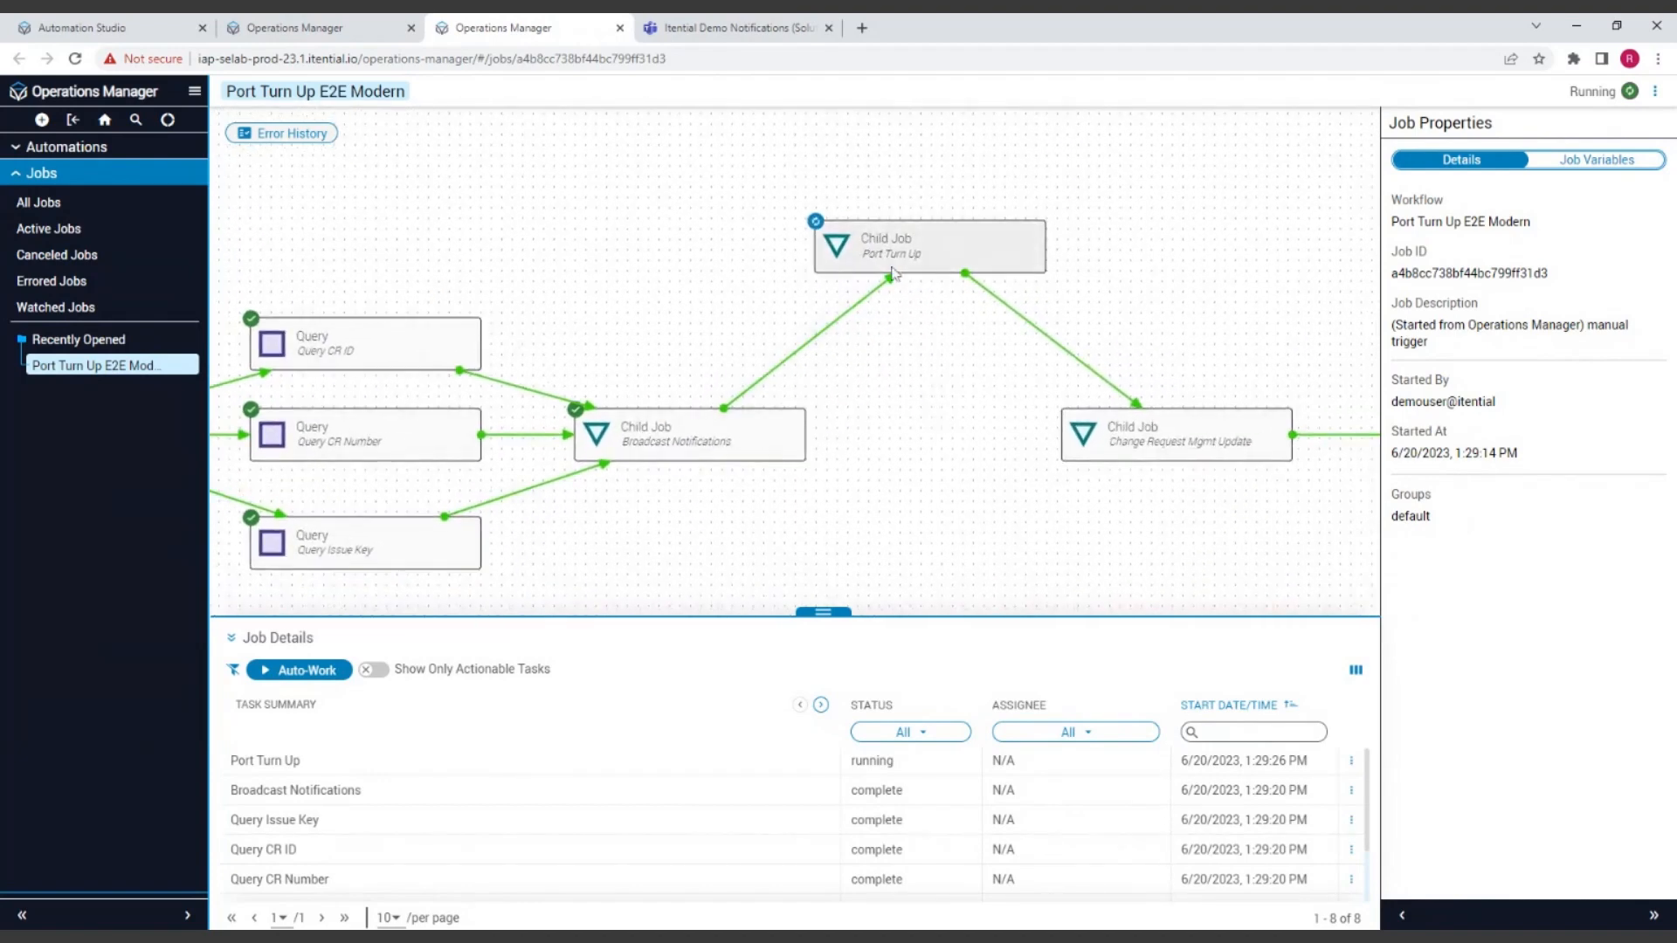
{"action": "left_click_drag", "start_coordinate": [991, 541], "coordinate": [772, 508]}
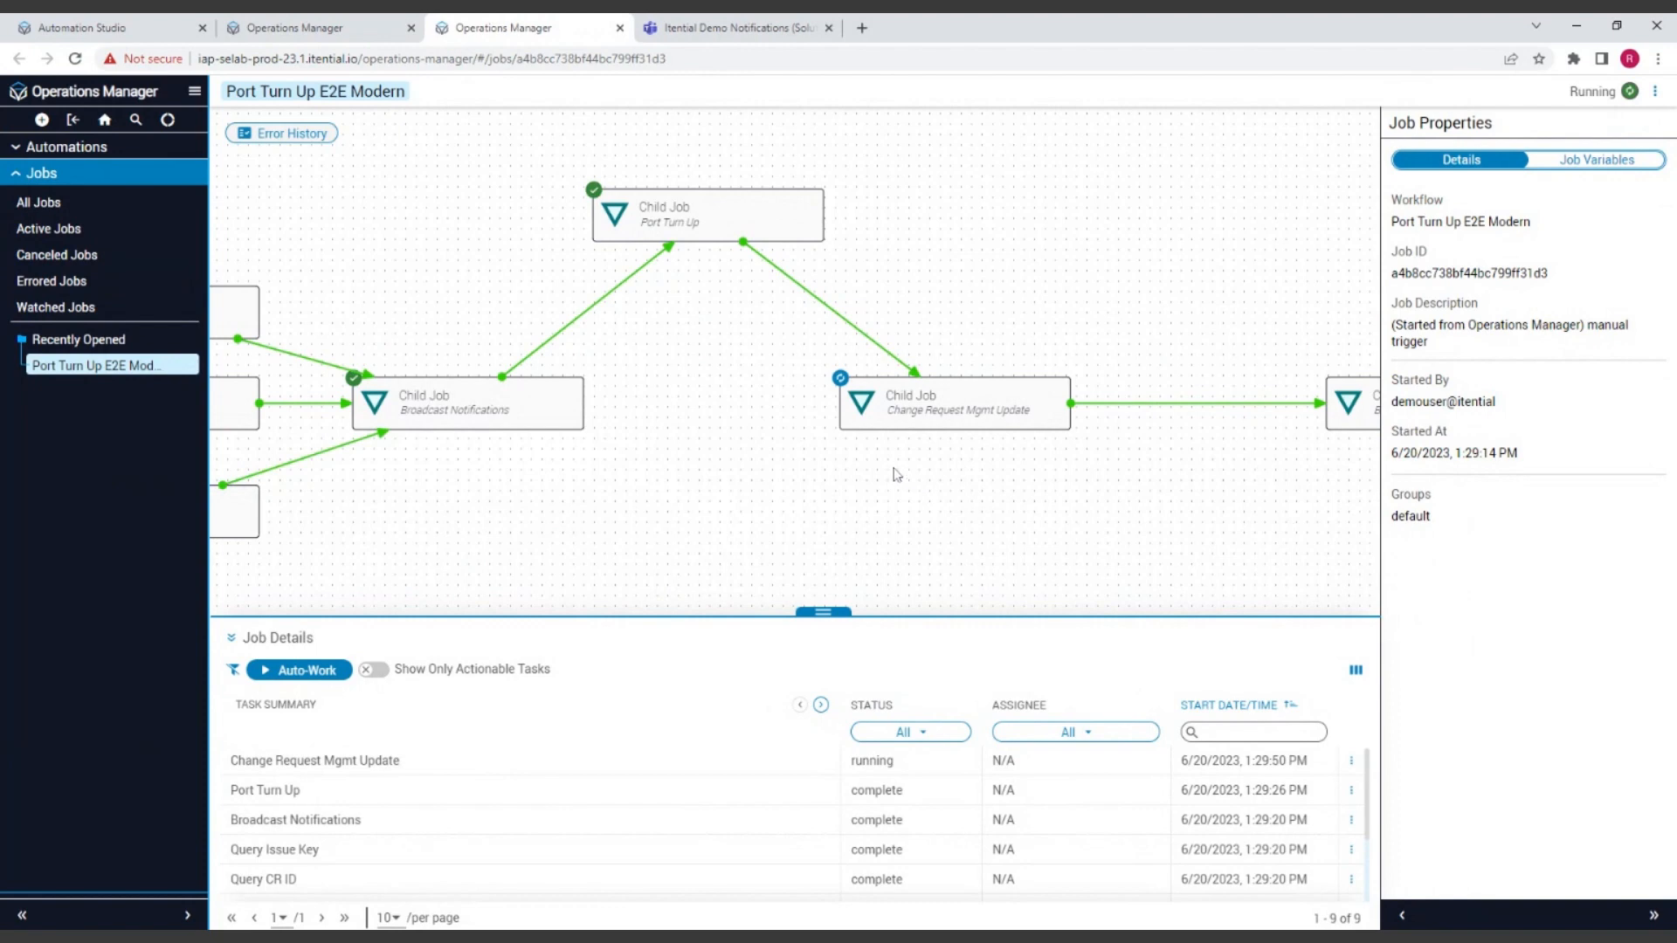
Step: Open the Port Turn Up child job, reload the page, sign in again with the saved credentials and examine its legacy canvas
{"action": "right_click", "coordinate": [704, 218]}
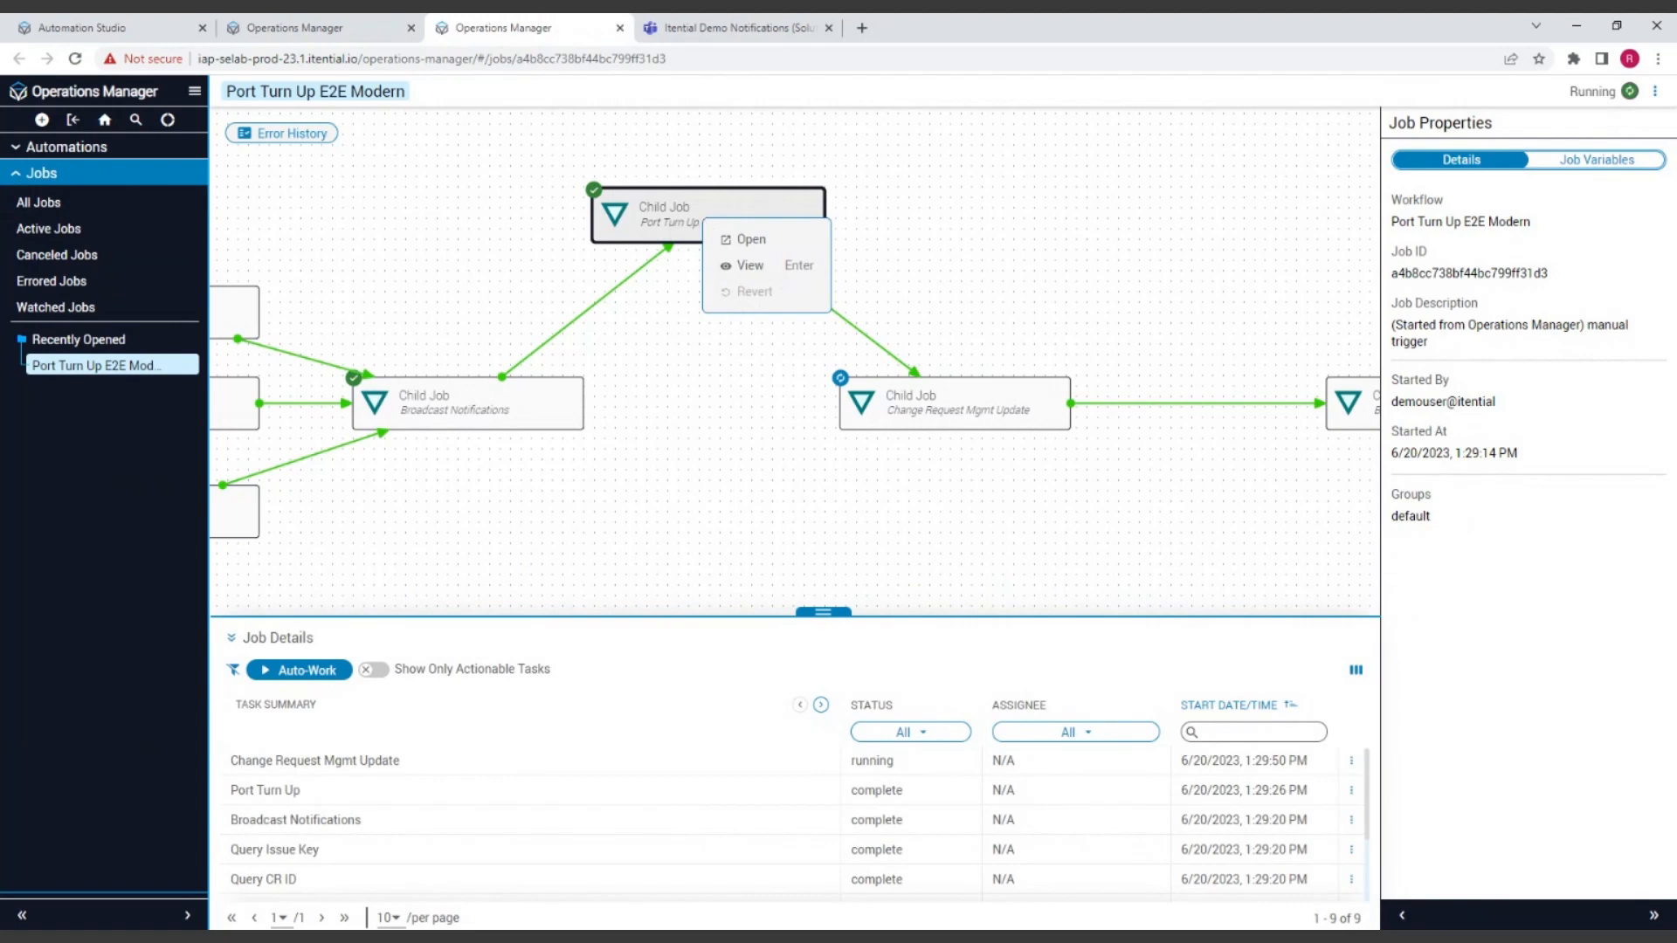
{"action": "left_click", "coordinate": [685, 286]}
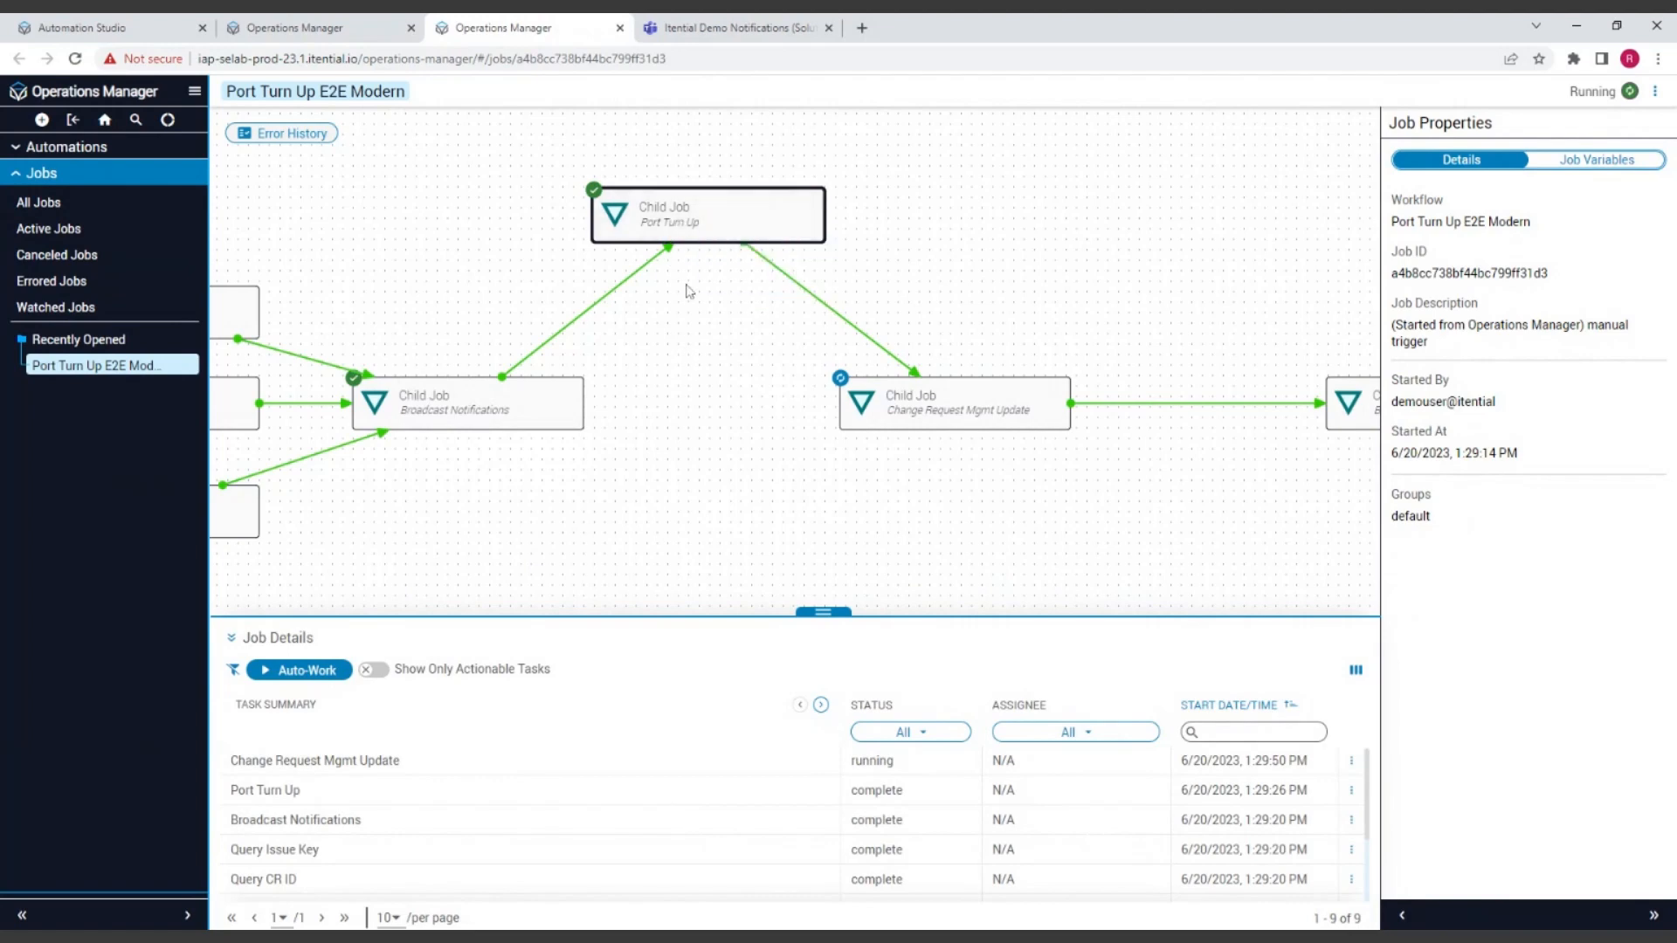
{"action": "right_click", "coordinate": [695, 220]}
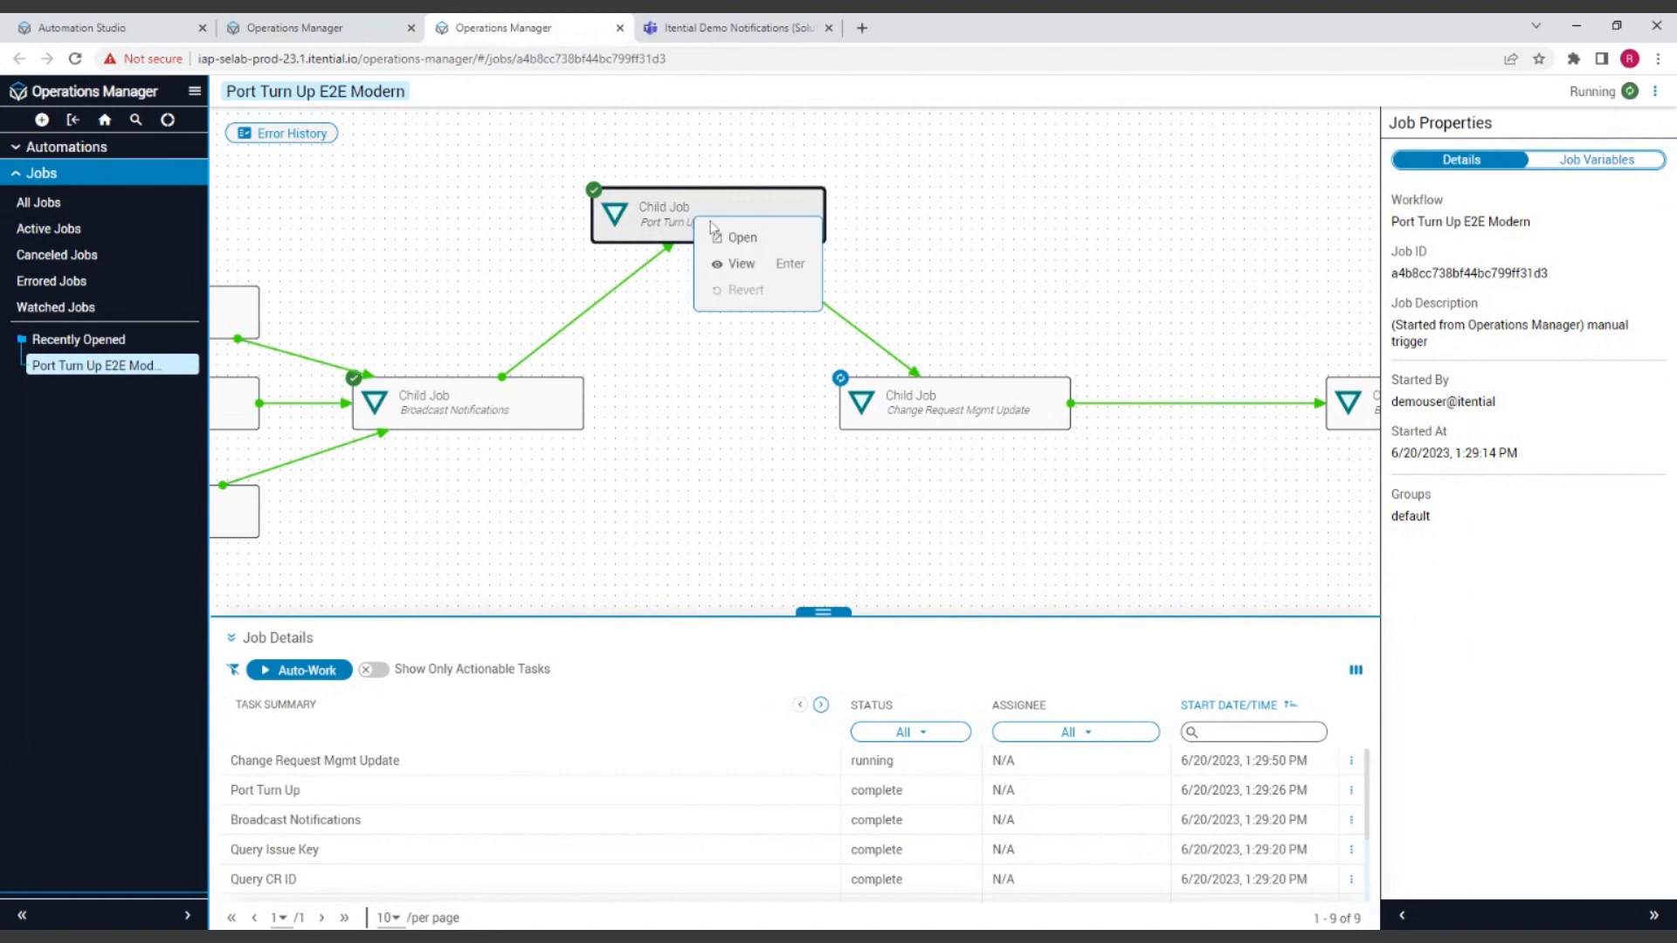
{"action": "left_click", "coordinate": [755, 249]}
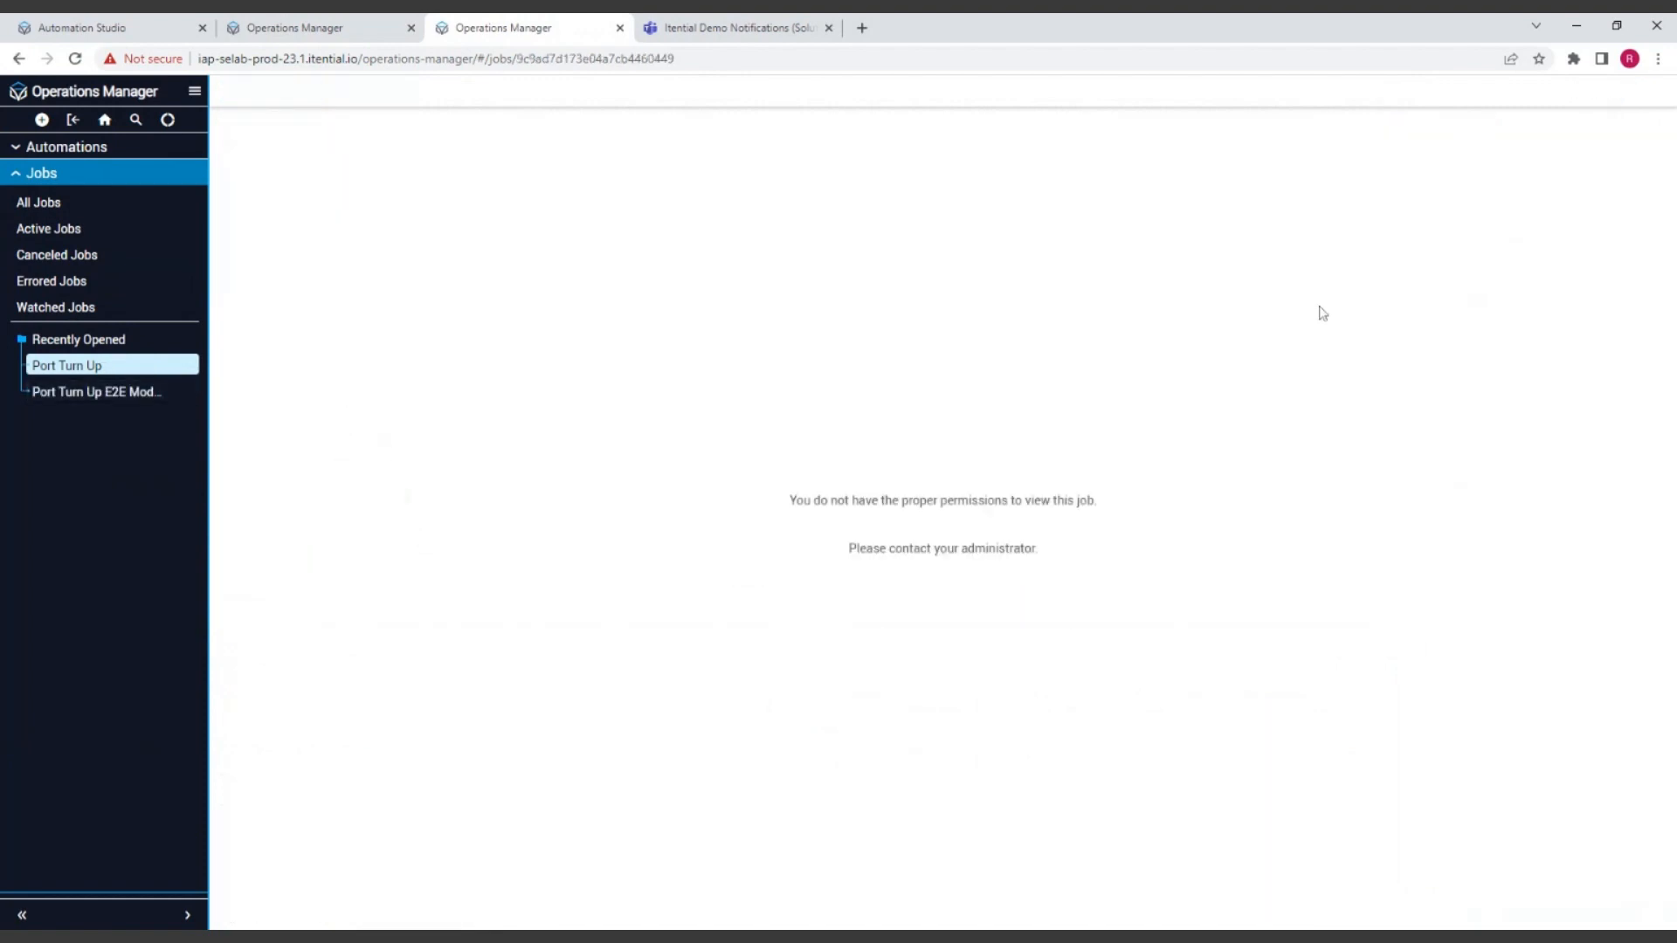
{"action": "left_click", "coordinate": [75, 59]}
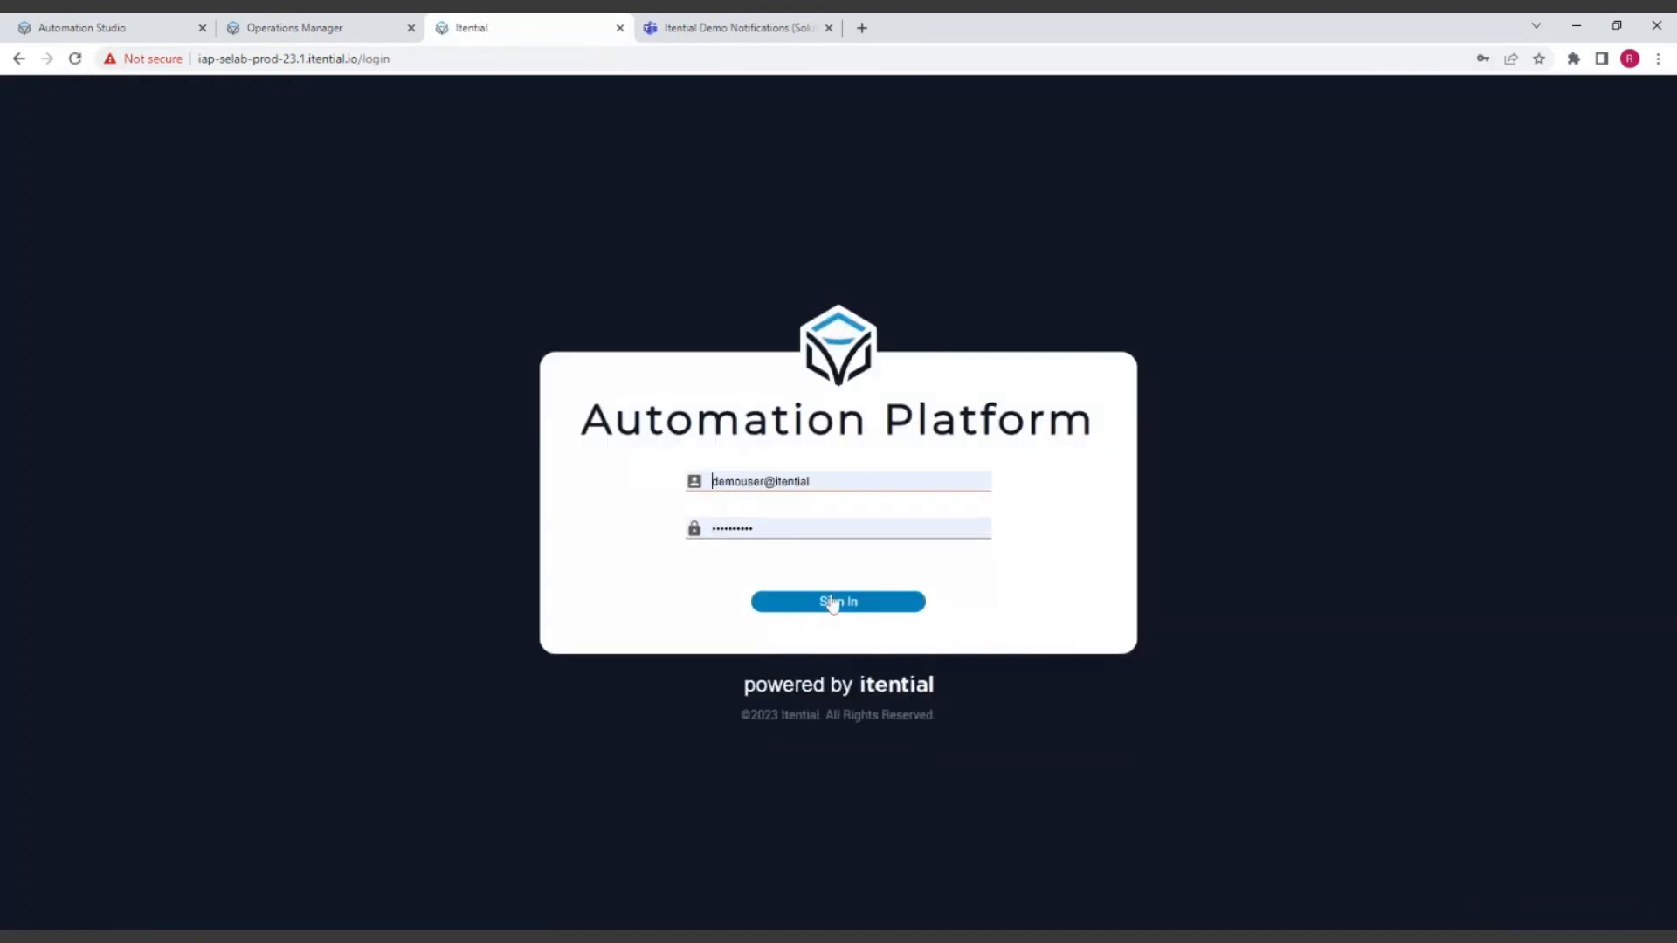
{"action": "left_click", "coordinate": [831, 605]}
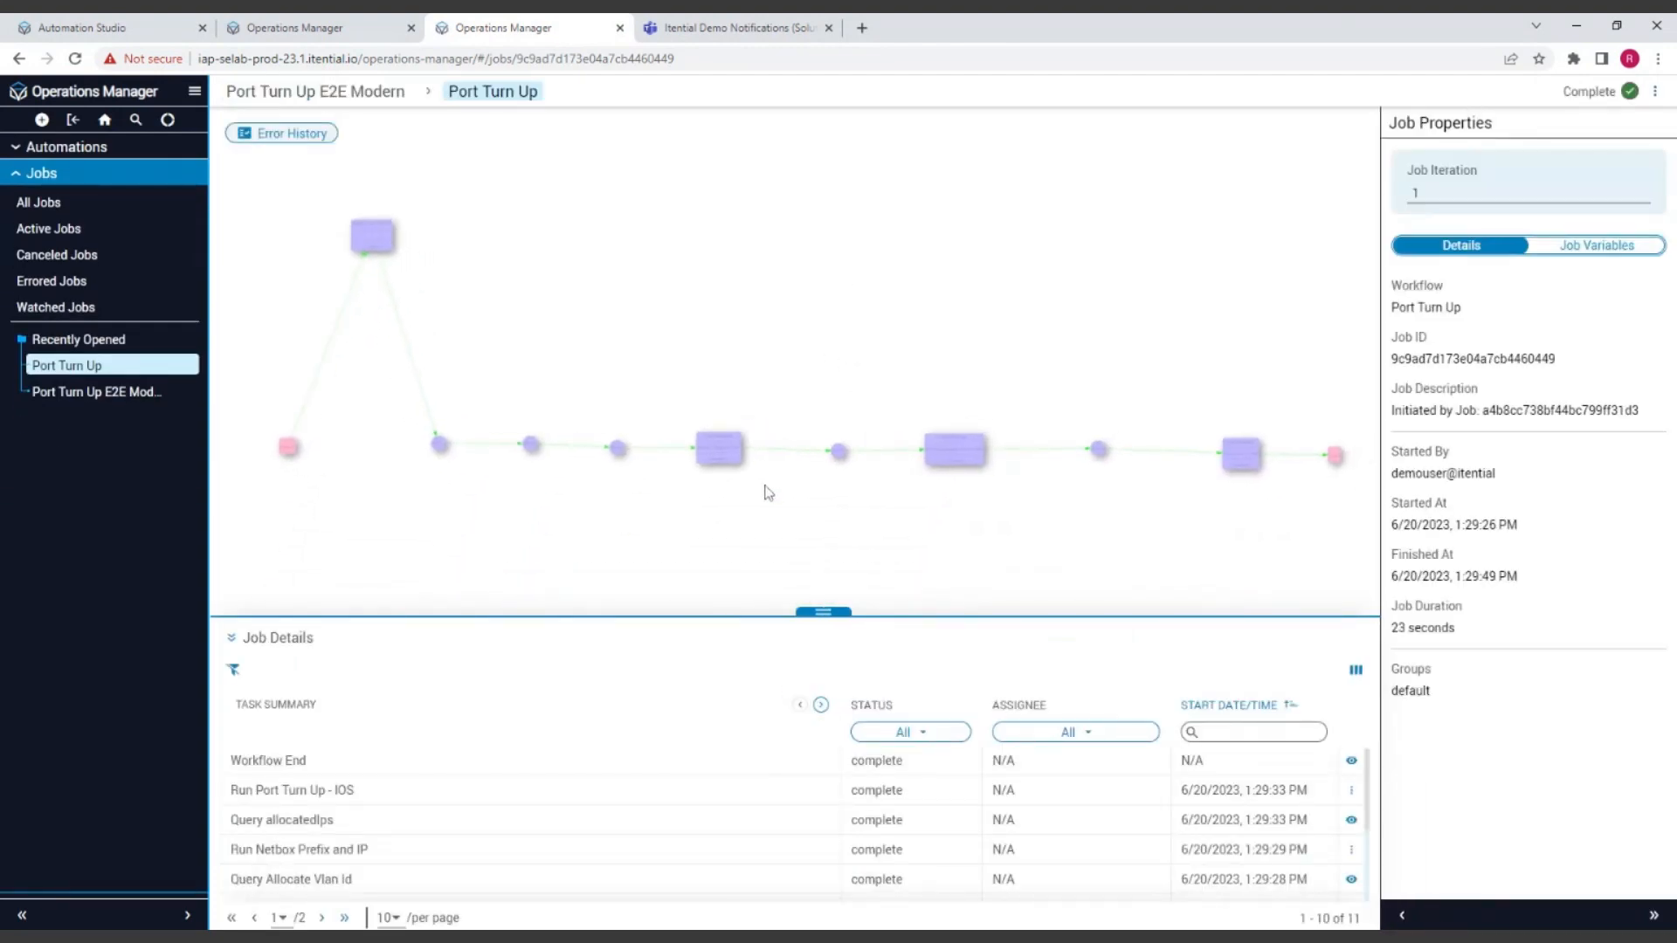
{"action": "scroll", "coordinate": [696, 476], "scroll_direction": "up", "scroll_amount": 4}
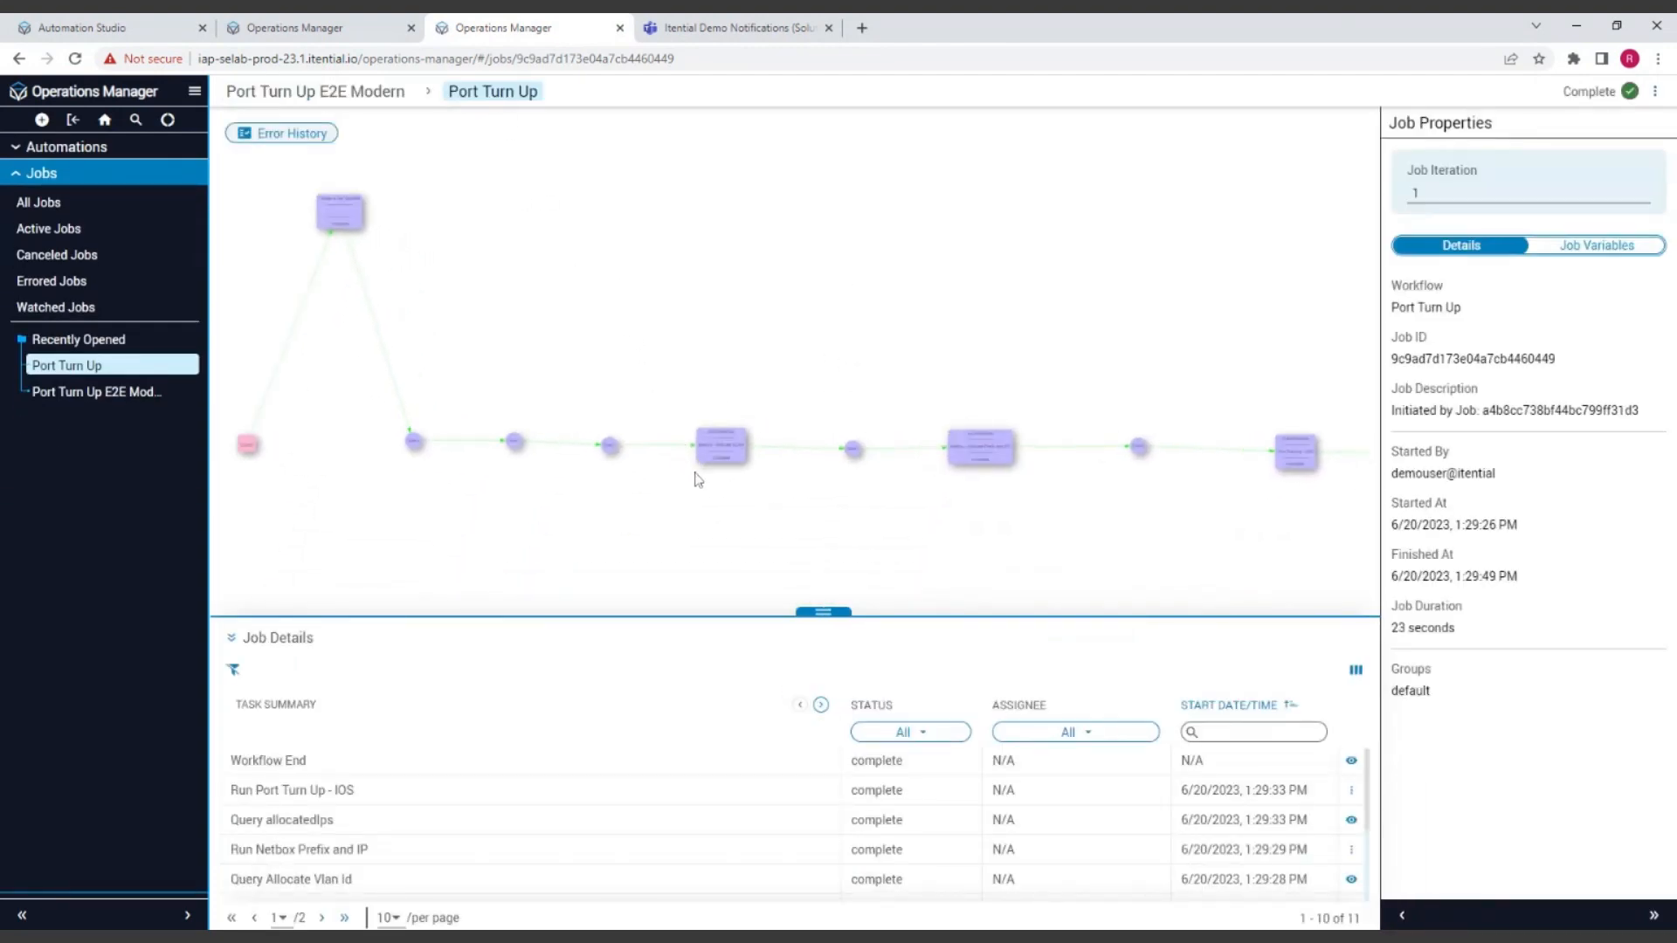
{"action": "left_click_drag", "start_coordinate": [753, 508], "coordinate": [996, 601]}
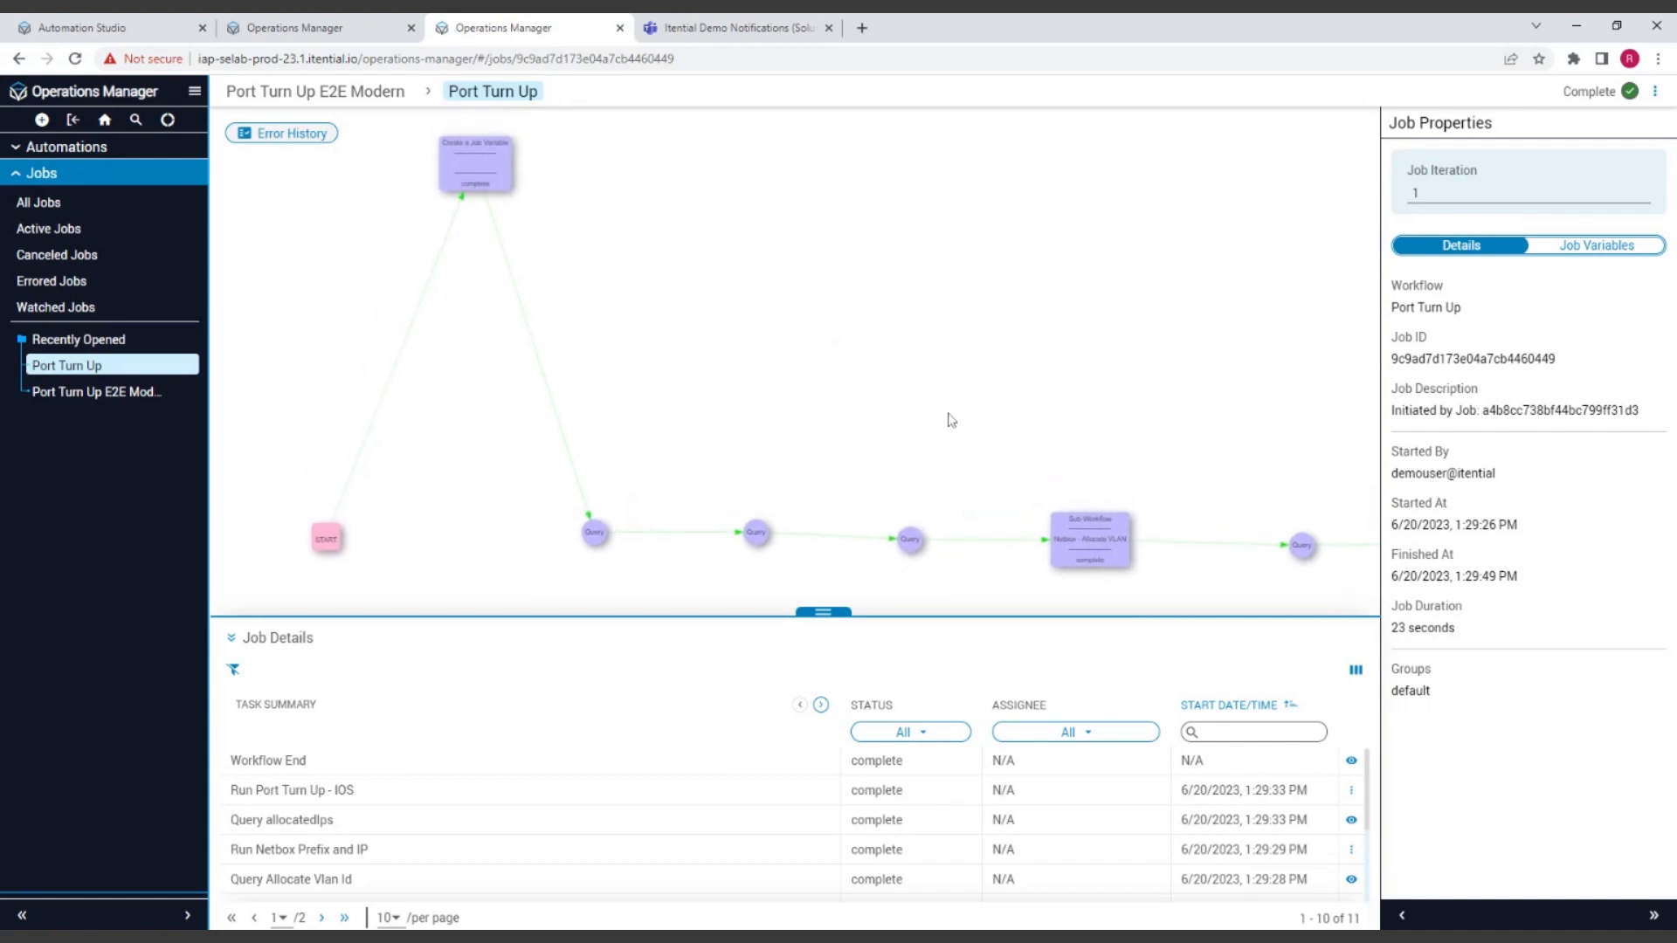
Step: Return to the parent Port Turn Up E2E Modern job and review its task statuses along the canvas up to END
{"action": "left_click", "coordinate": [321, 101]}
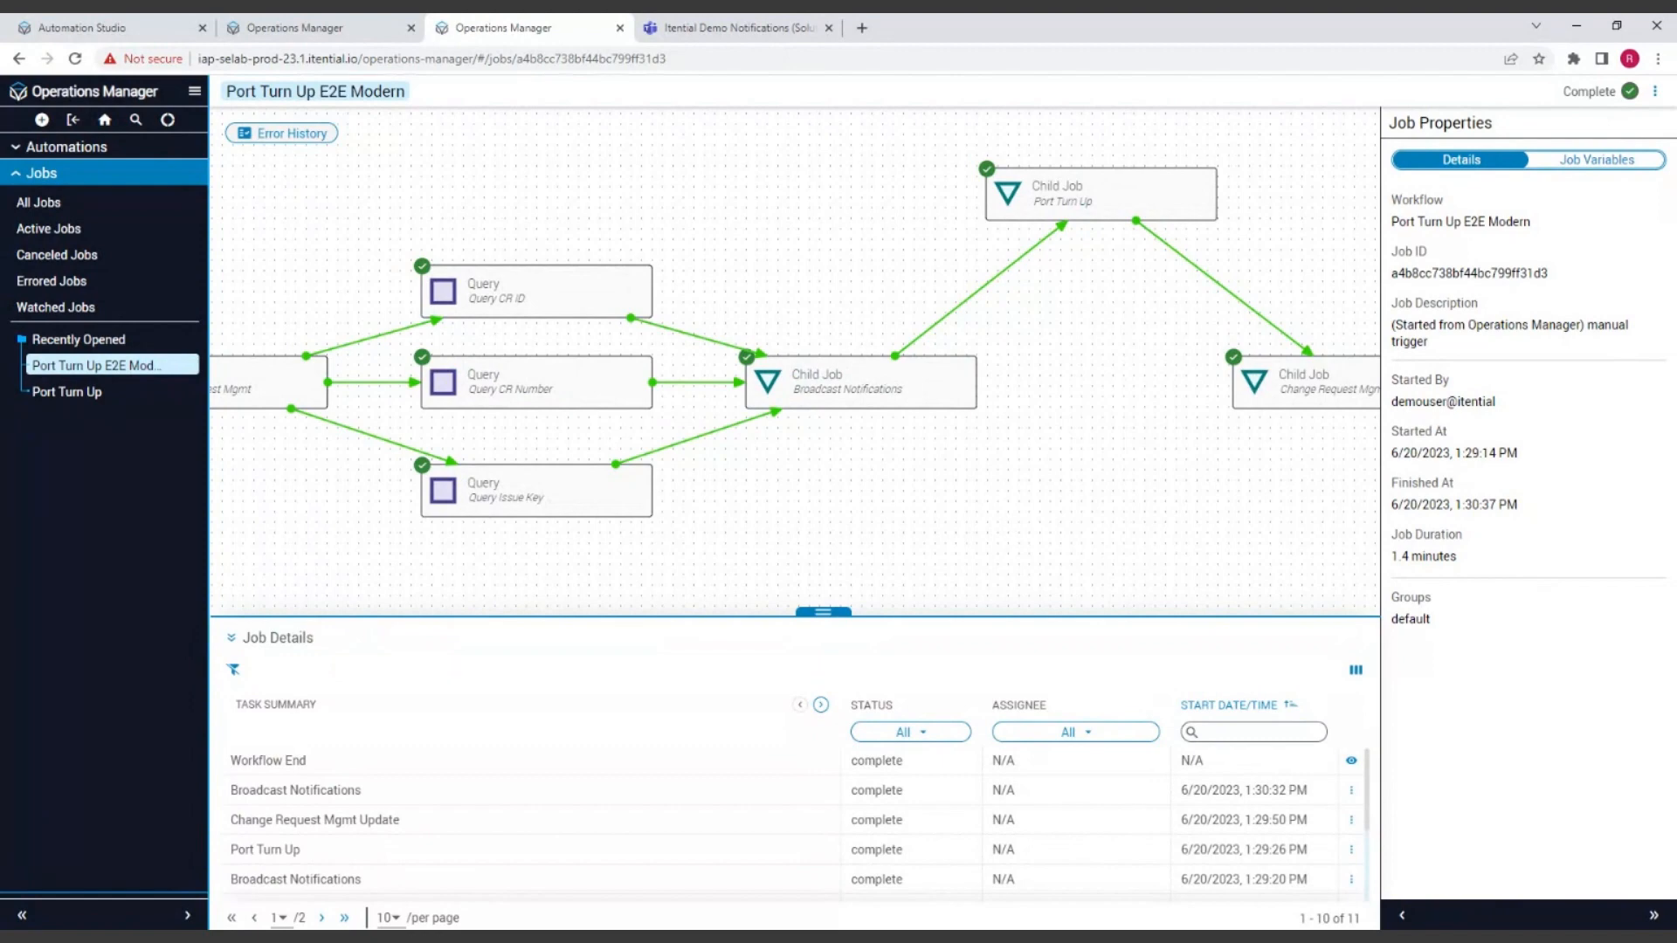
{"action": "left_click_drag", "start_coordinate": [1248, 548], "coordinate": [954, 560]}
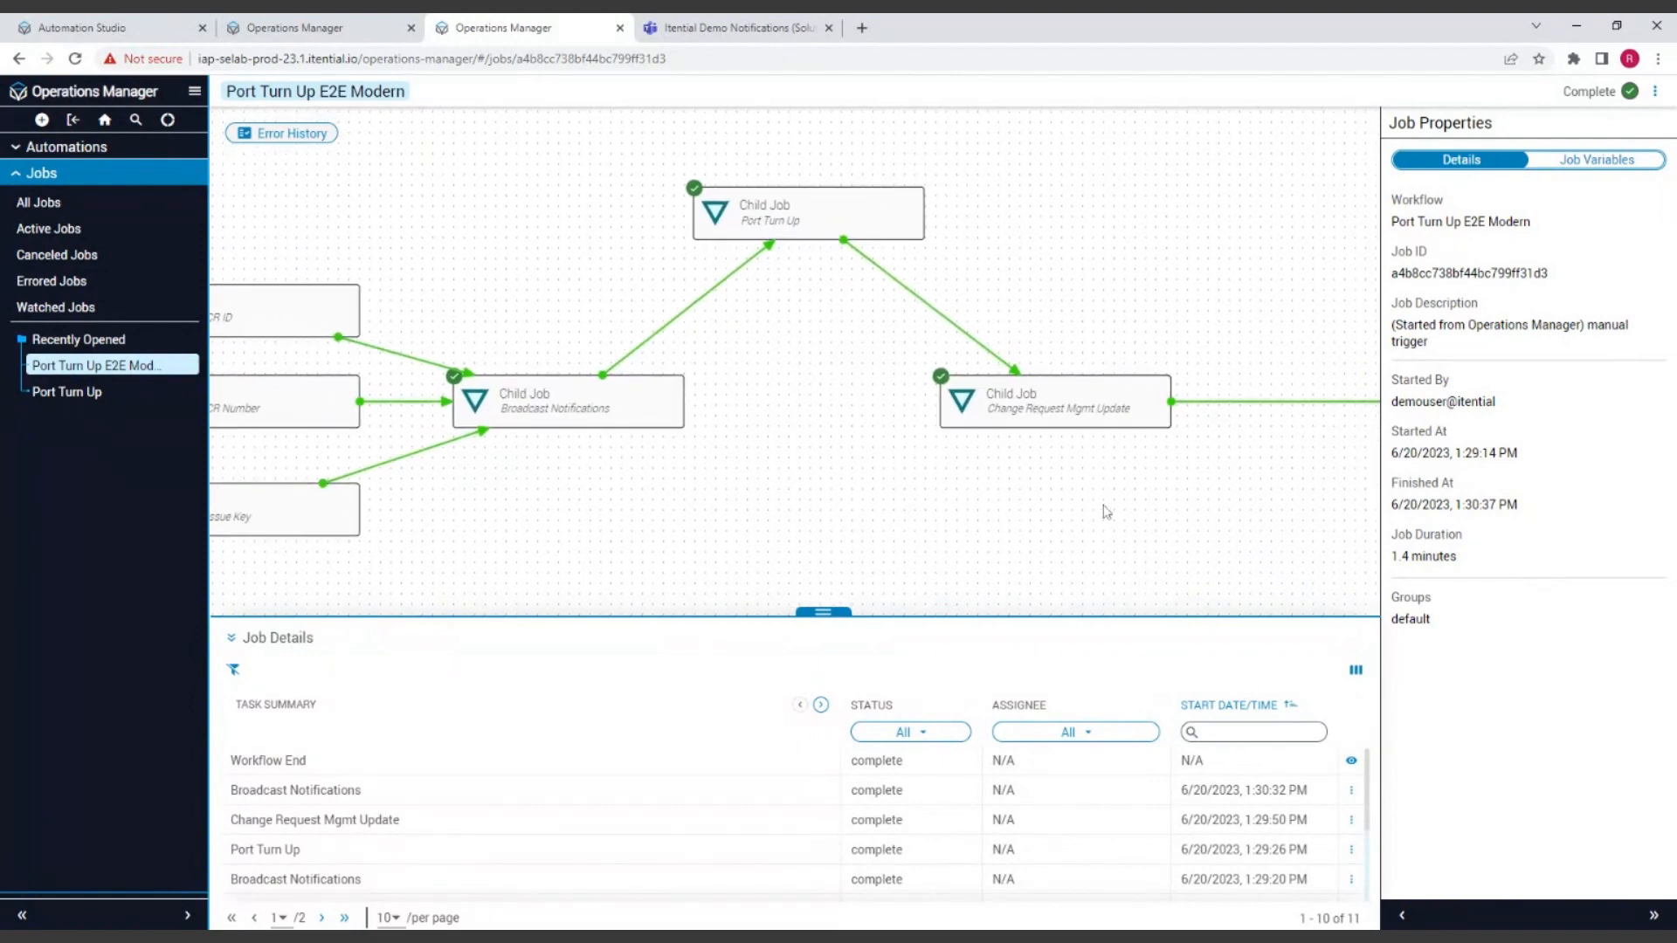
{"action": "left_click_drag", "start_coordinate": [1262, 521], "coordinate": [944, 525]}
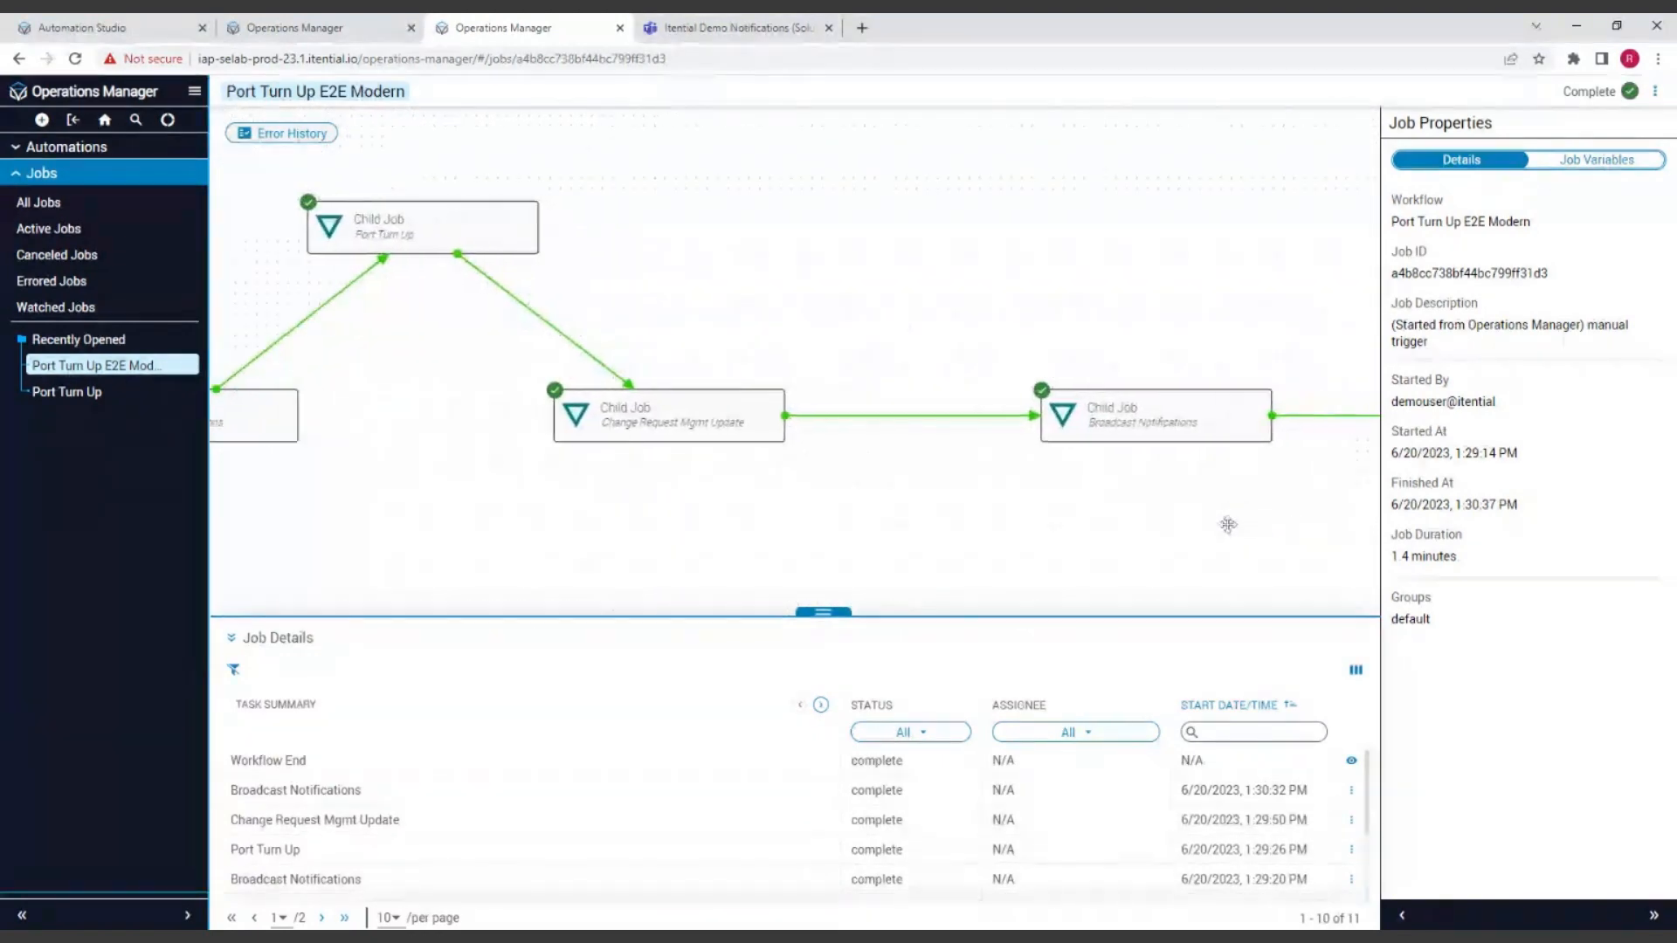
{"action": "left_click_drag", "start_coordinate": [1221, 519], "coordinate": [846, 510]}
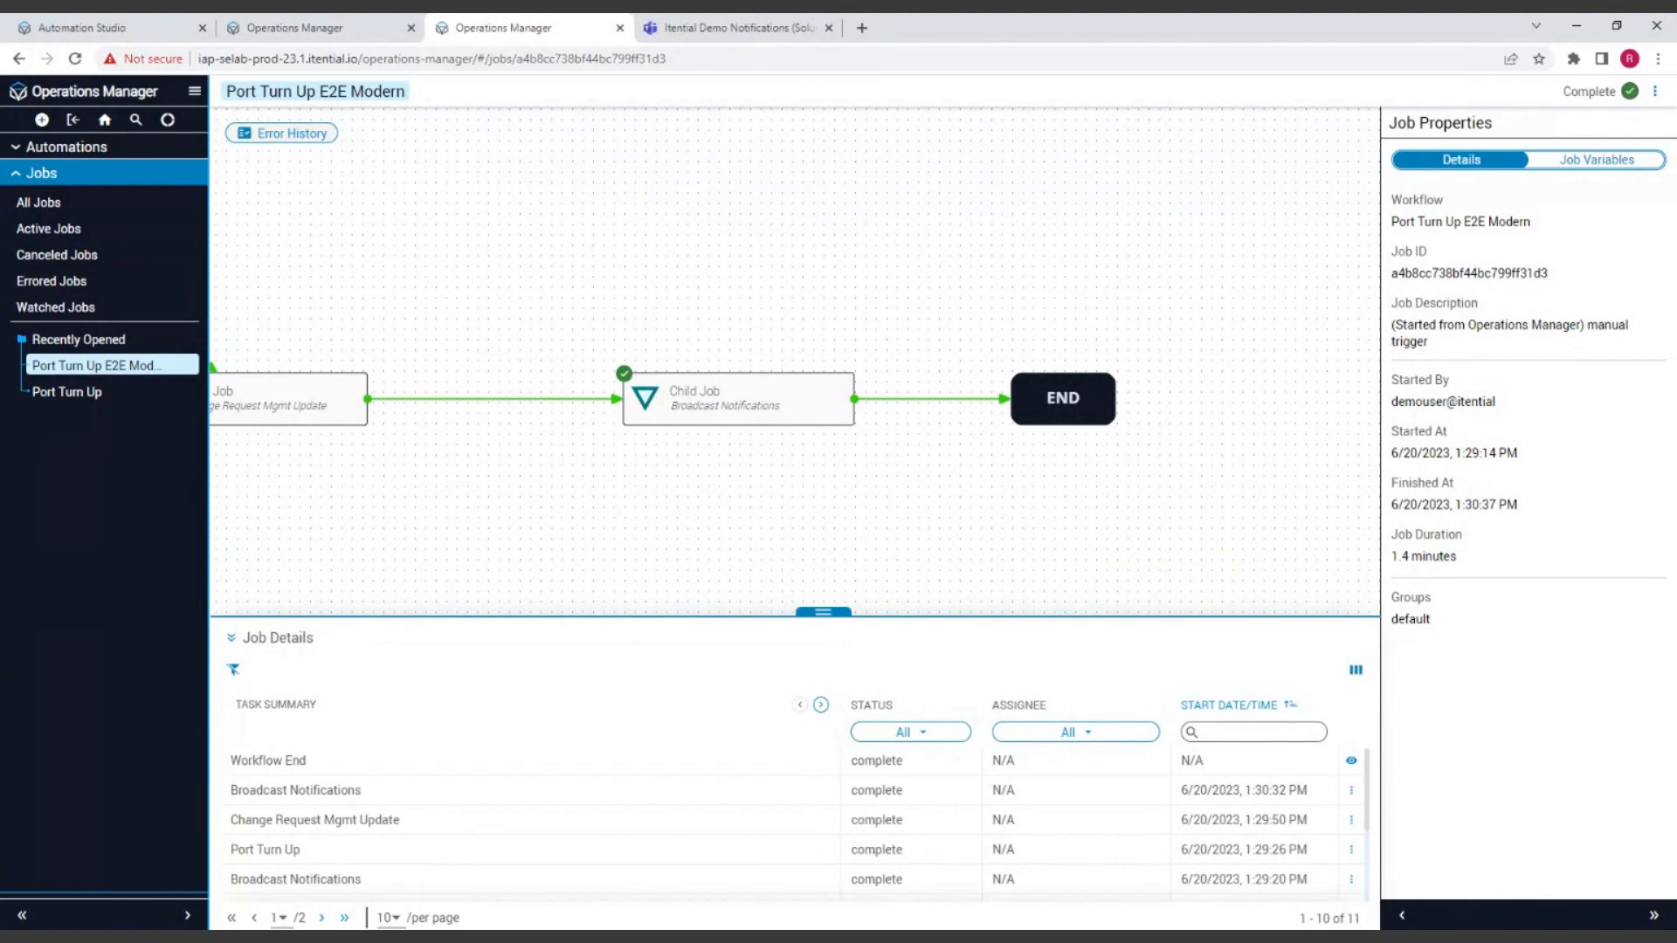
{"action": "left_click_drag", "start_coordinate": [556, 499], "coordinate": [633, 497]}
{"action": "left_click_drag", "start_coordinate": [867, 506], "coordinate": [909, 486]}
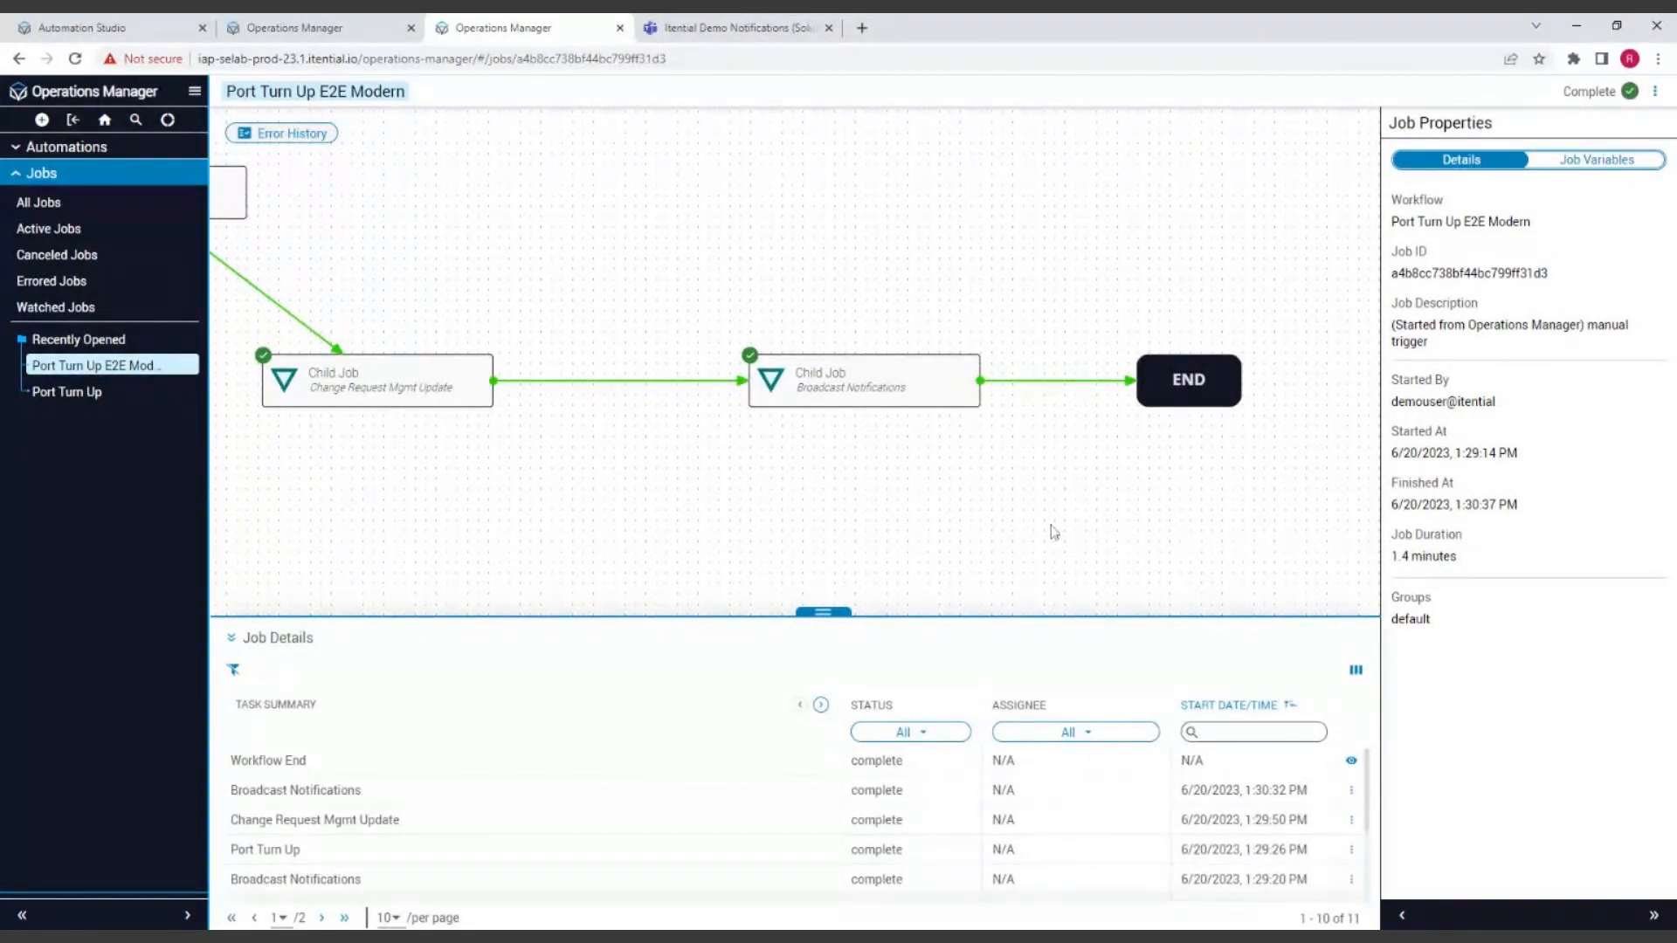
{"action": "left_click_drag", "start_coordinate": [467, 502], "coordinate": [767, 502]}
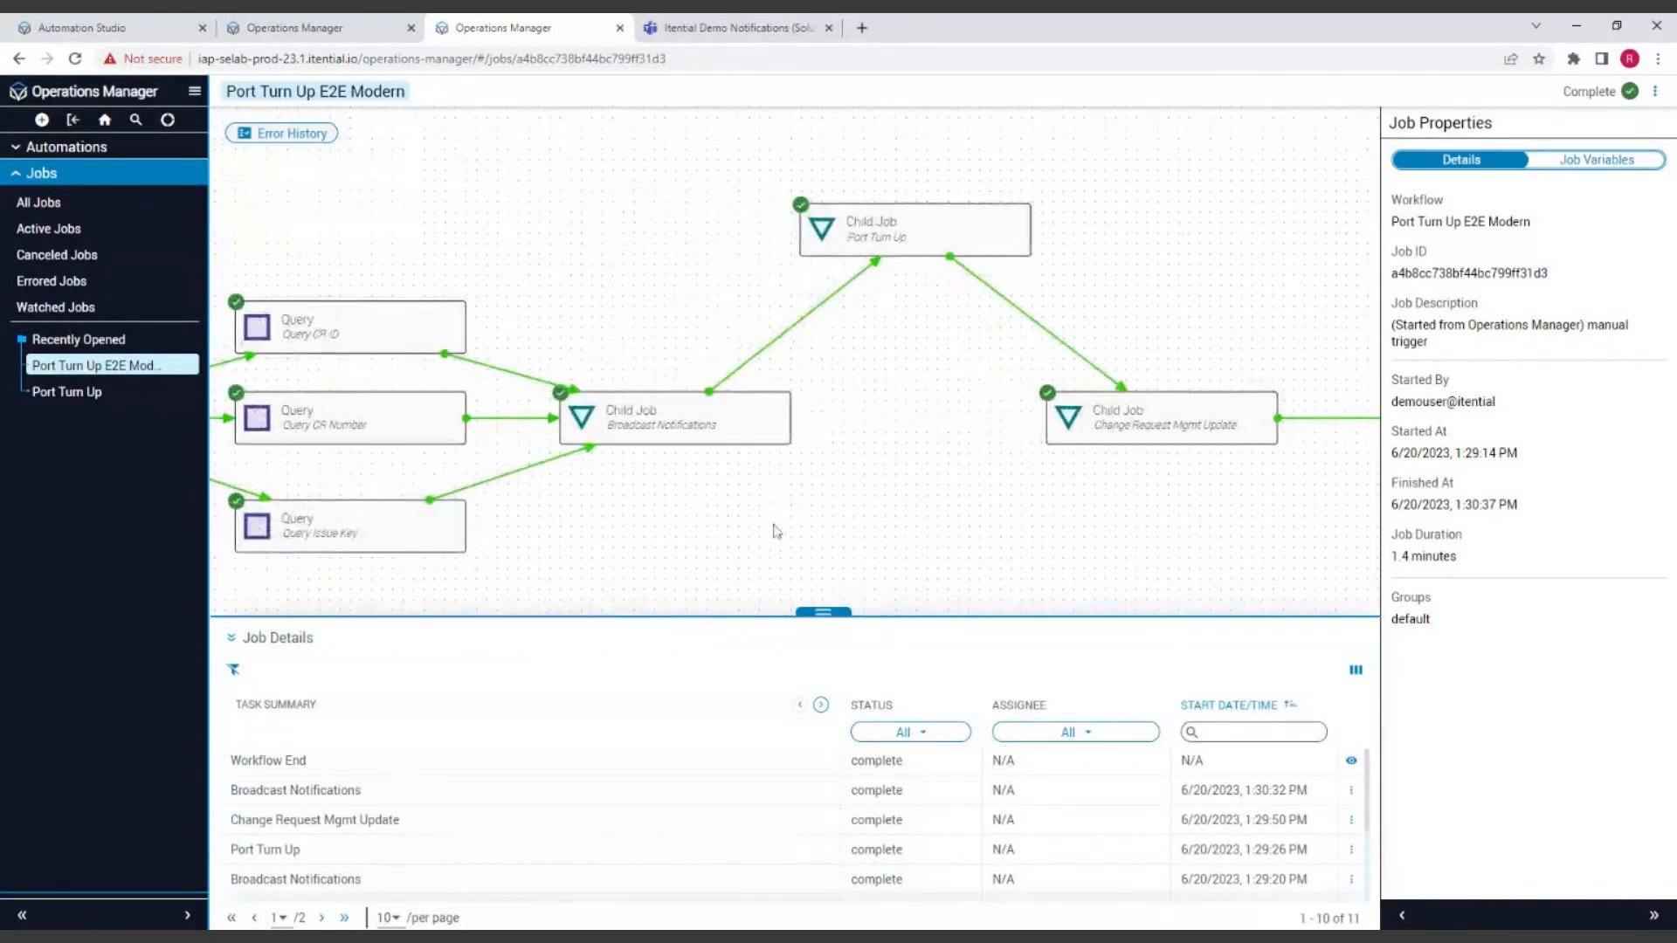